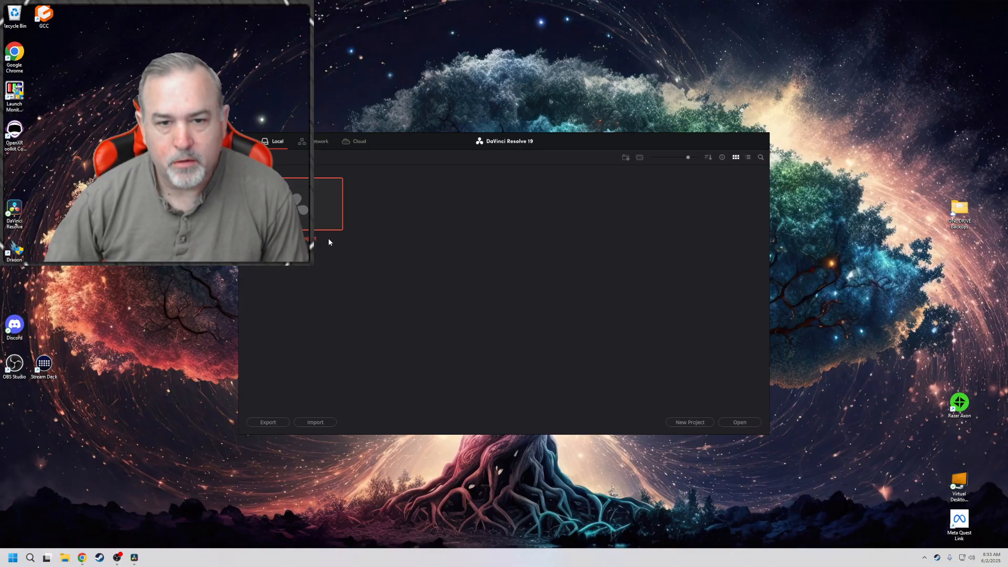
Open the untitled project and start downloading the DaVinci Resolve 20.0 update
double_click(301, 208)
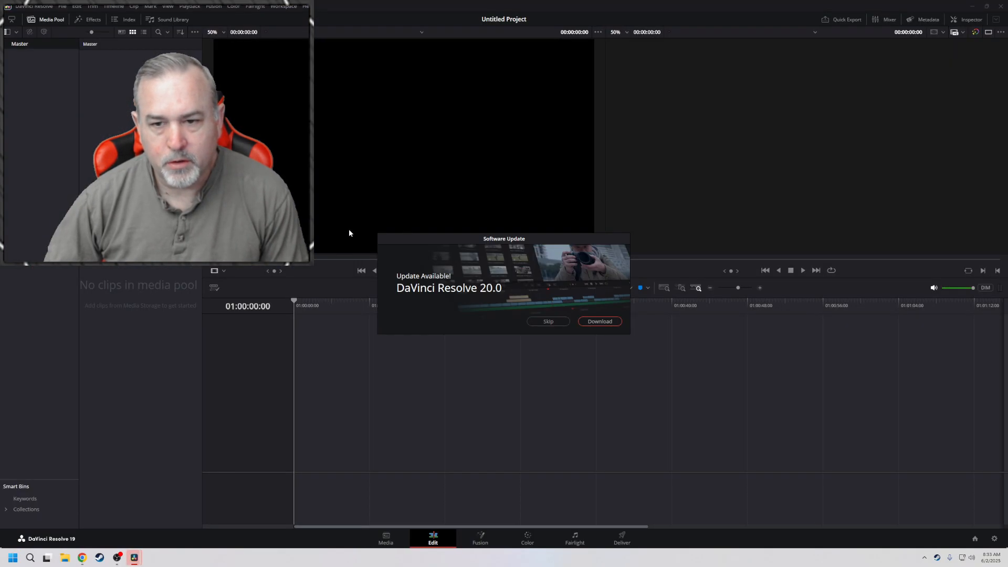
left_click(599, 324)
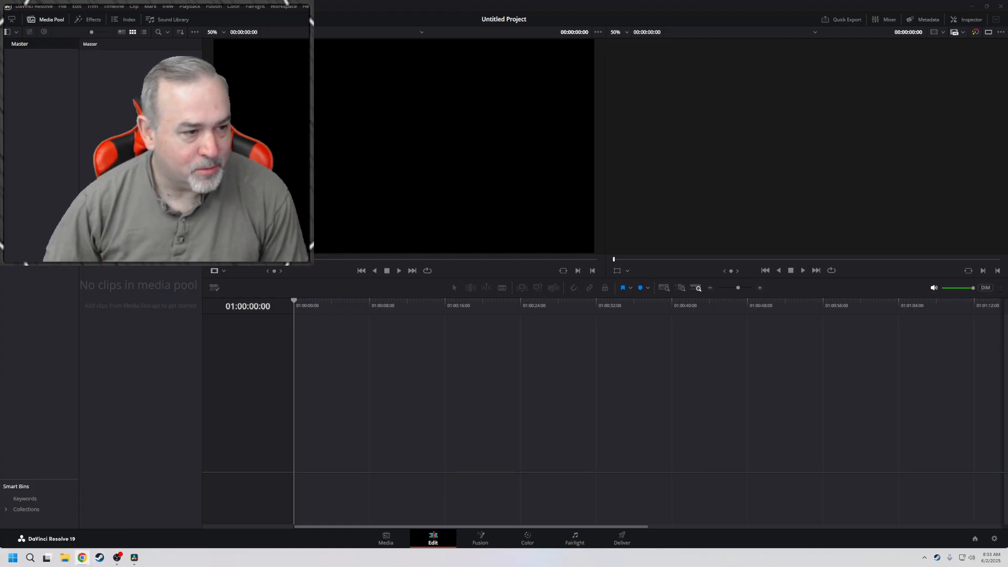
Switch to Chrome and search Google for "royalty free music"
left_click(82, 558)
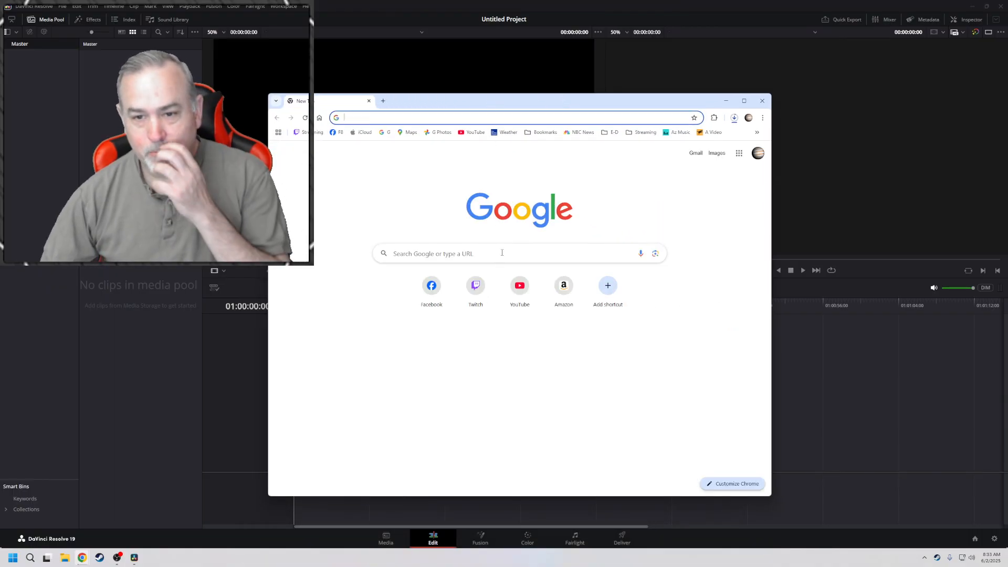
left_click(502, 254)
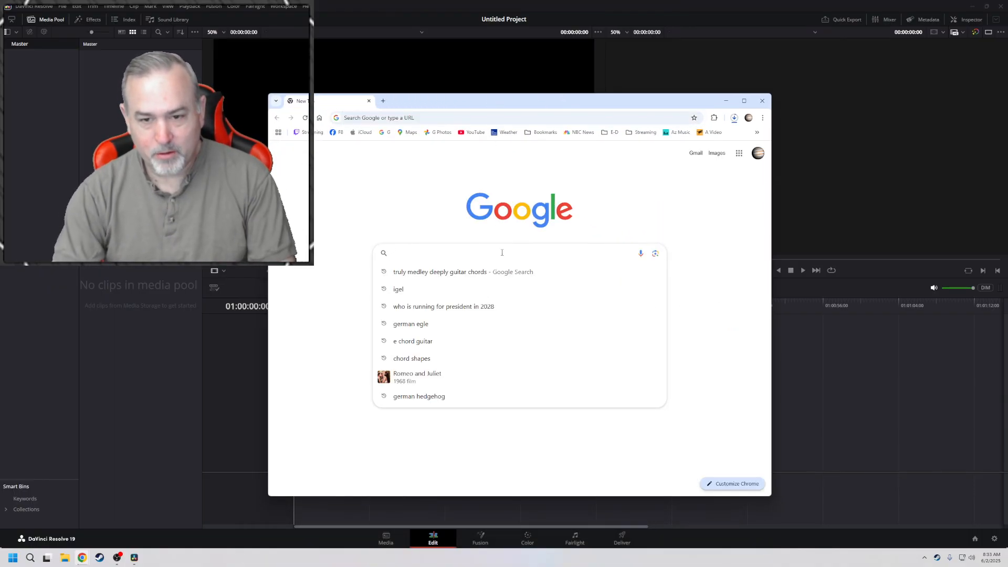
type("royalty free images")
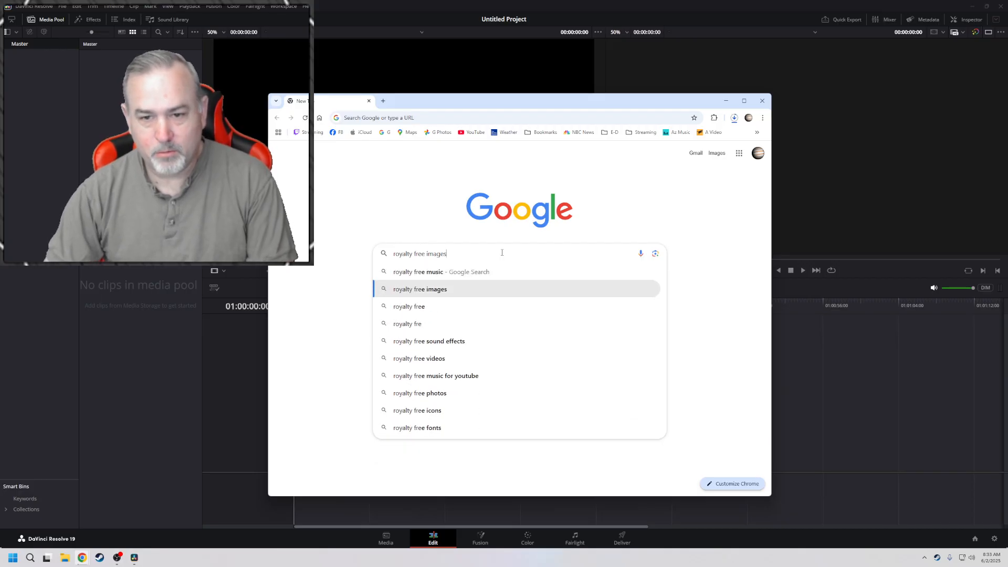
key("Return")
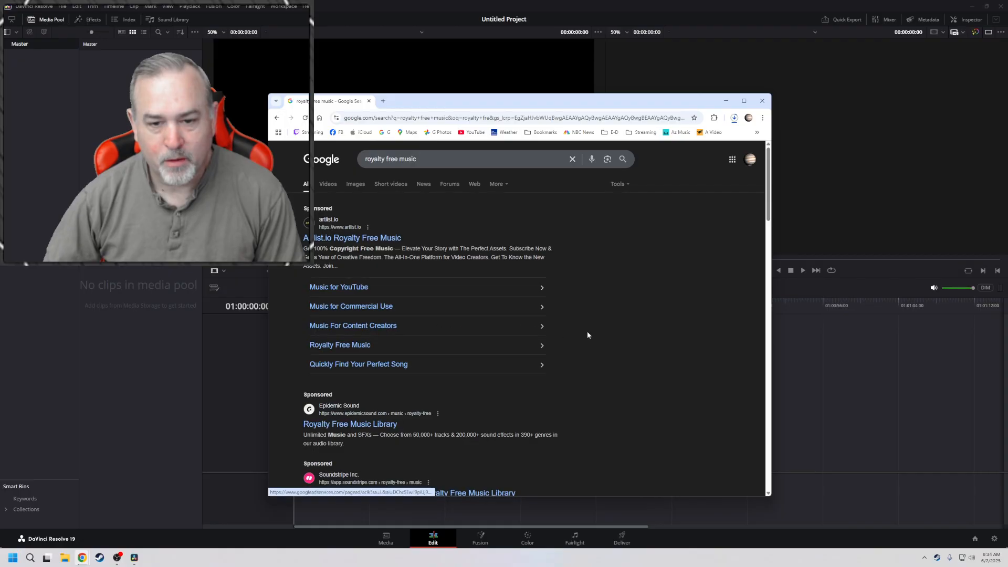
Open Epidemic Sound's Royalty Free Music Library result, accept its cookies, and widen the browser window
scroll(586, 331, "down", 3)
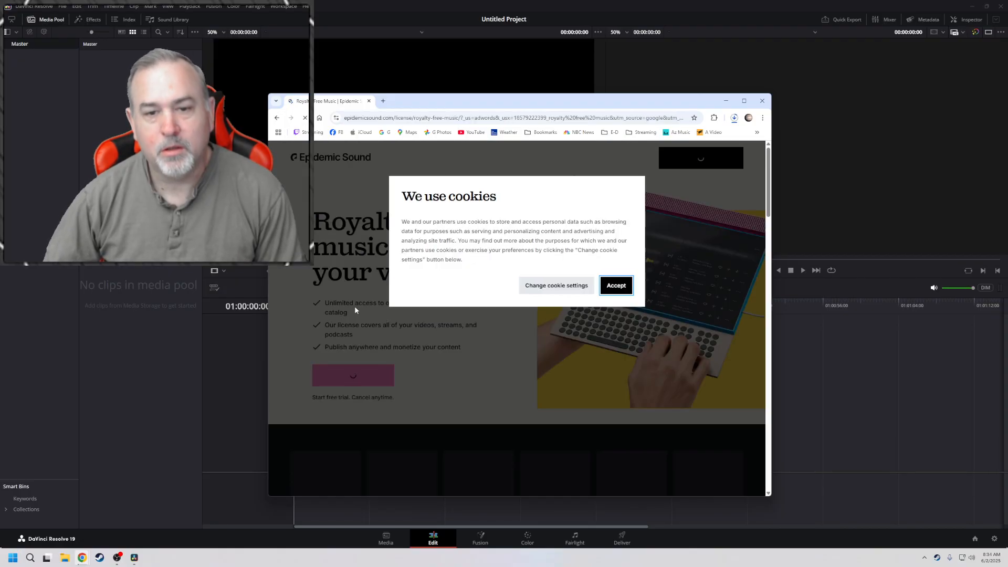
left_click(617, 285)
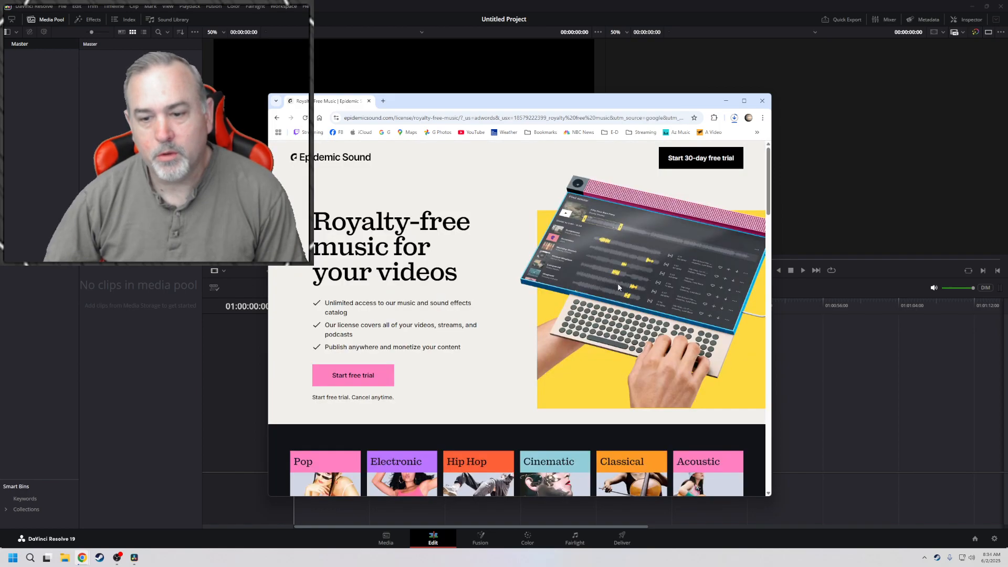
scroll(449, 311, "down", 2)
scroll(449, 311, "down", 2)
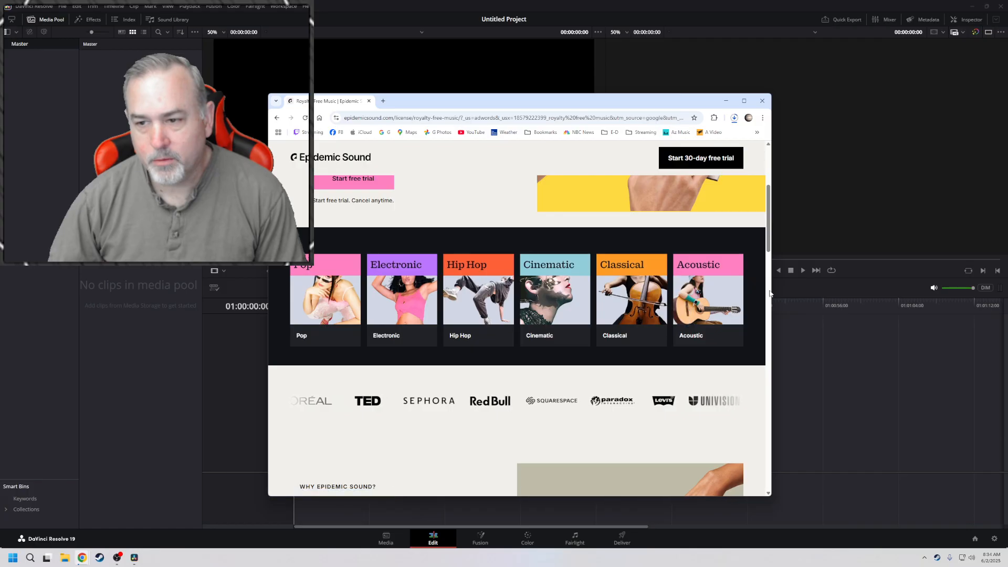
left_click_drag(778, 294, 904, 294)
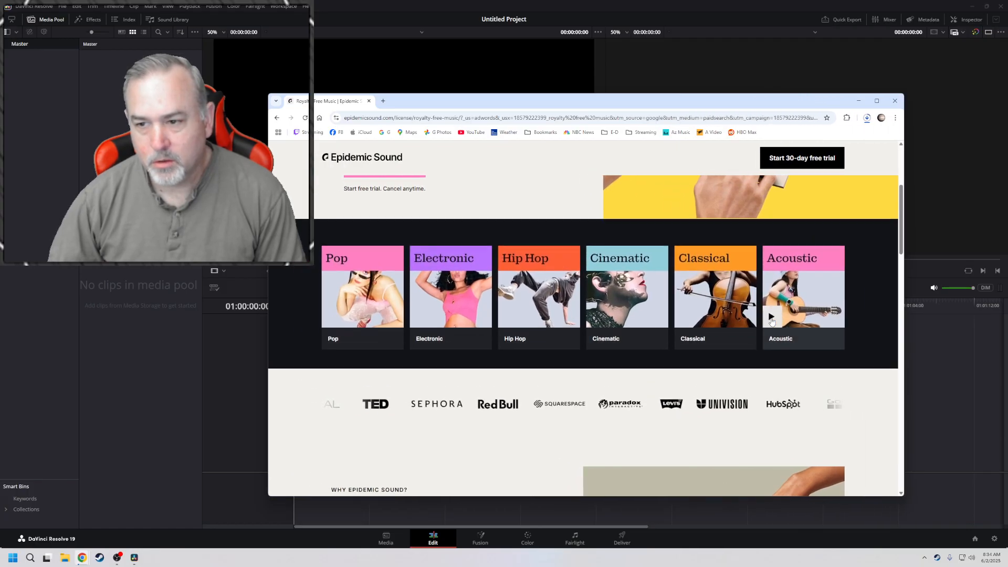
Open the Acoustic music genre and play the track Smell of Morning Coffee
scroll(755, 320, "down", 3)
scroll(757, 318, "up", 3)
left_click(784, 303)
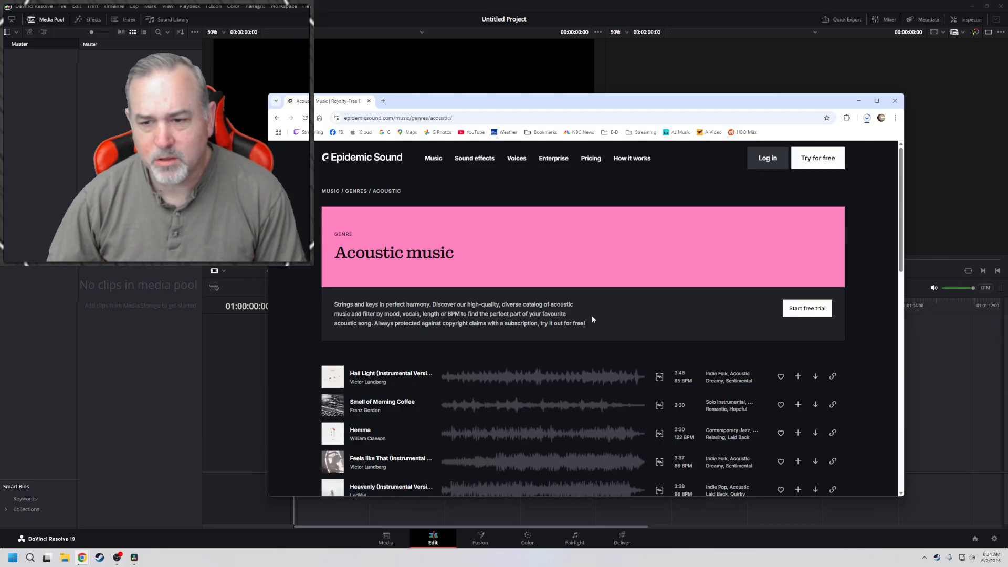
scroll(593, 318, "down", 2)
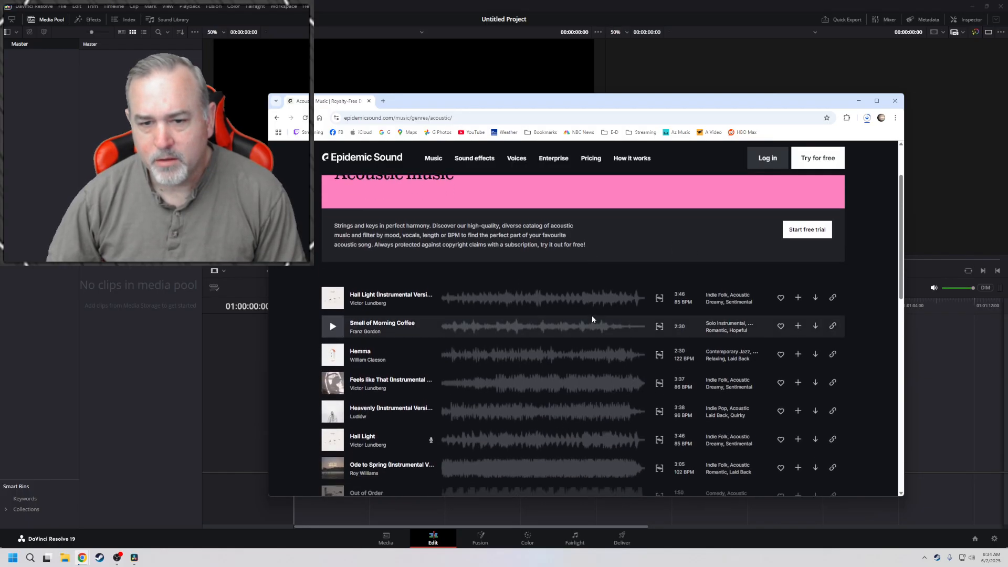
left_click(367, 330)
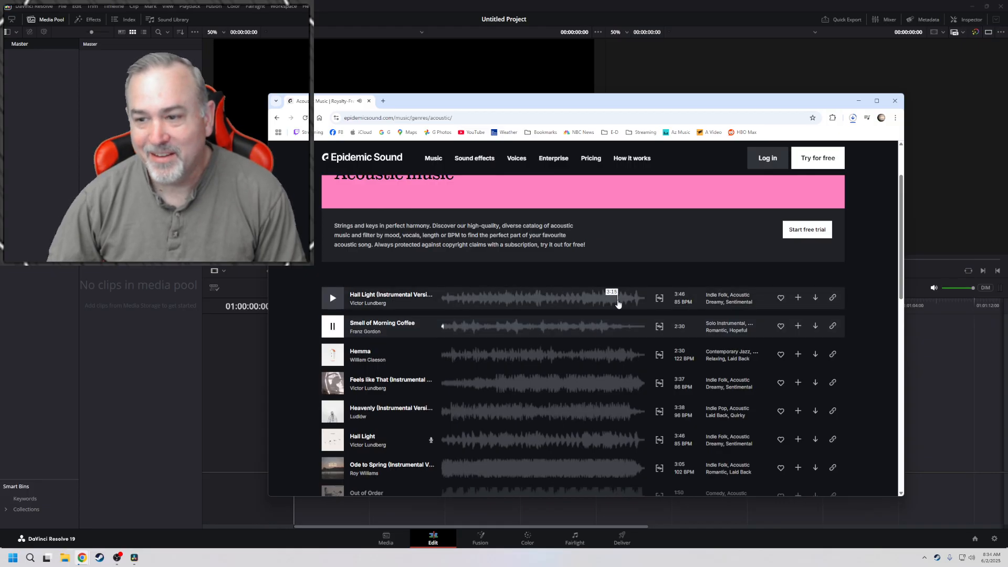
Look over the acoustic track list and lower the system volume while the track plays
scroll(604, 298, "up", 1)
scroll(601, 300, "down", 2)
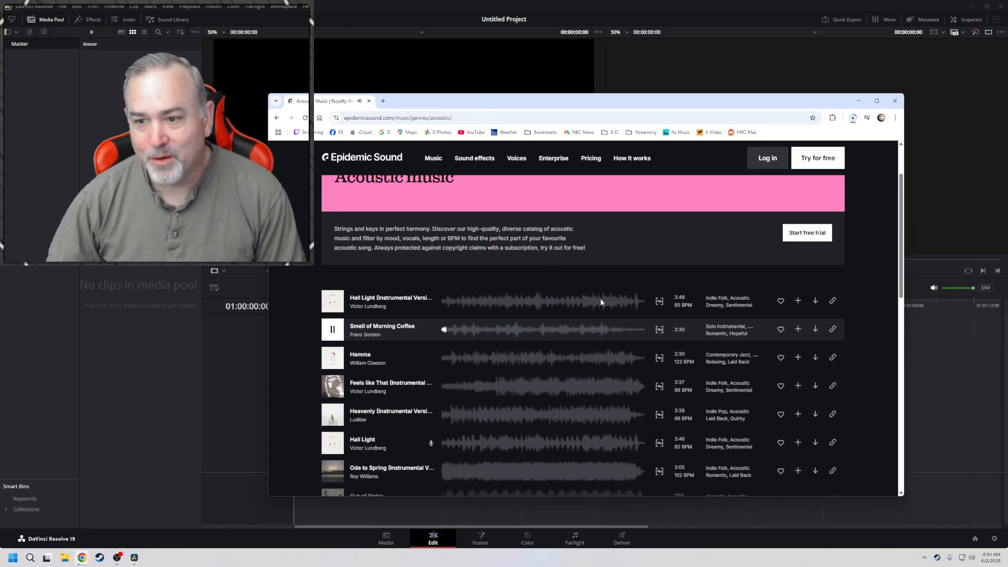
scroll(600, 300, "down", 2)
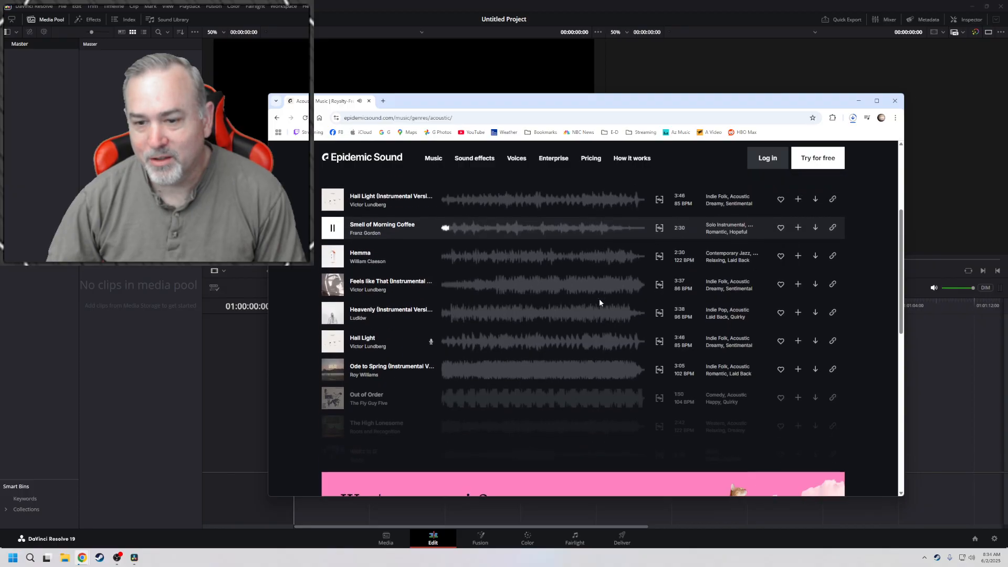
scroll(599, 303, "up", 3)
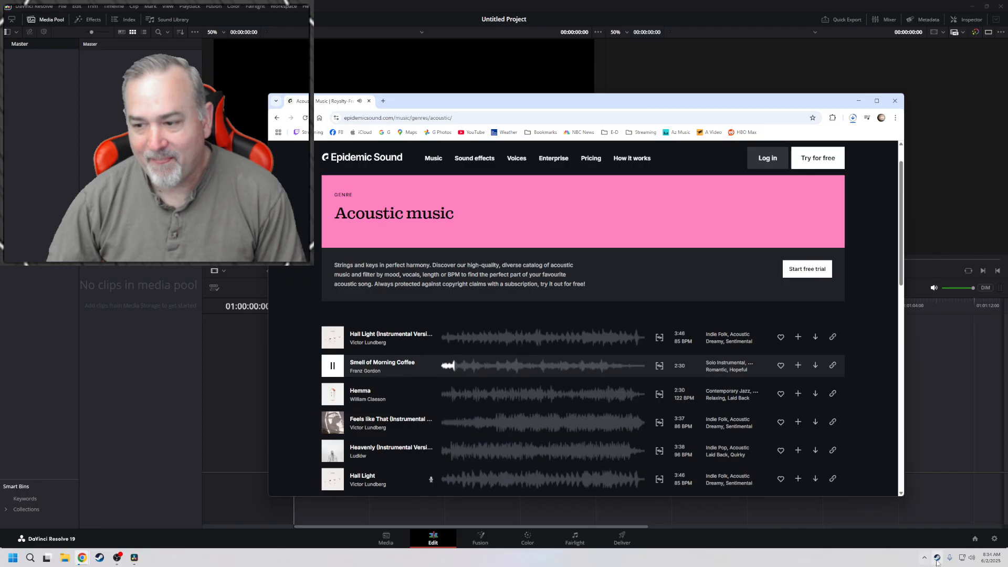
left_click(972, 558)
left_click_drag(951, 514, 899, 515)
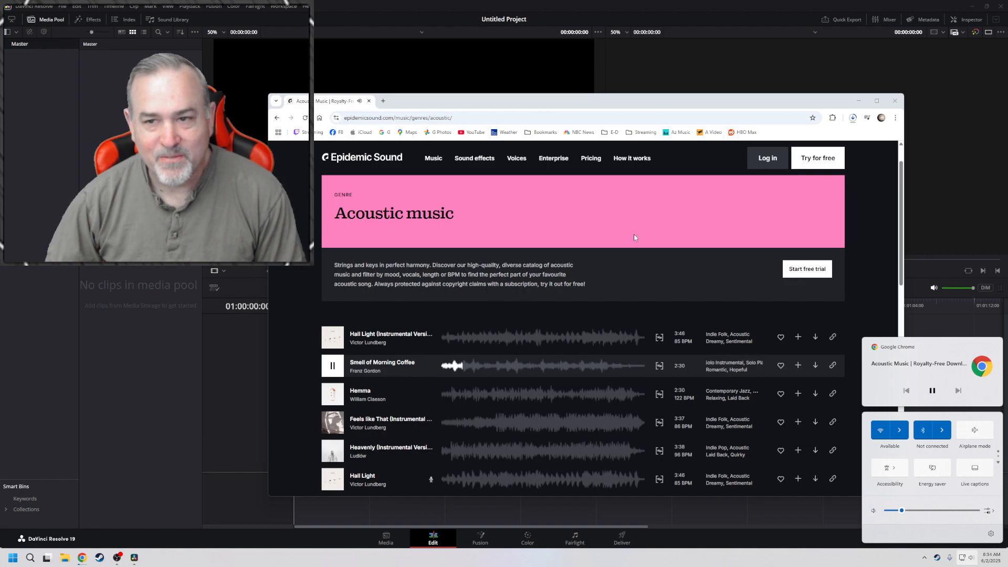
Submit a rating of 5 in the genre satisfaction survey and check the progress of the DaVinci Resolve download
left_click_drag(612, 105, 559, 95)
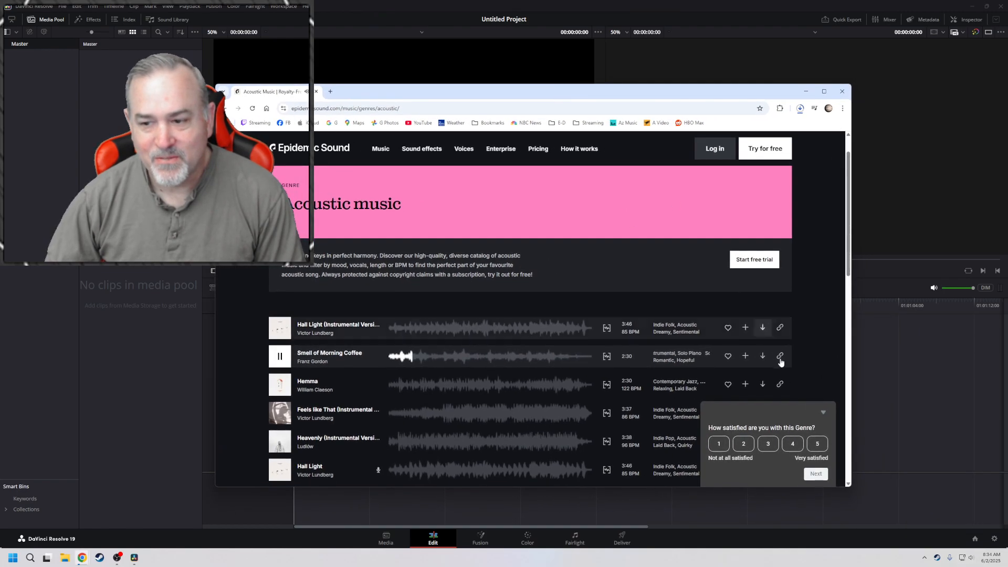
left_click(817, 444)
left_click(817, 475)
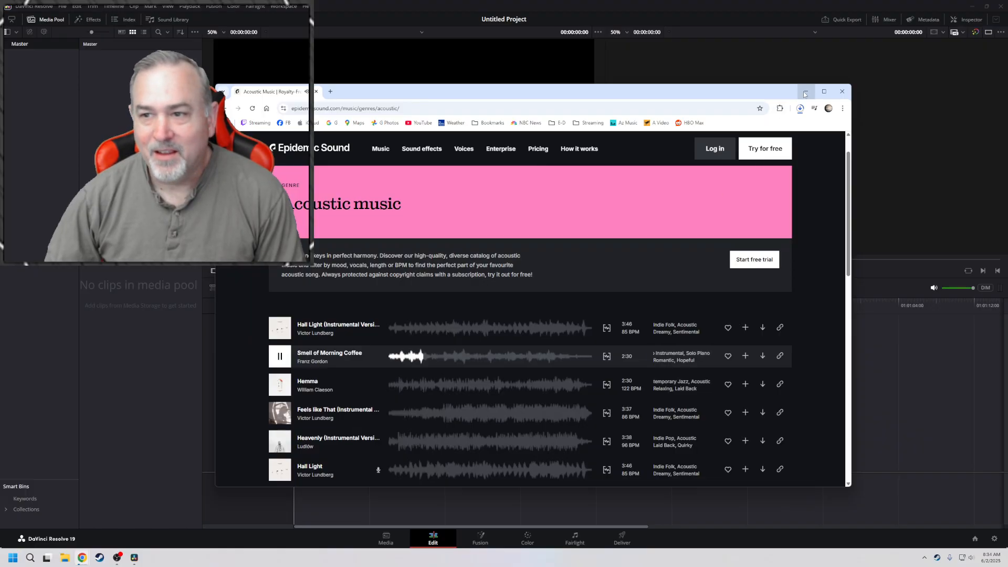
left_click(800, 109)
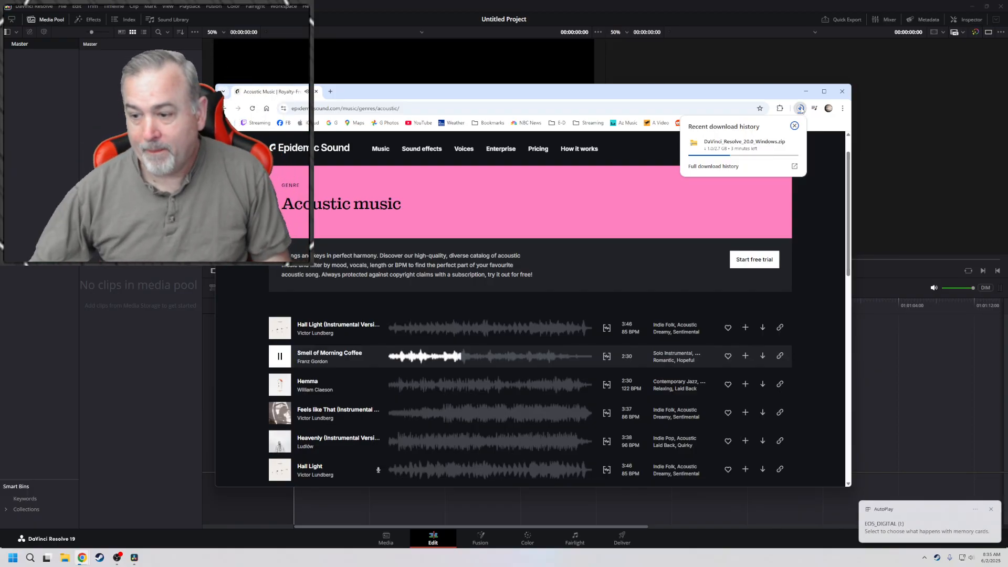
Open the EOS_DIGITAL (I:) memory card in File Explorer and go to the 100EOS5D folder inside DCIM
left_click(916, 533)
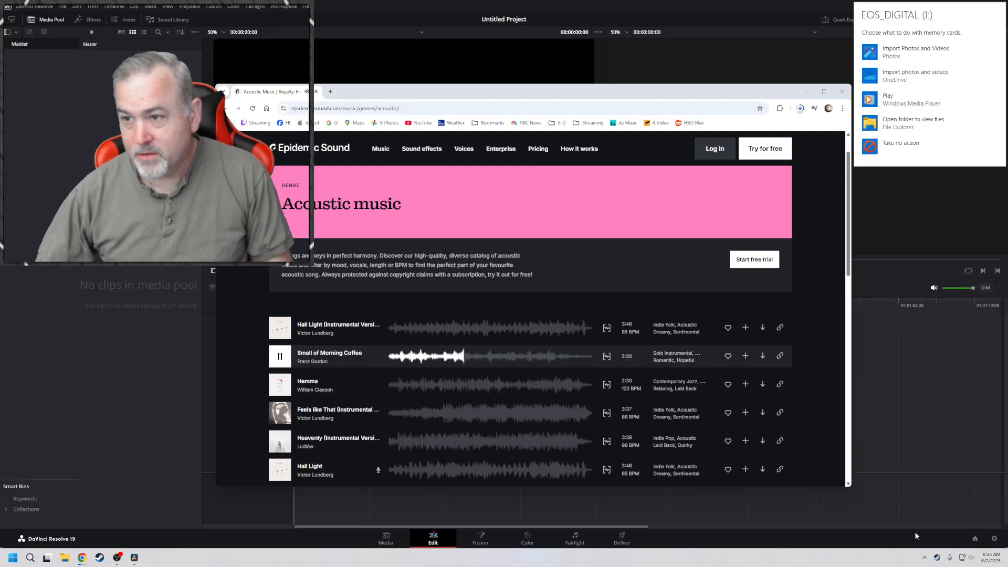
left_click(892, 122)
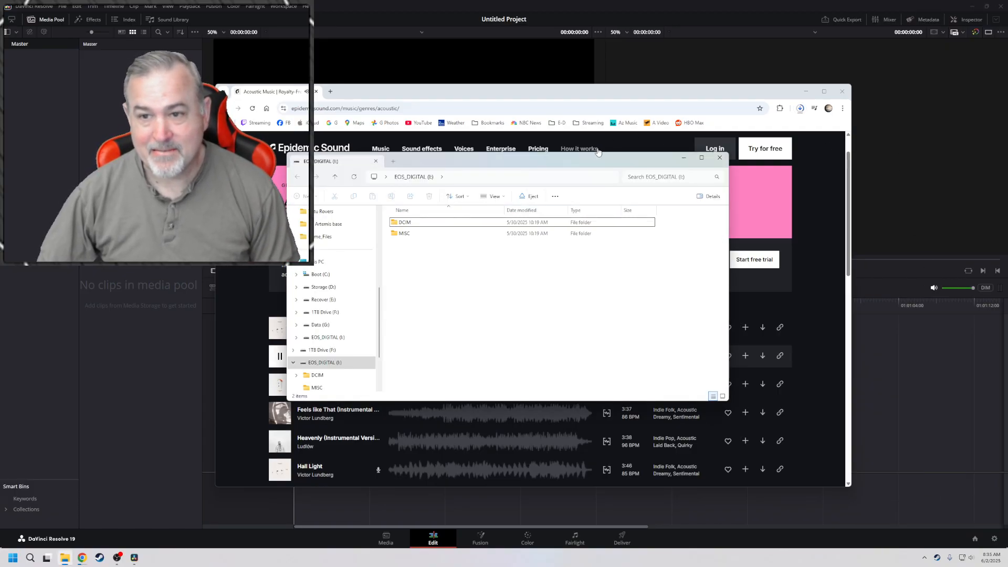
left_click_drag(593, 152, 592, 34)
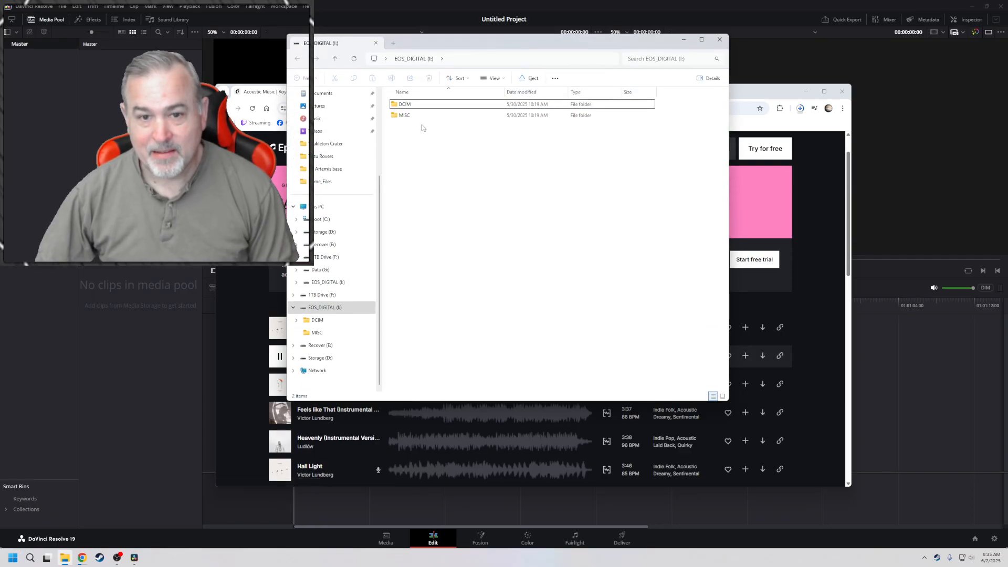
left_click(408, 104)
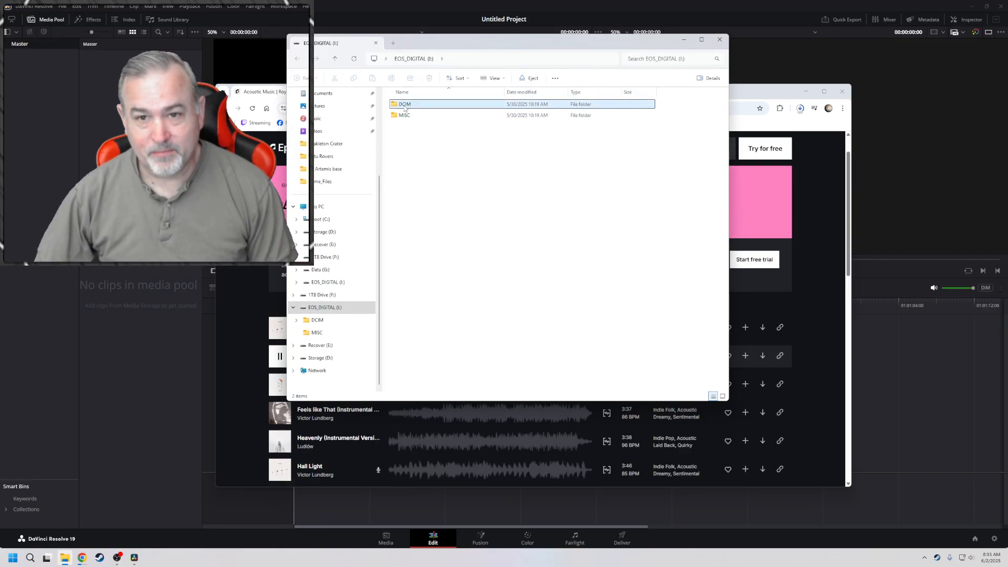
double_click(404, 107)
double_click(405, 108)
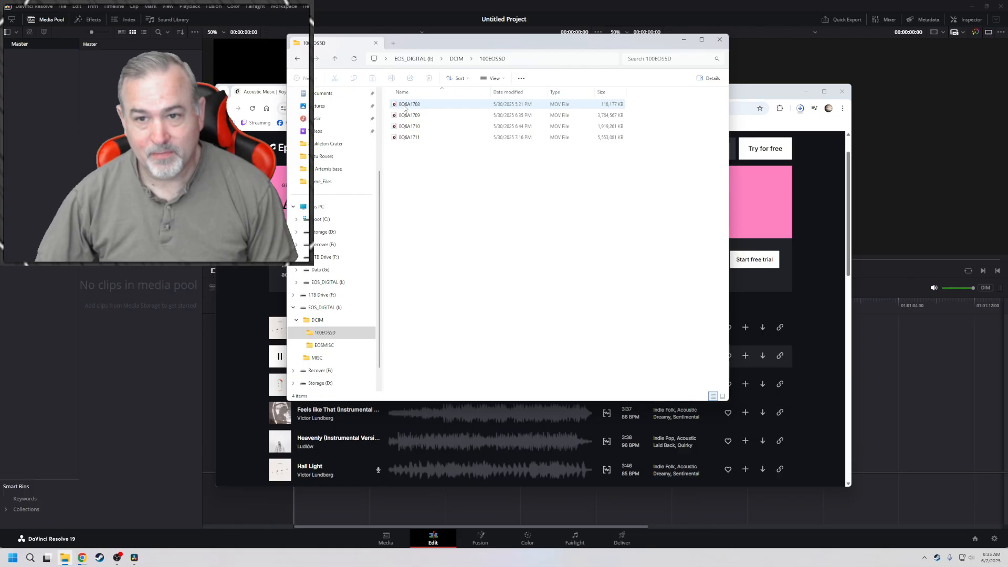
Select and copy all four MOV clips in the camera folder
left_click_drag(445, 151, 406, 104)
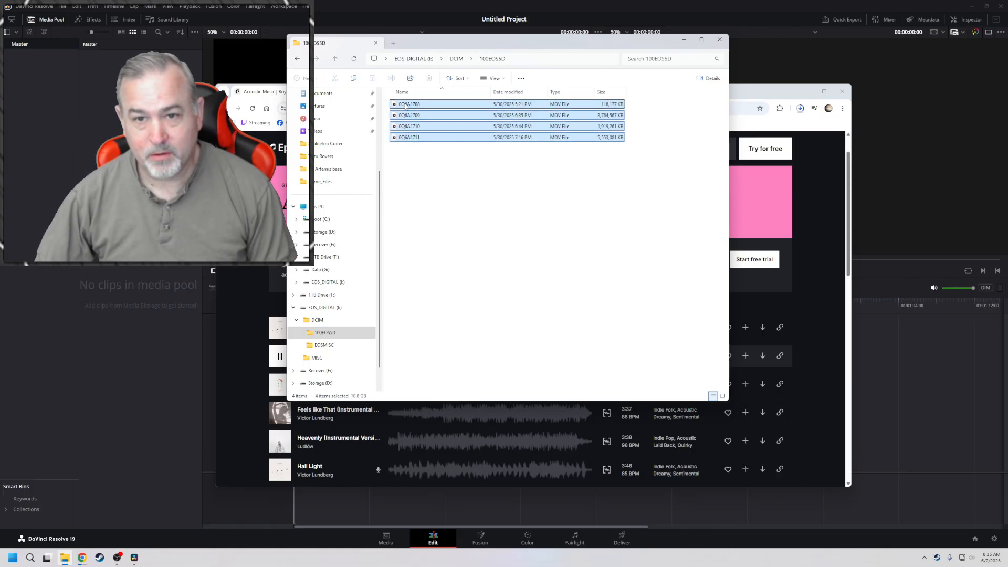
left_click(424, 163)
left_click_drag(431, 148, 391, 105)
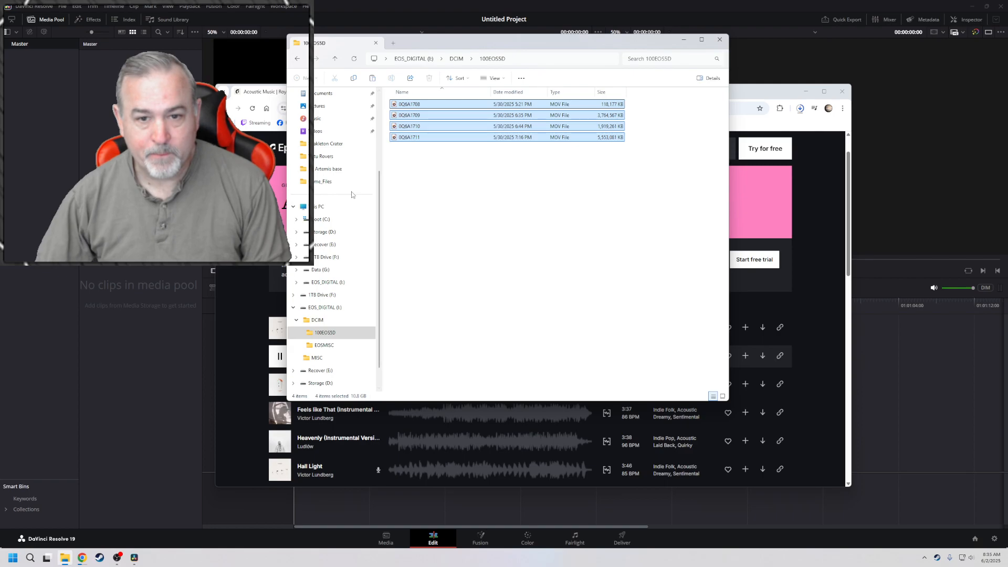
Create a folder named BPAC Jazz Night in My Videos on the Data (G:) drive and paste the copied clips into it
left_click(318, 271)
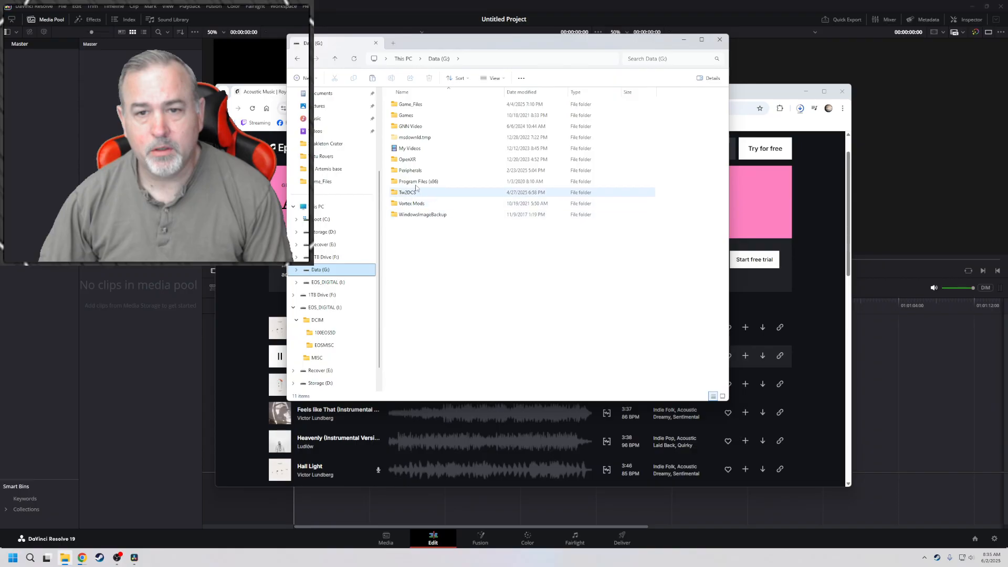
double_click(408, 150)
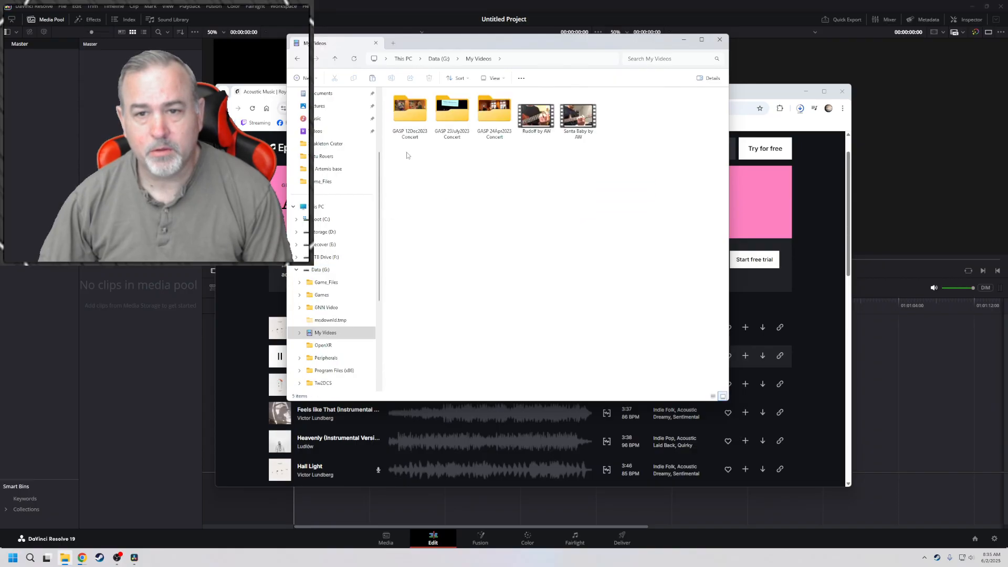
left_click(306, 78)
left_click(316, 97)
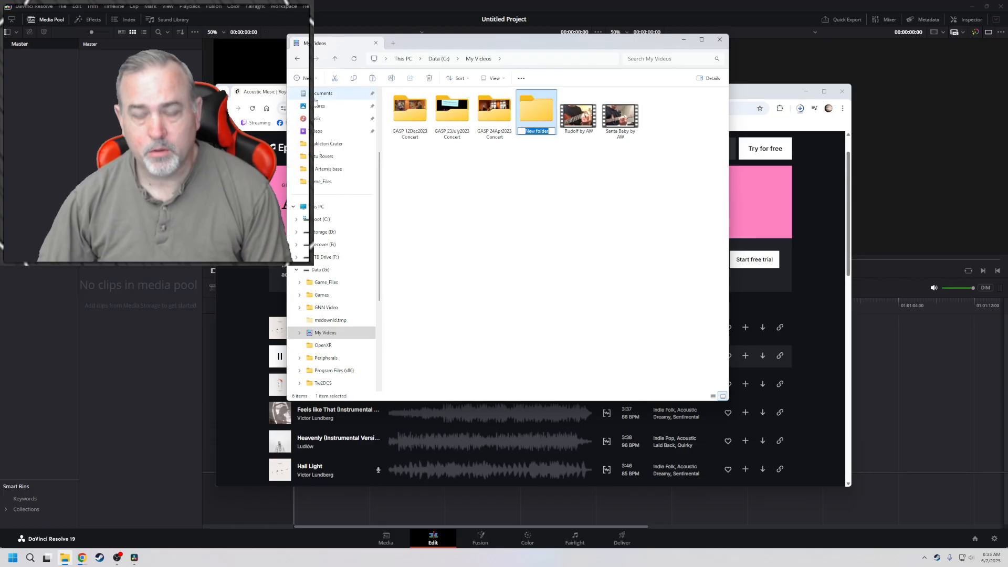
type("BPAC")
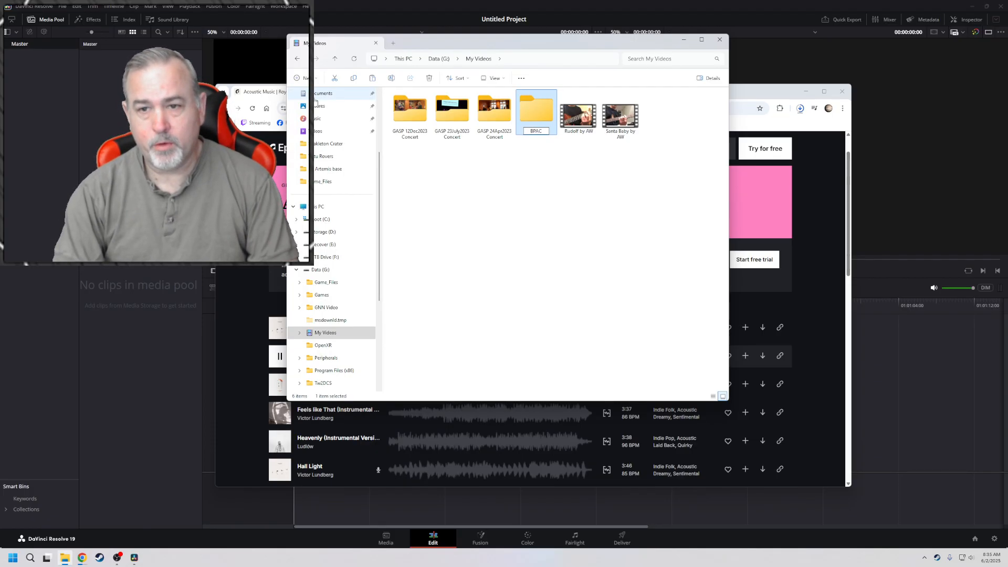
type(" Jazz Night")
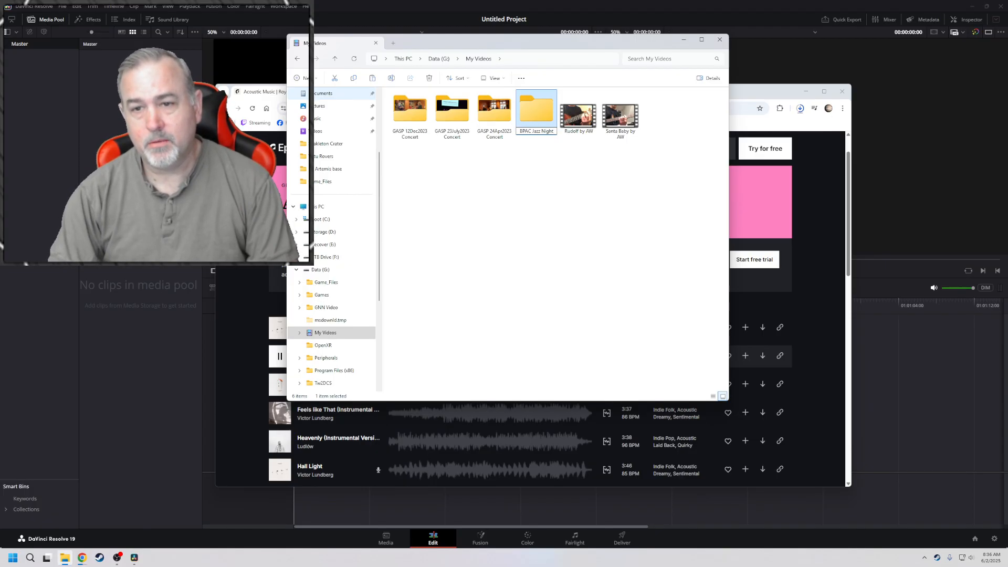
key("Return")
key("Return")
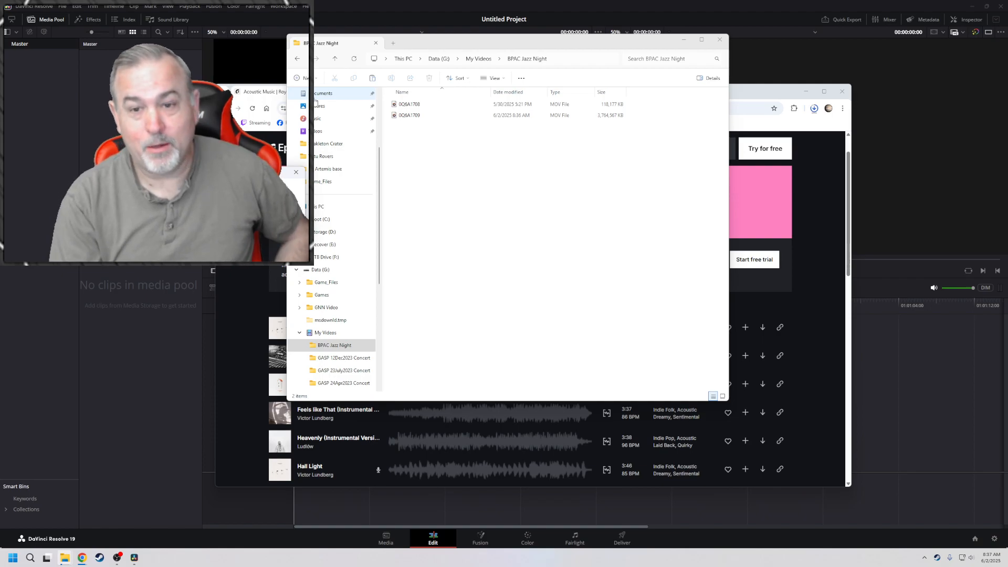
Return to the Epidemic Sound page in Chrome and look through the acoustic tracks while the clips copy
left_click_drag(781, 96, 833, 84)
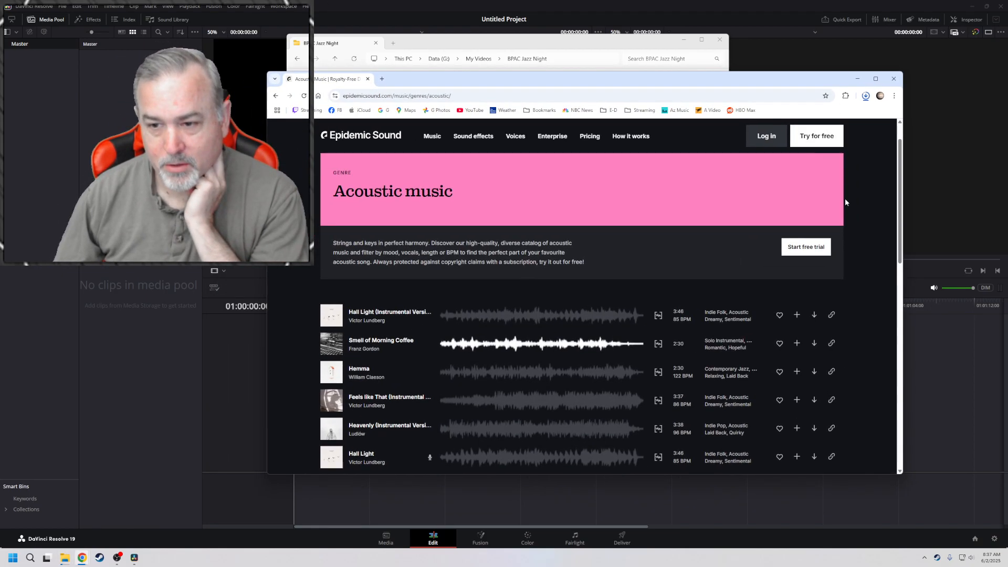
scroll(862, 323, "down", 2)
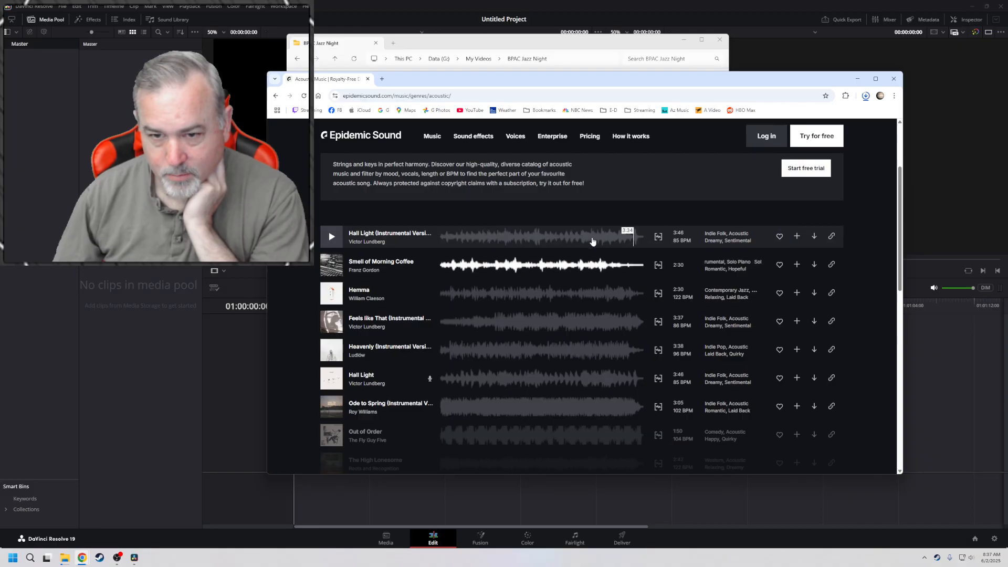
Play Hall Light (Instrumental Version) on Epidemic Sound and look through the rest of the acoustic music page
left_click(338, 239)
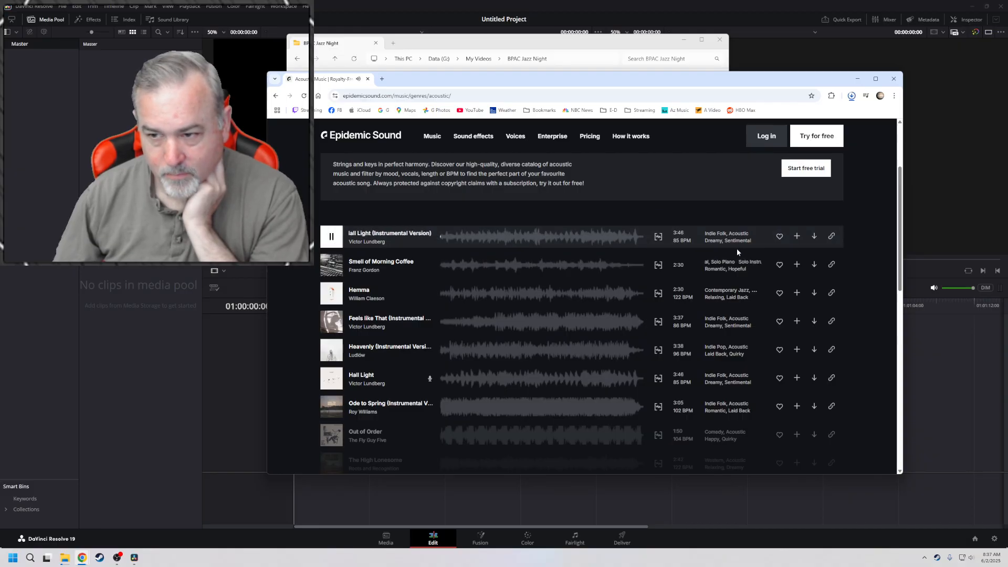
left_click(797, 293)
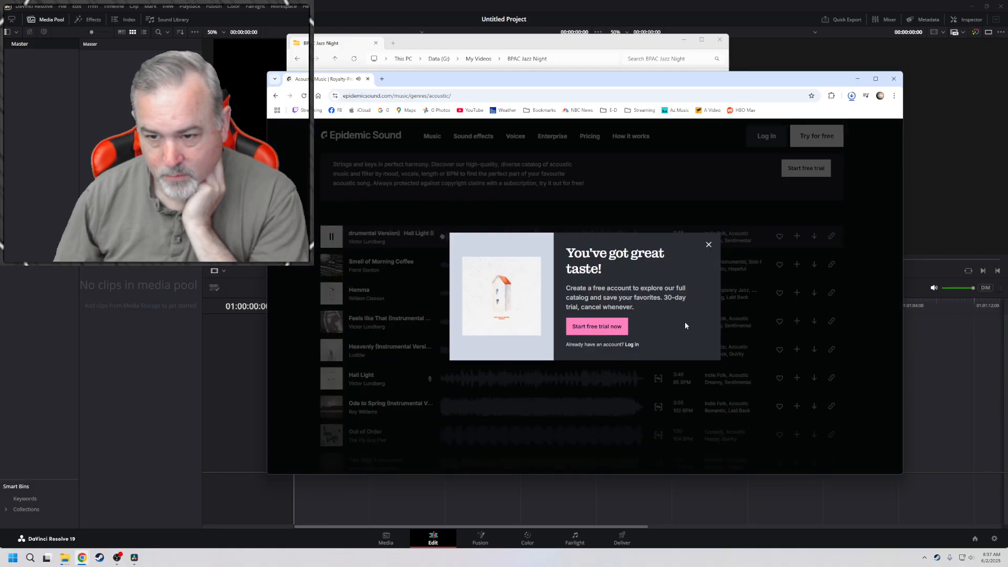
left_click(708, 246)
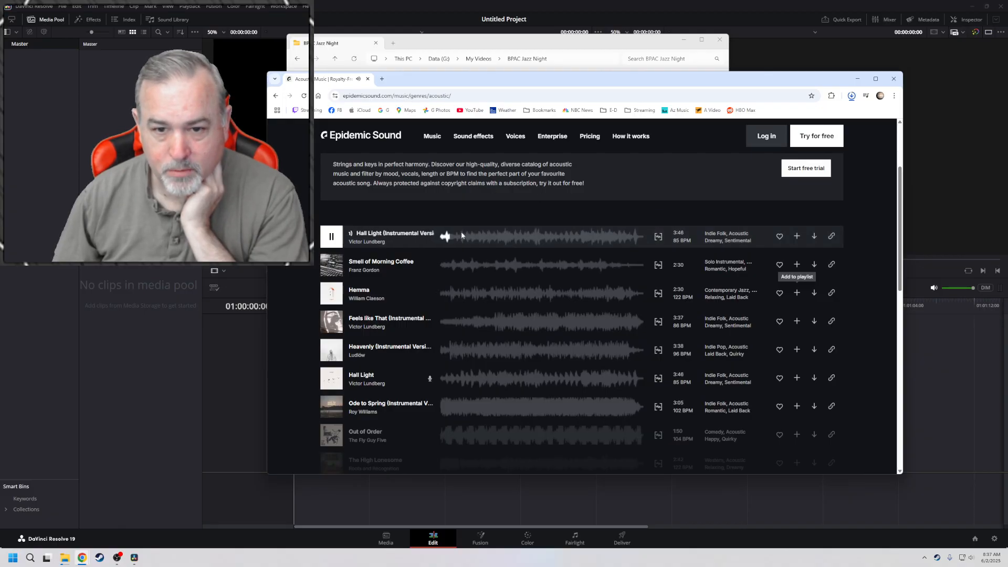
scroll(478, 333, "down", 1)
scroll(480, 338, "down", 3)
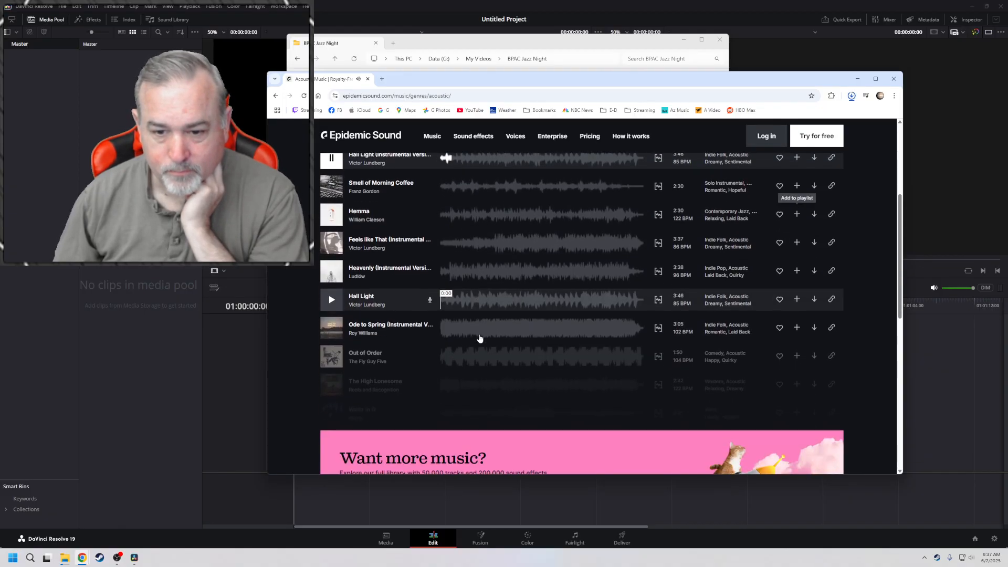
scroll(479, 337, "down", 3)
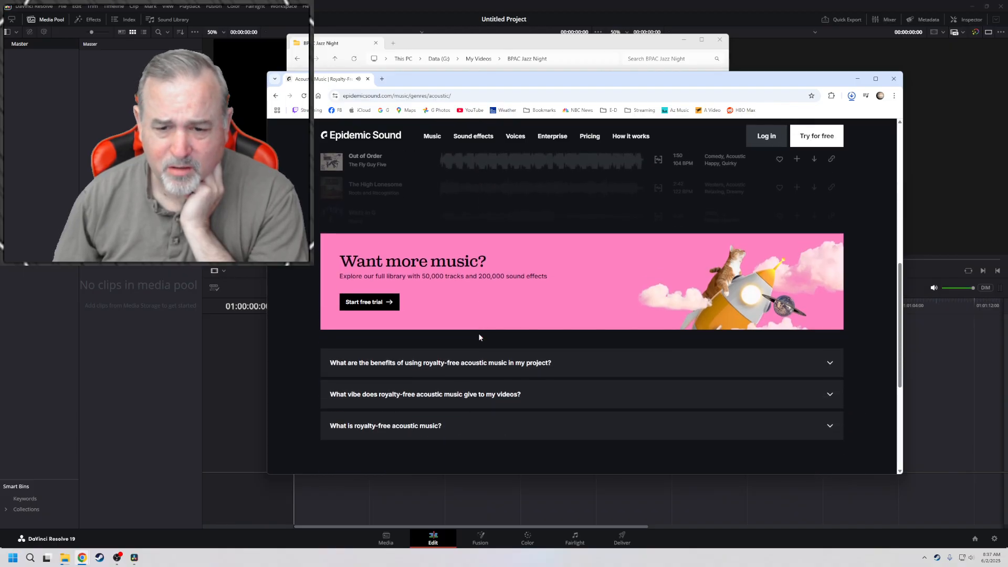
scroll(479, 337, "down", 5)
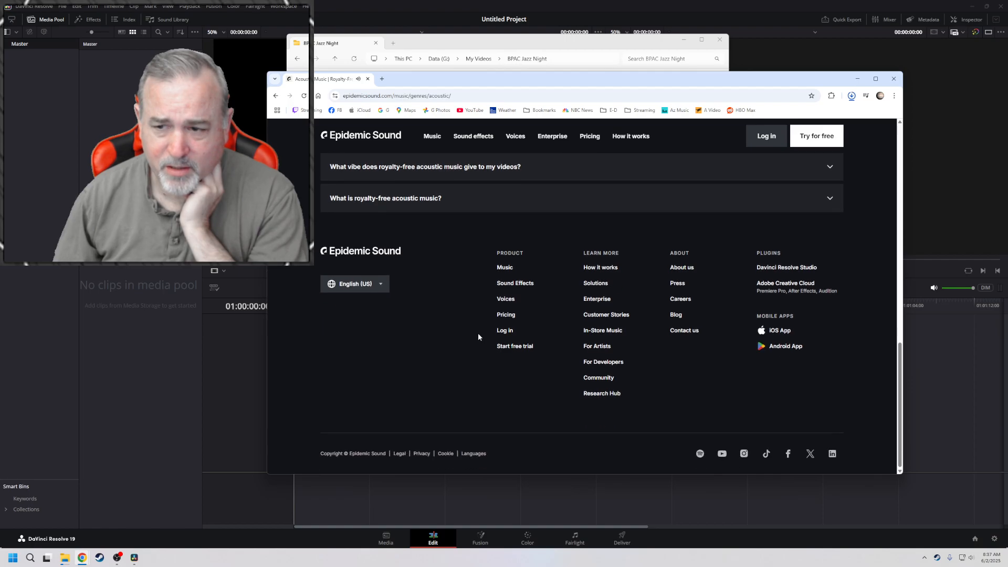
scroll(479, 337, "up", 5)
scroll(478, 336, "up", 10)
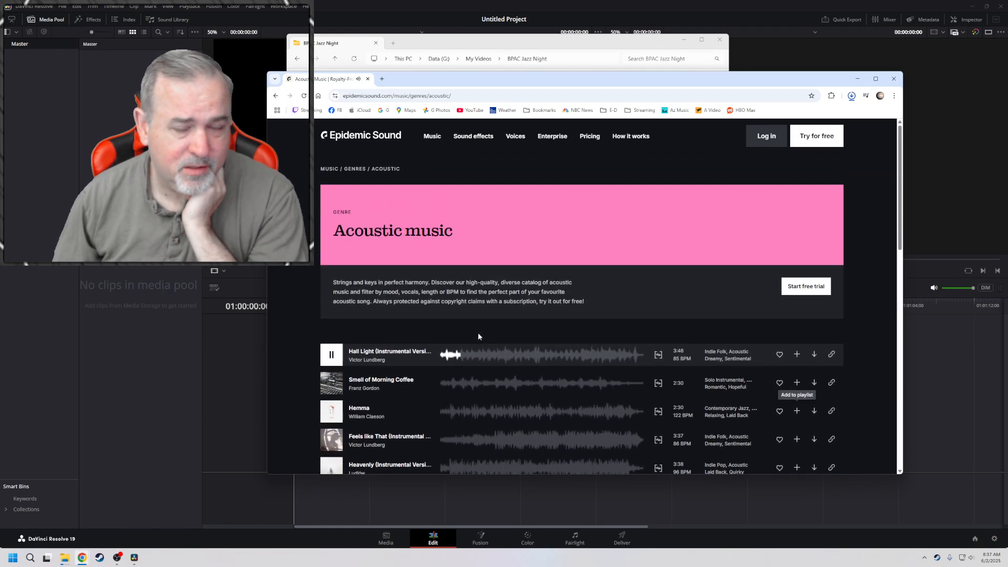
Open the downloaded DaVinci_Resolve_20.0_Windows archive, close DaVinci Resolve 19 and run the installer application inside it
left_click(851, 96)
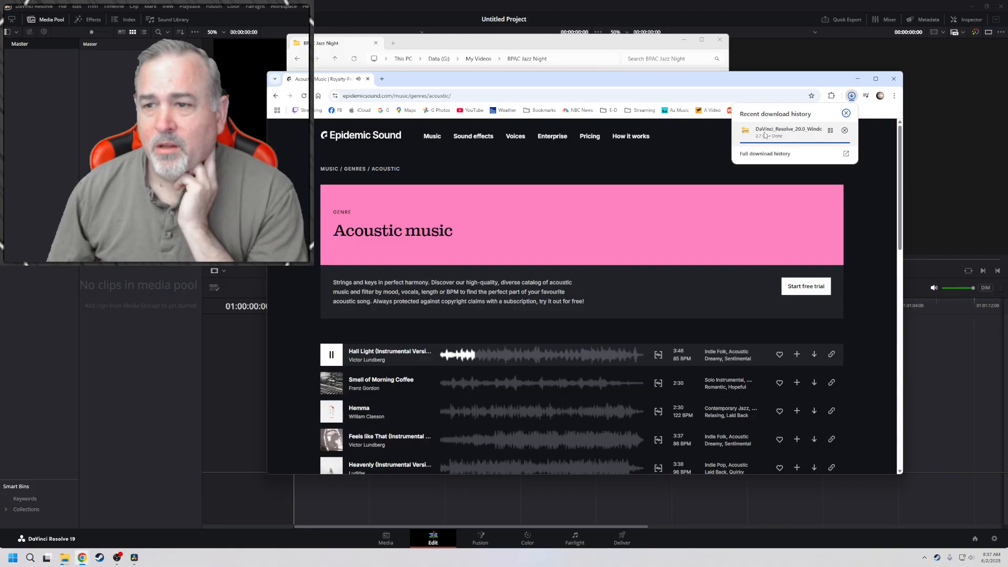
left_click(766, 133)
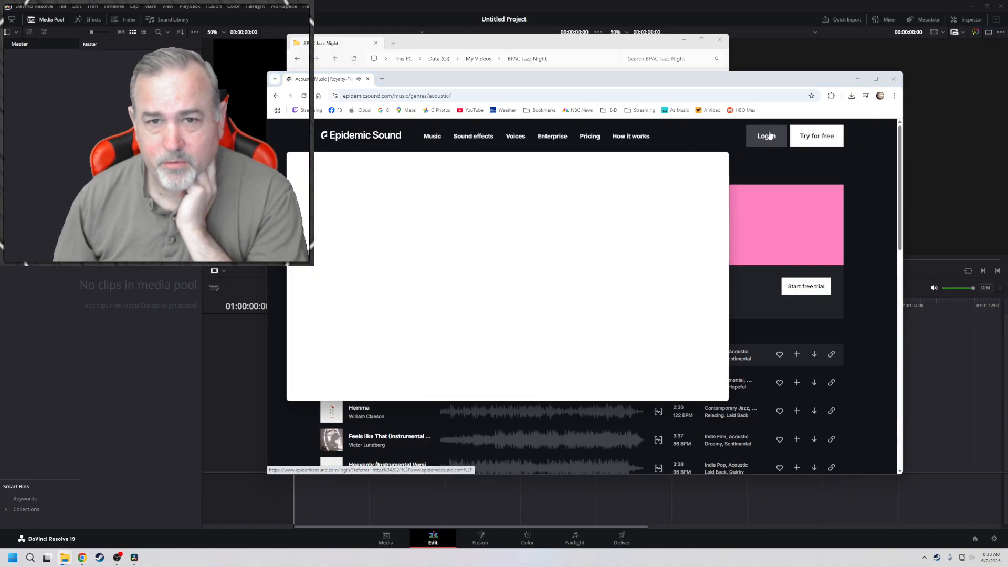
left_click(790, 12)
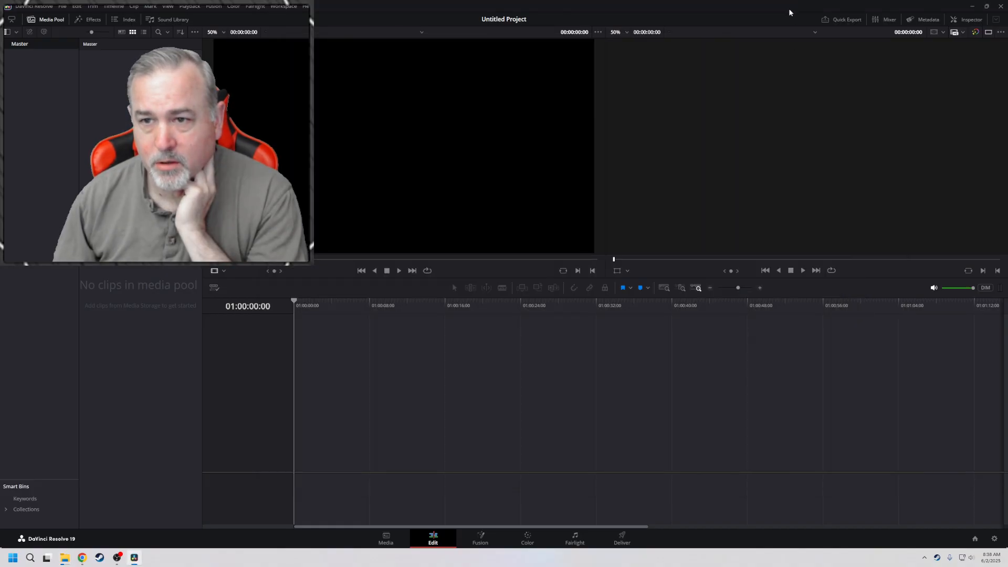
left_click(1002, 7)
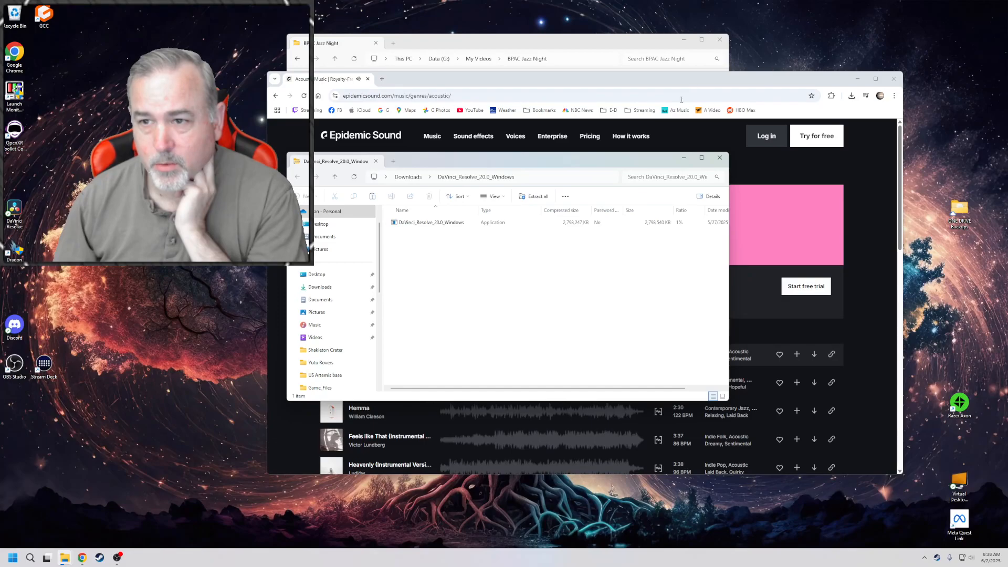
left_click(418, 226)
left_click(418, 223)
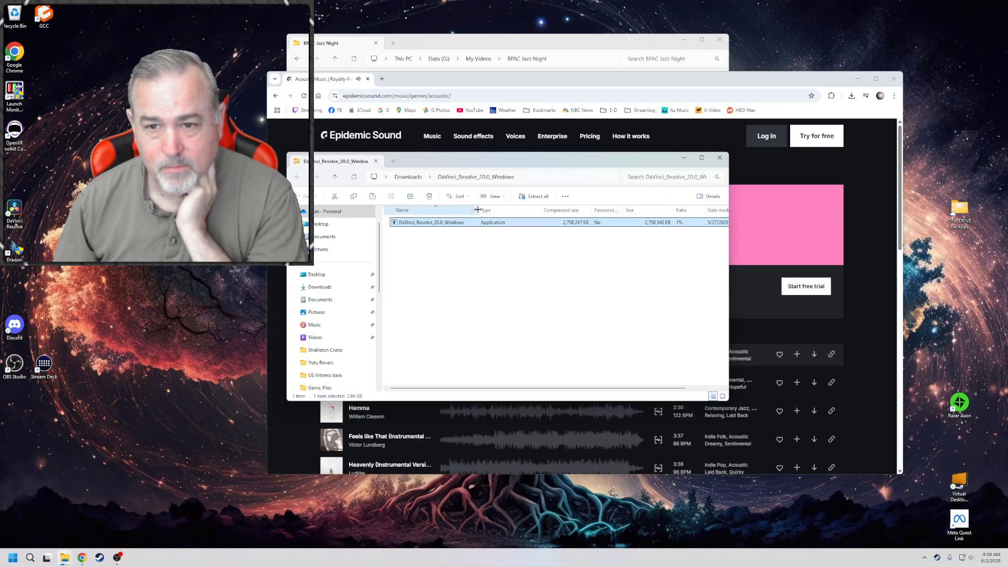
Bring up the clip copy progress window and allow the DaVinci Resolve installer to start
left_click(103, 470)
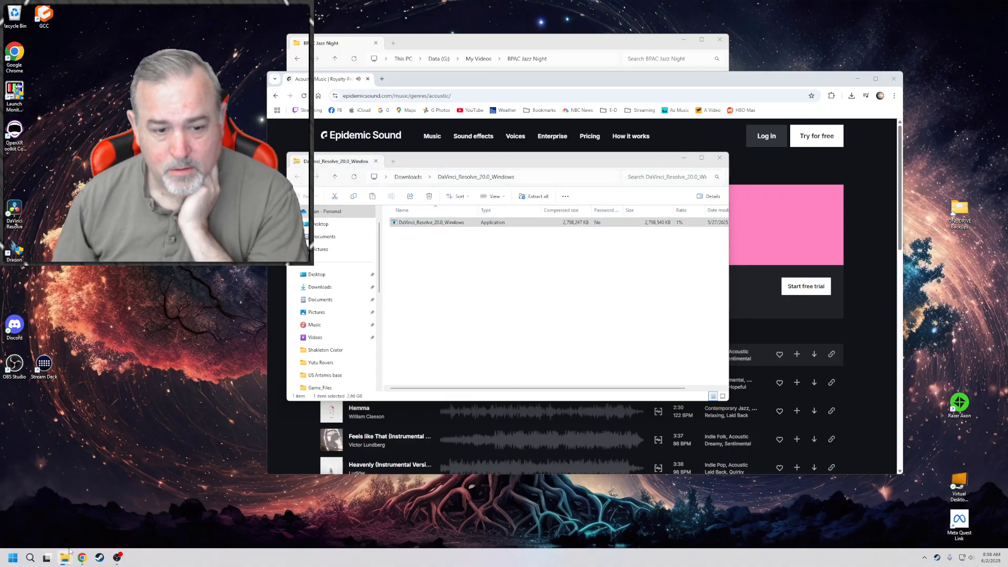
mouse_move(64, 558)
left_click(82, 533)
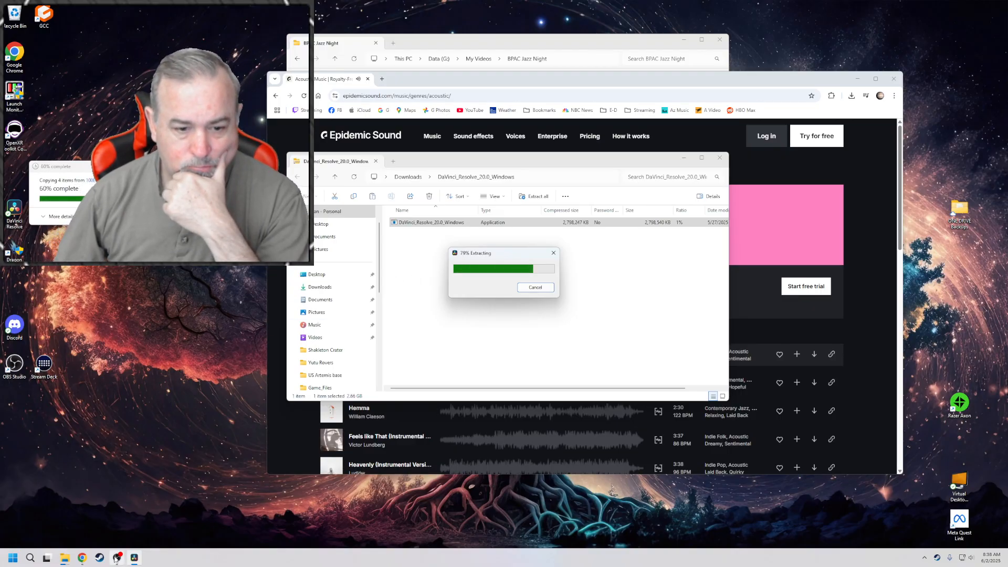
left_click(115, 558)
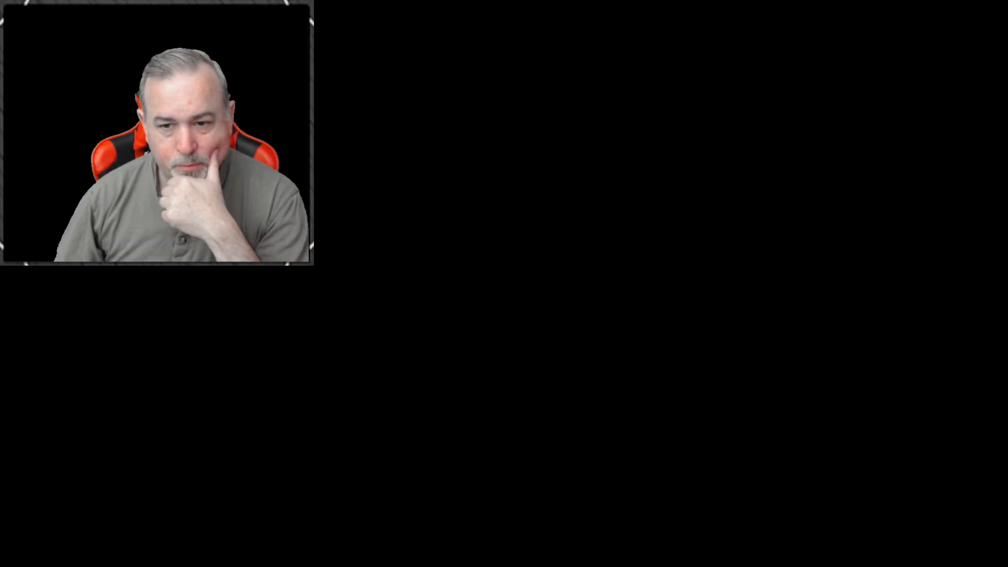
left_click(472, 351)
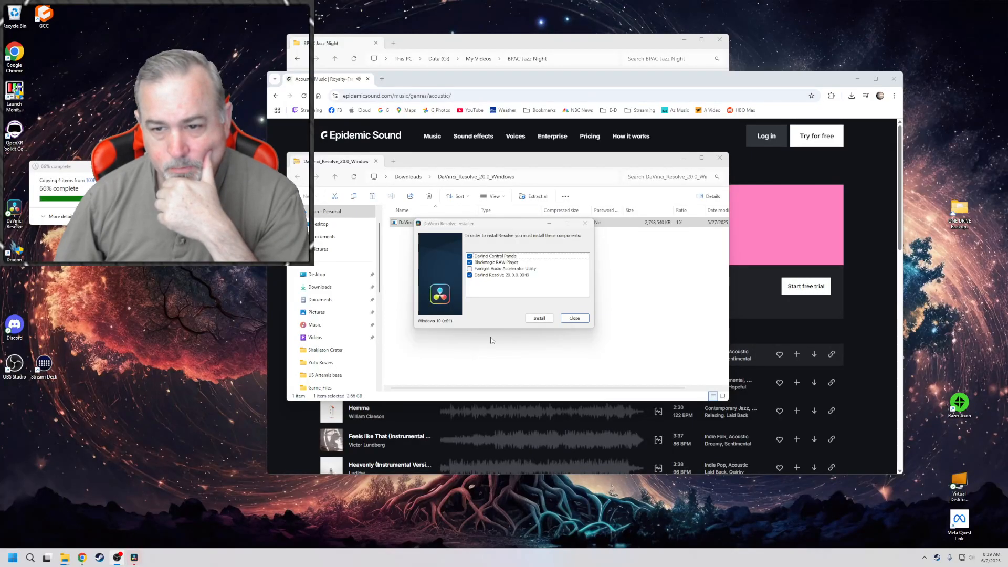
Bring the installer archive's File Explorer window forward, enlarge it and search the Data, 1TB, Recover and Storage drives for the existing DaVinci Resolve installation
mouse_move(68, 561)
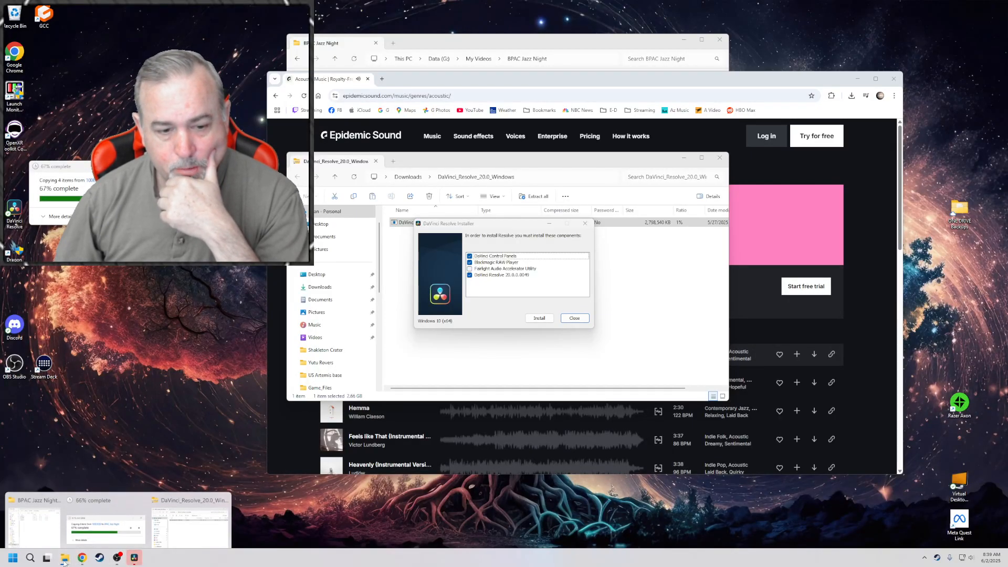
mouse_move(78, 521)
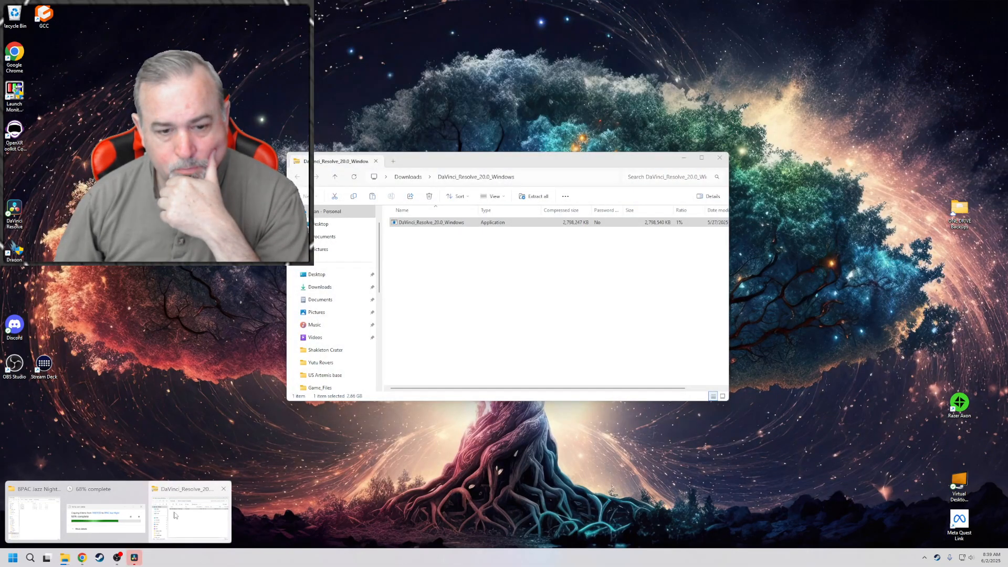
left_click(175, 516)
left_click_drag(336, 126, 331, 120)
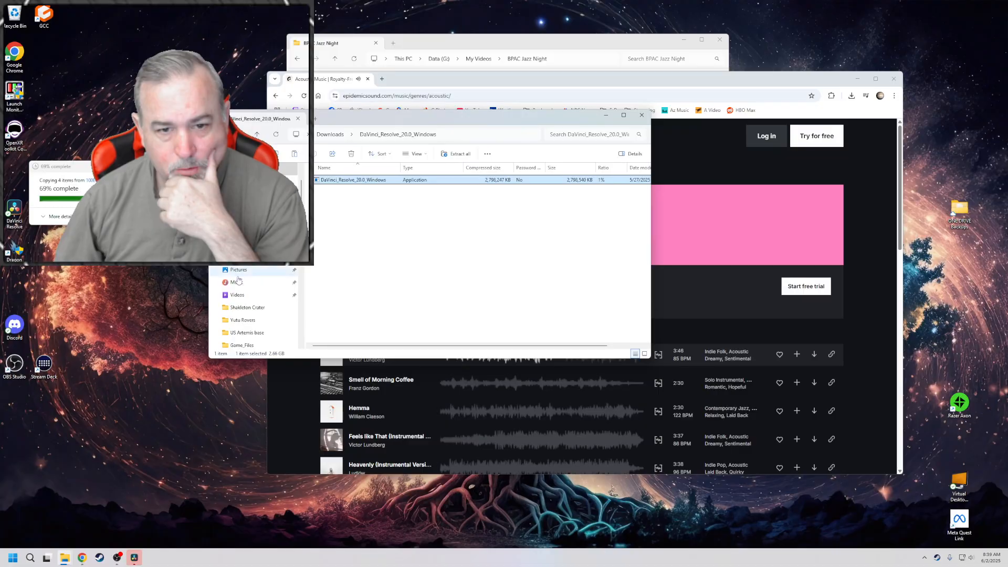
left_click_drag(239, 359, 239, 512)
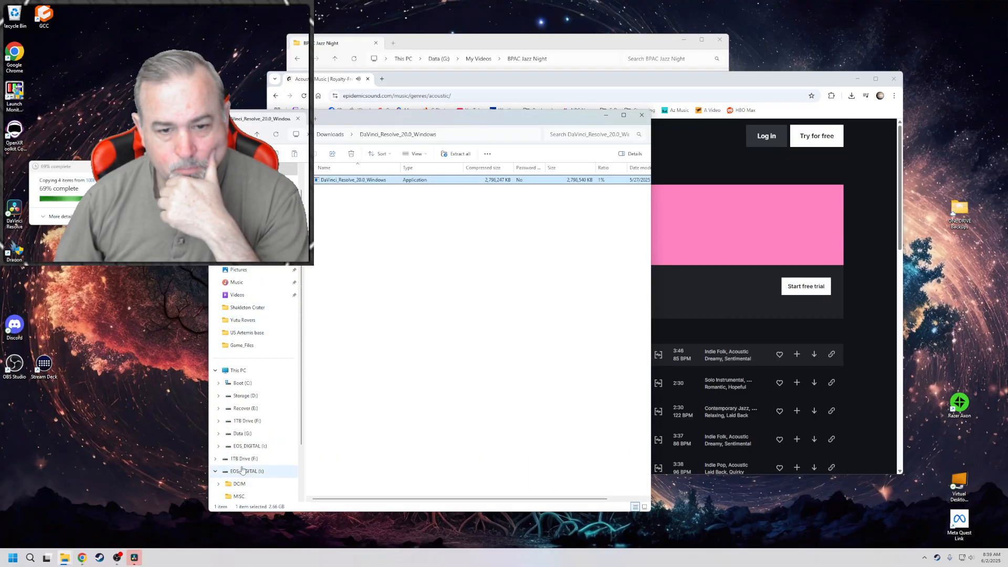
left_click(241, 435)
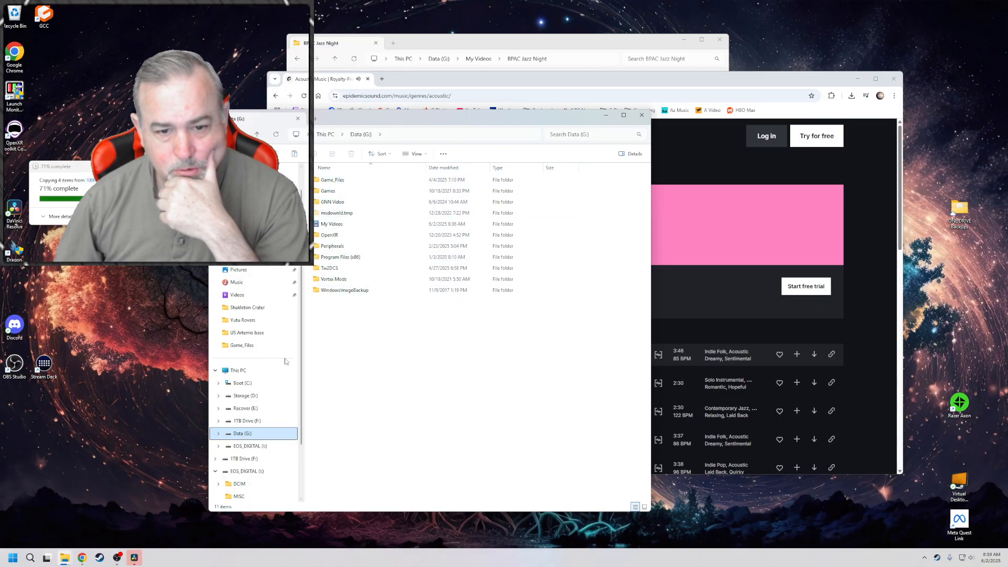
left_click(237, 423)
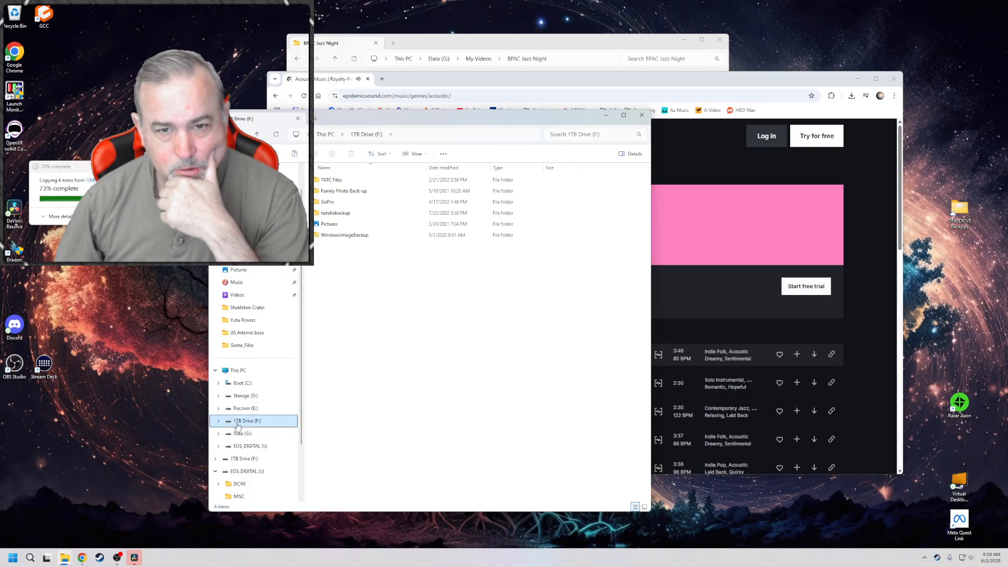
left_click(241, 409)
left_click(244, 398)
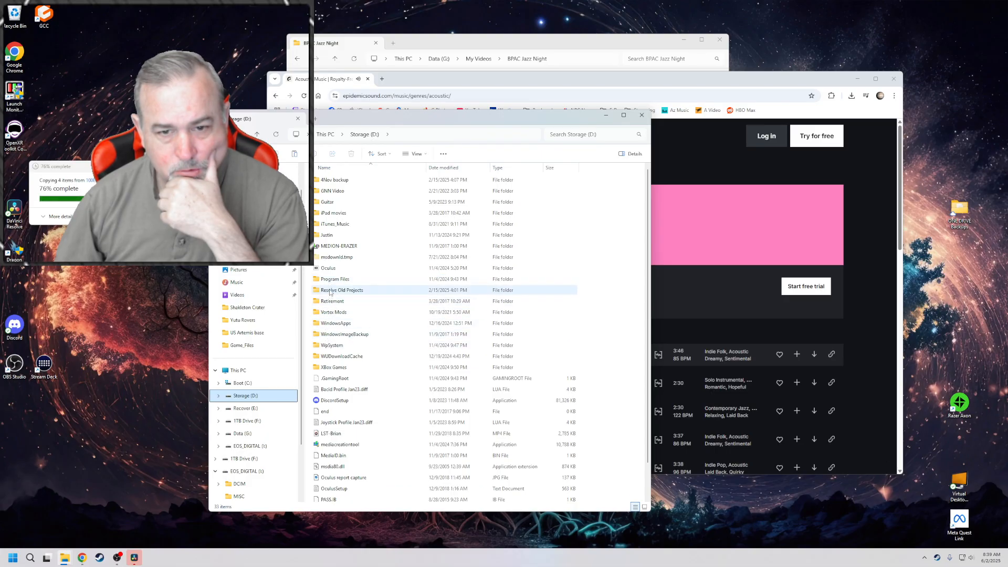
double_click(330, 281)
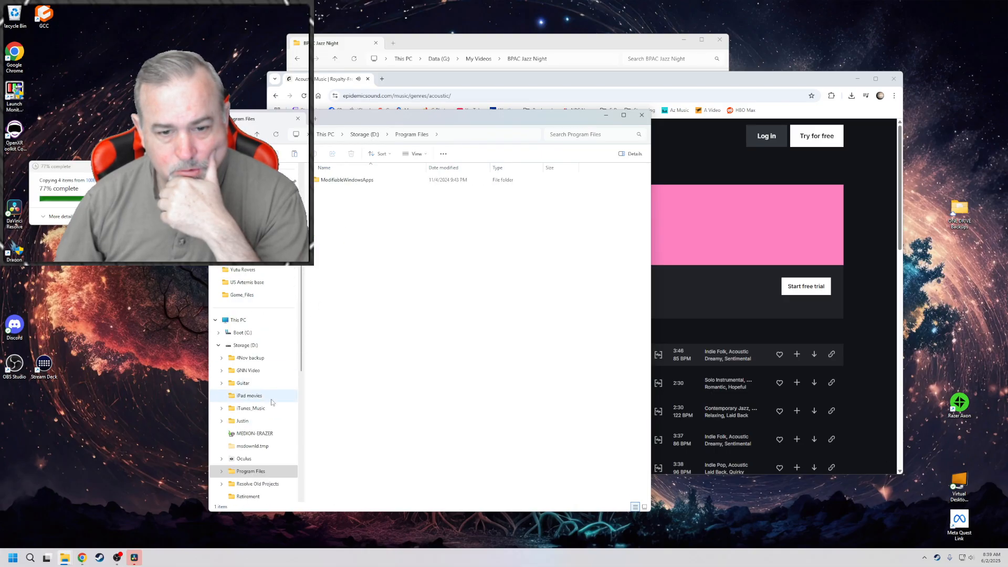
Check the Blackmagic Design folder in Program Files on the Boot (C:) drive, then close that File Explorer window
left_click(219, 345)
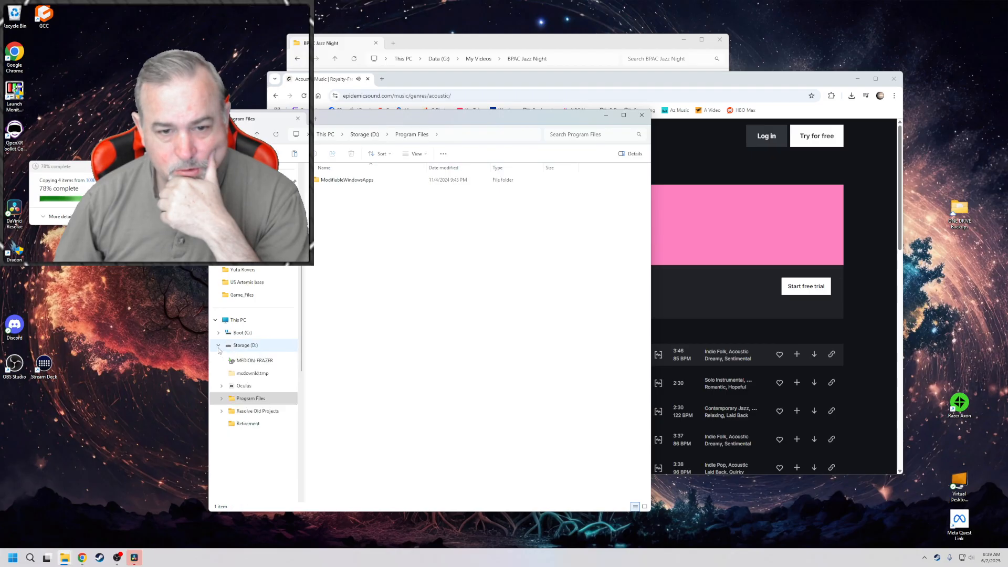
left_click(219, 332)
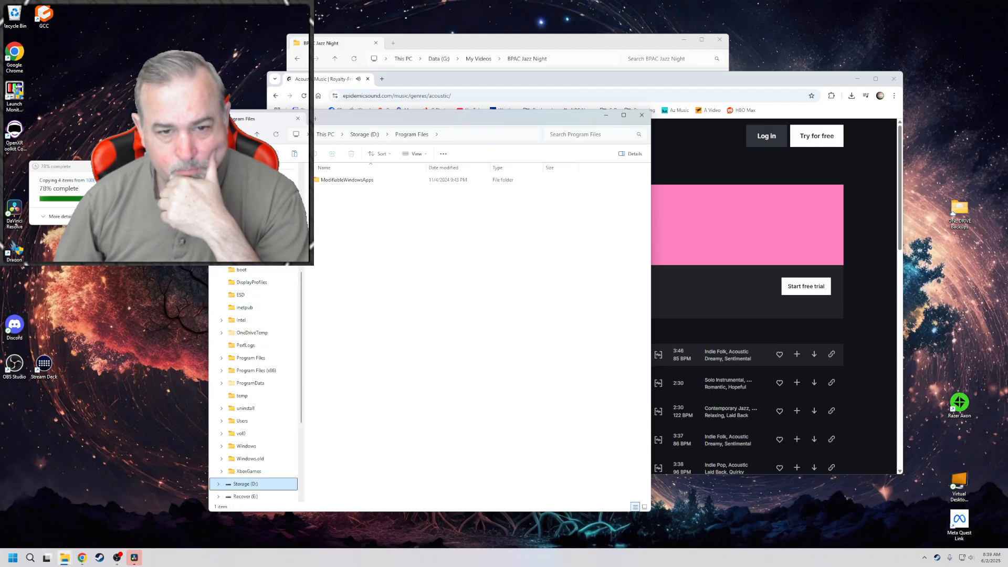
left_click(245, 194)
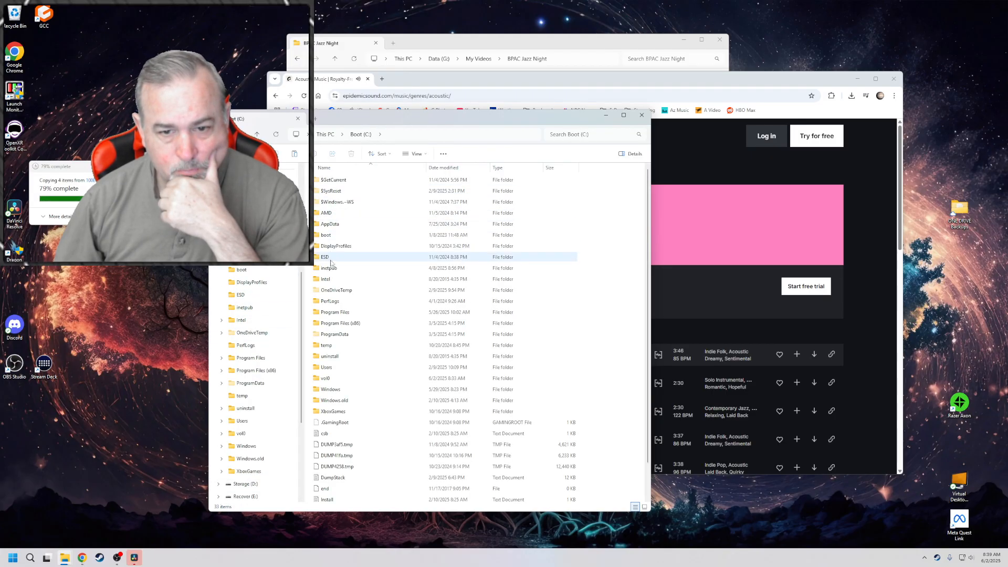
double_click(331, 313)
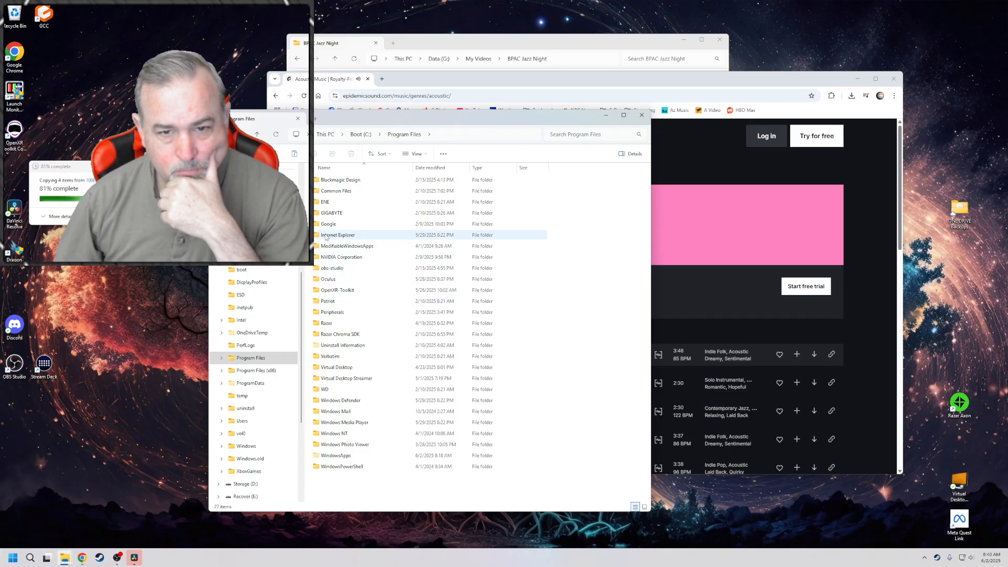
double_click(326, 182)
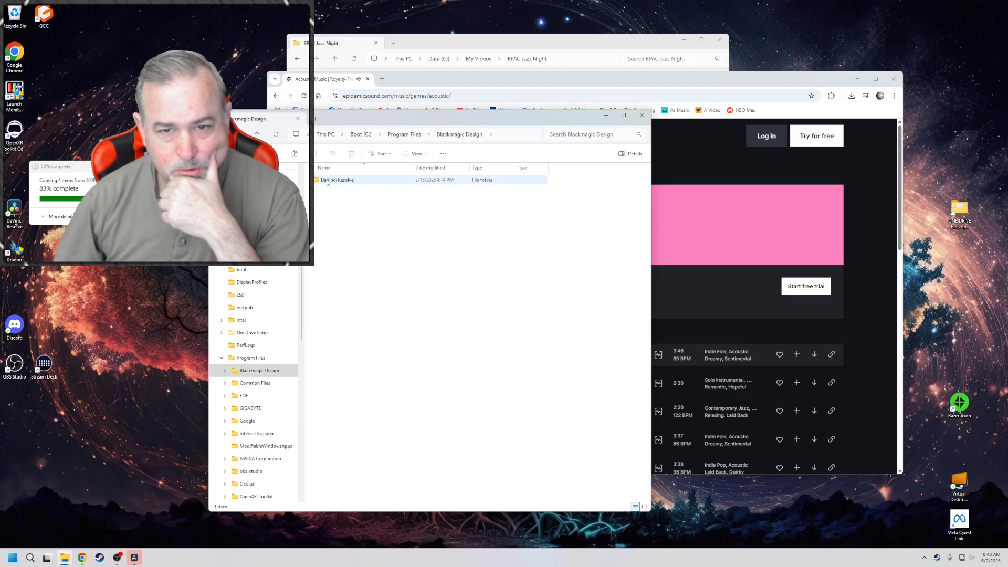
left_click(642, 115)
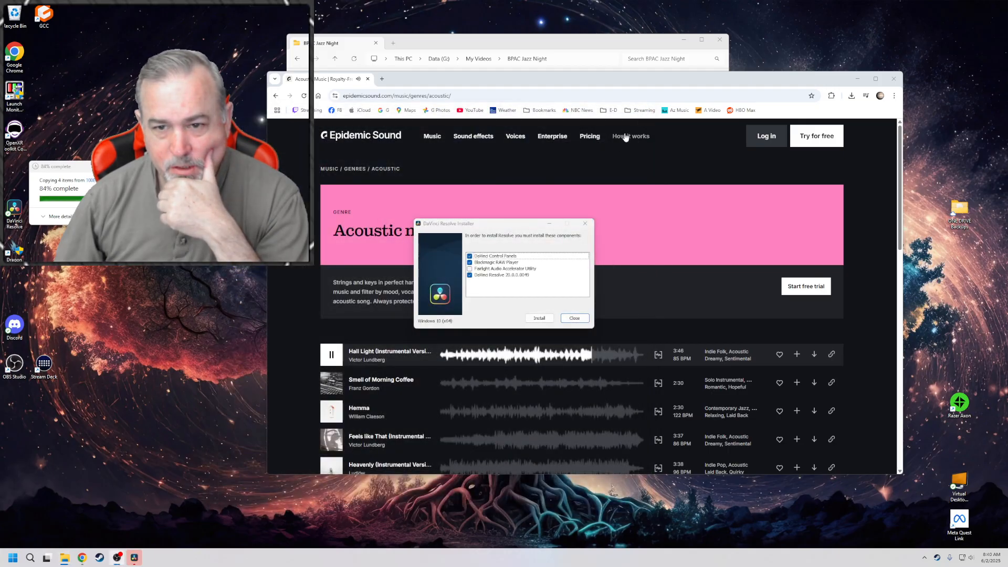
Start installing DaVinci Resolve 20 with the preselected components, accepting the license agreement and the default C:\Program Files\Blackmagic Design\DaVinci Resolve\ folder
left_click(537, 319)
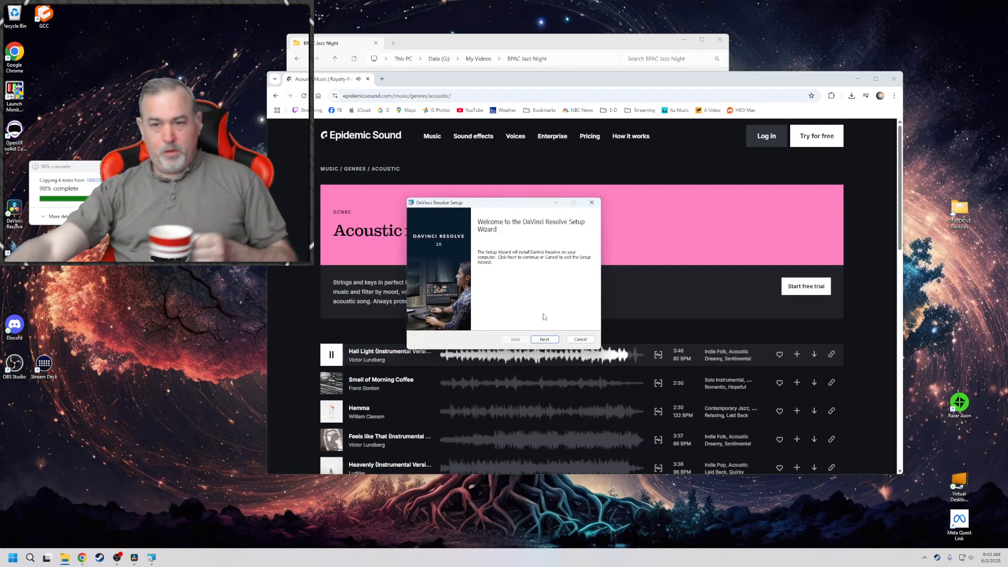
left_click(538, 339)
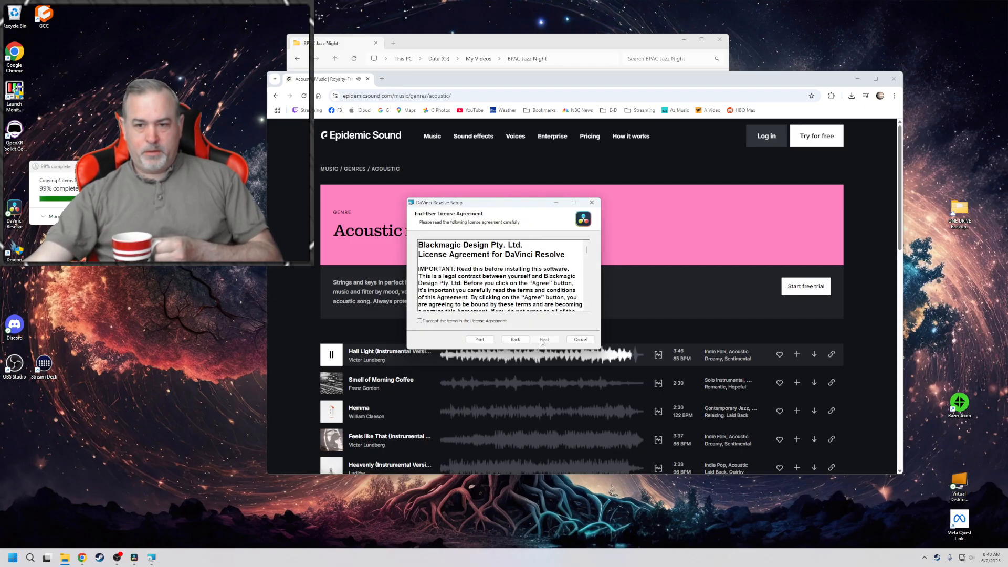
left_click(469, 321)
left_click(546, 340)
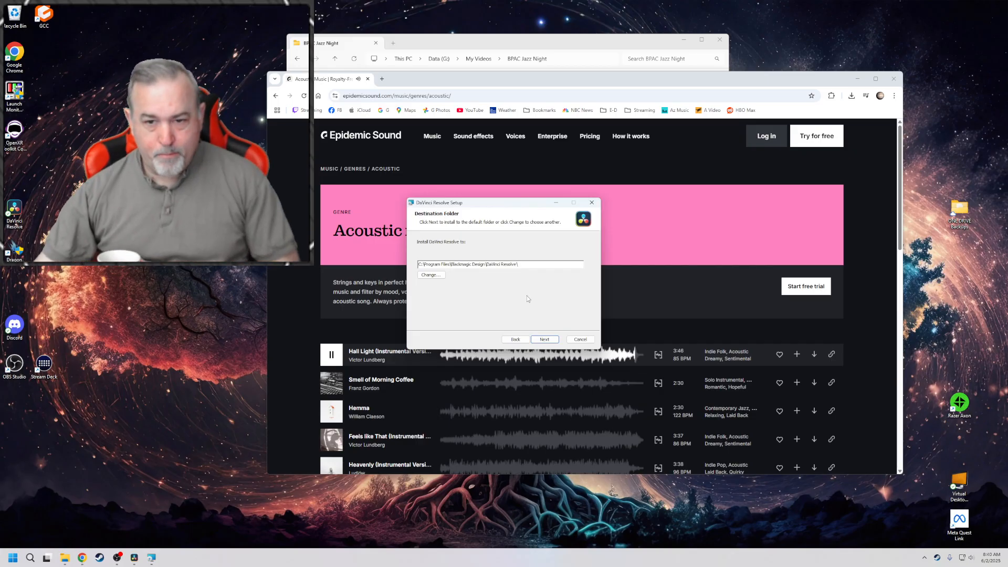
left_click(541, 341)
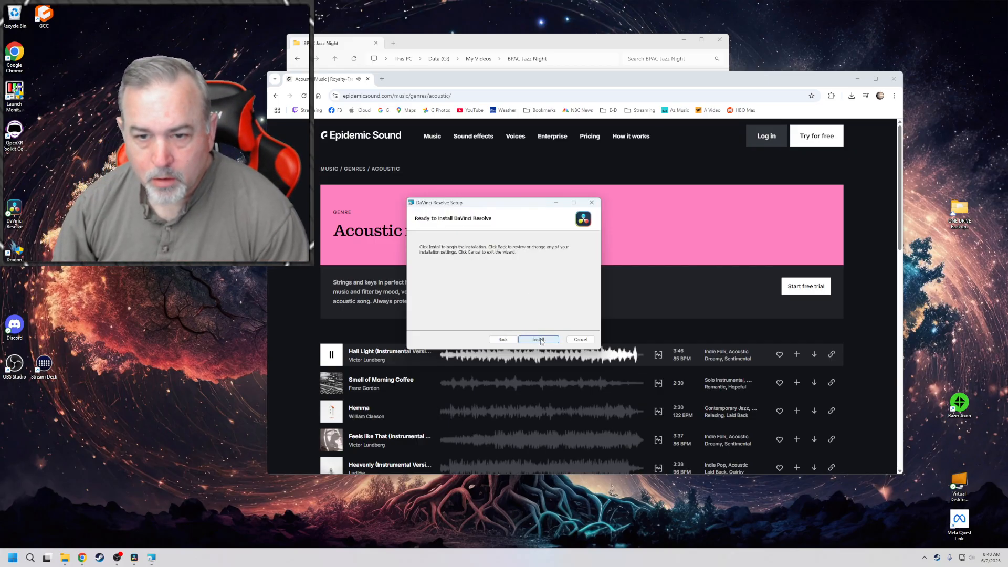
left_click(539, 340)
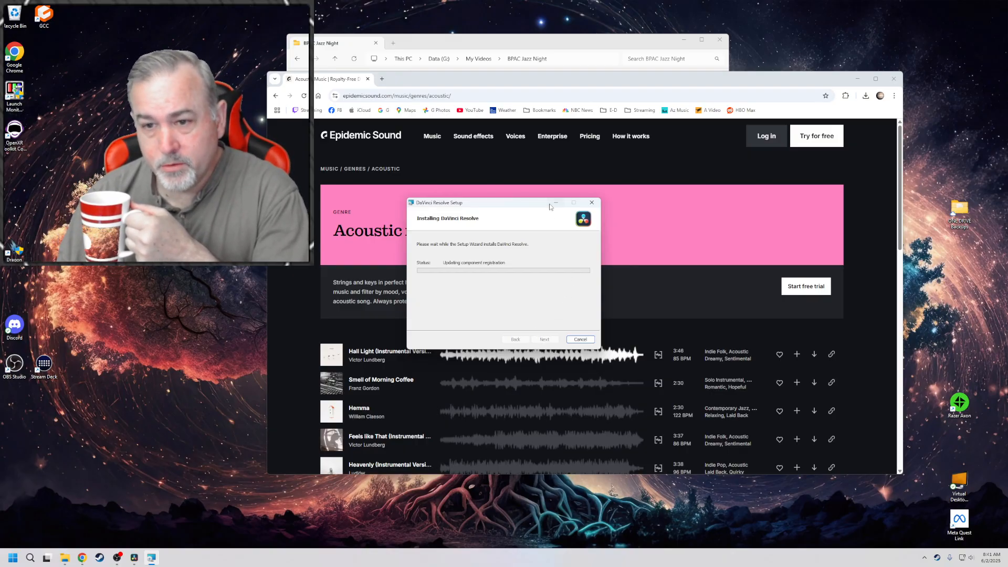
Move the installer and browser windows aside, return to the royalty free music search results and browse Pixabay's music page, accepting all cookies
left_click_drag(527, 206, 256, 196)
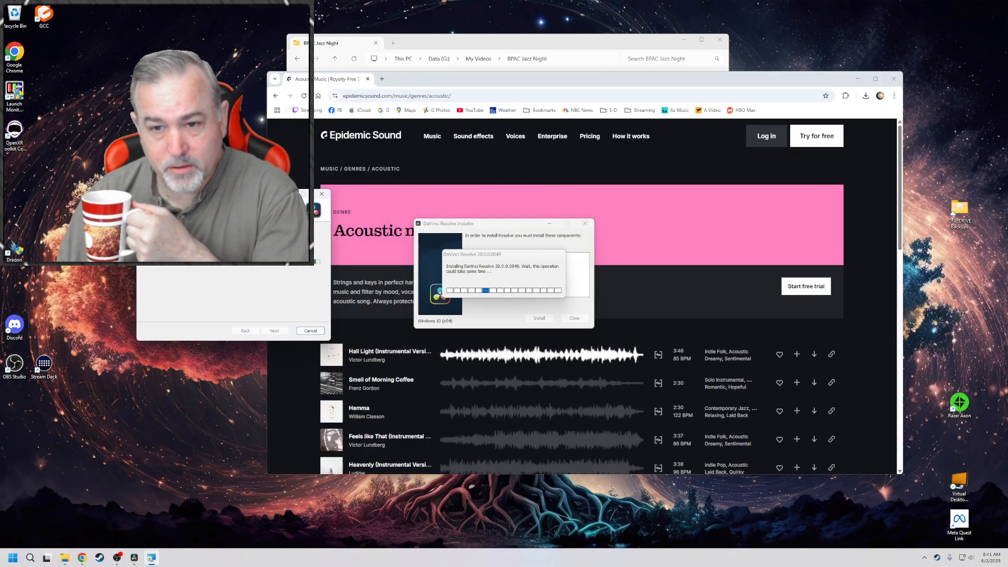
left_click_drag(493, 82, 545, 75)
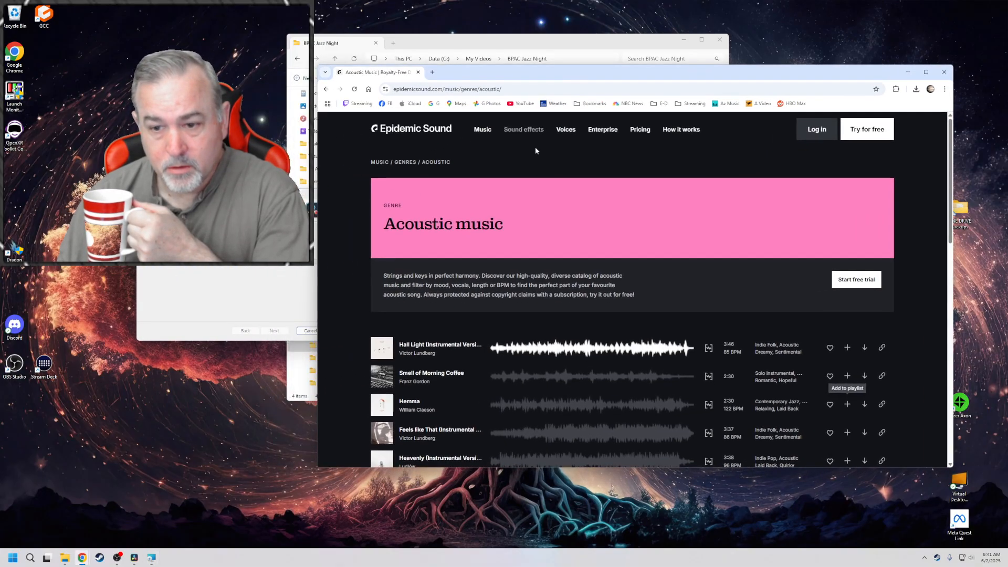
left_click(326, 88)
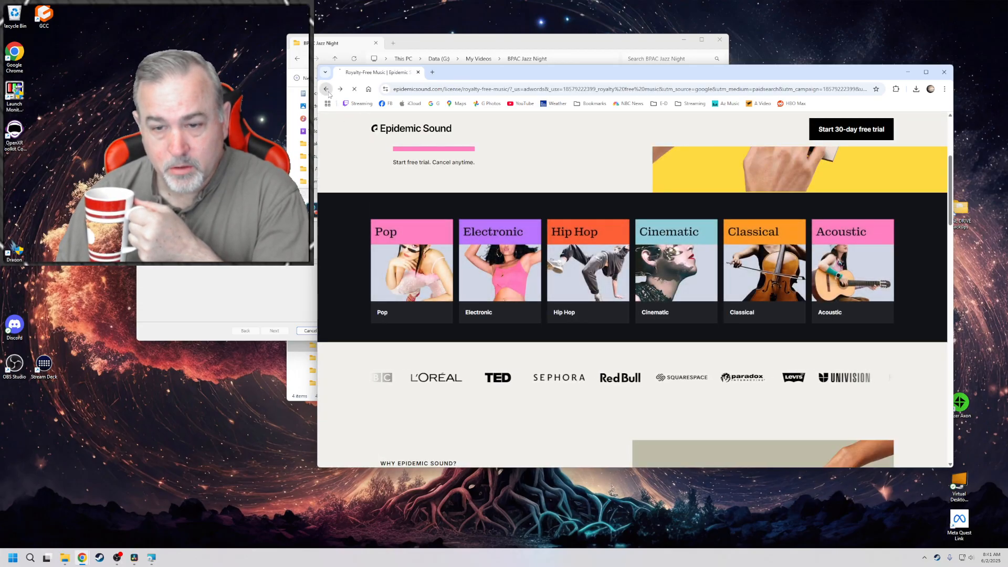
left_click(326, 90)
scroll(361, 193, "down", 3)
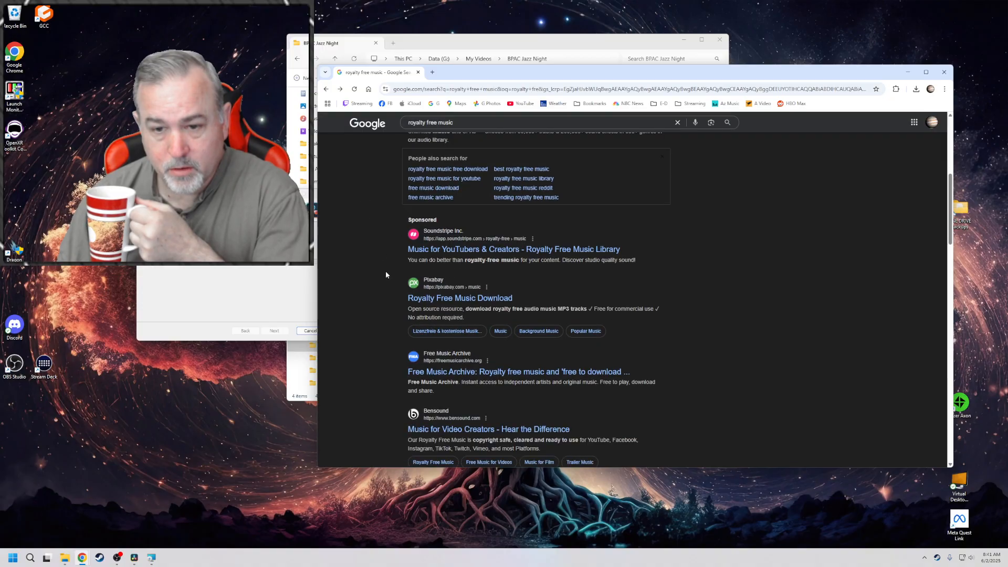
left_click(423, 301)
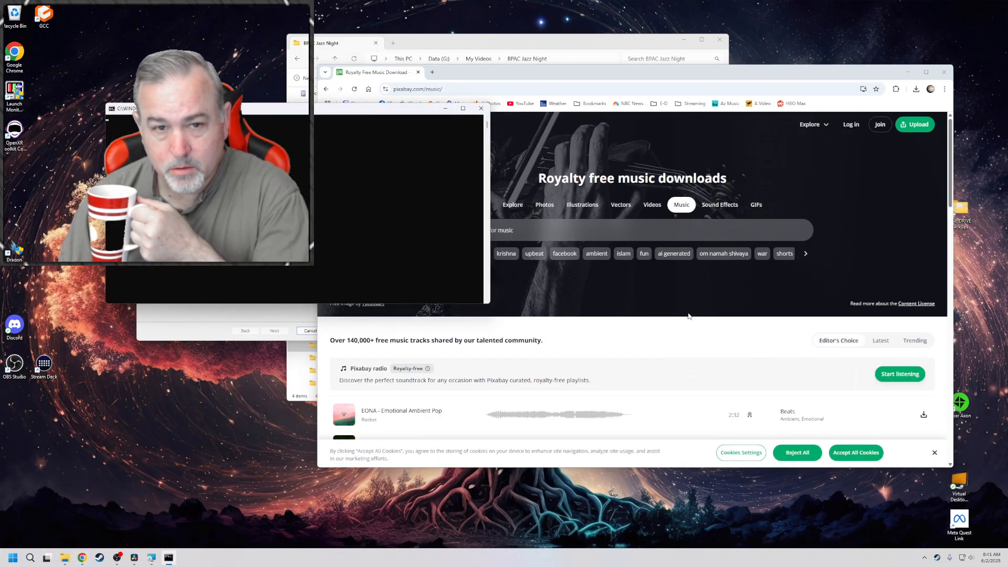
left_click(845, 453)
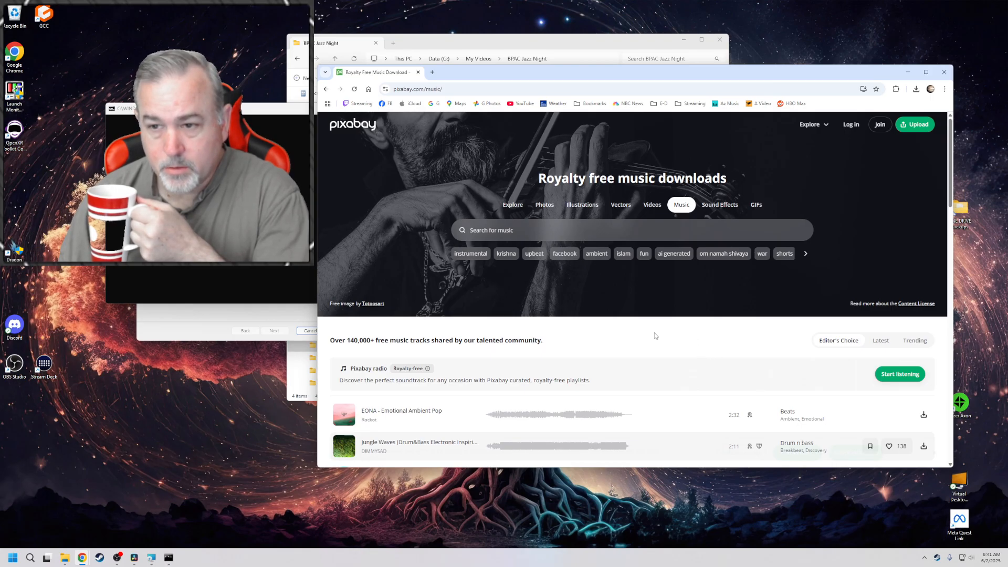
scroll(655, 336, "down", 2)
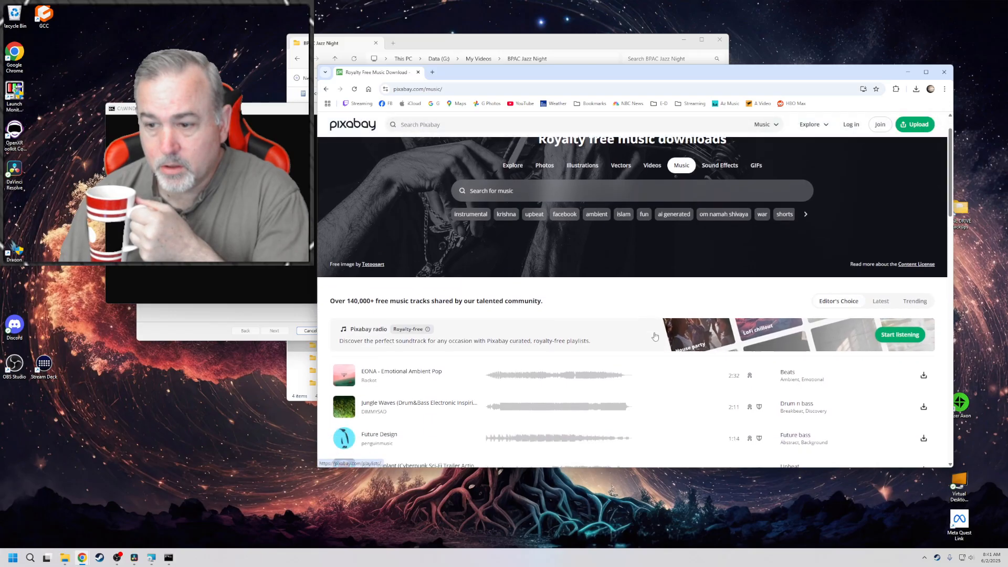
scroll(655, 336, "down", 2)
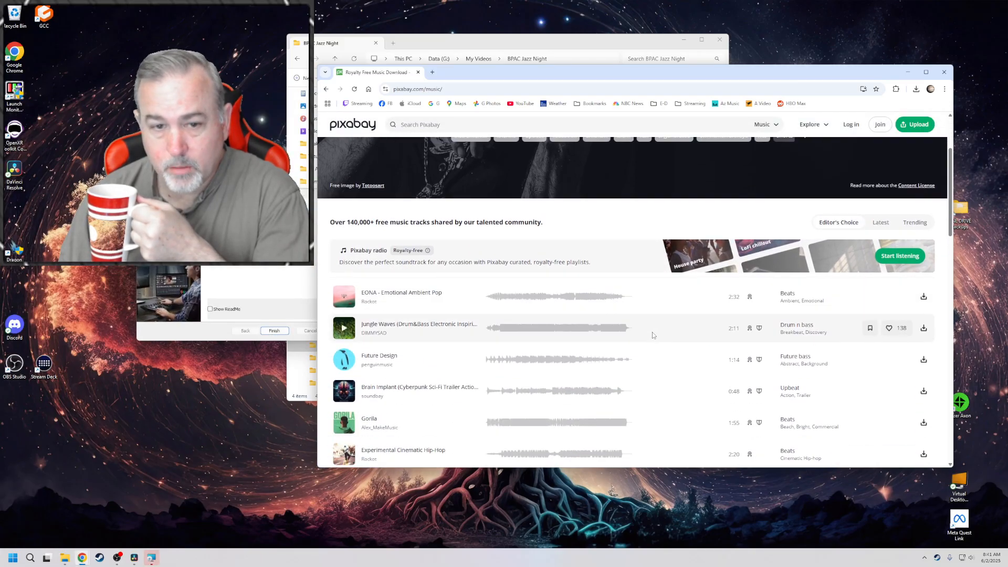
scroll(653, 334, "down", 4)
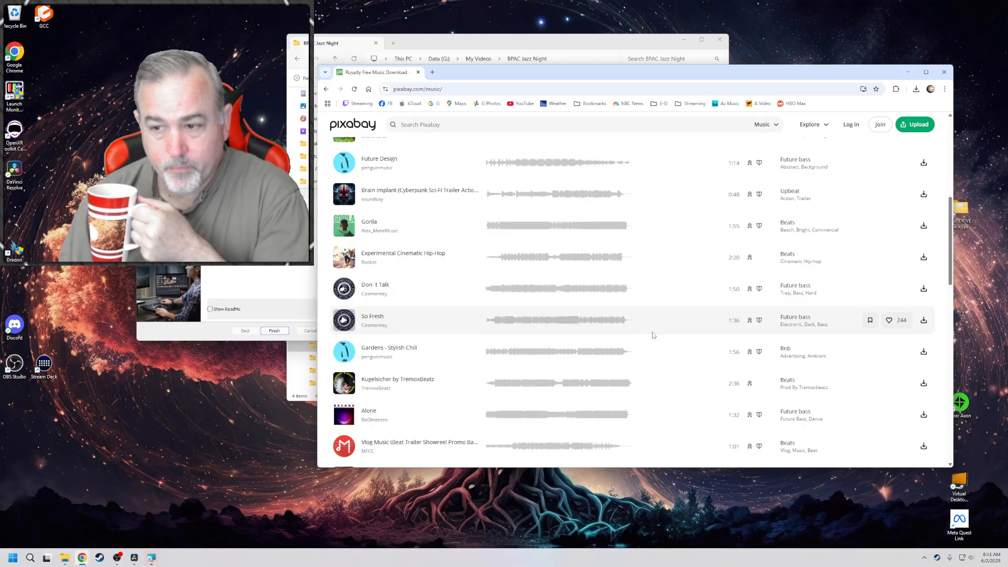
scroll(653, 335, "down", 2)
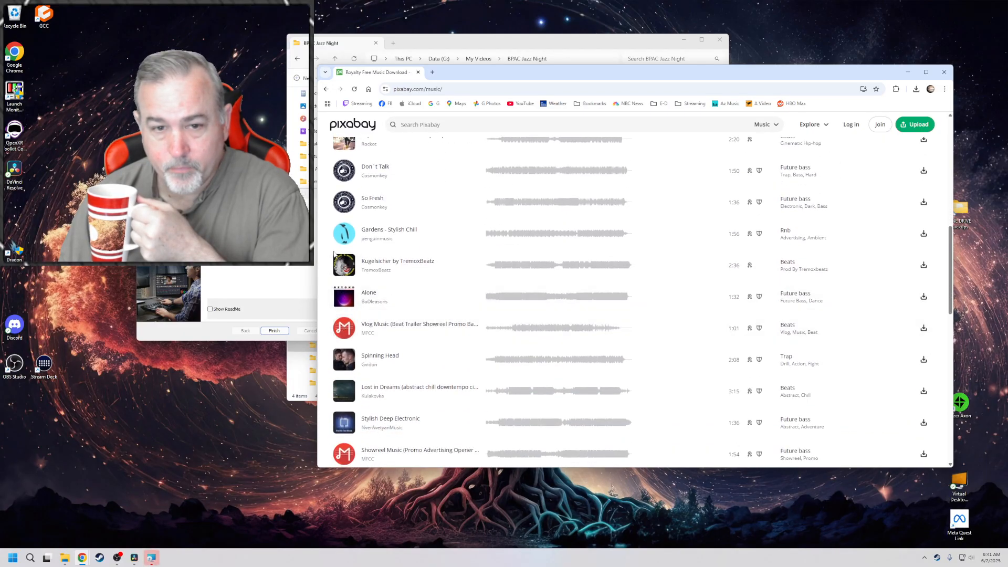
Finish the DaVinci Resolve setup wizard, minimize the browser and dismiss the installer's completion message
left_click(292, 267)
left_click(274, 331)
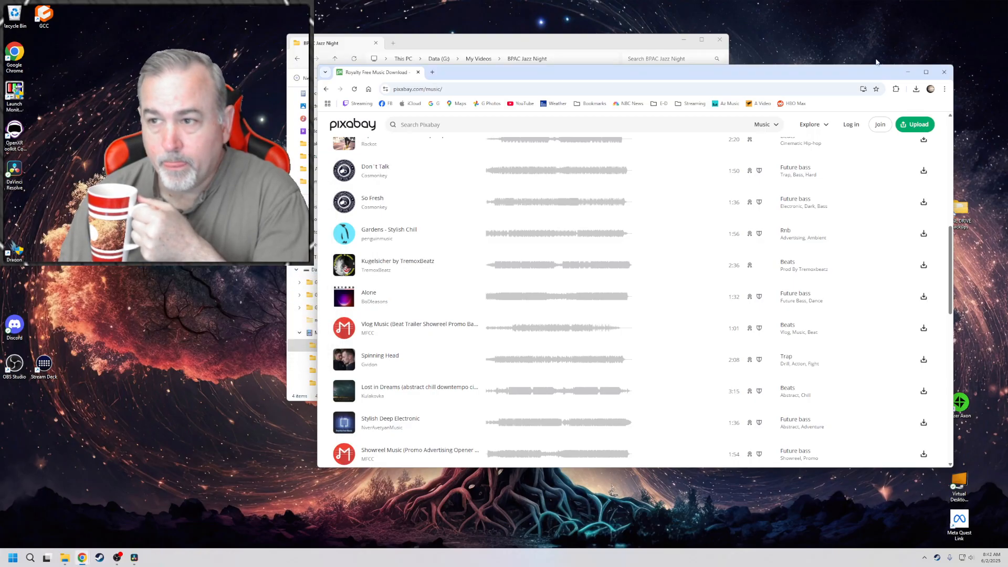
left_click(908, 72)
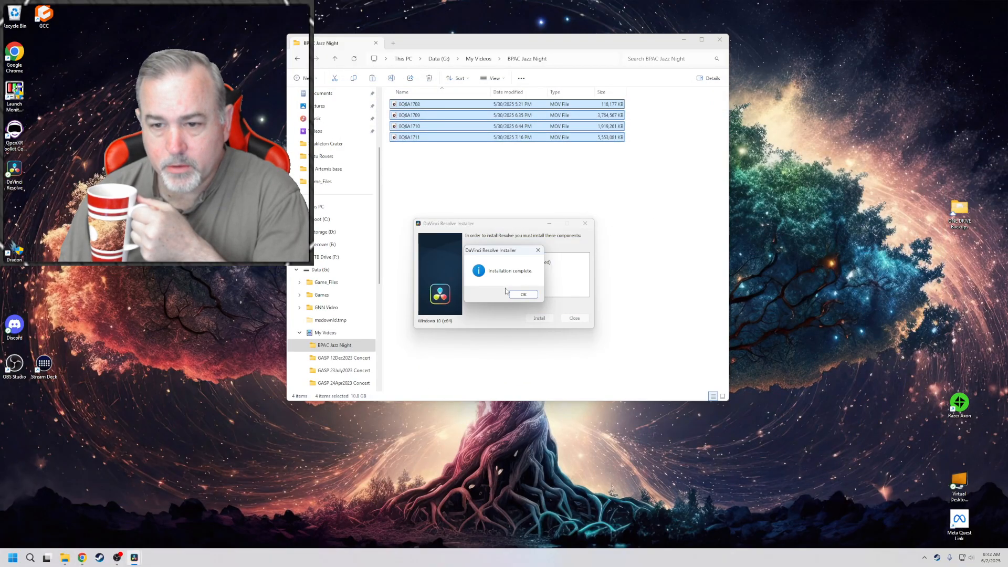
left_click(523, 295)
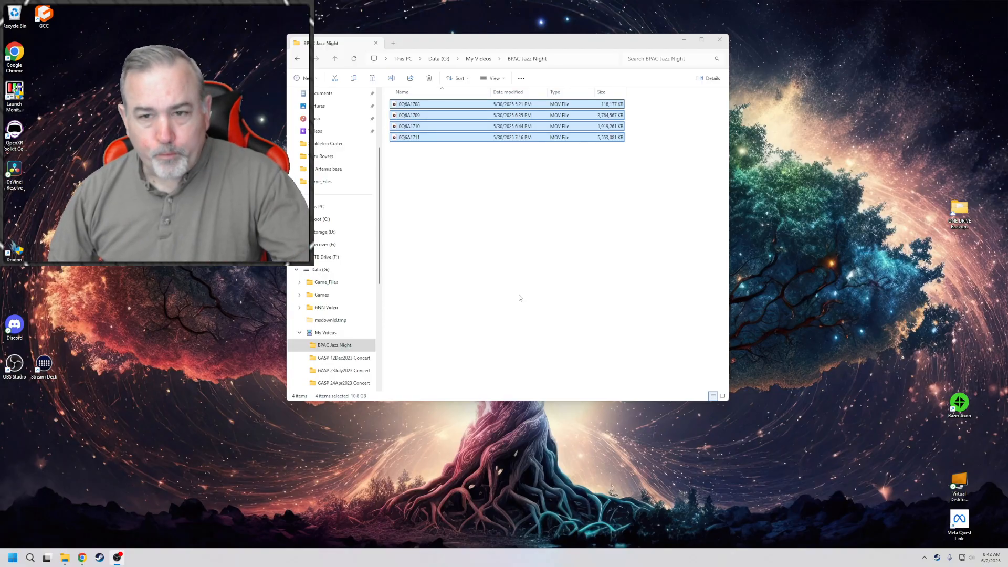
Rename the clip 0Q6A1709 in the BPAC Jazz Night folder as "Jazz night 1"
left_click(409, 104)
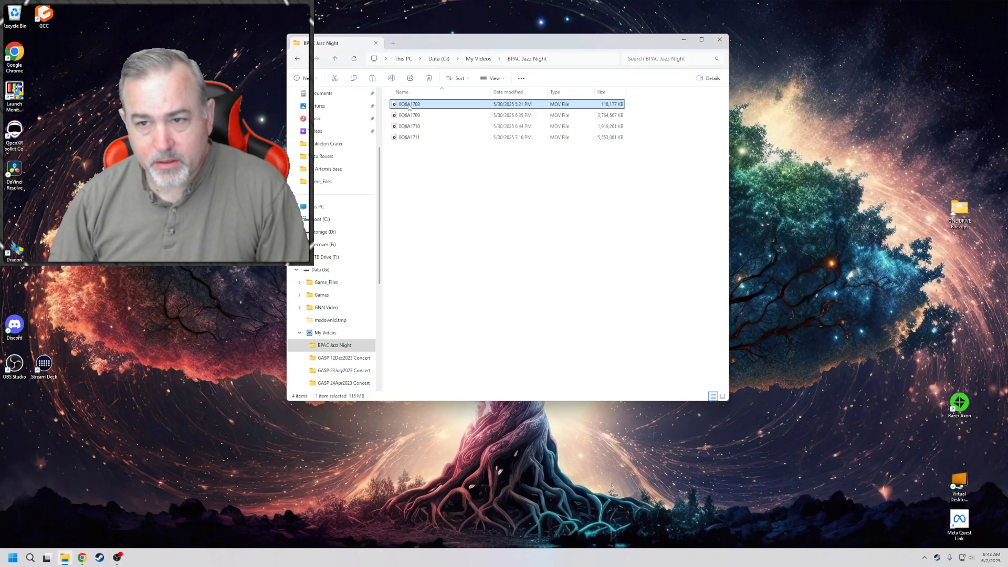
left_click(409, 116)
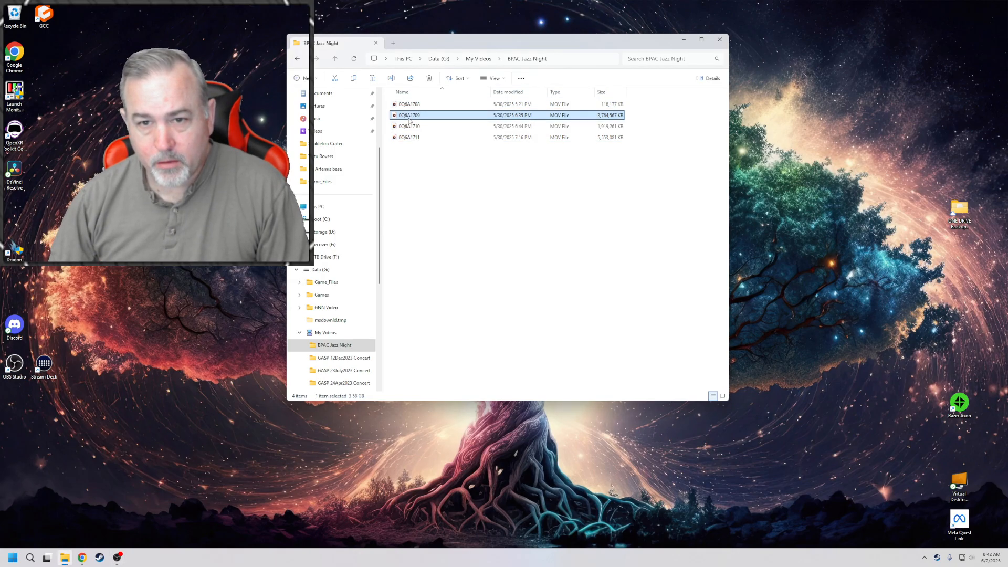
left_click(409, 116)
type("Jazz night")
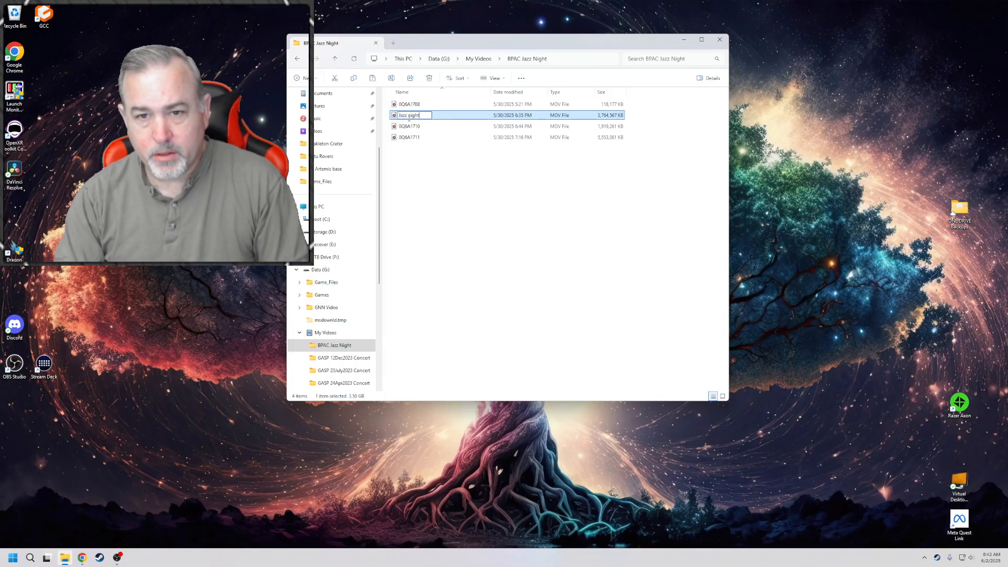
key("Return")
Rename the clip 0Q6A1710 as "Jazz night 2"
key("Up")
key("Up")
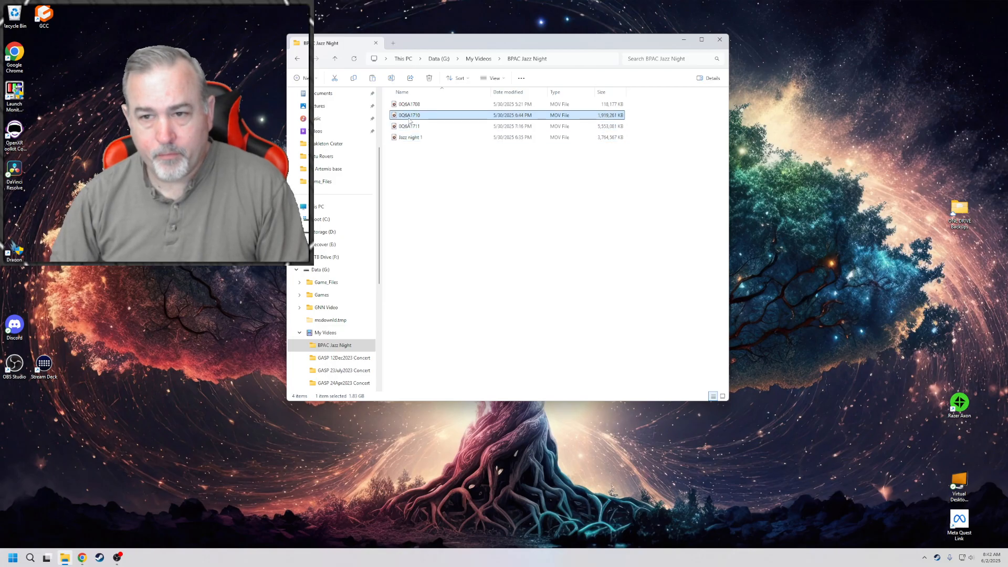
key("F2")
type("Jazz nig")
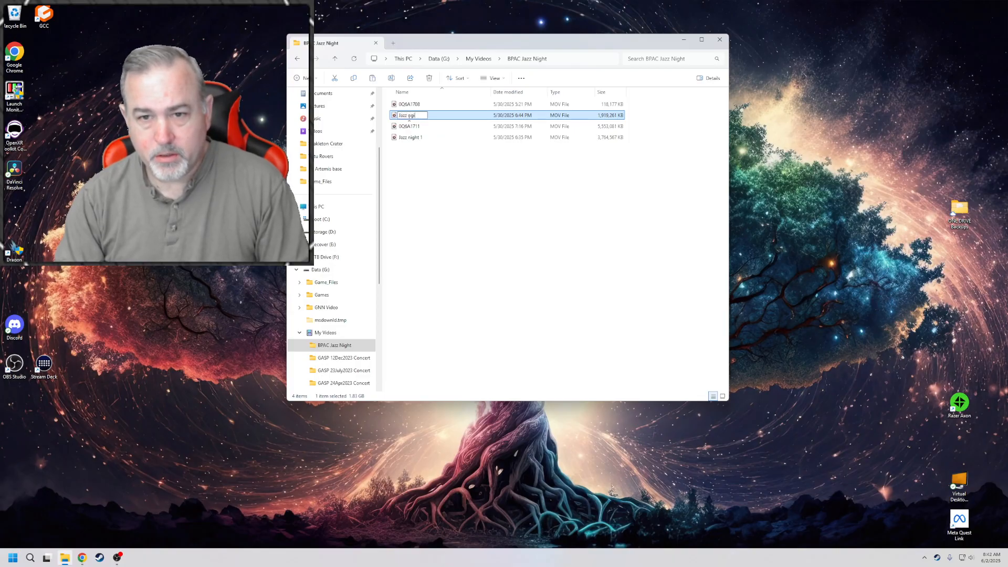
type("ht 2")
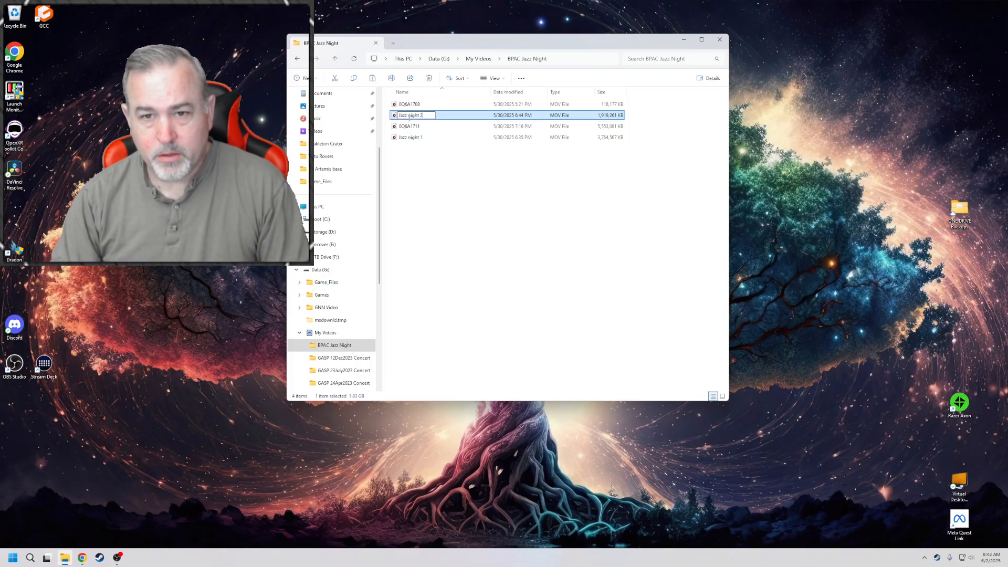
key("Return")
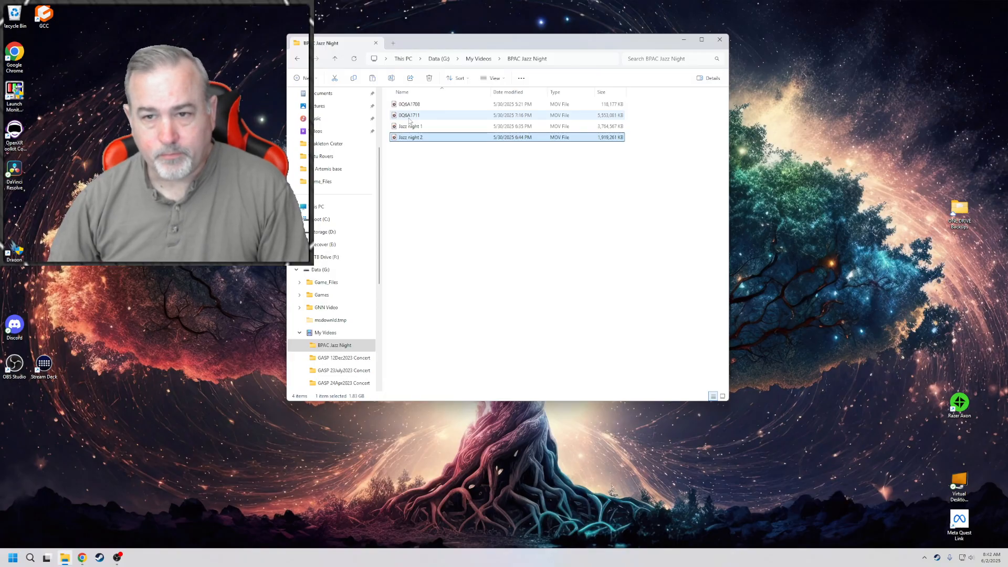
Rename the clip 0Q6A1711 as "Jazz night 3"
left_click(408, 117)
key("F2")
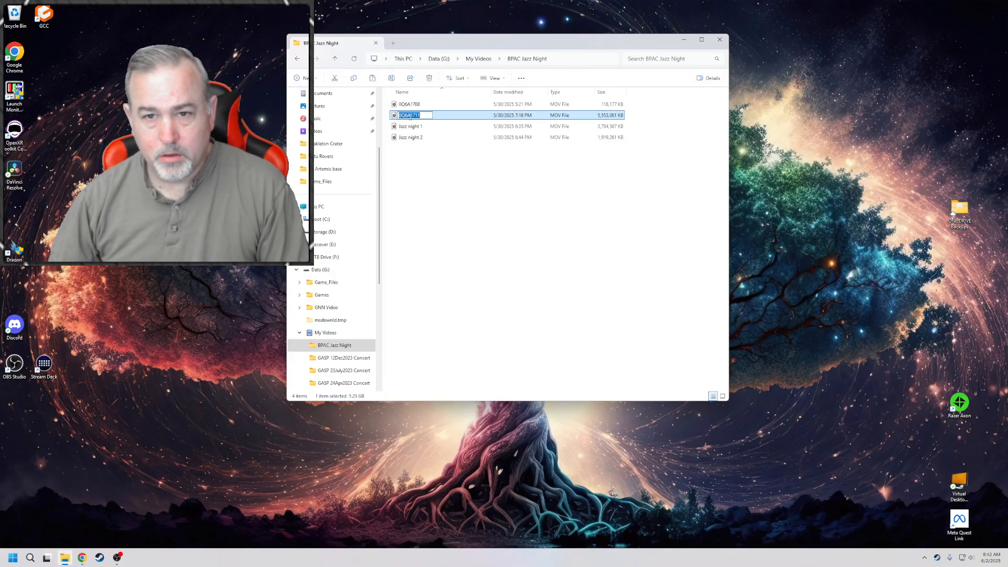
type("Jazz night 3")
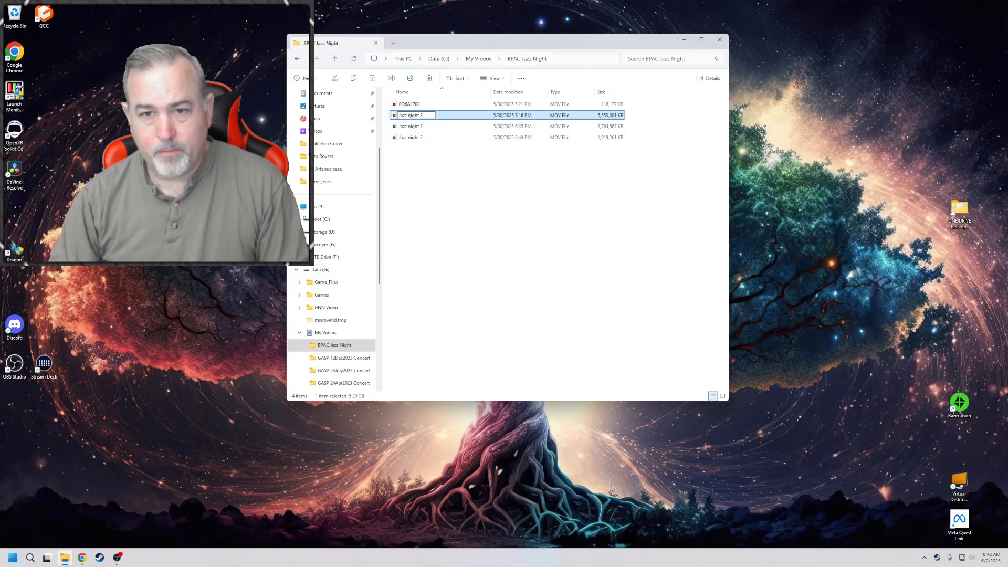
key("Return")
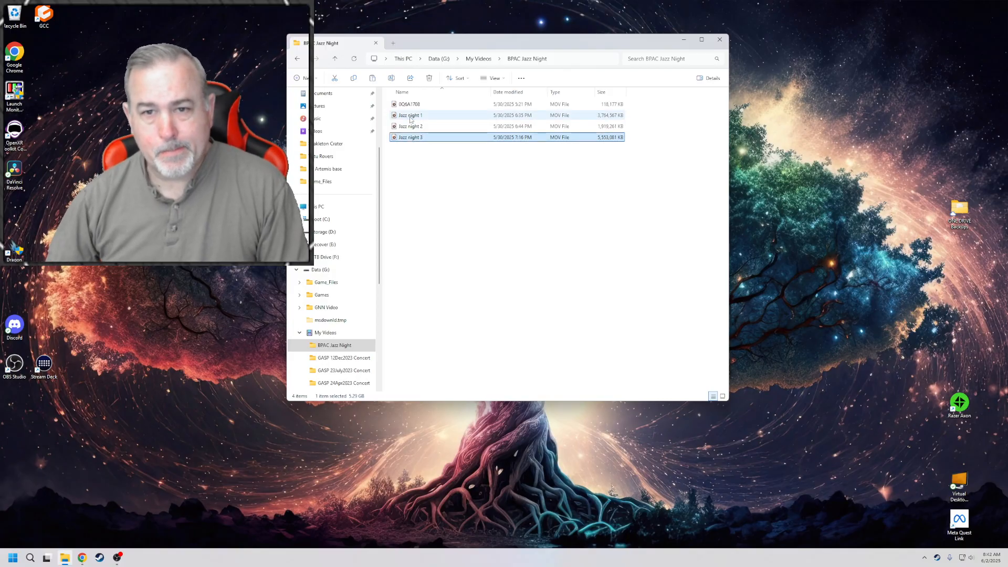
Preview the clip 0Q6A1708 in Media Player, close the player and minimize the BPAC Jazz Night folder window
double_click(410, 104)
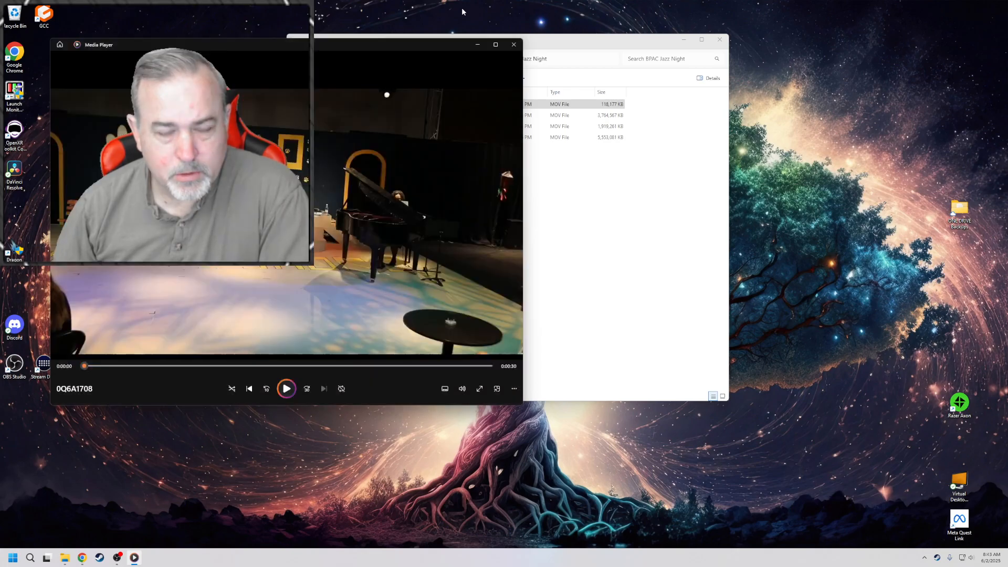
left_click(513, 46)
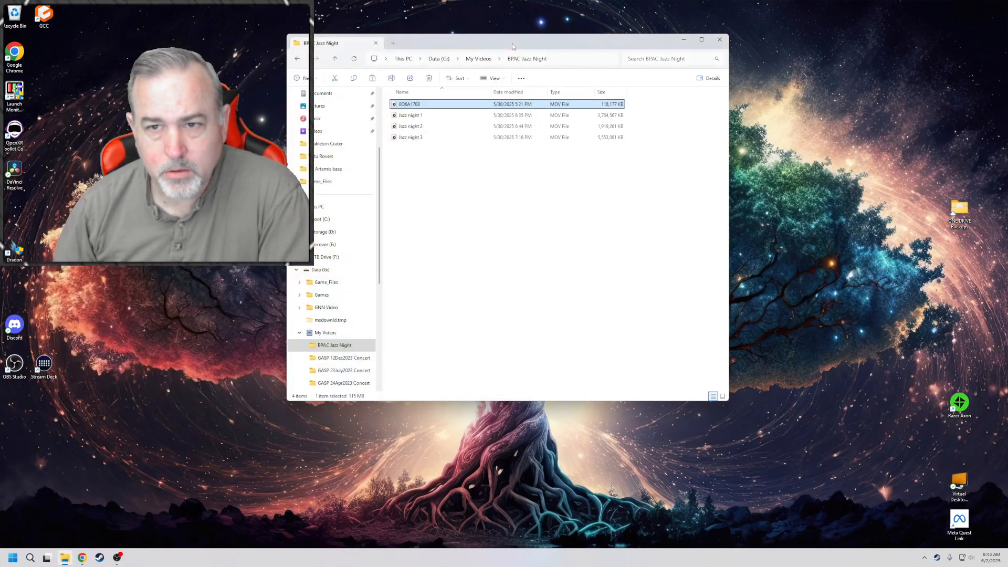
left_click_drag(515, 47, 492, 49)
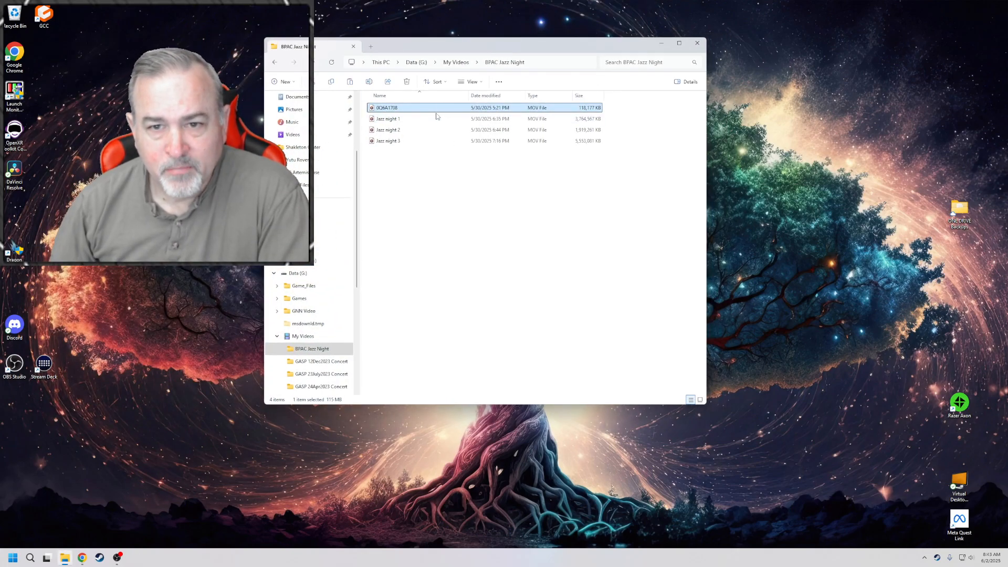
left_click(661, 43)
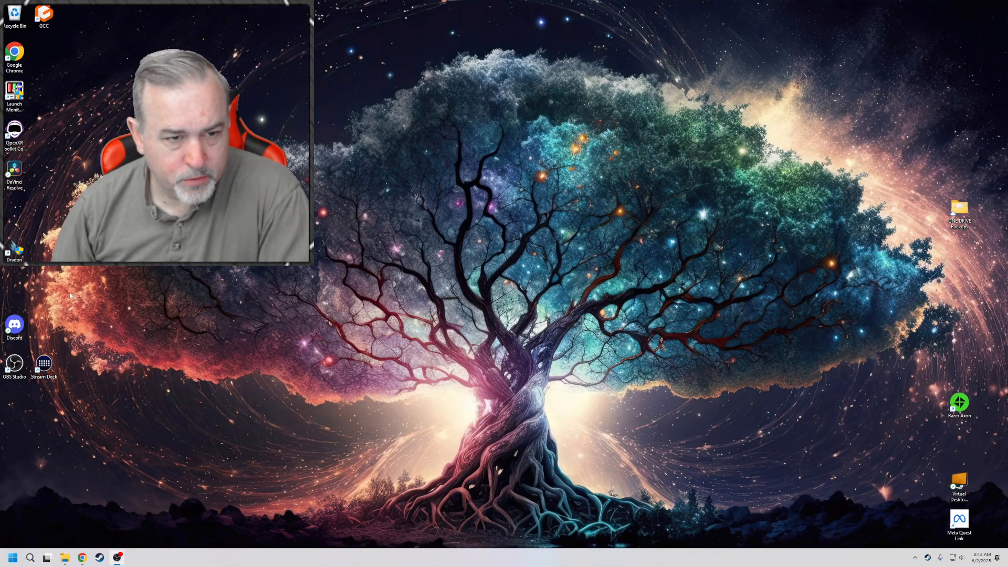
Launch DaVinci Resolve 20, continue past the What's new page and start it with the existing settings
double_click(16, 172)
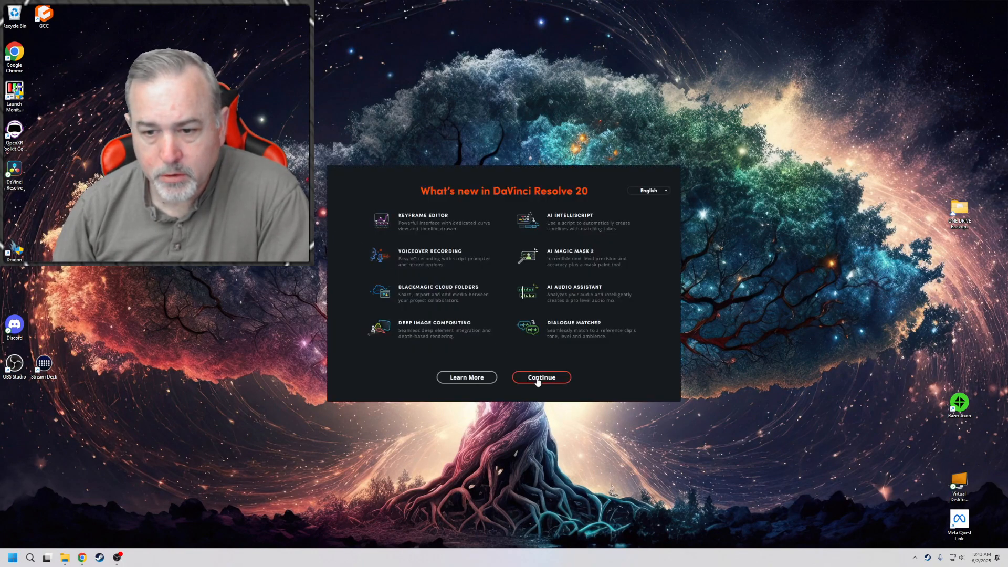
left_click(538, 381)
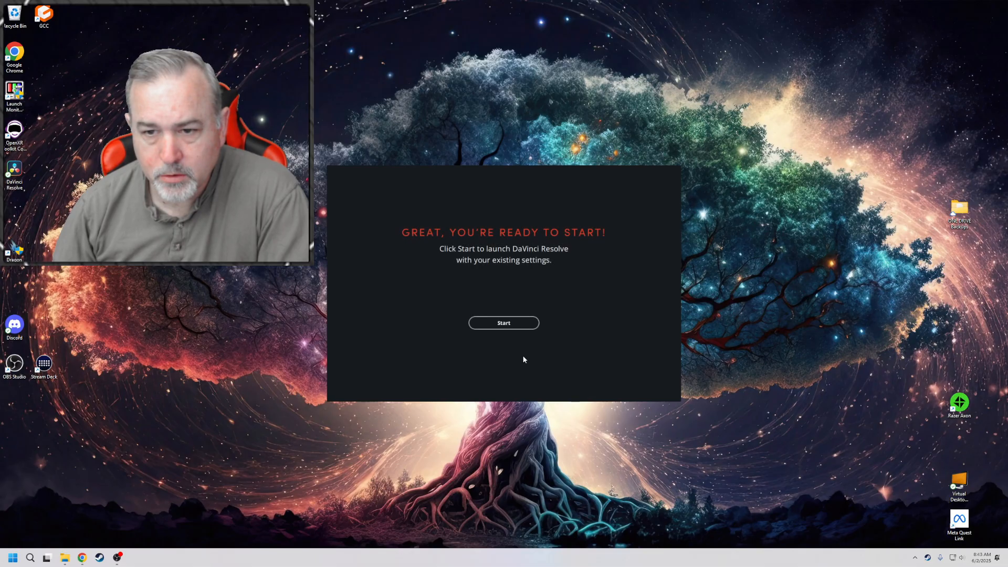
left_click(516, 325)
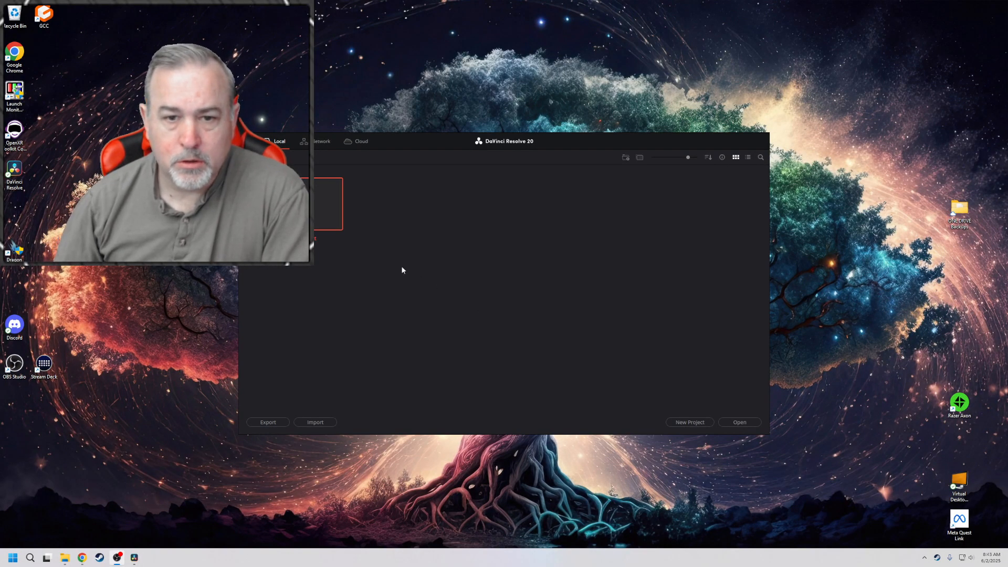
Start a new project named BPAC and open the folder chooser for its media location
left_click(690, 423)
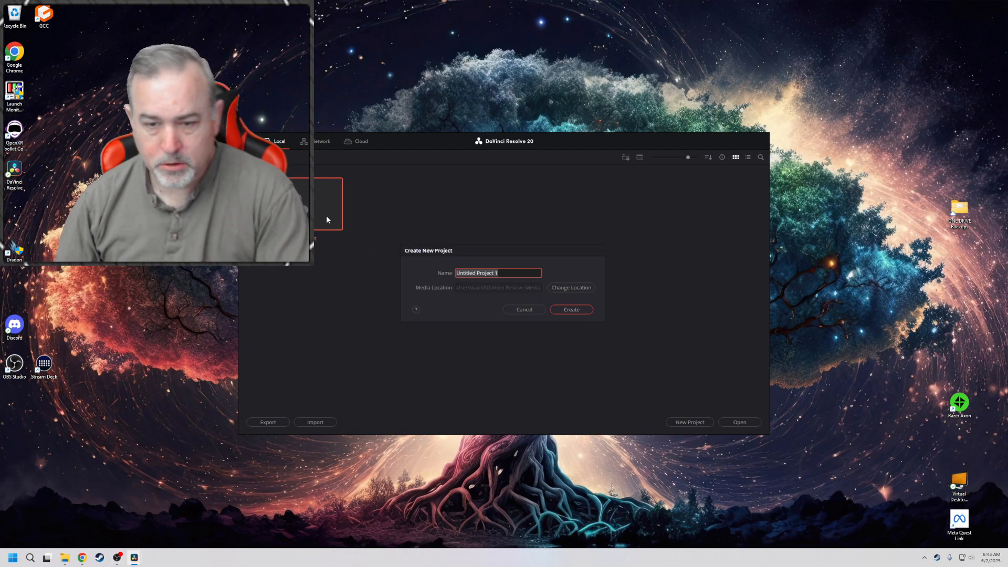
type("BPAC")
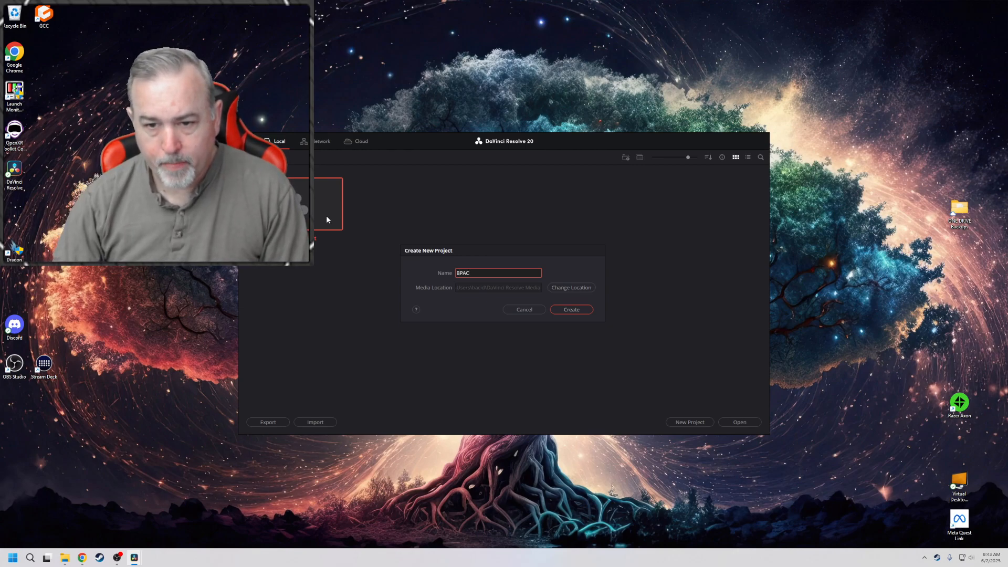
left_click(557, 289)
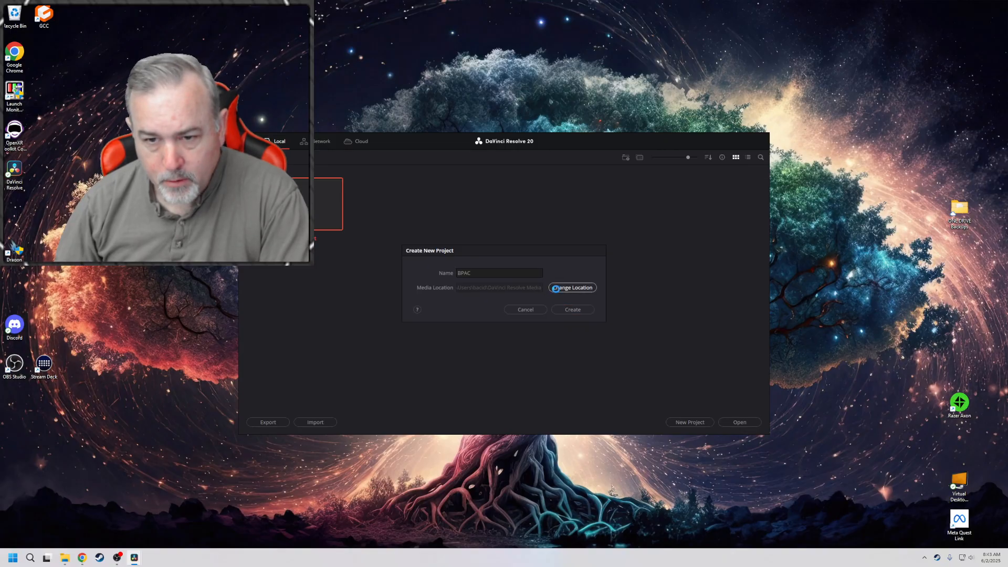
left_click_drag(550, 255, 524, 139)
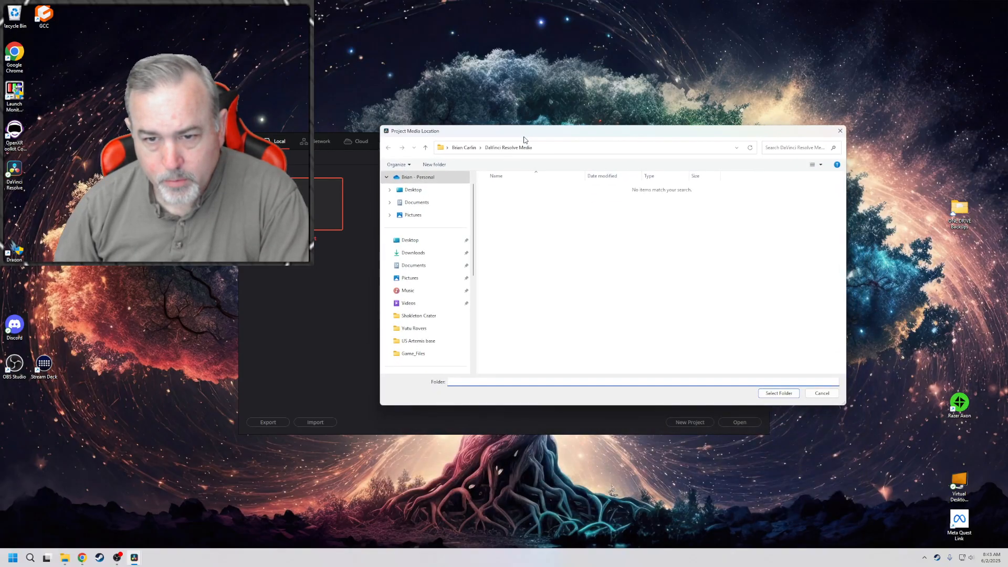
Examine the folders on 1TB Drive (F:) and Storage (D:), including Resolve Old Projects and GNN Video, for a suitable media location
left_click(461, 148)
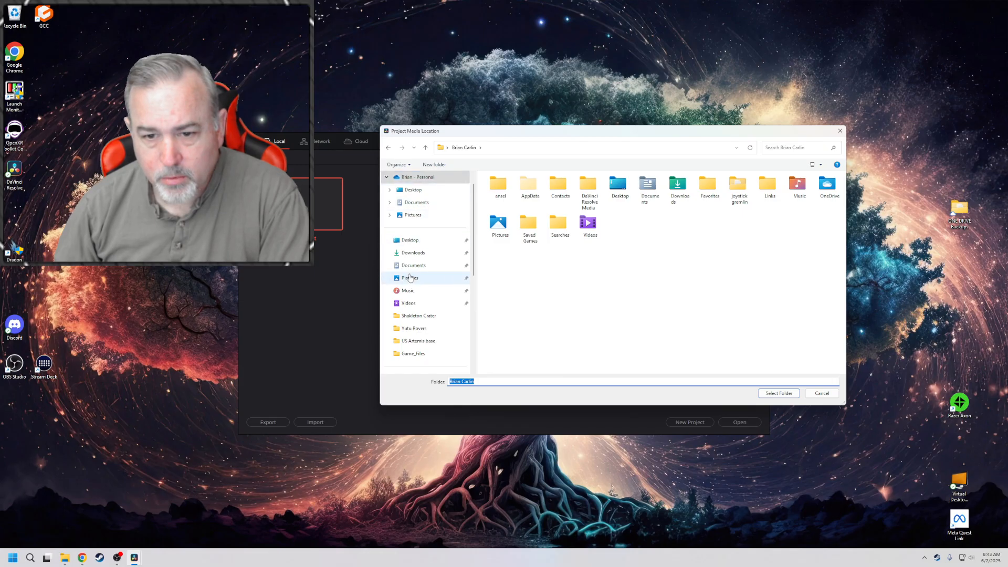
scroll(405, 210, "down", 10)
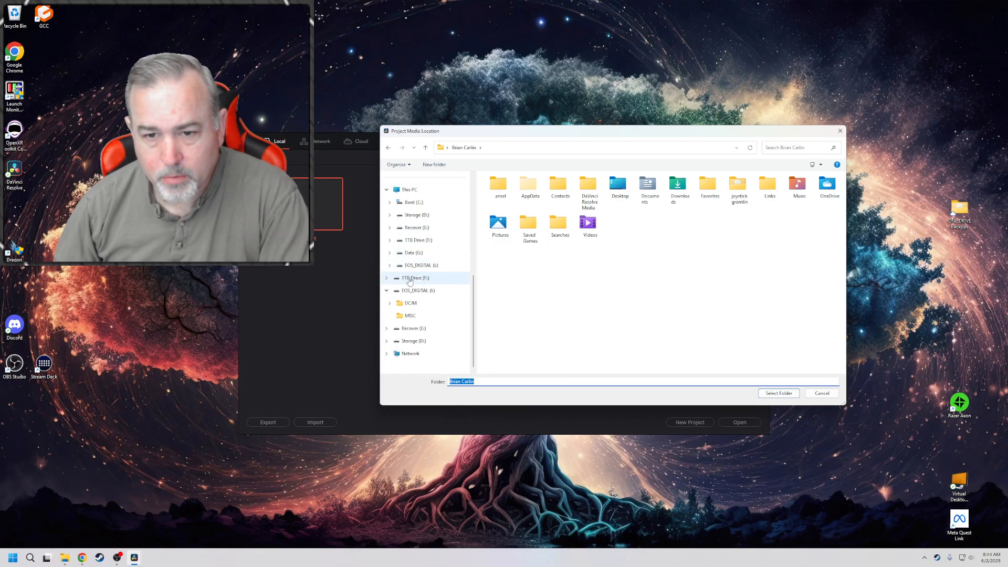
left_click(410, 280)
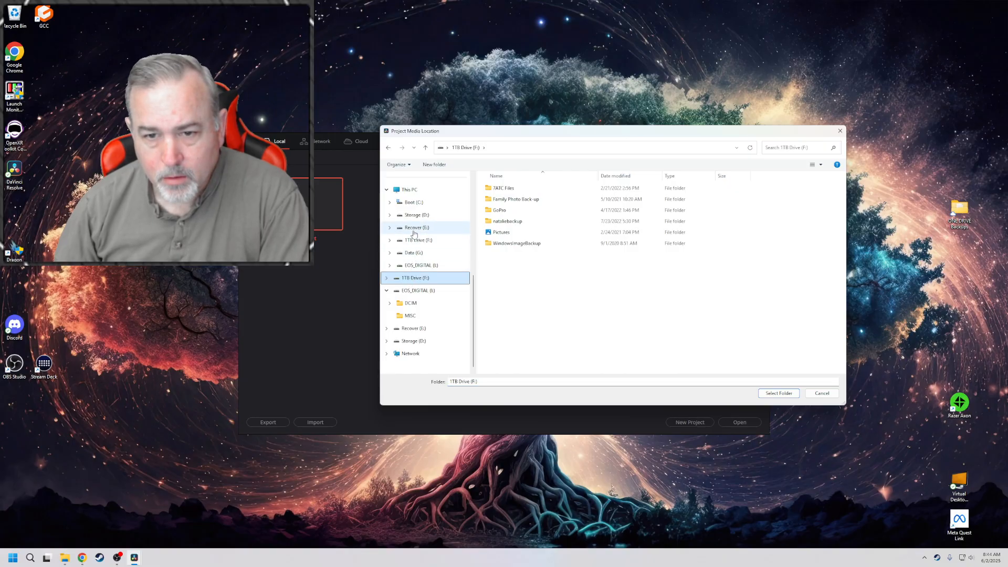
left_click(414, 216)
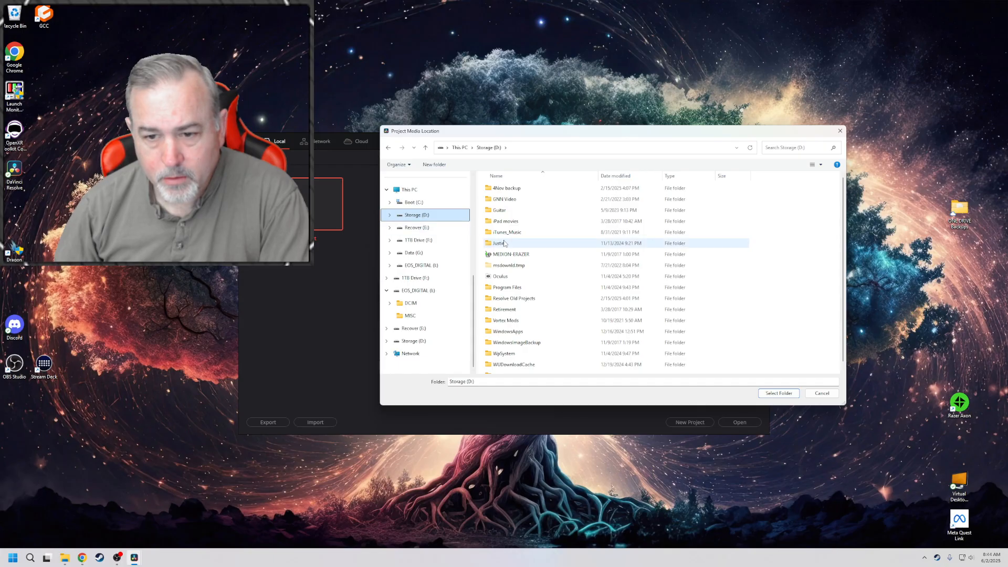
scroll(505, 242, "down", 1)
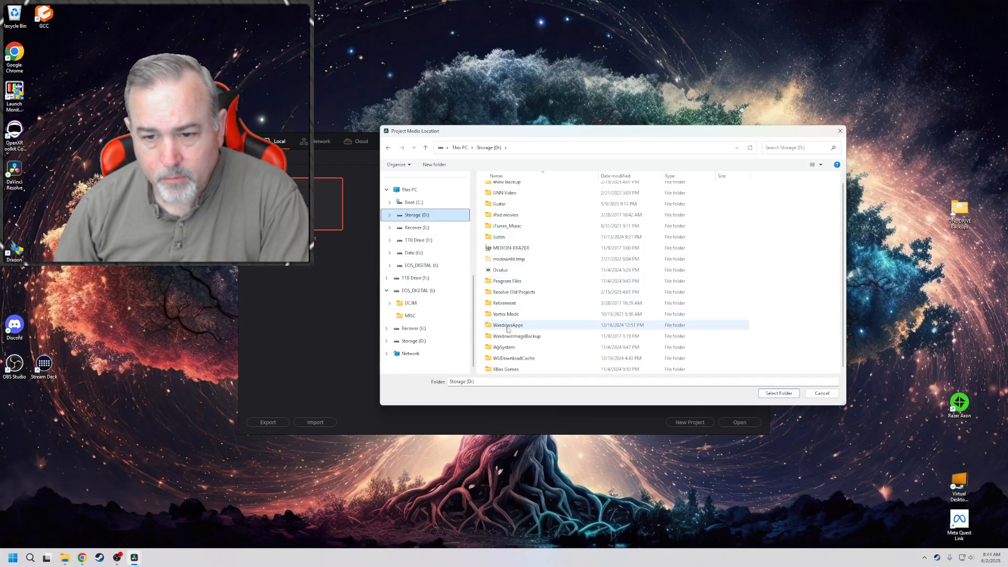
double_click(504, 292)
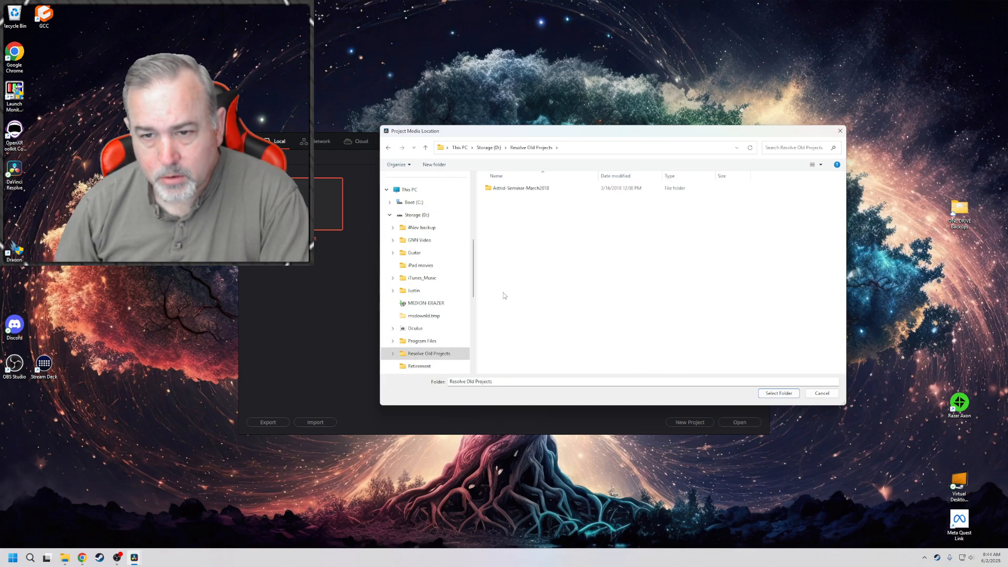
left_click(494, 151)
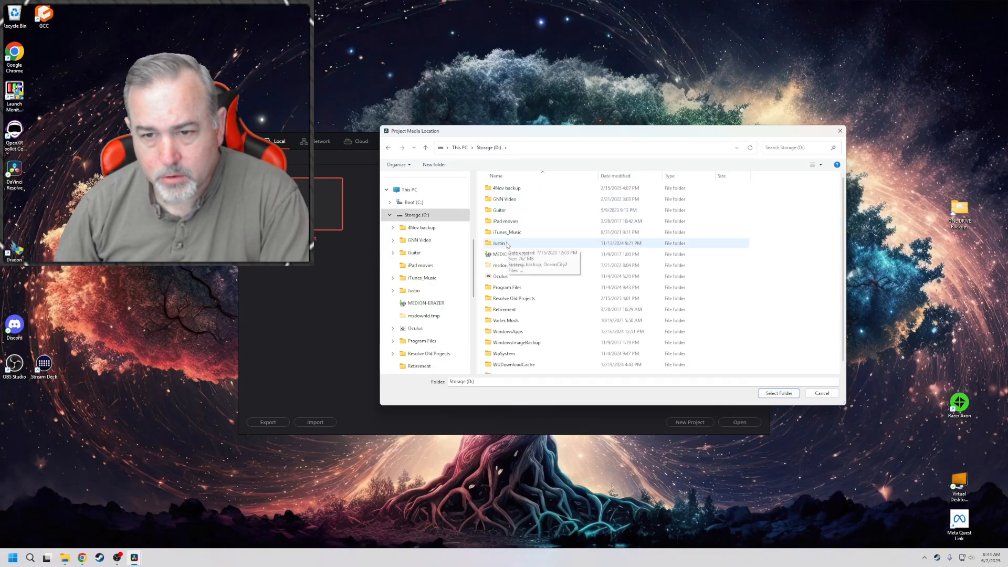
double_click(503, 201)
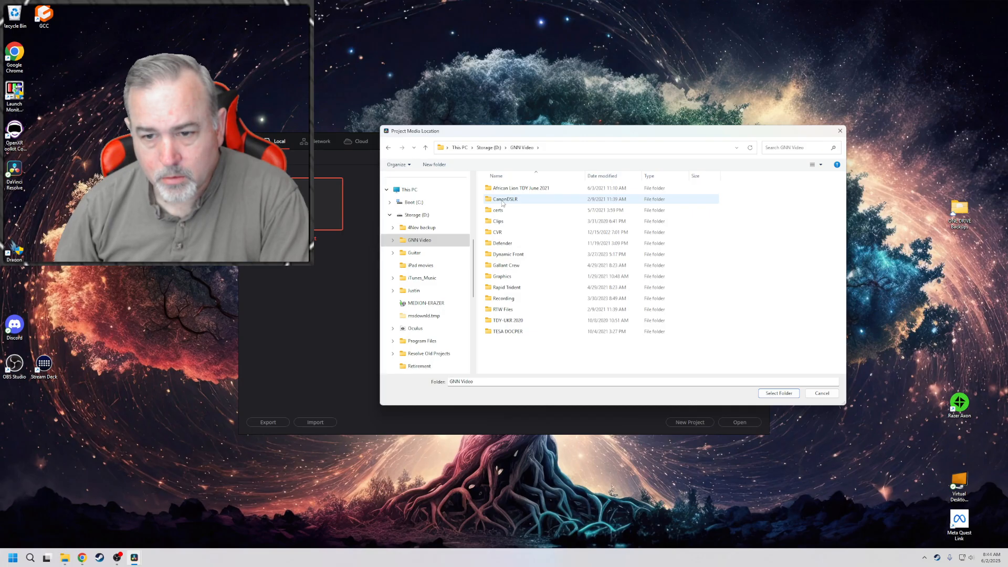
left_click(483, 149)
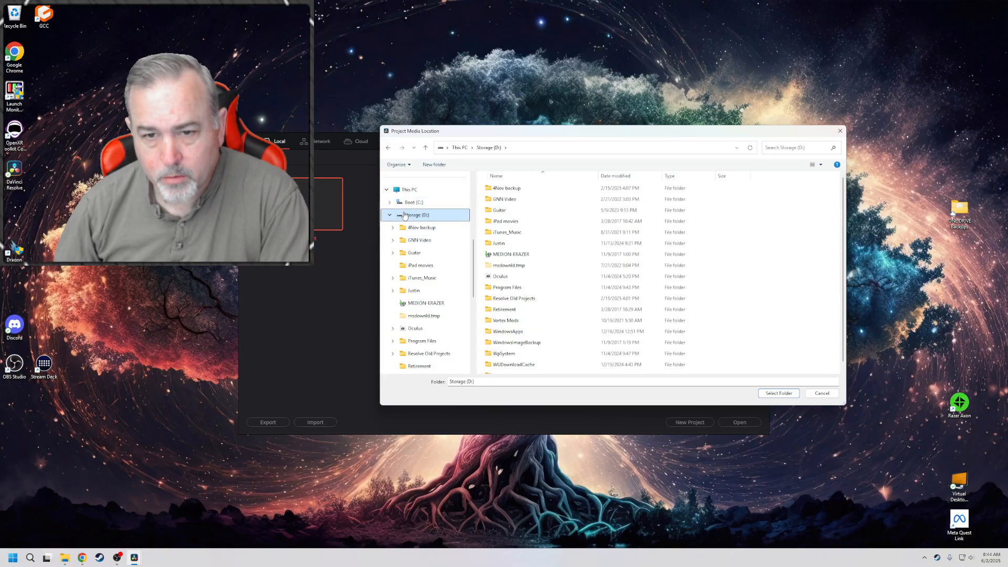
left_click(390, 215)
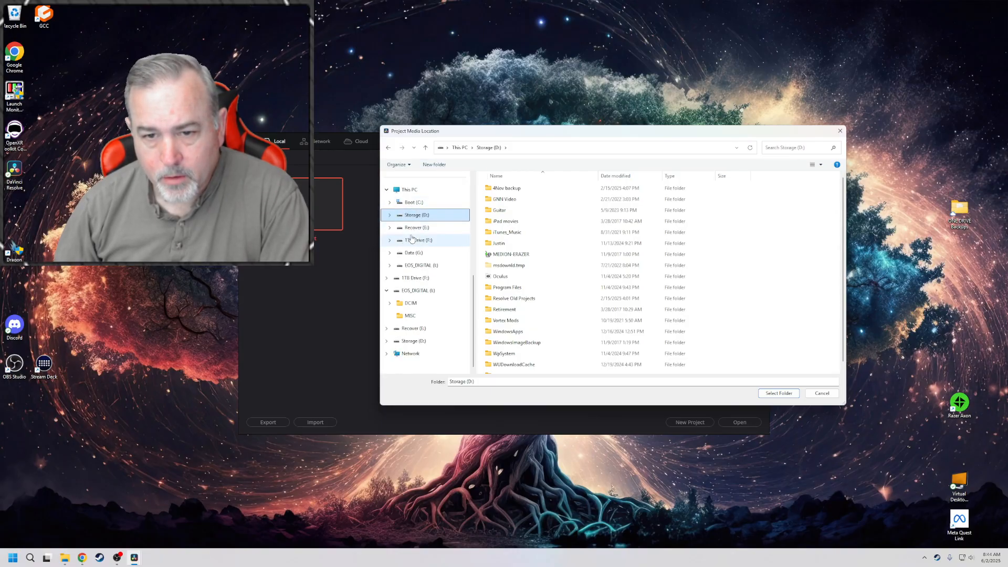
Check the folders on the Data (G:) drive and compare the available drives under This PC
left_click(411, 254)
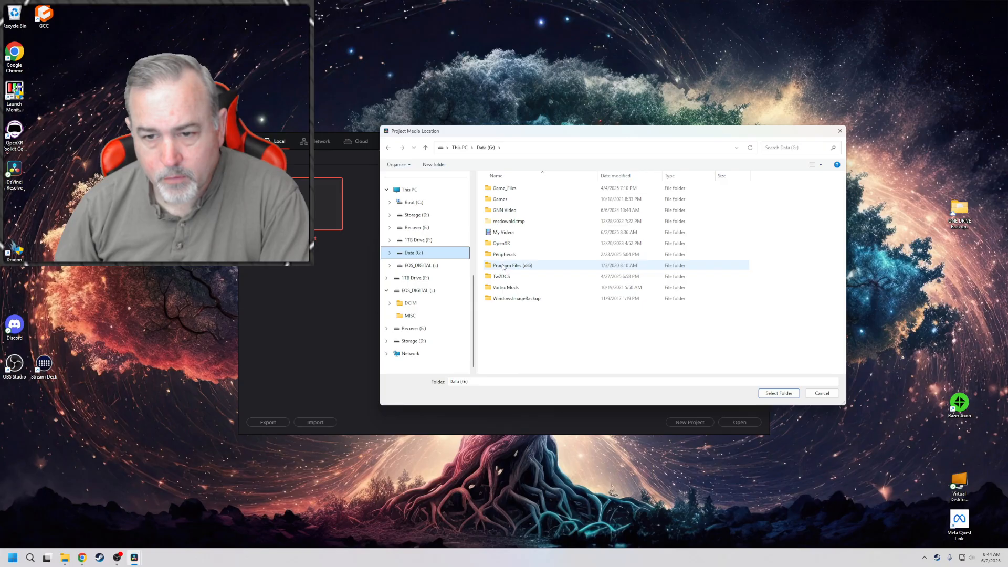
double_click(502, 266)
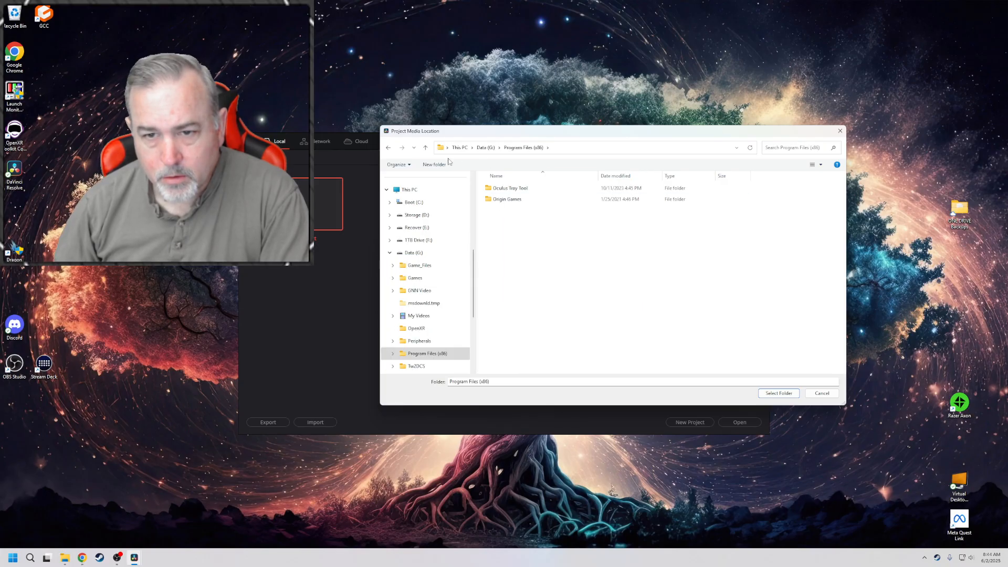
left_click(485, 148)
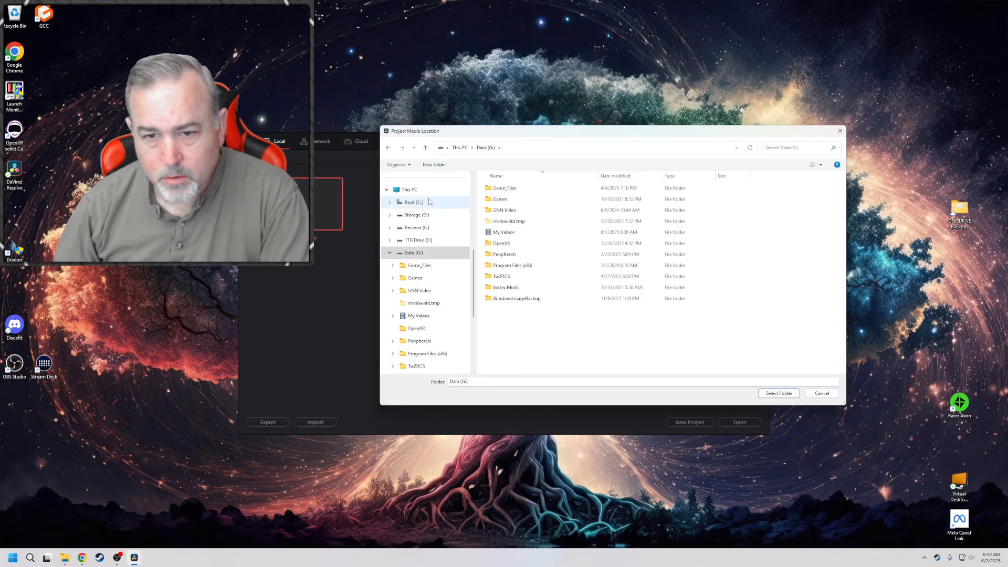
left_click(400, 191)
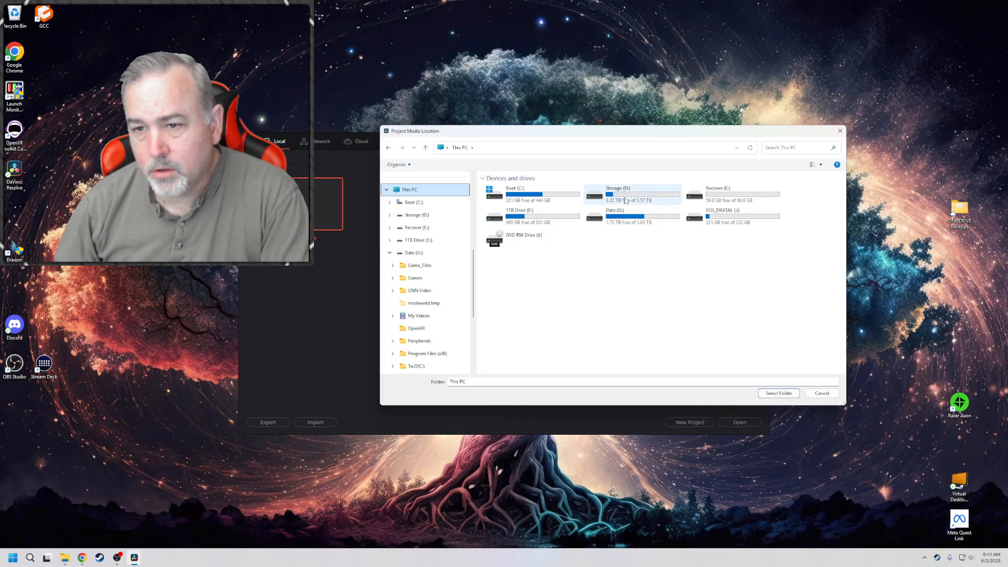
Create a folder named Video Projects on the Storage (D:) drive and select it as the project's media location
left_click(425, 215)
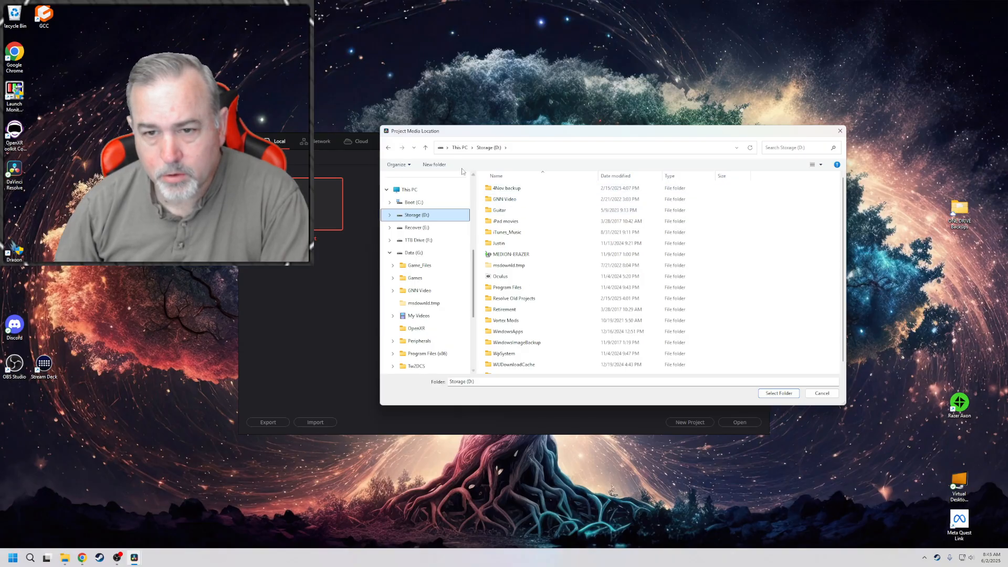
left_click(436, 165)
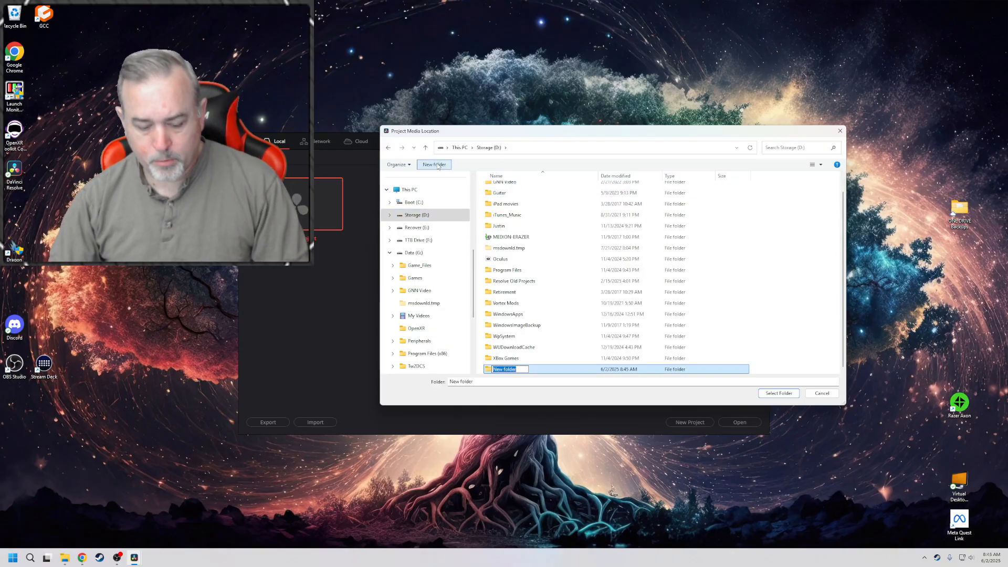
type("Video Projects")
key("Return")
key("Return")
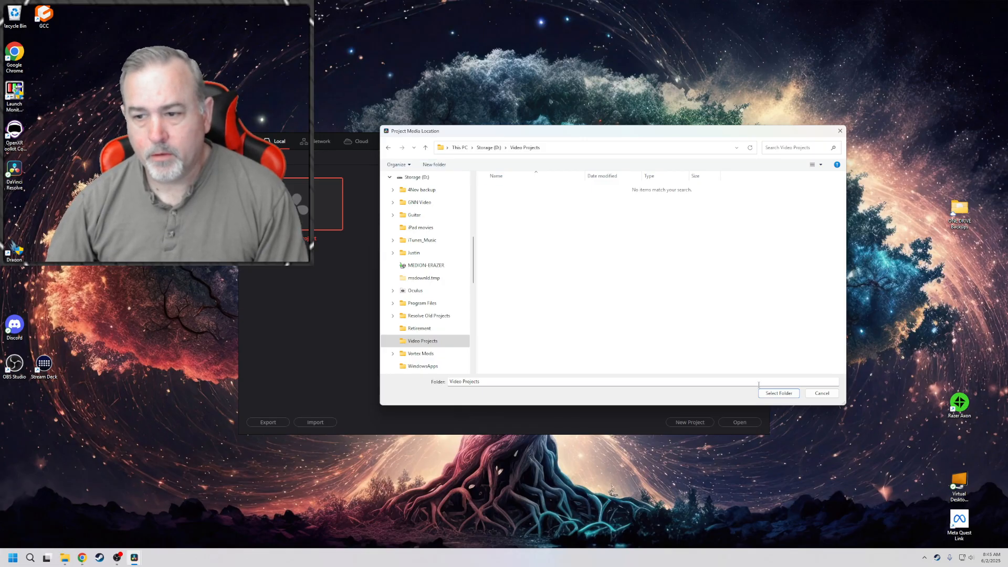
left_click(779, 393)
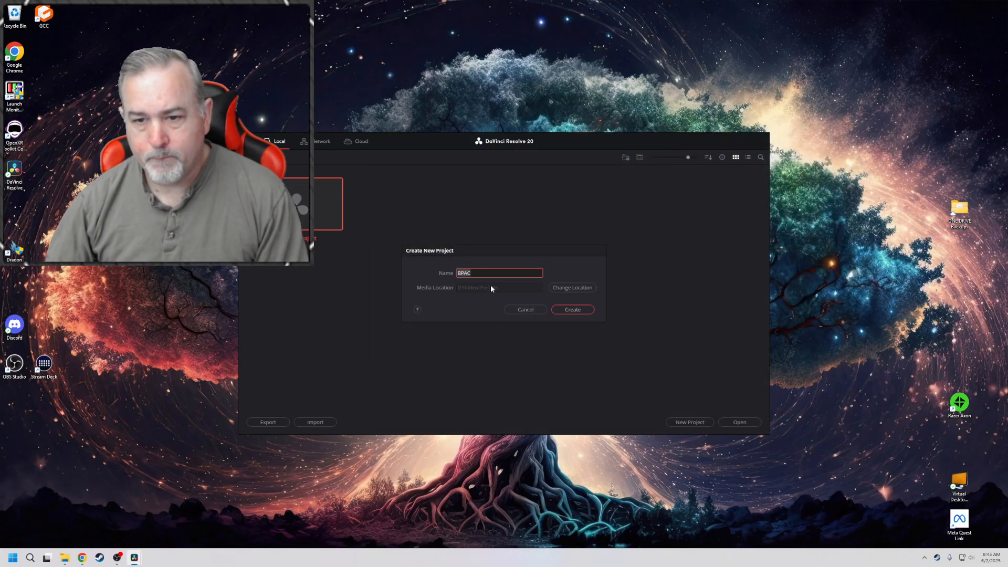
Create the BPAC project with the chosen settings and switch to its Media page
left_click(574, 310)
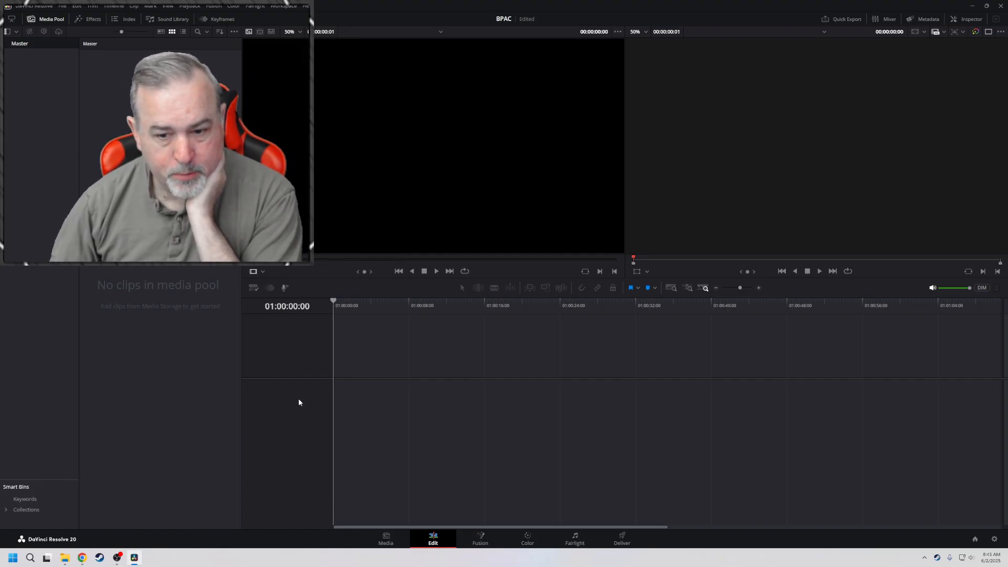
left_click(397, 538)
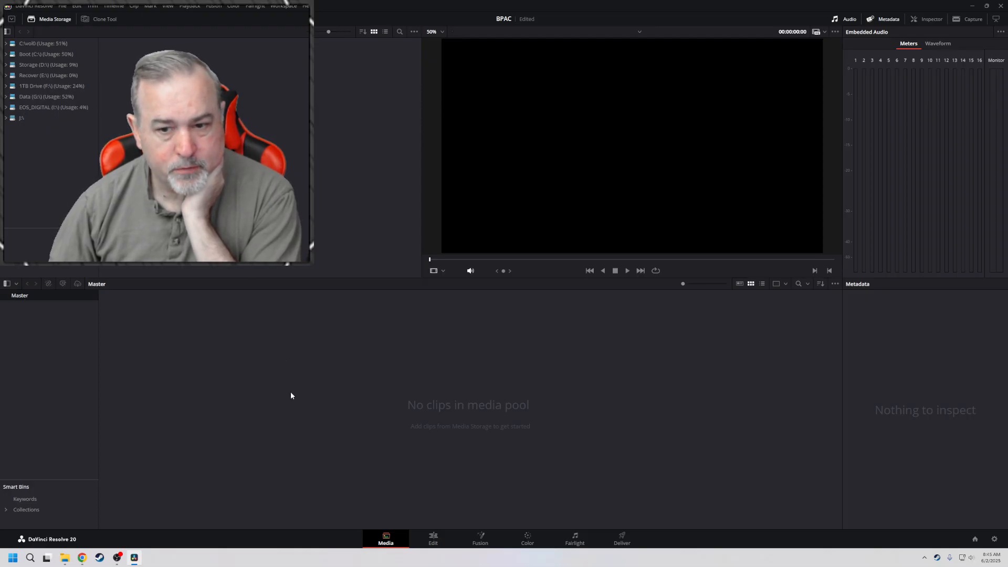
Start importing media and browse to the Video Projects folder on the Storage (D:) drive
key("ctrl+i")
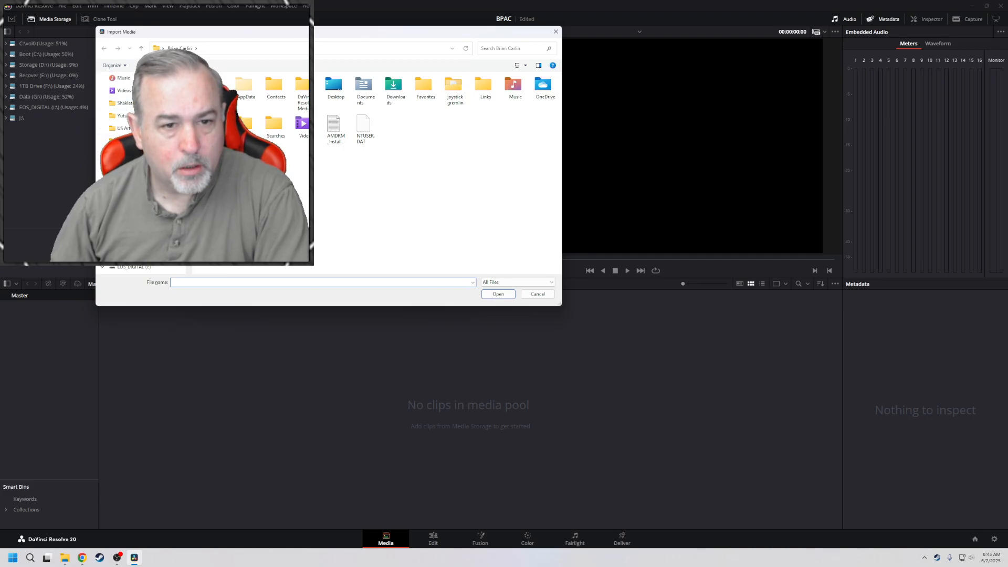
left_click(138, 204)
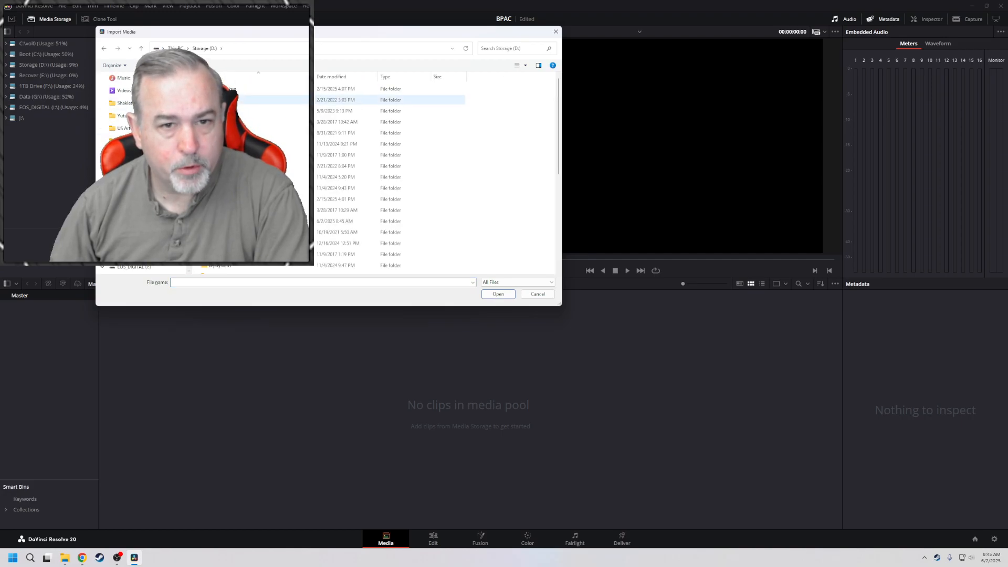
scroll(389, 179, "down", 3)
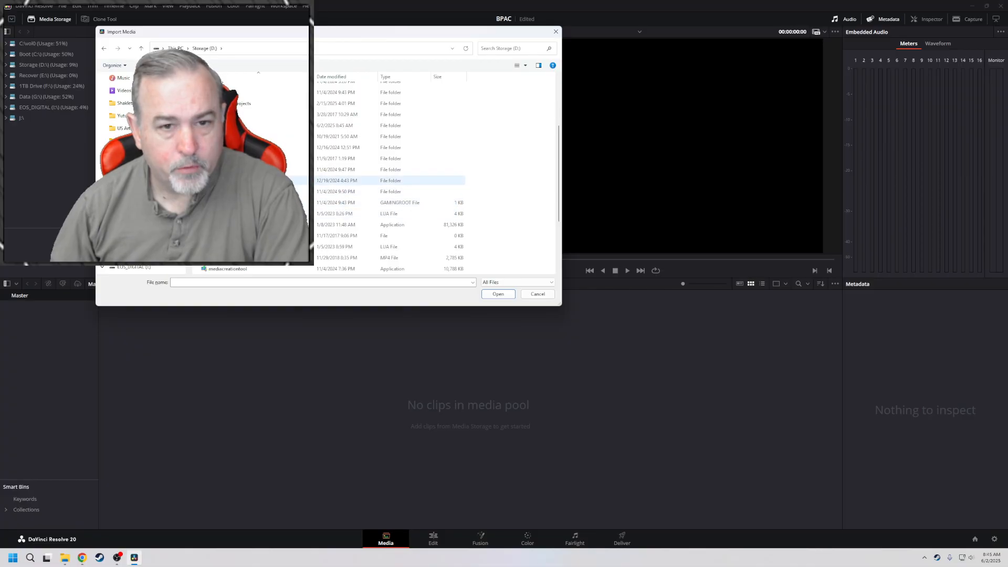
double_click(205, 125)
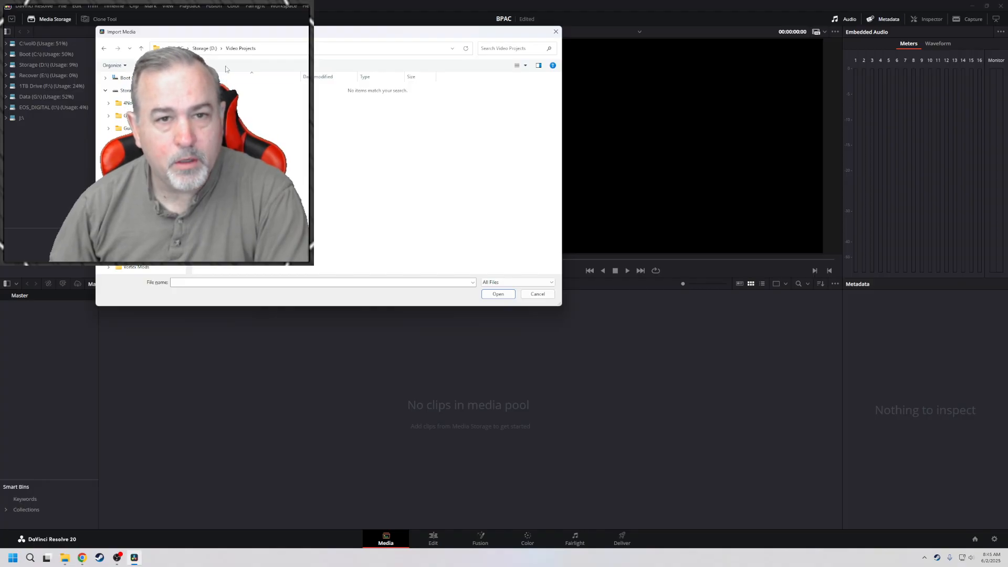
left_click_drag(230, 34, 257, 51)
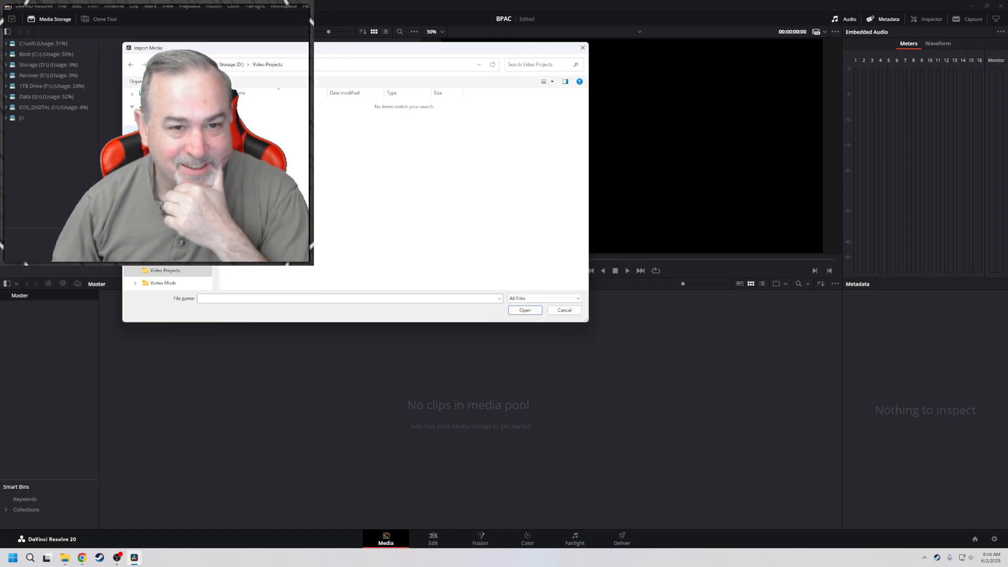
Look through the folders on the Storage (D:) and Data (G:) drives for the jazz night footage
left_click(163, 131)
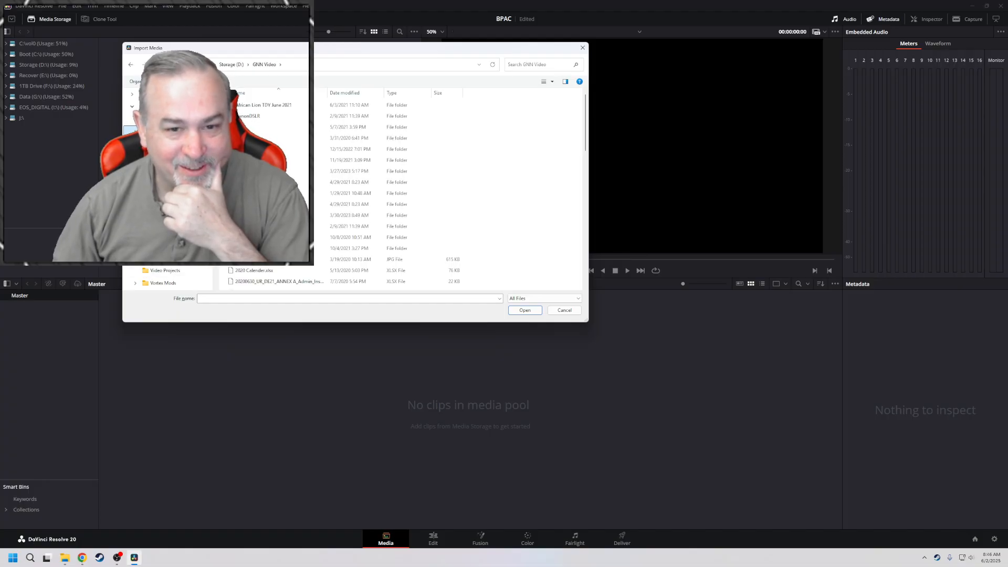
left_click(131, 65)
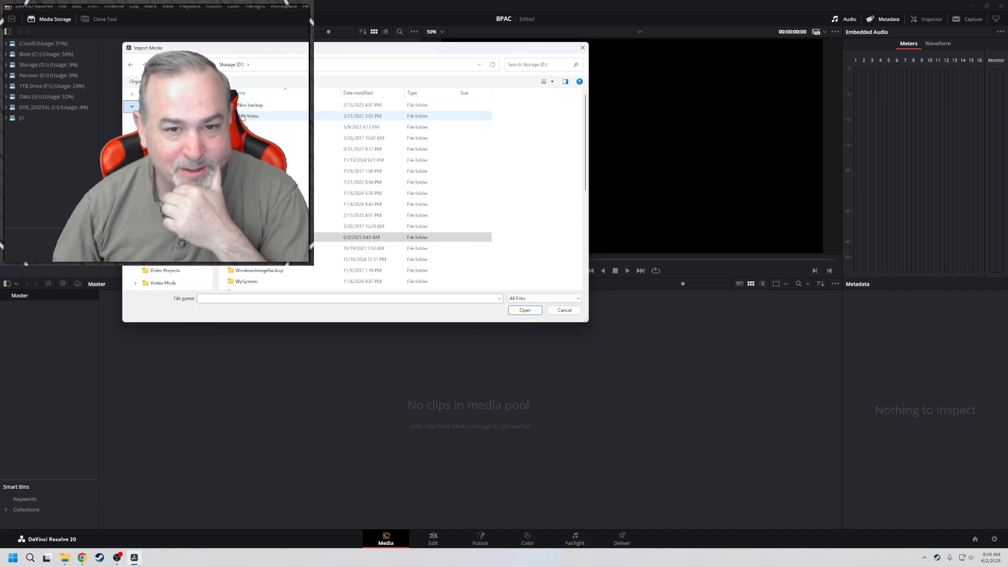
scroll(405, 189, "down", 3)
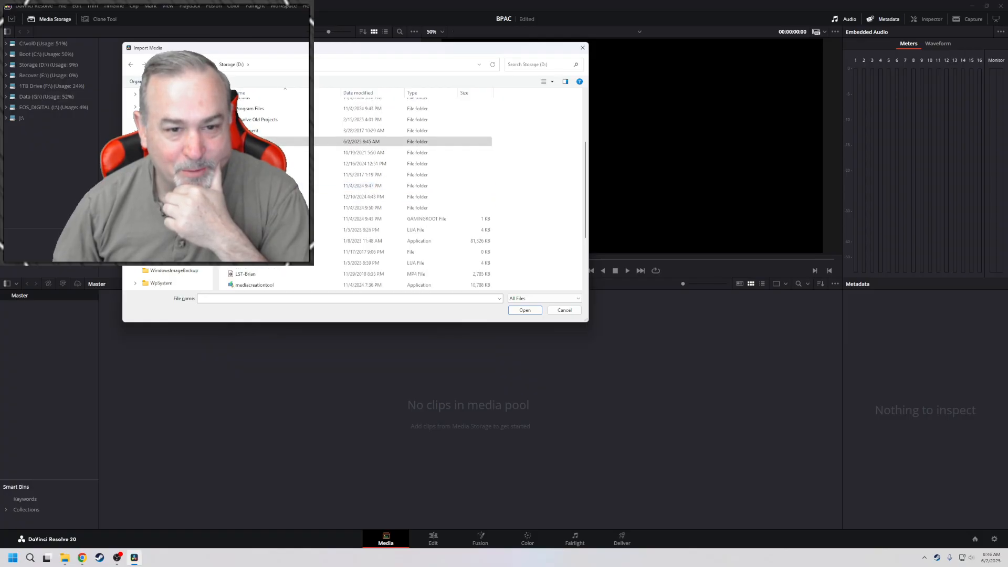
double_click(260, 120)
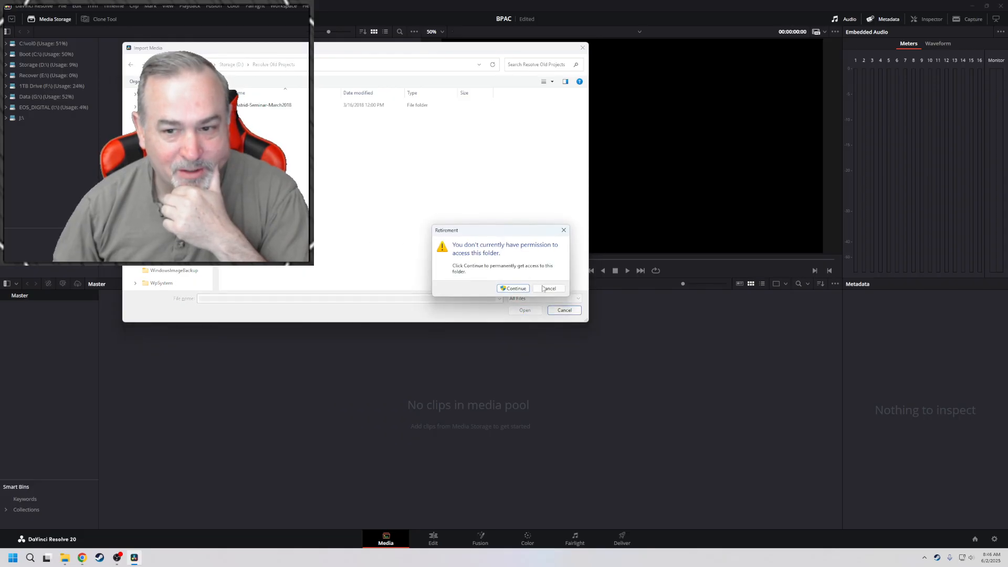
left_click(548, 290)
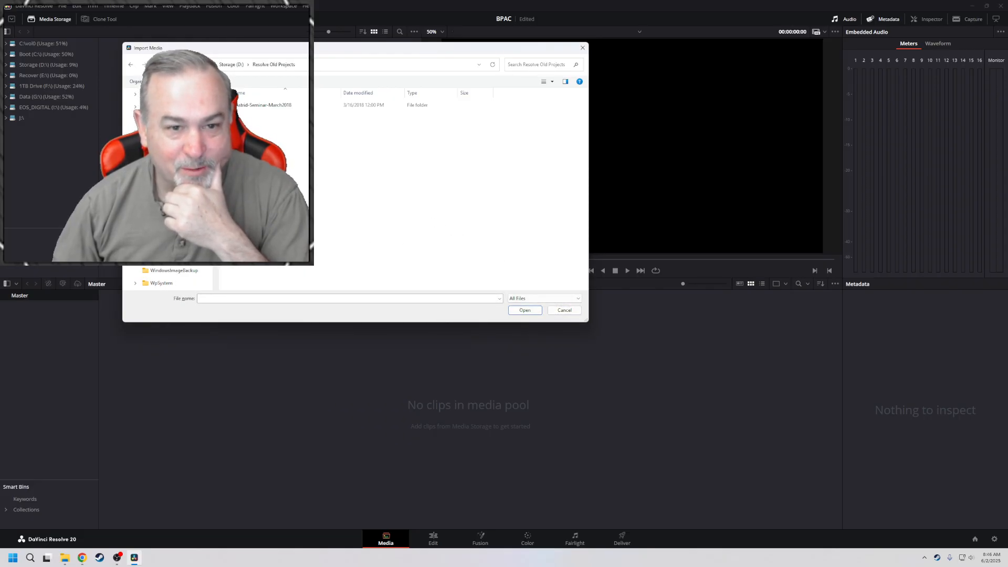
scroll(169, 210, "up", 10)
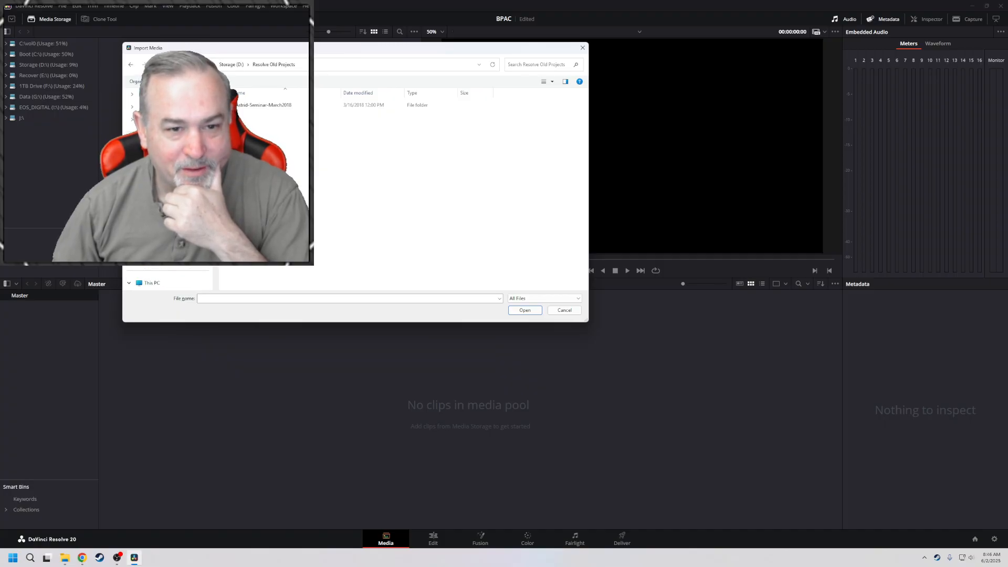
left_click(163, 210)
scroll(370, 204, "down", 10)
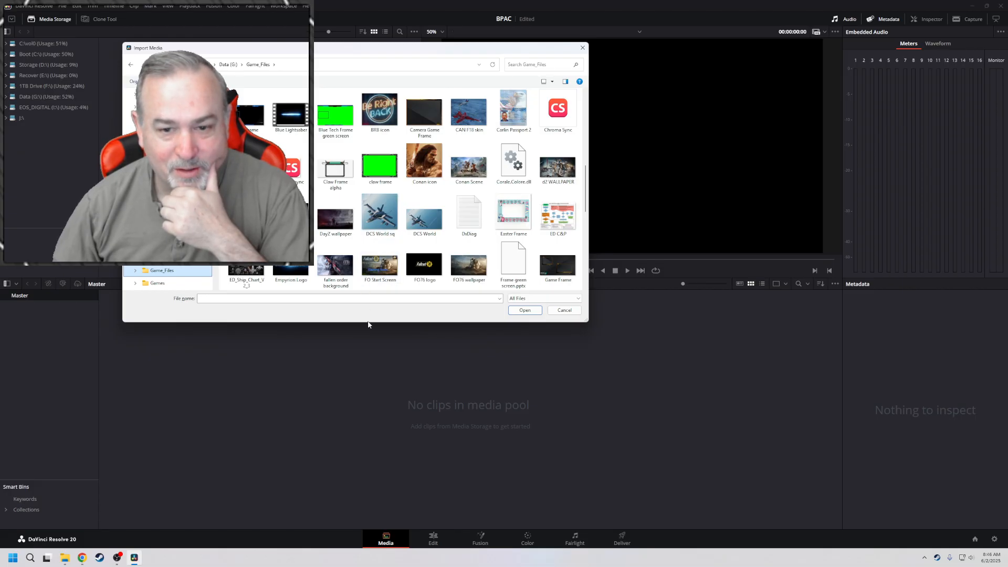
left_click_drag(369, 323, 369, 525)
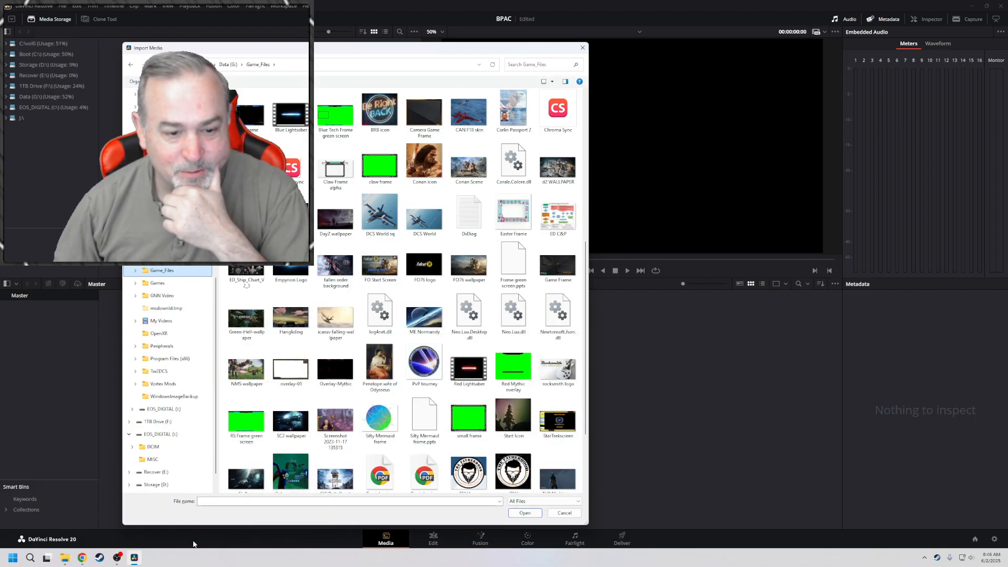
Switch to File Explorer, open the BPAC Jazz Night folder and cut all of its video clips
right_click(65, 558)
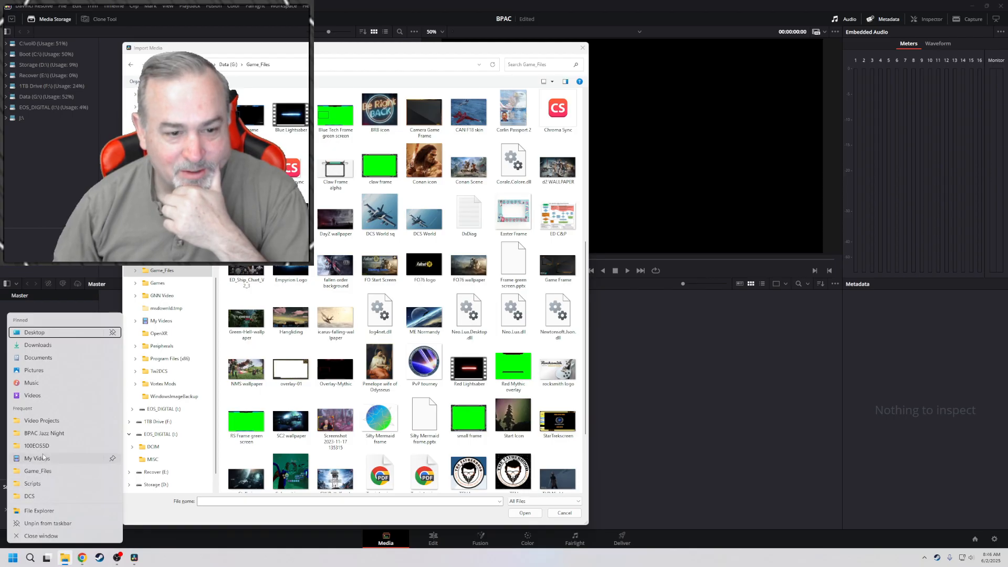
left_click(40, 434)
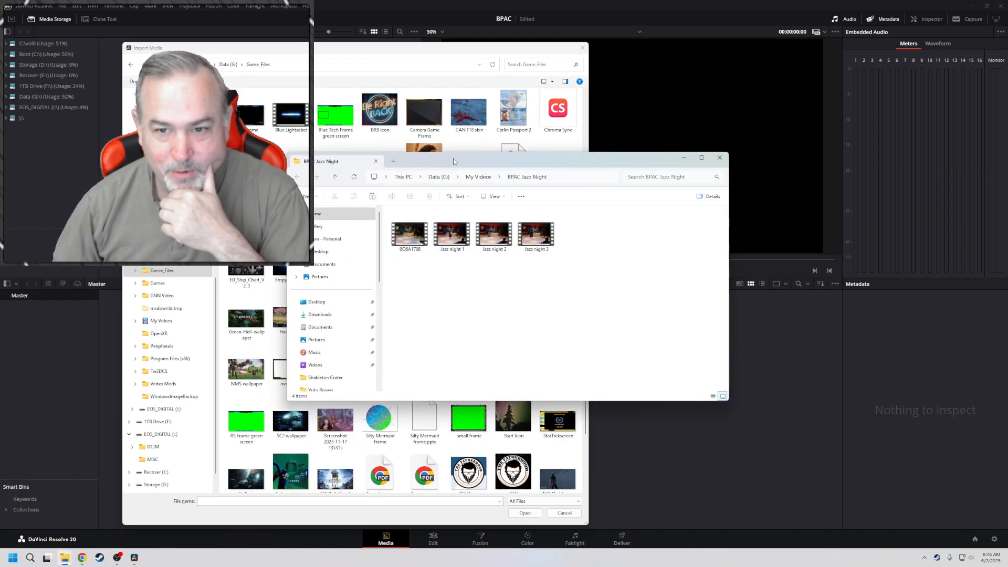
left_click_drag(456, 164, 524, 108)
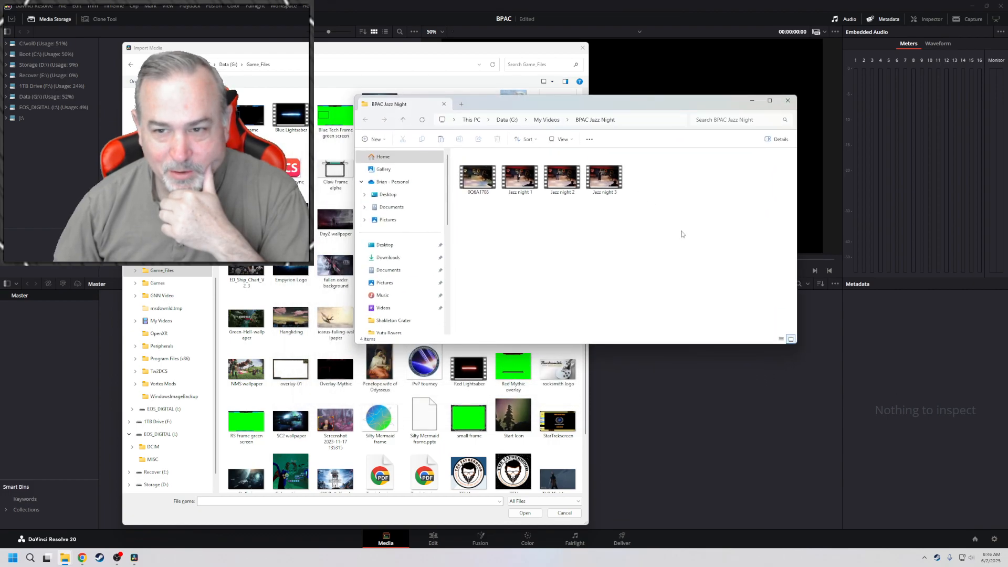
left_click_drag(643, 224, 465, 181)
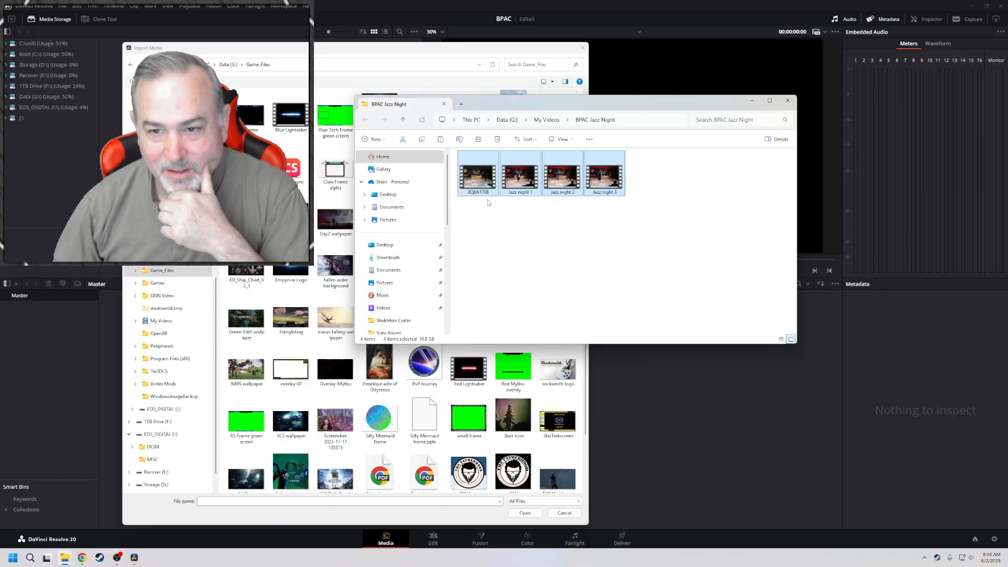
key("ctrl+x")
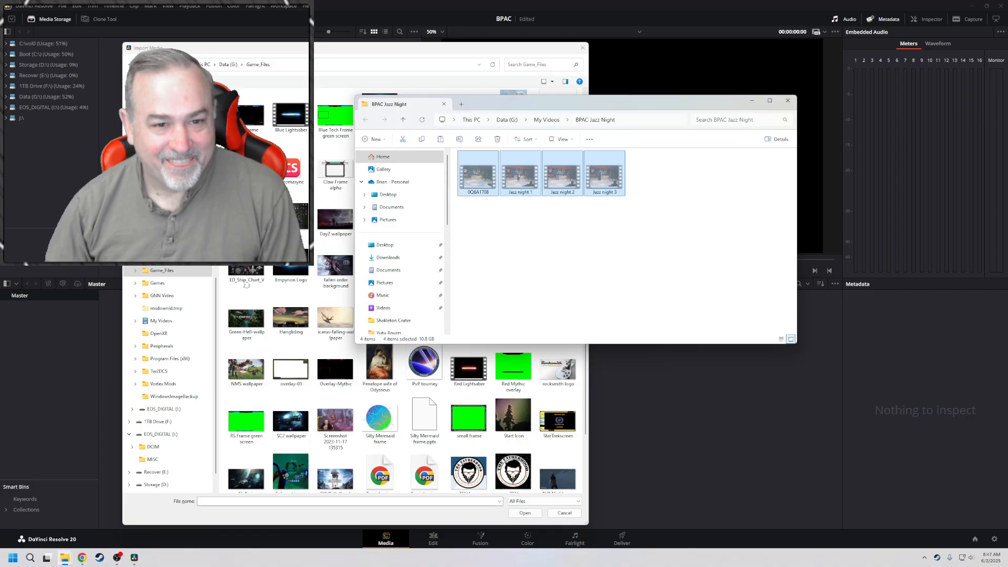
Create a BPAC folder inside Video Projects on the Storage (D:) drive and move the cut clips into it
left_click_drag(205, 52, 208, 38)
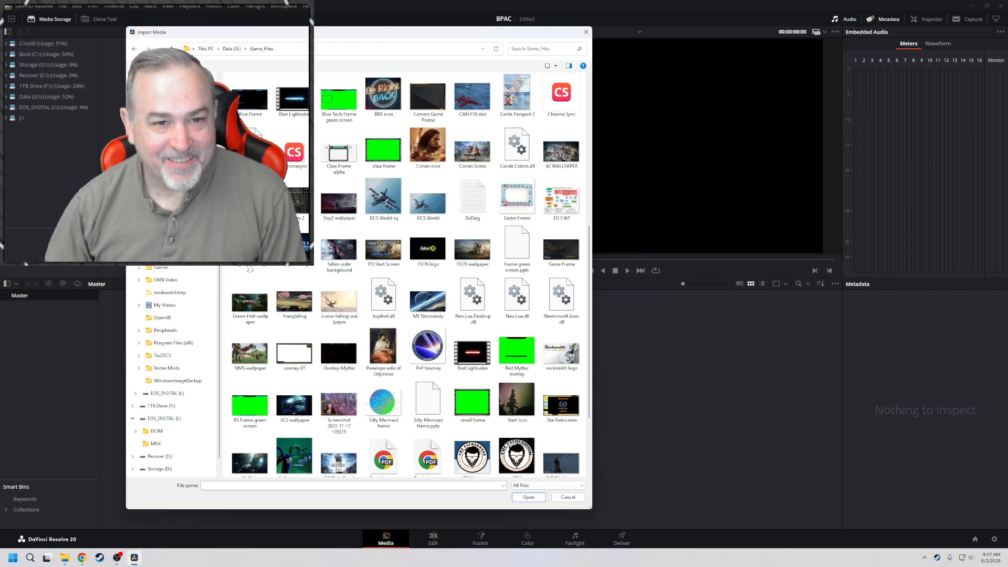
left_click(170, 144)
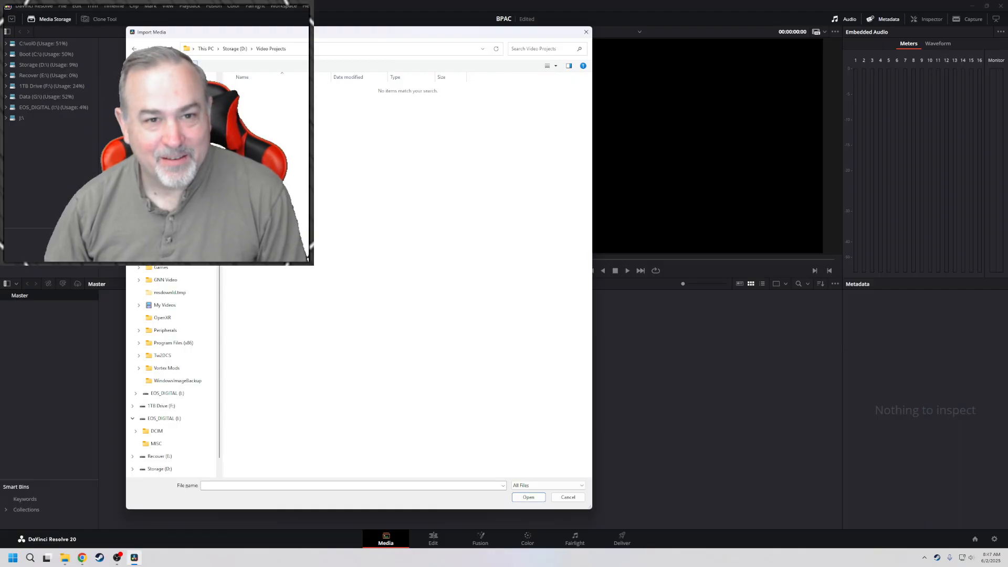
key("ctrl+shift+n")
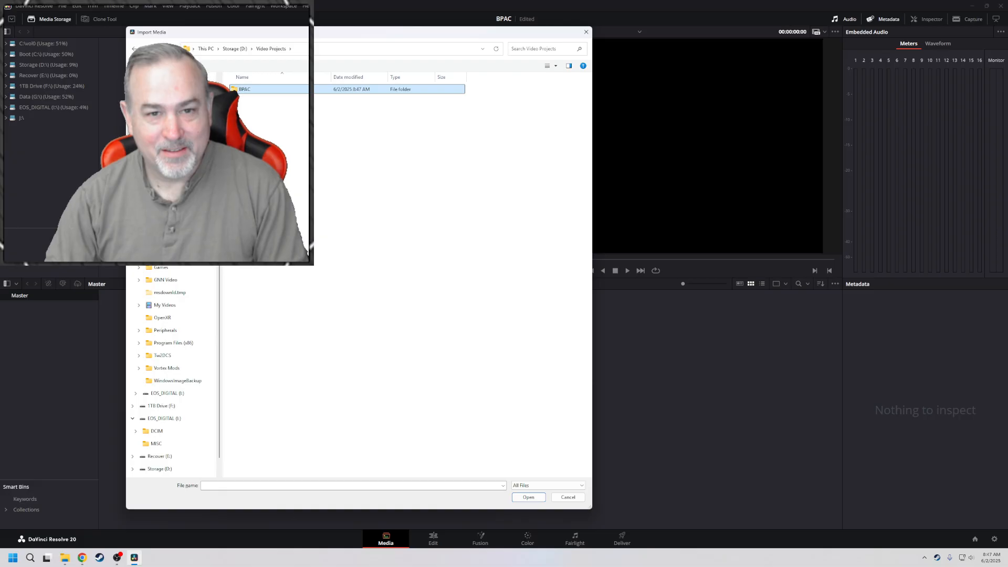
key("Return")
key("ctrl+v")
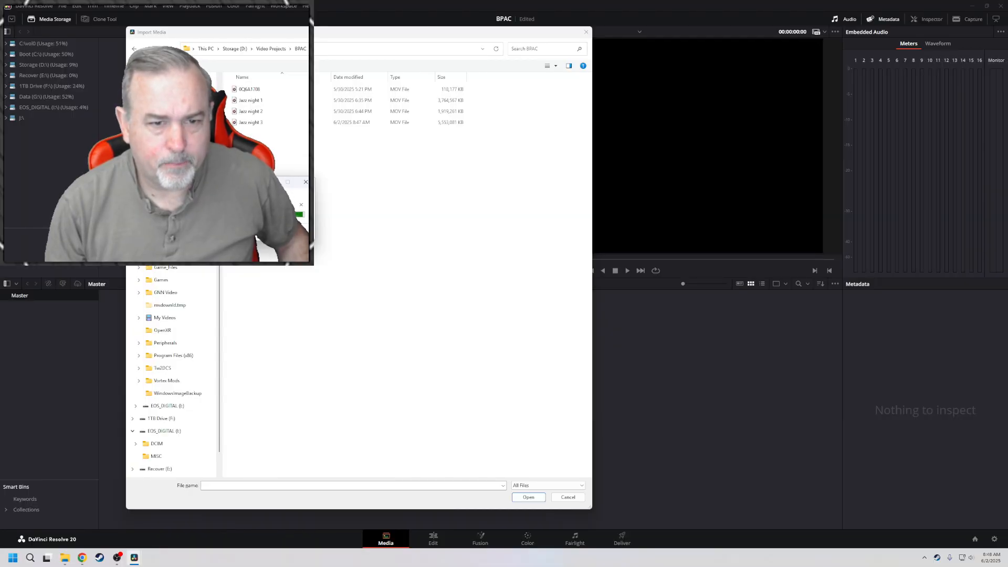
Import the Jazz night 1, 2 and 3 clips and change the project frame rate to match them
key("ctrl+a")
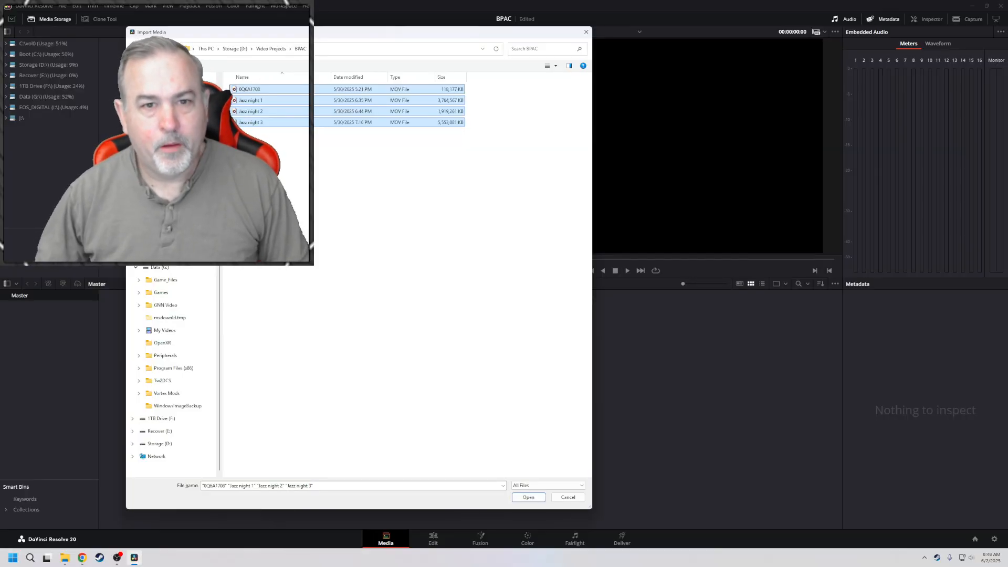
left_click(345, 228)
left_click_drag(275, 139, 242, 104)
left_click(532, 498)
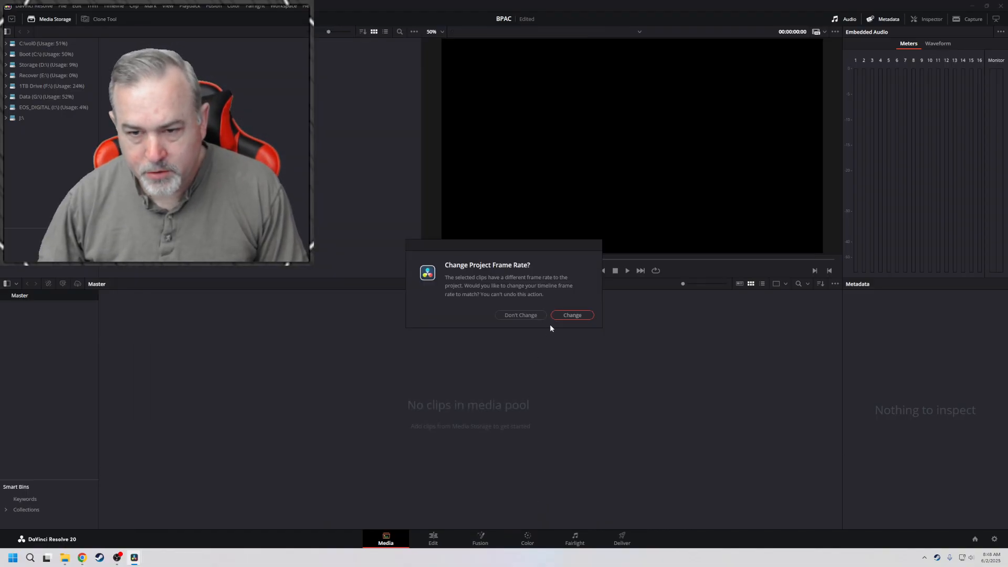
left_click(571, 316)
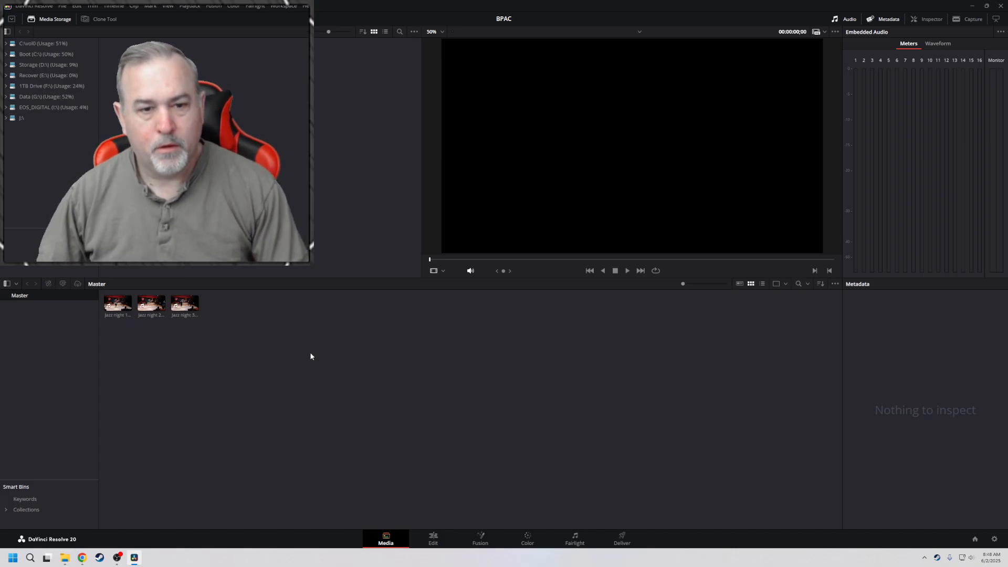
Preview the three imported jazz night clips in the media pool
left_click(123, 303)
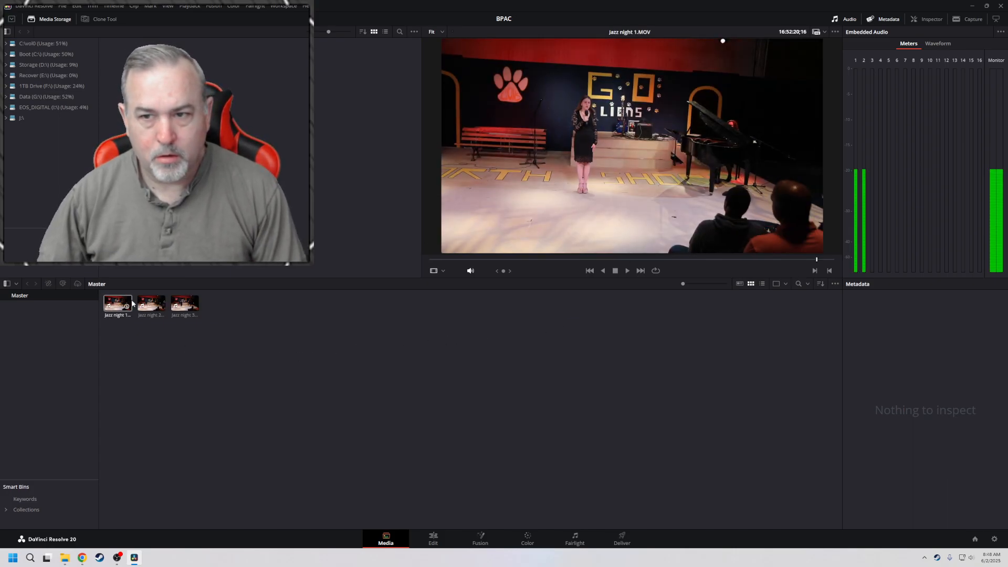
left_click(152, 304)
left_click(177, 306)
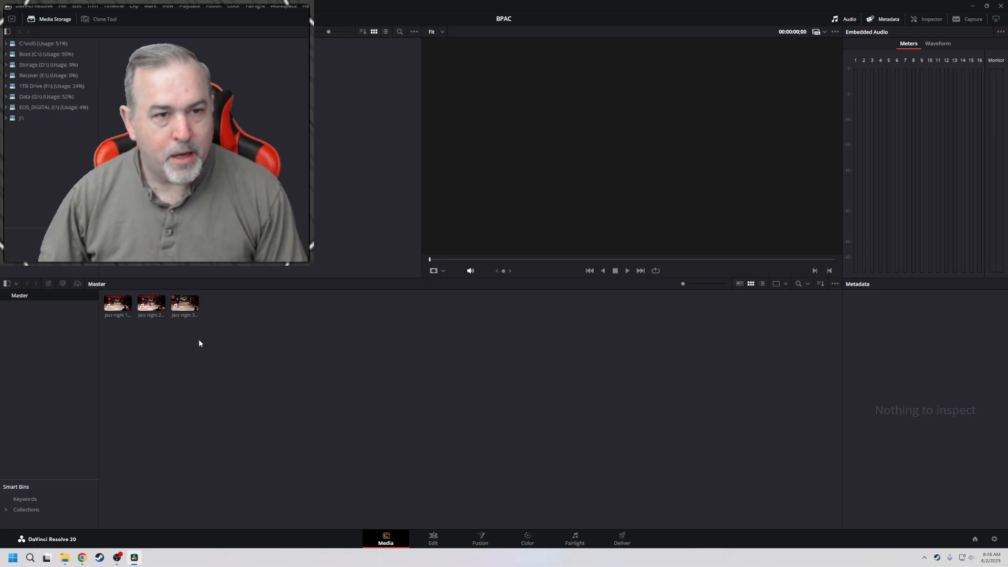
Create a new timeline named Jazz Night 30May2025 from the Jazz night 1 clip, using the project settings
right_click(123, 305)
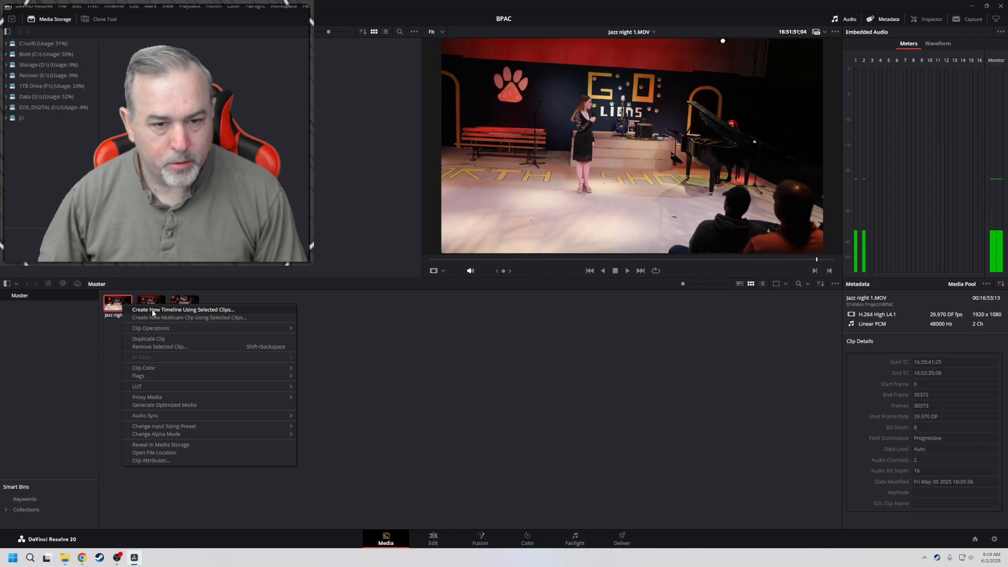
left_click(152, 310)
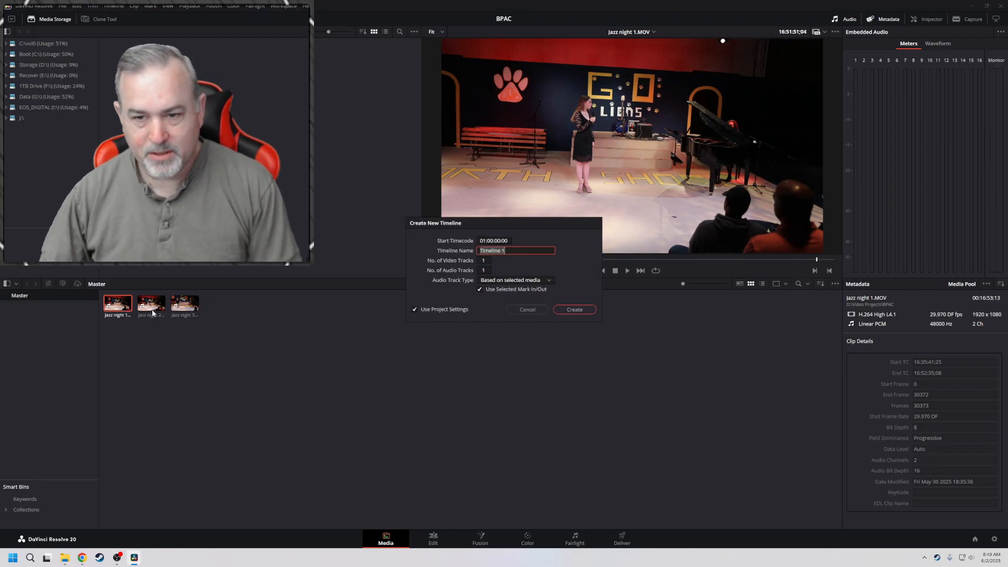
type("Jazz Ni")
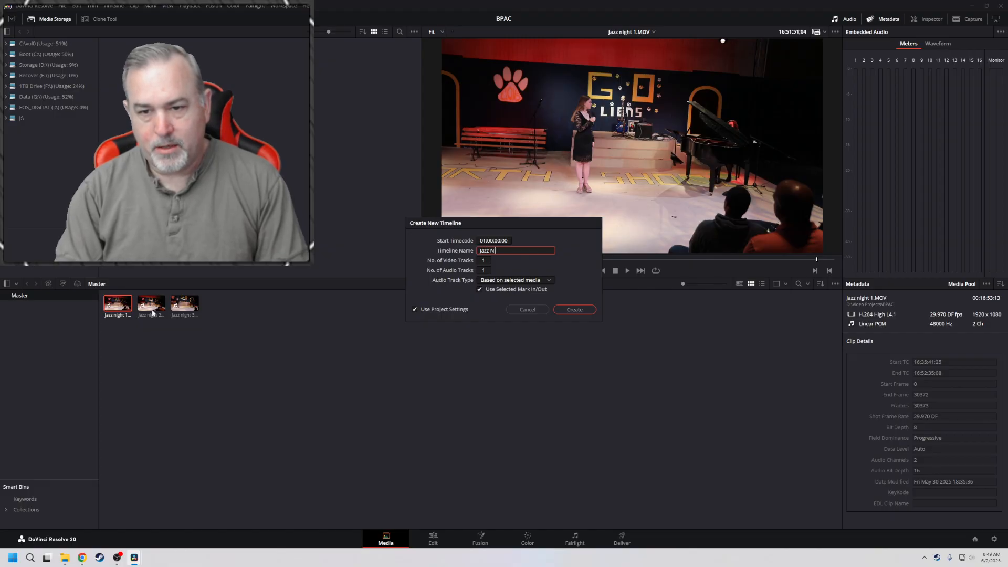
type("ght 30May2025")
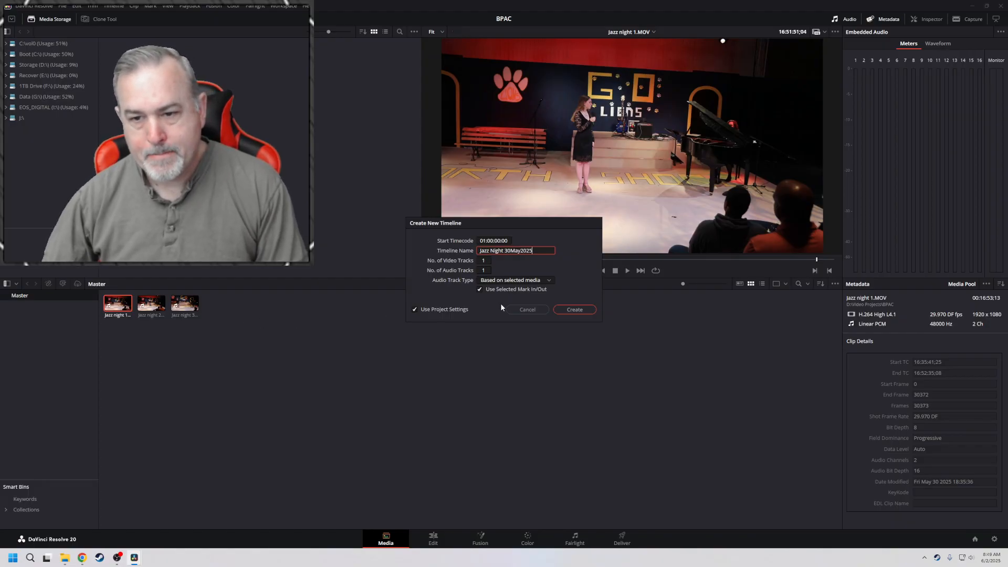
left_click(562, 311)
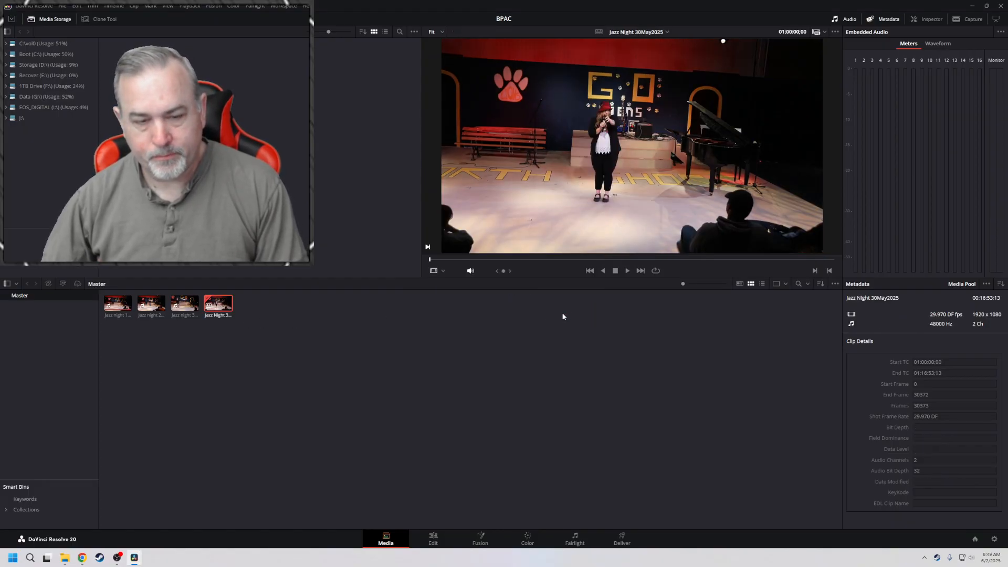
On the Edit page, place Jazz night 2 and Jazz night 3 end to end after the first clip on Video 1
left_click(431, 537)
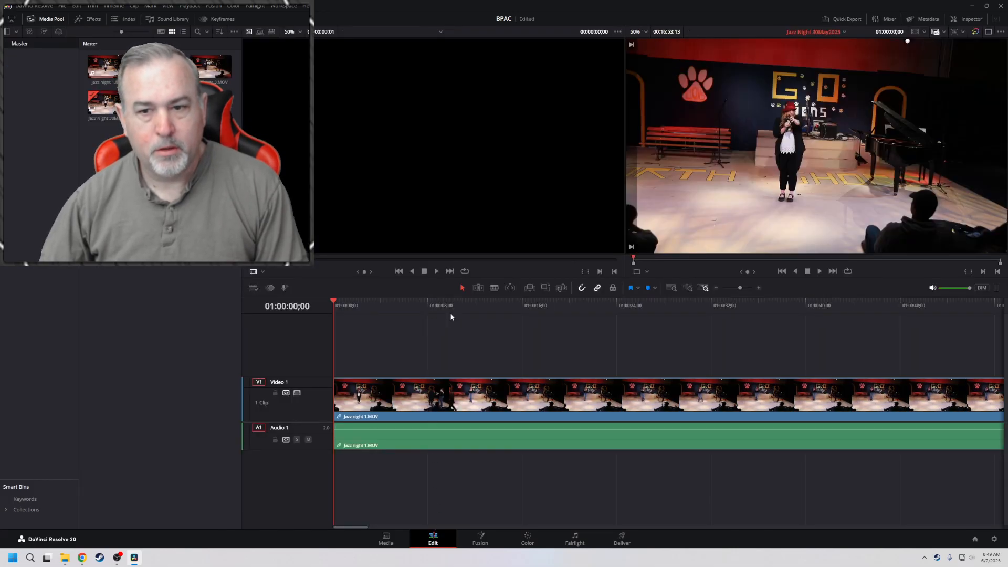
left_click(671, 288)
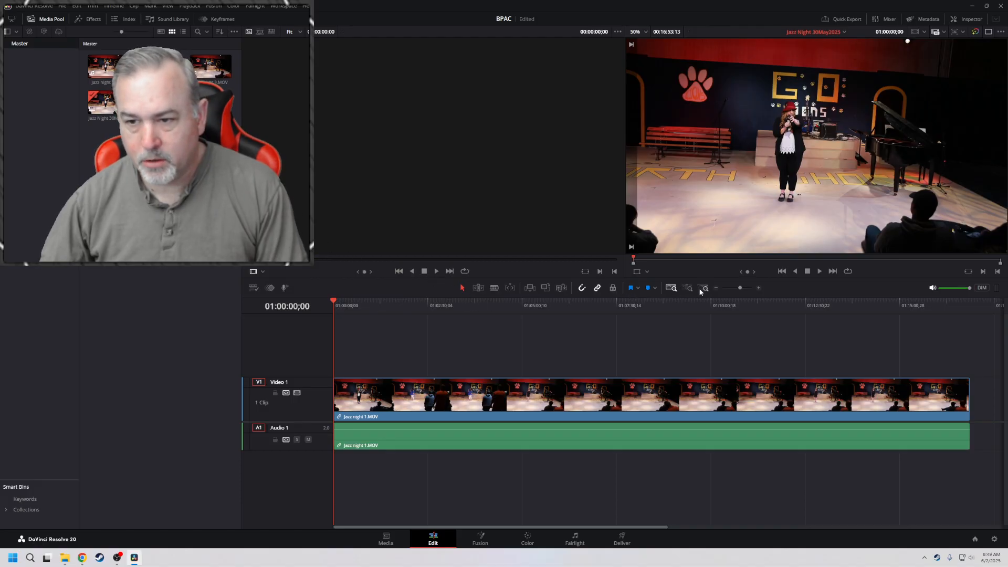
left_click(716, 289)
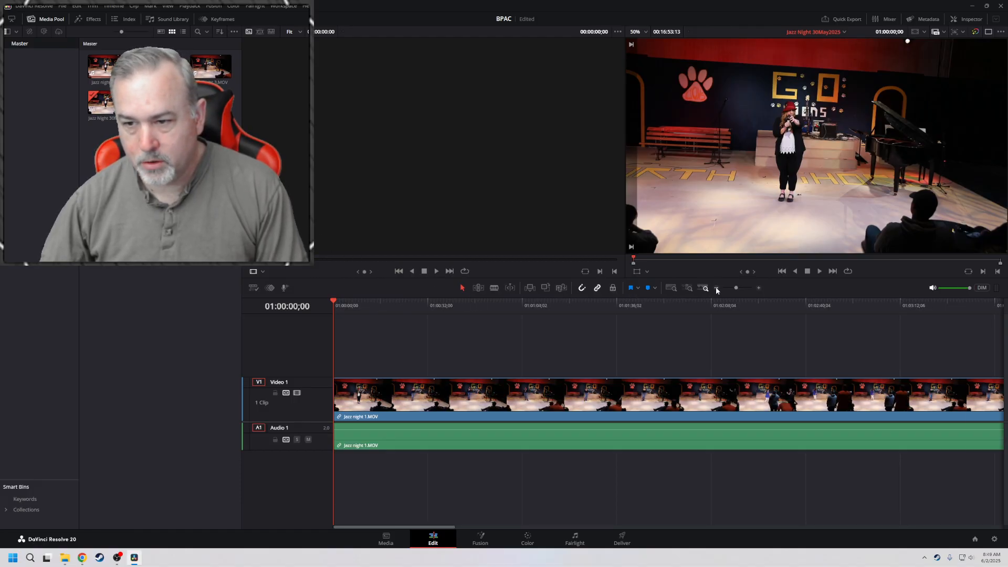
left_click(717, 288)
left_click(717, 289)
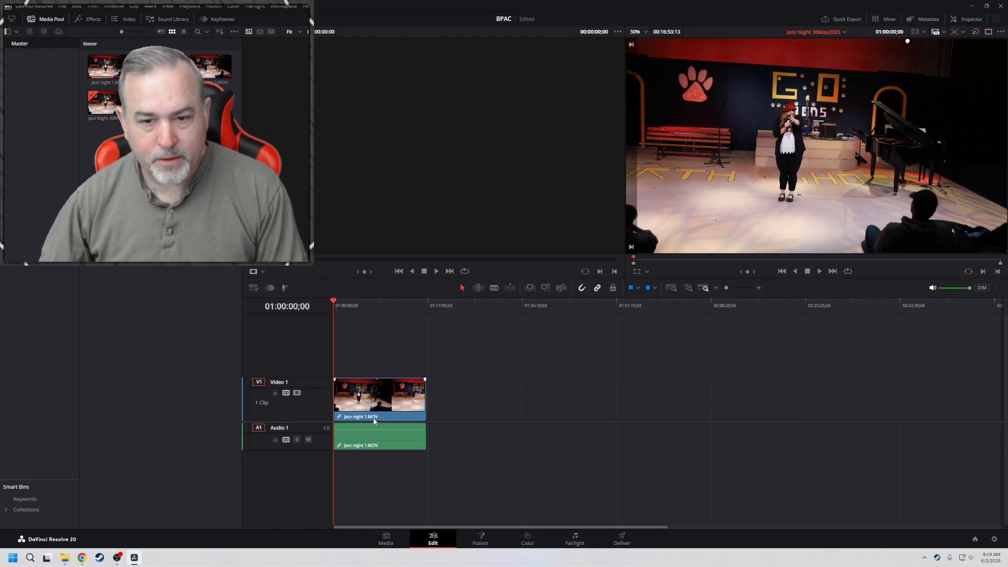
left_click_drag(160, 66, 428, 389)
left_click_drag(210, 66, 476, 392)
Play back a short passage from the middle of the Jazz night 3 clip in the timeline
left_click_drag(495, 301, 524, 303)
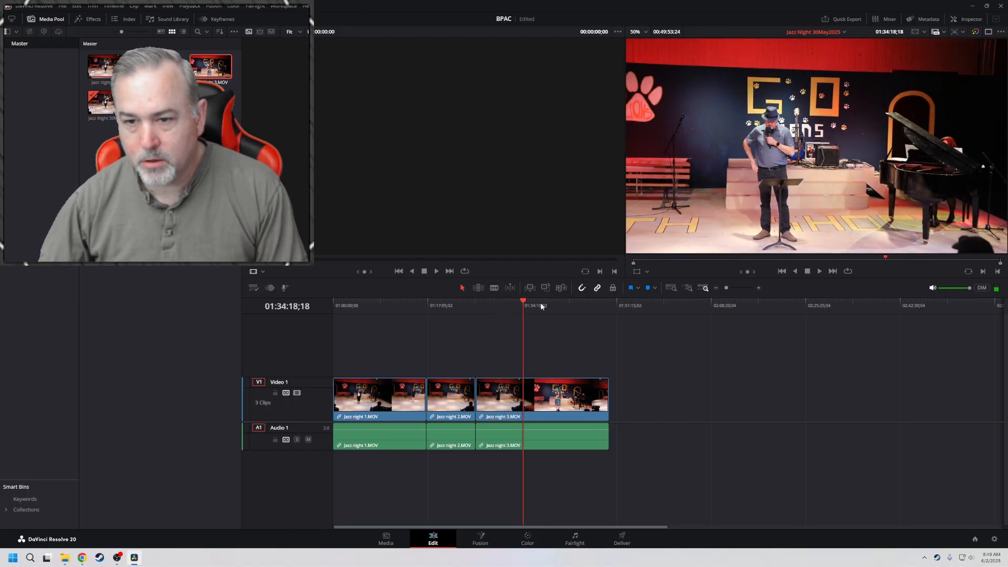
left_click(546, 302)
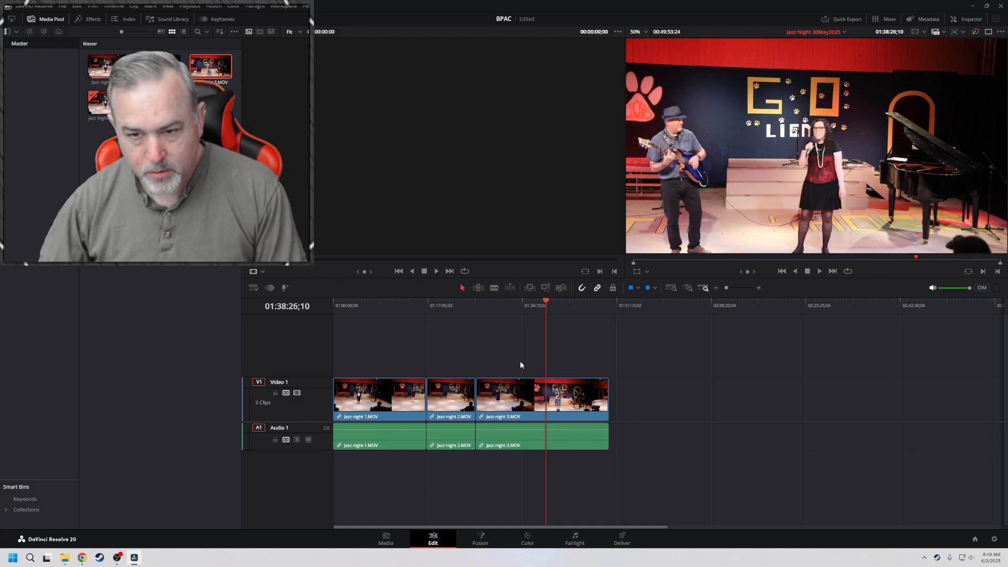
key("space")
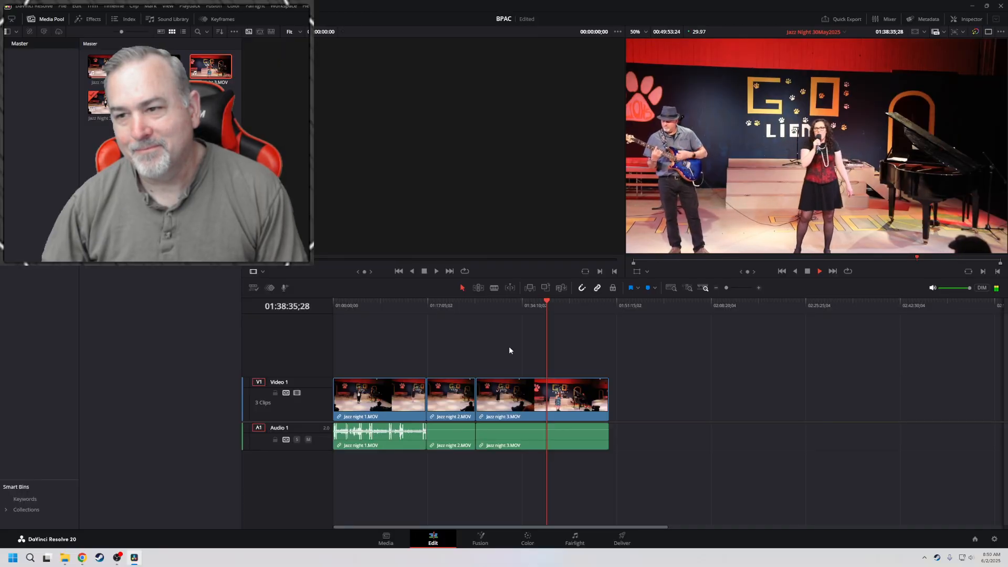
key("space")
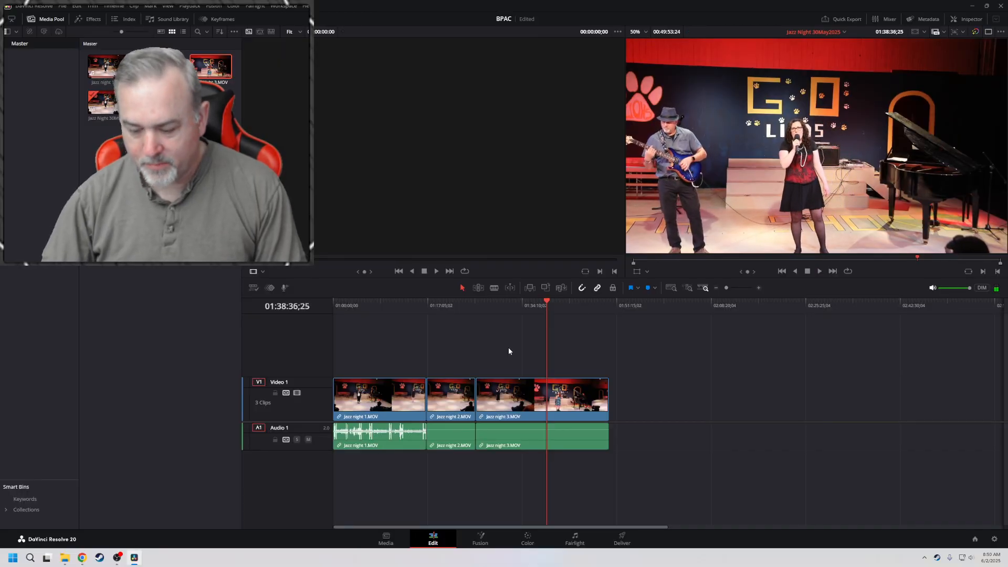
Increase the Audio 1 track's height and fit the entire timeline in view with the playhead at its start
key("Home")
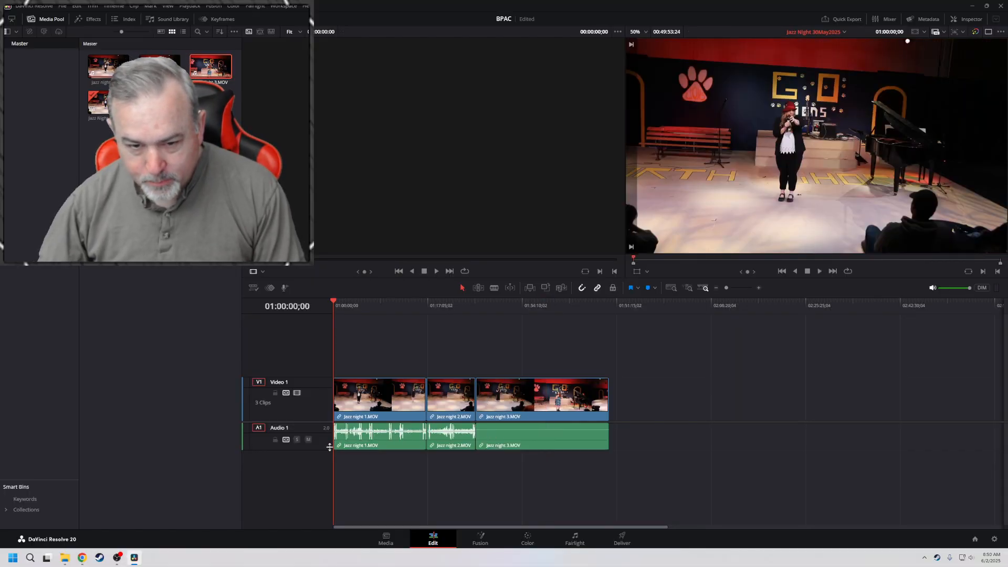
left_click_drag(321, 449, 324, 507)
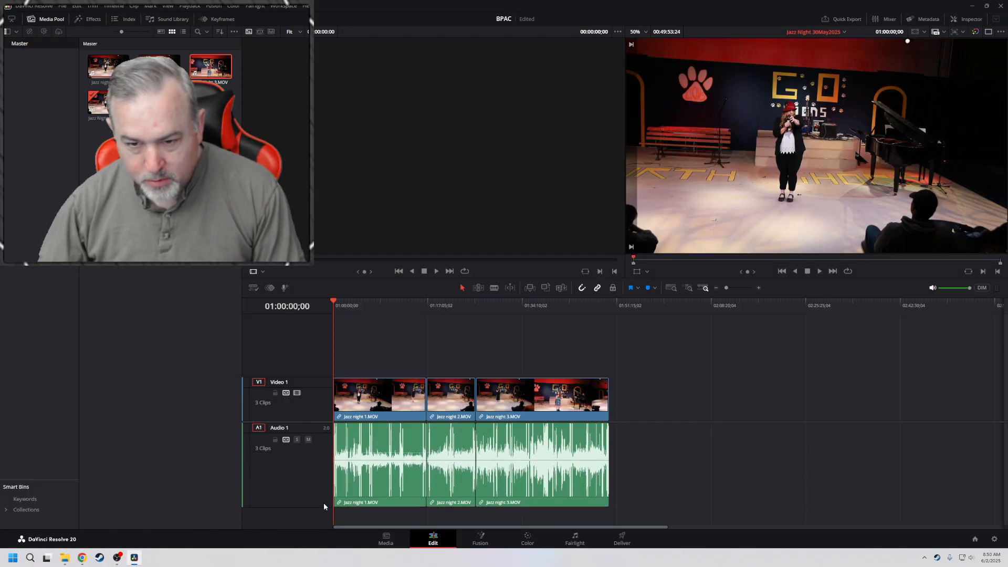
left_click(672, 288)
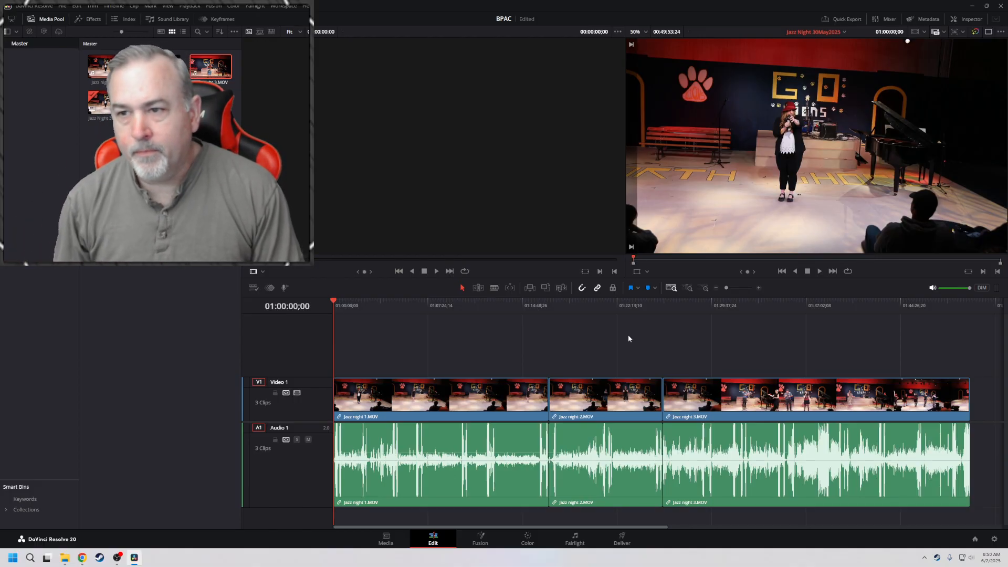
Hide the media pool and show only a single, enlarged timeline viewer above the tracks
left_click(51, 19)
key("shift+z")
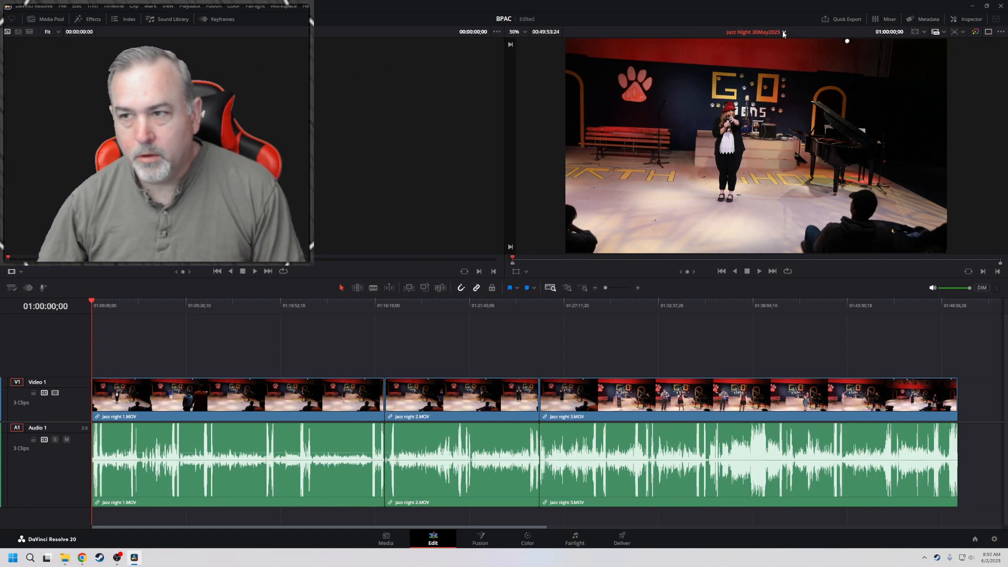
left_click(975, 32)
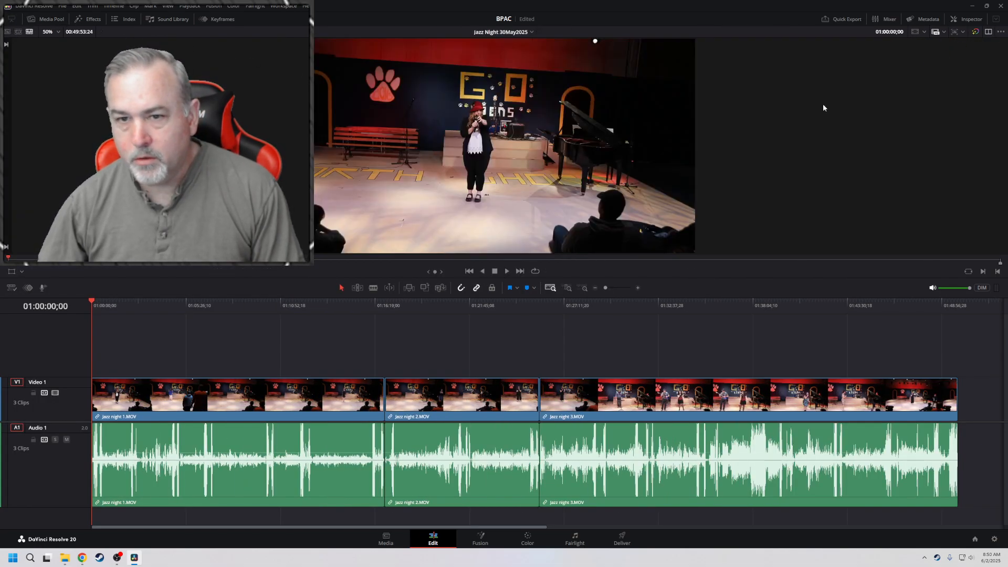
left_click_drag(714, 279, 704, 293)
left_click_drag(184, 291, 168, 363)
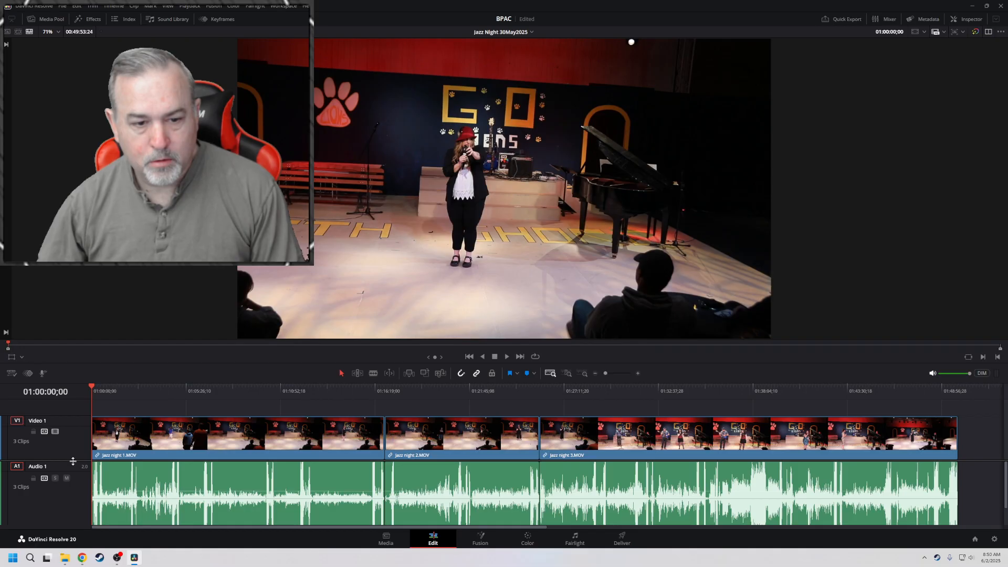
left_click_drag(73, 460, 19, 445)
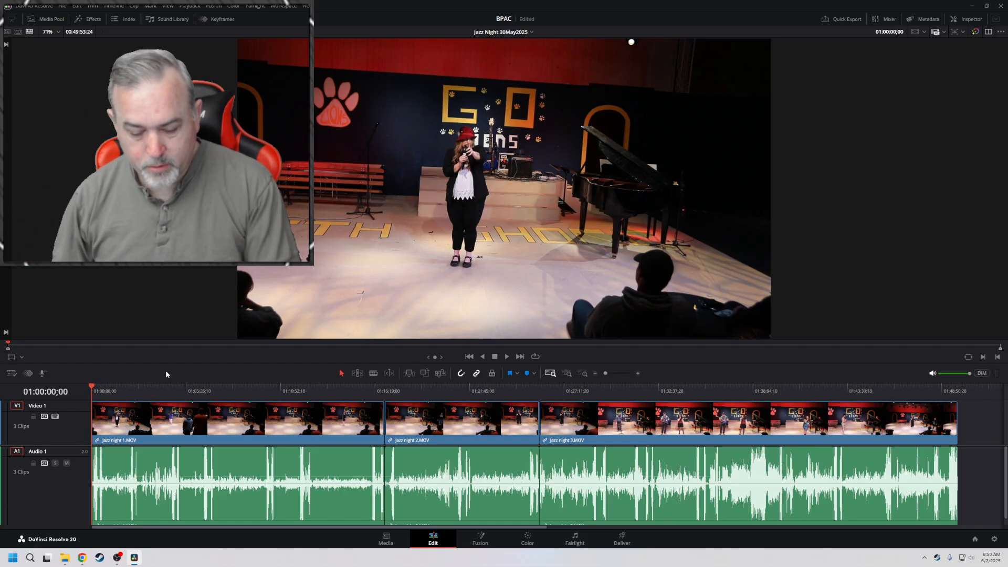
Listen to the opening of the timeline and raise the volume of all three clips to 12.0
key("space")
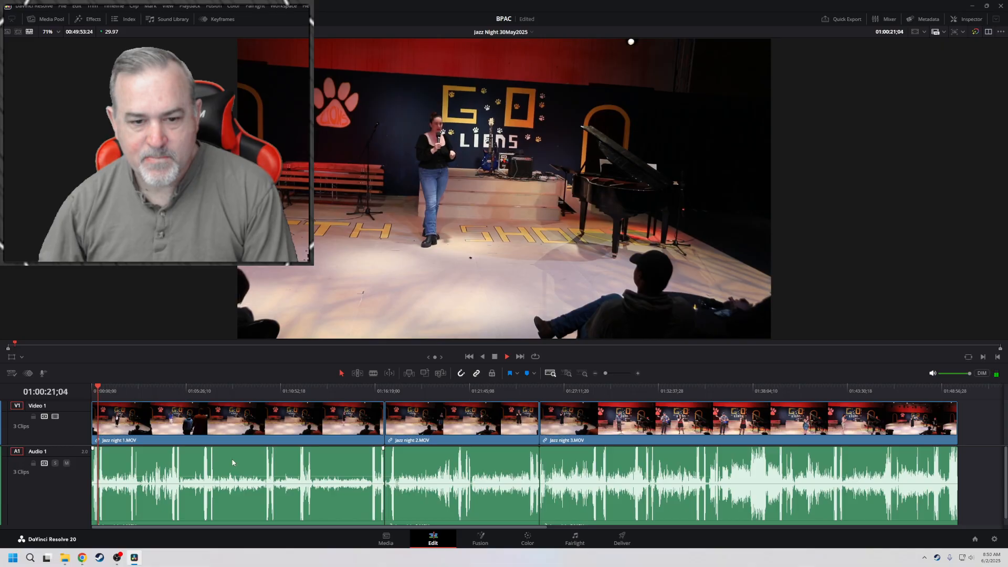
key("space")
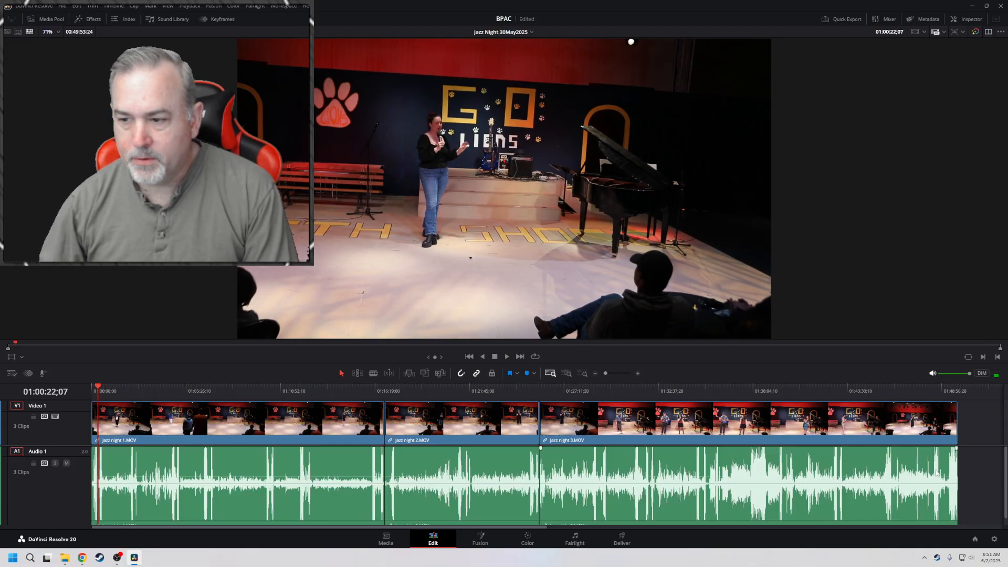
left_click_drag(970, 472, 239, 498)
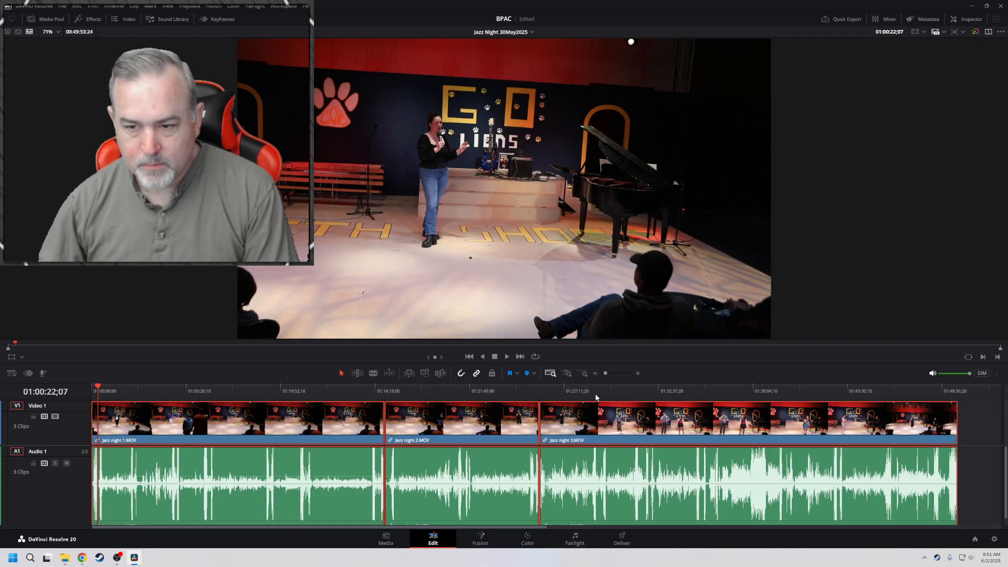
left_click(967, 20)
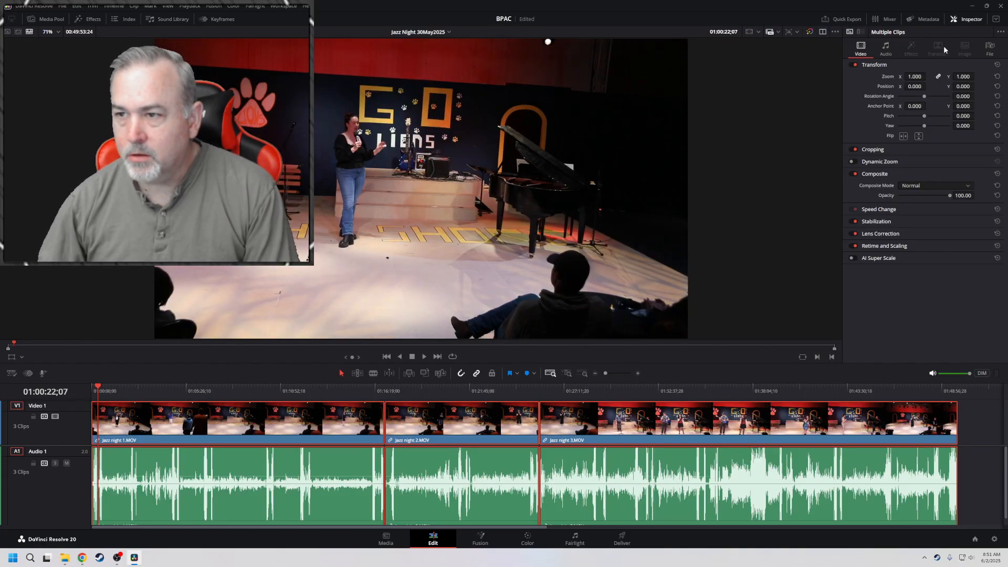
left_click(887, 48)
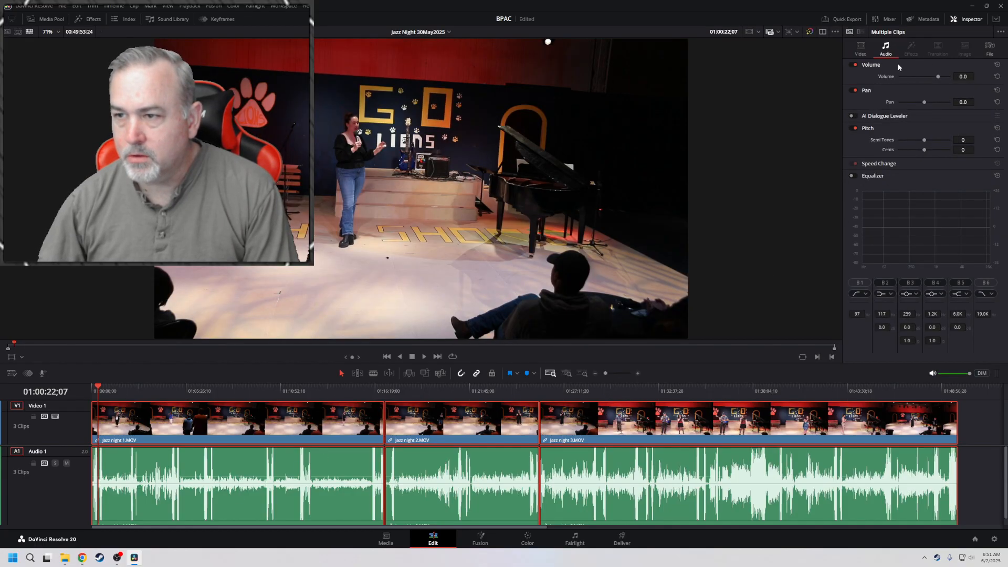
left_click_drag(964, 76, 977, 76)
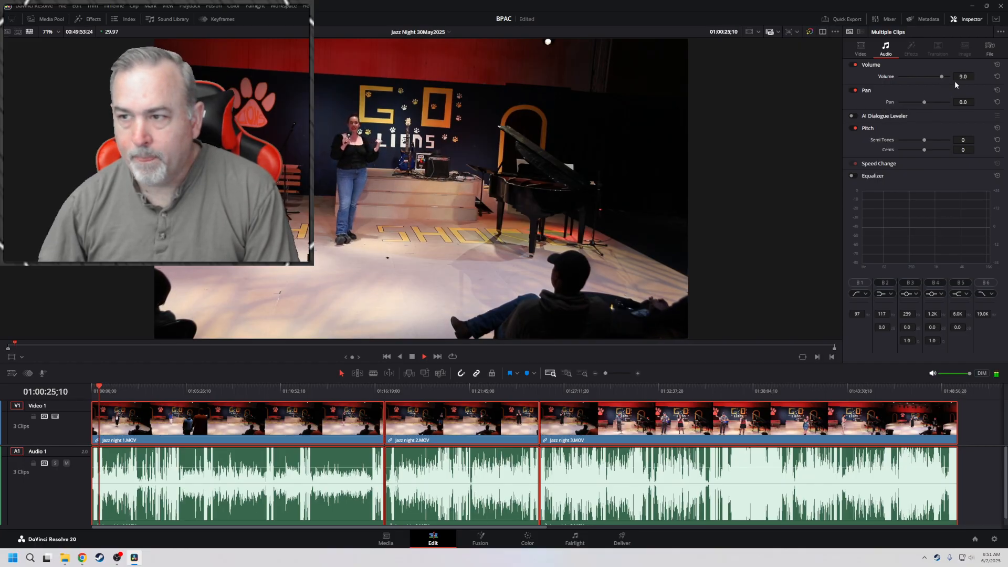
left_click_drag(965, 78, 966, 77)
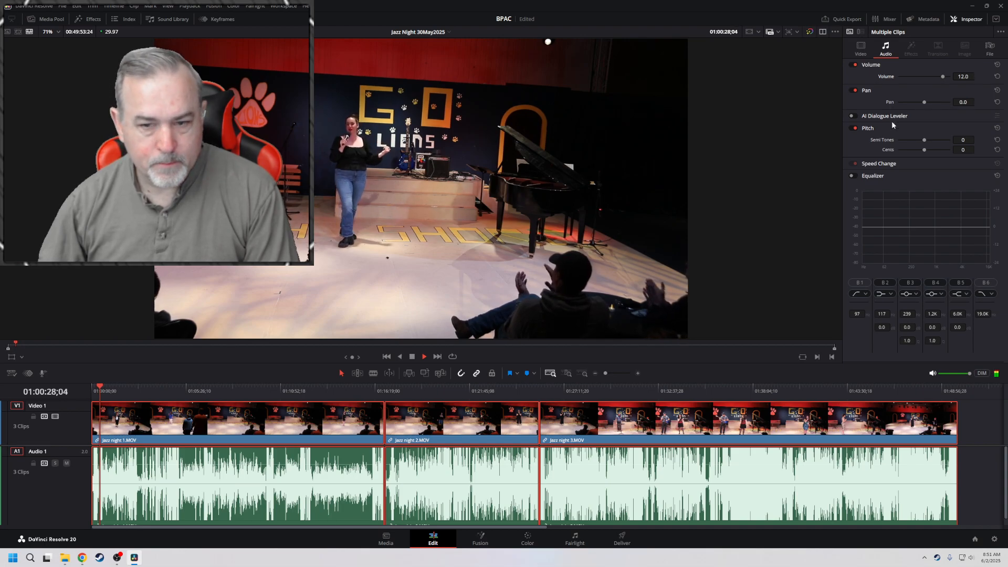
Raise the Windows output volume slightly and close the quick settings
left_click(973, 559)
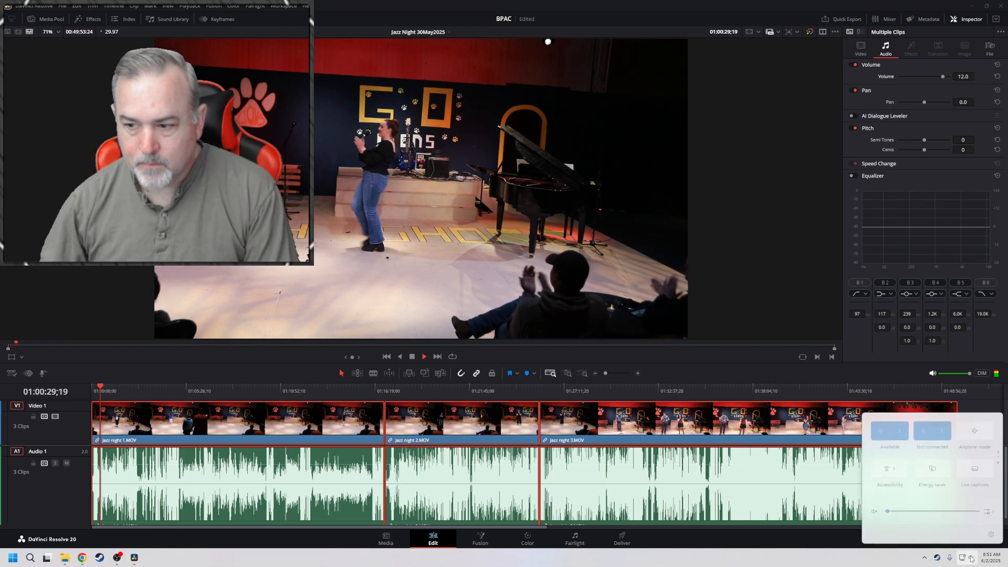
left_click(914, 512)
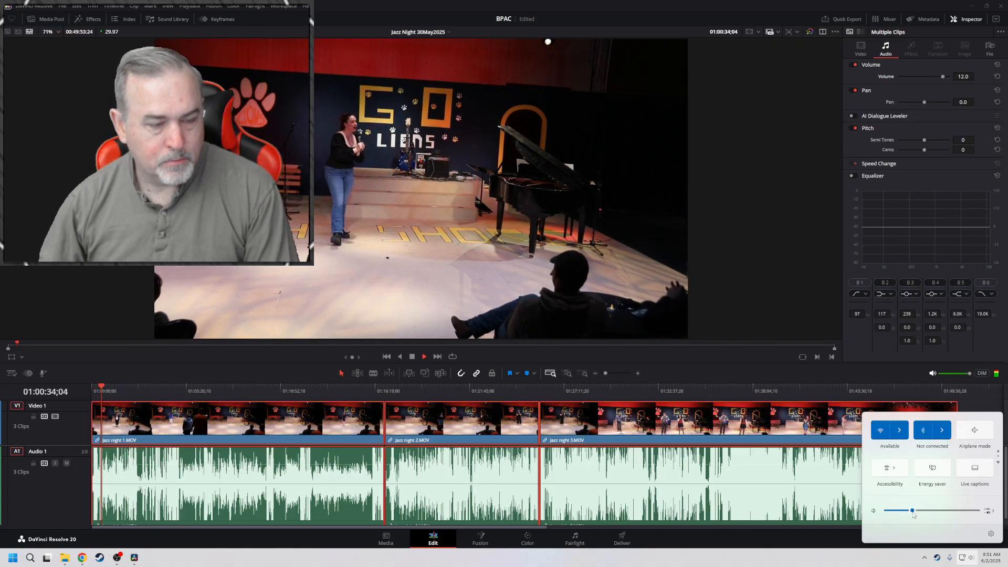
left_click(818, 380)
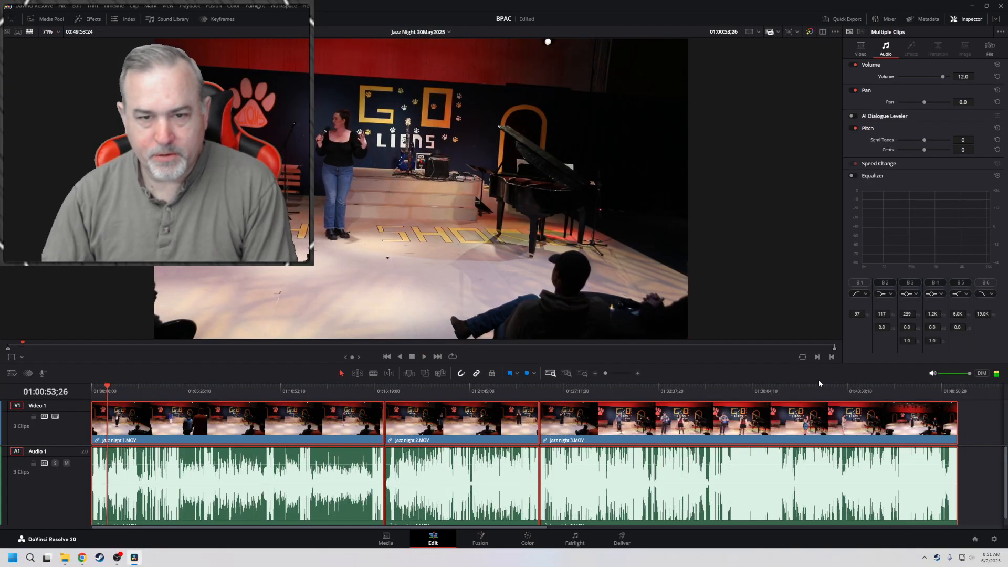
Play the timeline from its start to about 01:00:18 to check the boosted audio
key("Home")
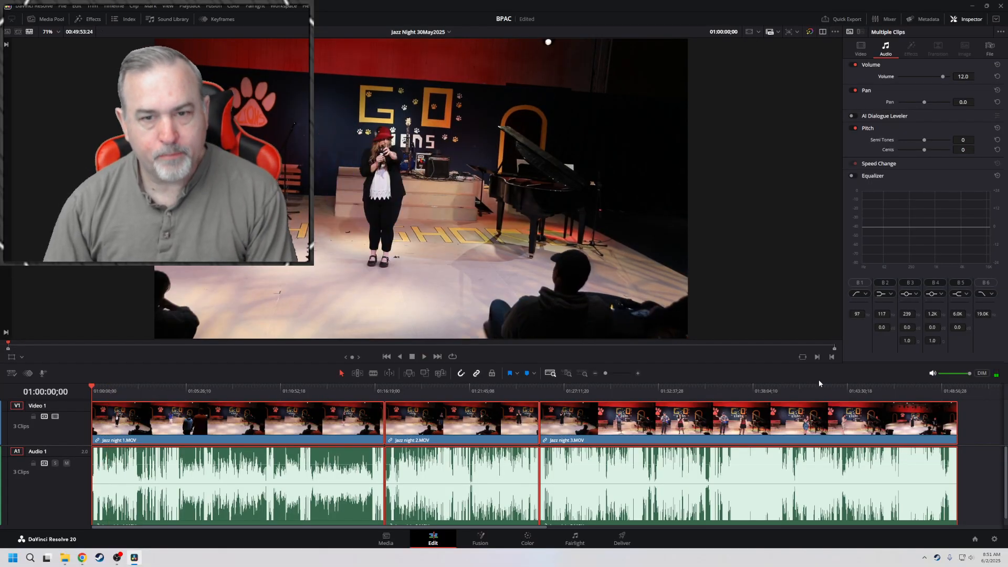
key("space")
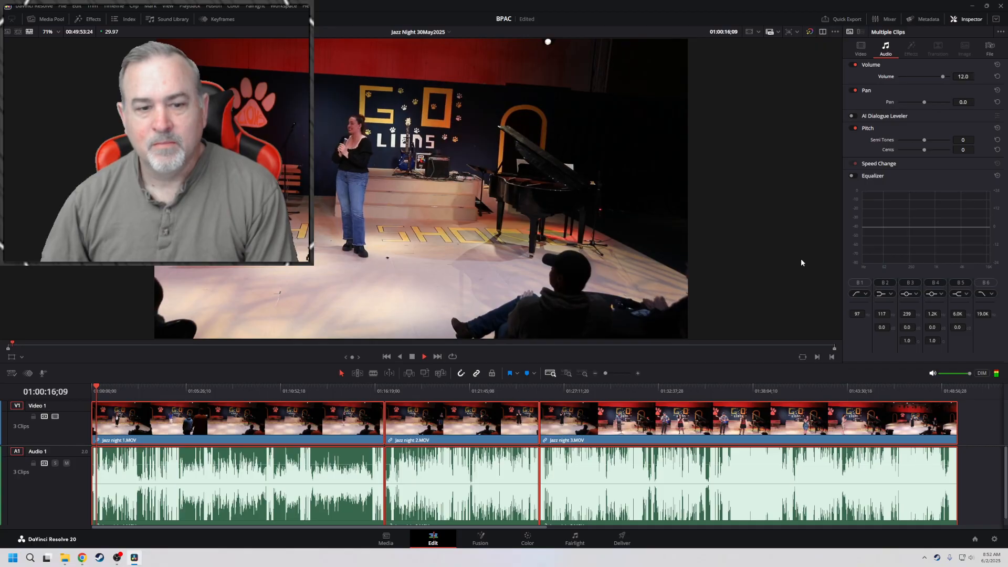
key("space")
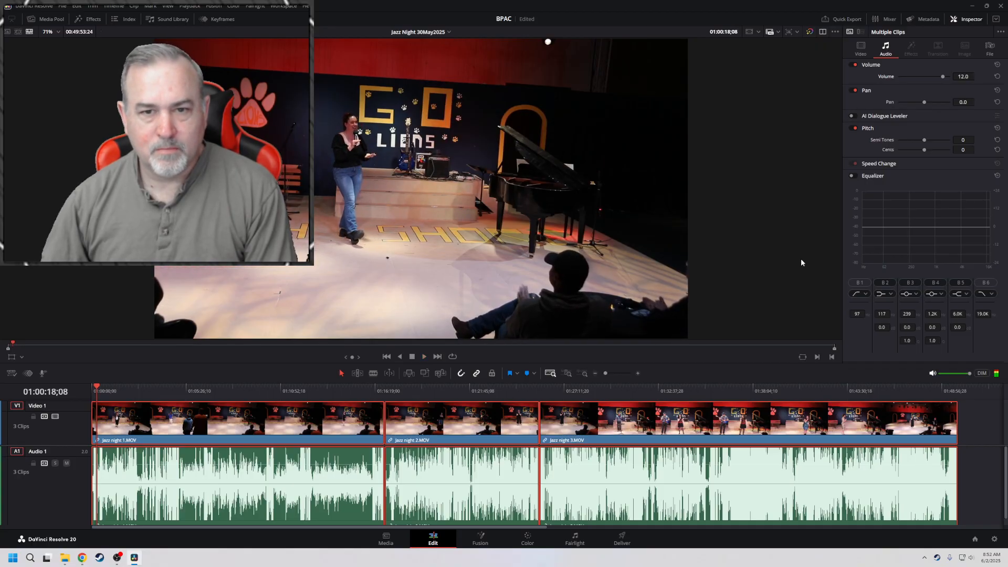
Enlarge the timeline area and play the loud waveform passage of Jazz night 1 up to about 01:02:19
left_click_drag(560, 362, 561, 289)
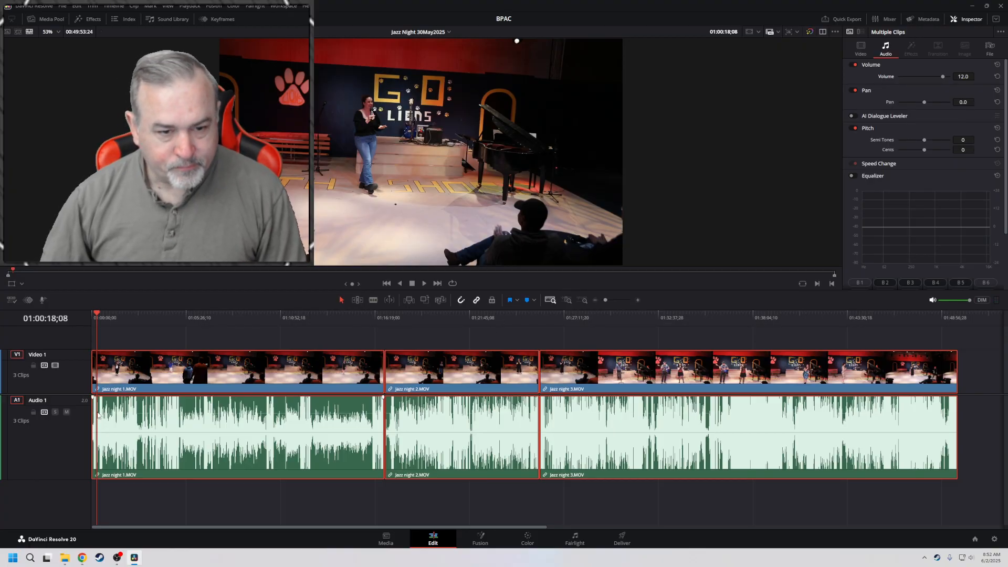
scroll(98, 415, "up", 6)
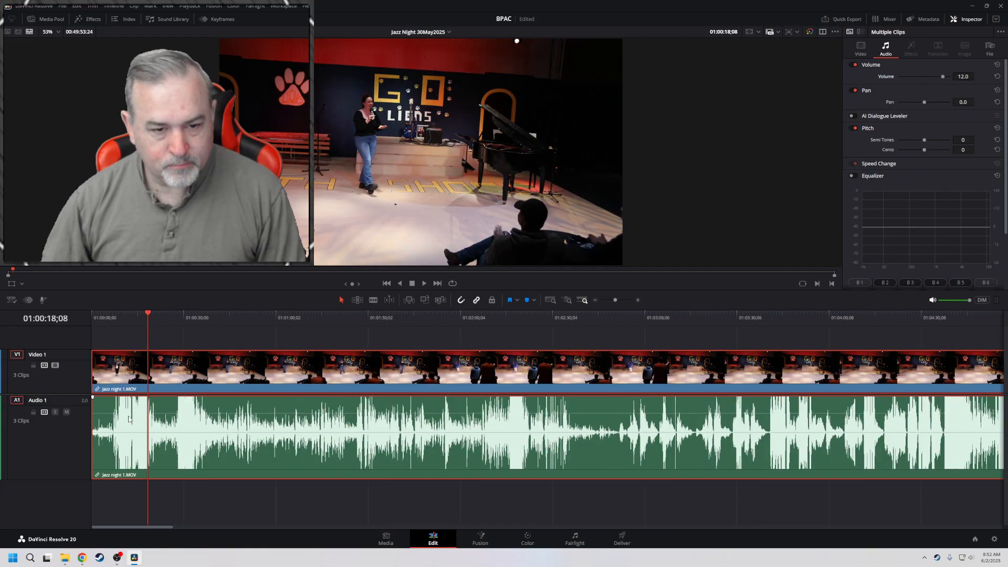
scroll(129, 419, "up", 1)
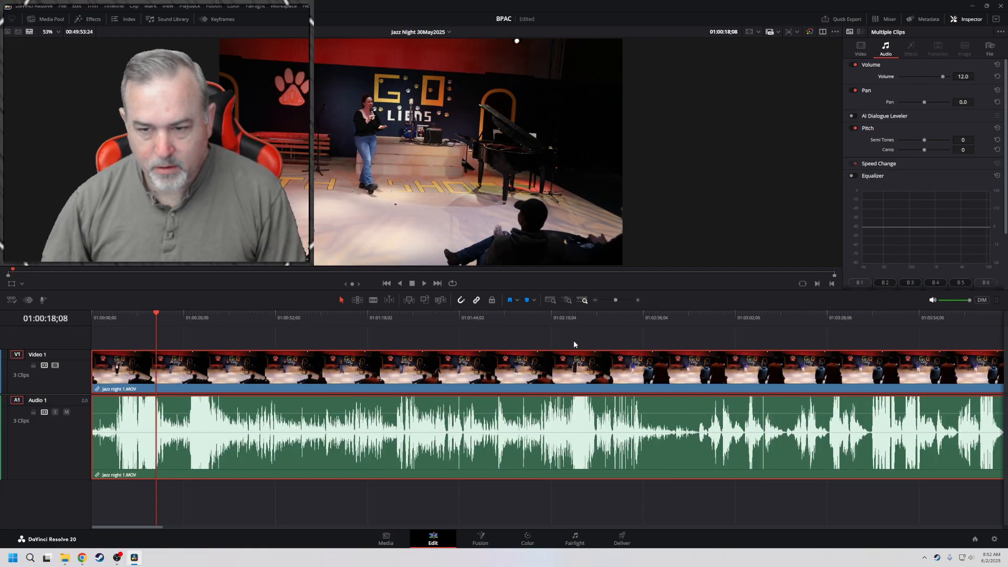
left_click(566, 315)
key("space")
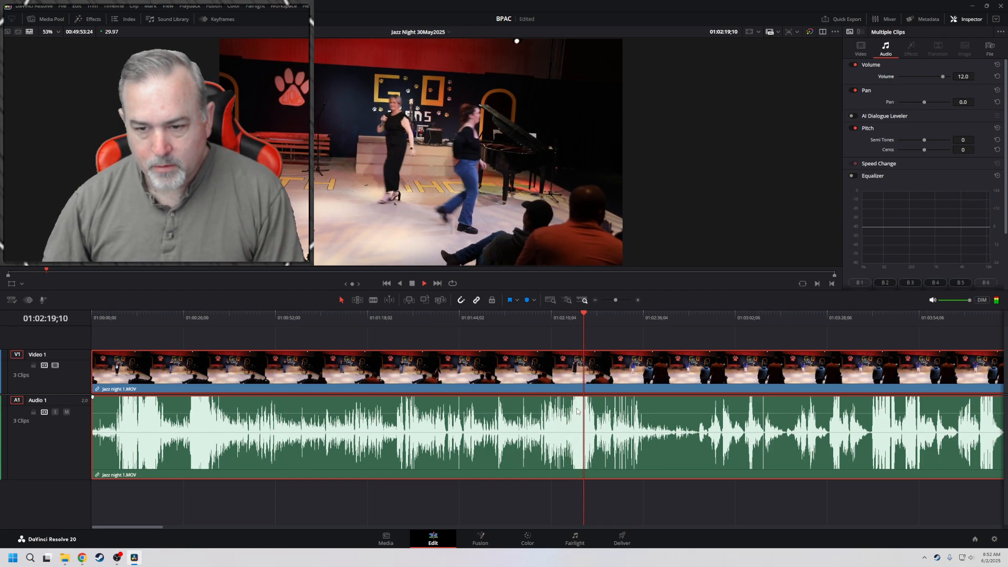
key("space")
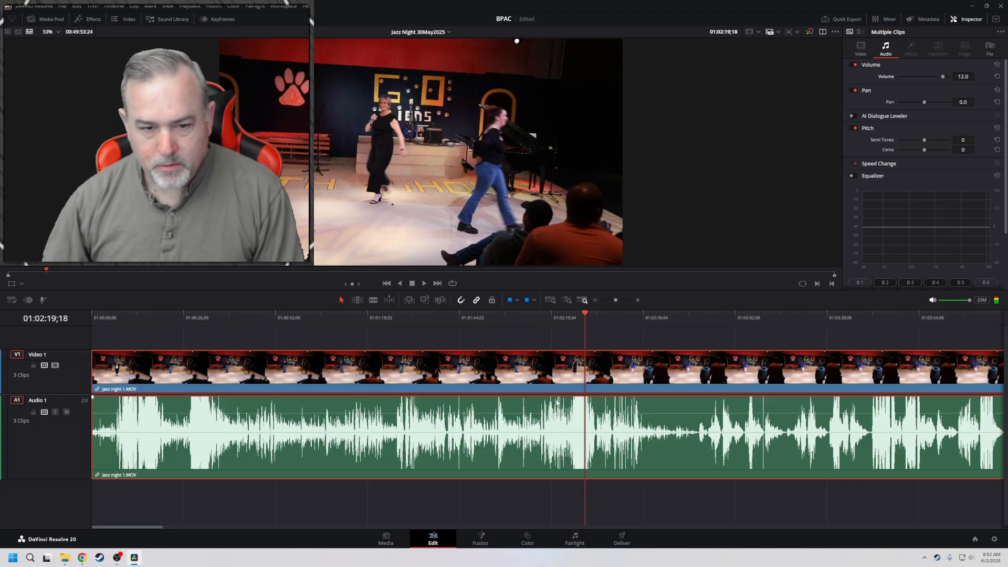
Add a Zoom keyframe to the Jazz night 1 clip at 01:00:08;03
left_click(150, 315)
left_click_drag(139, 316, 116, 315)
key("space")
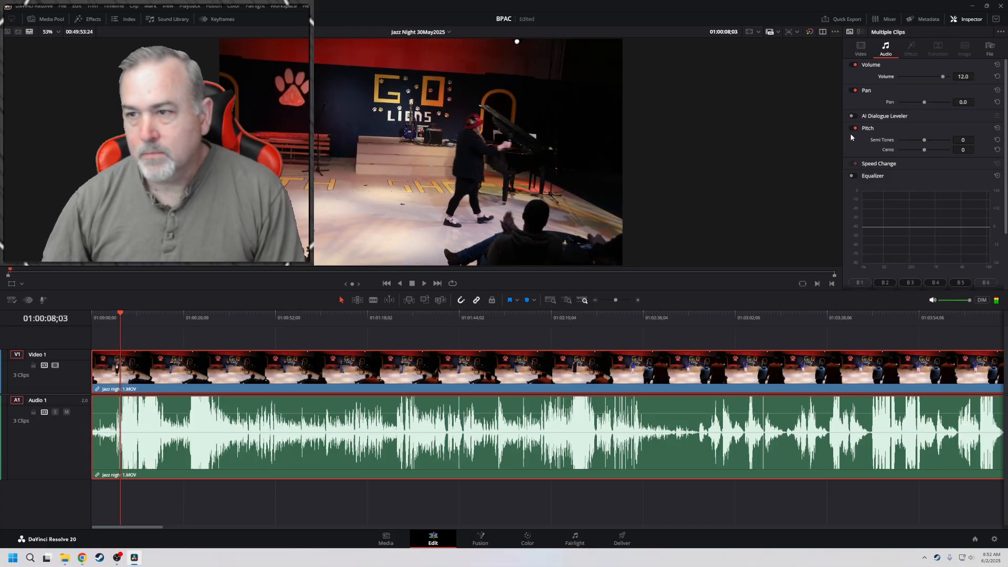
left_click(865, 51)
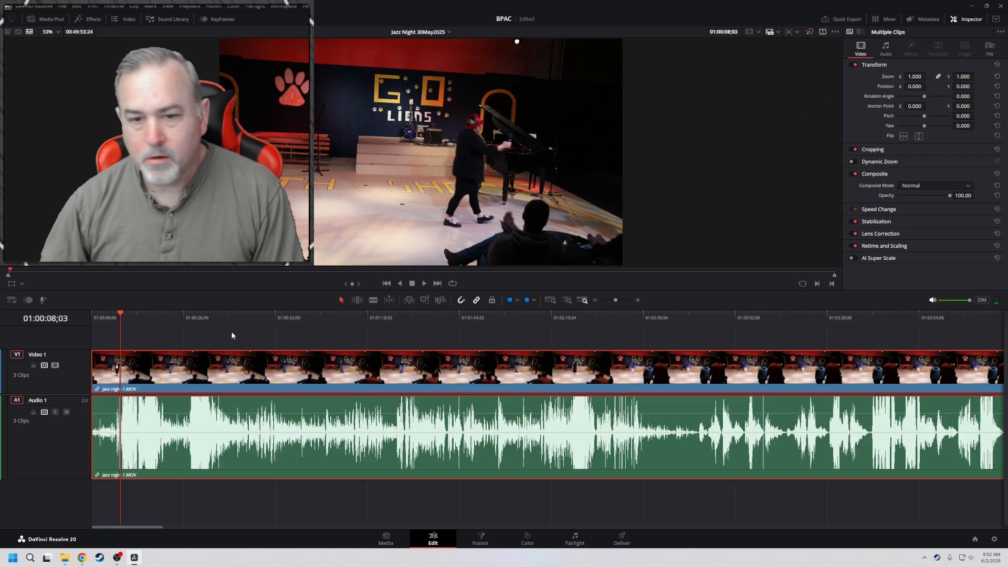
left_click(201, 366)
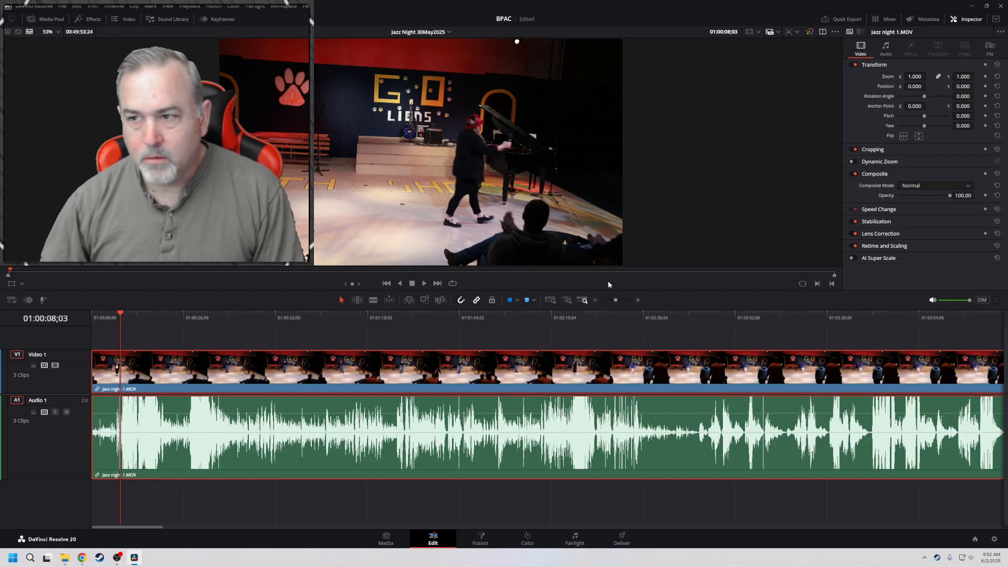
left_click(986, 77)
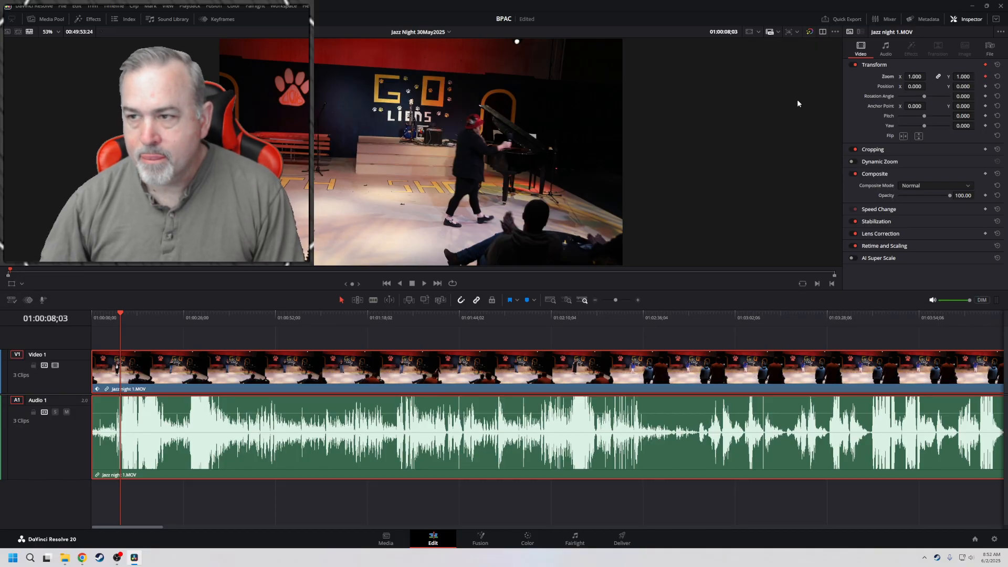
At 01:00:13;11, keyframe the Jazz night 1 clip's Position and set Zoom to 1.840 and Position Y to -67.000
key("space")
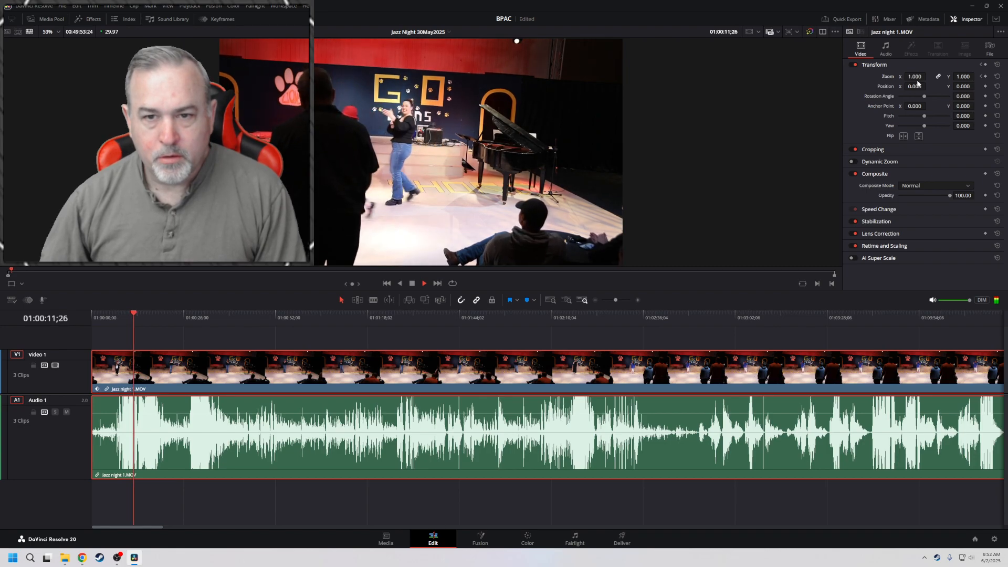
key("space")
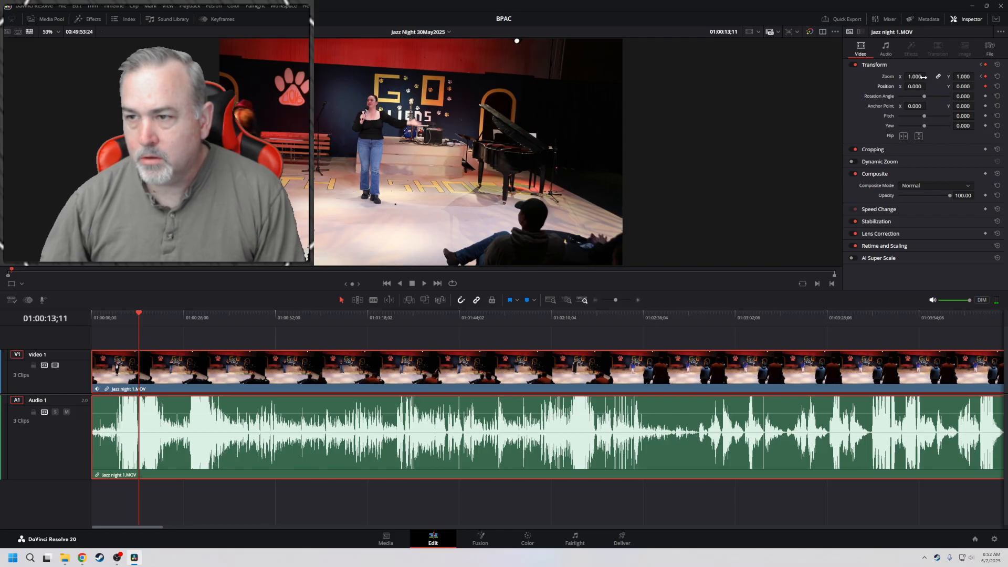
left_click_drag(915, 76, 945, 88)
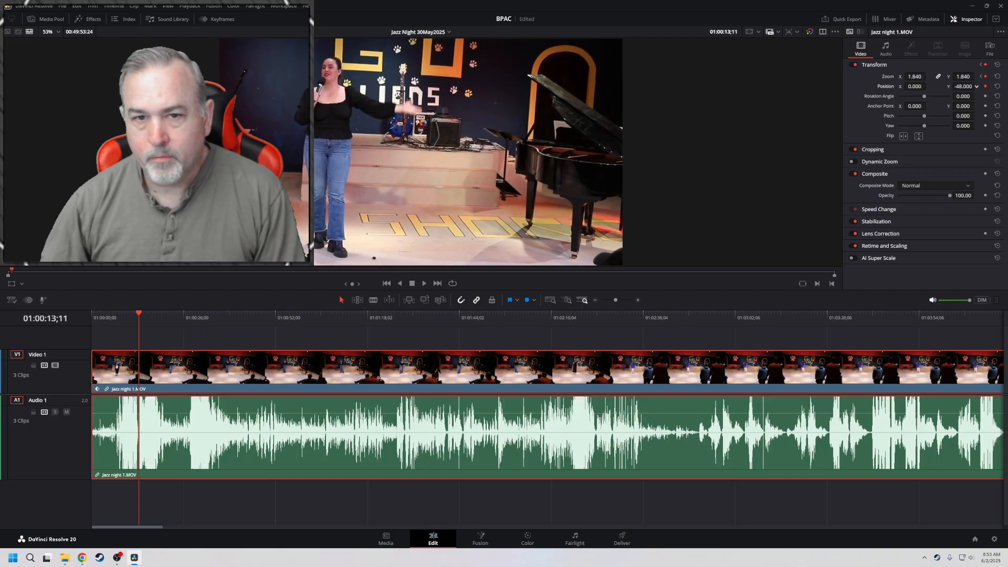
Play back the zoomed shot, return to the 01:00:13;11 keyframe and set Zoom to 2.470 and Position Y to -182.000
key("space")
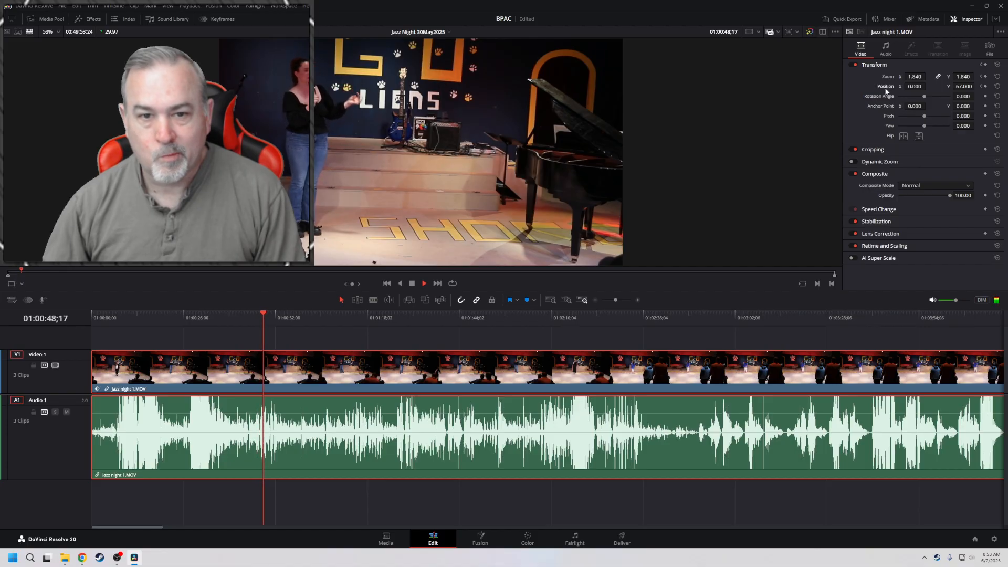
key("space")
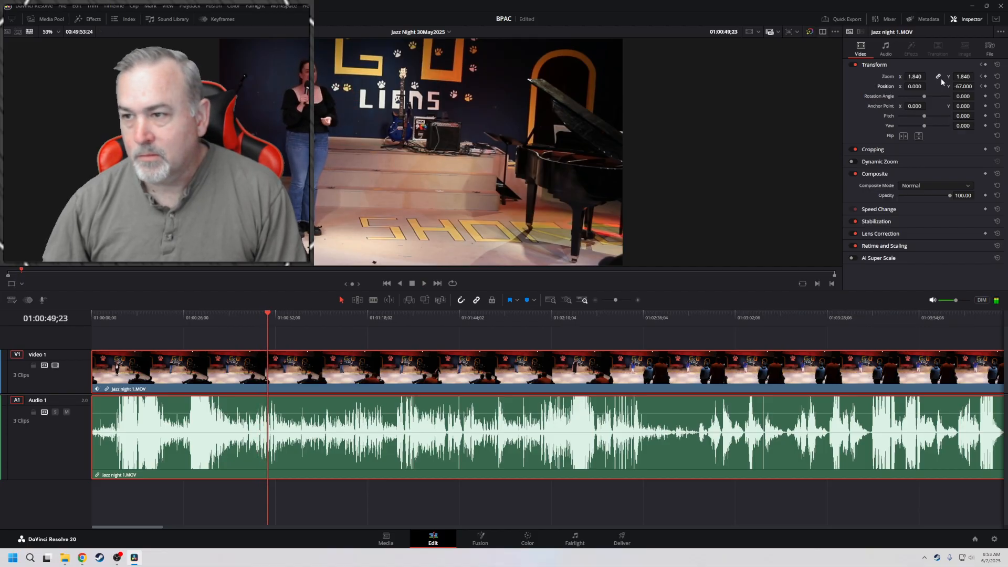
left_click(982, 77)
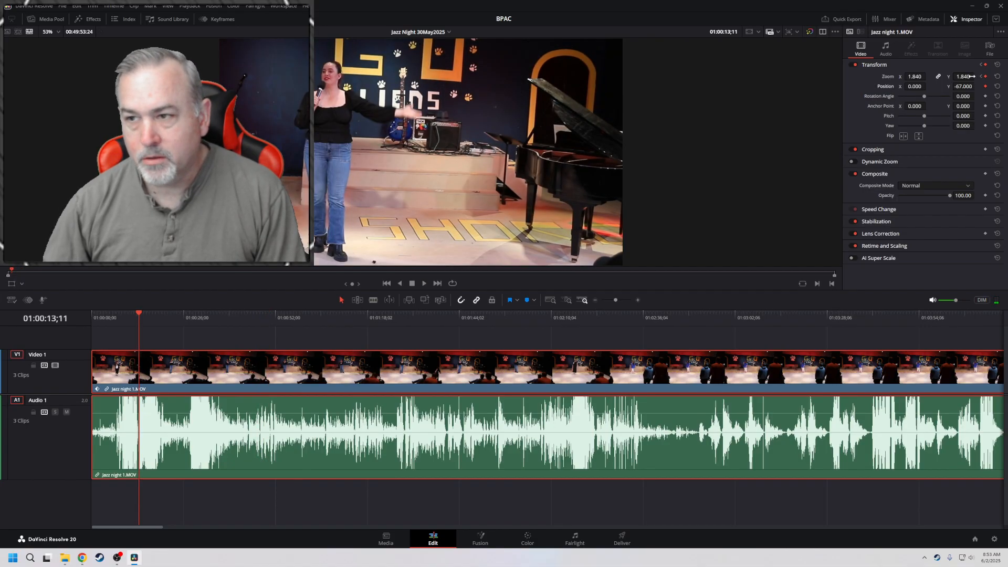
mouse_move(915, 77)
left_mouse_down()
mouse_move(947, 76)
mouse_move(949, 86)
mouse_move(902, 87)
left_mouse_up()
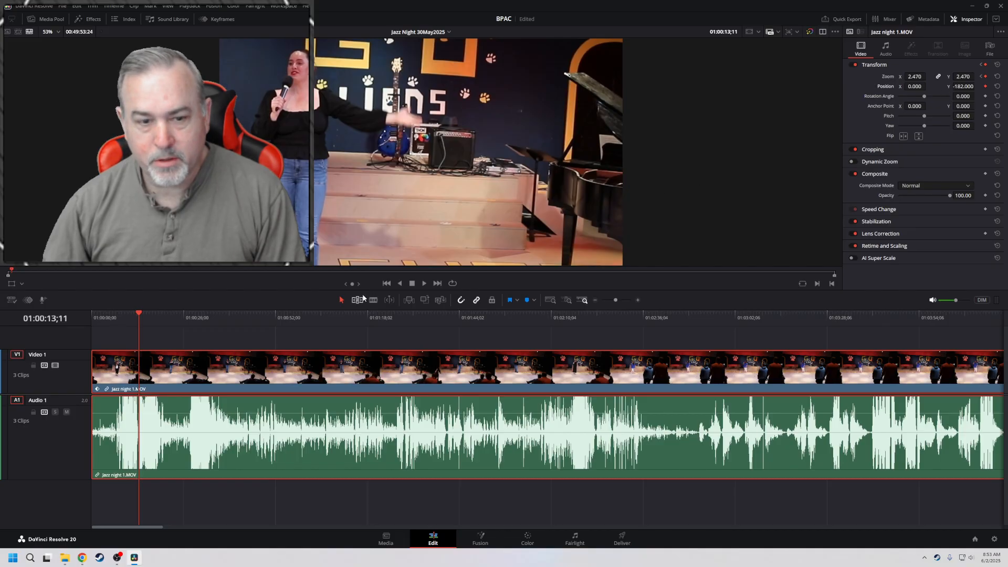
Review the zoom move from the 01:00:08;03 keyframe and the opening, then reset the clip's Position at 01:00:00;00
left_click(982, 77)
key("space")
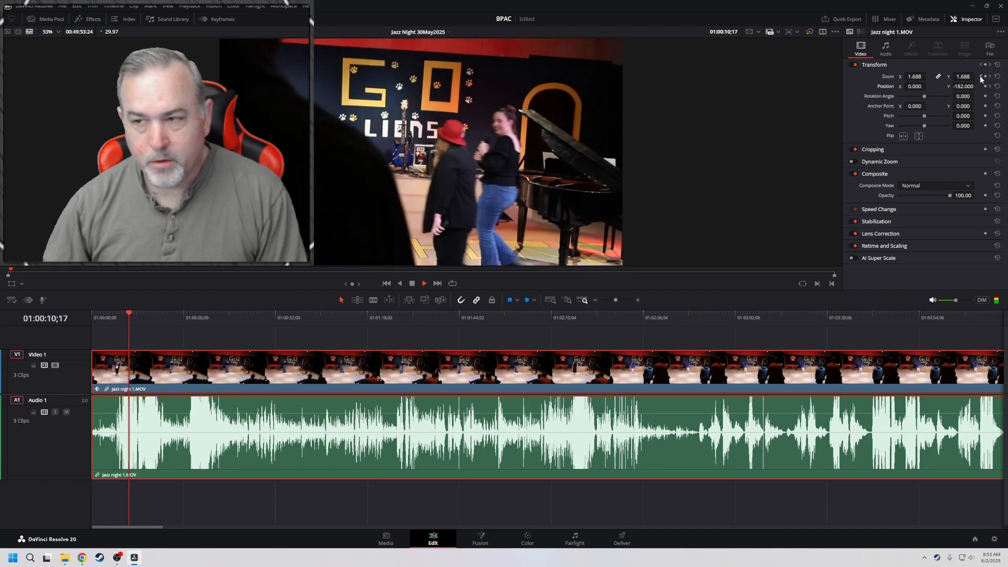
left_click(981, 79)
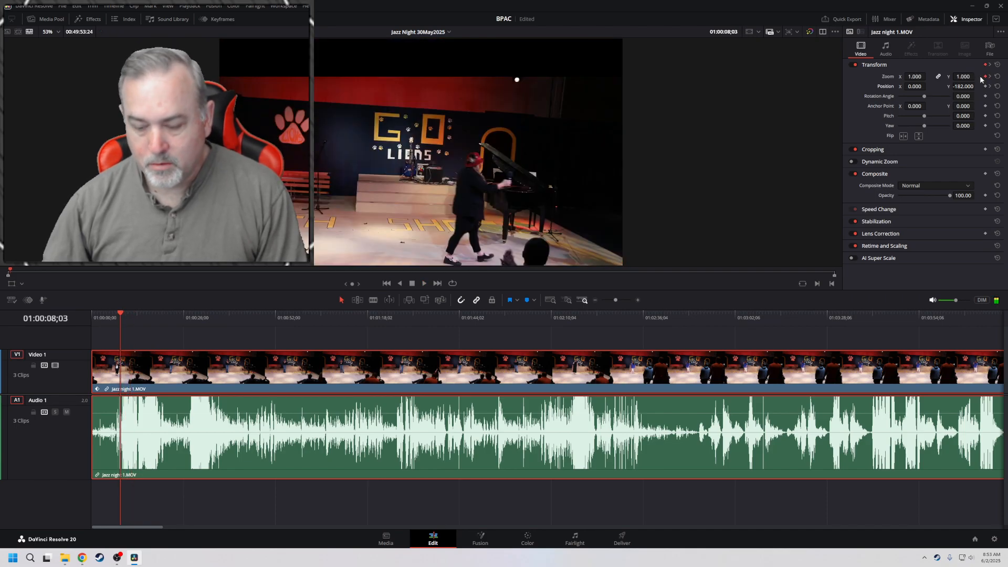
key("Home")
key("space")
key("space")
key("Home")
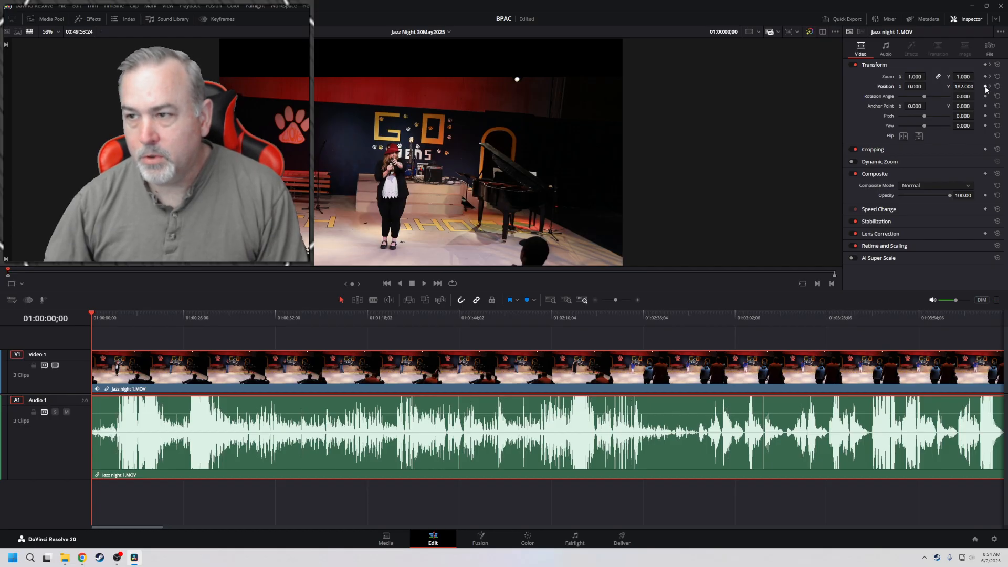
left_click(997, 87)
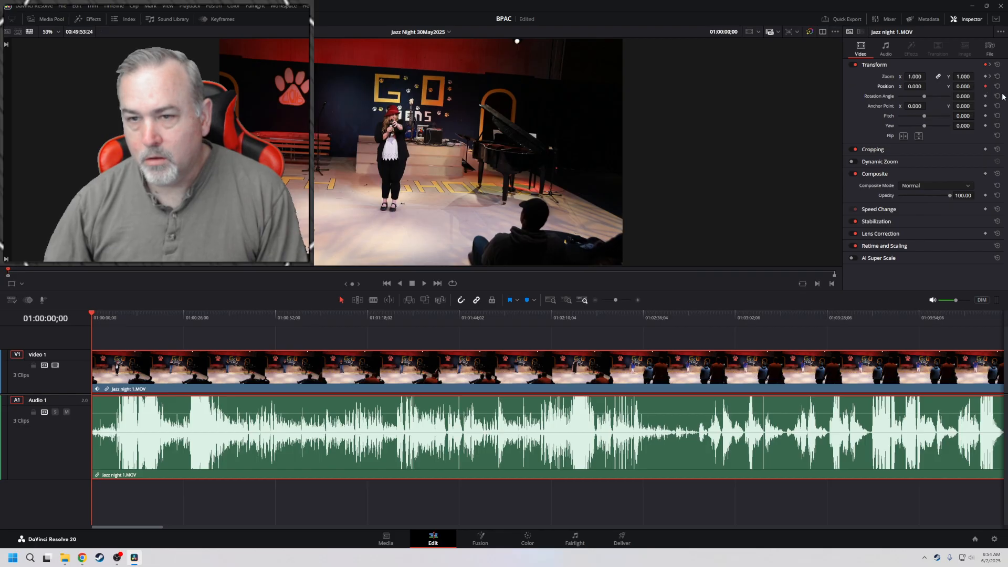
Play through the zoom move, compare its two Zoom keyframes and set Position Y to -253.000 at 01:00:13;11
key("space")
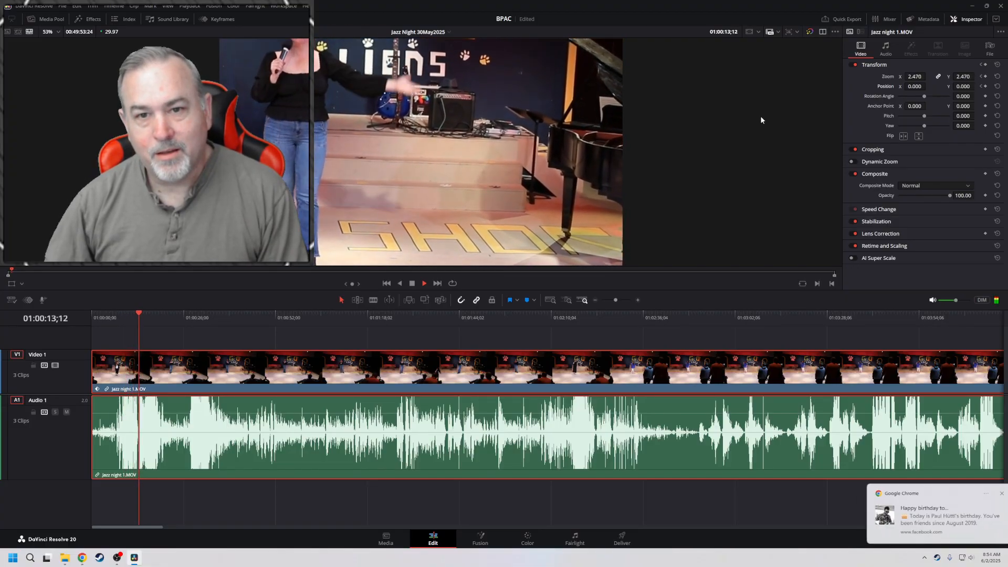
key("space")
left_click(981, 76)
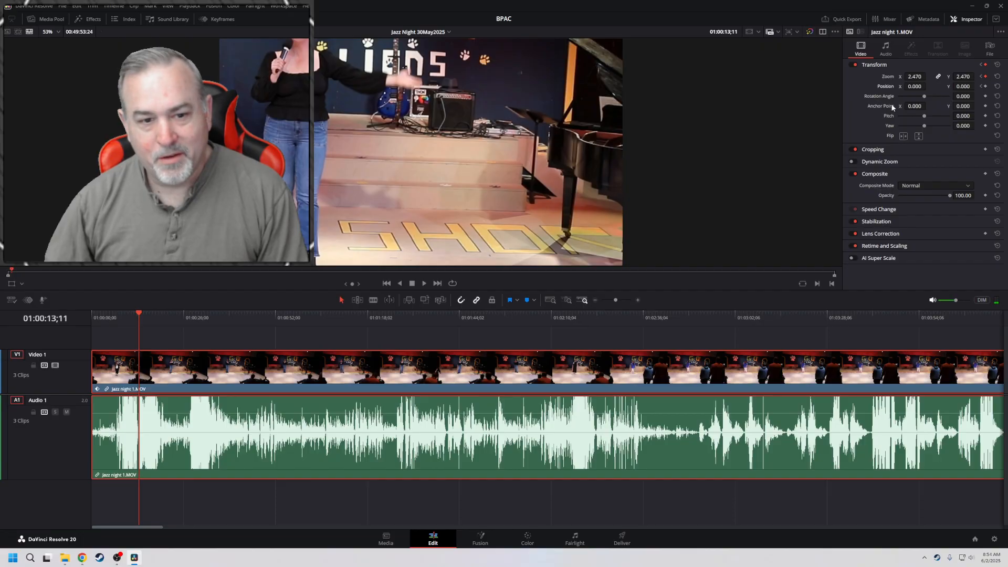
left_click(981, 78)
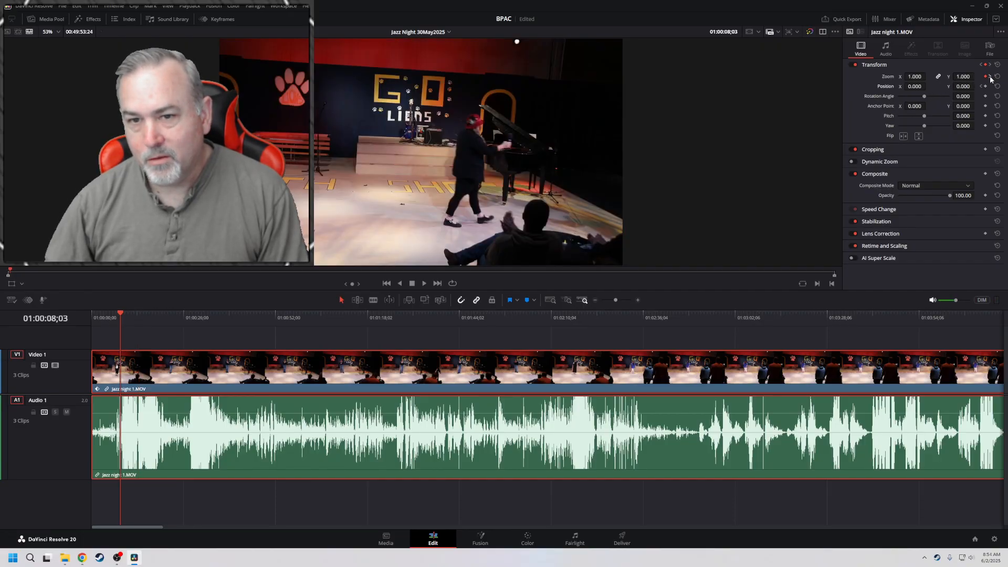
left_click(990, 78)
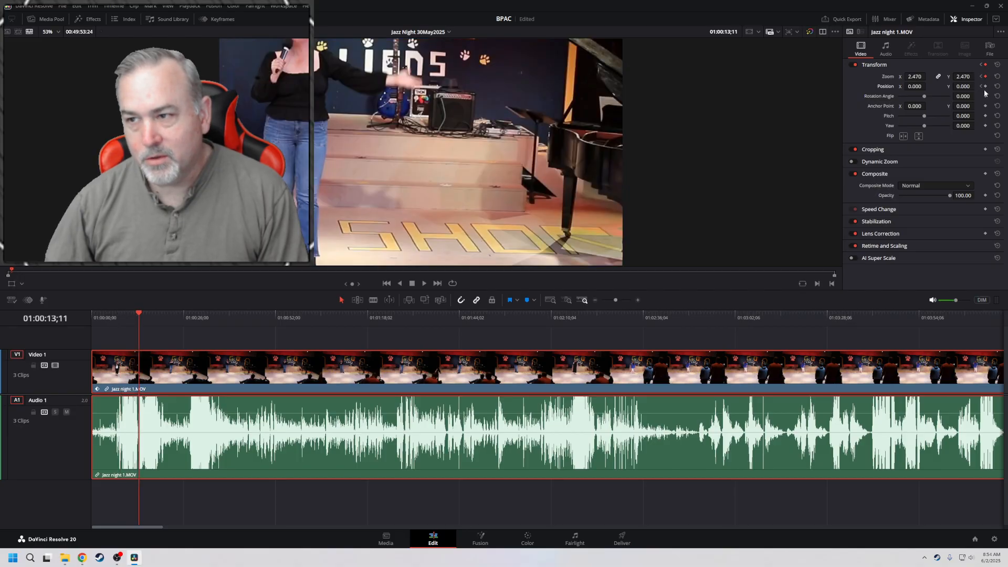
left_click_drag(963, 87, 831, 87)
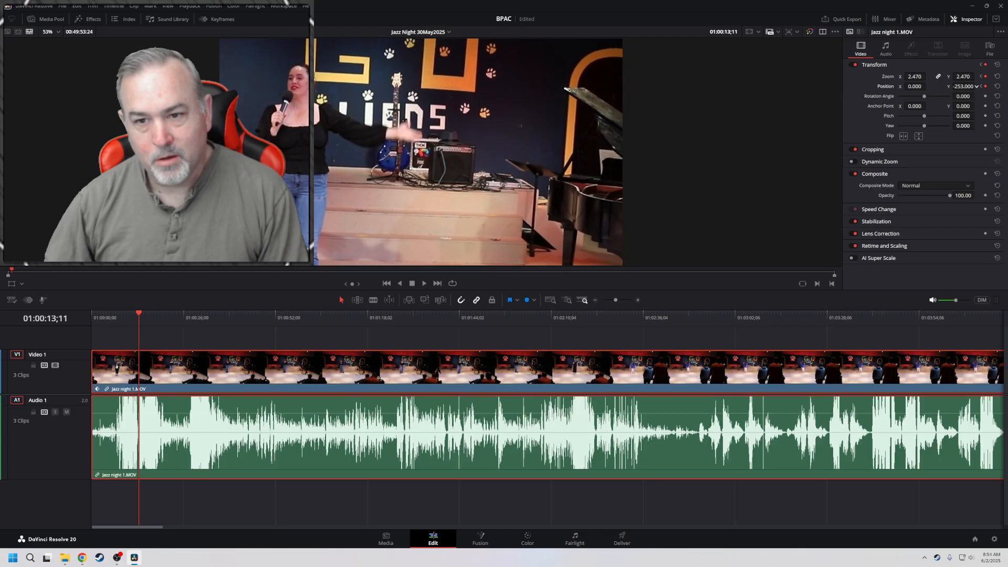
Play back the move from the 01:00:08;03 keyframe and from the start, then reset the clip's Position at 01:00:08;03
left_click(981, 77)
key("space")
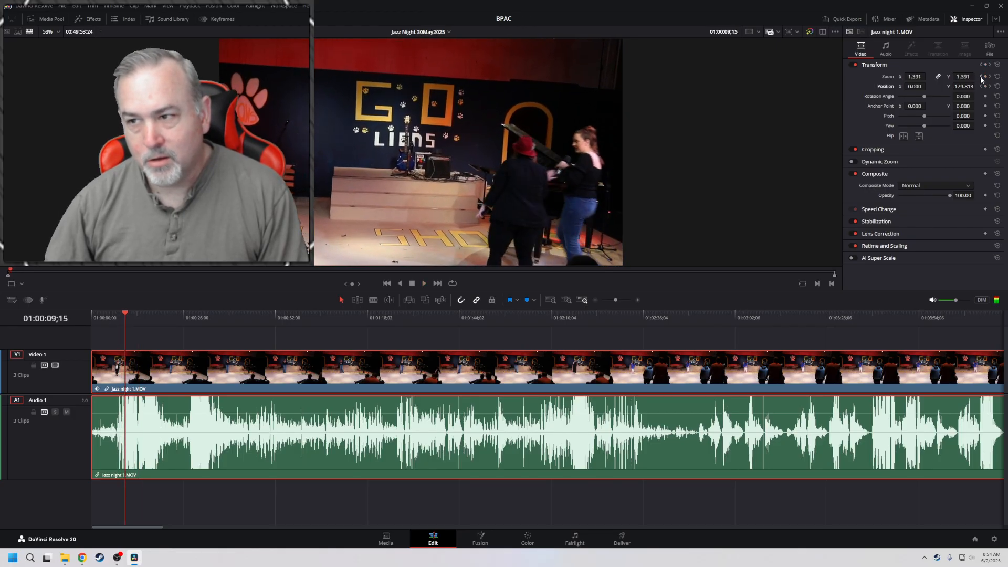
left_click(981, 77)
left_click(981, 77)
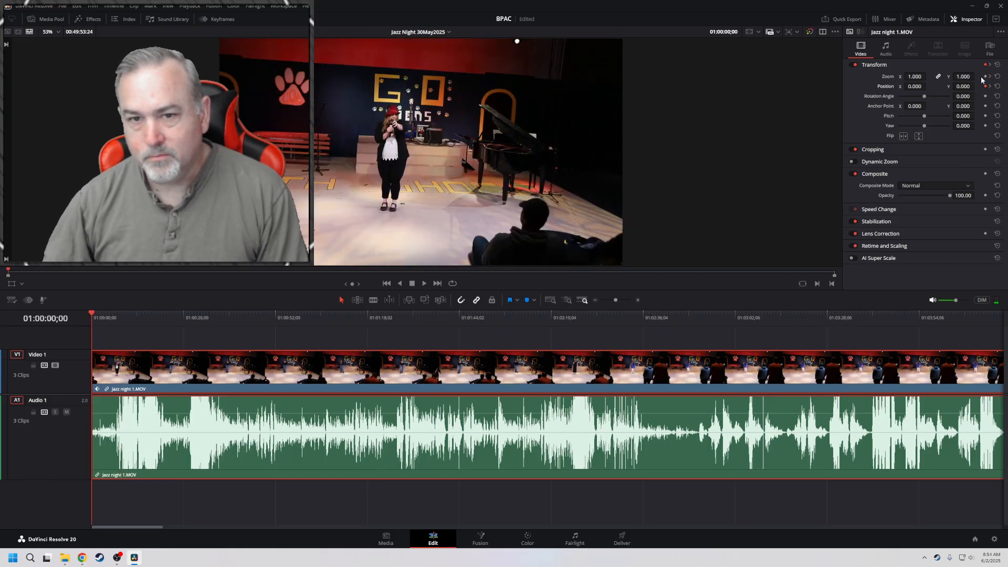
key("space")
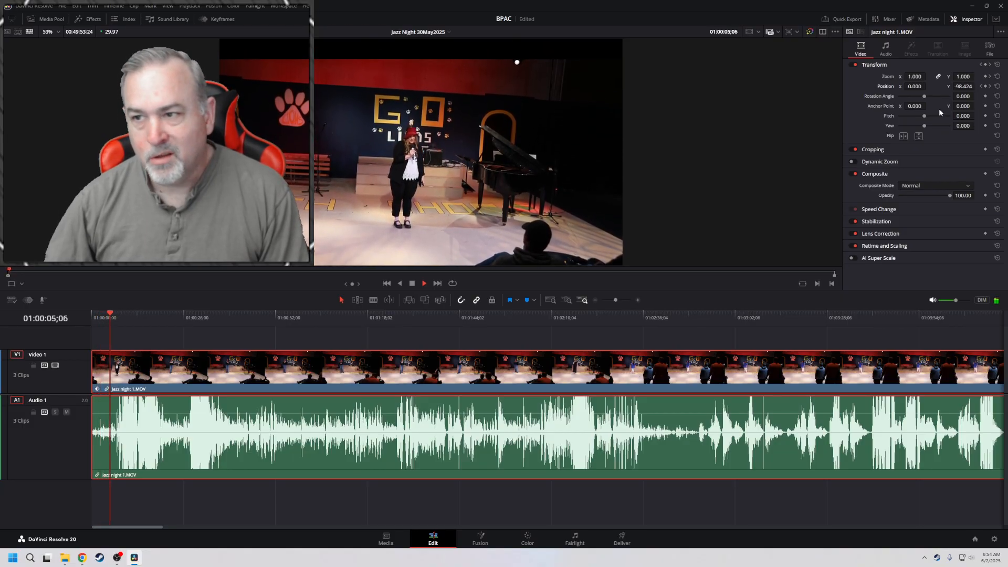
left_click(990, 77)
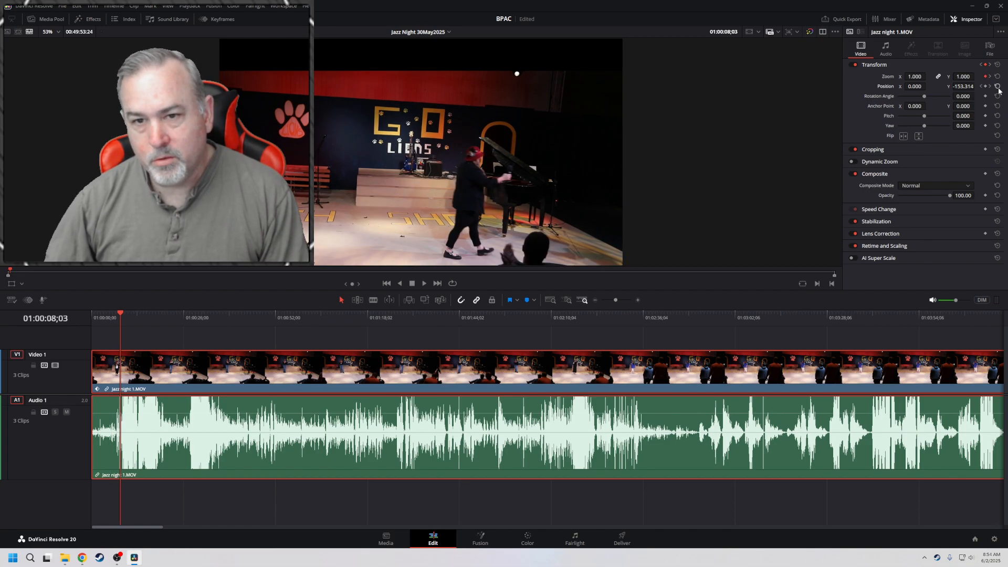
left_click(997, 87)
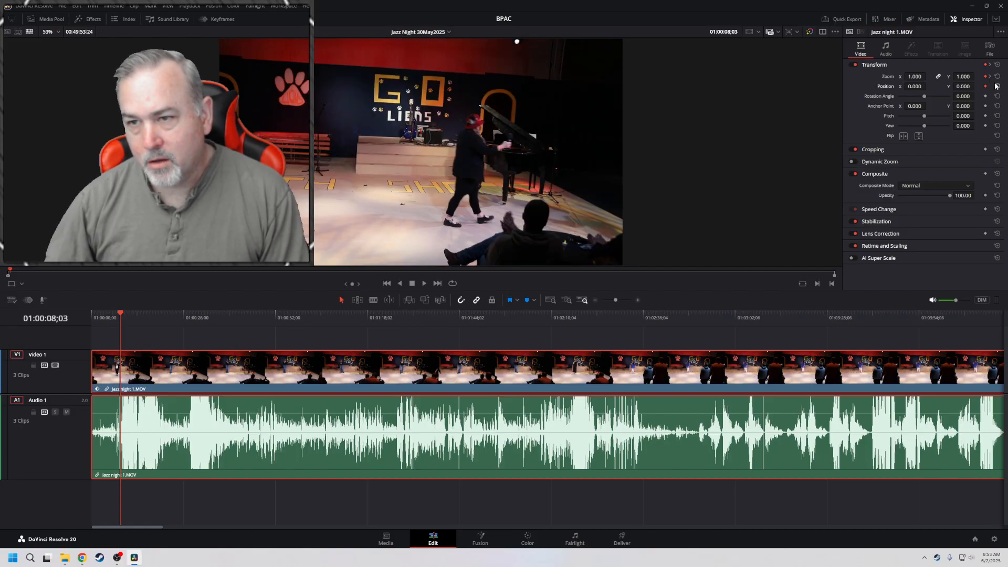
Preview the zoom move and set the Jazz night 1 clip's Position Y to -213.000 at the 01:00:13;11 keyframe
key("space")
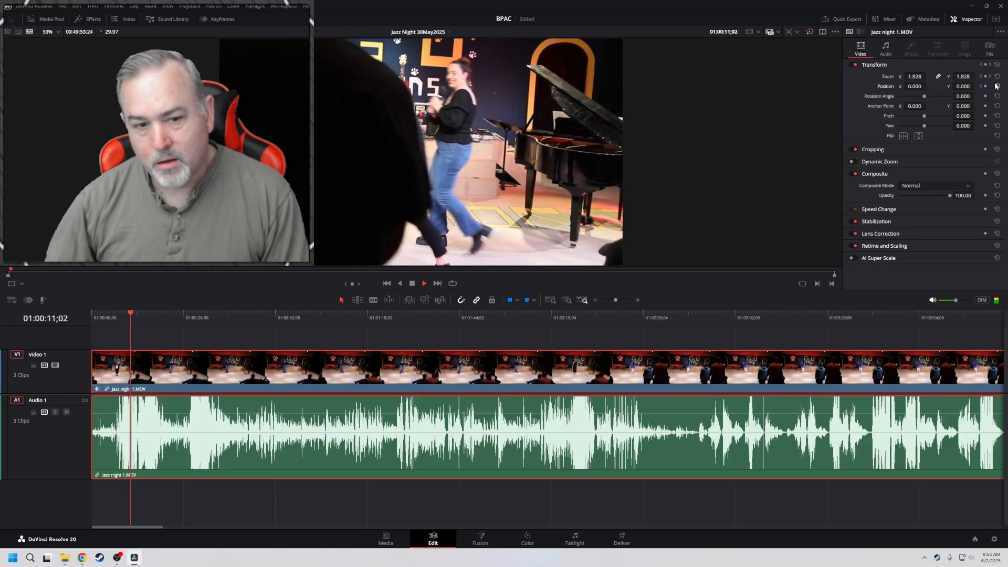
key("space")
left_click(991, 77)
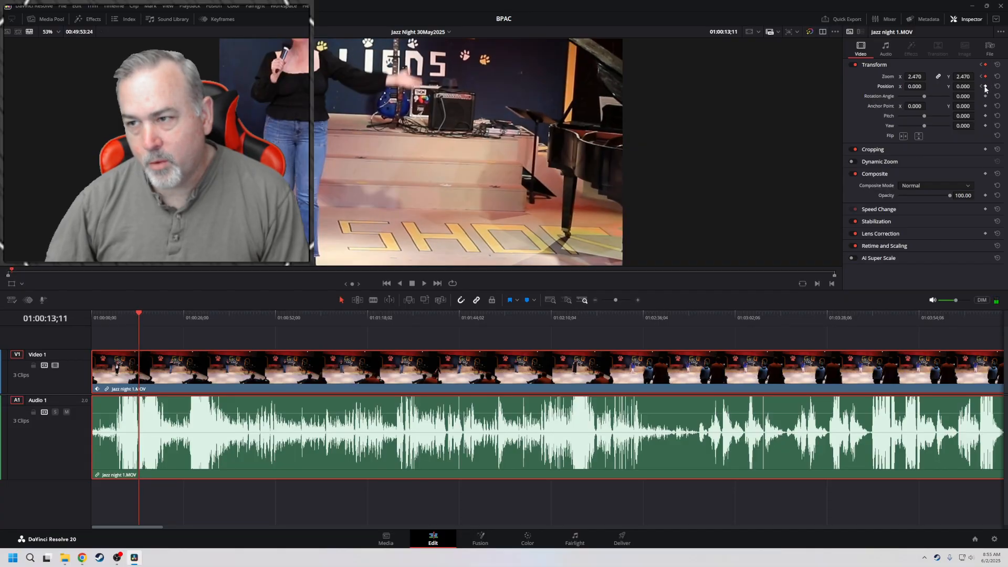
mouse_move(973, 87)
left_mouse_down()
mouse_move(935, 86)
mouse_move(965, 88)
left_mouse_up()
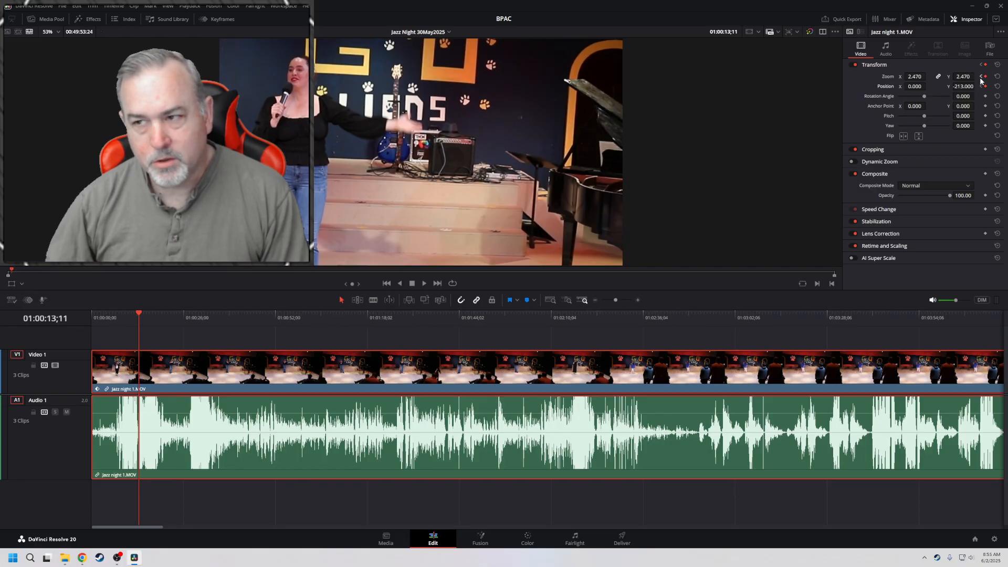
Play the timeline from the start to 01:00:42;01, raising the monitoring volume to -4.6 dB during playback
left_click(981, 77)
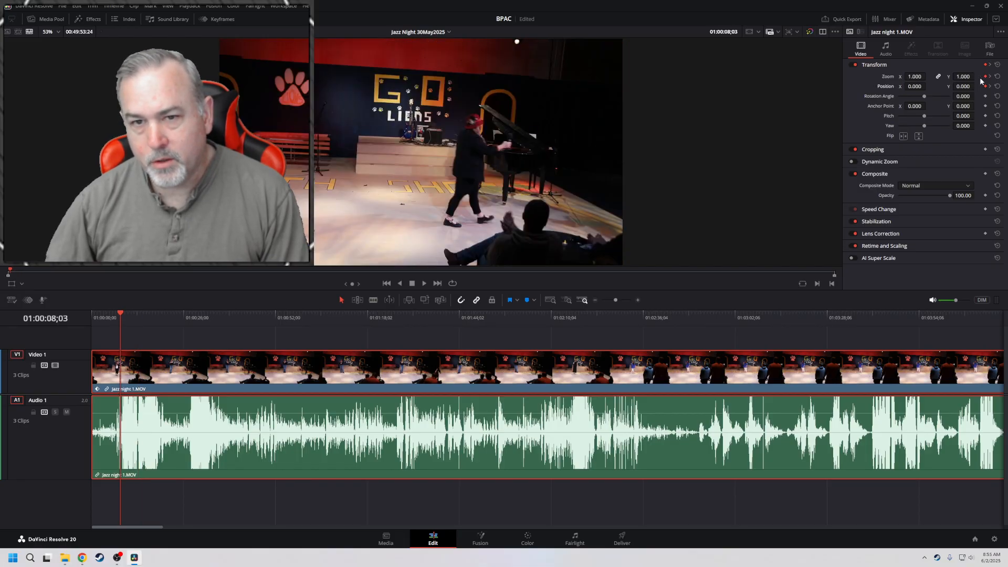
key("Home")
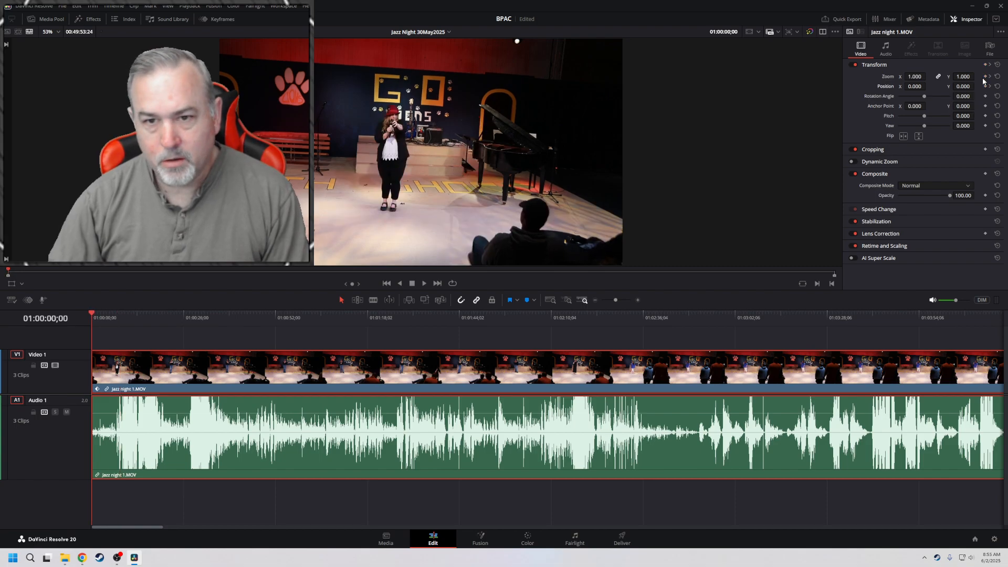
key("space")
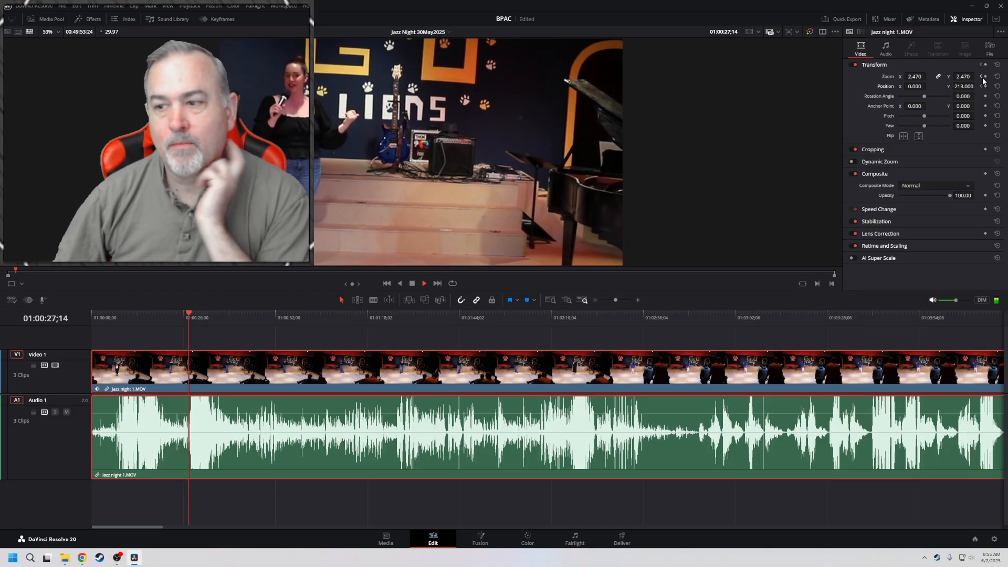
left_click_drag(956, 301, 964, 301)
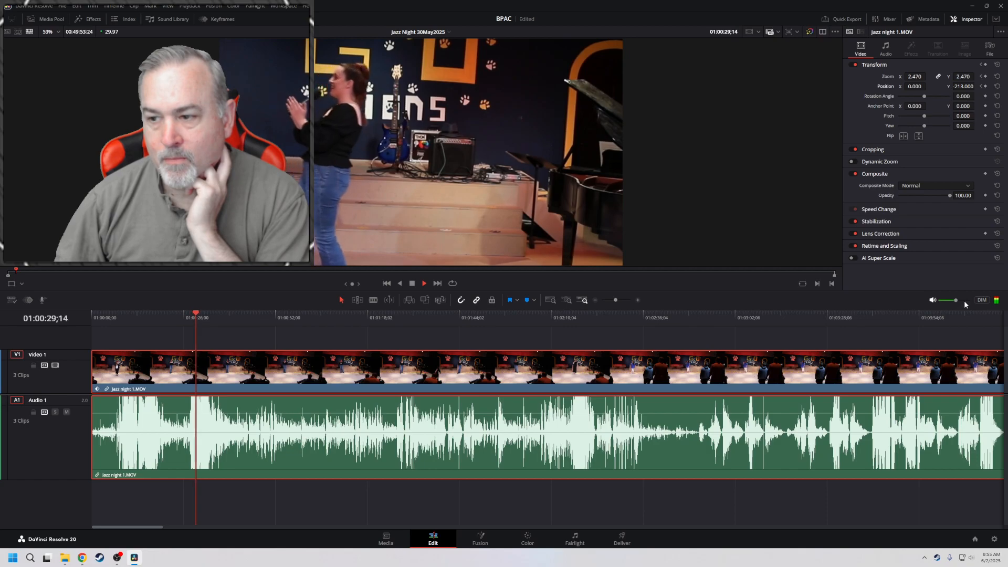
mouse_move(965, 300)
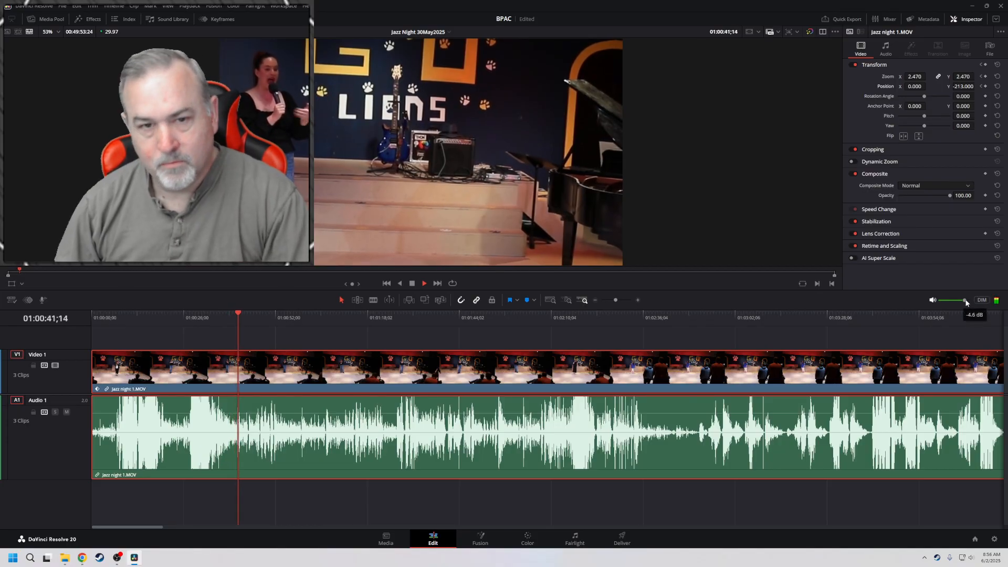
key("space")
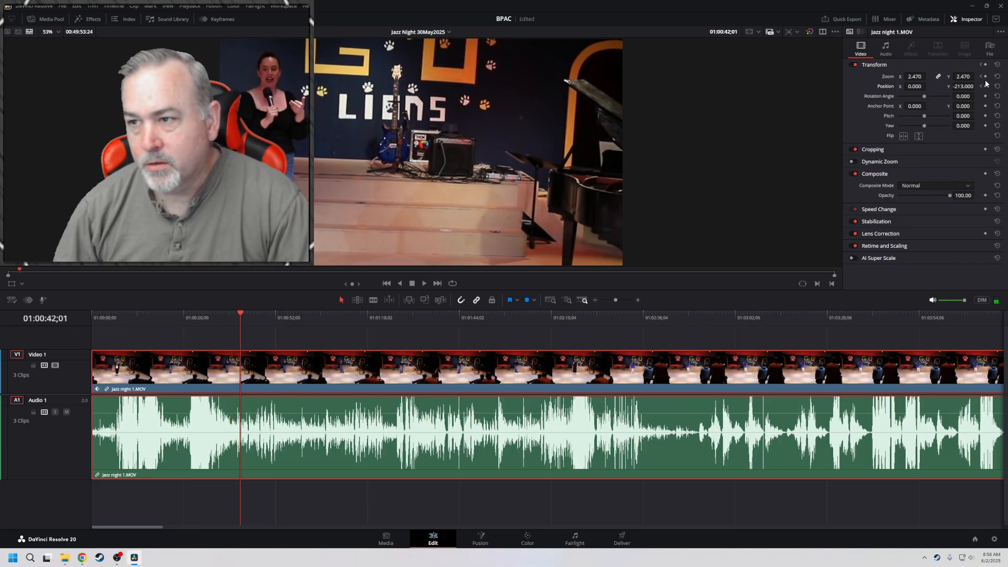
Set the clip's Position X to 248.000 at 01:00:42;01 and play the pan from the previous Position keyframe
left_click_drag(917, 86, 929, 85)
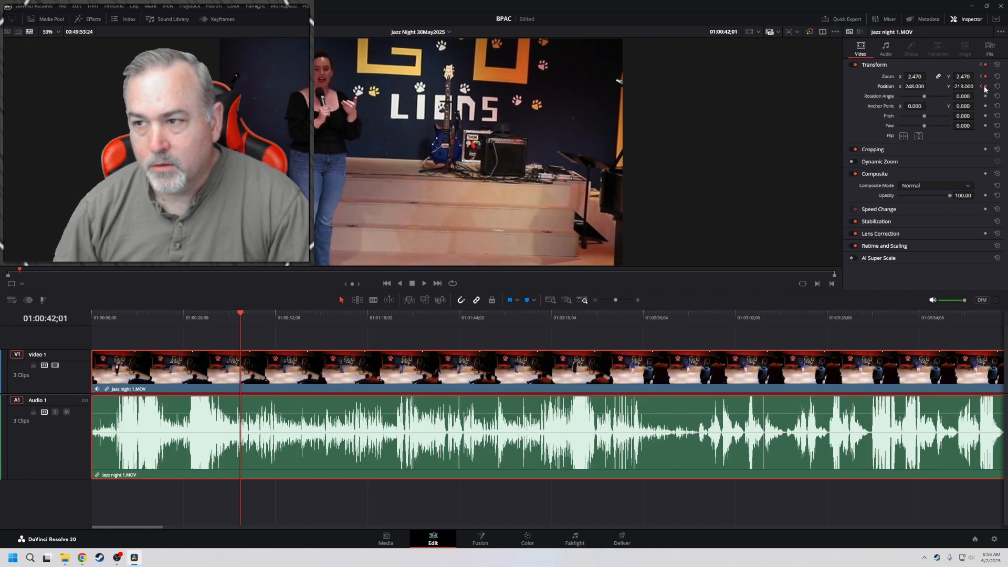
left_click(981, 86)
key("space")
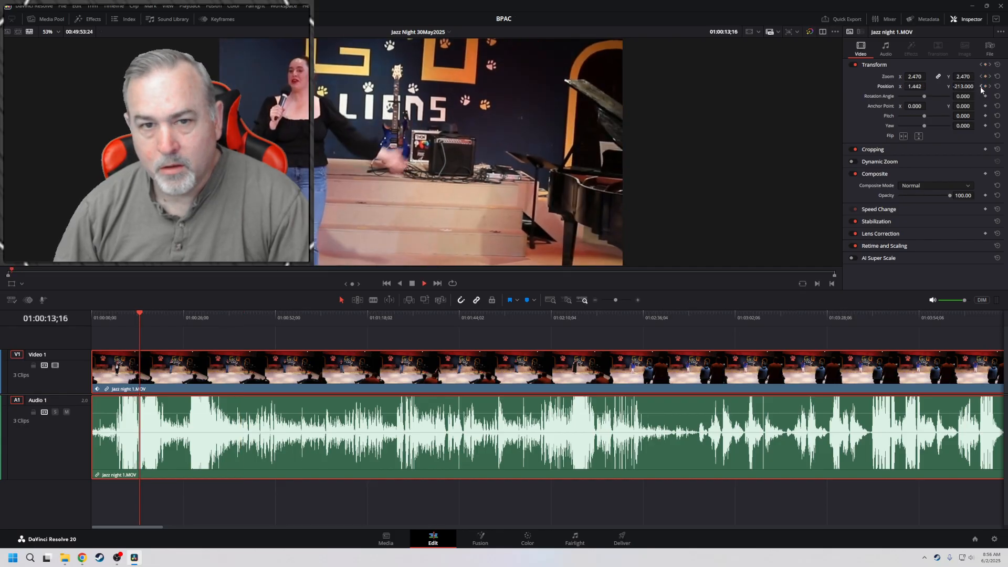
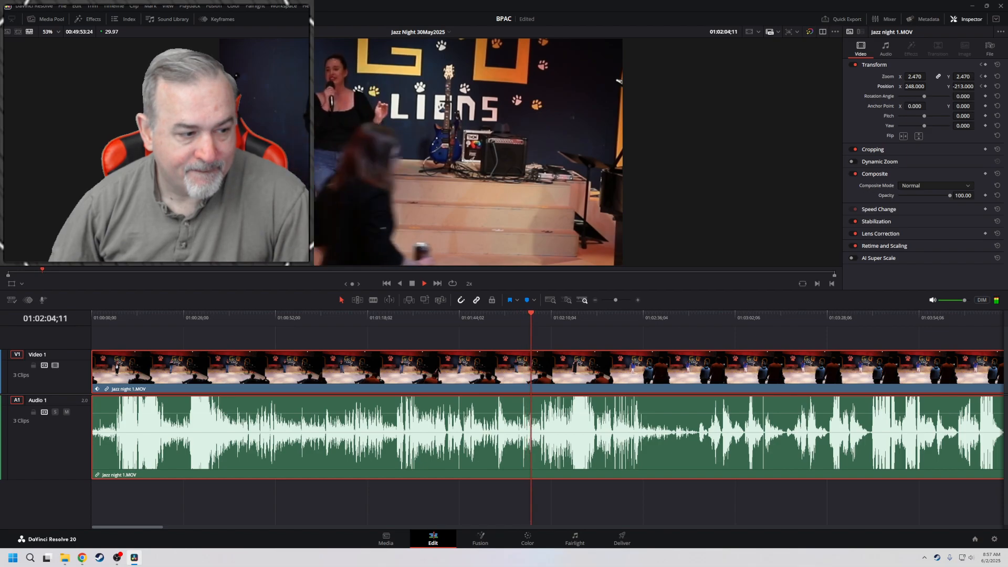
Stop playback and, at 01:02:36;07, reset the clip's Zoom and Position, then keyframe Zoom 1.750 and Position X -163.000, Y -100.000
key("alt+Tab")
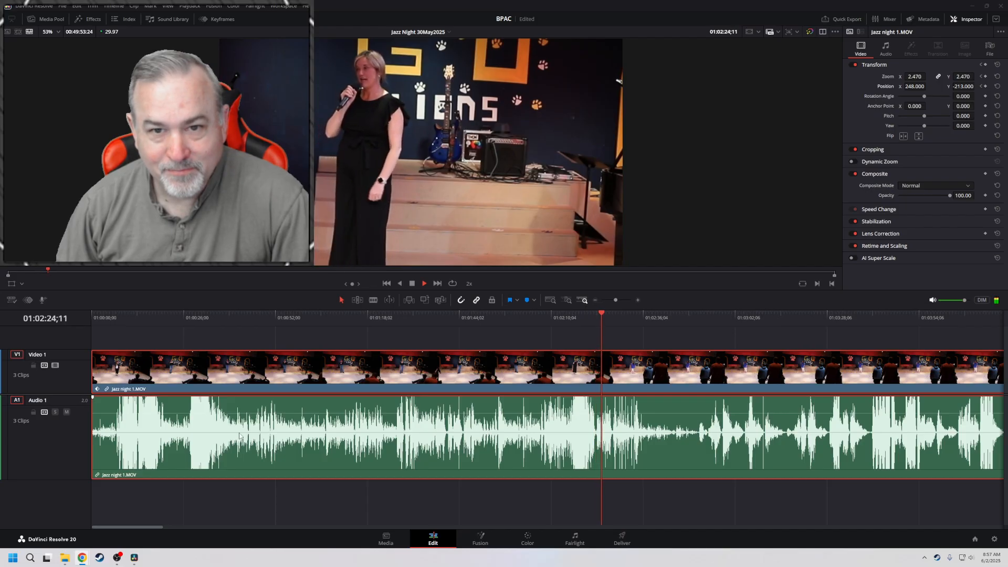
left_click(412, 284)
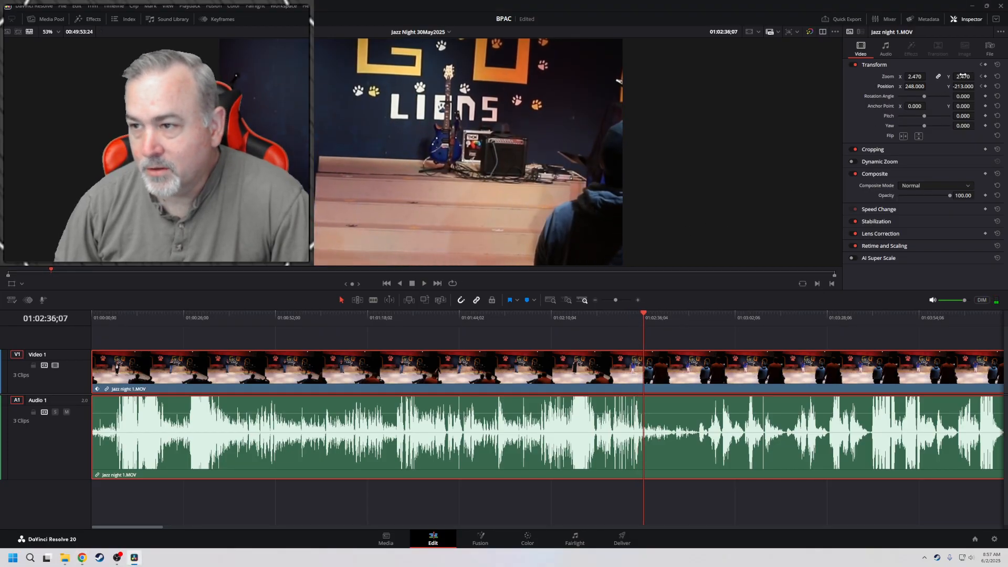
left_click(999, 77)
left_click(999, 86)
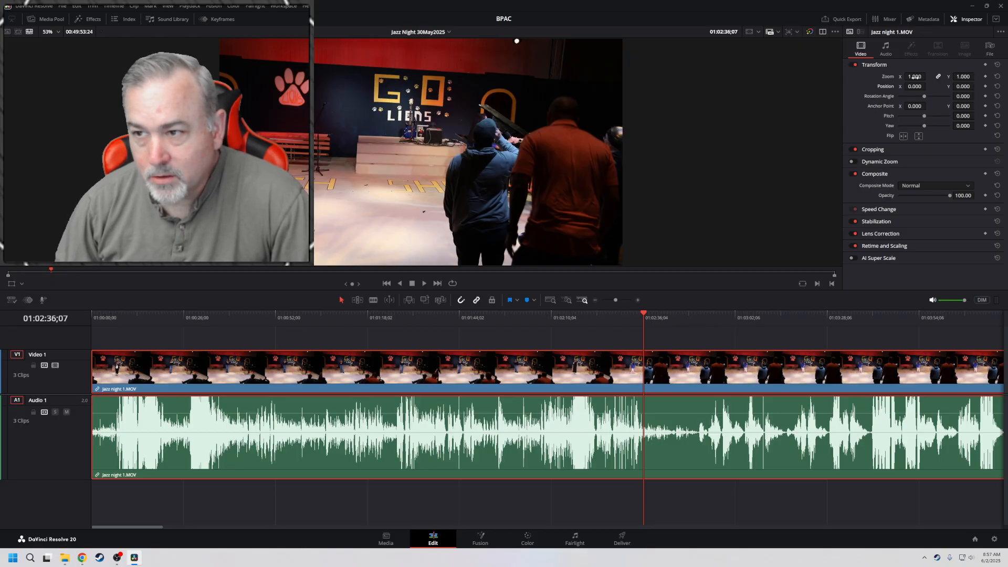
mouse_move(915, 76)
left_mouse_down()
mouse_move(977, 86)
mouse_move(906, 86)
left_mouse_up()
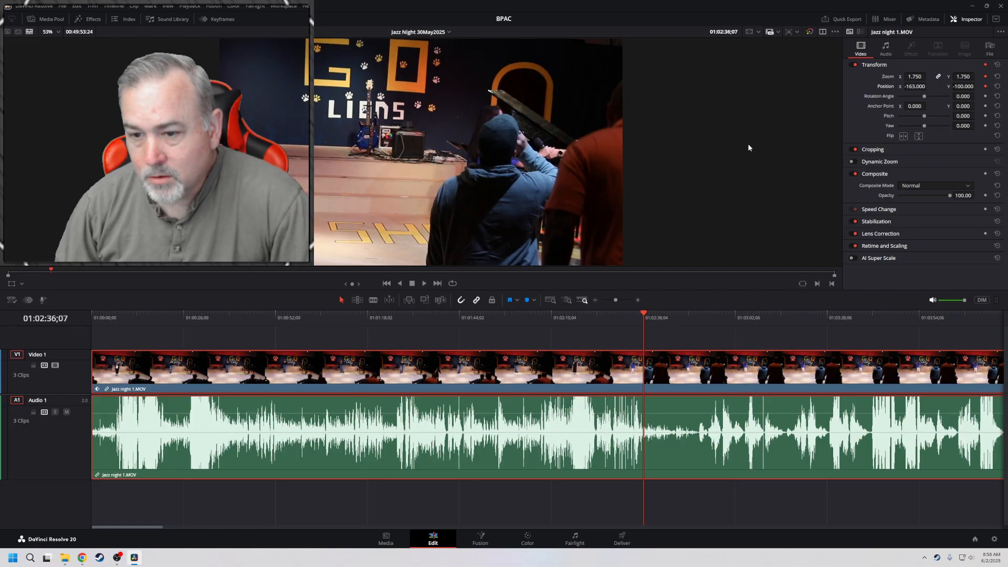
Play the timeline from its start to 01:00:37;15 at increasing speed to review the framing of the performers
key("j")
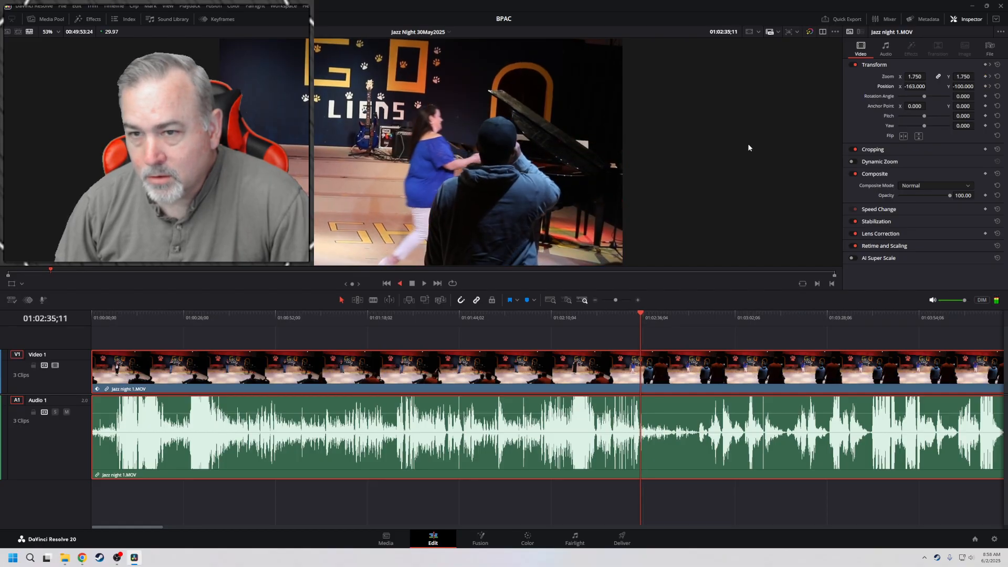
key("Home")
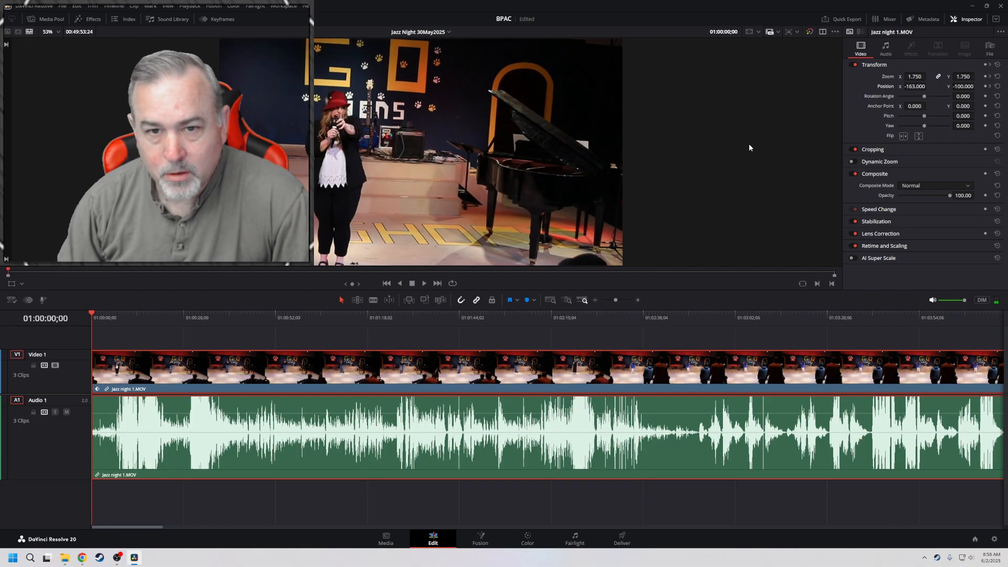
key("l")
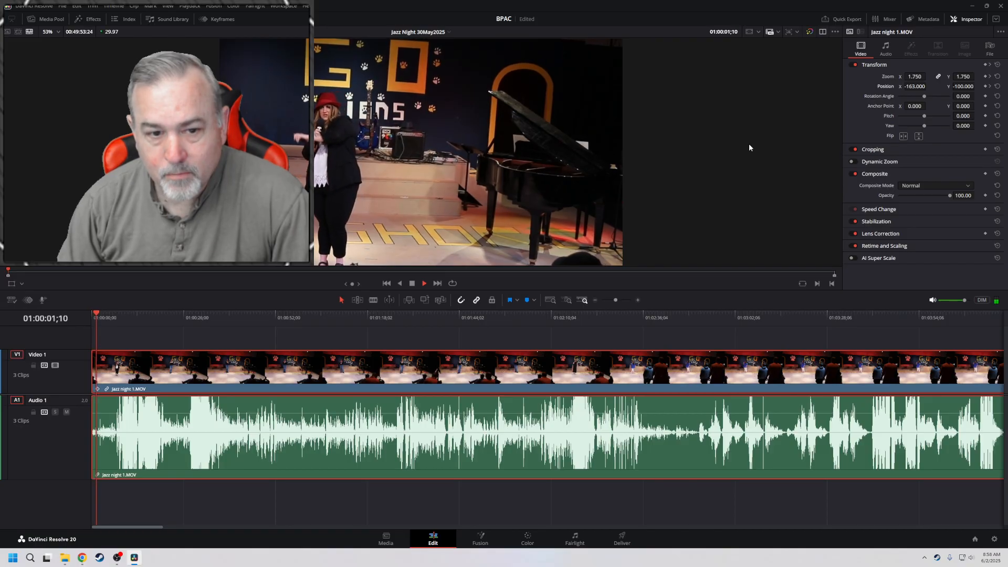
key("l")
key("l")
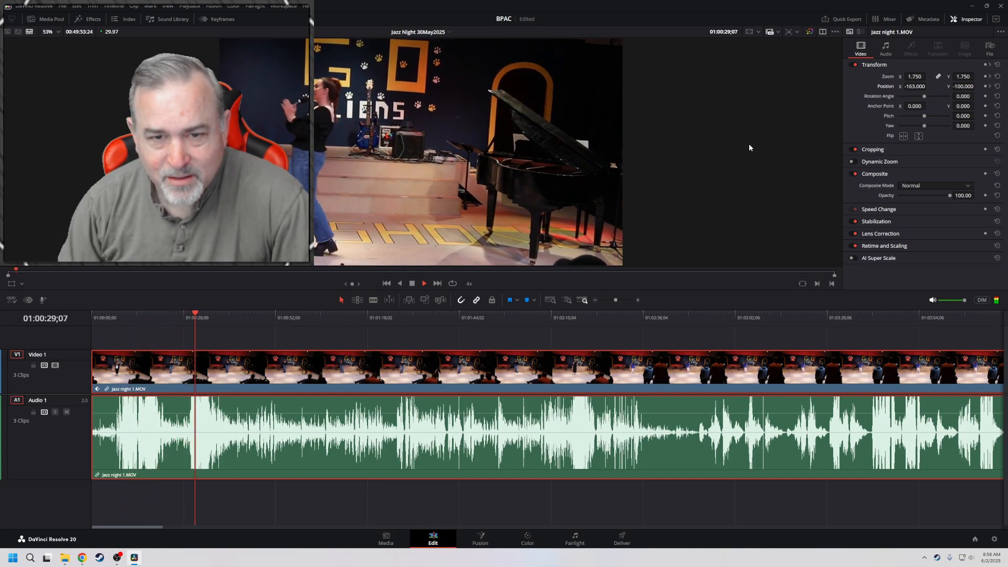
key("j")
key("k")
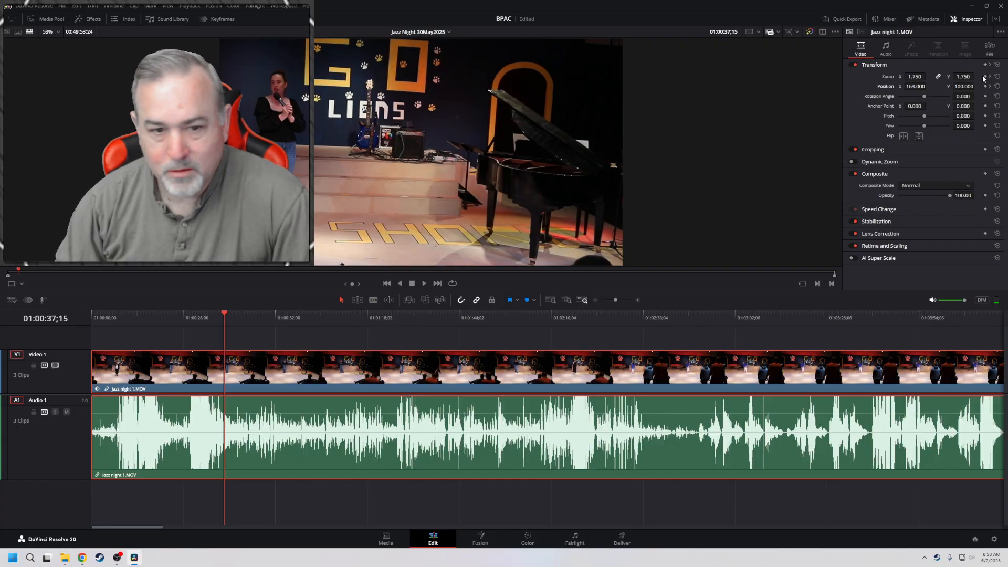
Add Zoom and Position keyframes at the timeline start and play on to 01:00:13;28, keyframing both values there too
key("Home")
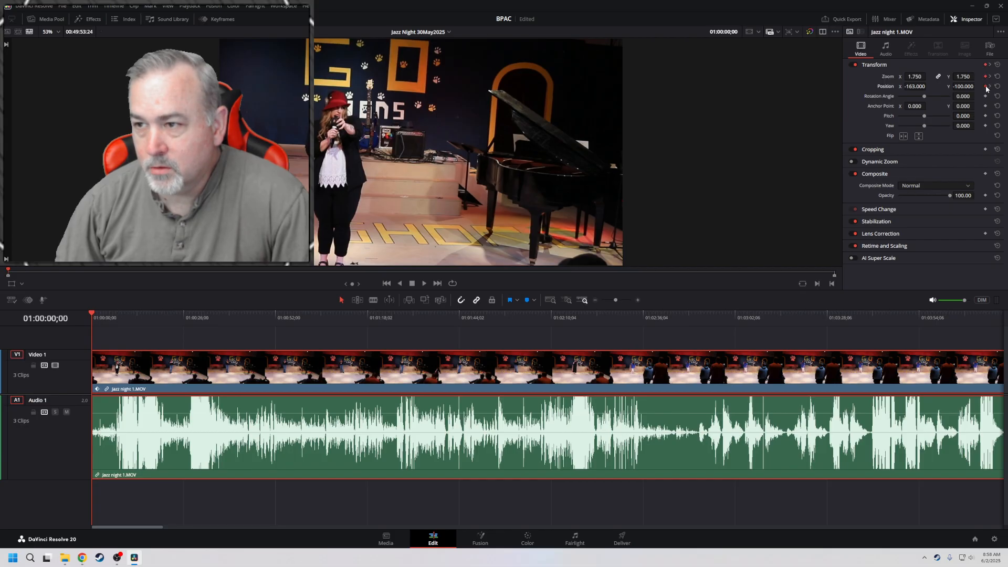
key("l")
key("l")
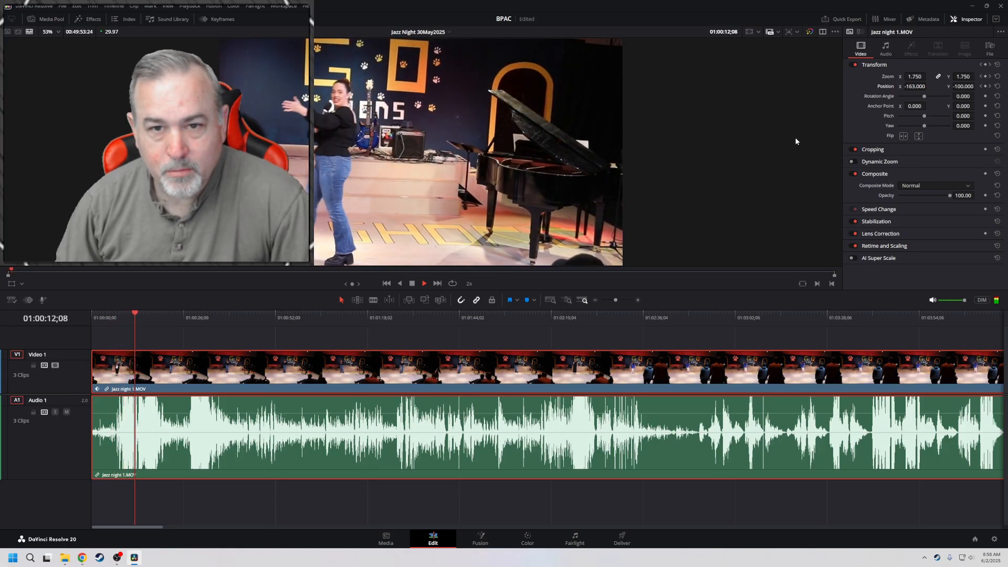
key("space")
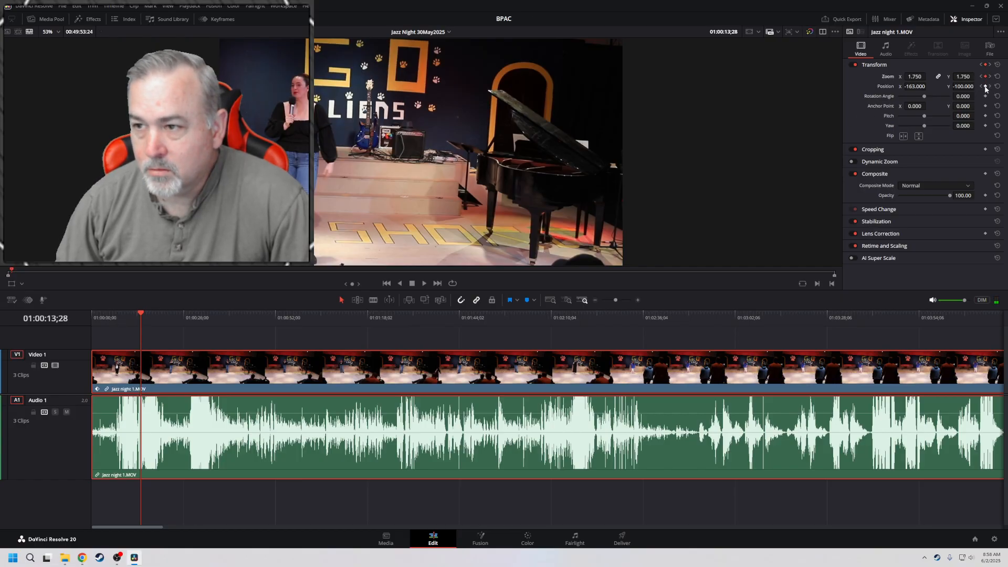
Play to 01:00:21;19 and keyframe Zoom at 3.150 with Position X 377.000 and Y -440.000
key("l")
key("l")
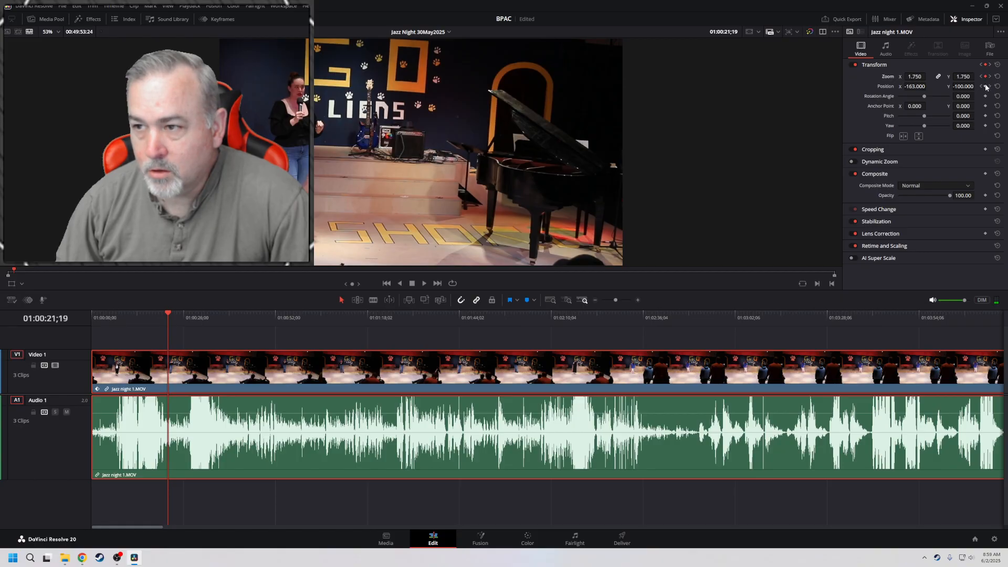
mouse_move(918, 78)
left_mouse_down()
mouse_move(964, 88)
mouse_move(928, 86)
left_mouse_up()
Play the framing from 01:00:21;19 to 01:01:15;11 and return to the previous Position keyframe
key("space")
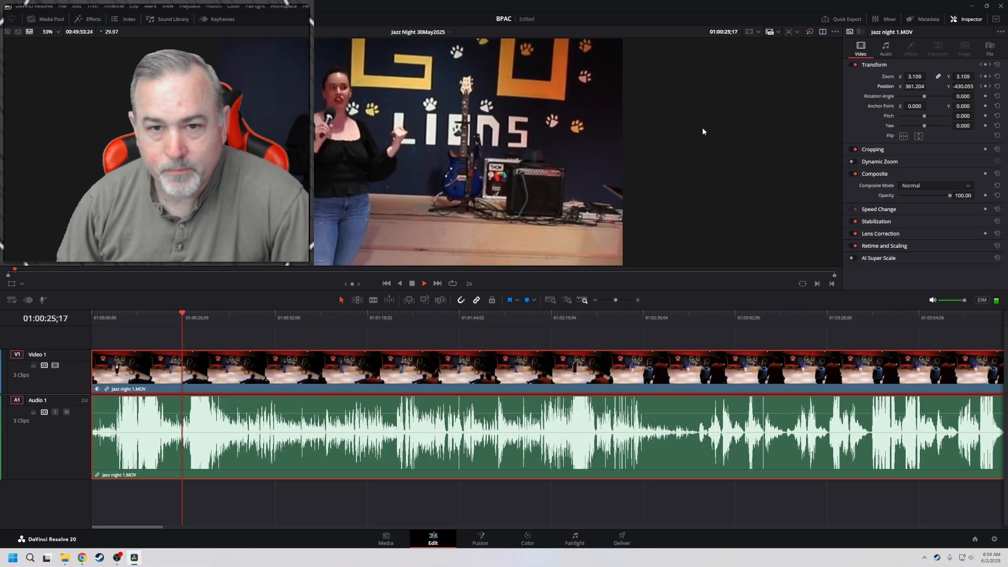
key("l")
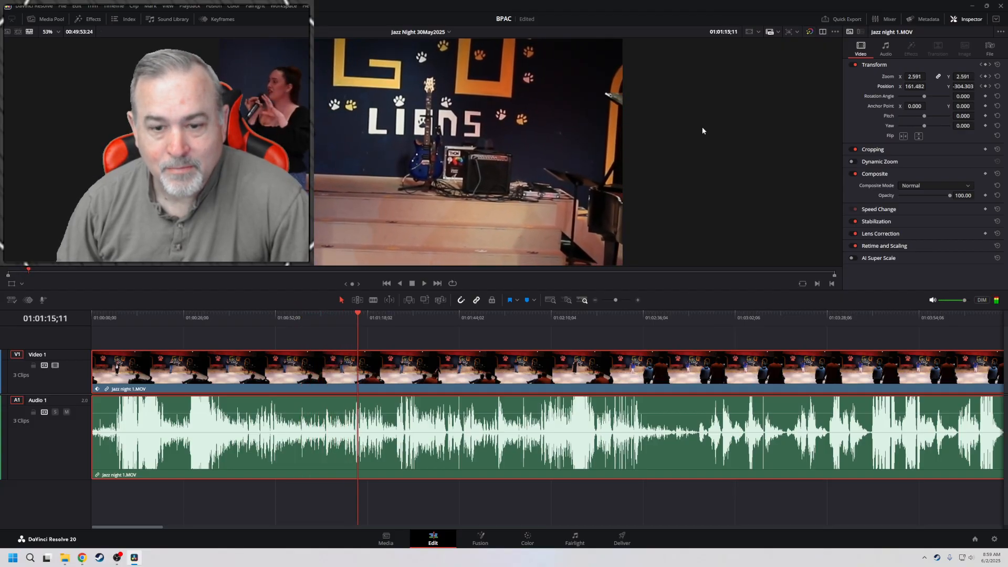
key("space")
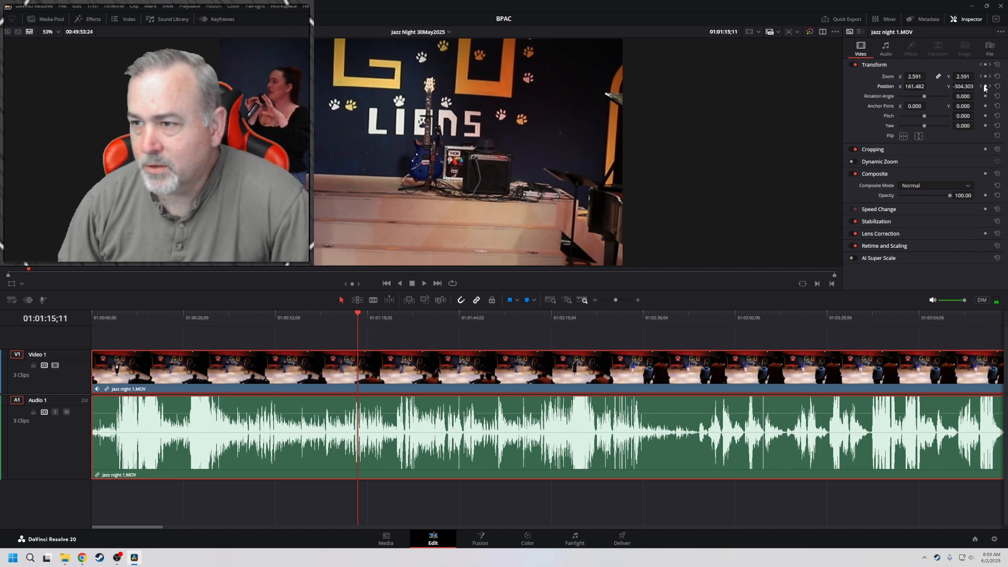
left_click(981, 87)
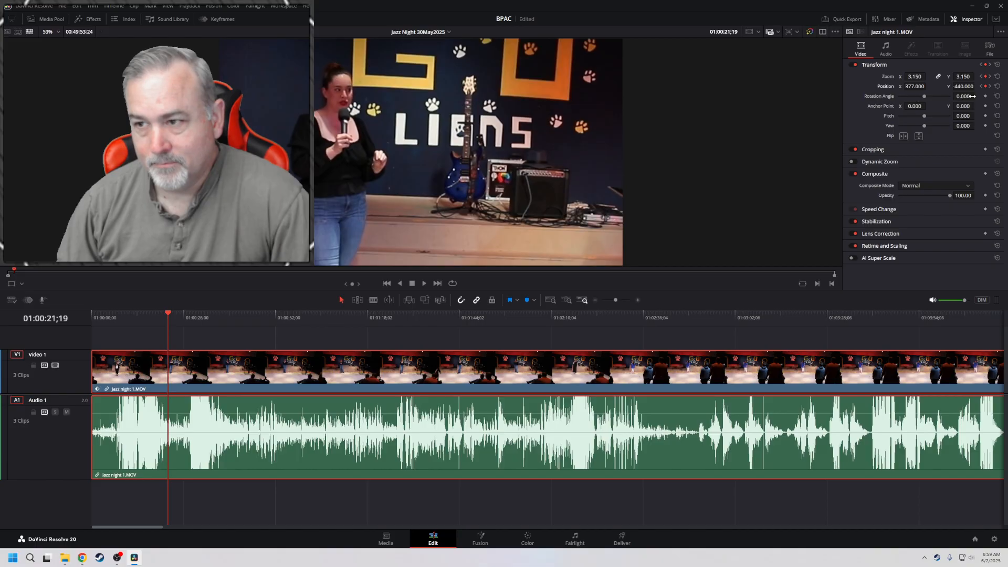
Delete the clip's Position and Zoom keyframes at 01:02:36;07
left_click(990, 87)
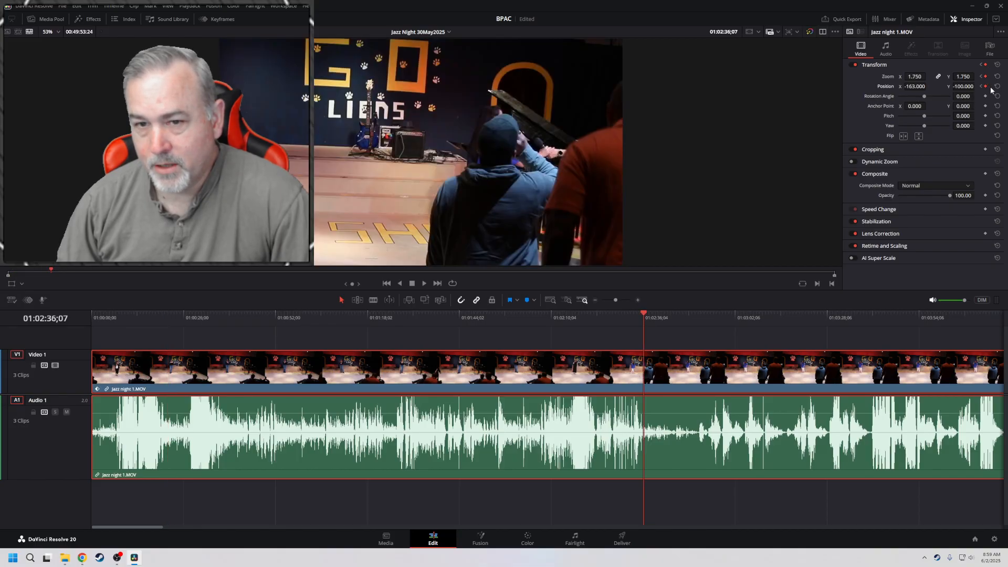
left_click(987, 87)
left_click(986, 78)
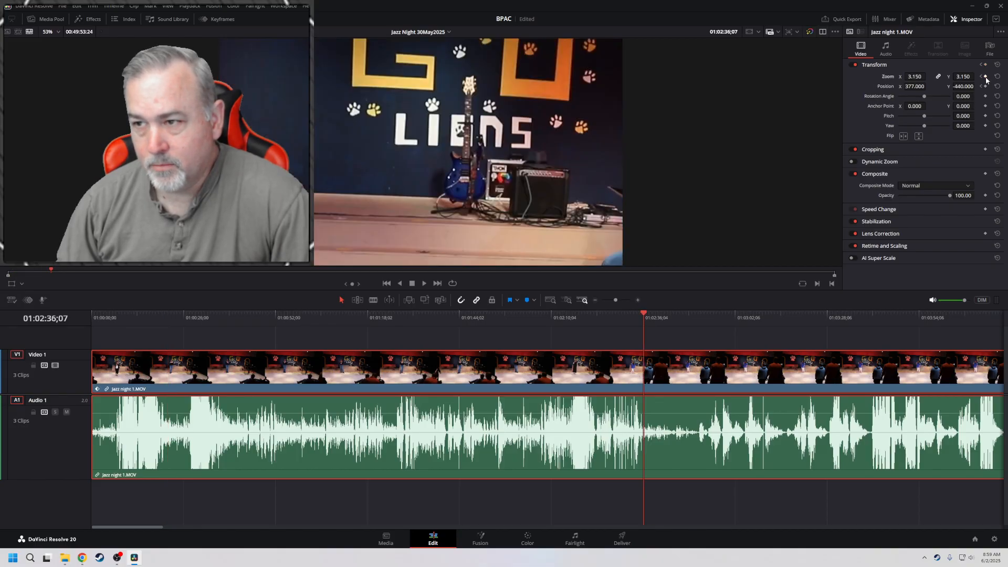
Play through from the 01:00:21;19 keyframe, step back to 01:02:27;17 and add Zoom and Position keyframes there
left_click(981, 78)
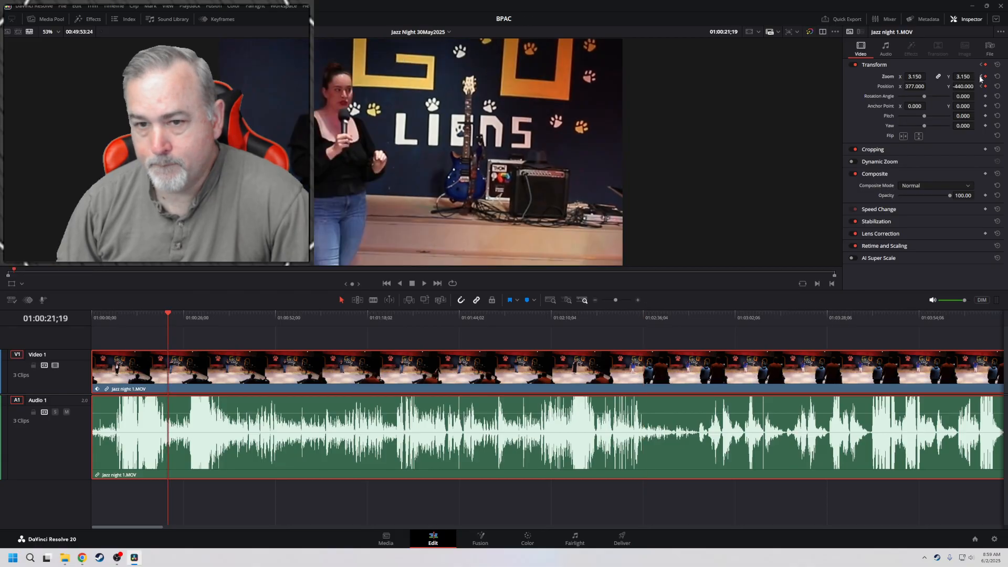
key("l")
key("l")
key("l")
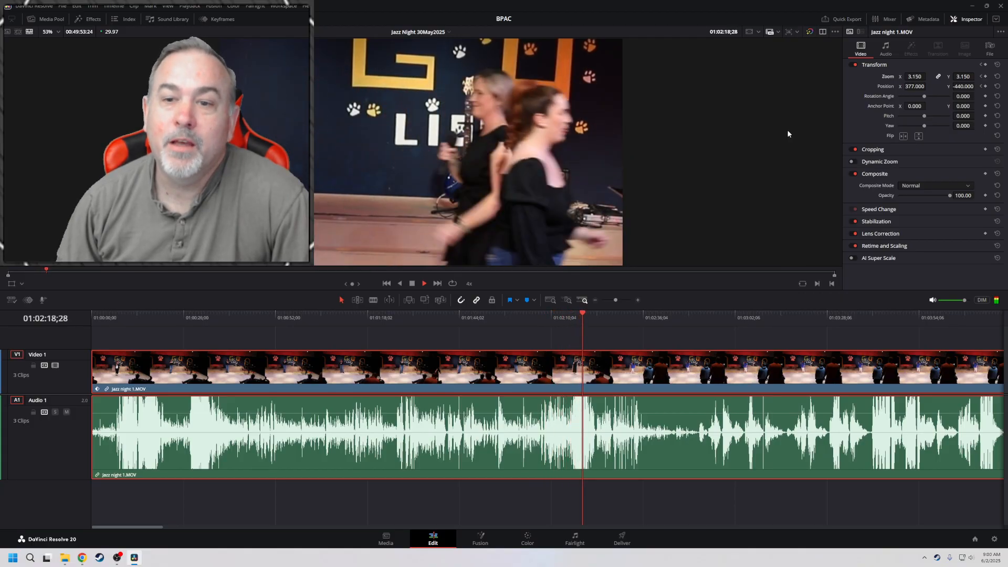
key("space")
key("l")
key("l")
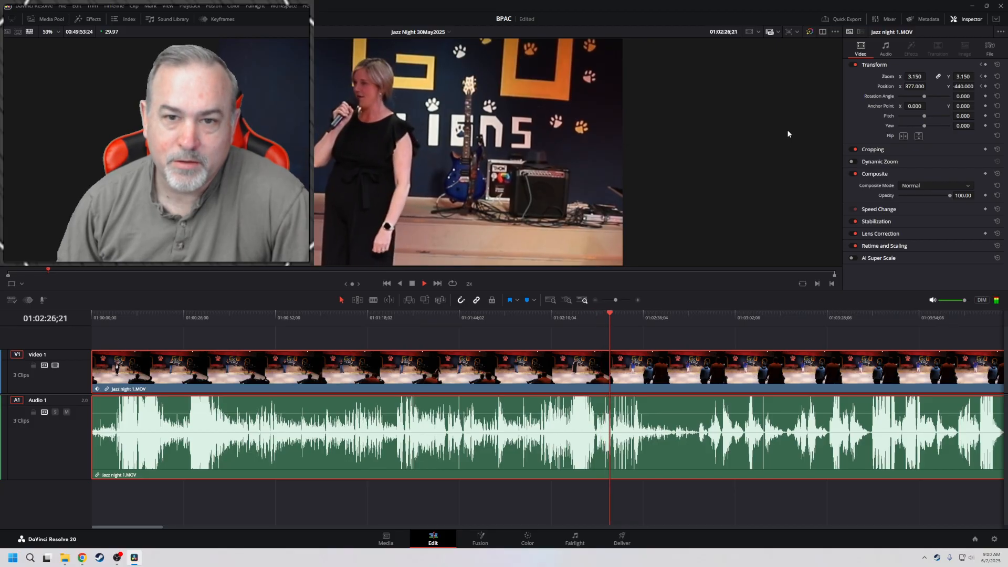
key("space")
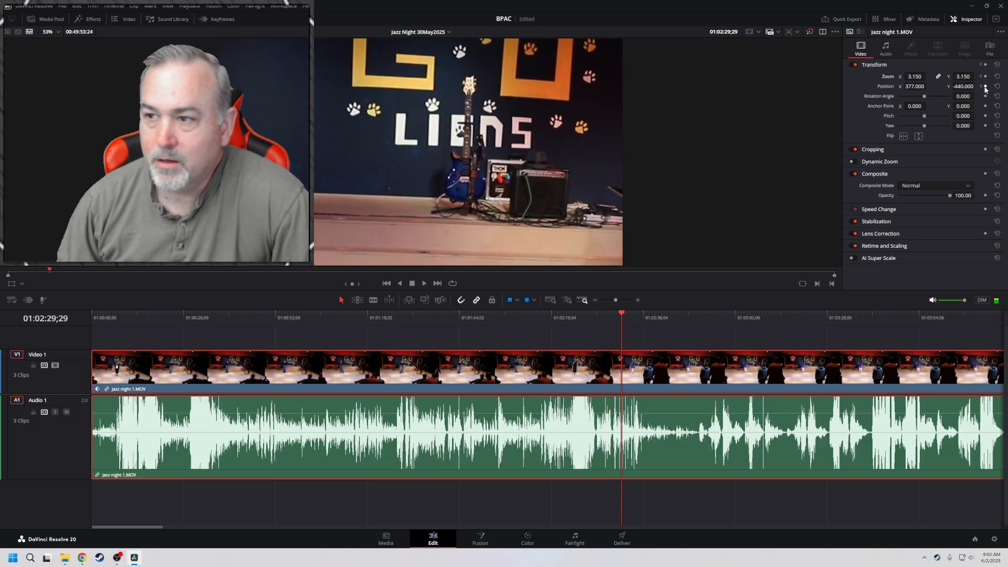
key("j")
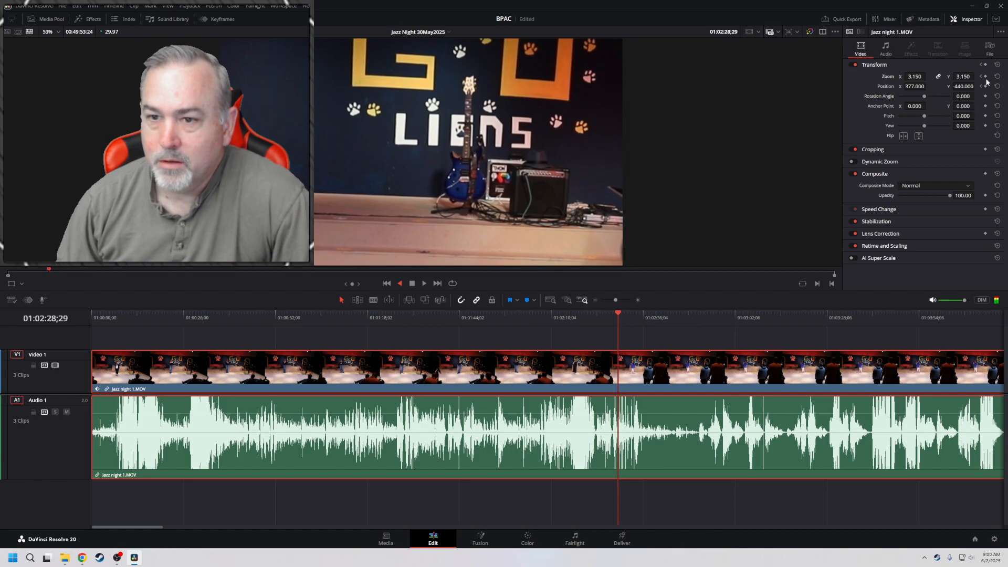
key("space")
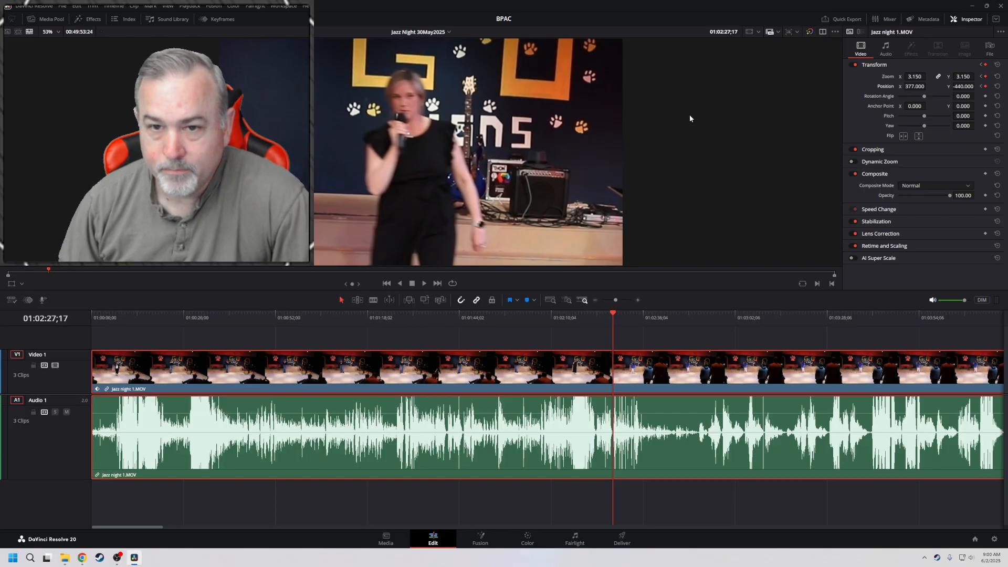
Play to 01:02:38;00 and keyframe the clip's Zoom at 2.440 and Position Y at -220.000
key("space")
key("l")
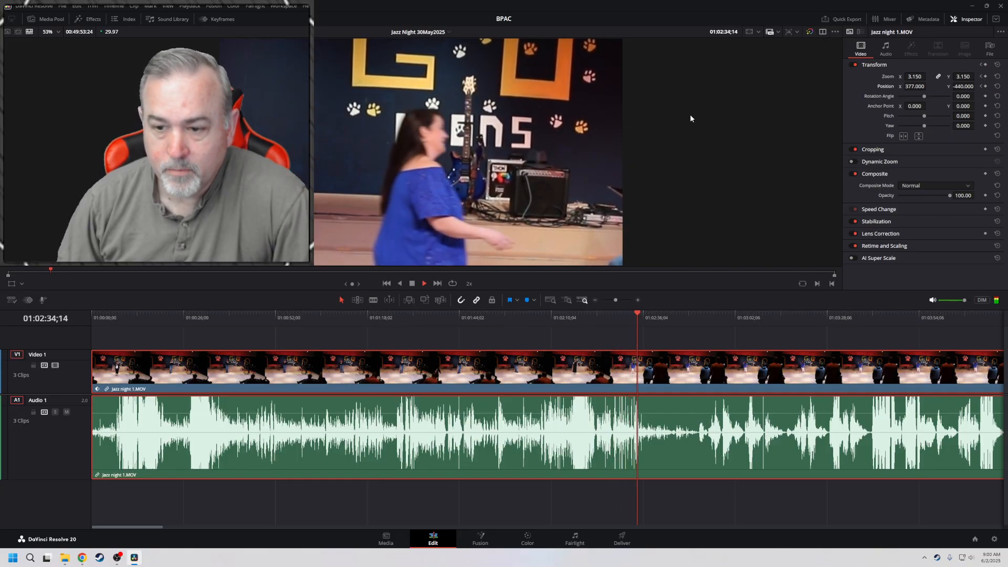
key("space")
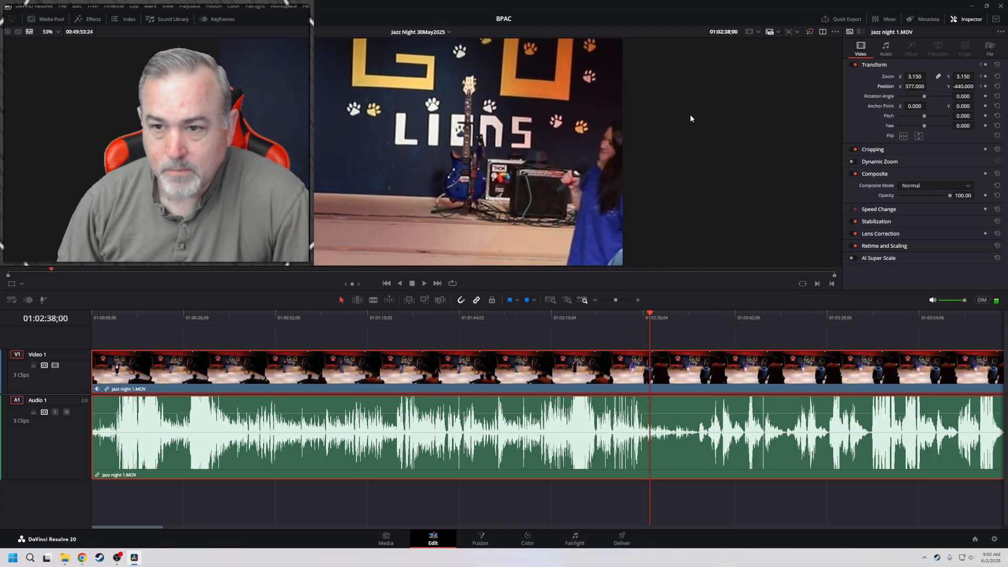
left_click(985, 76)
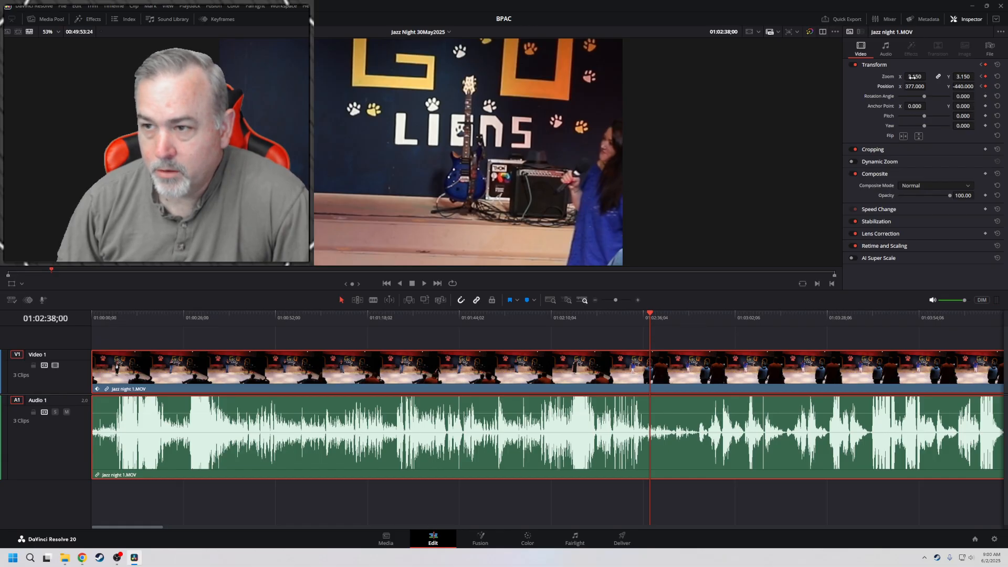
left_click_drag(915, 77, 882, 77)
left_click_drag(961, 88, 977, 87)
Play to 01:02:49;05 and widen the framing with keyframed Zoom 1.520 and Position Y -112.000
key("space")
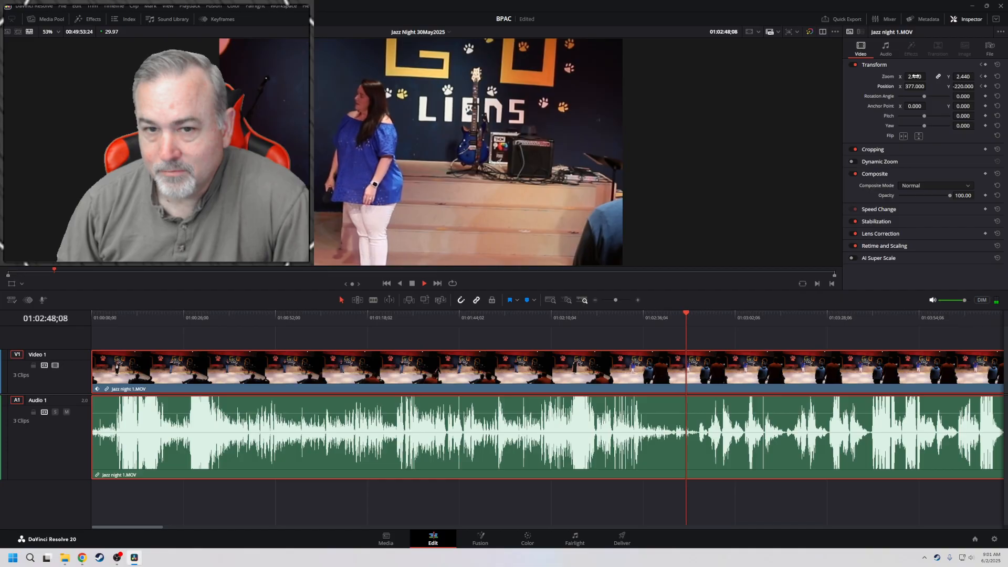
key("space")
left_click_drag(915, 76, 866, 77)
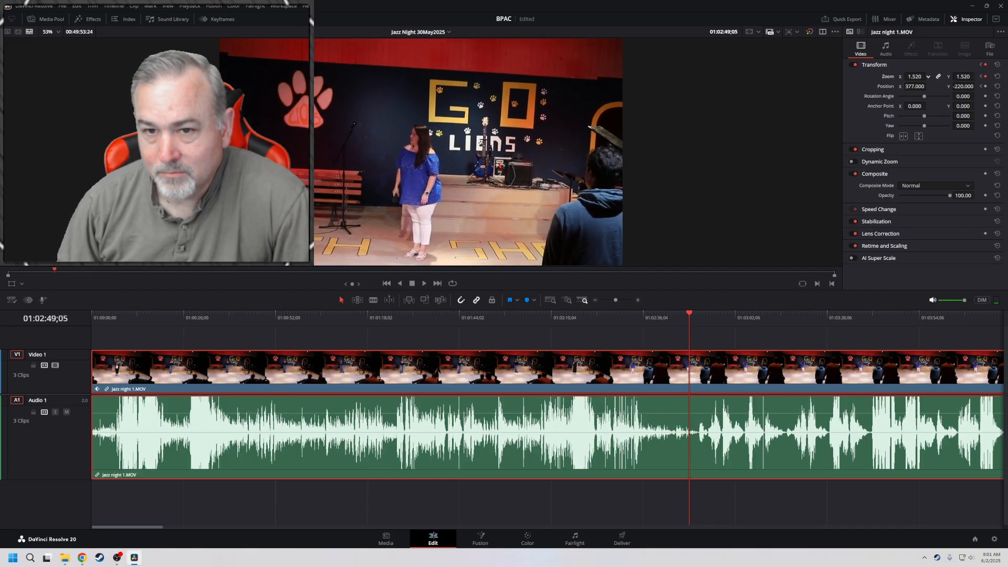
mouse_move(966, 85)
left_mouse_down()
mouse_move(976, 86)
mouse_move(966, 87)
left_mouse_up()
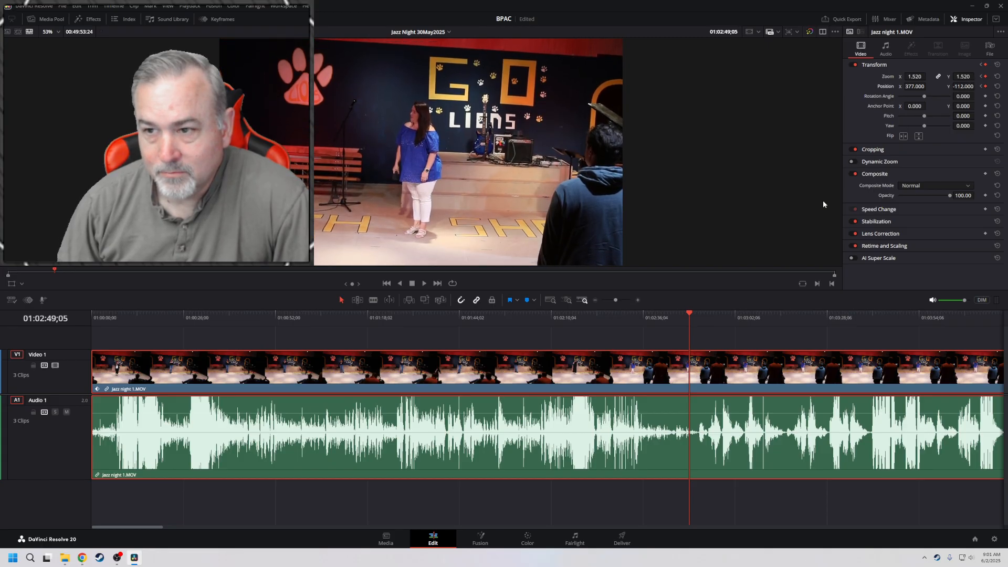
Review the framing change from its preceding keyframe and play on to 01:04:04;10, adding Zoom and Position keyframes there
left_click(982, 77)
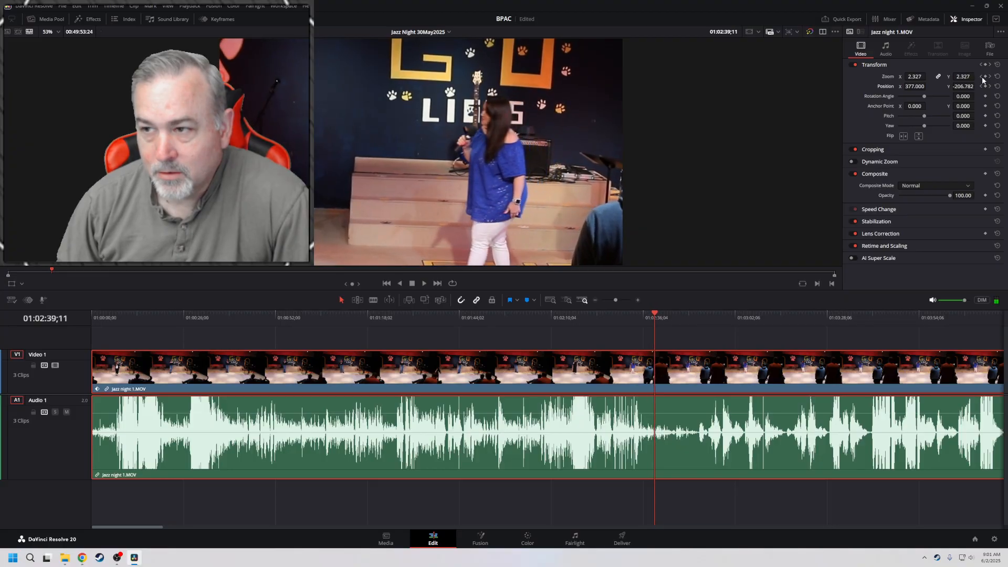
left_click(982, 77)
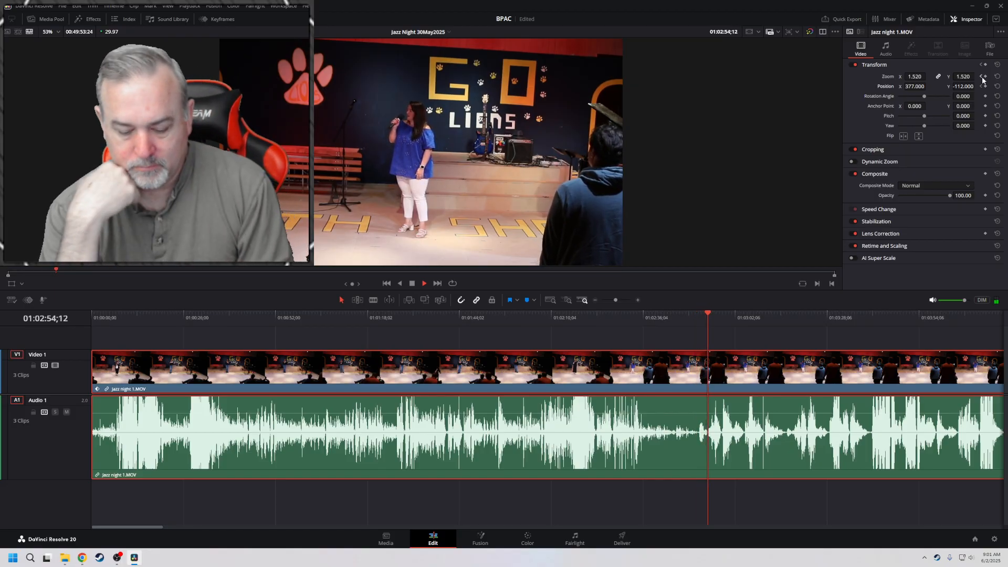
key("l")
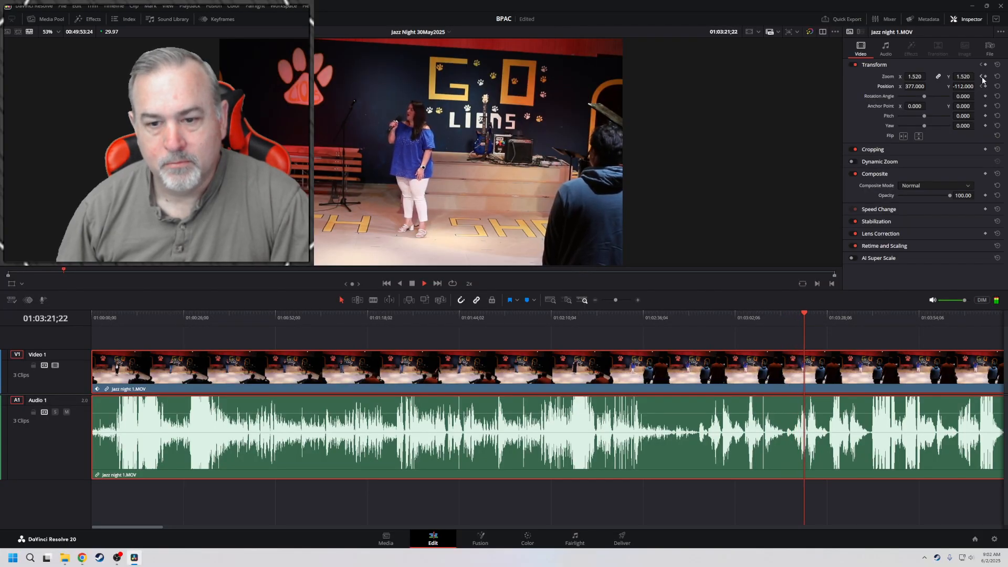
key("l")
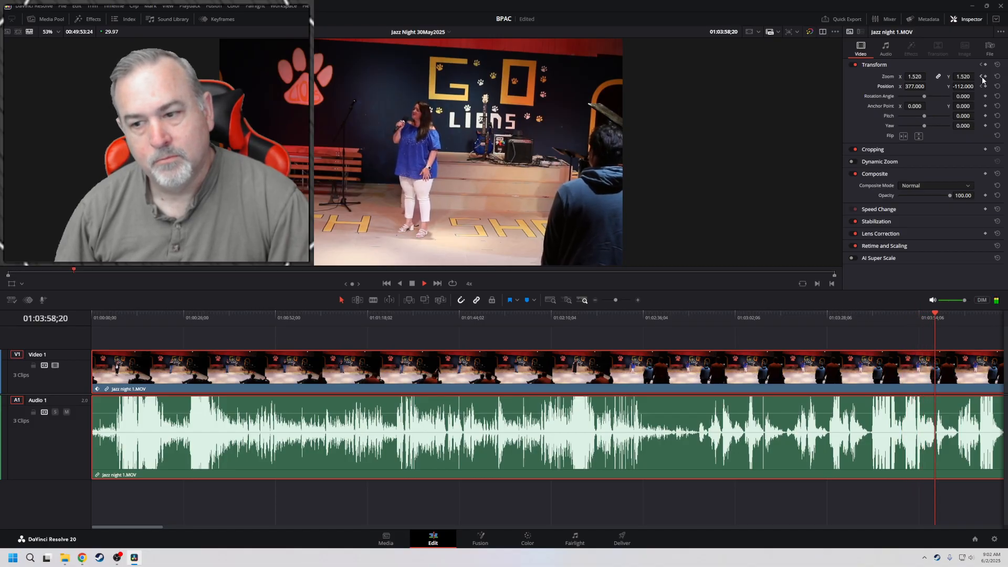
key("space")
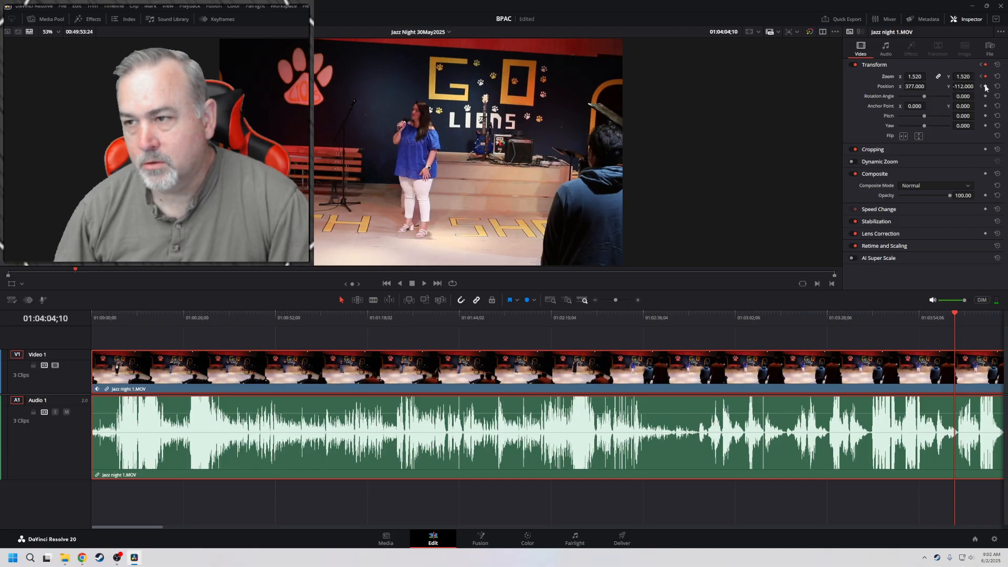
Play to 01:04:37;03 and keyframe the clip's Zoom at 2.800, Position X at 1053.000 and Position Y at -245.000
key("space")
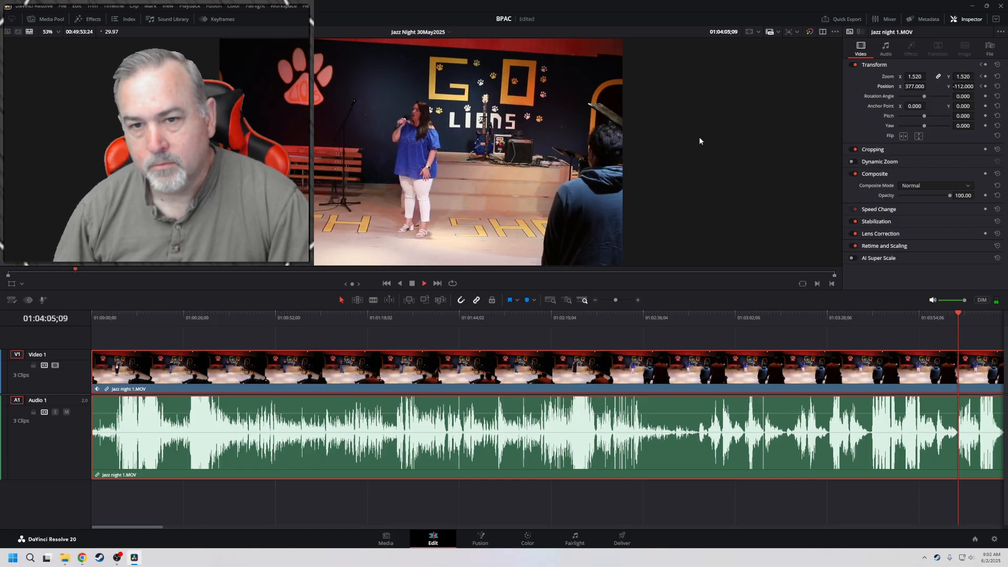
key("l")
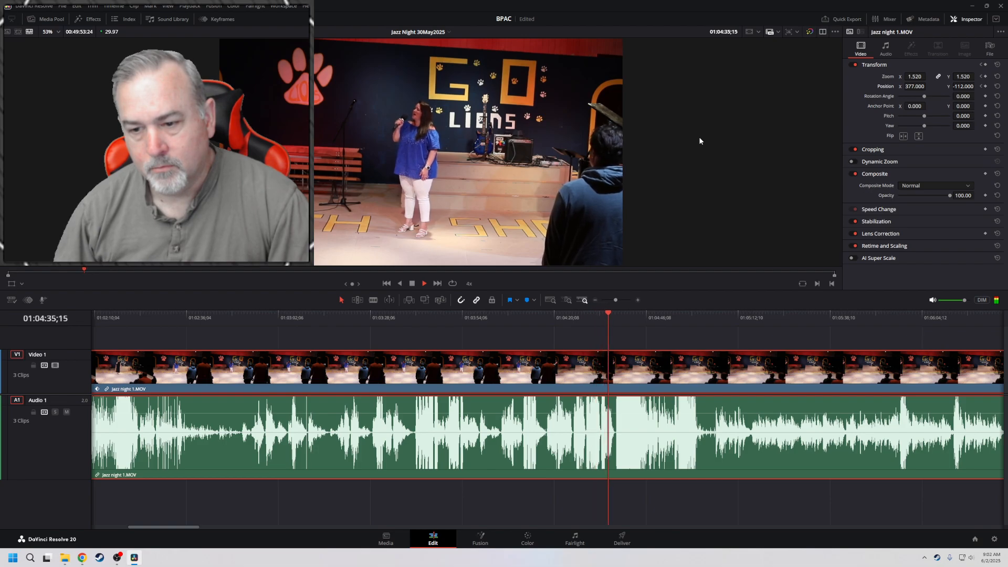
key("k")
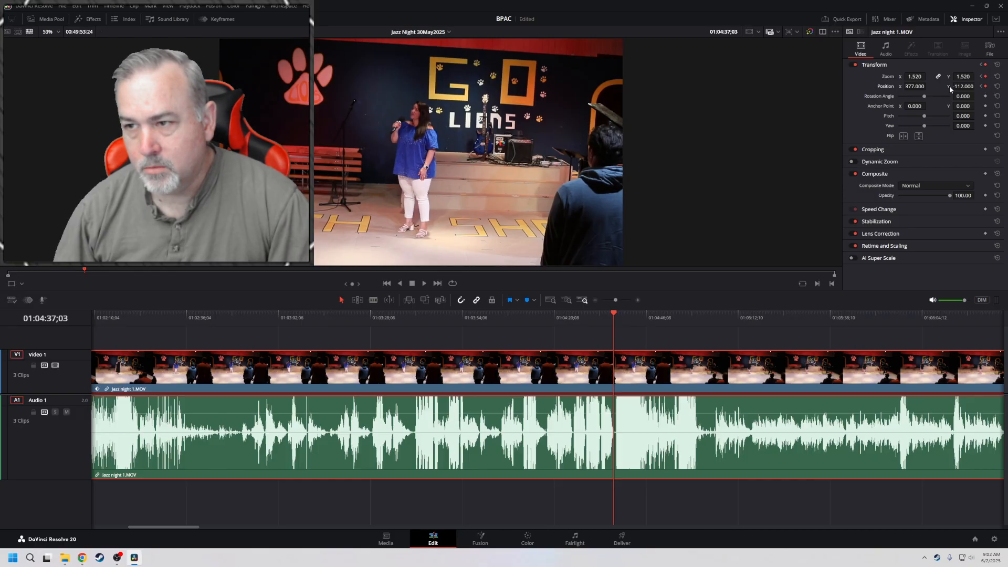
left_click_drag(914, 77, 957, 88)
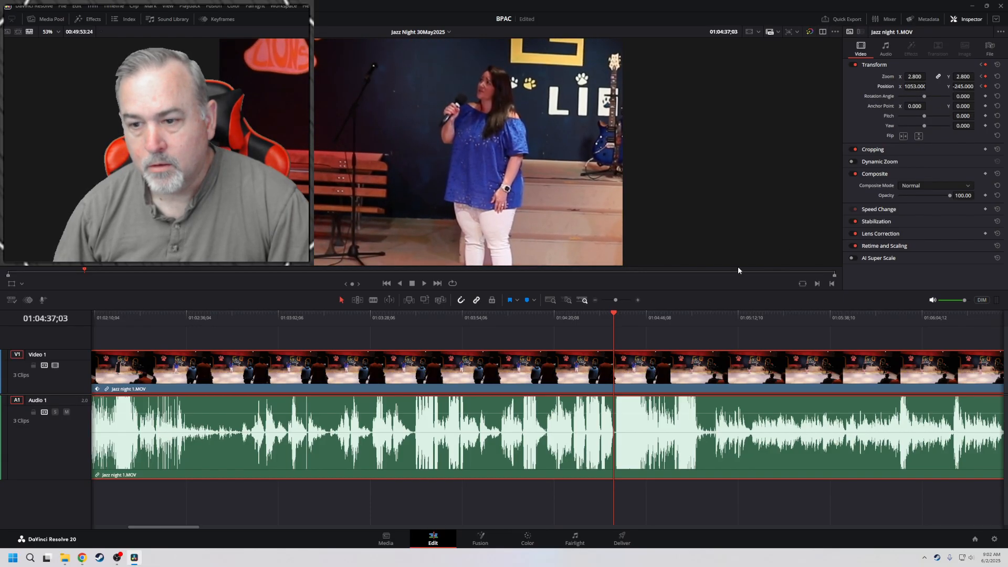
Play through the zoom-in from the 01:04:04;10 keyframe and return to the keyframe at 01:04:37;03
left_click(980, 86)
key("space")
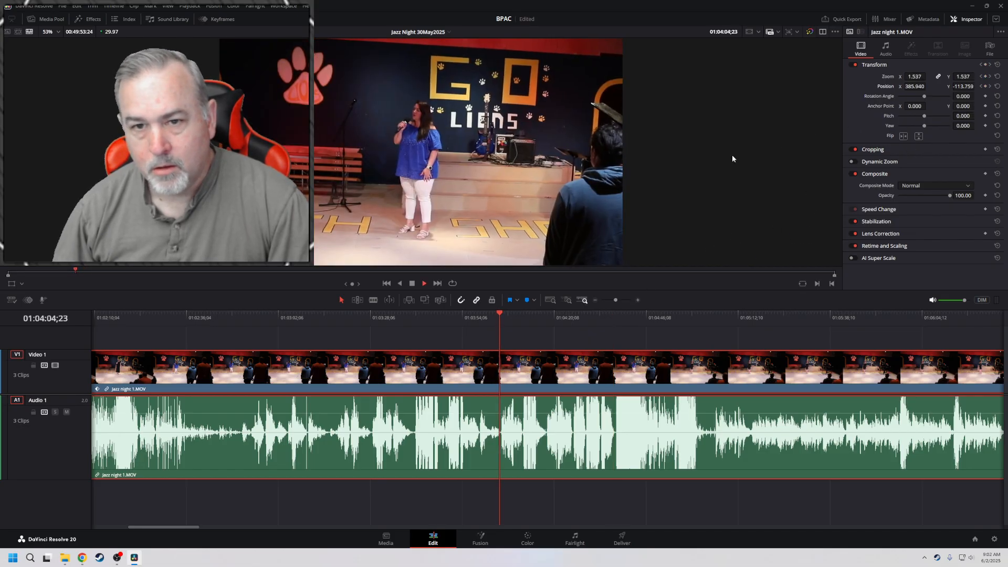
key("l")
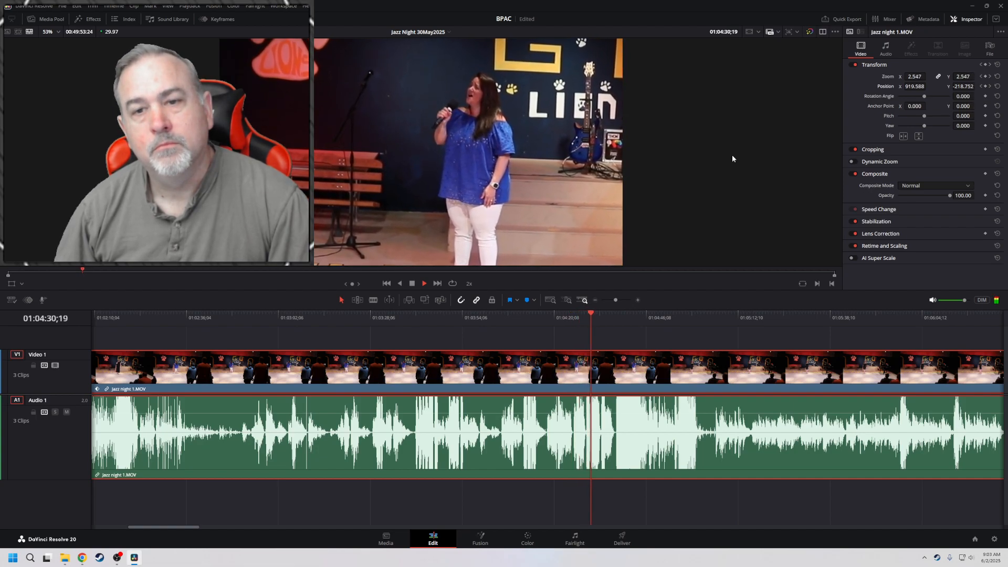
key("l")
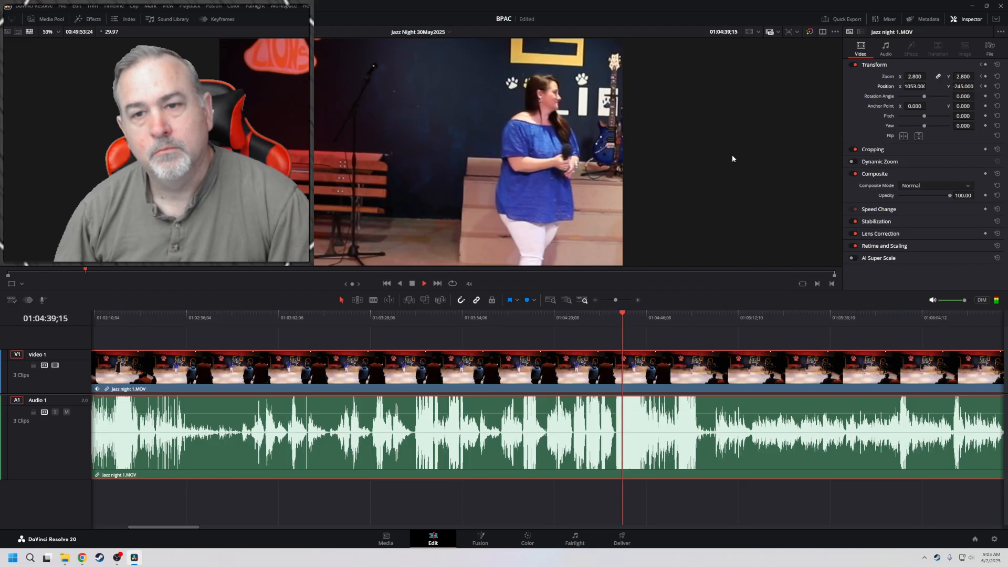
key("j")
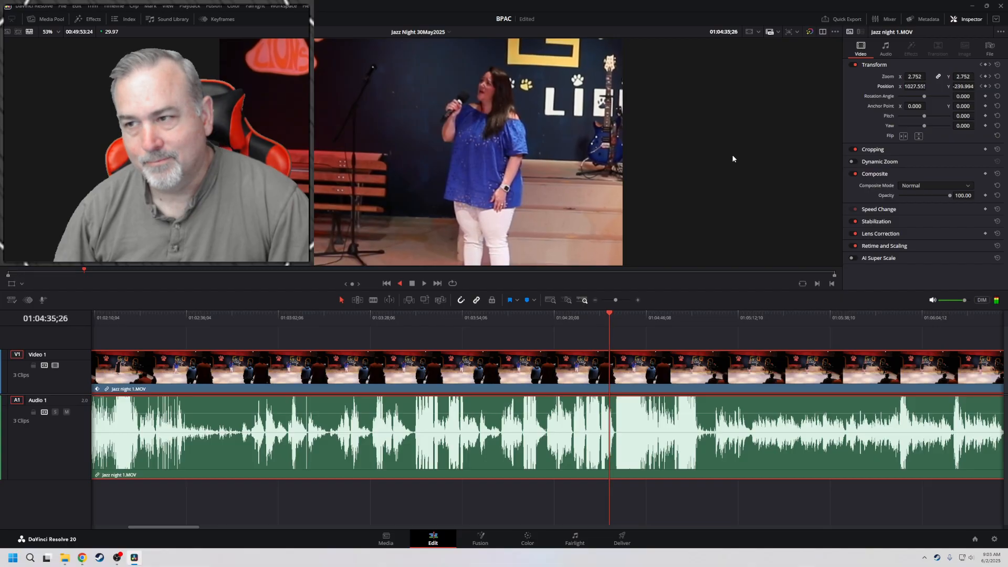
key("k")
left_click(991, 87)
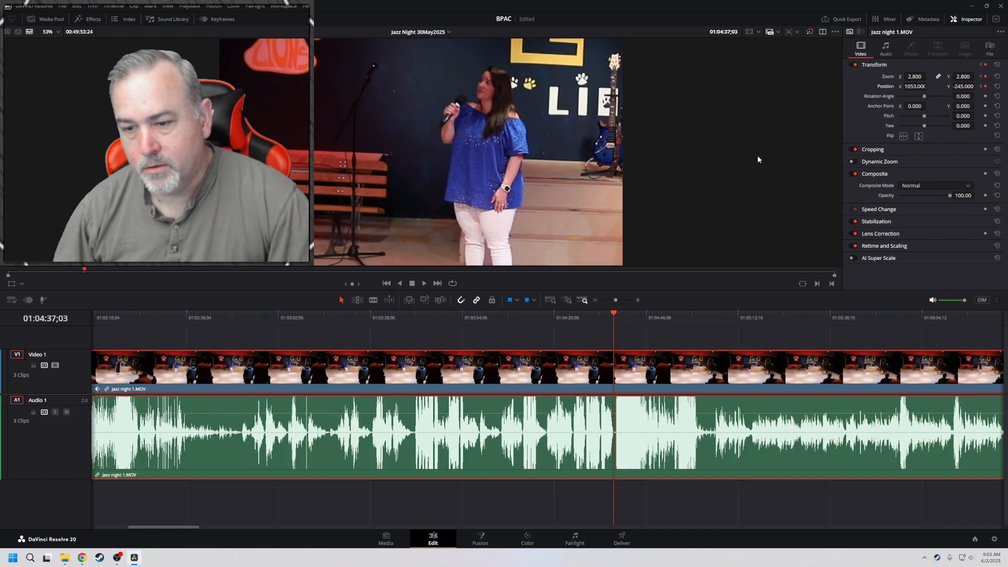
Play on to 01:04:48;23 and reset the clip's Position and Zoom, clearing their keyframes
key("l")
key("l")
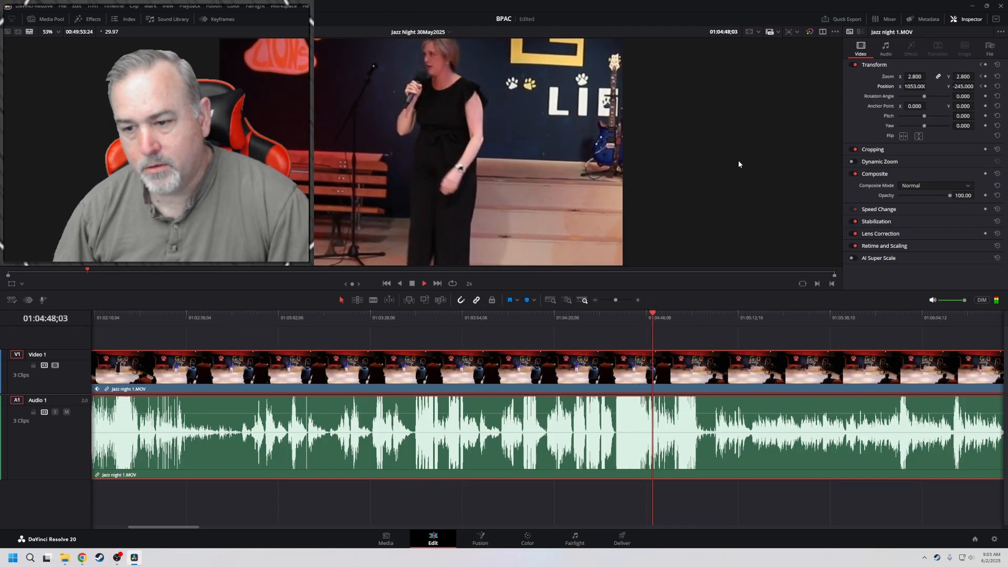
key("k")
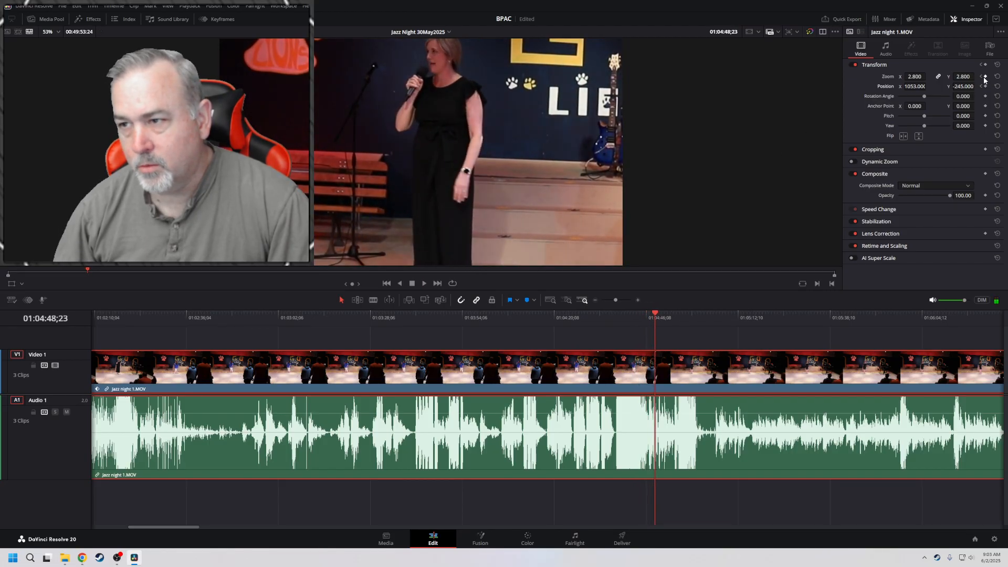
left_click(999, 86)
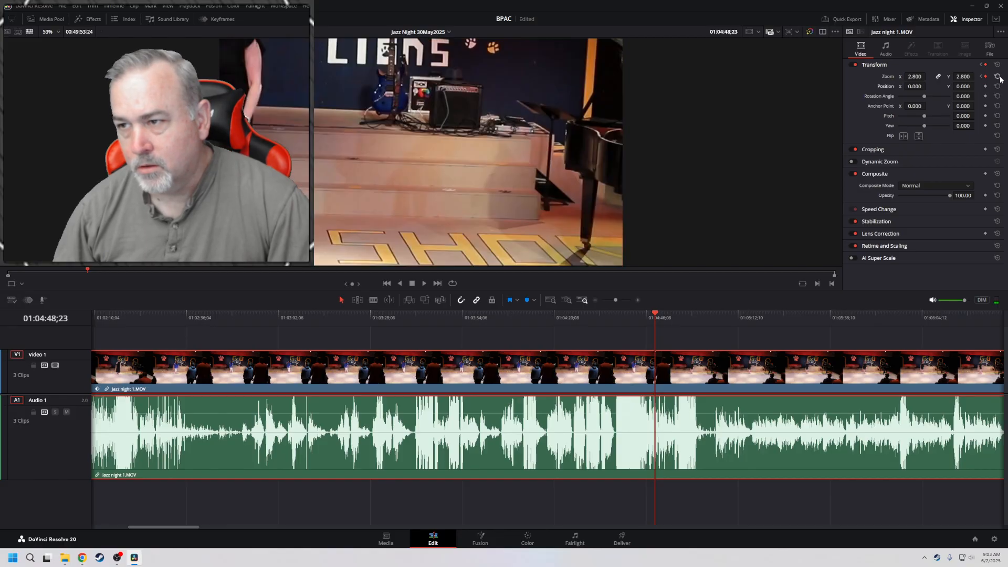
left_click(998, 76)
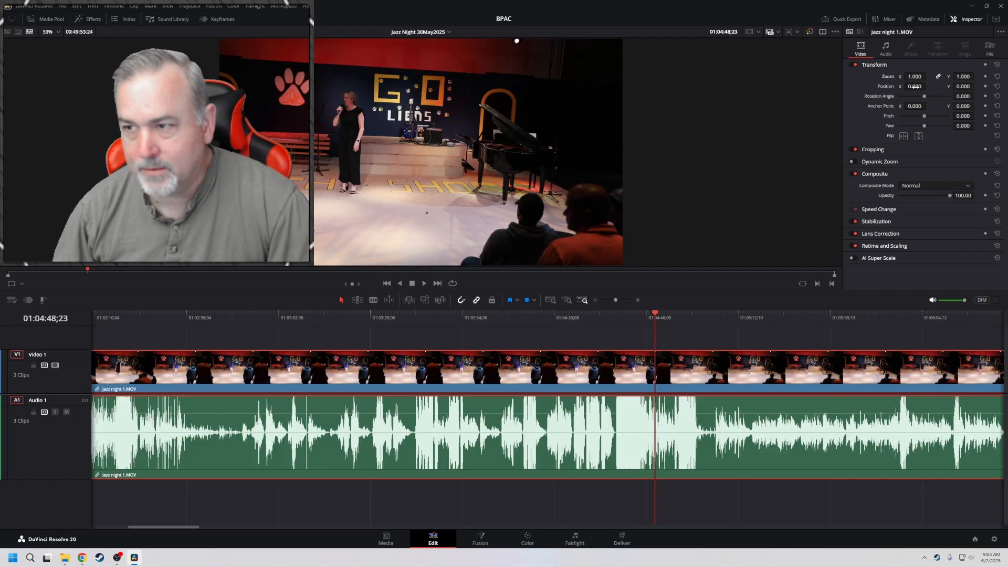
Keyframe the default Zoom and Position at 01:04:48;23, and at 01:04:37;05 keyframe Zoom 3.200 with Position X 1138.000
left_click(986, 77)
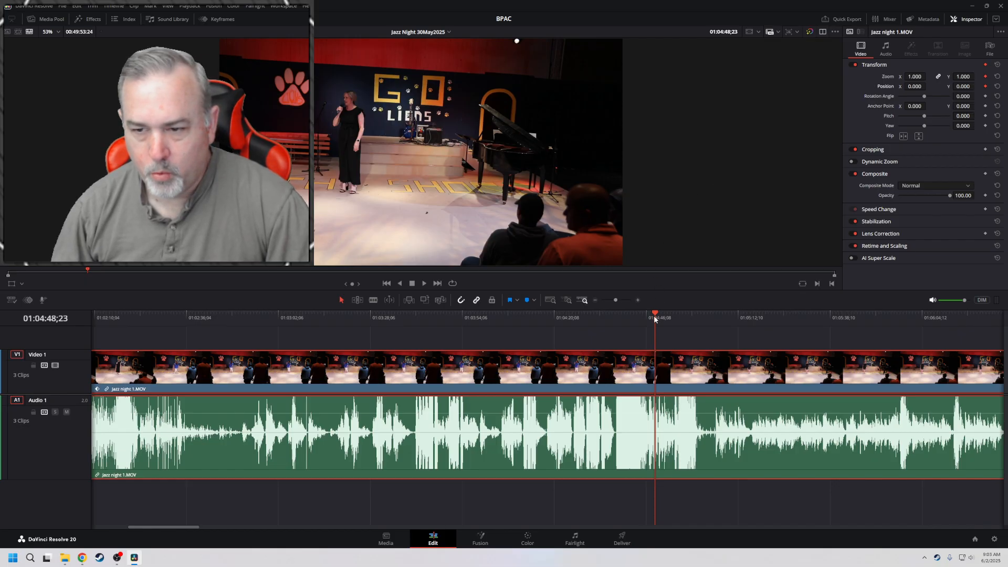
left_click_drag(656, 318, 614, 318)
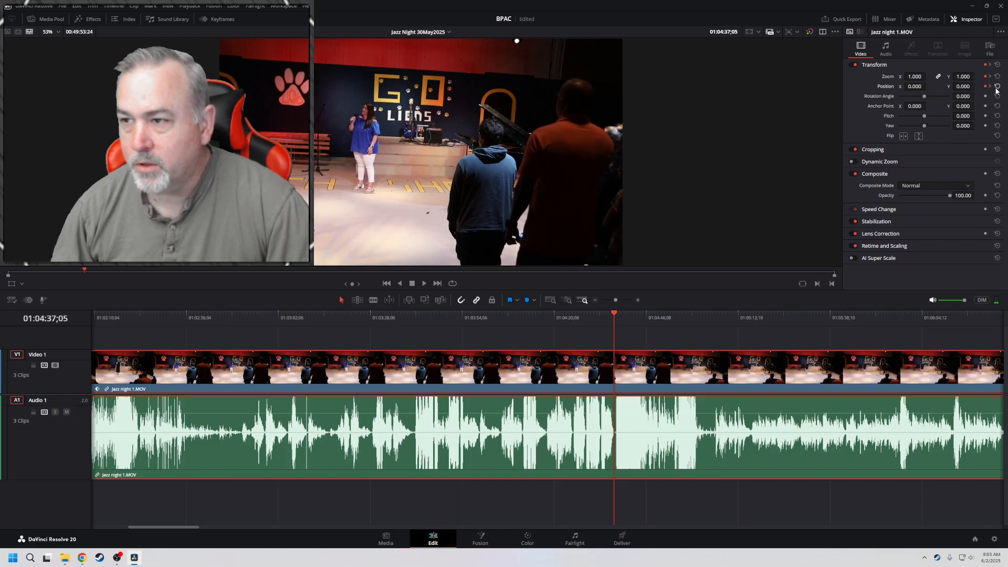
left_click_drag(912, 77, 896, 105)
At 01:04:10;23, keyframe the clip's Zoom at 2.220, Position X at 785.000 and Position Y at -100.000
left_click_drag(616, 316, 522, 335)
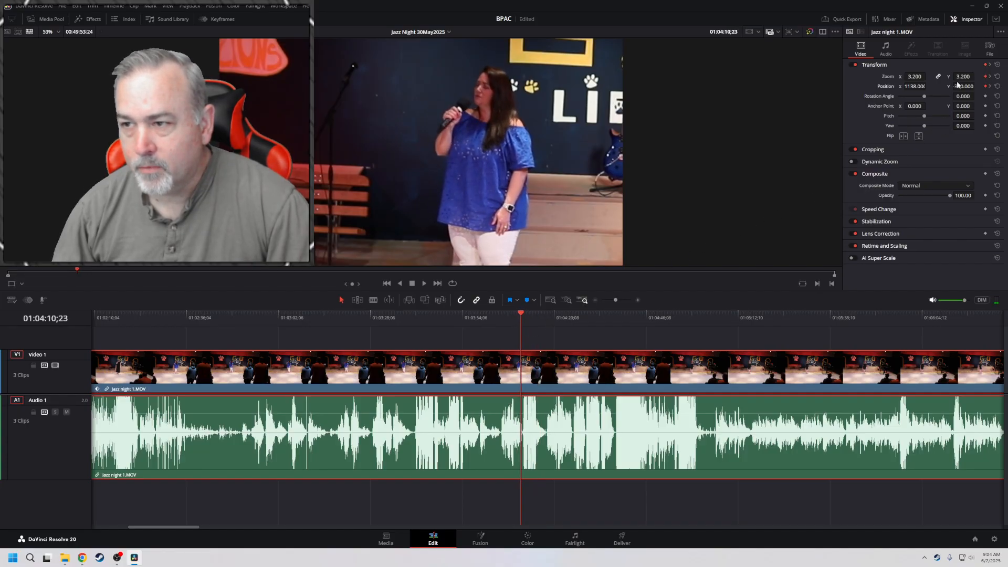
left_click_drag(915, 77, 863, 77)
left_click_drag(966, 88, 977, 86)
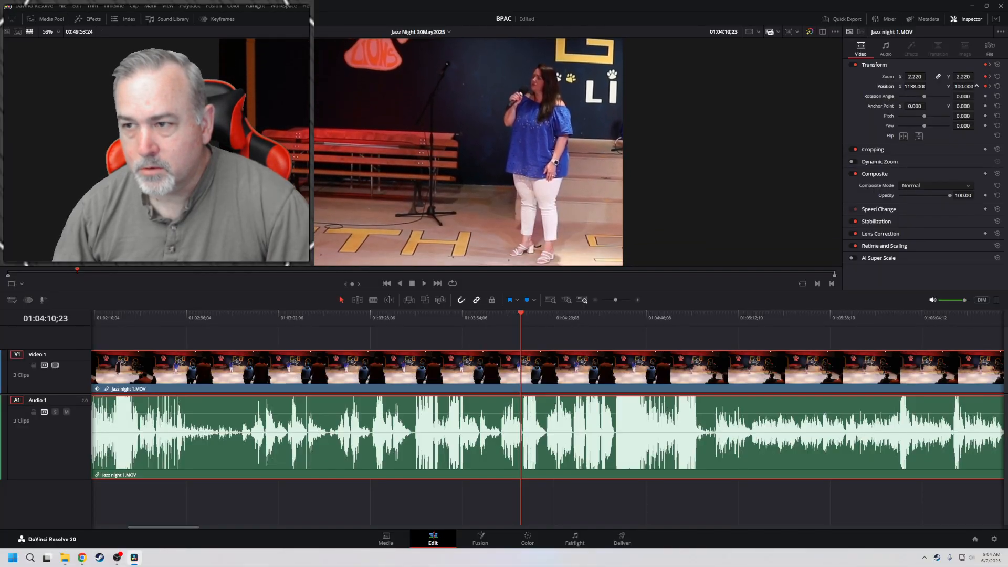
left_click_drag(913, 87, 892, 88)
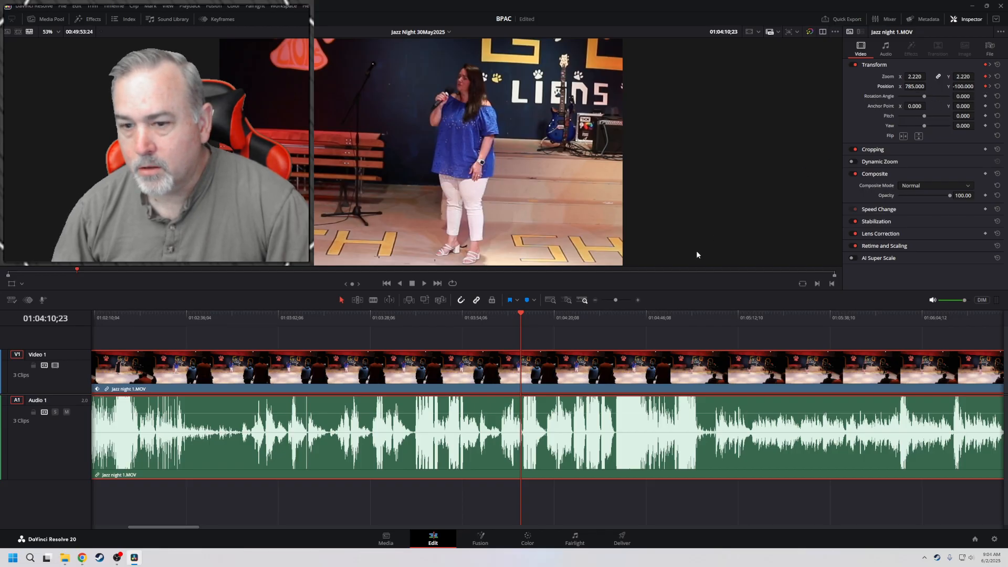
At 01:02:27;23, keyframe a wider framing with Zoom 1.420, Position X 399.000 and Position Y -25.000
left_click_drag(518, 314, 157, 352)
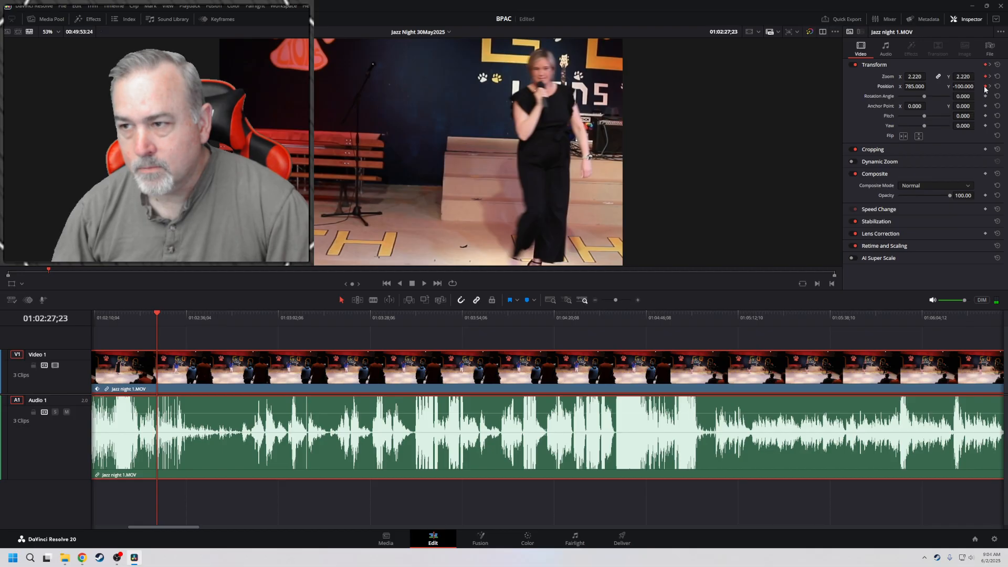
left_click_drag(916, 87, 875, 78)
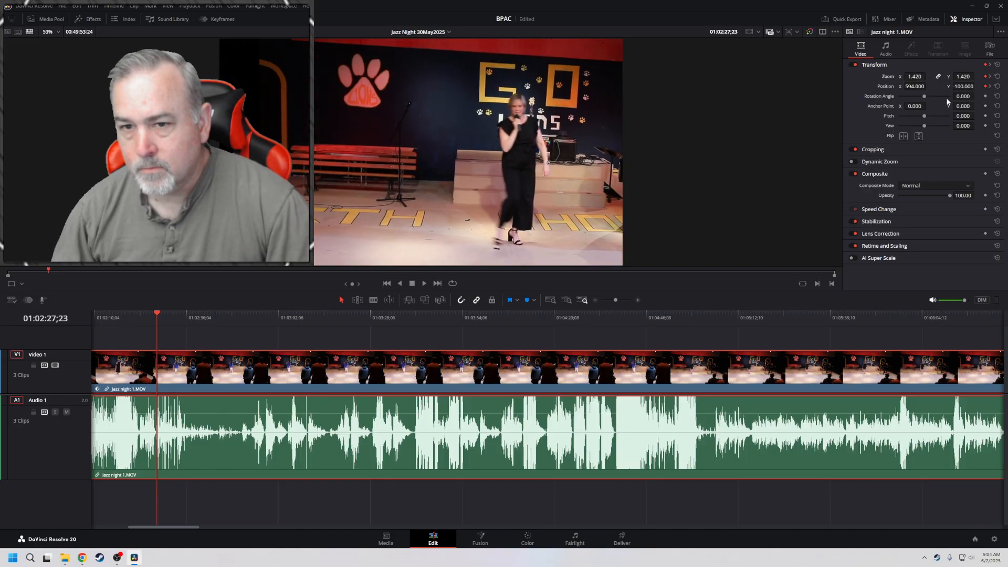
left_click_drag(963, 86, 893, 87)
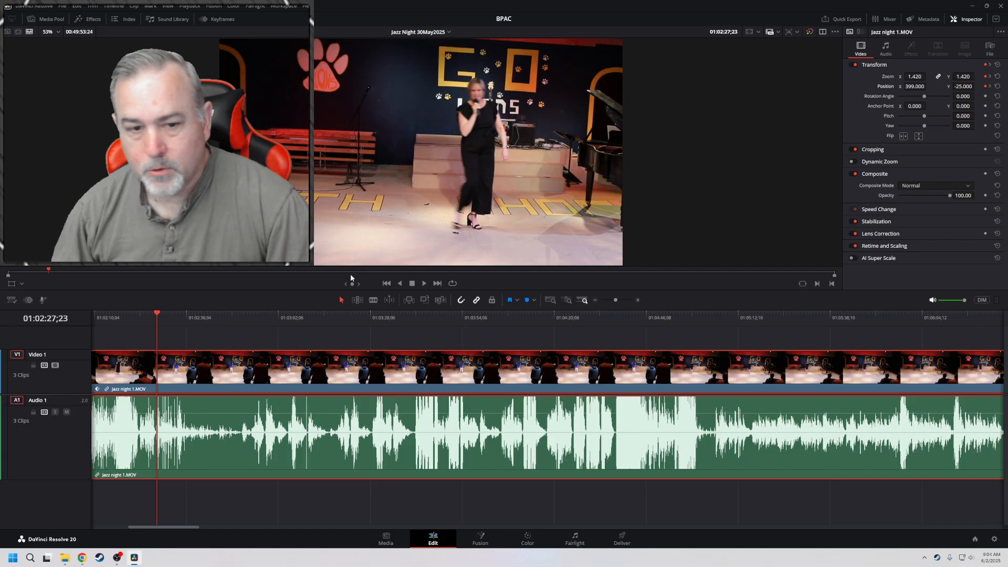
At 01:02:15;12, keyframe a closer framing with Zoom 2.520, Position X 714.000 and Position Y -297.000
scroll(226, 387, "left", 8)
scroll(680, 367, "left", 1)
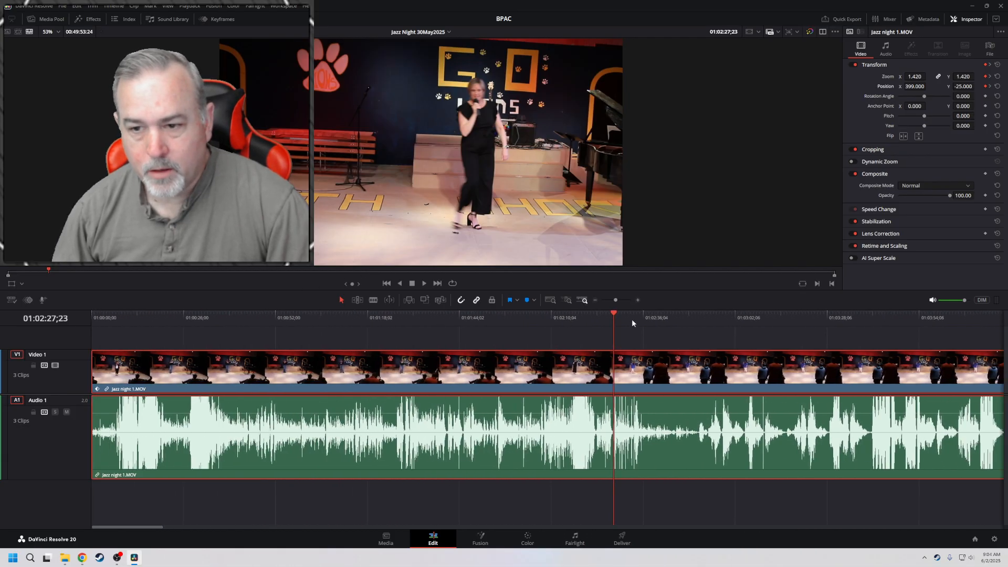
left_click_drag(613, 314, 571, 317)
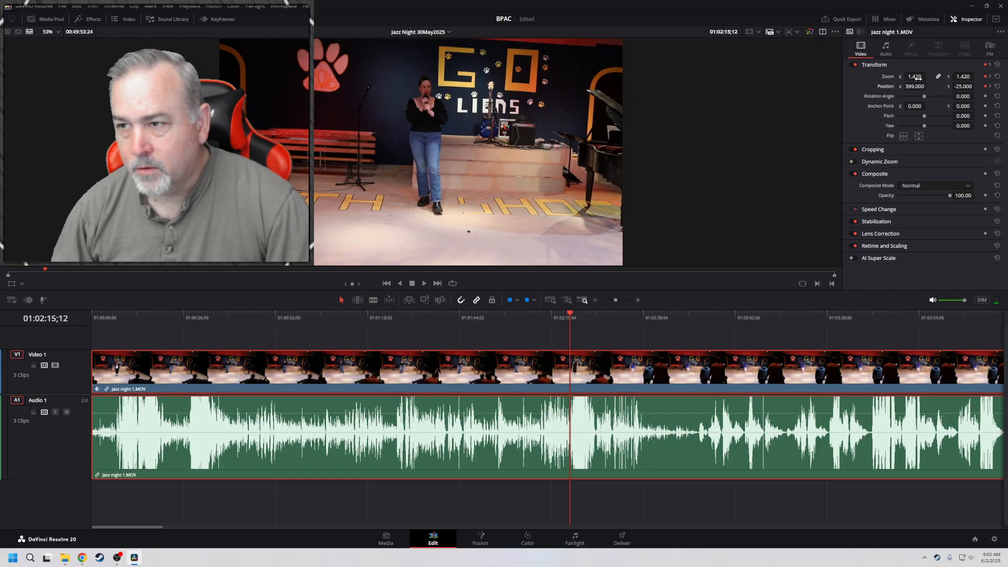
left_click_drag(915, 77, 976, 86)
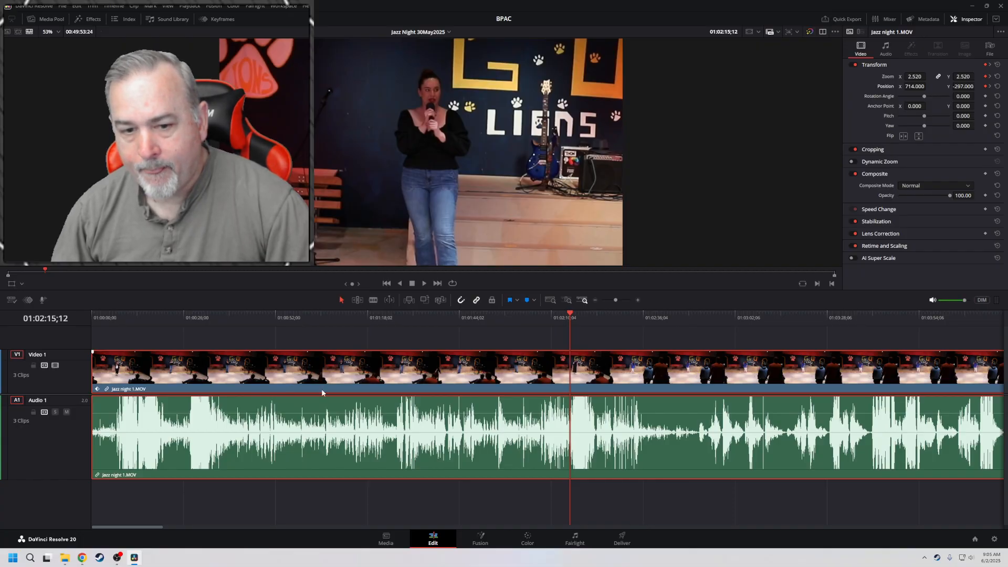
Go back to 01:00:11;27 and add Zoom and Position keyframes that hold the close framing
right_click(382, 366)
left_click(325, 342)
left_click_drag(571, 314, 134, 344)
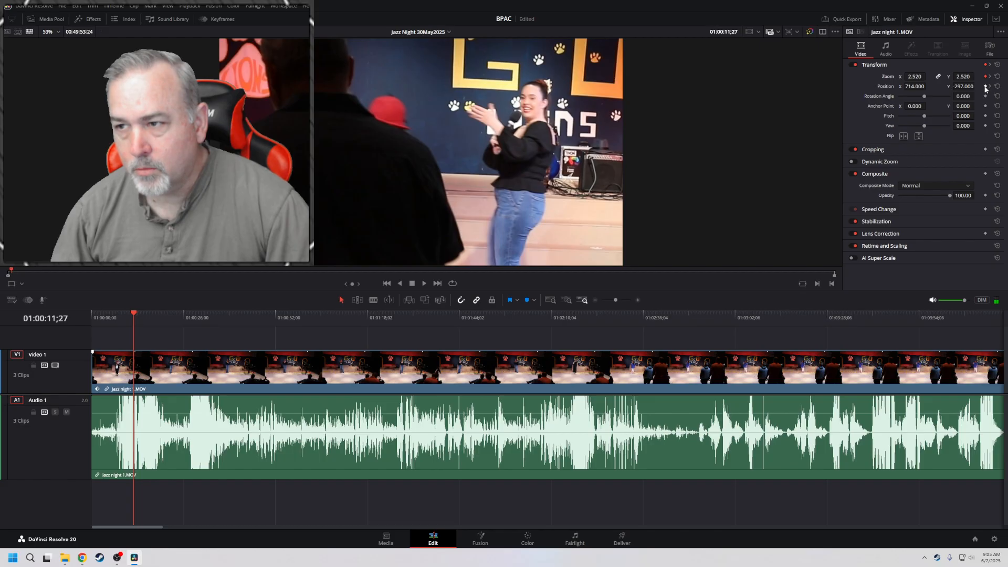
At the timeline start, keyframe the clip's Zoom at 1.540, Position X at 94.000 and Position Y at -65.000
left_click_drag(133, 313, 69, 325)
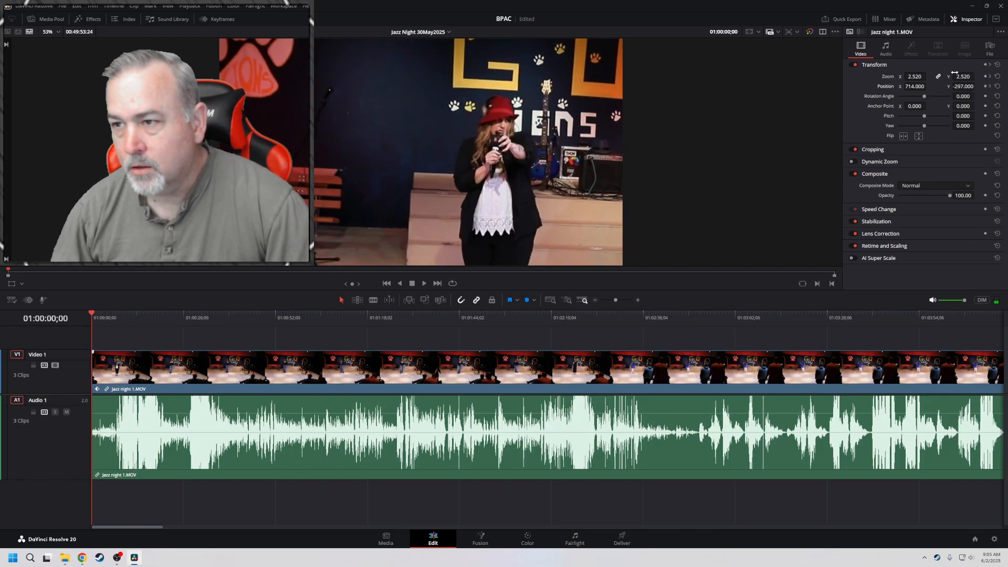
left_click_drag(963, 76, 845, 86)
left_click_drag(928, 87, 982, 86)
left_click_drag(915, 86, 928, 86)
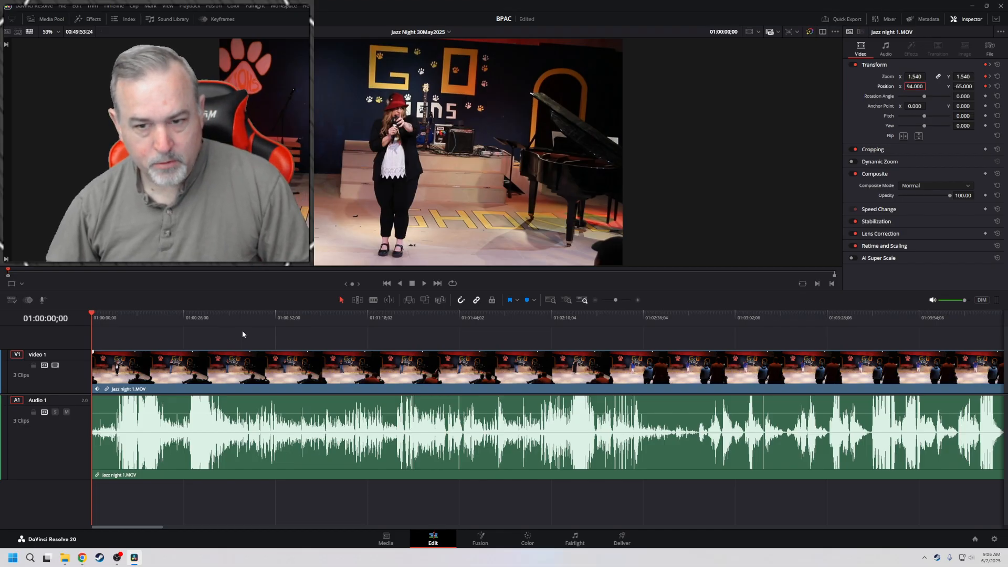
Play the opening zoom-in from the start of the timeline and replay it to check the framing
key("space")
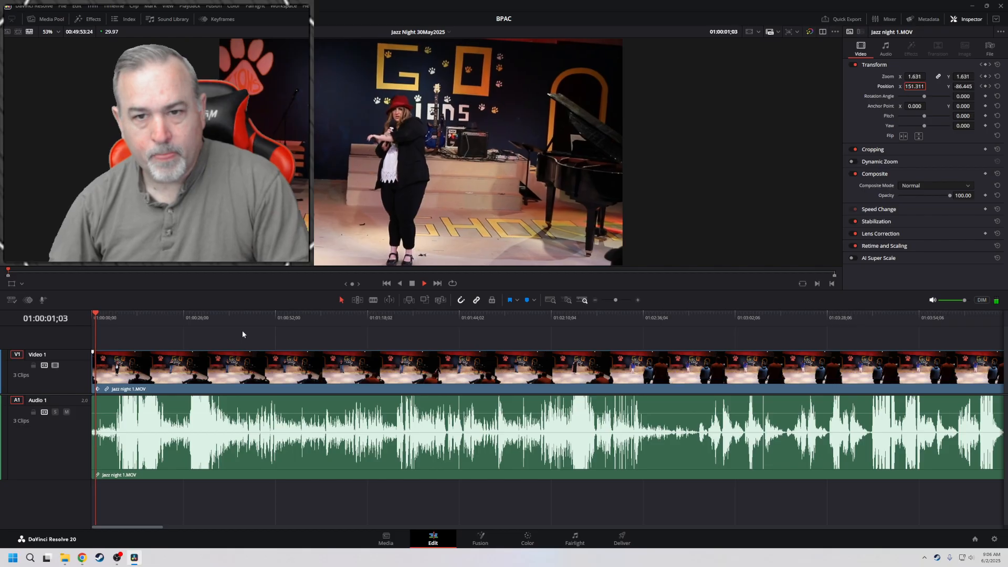
key("space")
key("Home")
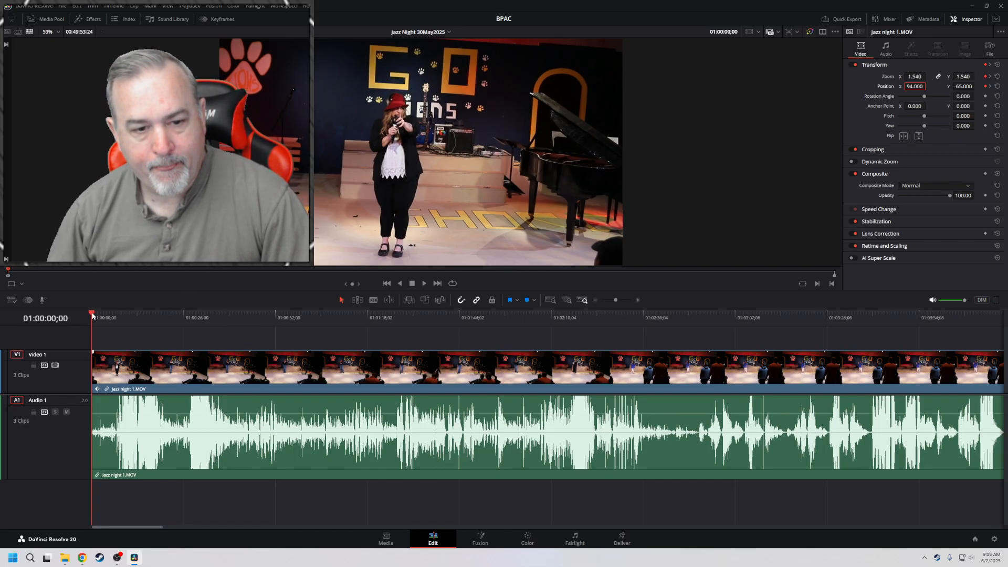
key("space")
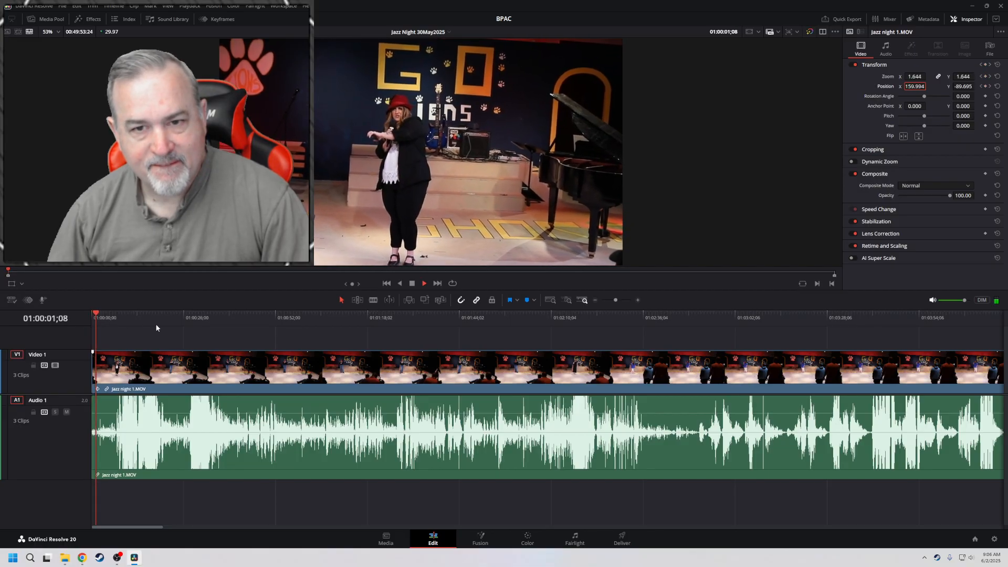
Play the opening forward at increased speed and stop at 01:00:35;03 to check the close framing
key("l")
key("l")
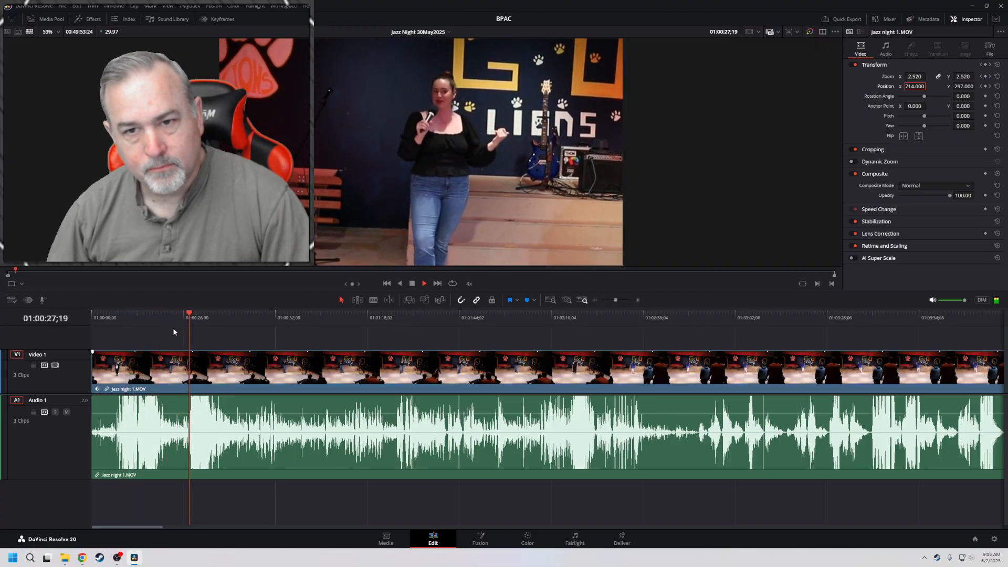
key("space")
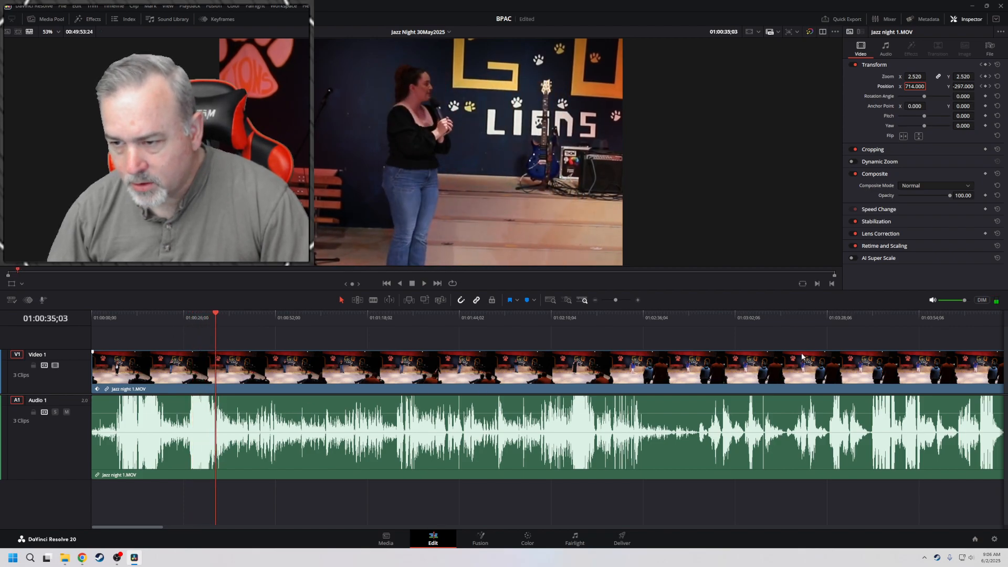
Look along the first clip's thumbnails and audio waveform and bring all three clips into view
left_click_drag(811, 341, 38, 342)
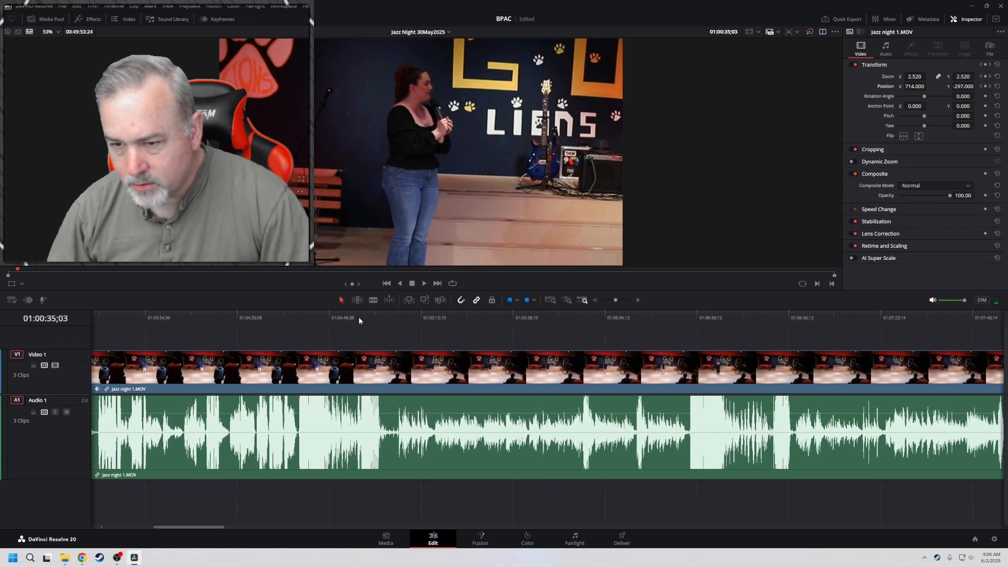
left_click_drag(755, 327, 112, 344)
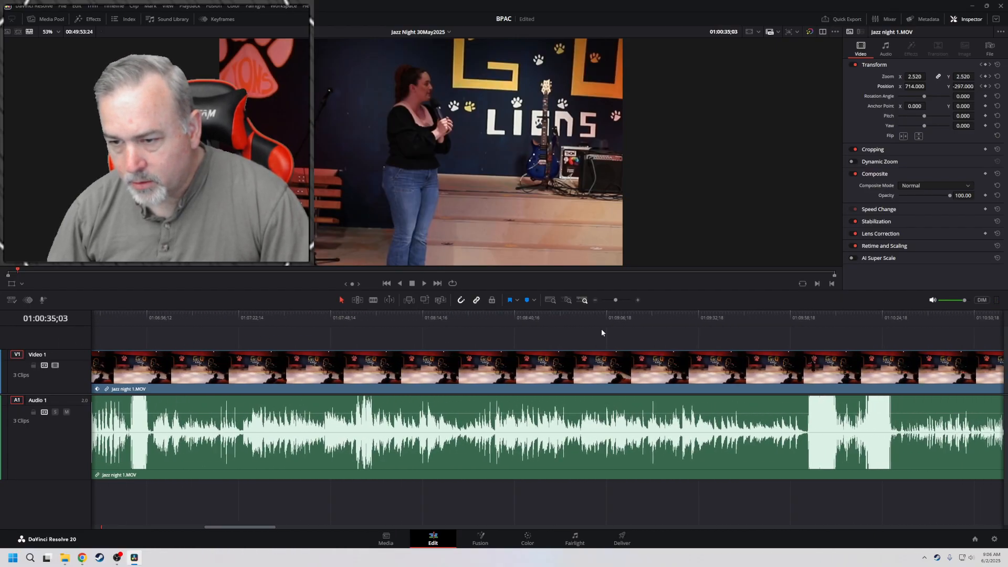
left_click_drag(771, 329, 121, 332)
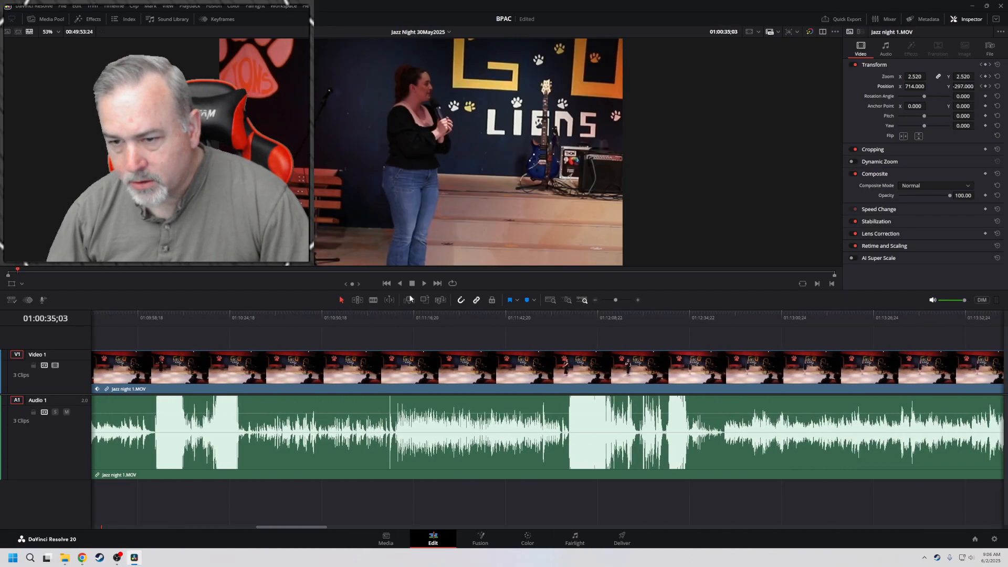
left_click(549, 300)
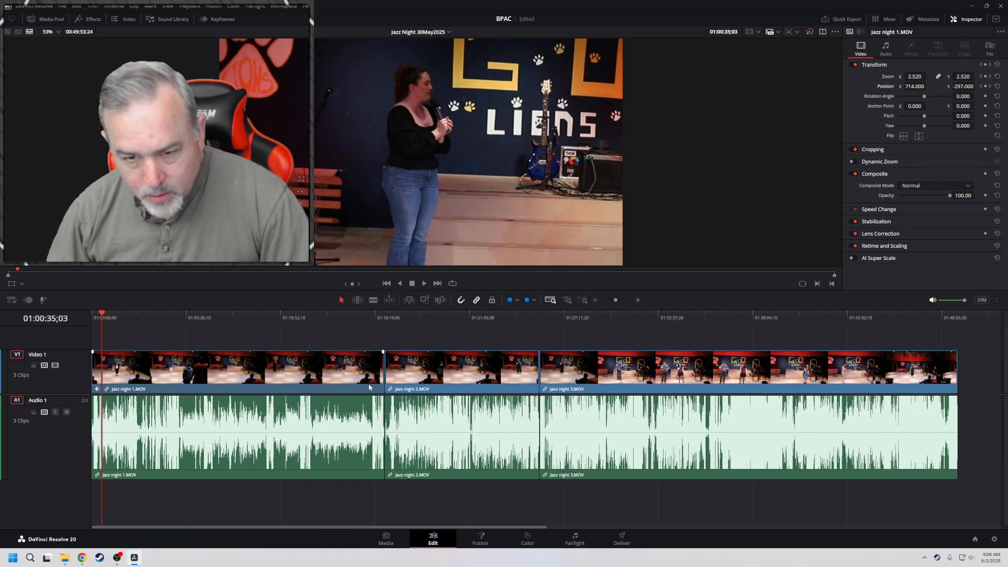
Select the Jazz night 1.MOV clip and make the Video 1 track taller
left_click(99, 391)
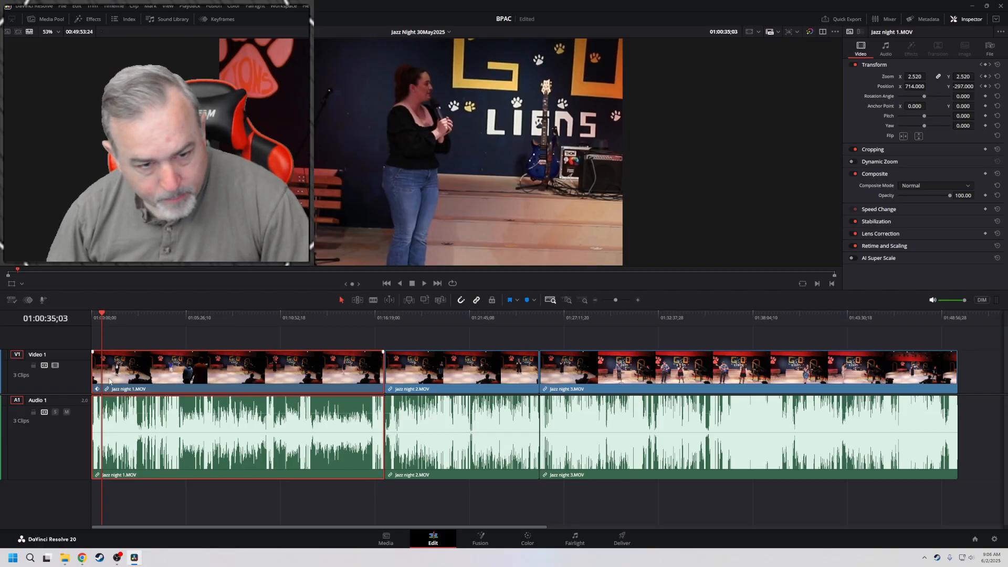
scroll(109, 382, "up", 8)
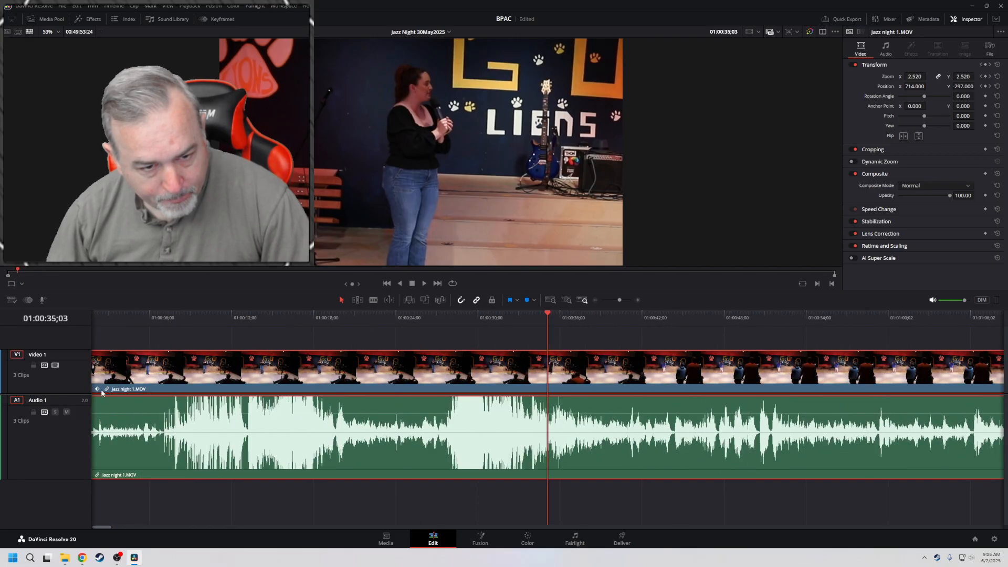
scroll(83, 407, "up", 2)
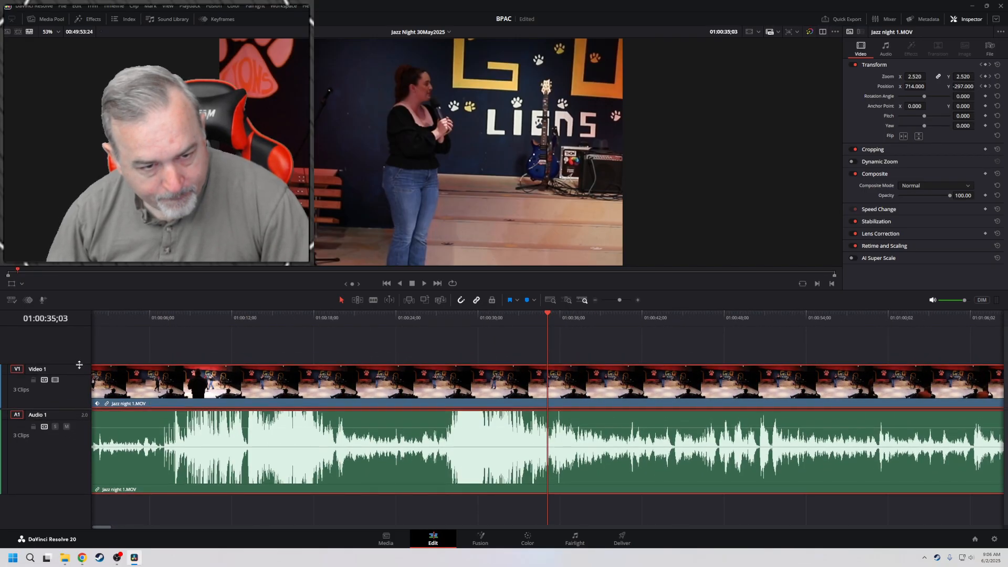
left_click_drag(79, 365, 80, 330)
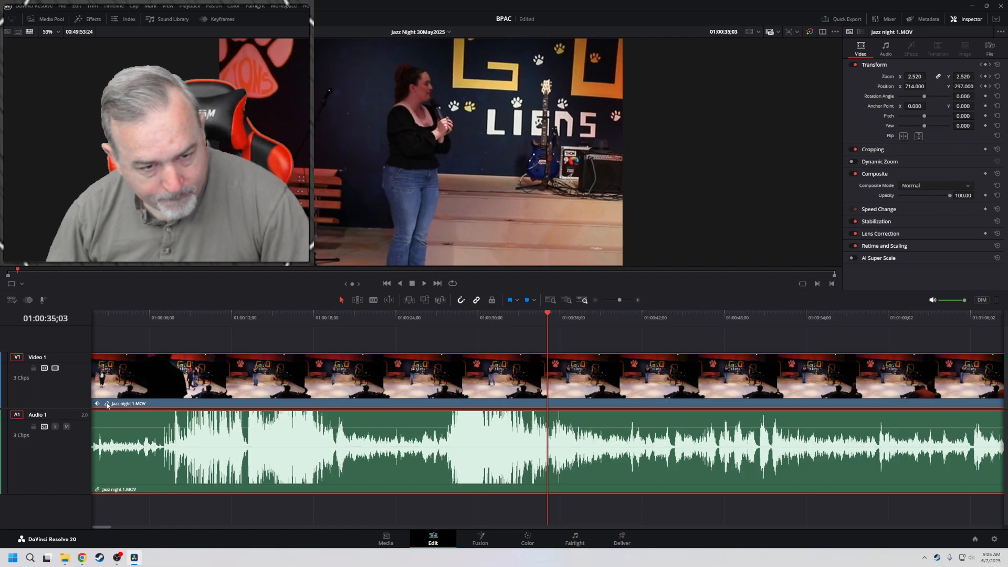
Open Jazz night 1.MOV in the source viewer from its clip label and jump the timeline playhead to the clip's end
double_click(105, 406)
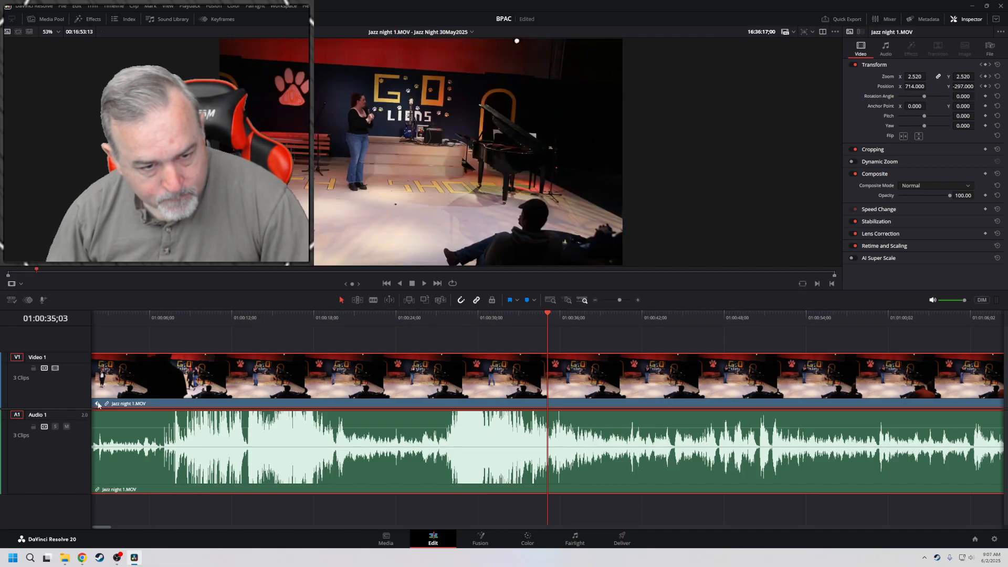
double_click(98, 405)
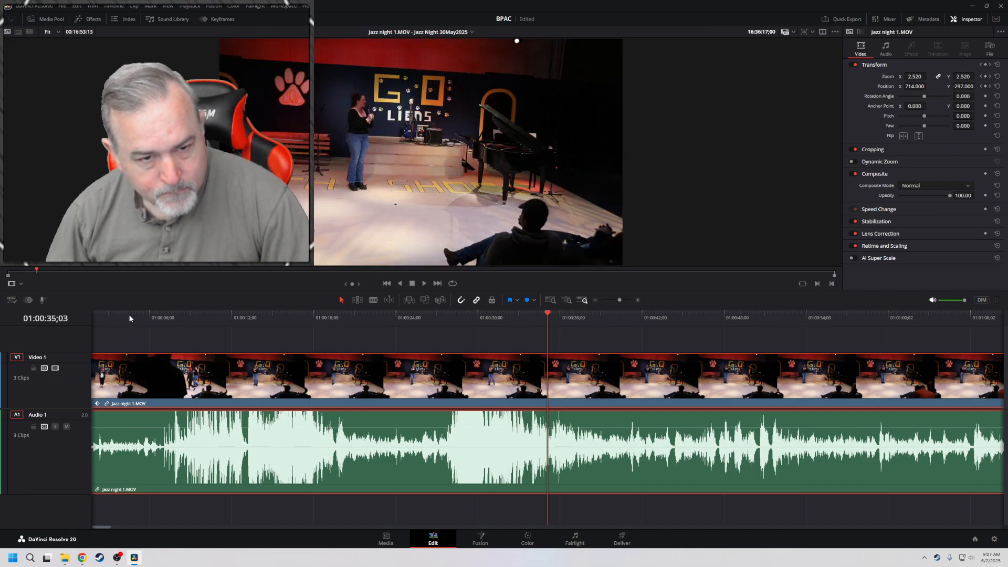
left_click(129, 316)
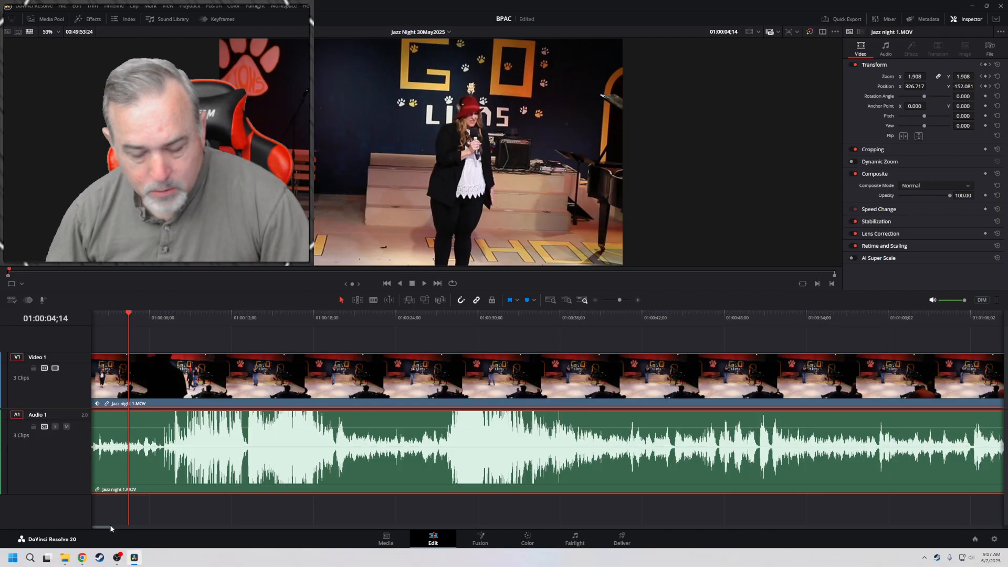
key("Down")
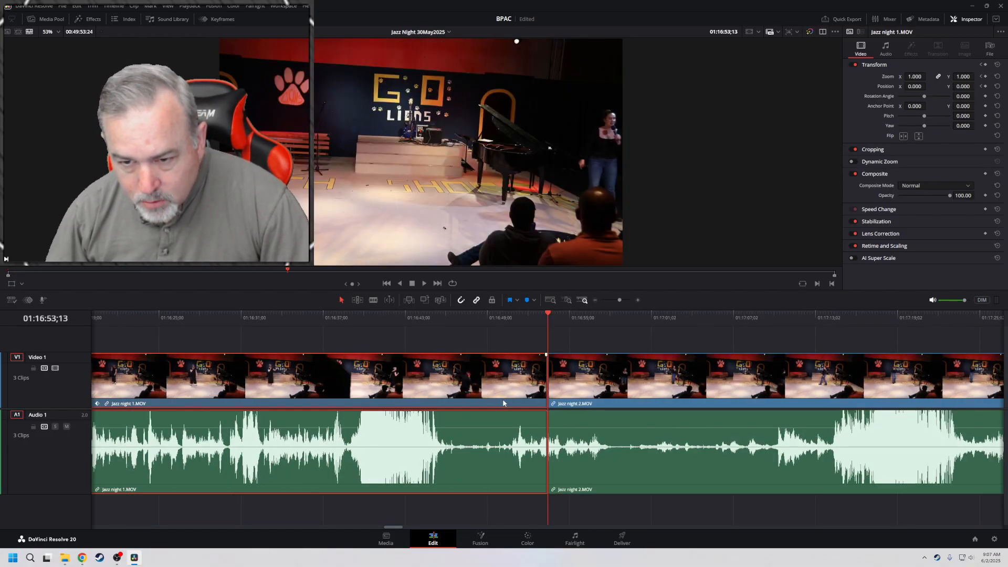
double_click(540, 406)
left_click_drag(491, 287, 431, 171)
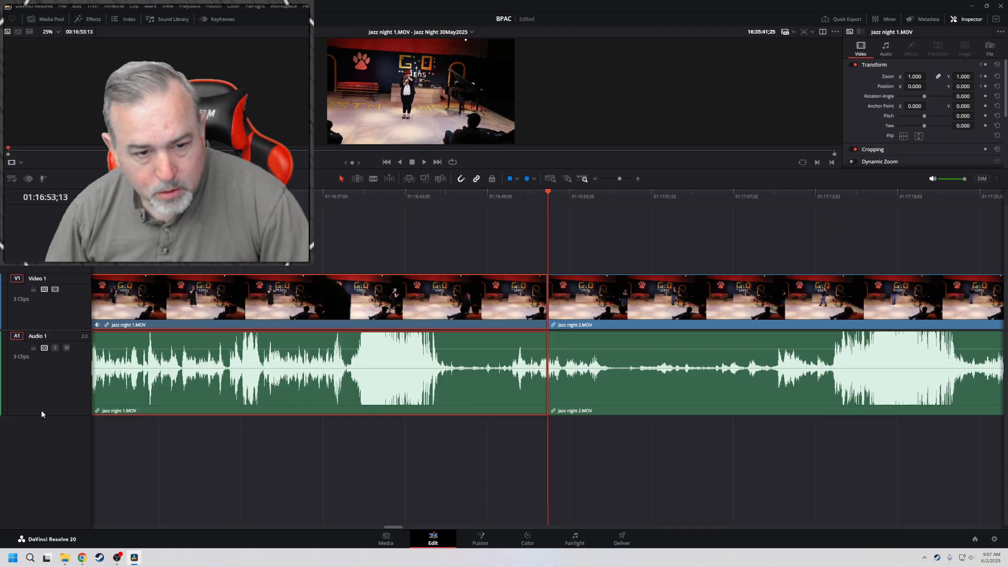
left_click(57, 331)
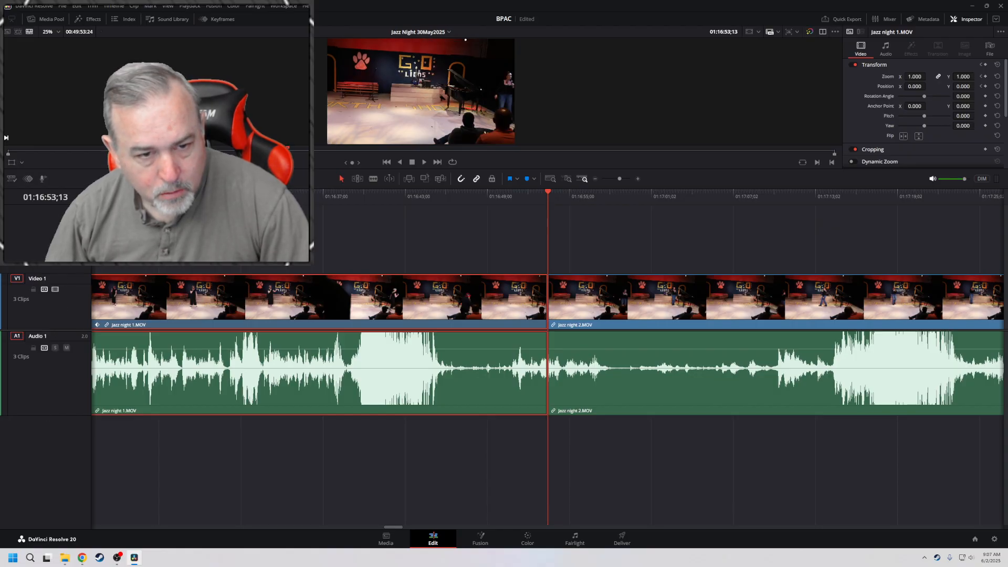
left_click(104, 269)
double_click(65, 277)
left_click(71, 273)
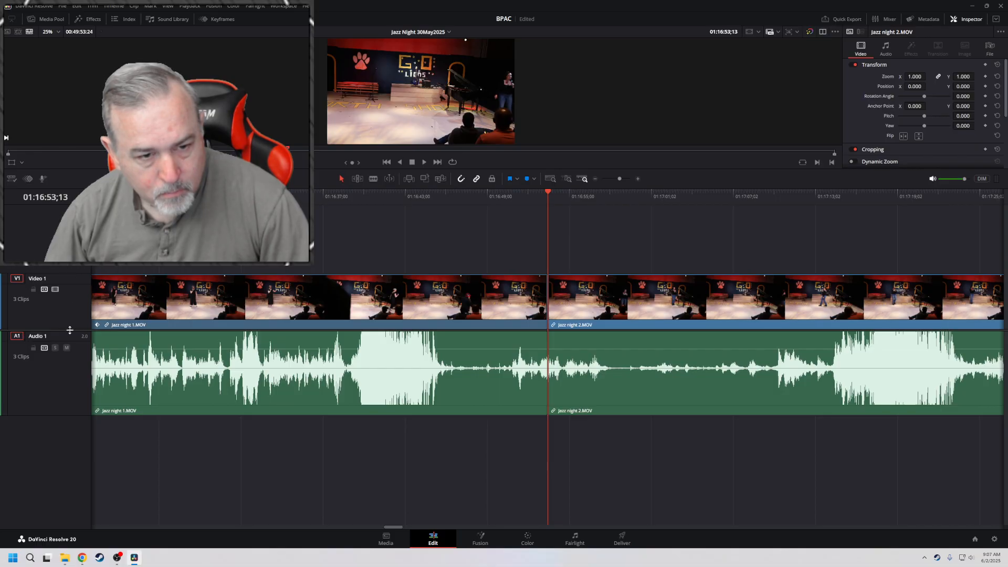
scroll(70, 329, "up", 2)
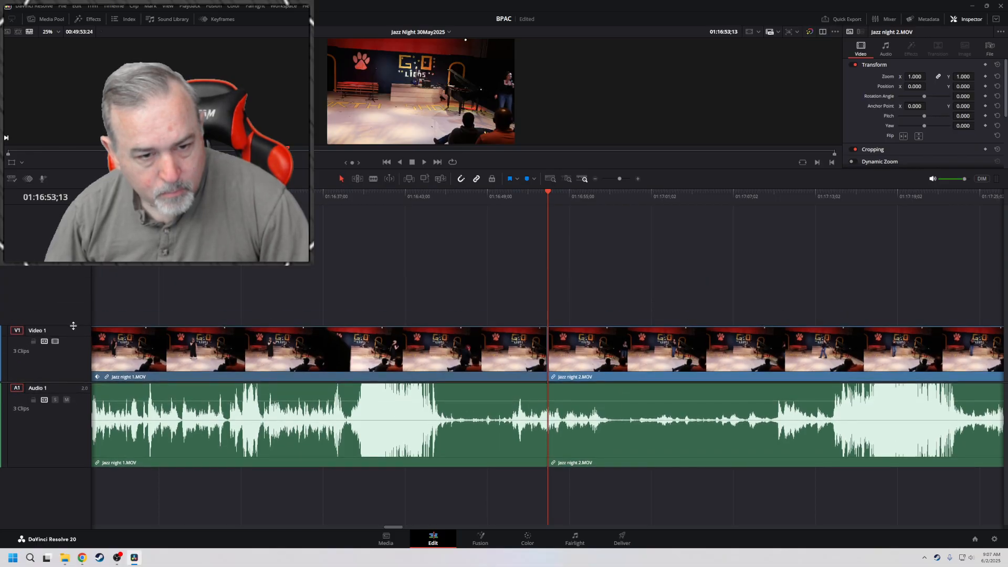
left_click(107, 378)
double_click(98, 379)
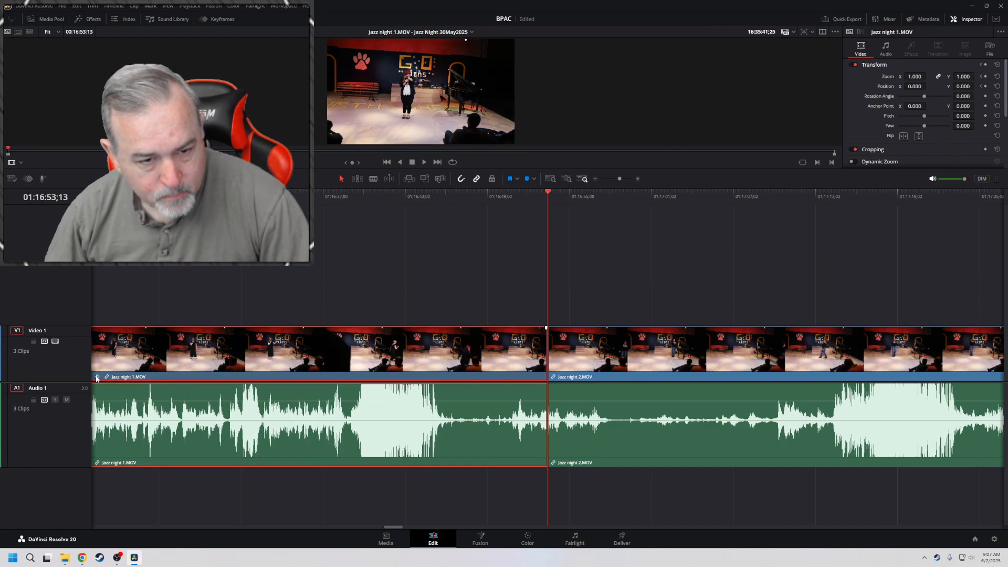
left_click(98, 378)
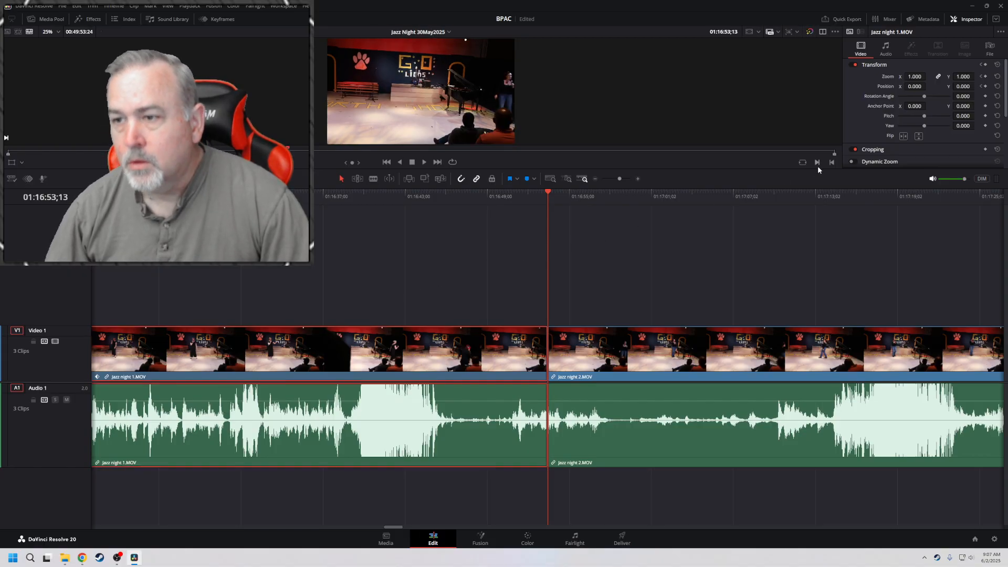
left_click_drag(812, 168, 803, 285)
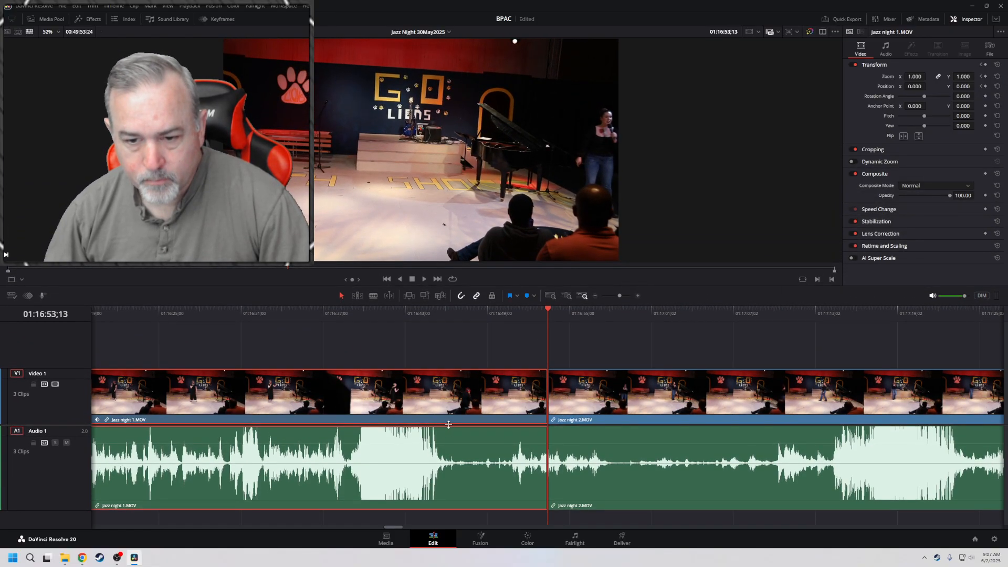
scroll(448, 428, "down", 2)
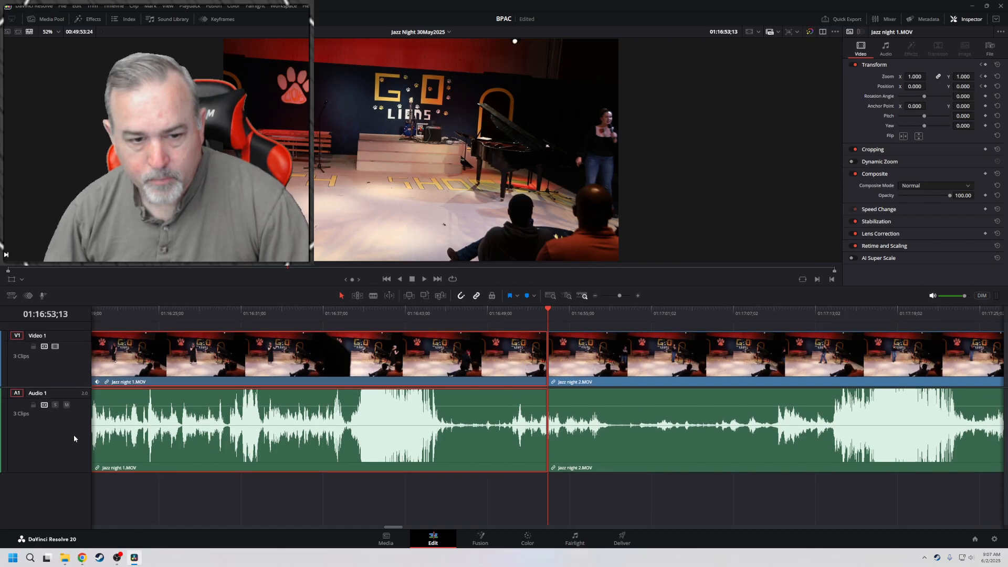
scroll(64, 388, "up", 2)
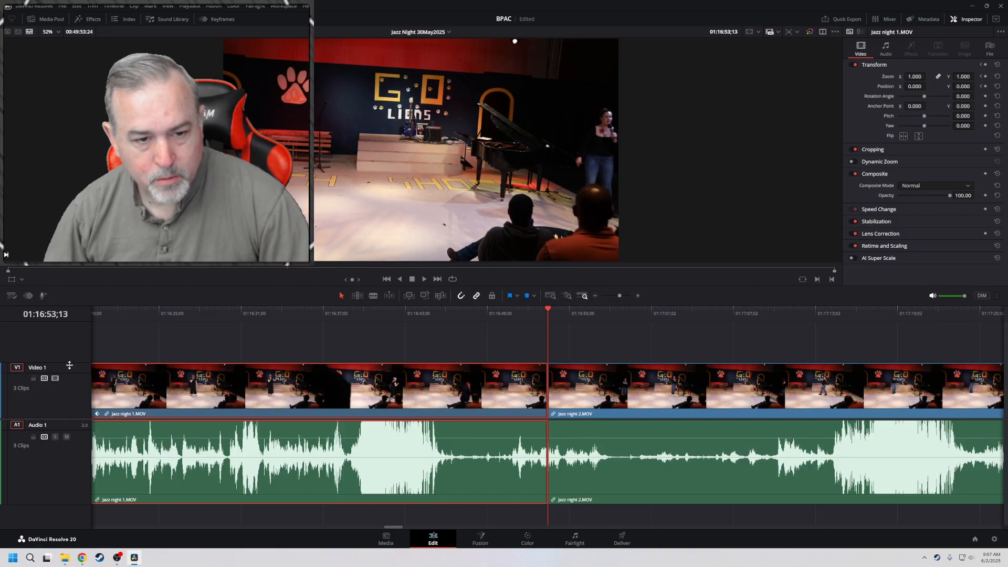
mouse_move(78, 364)
left_mouse_down()
mouse_move(68, 420)
mouse_move(77, 364)
left_mouse_up()
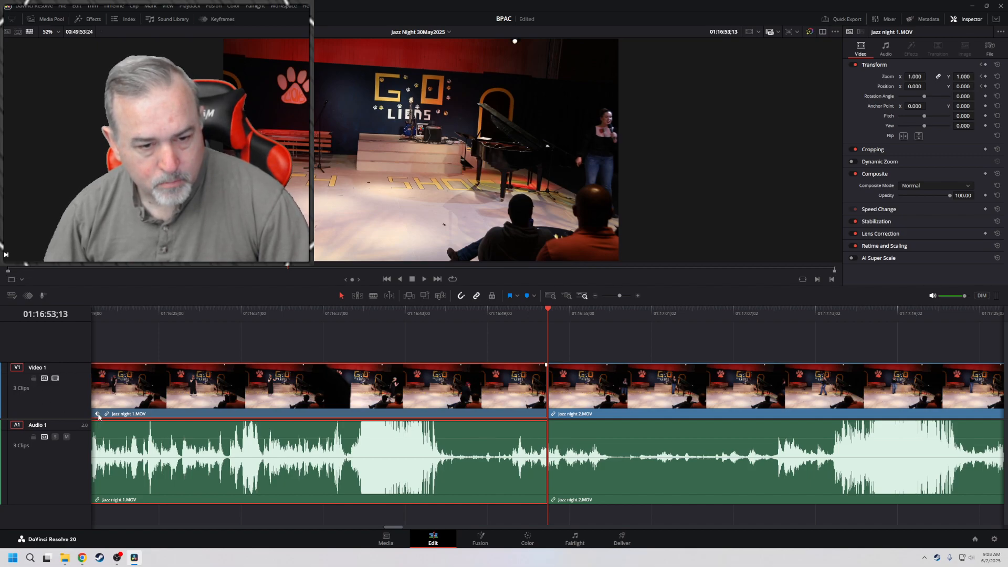
Disable Conform Lock for the Jazz night 1.MOV clip and enable it again
right_click(524, 414)
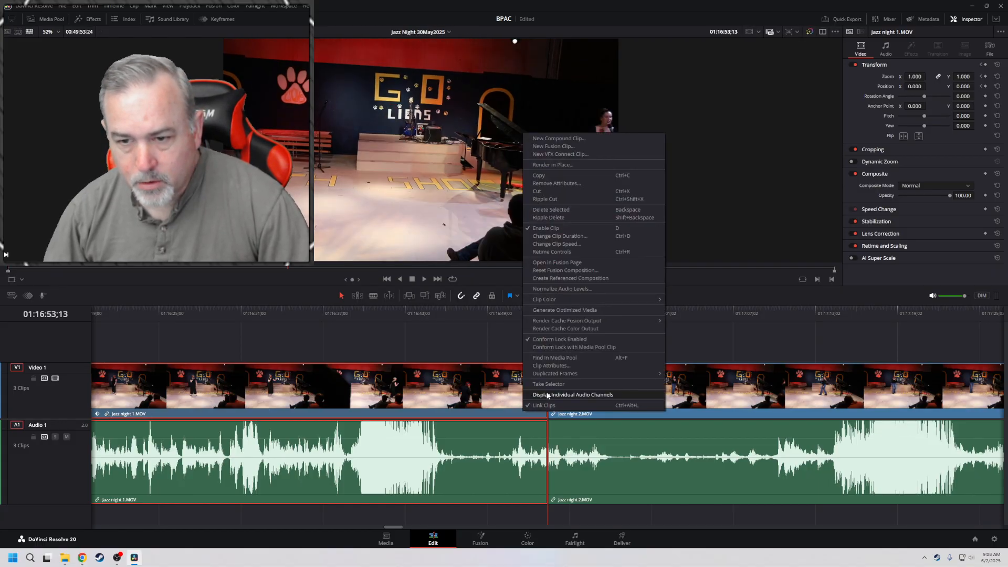
mouse_move(563, 324)
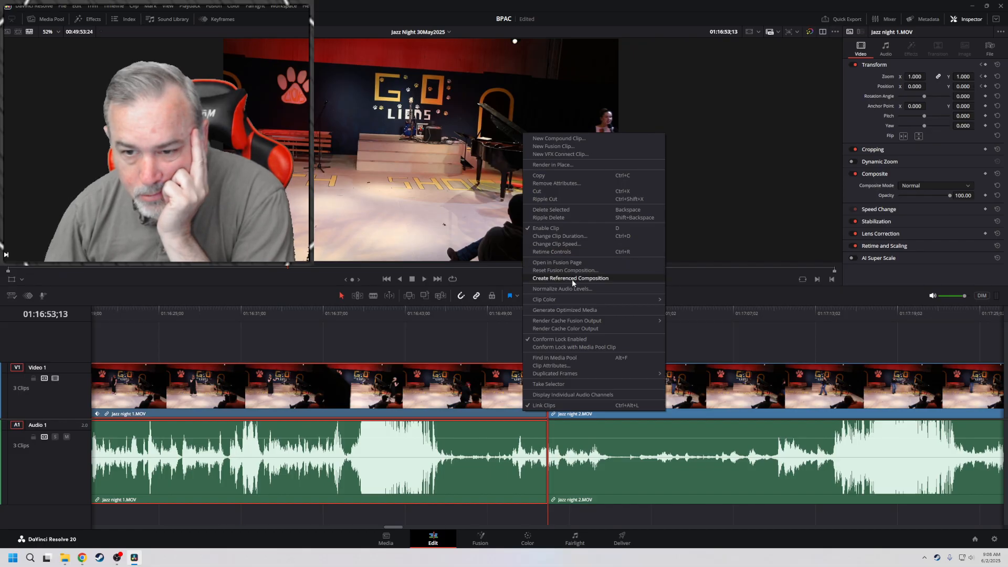
mouse_move(566, 299)
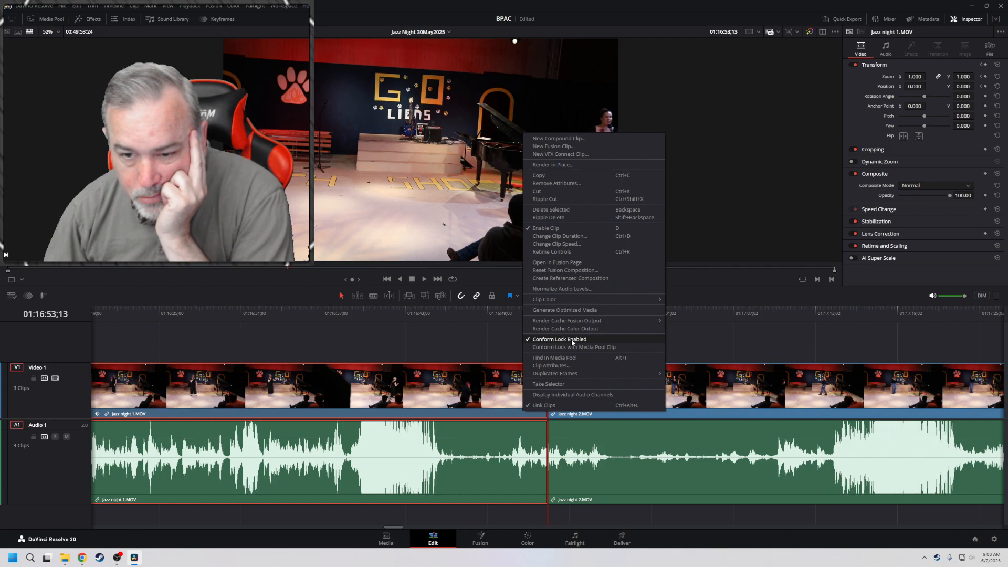
left_click(572, 339)
left_click(427, 346)
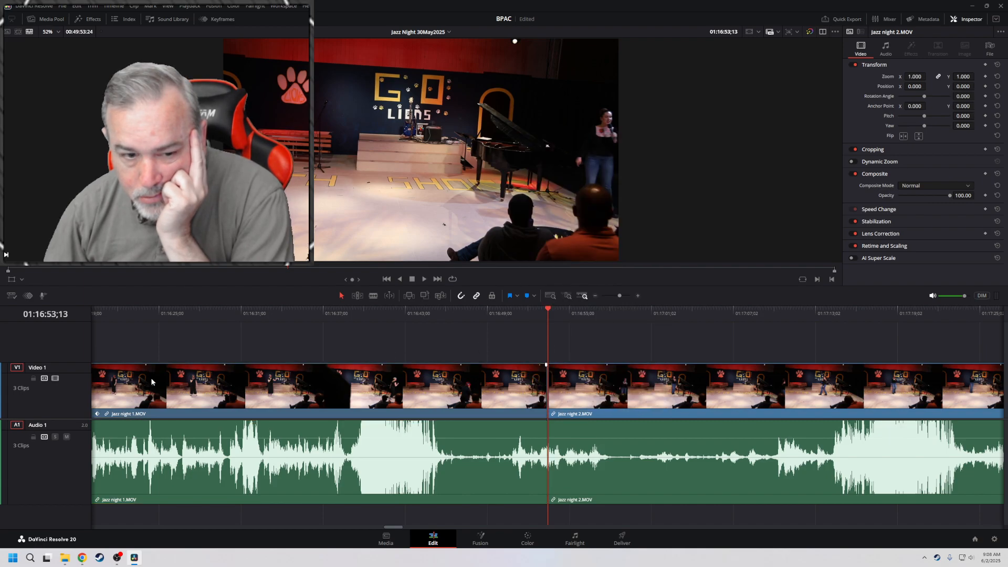
left_click(104, 417)
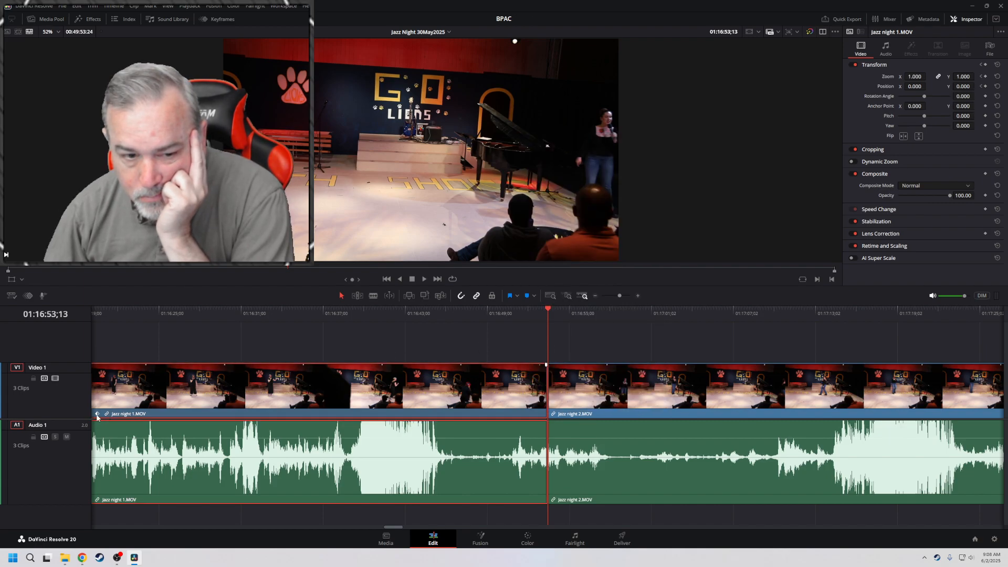
right_click(272, 379)
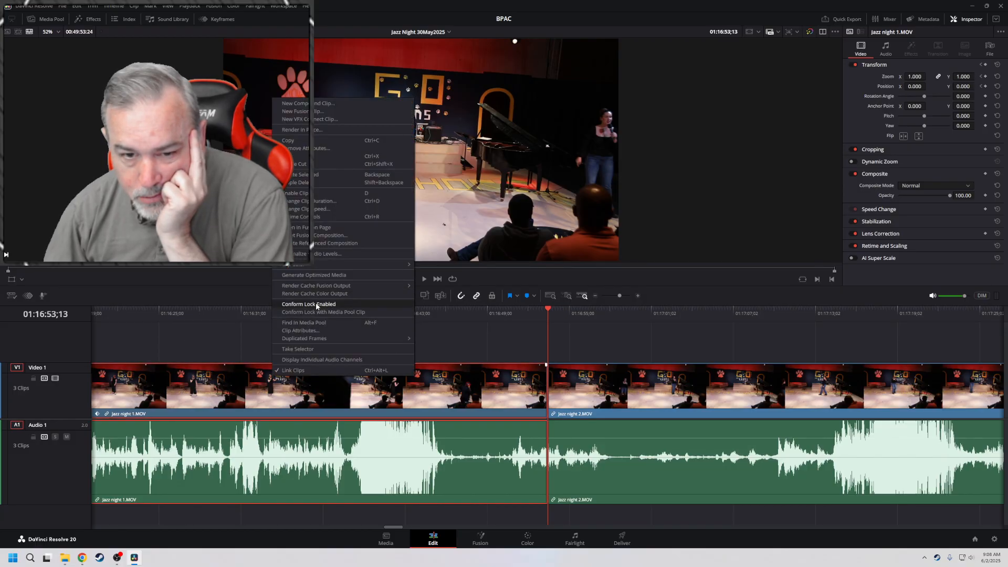
left_click(316, 304)
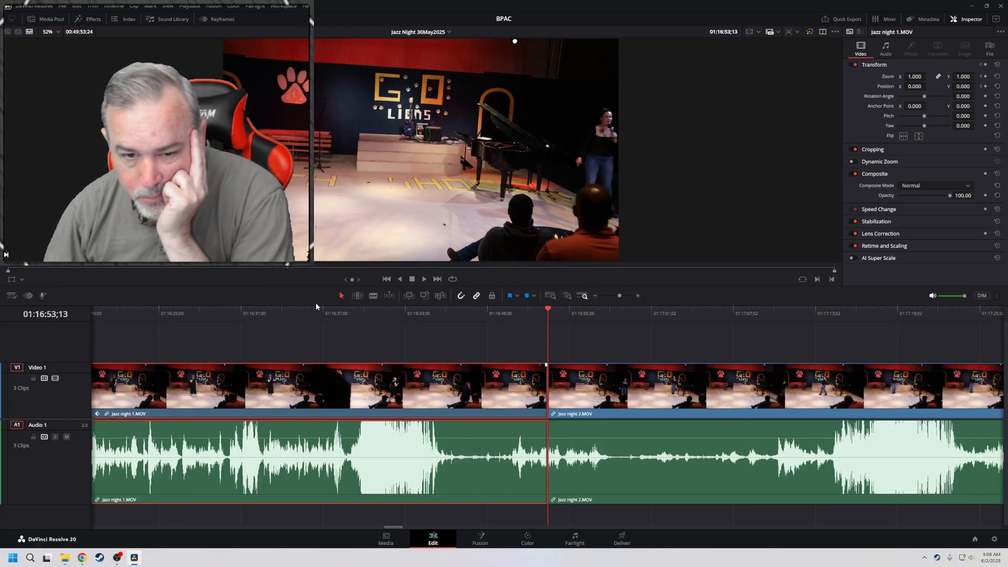
right_click(320, 379)
mouse_move(361, 344)
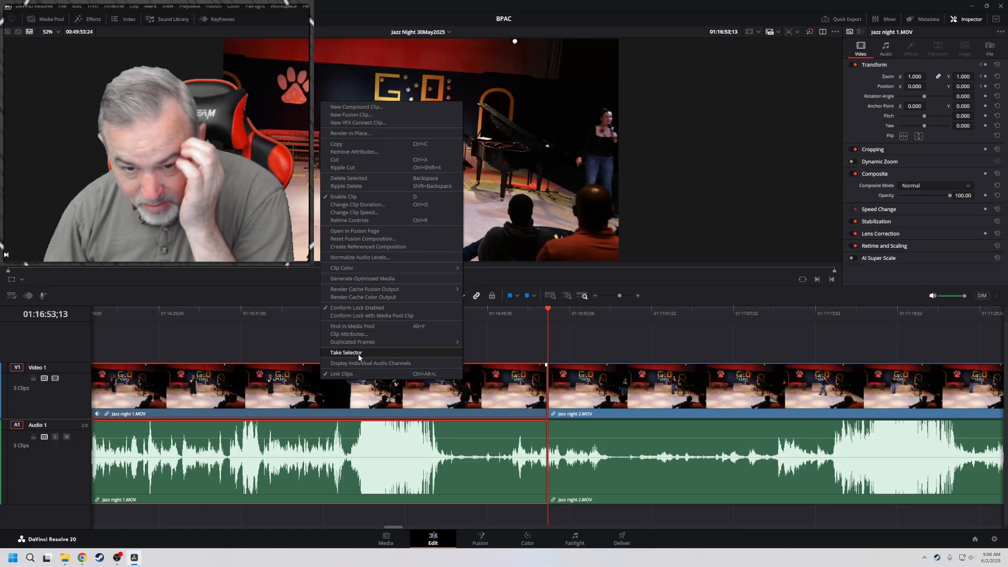
left_click(291, 355)
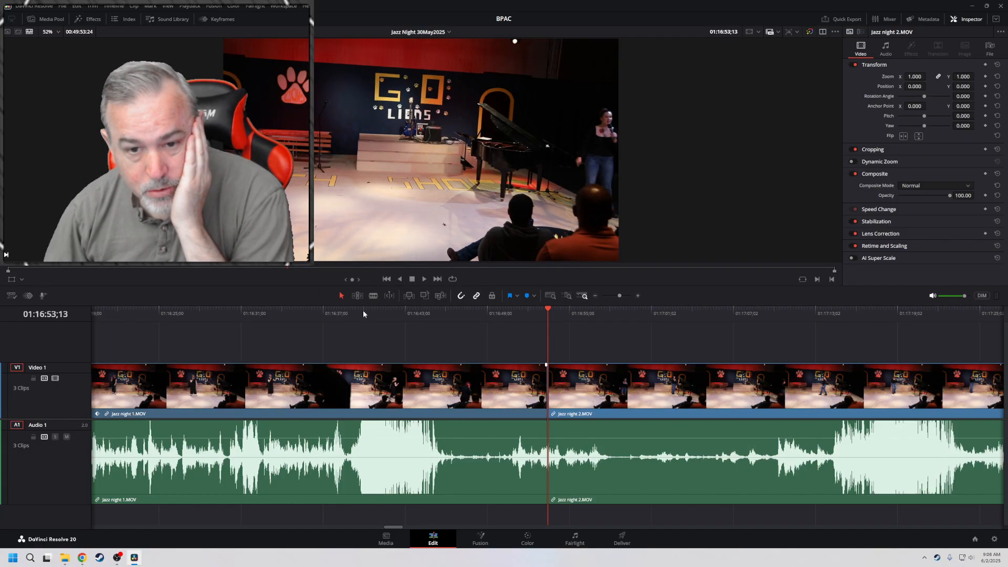
Return the playhead to the start of the timeline and select the Jazz night 1.MOV clip
key("Home")
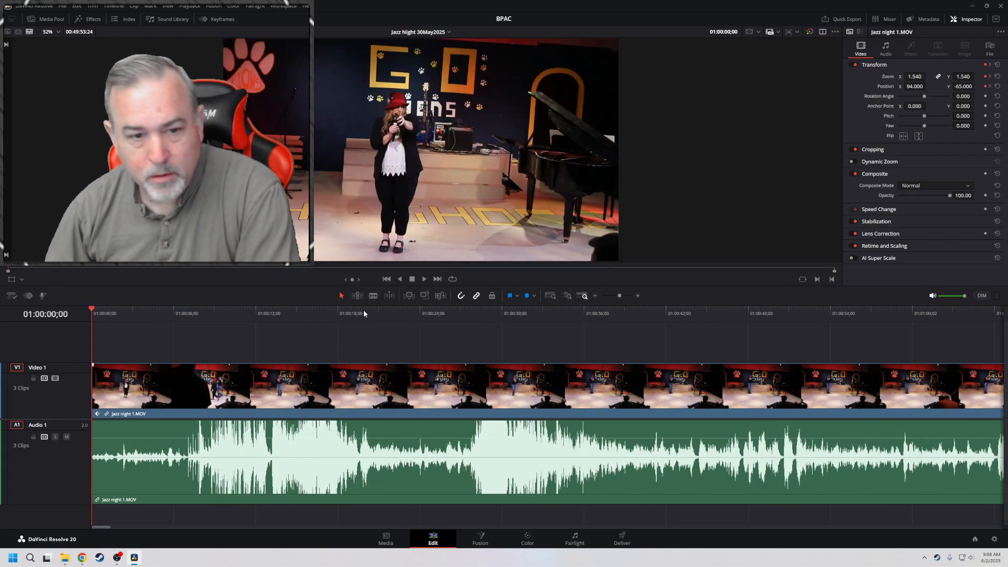
left_click(117, 388)
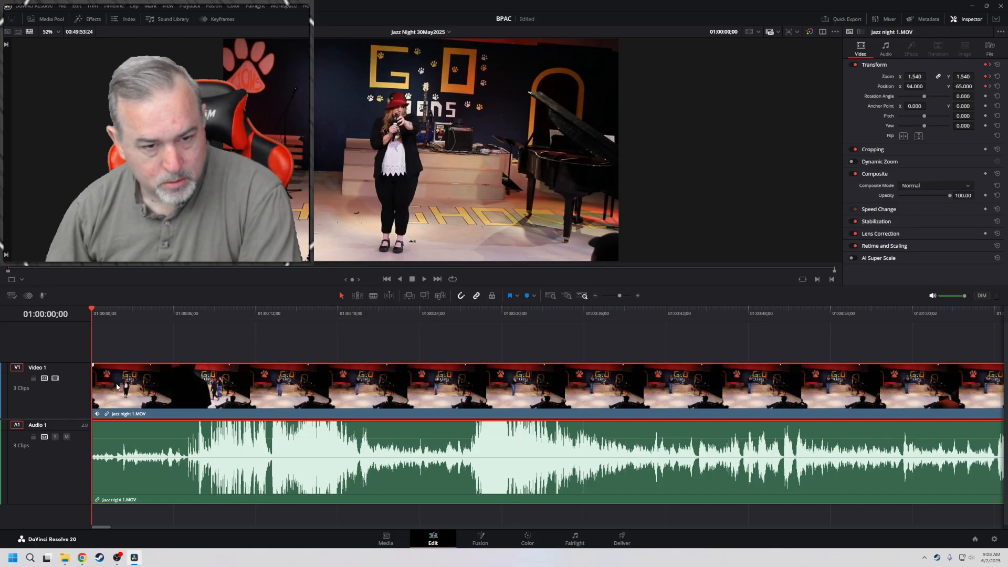
Compare the original framing of Jazz night 1.MOV in the source viewer with its framing in the timeline viewer
double_click(116, 387)
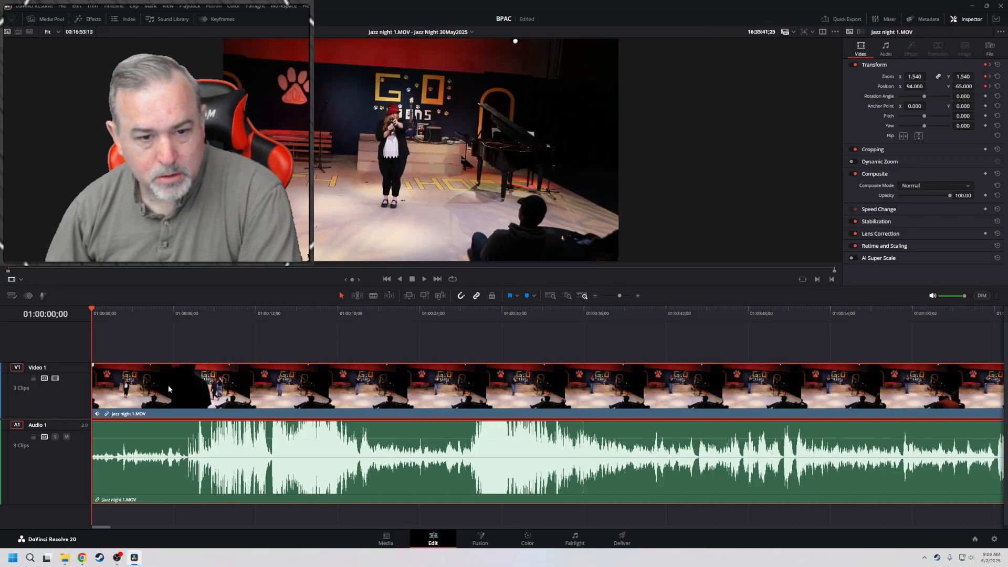
left_click(225, 382)
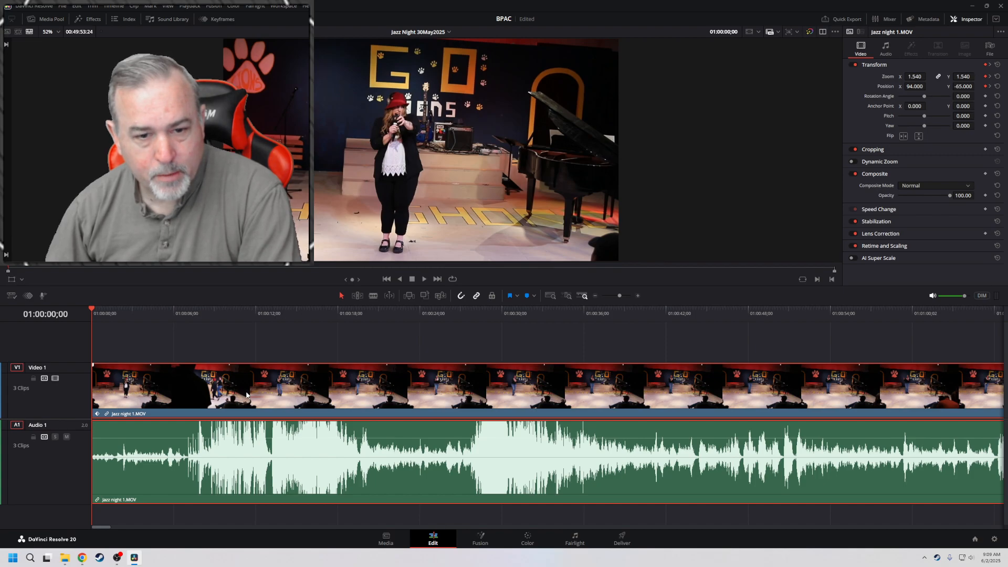
double_click(337, 389)
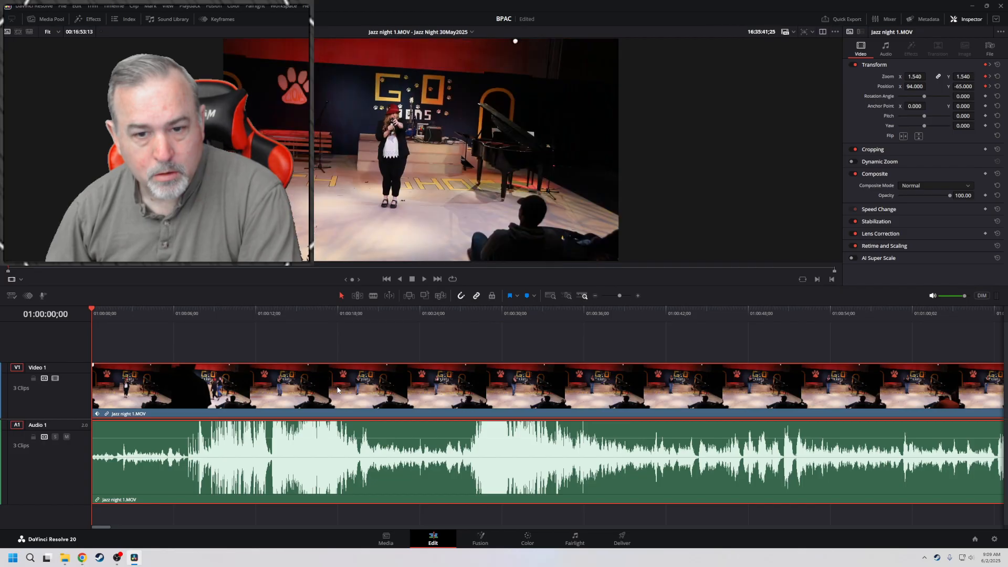
Add zoom and position keyframes to Jazz night 1.MOV at 01:00:11;29
left_click_drag(313, 321, 256, 314)
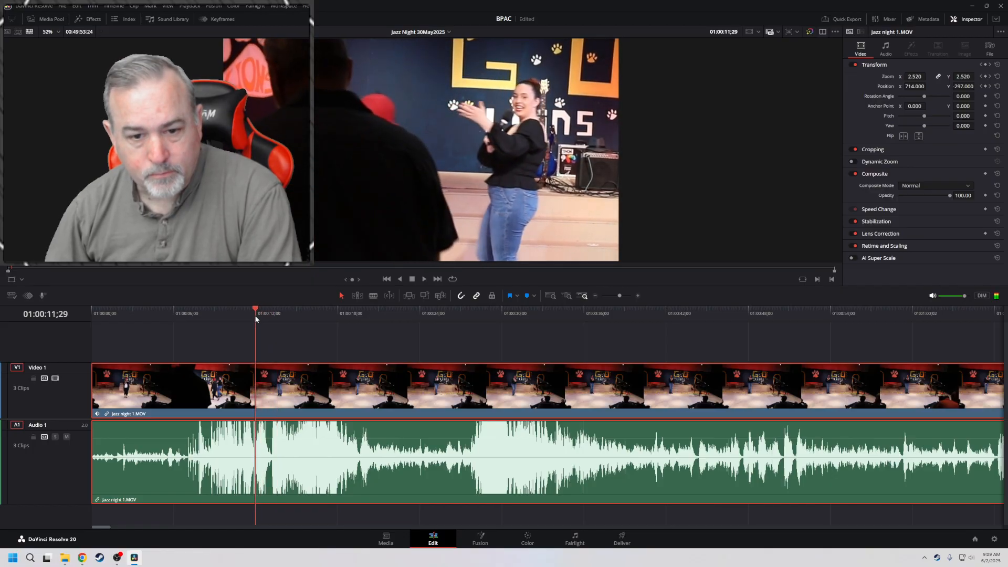
left_click(986, 77)
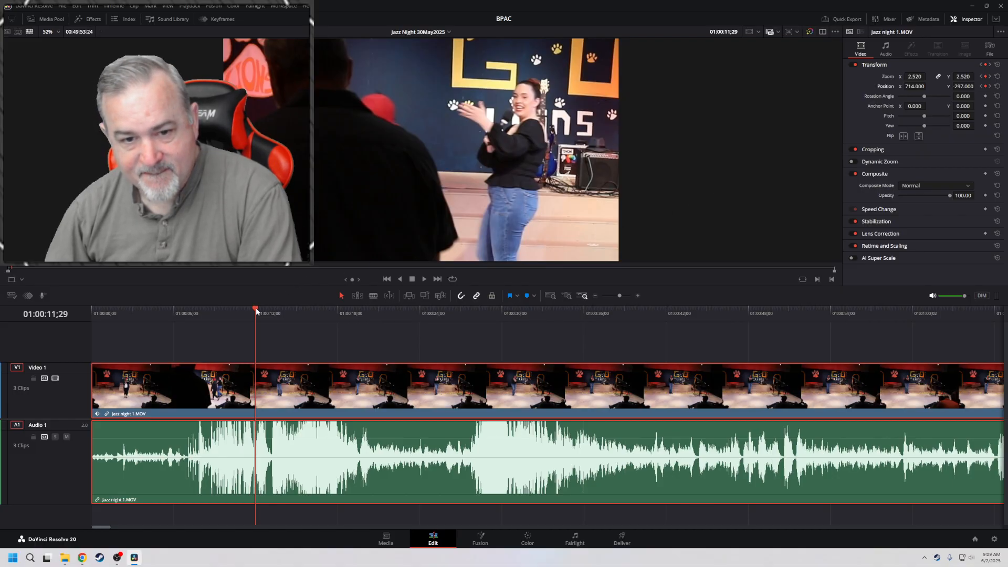
At the clip's keyframe at 01:00:11;27, set the zoom to 1.550 and the position to X 94 and Y -65
left_click_drag(256, 308, 89, 317)
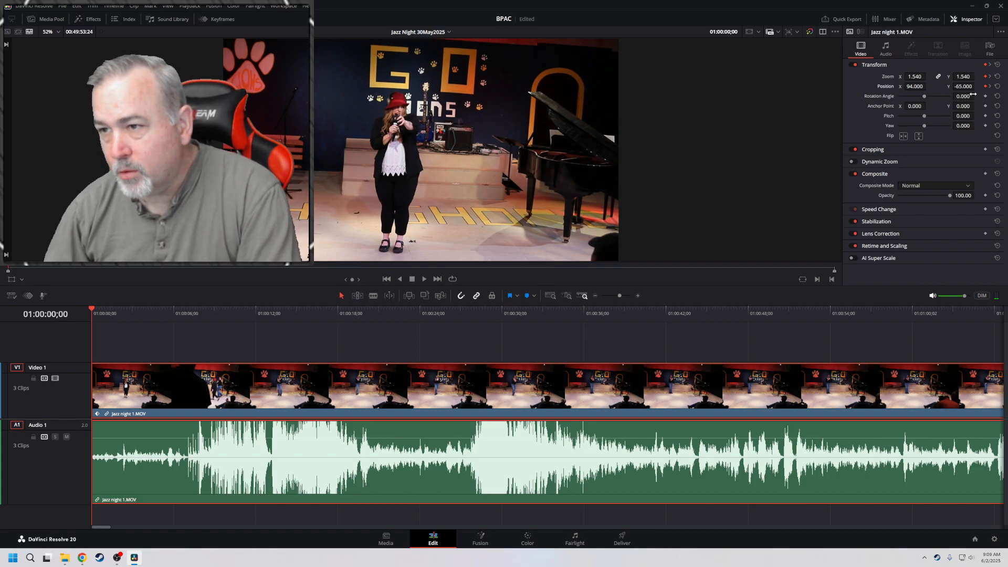
left_click(991, 76)
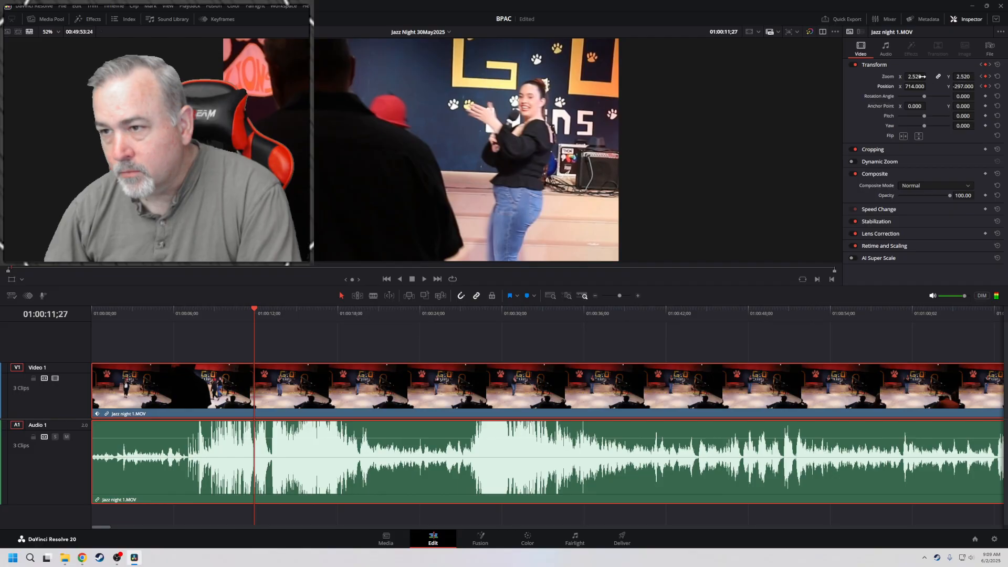
left_click_drag(915, 77, 864, 77)
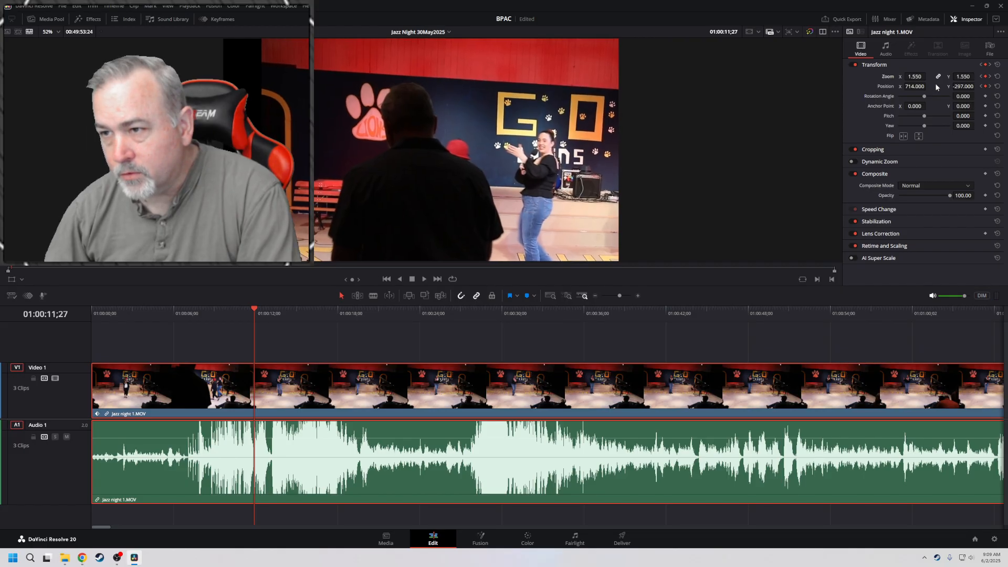
left_click(981, 87)
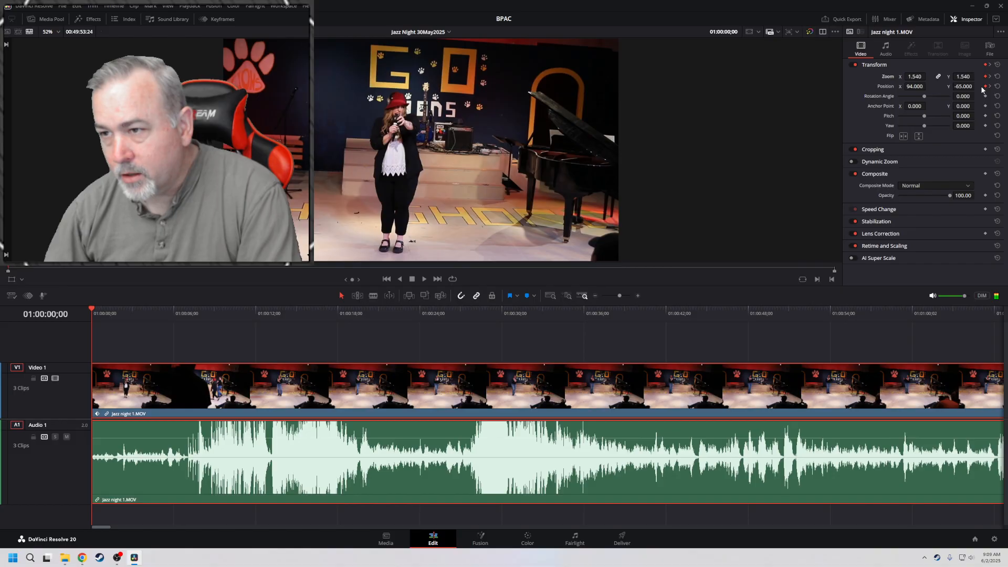
left_click(992, 86)
left_click_drag(915, 87, 533, 87)
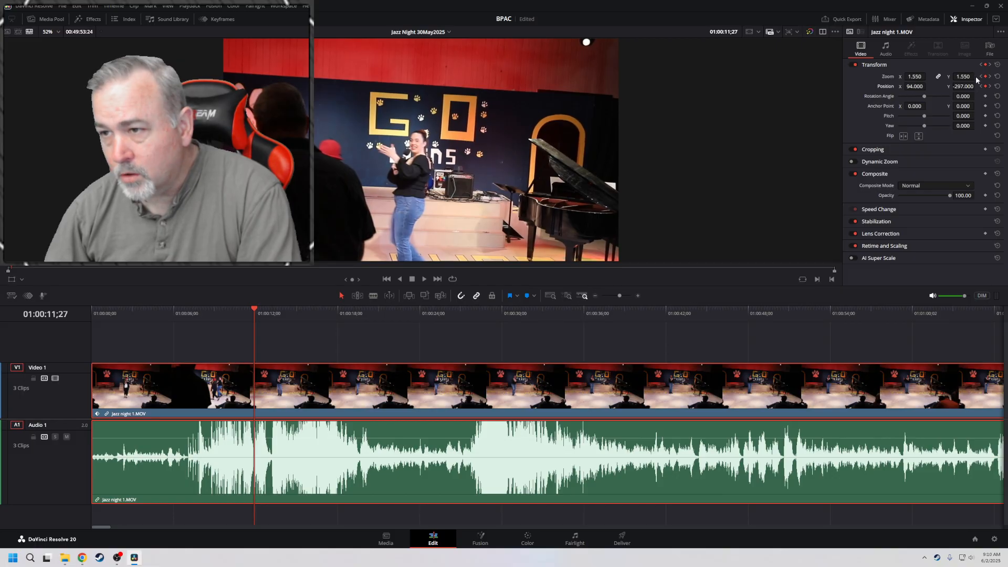
mouse_move(960, 86)
left_mouse_down()
mouse_move(977, 86)
mouse_move(968, 86)
left_mouse_up()
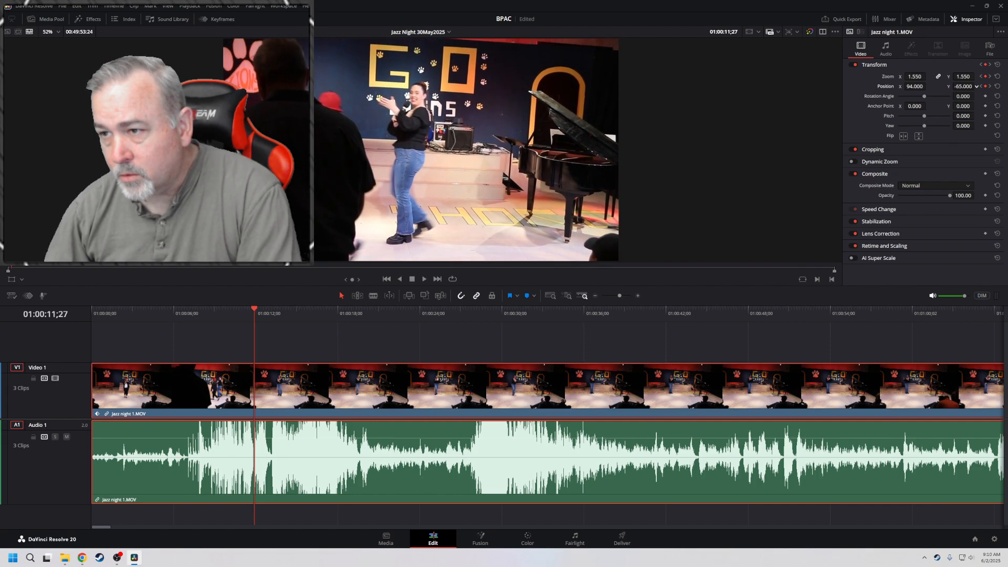
Play the timeline from its start at increasing speed to check the reframing, stopping near 01:04:57
key("Home")
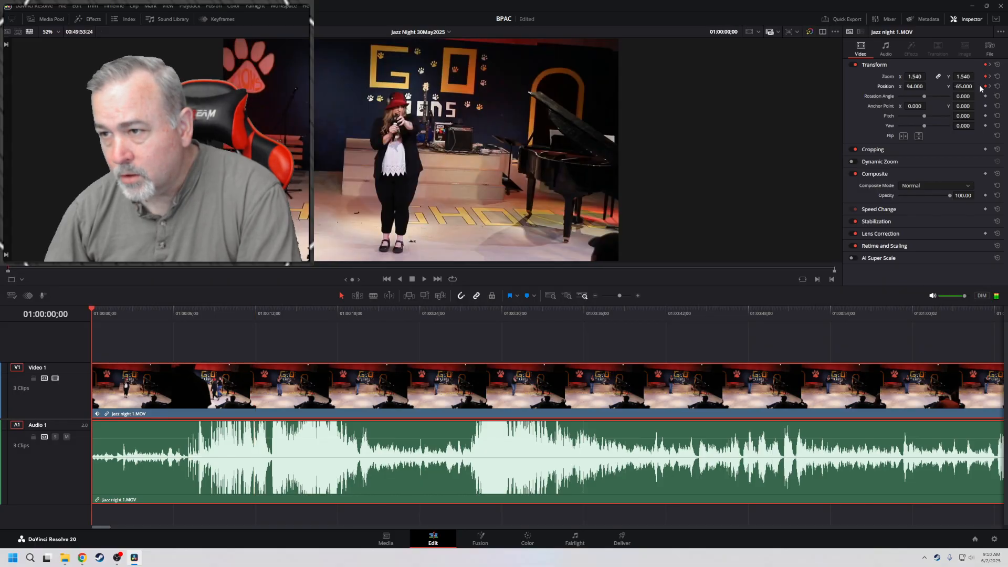
key("space")
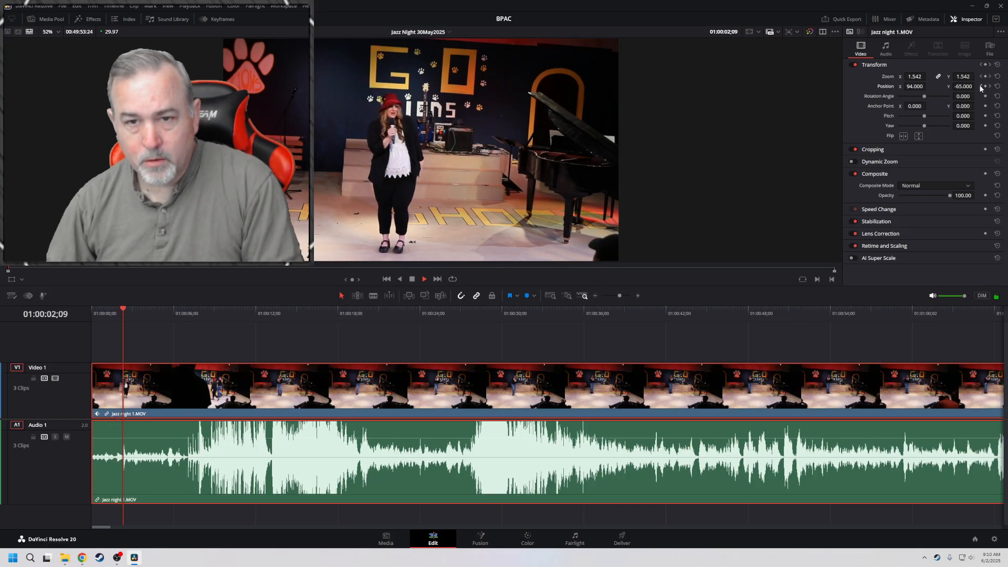
key("l")
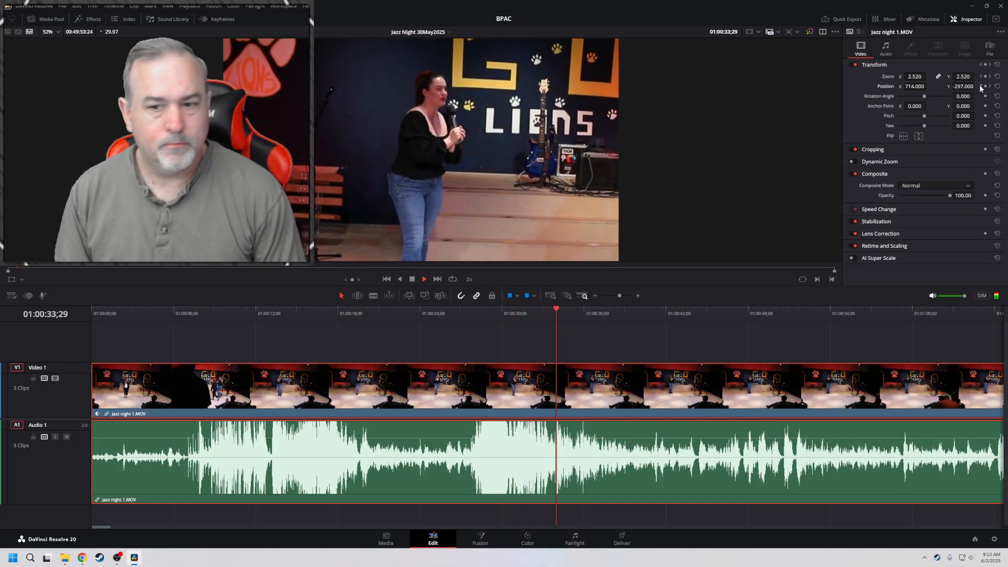
key("l")
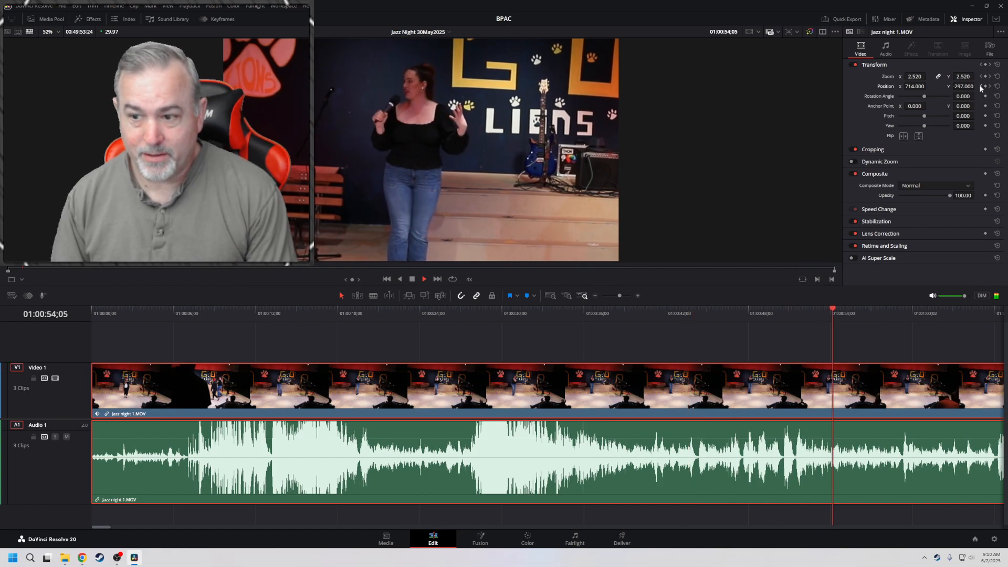
key("l")
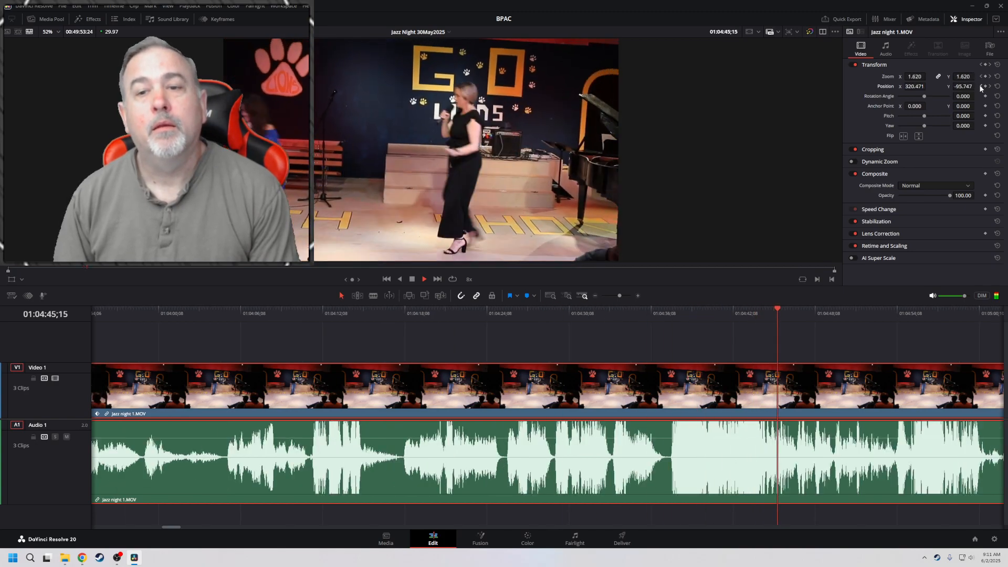
key("space")
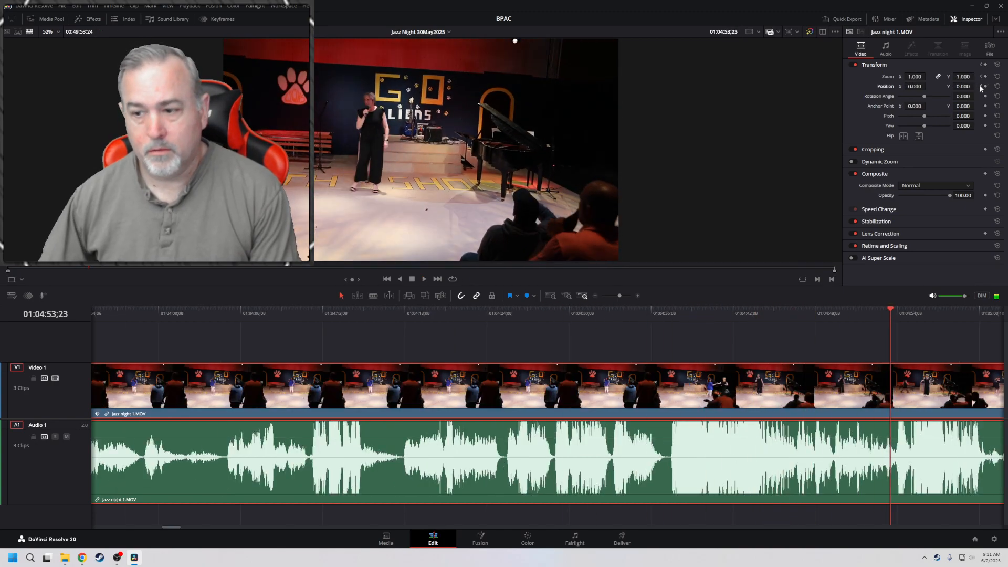
key("space")
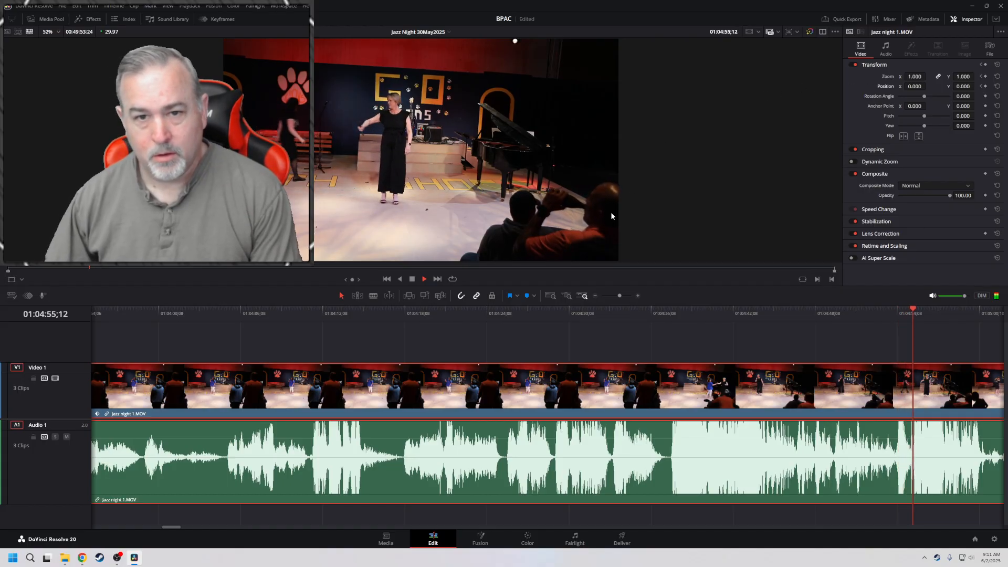
key("space")
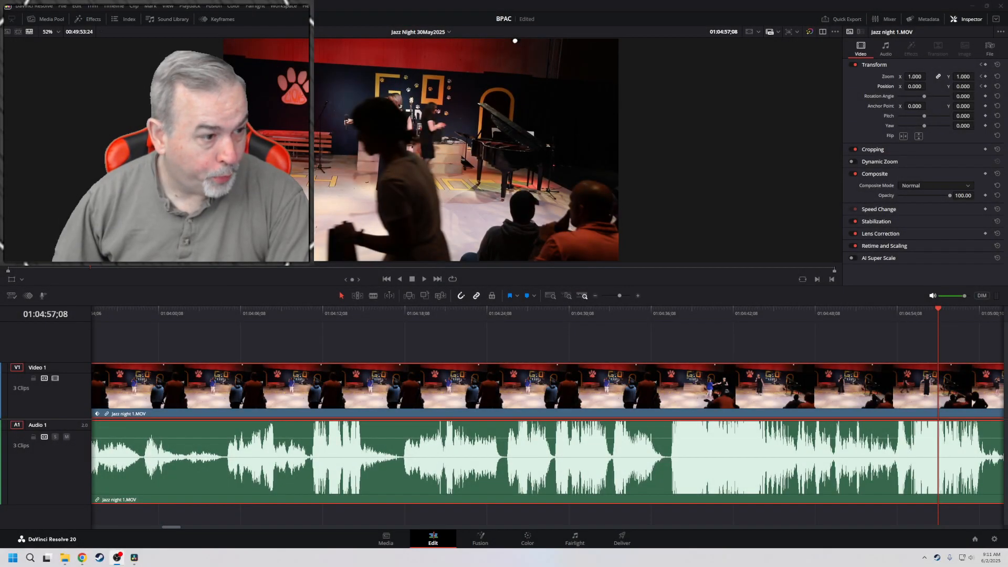
Switch to OBS and add a new media source named Break Clip to the Break Time scene
left_click_drag(1, 378, 479, 48)
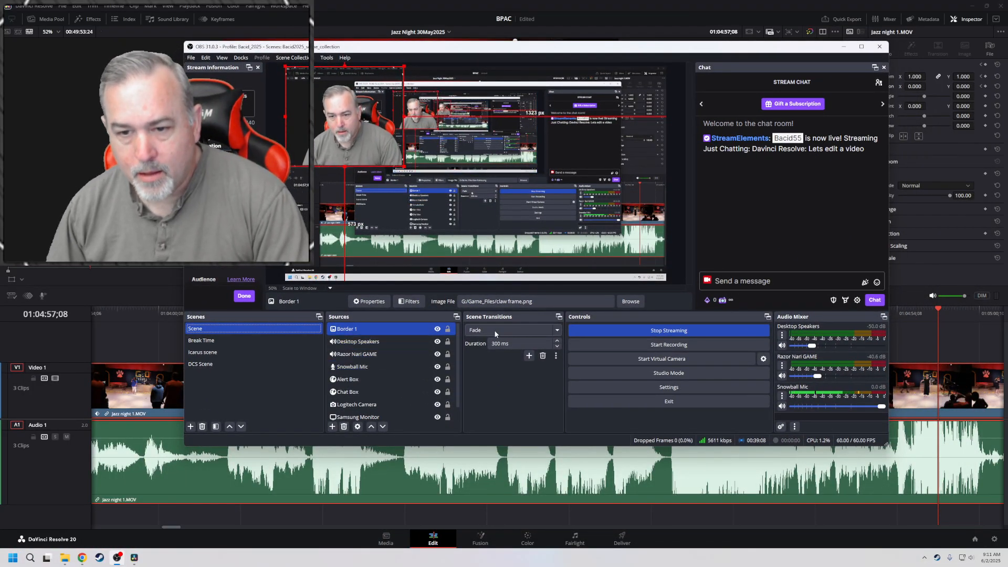
left_click(264, 331)
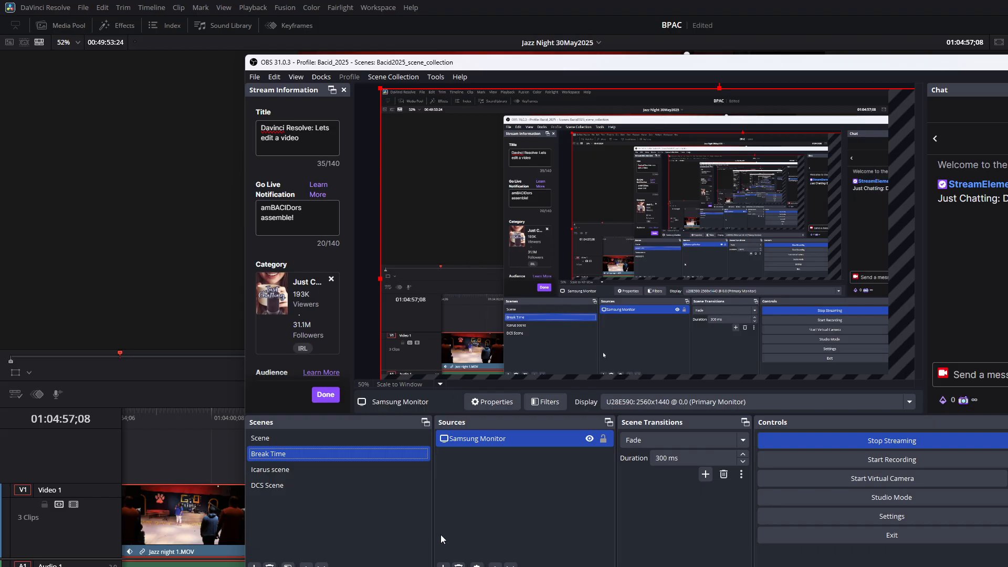
left_click(444, 565)
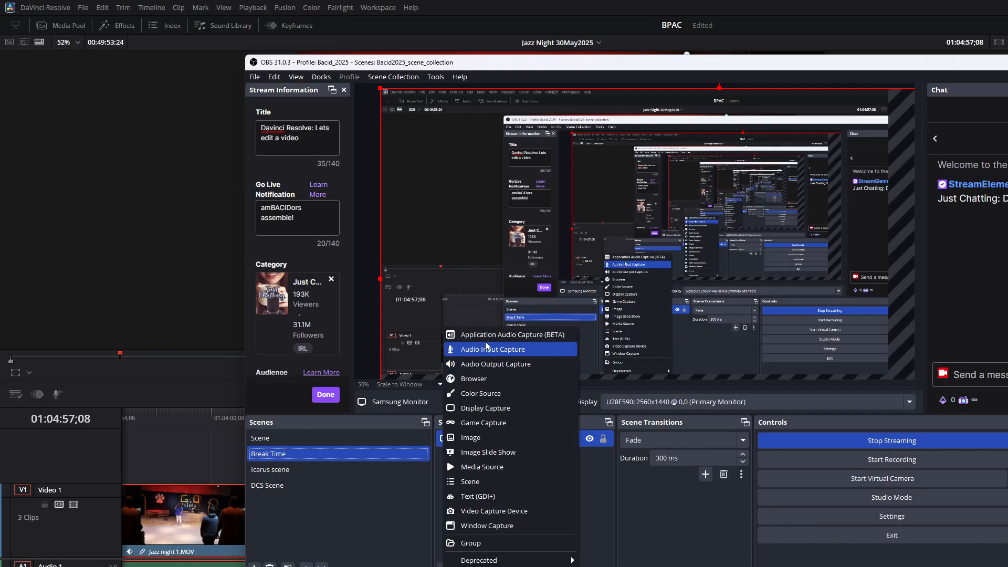
left_click(481, 468)
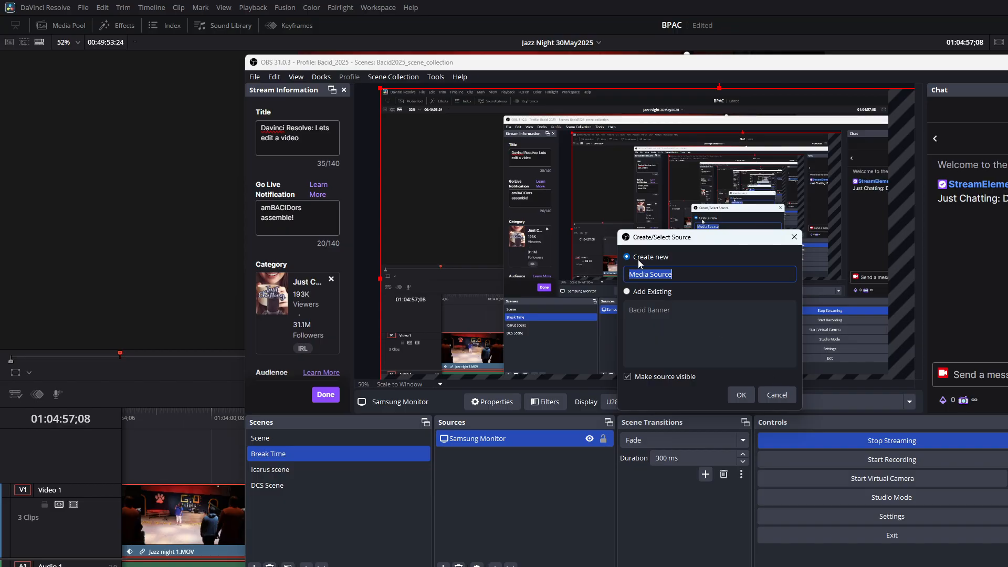
type("Break Clip")
key("Return")
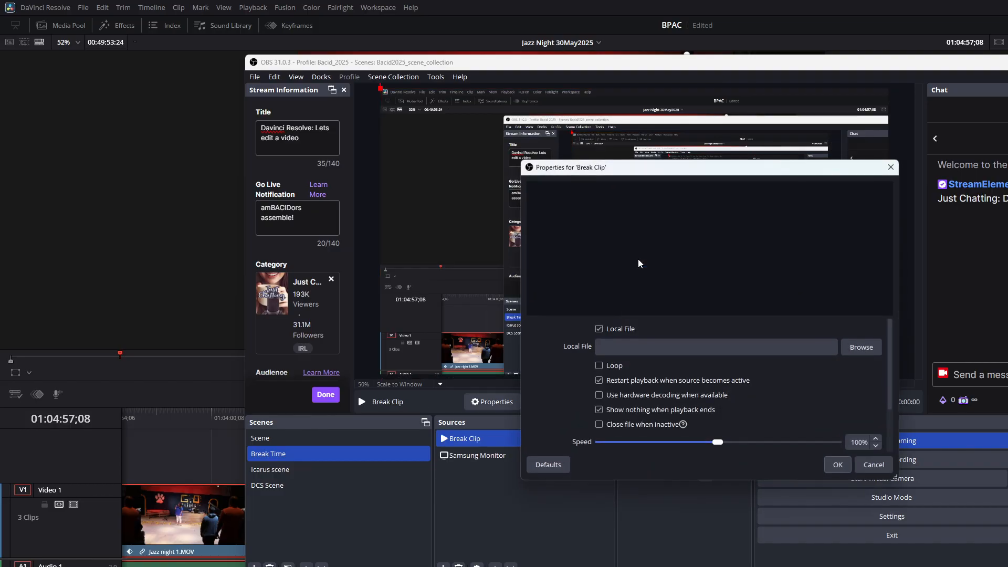
Browse for the Break Clip source's local file in the Twitch, Game_Files and Games folders on the G: drive
left_click(853, 352)
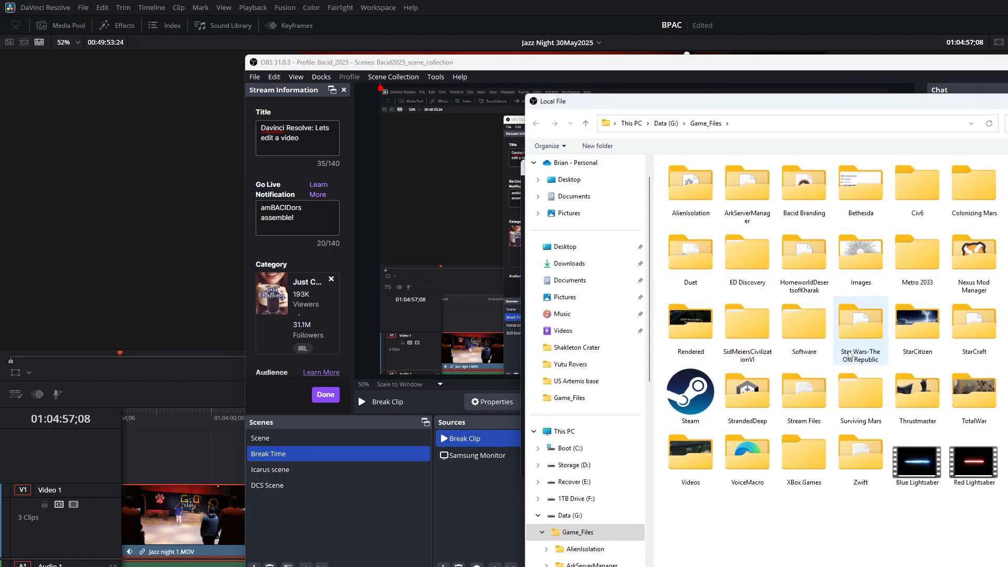
left_click_drag(786, 102, 817, 63)
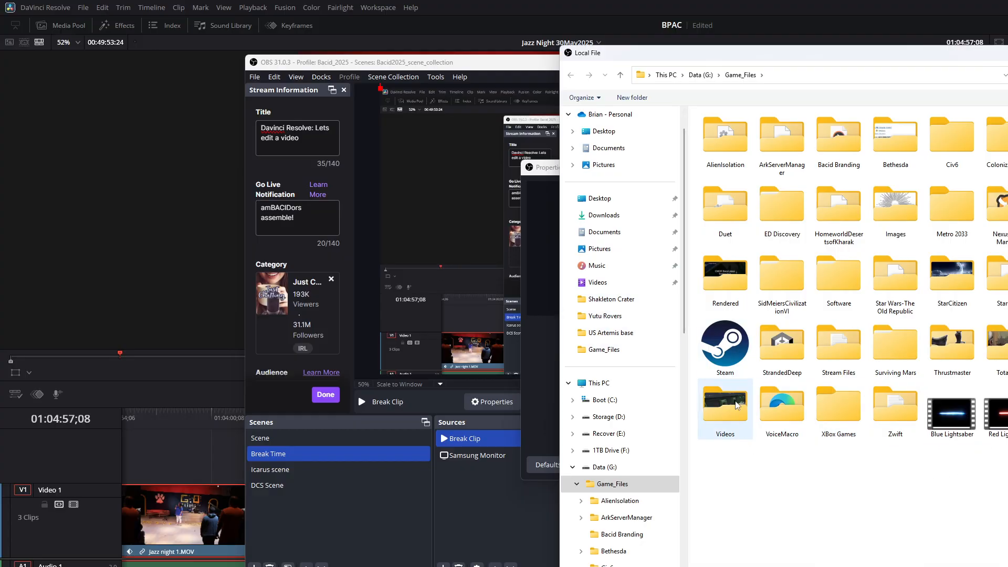
double_click(1007, 344)
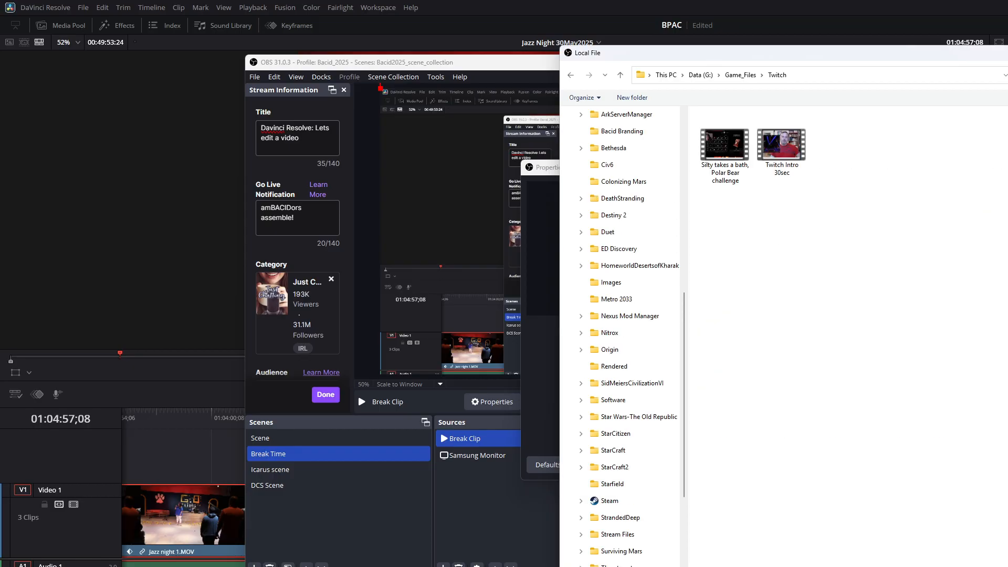
left_click(738, 75)
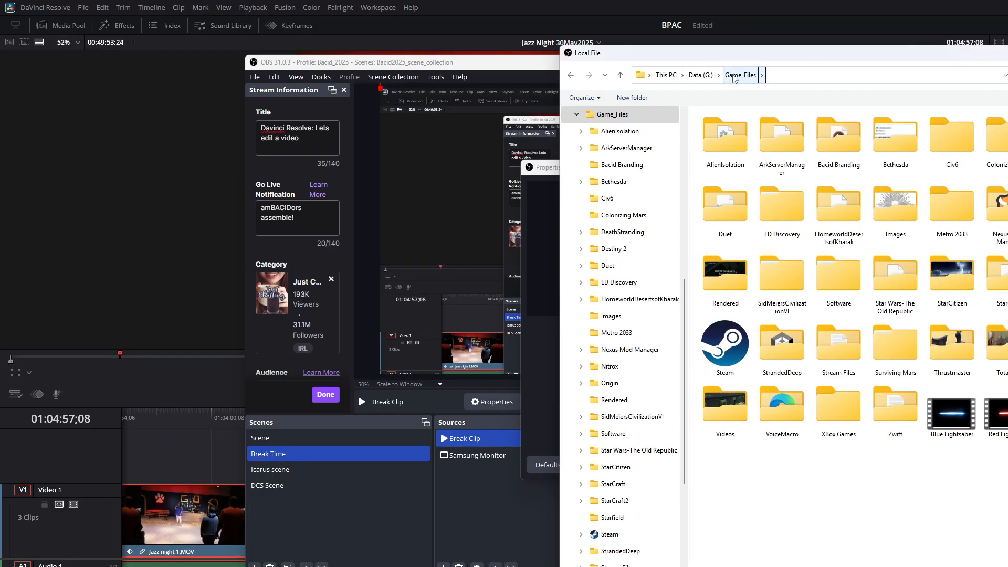
left_click(577, 115)
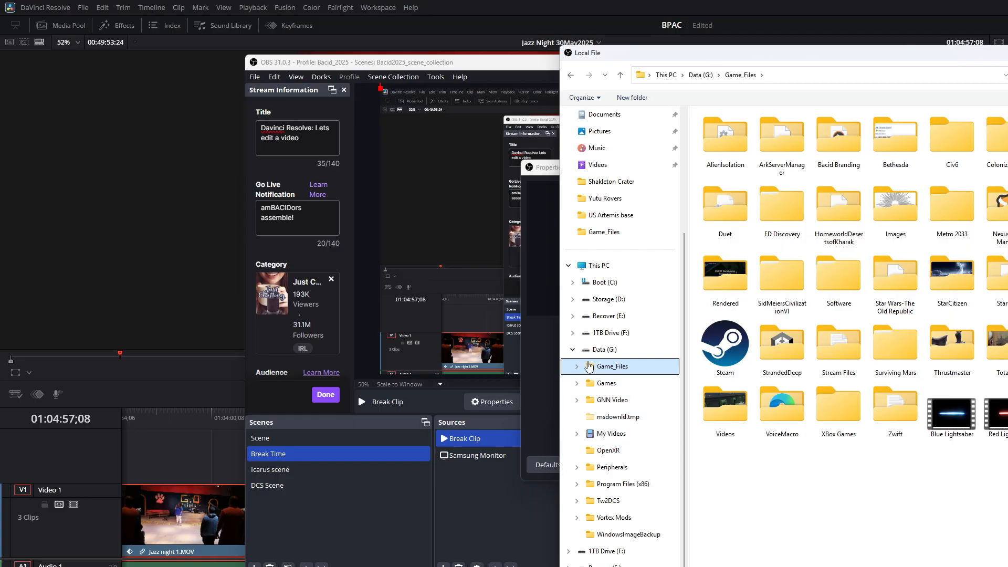
left_click(604, 350)
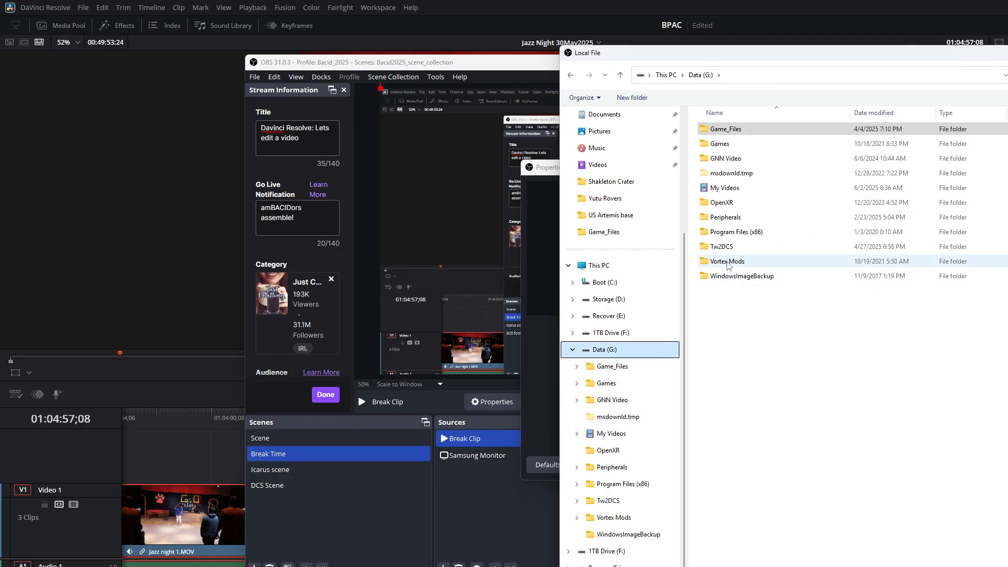
double_click(723, 144)
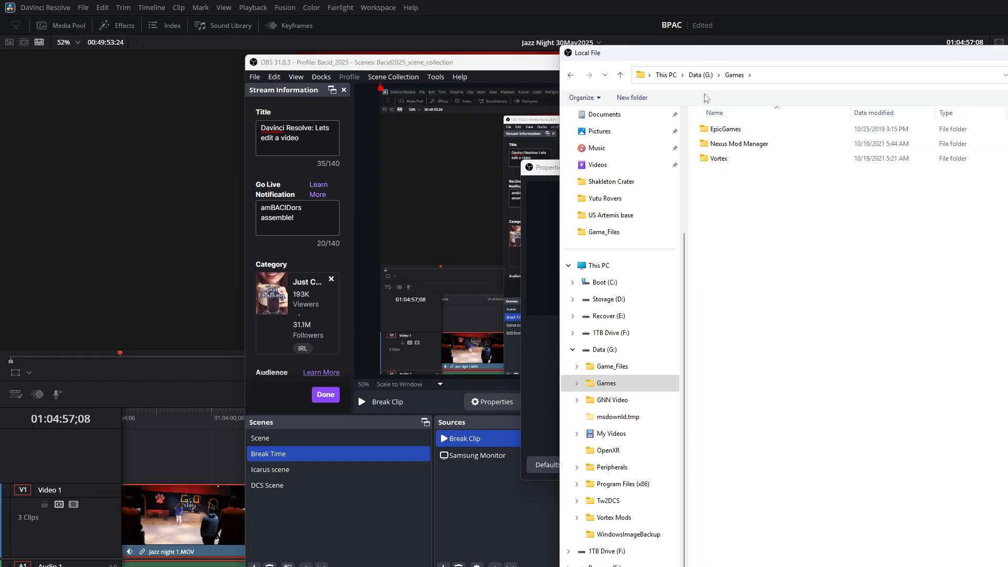
left_click(701, 76)
left_click(715, 132)
double_click(716, 131)
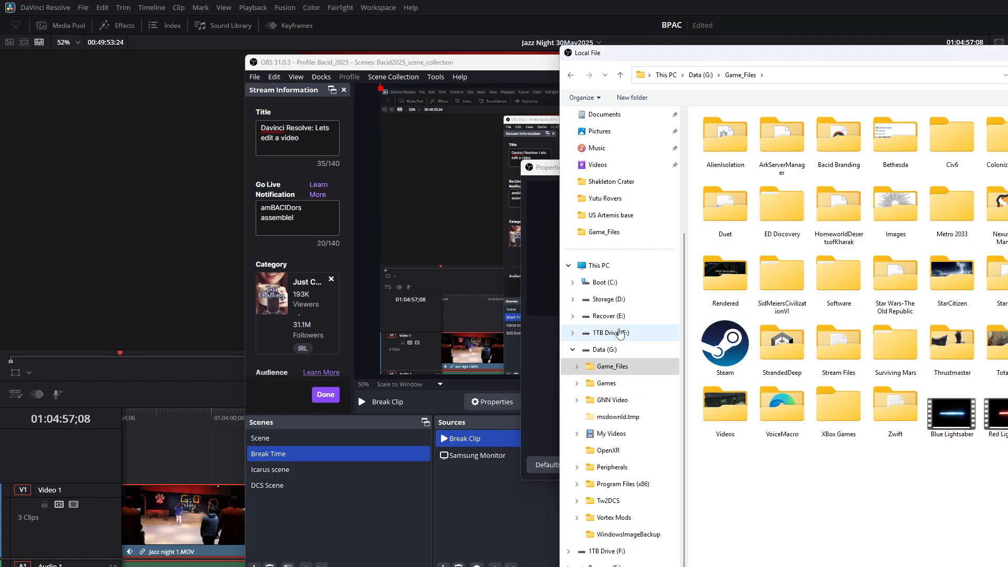
Look for the break clip in the Video Projects folder on the Storage (D:) drive
left_click(608, 299)
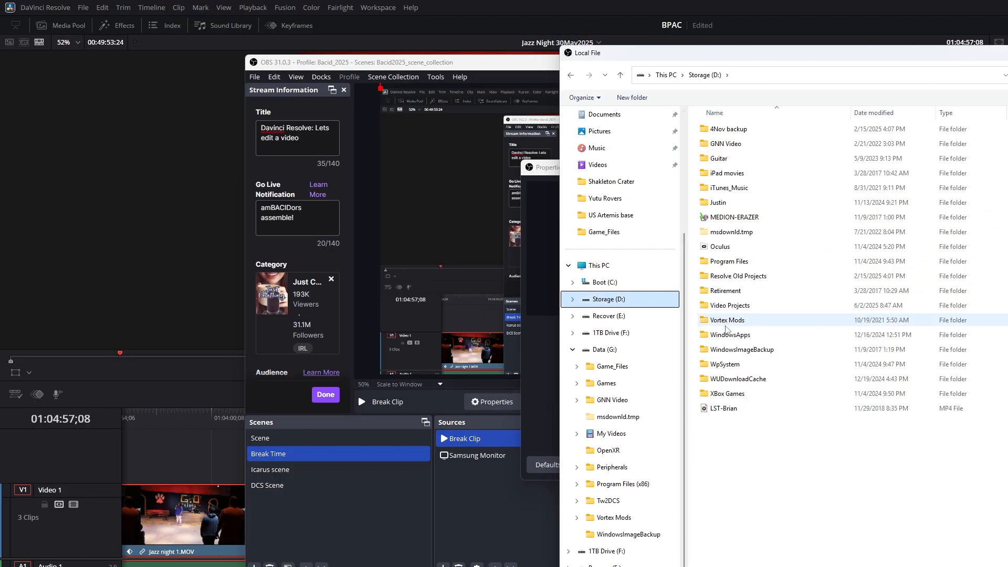
double_click(731, 305)
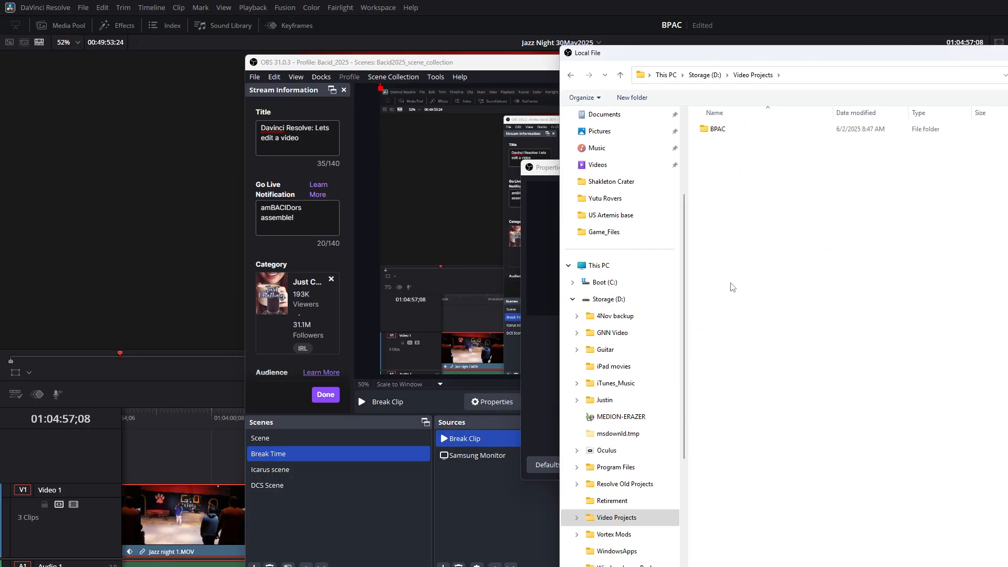
left_click(705, 75)
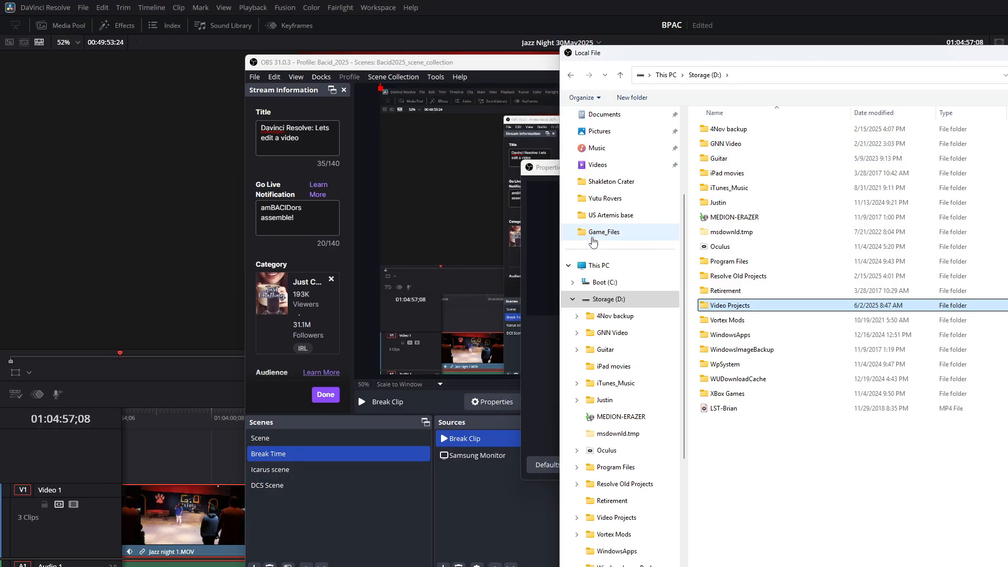
Search This PC for "break" and load Neon Break 1 from its Stream Files folder as the Break Clip source's local file
left_click(597, 267)
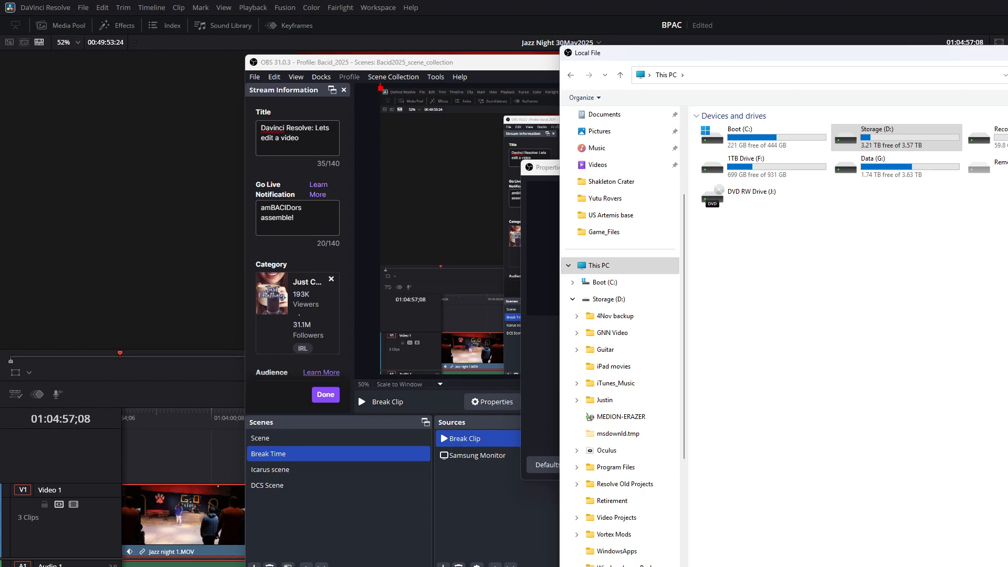
key("Return")
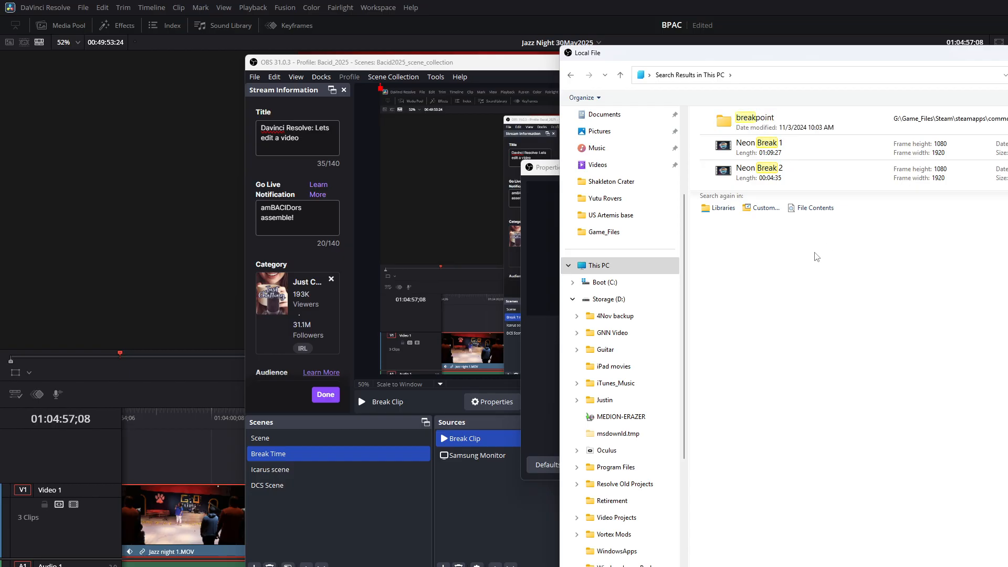
left_click(762, 151)
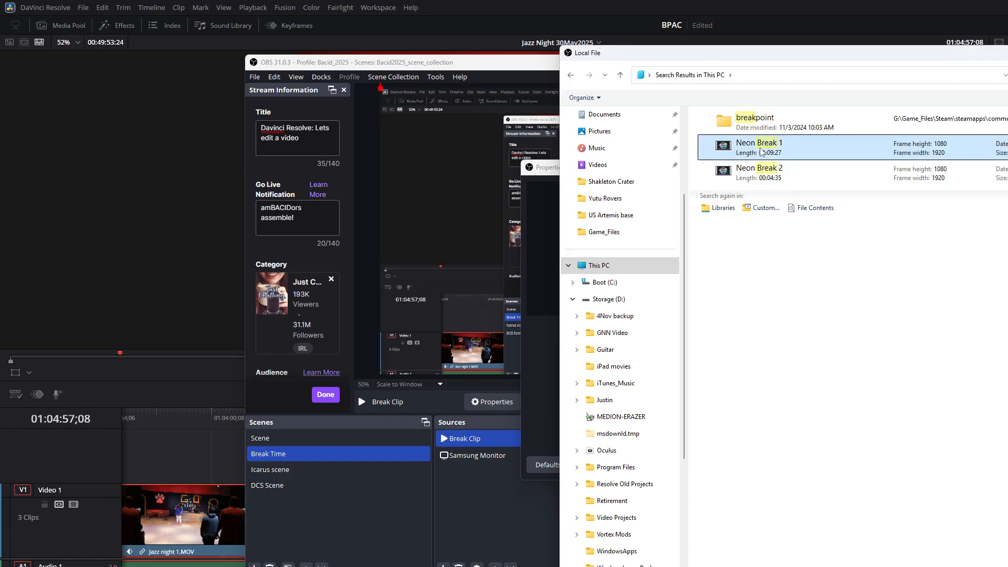
right_click(793, 150)
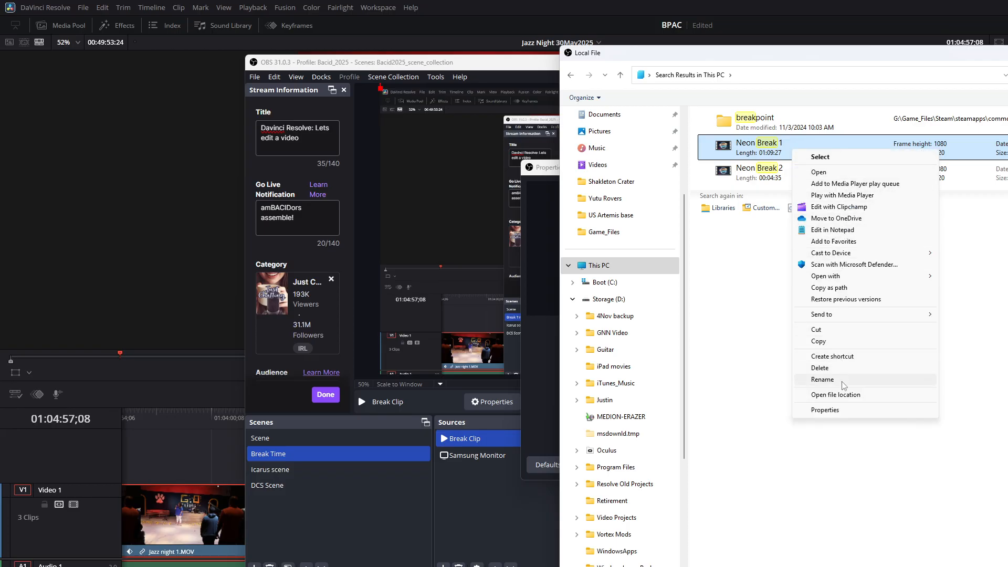
left_click(844, 394)
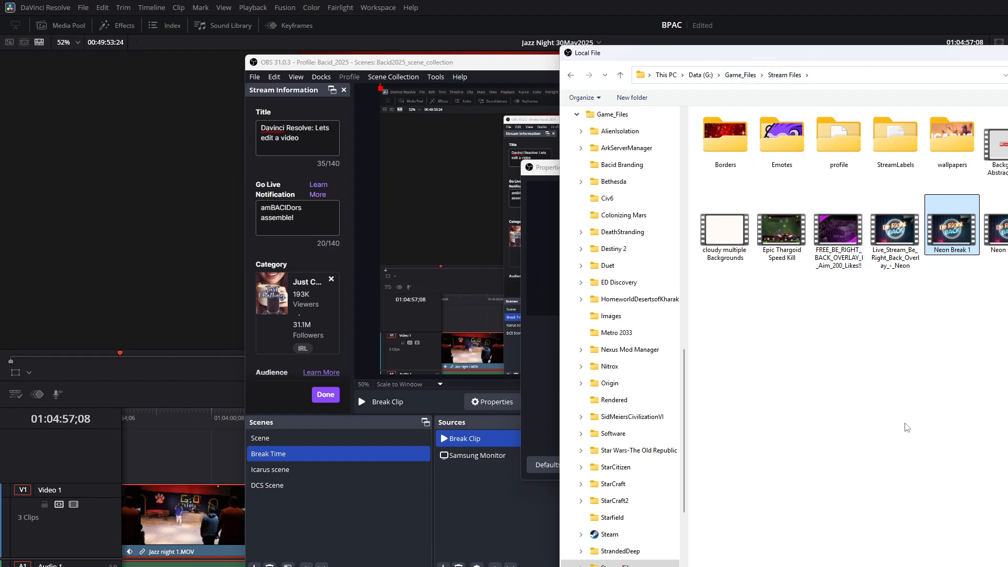
left_click(1006, 564)
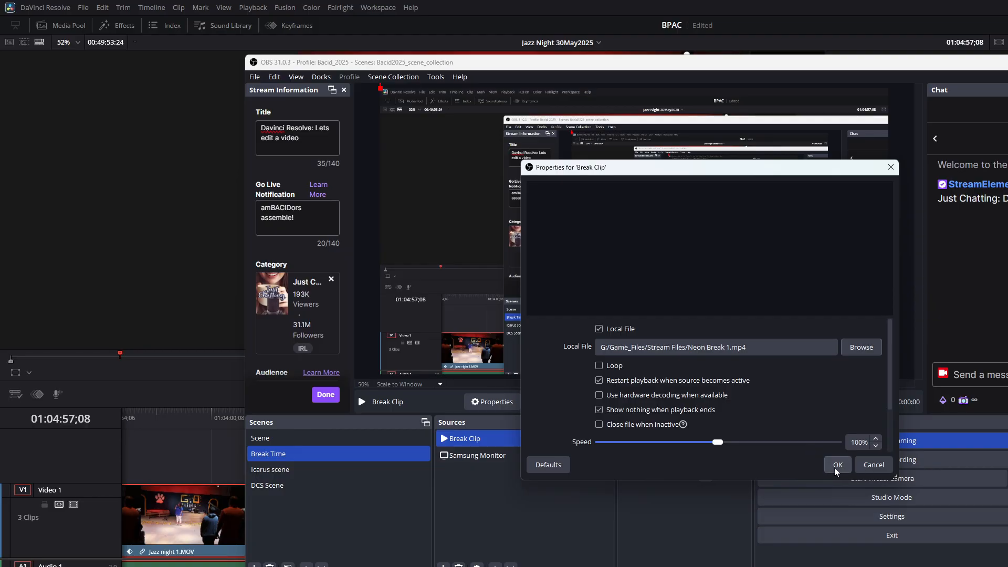
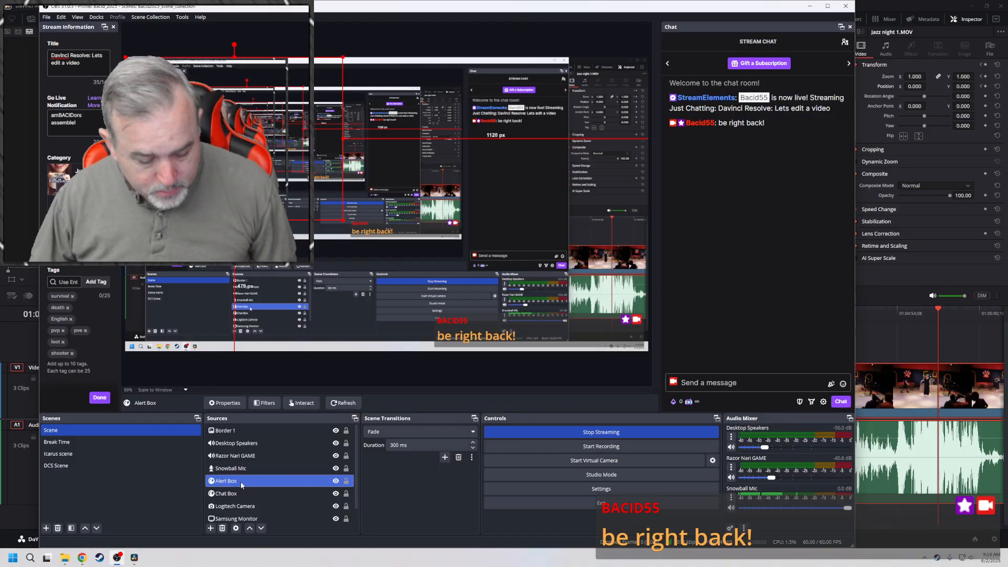
Copy the Alert Box and Chat Box sources into the Break Time scene, return to Scene, and switch back to DaVinci Resolve
left_click(242, 494, "ctrl")
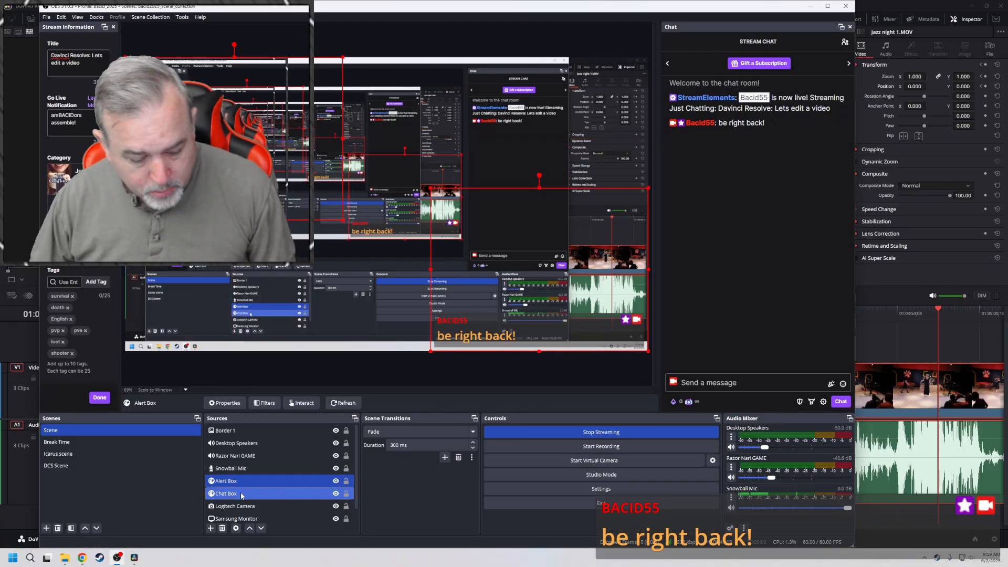
left_click(158, 443)
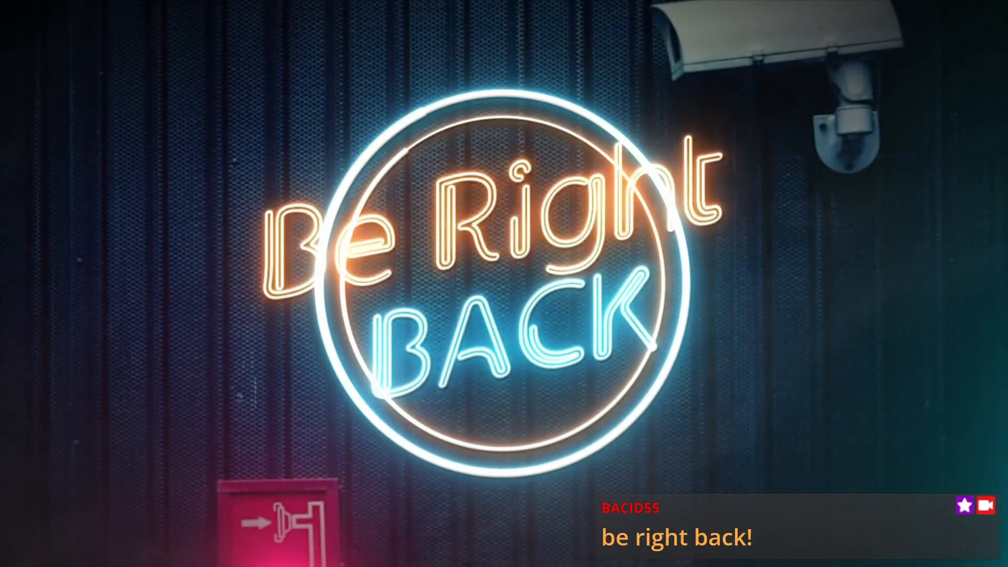
left_click(73, 432)
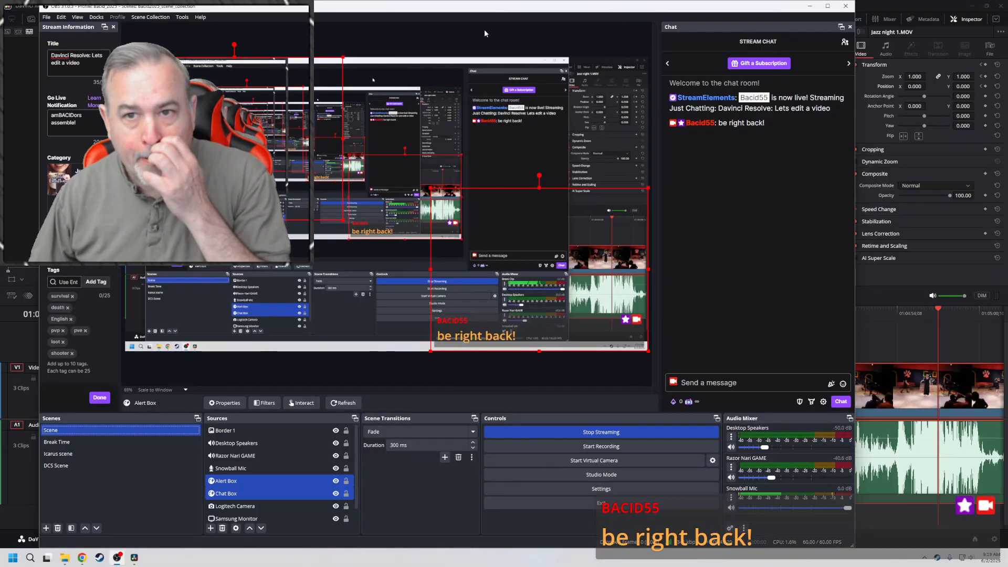
left_click_drag(504, 6, 0, 347)
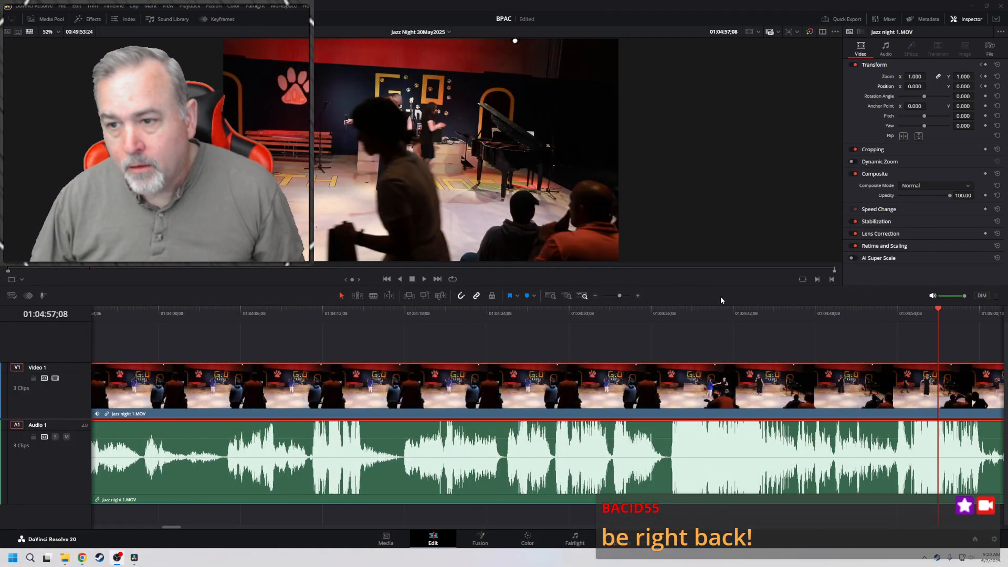
Play the timeline on to 01:05:02;29 and add zoom and position keframes there
left_click(425, 280)
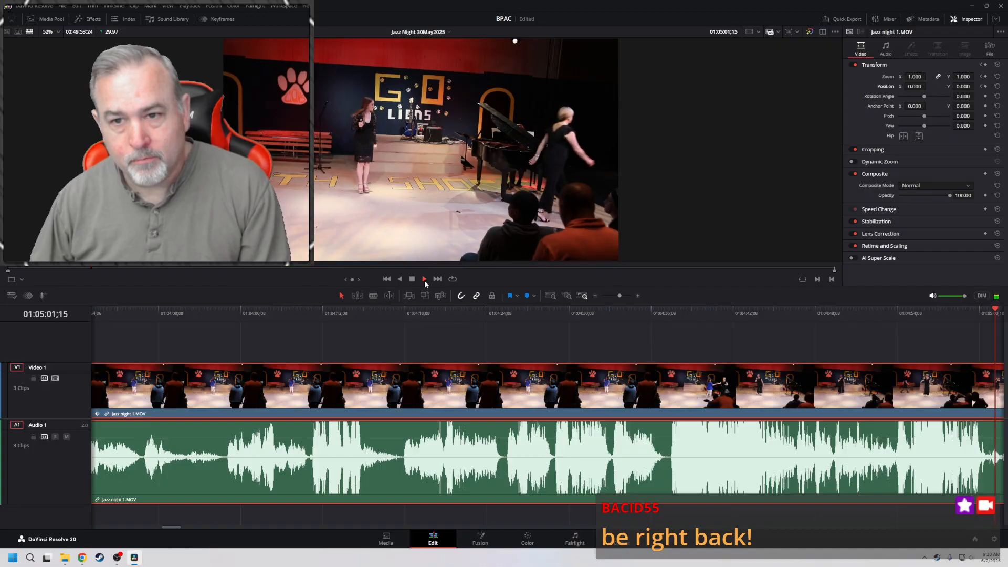
left_click(425, 280)
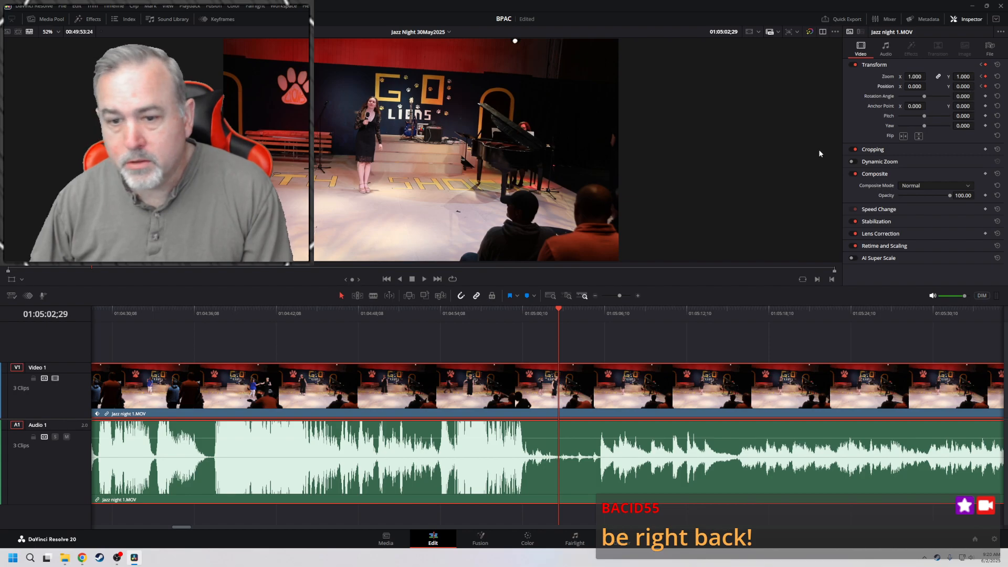
At 01:05:05;25, keyframe the clip's zoom at 1.760 and its position at X -135, Y -88
key("space")
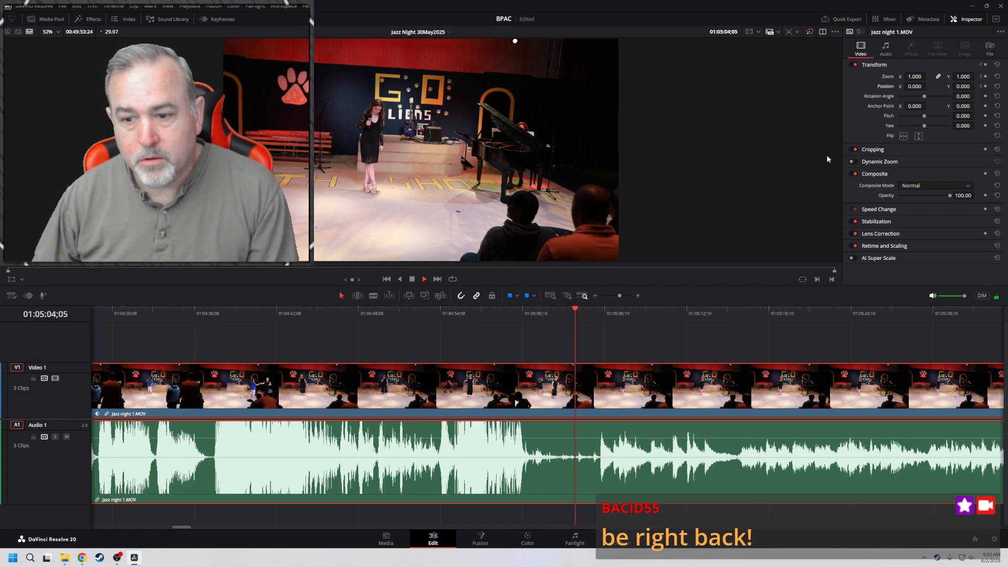
key("space")
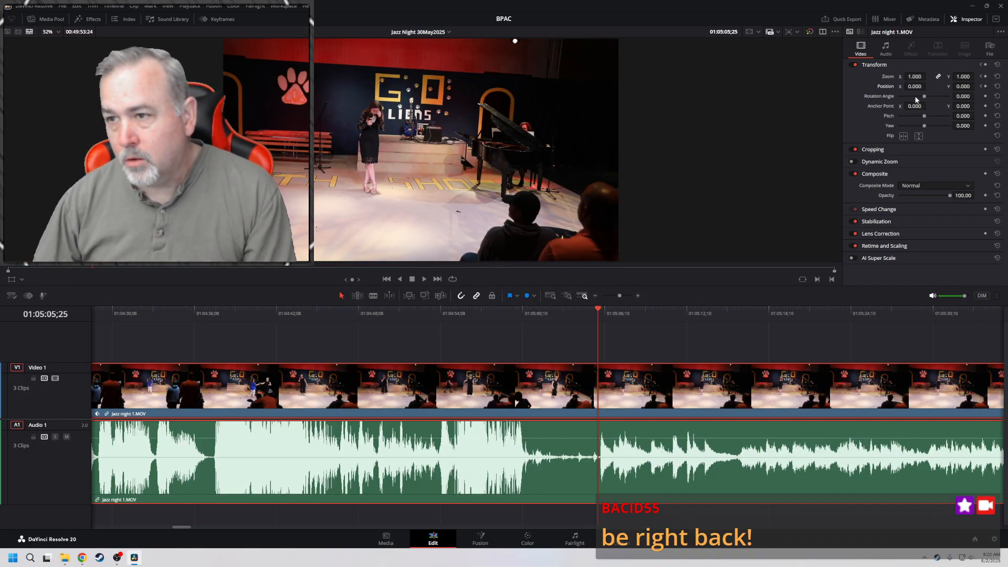
mouse_move(915, 76)
left_mouse_down()
mouse_move(955, 76)
mouse_move(954, 85)
mouse_move(911, 86)
left_mouse_up()
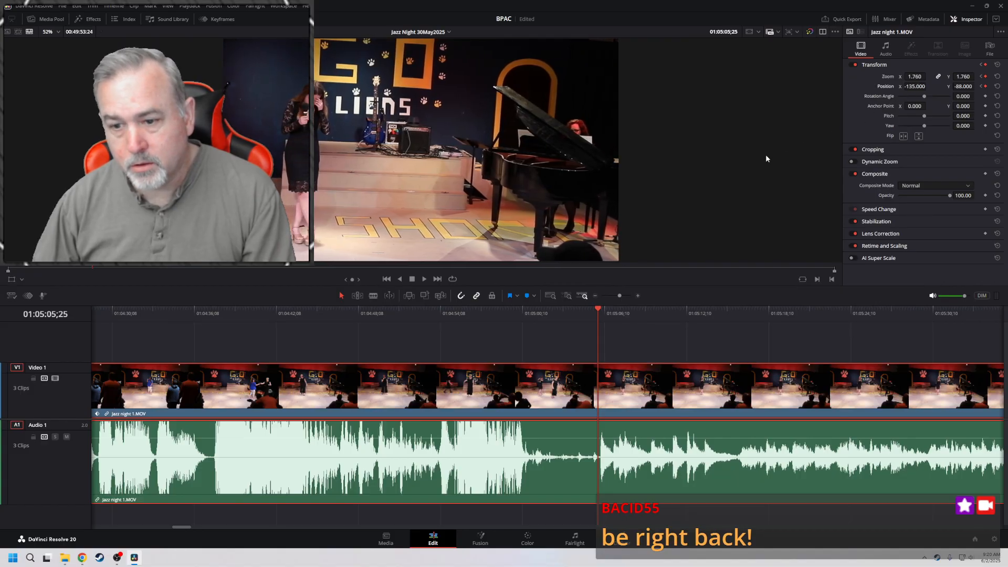
Return to the keyframe at 01:05:02;29 and play through the zoom-in to review it
key("space")
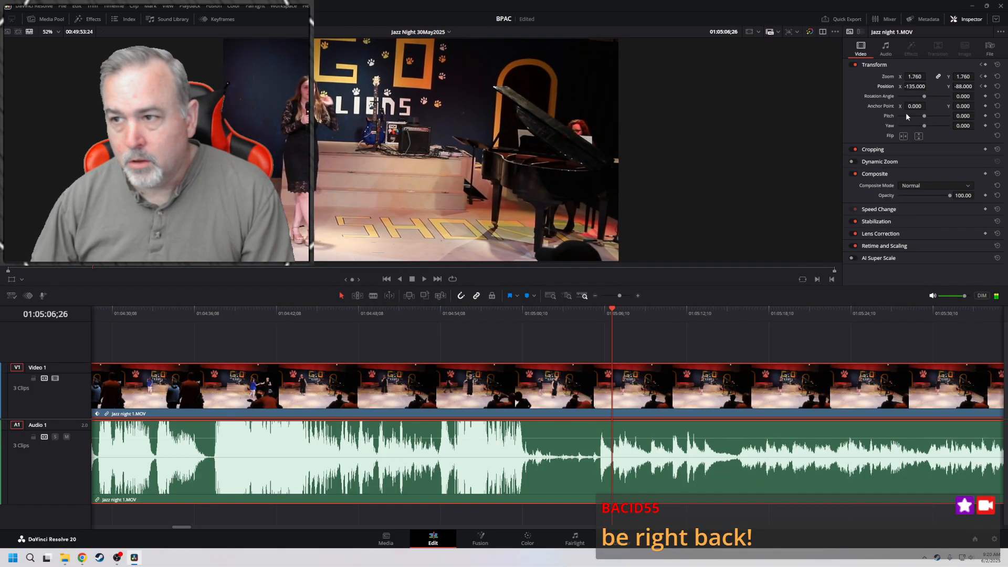
left_click(981, 87)
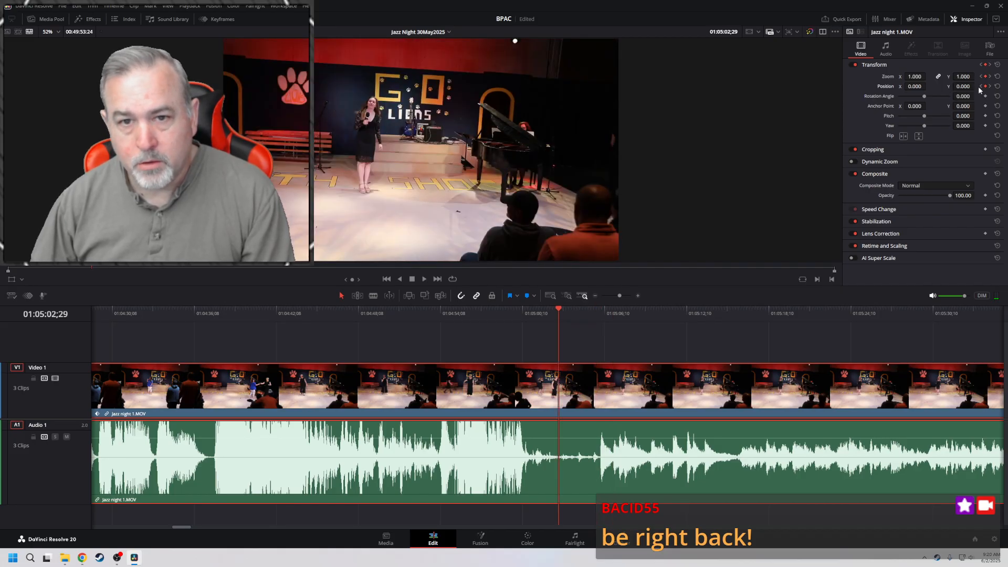
key("space")
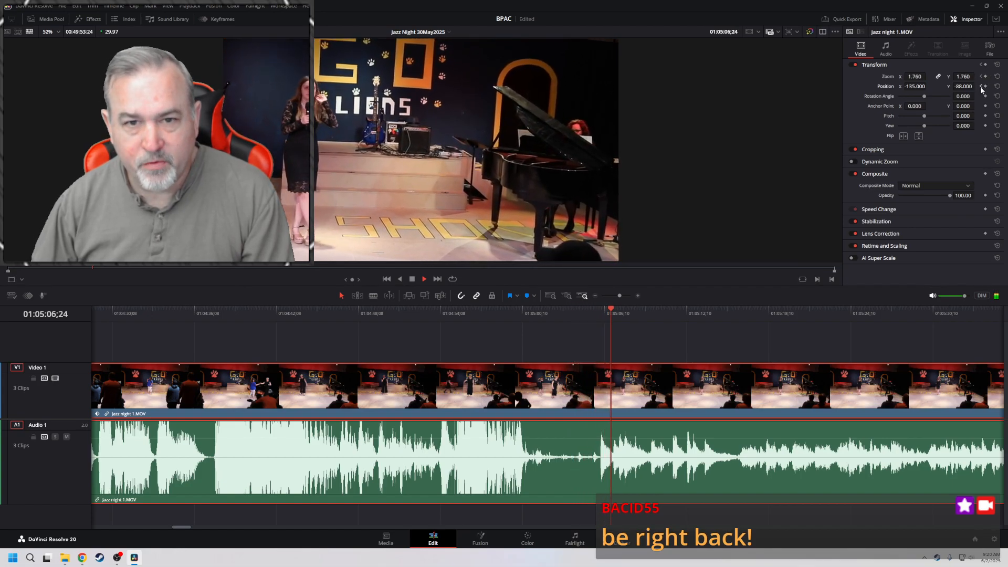
key("space")
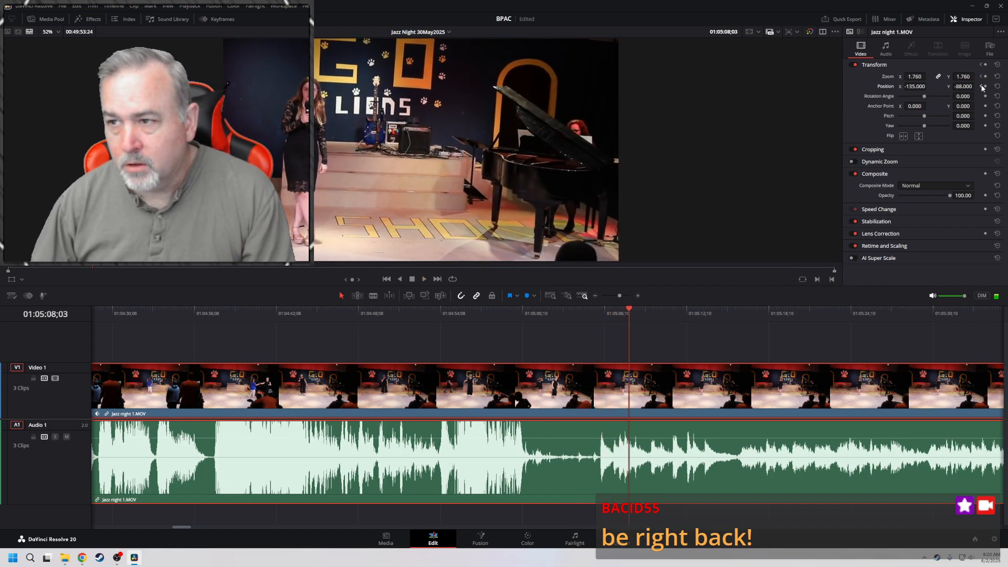
Set the zoom keyframe at 01:05:02;29 to Ease In and Out, and play the move back through 01:05:23;03
left_click(981, 87)
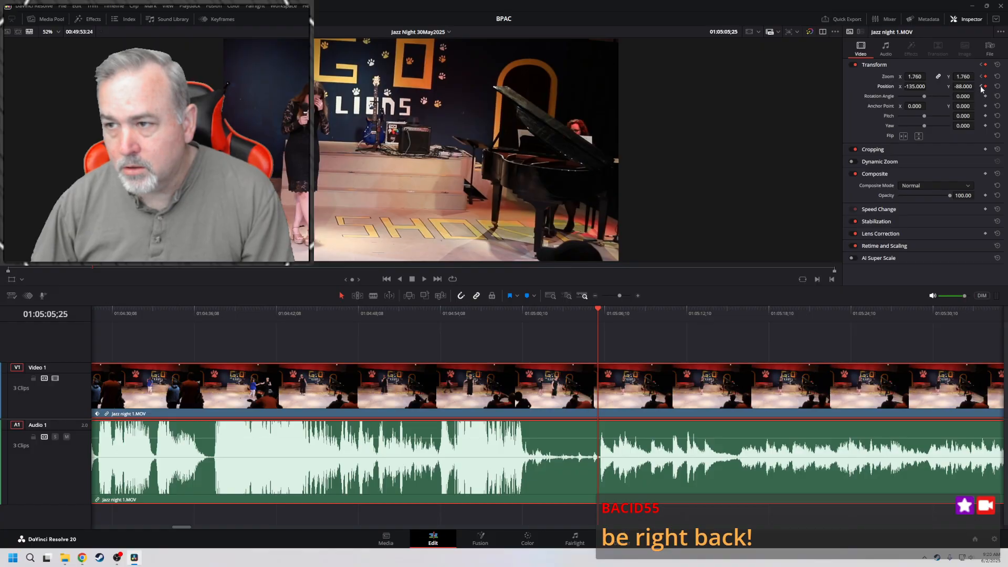
left_click(981, 86)
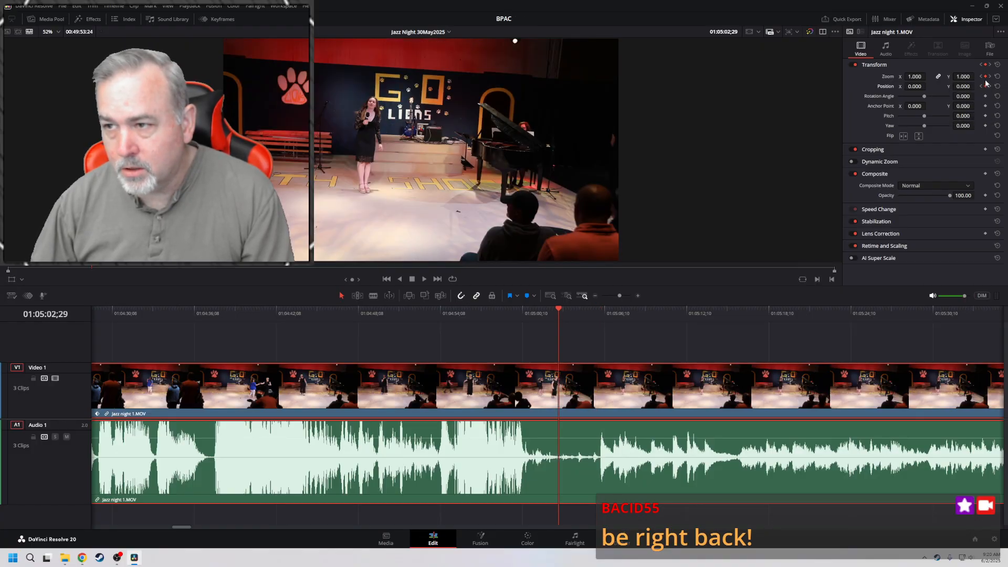
right_click(986, 78)
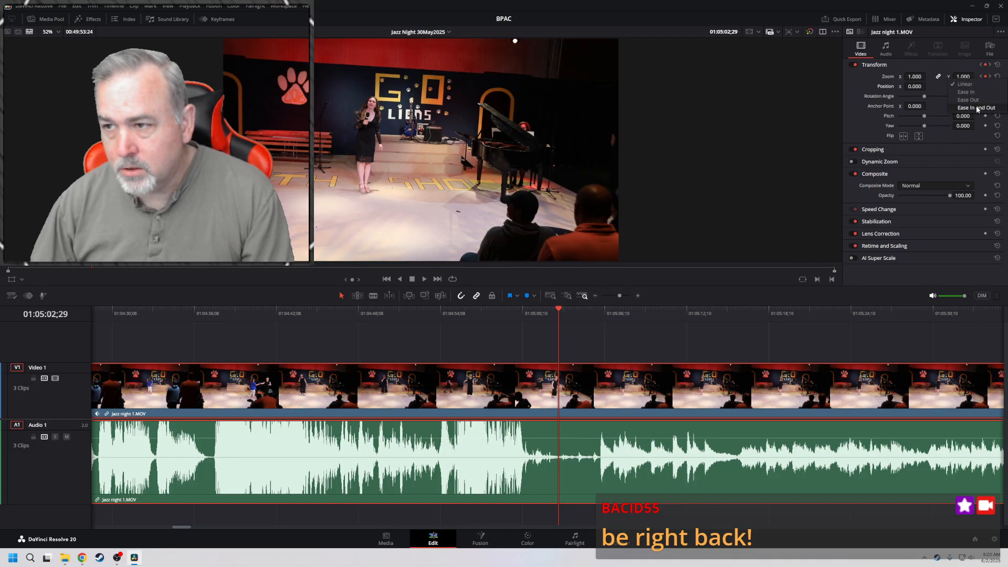
left_click(981, 87)
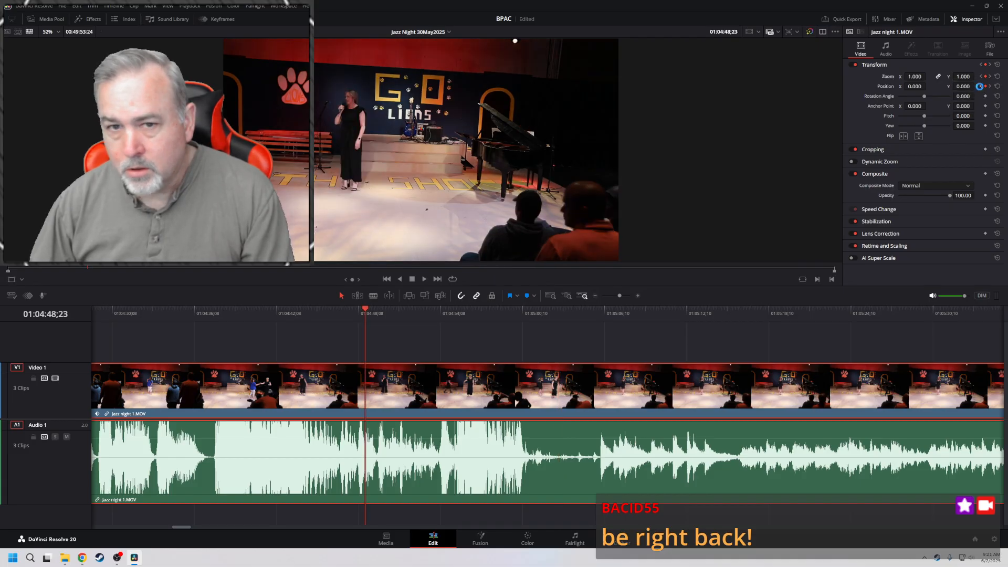
key("space")
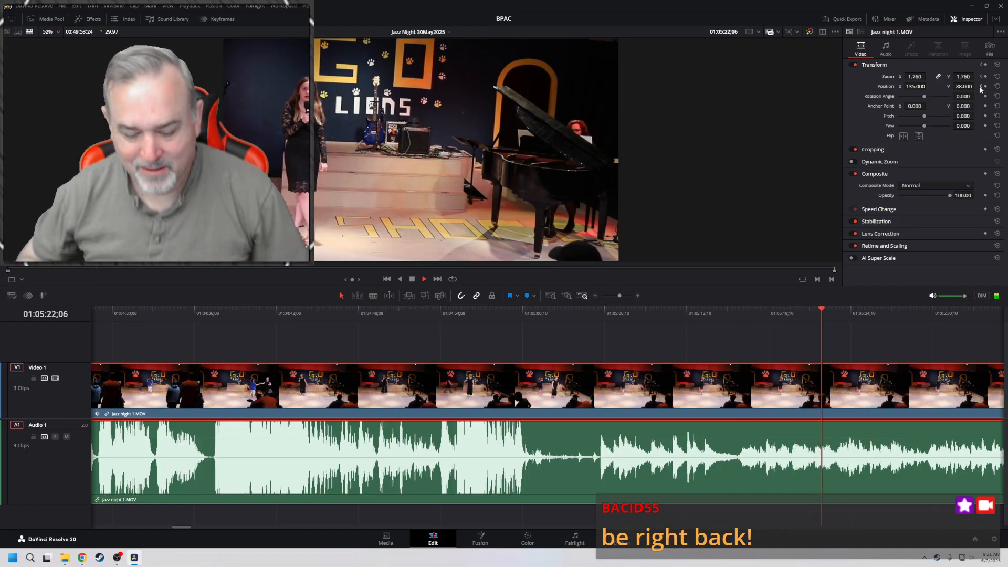
key("space")
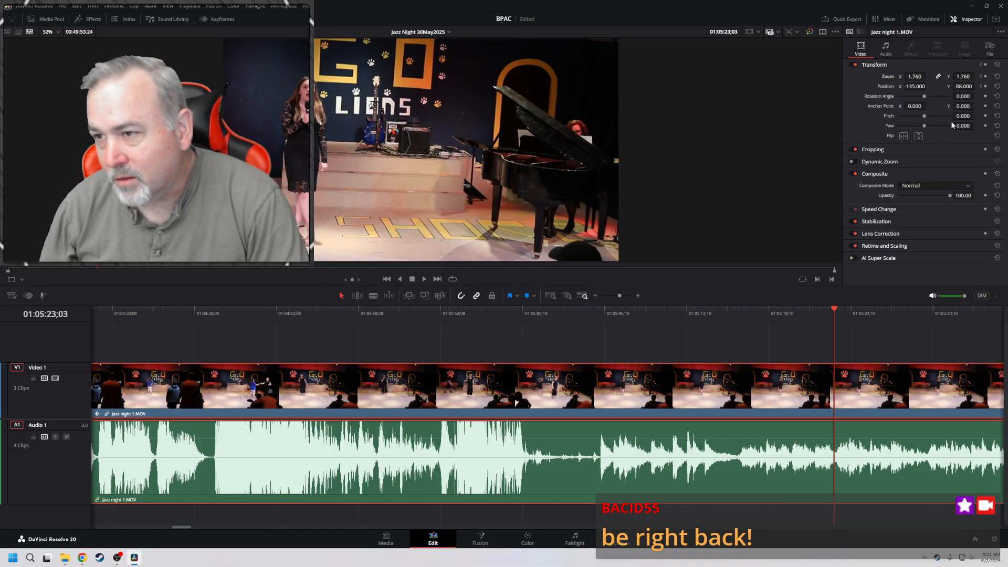
Try adjusting the clip's pitch and yaw, and reset both
mouse_move(964, 115)
left_mouse_down()
mouse_move(953, 116)
mouse_move(983, 116)
mouse_move(960, 116)
left_mouse_up()
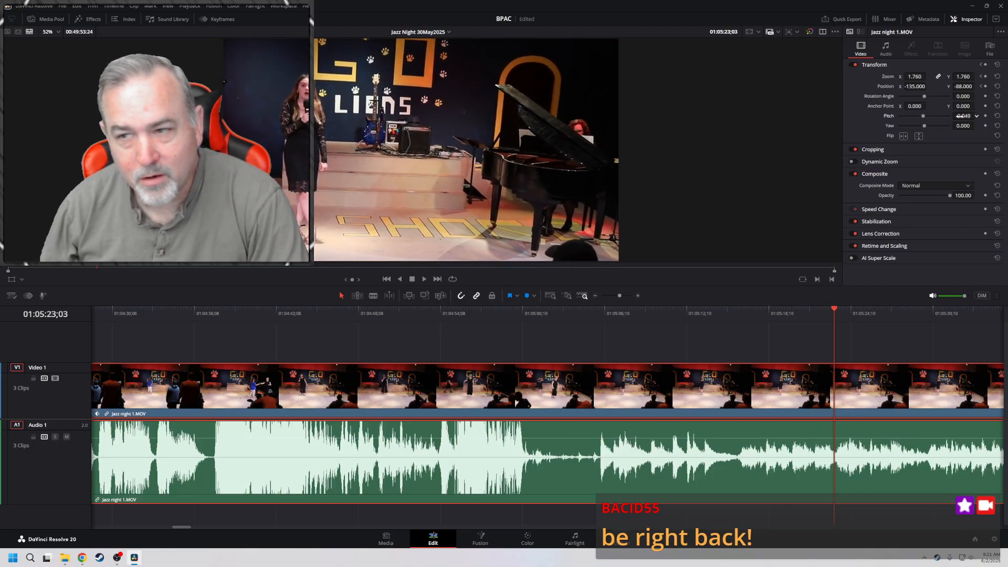
left_click(998, 116)
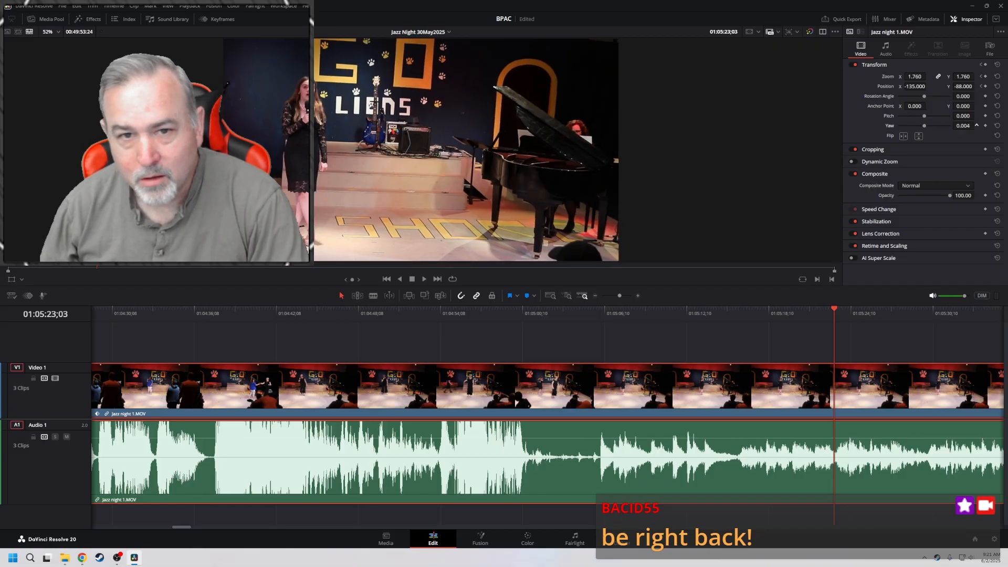
left_click_drag(976, 126, 966, 125)
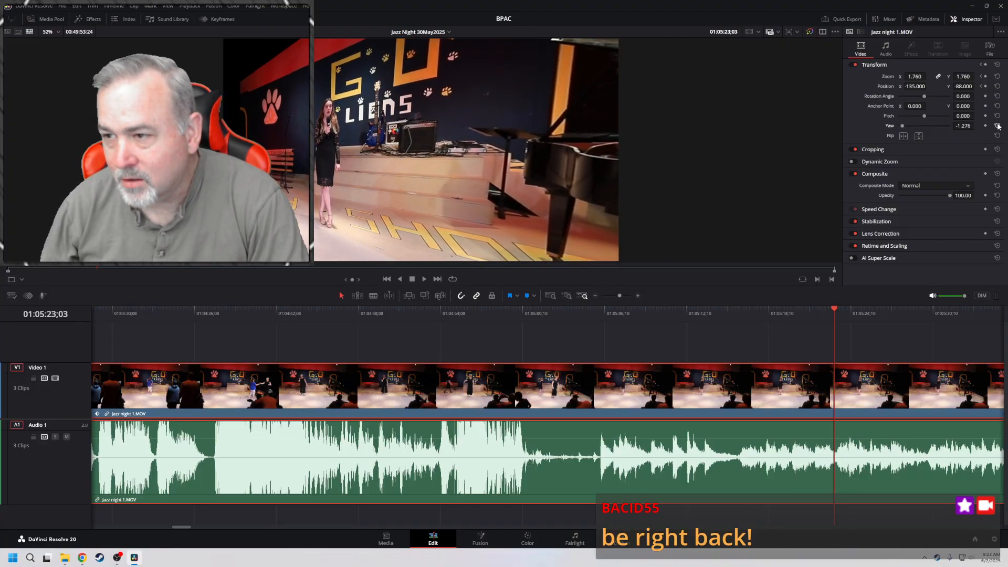
left_click(998, 126)
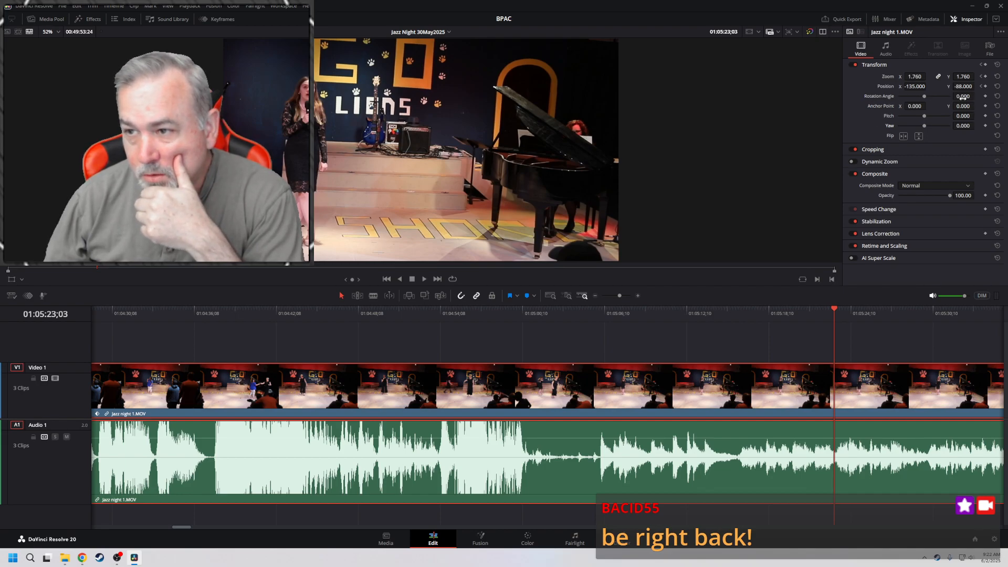
Set the clip's rotation angle to 1.200 and play back the zoom-in from 01:05:04;11
left_click_drag(964, 97, 977, 96)
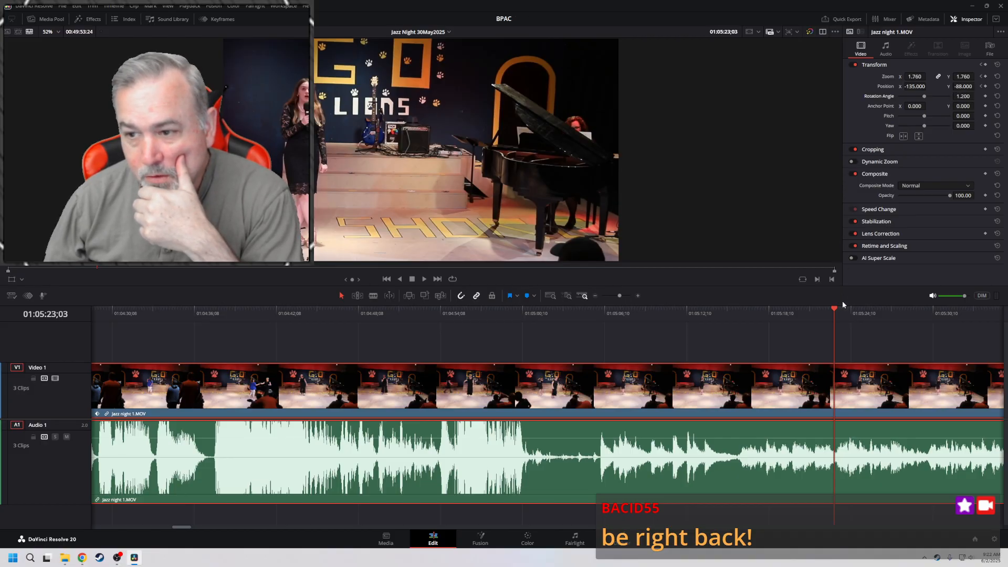
left_click_drag(836, 312, 578, 315)
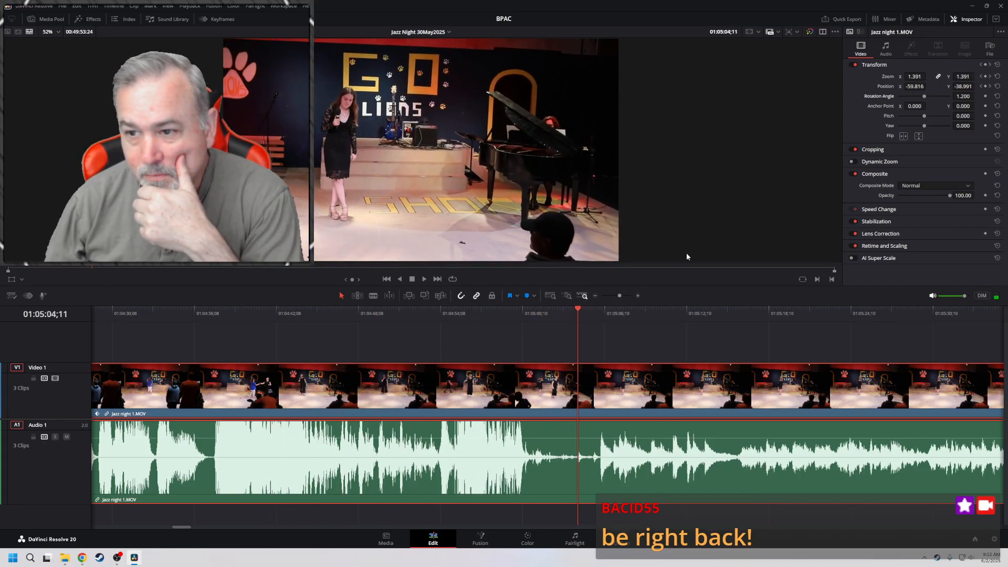
left_click(425, 279)
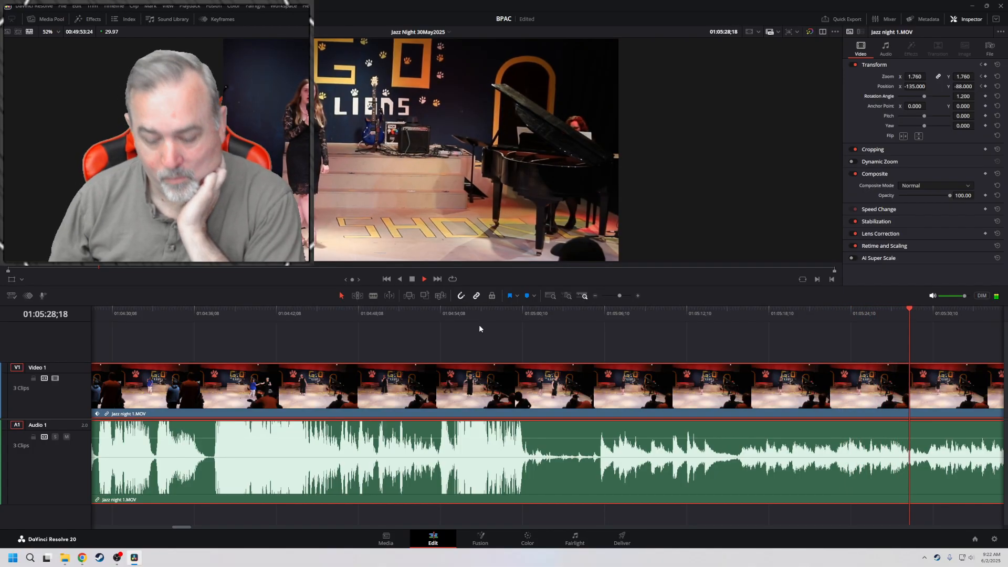
Fast-forward to 01:05:54;16 and split the Jazz night 1.MOV clip there with the blade
key("l")
key("l")
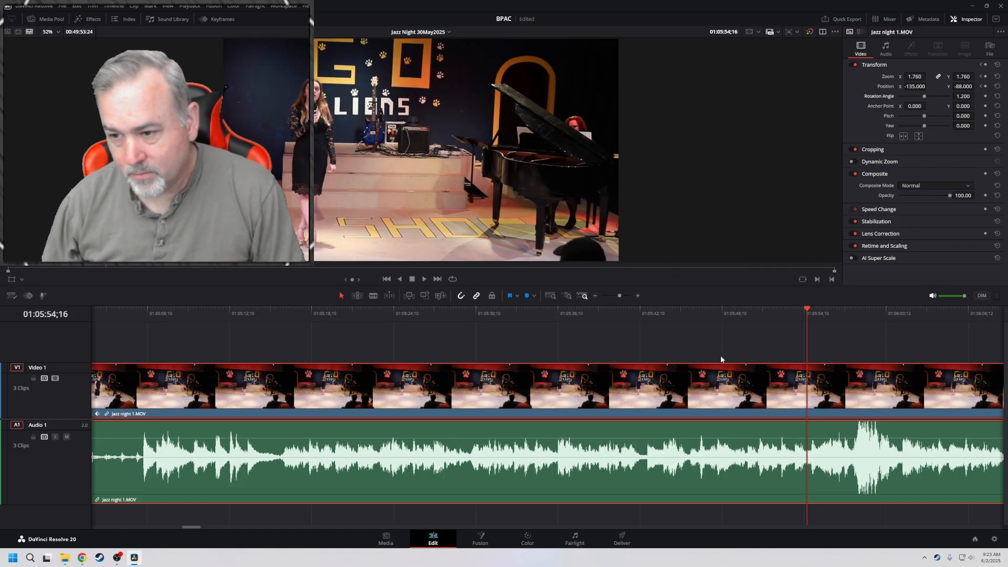
key("b")
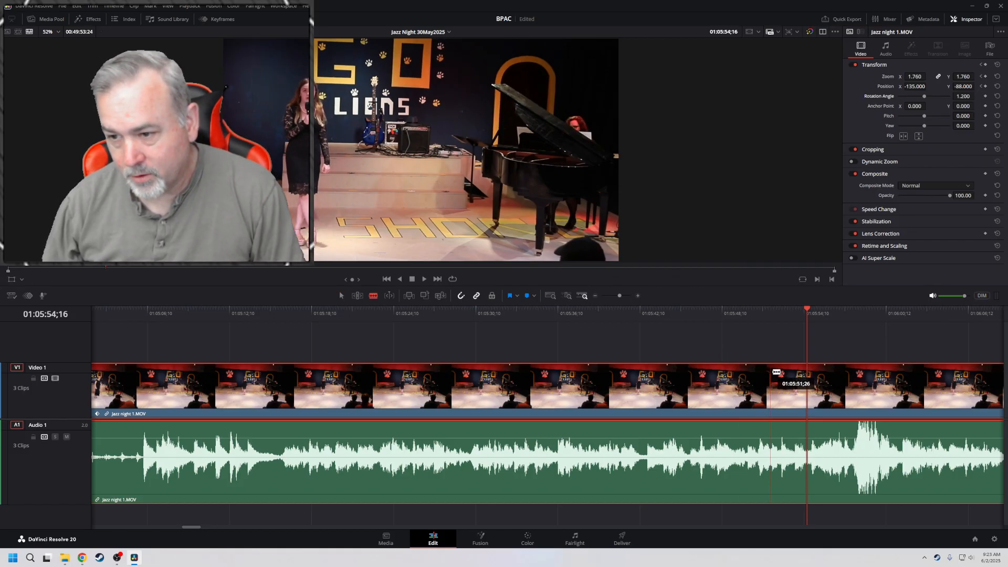
left_click(811, 378)
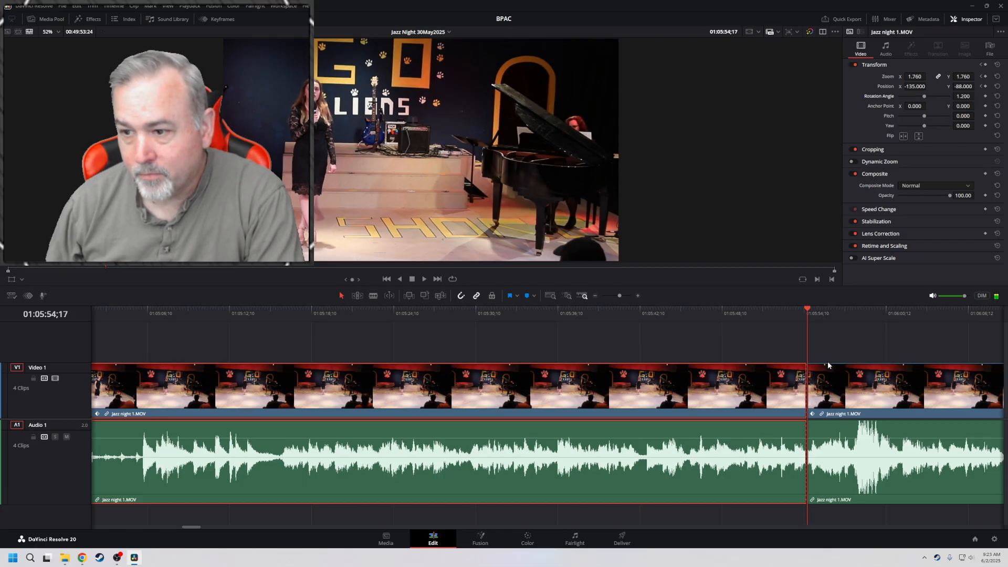
On the clip after the cut, keyframe zoom 2.840 and position X 423, Y -310 at 01:05:54;19
left_click(836, 385)
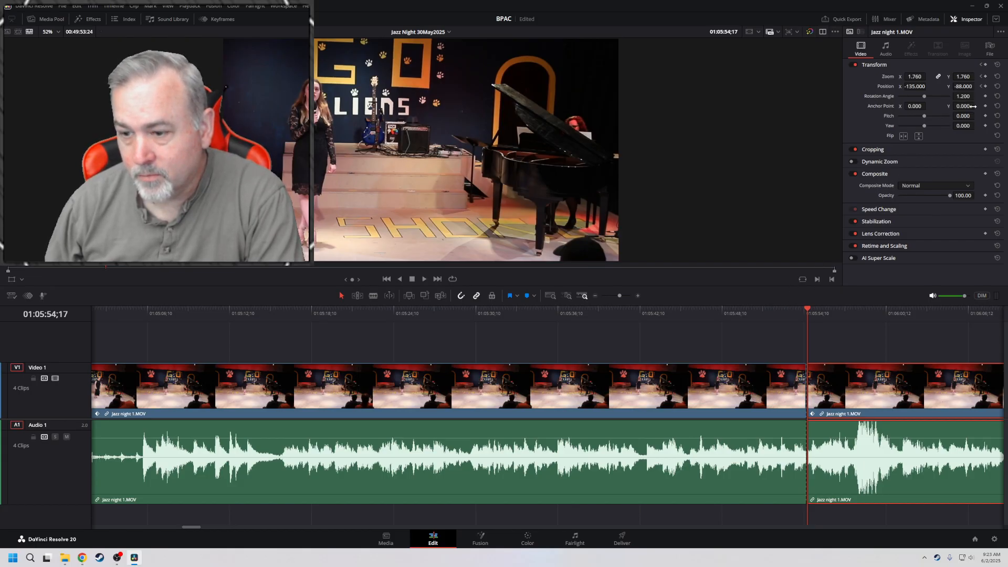
key("Right")
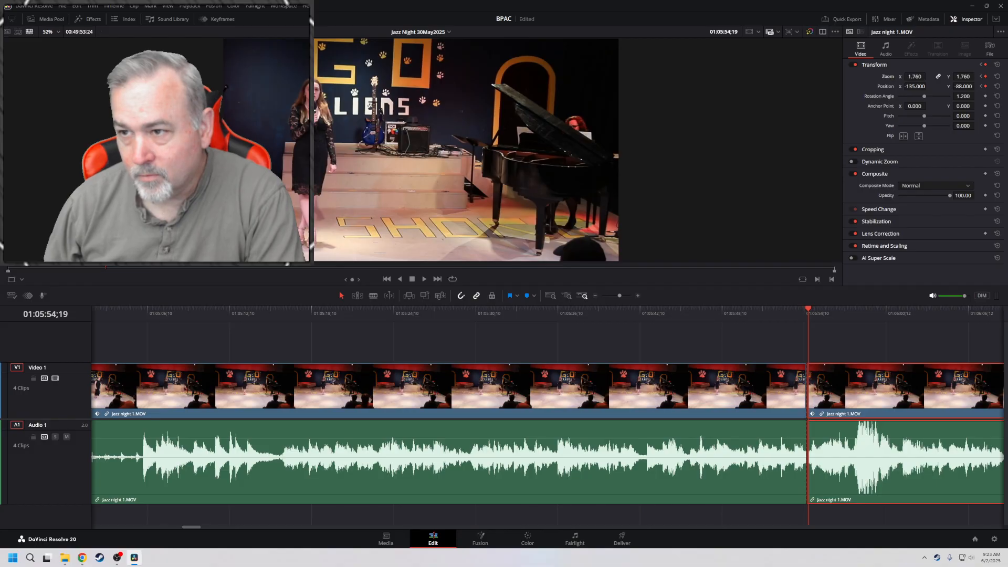
left_click_drag(915, 76, 962, 86)
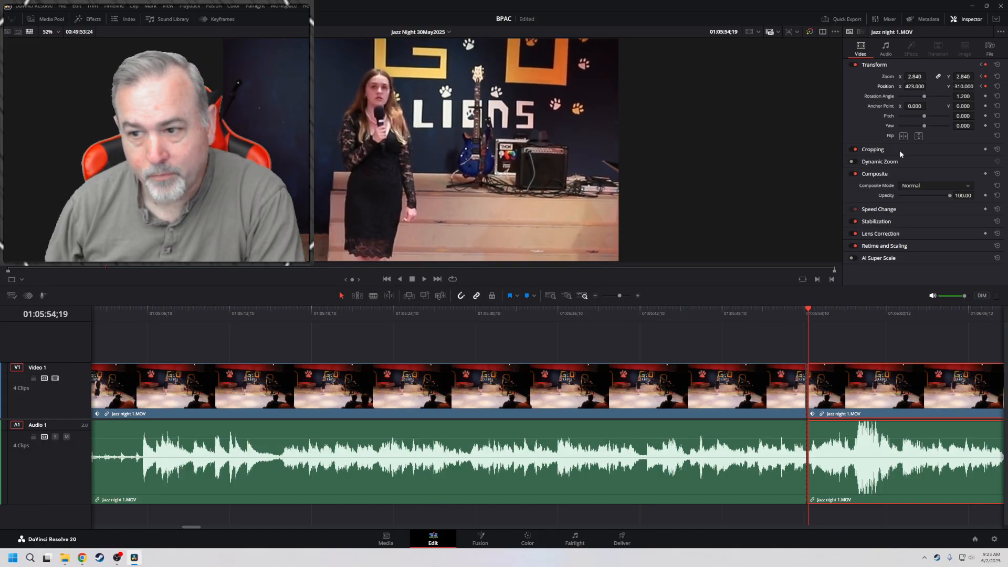
Play across the cut from a few seconds before it to review the close-up on the singer
left_click(740, 313)
key("space")
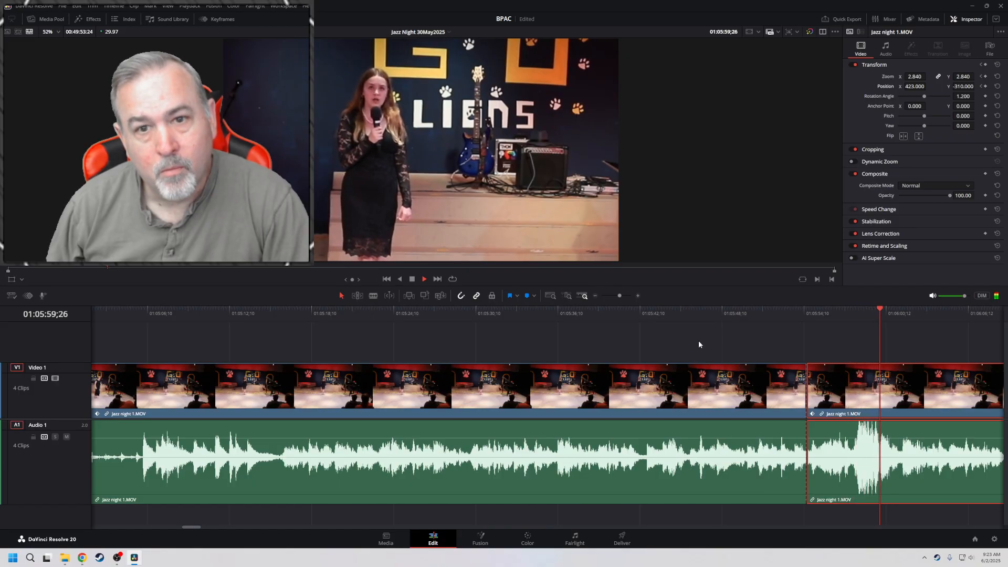
key("space")
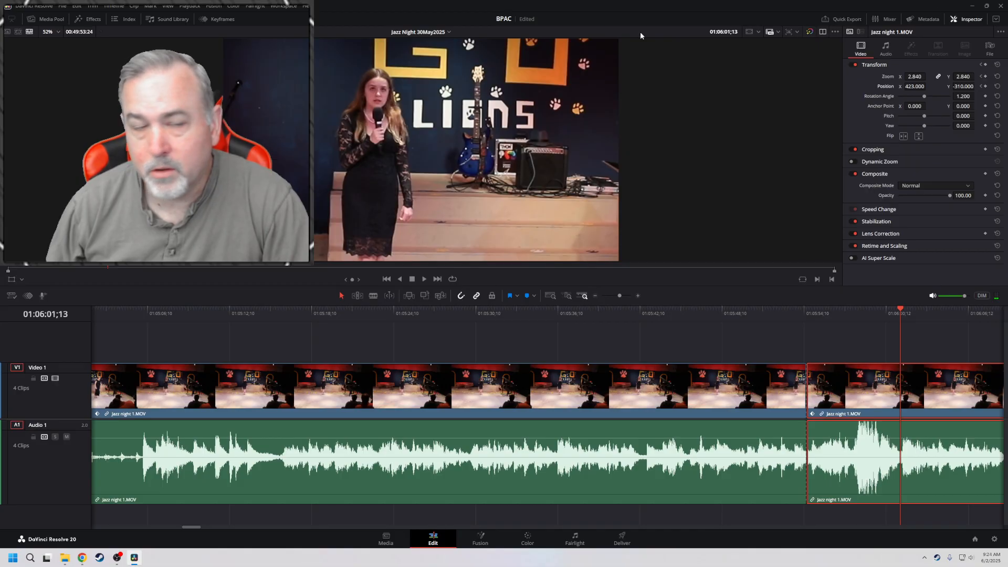
Add a Cross Dissolve video transition at the cut between the two Jazz night 1.MOV clips at 01:05:54;16
left_click(89, 21)
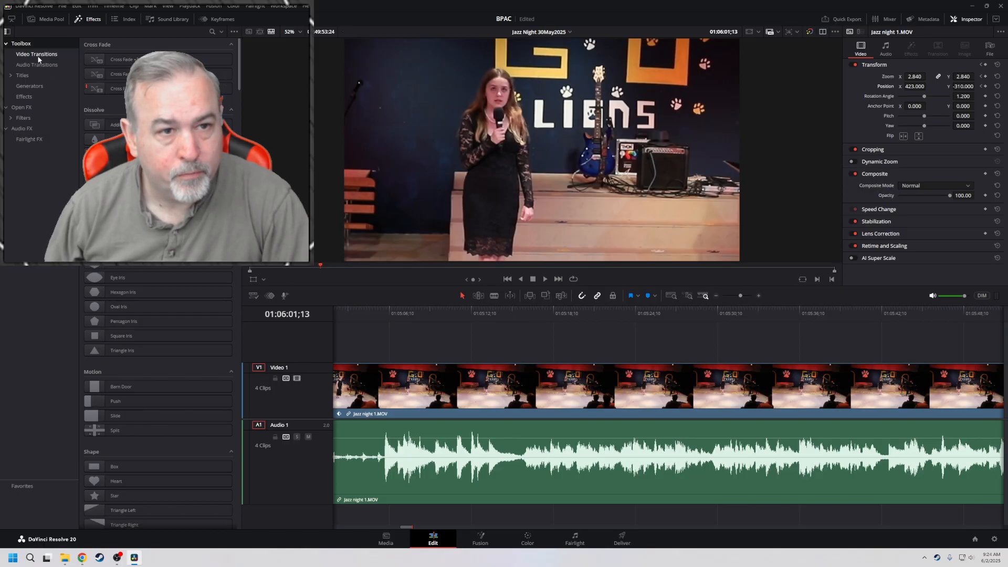
left_click(38, 56)
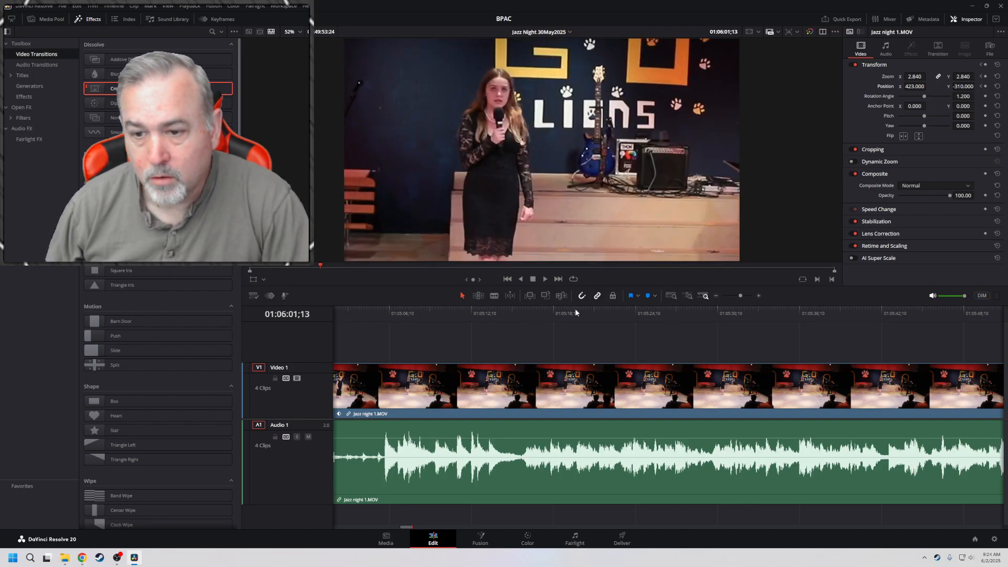
key("Down")
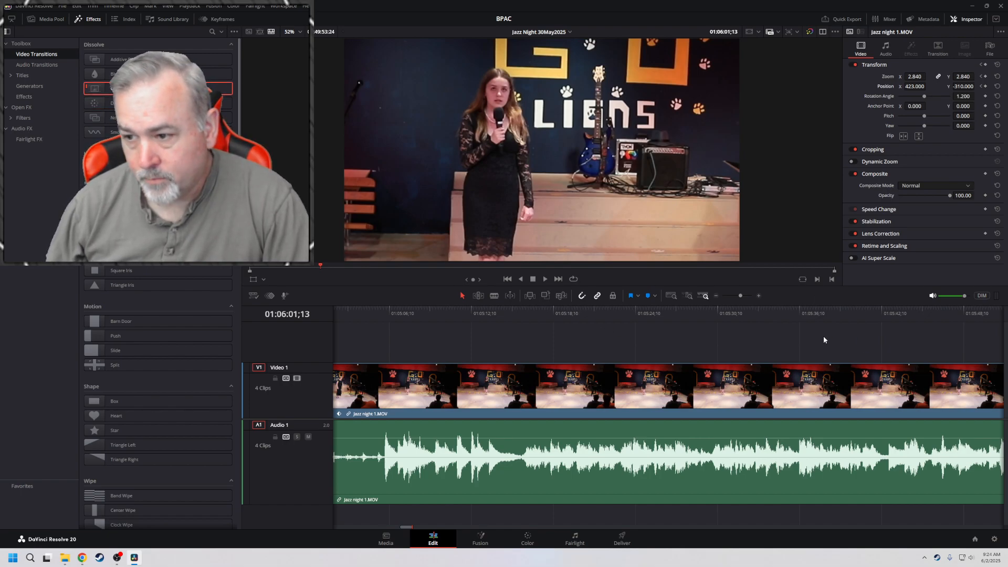
left_click(832, 376)
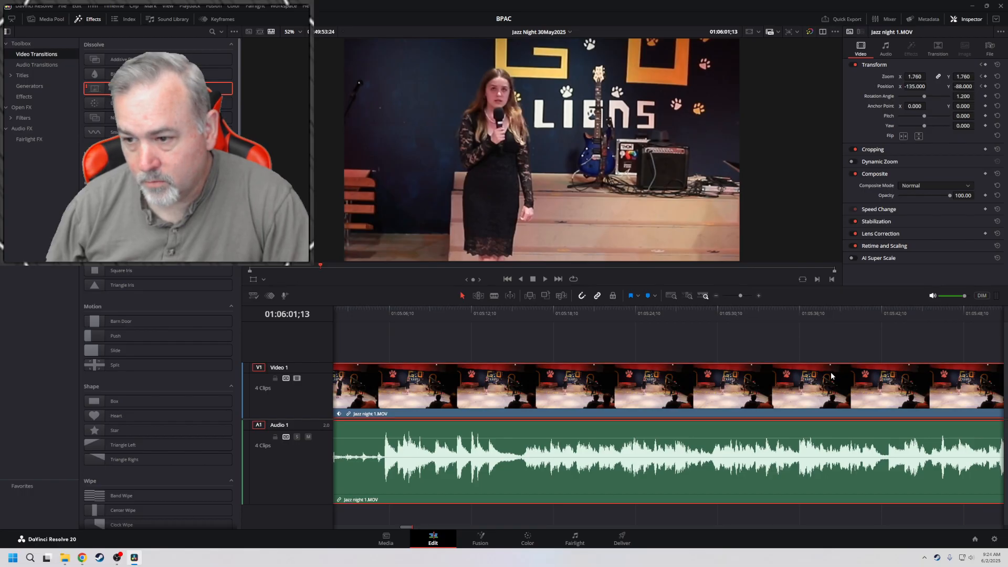
key("Up")
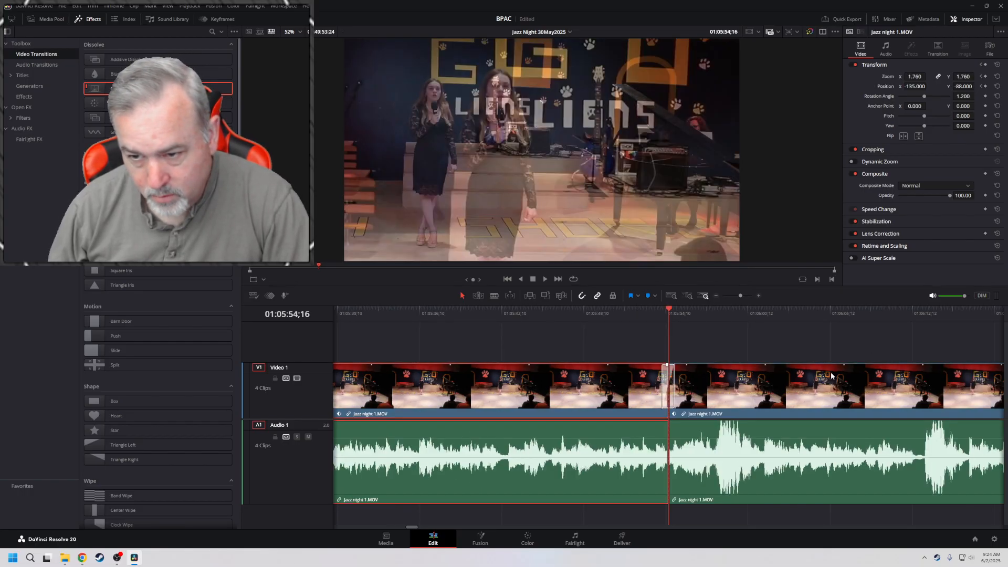
Play across the dissolve from a few seconds before it to review it, continuing to 01:06:22;16
left_click(607, 311)
key("space")
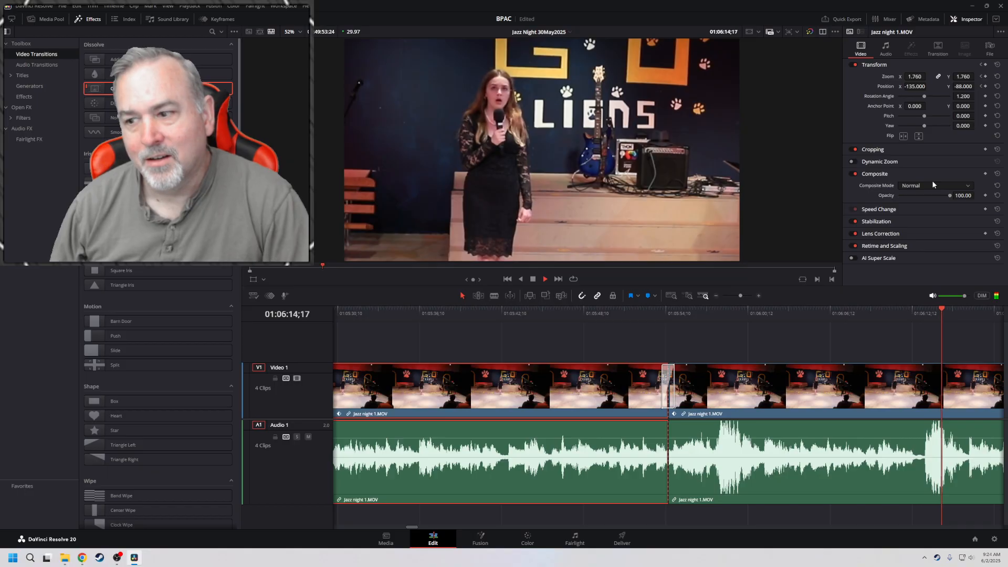
key("space")
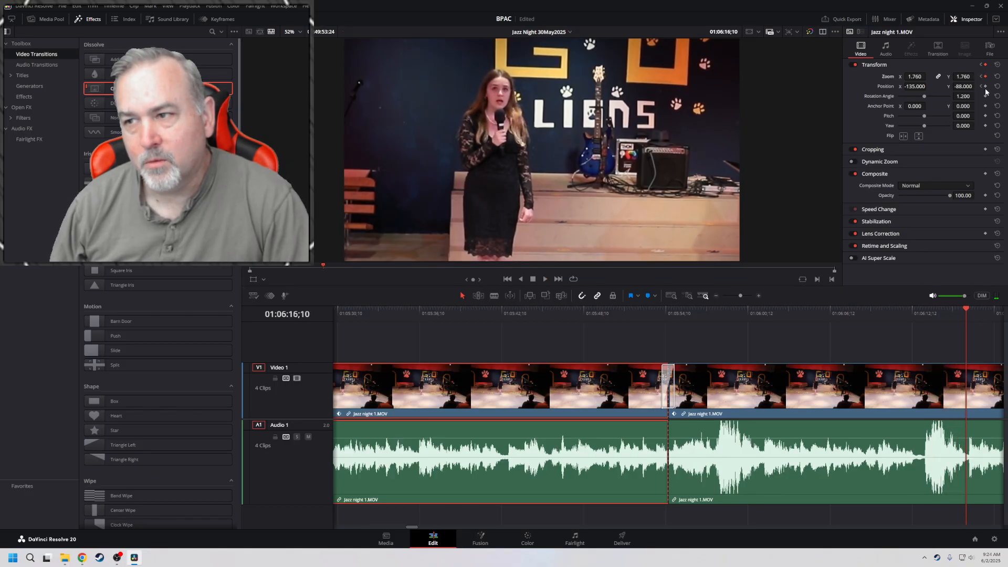
key("space")
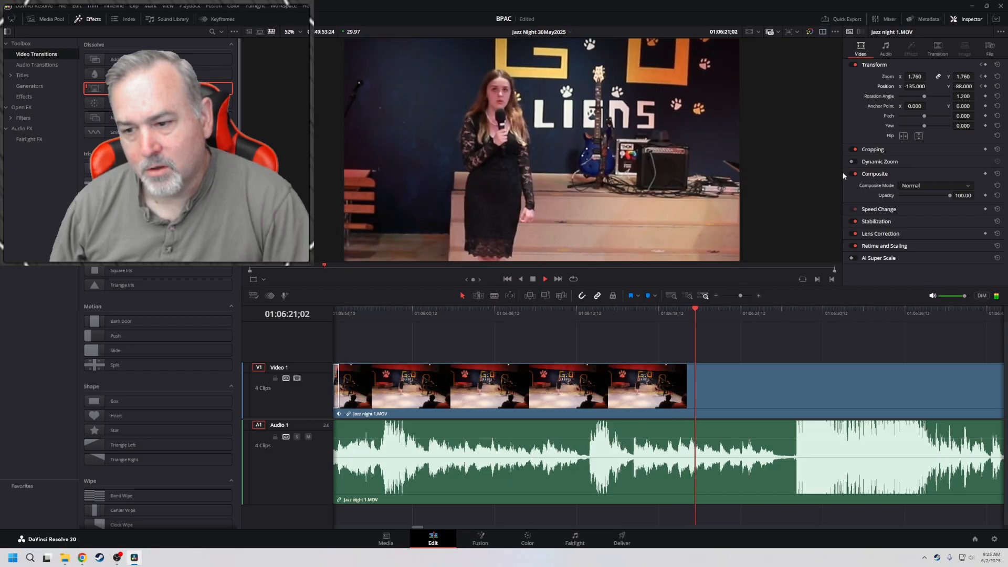
key("space")
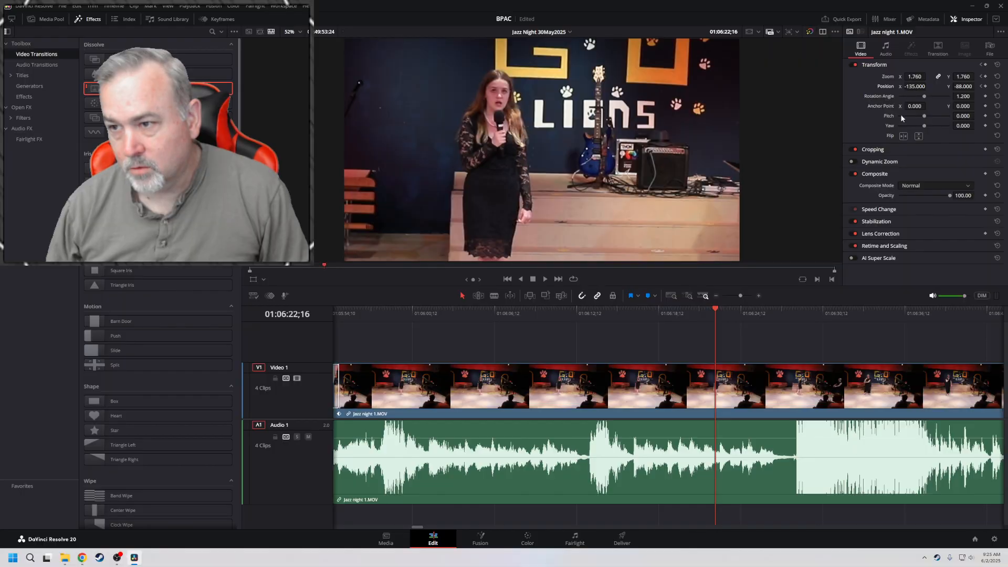
Try to keyframe zoom 3.270 and position X -1411 at 01:06:22;16 on the clip after the dissolve, framing the pianist, and save
left_click(853, 394)
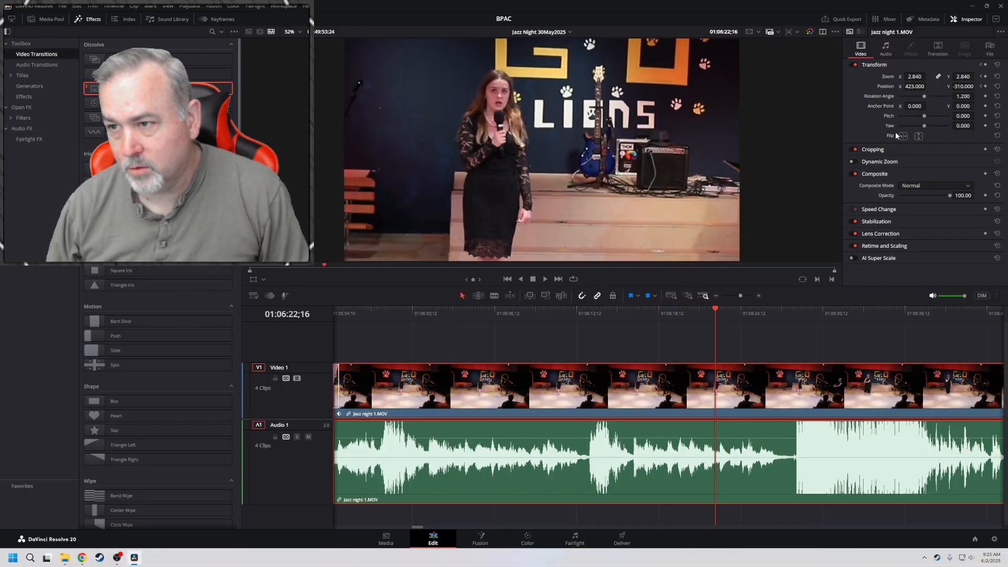
mouse_move(912, 86)
left_mouse_down()
mouse_move(850, 86)
mouse_move(968, 76)
mouse_move(928, 86)
left_mouse_up()
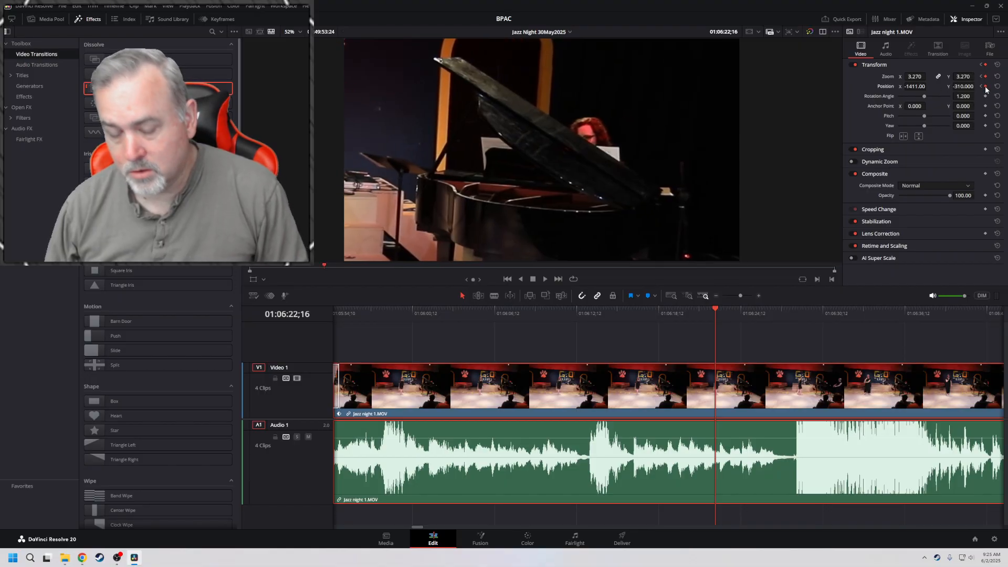
key("ctrl+s")
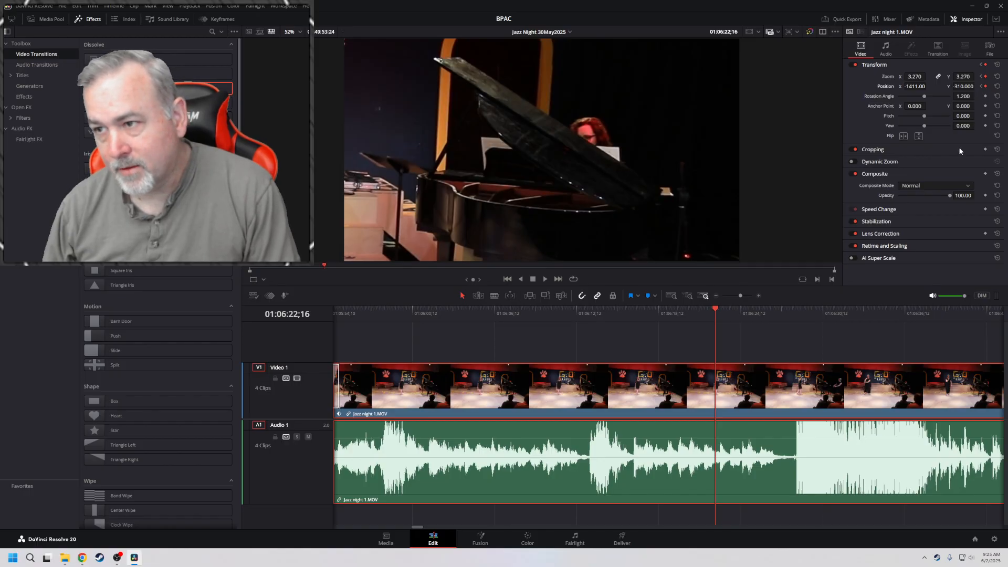
Step between the clip's two position keyframes and play the camera move from 01:05:54;19
left_click(982, 87)
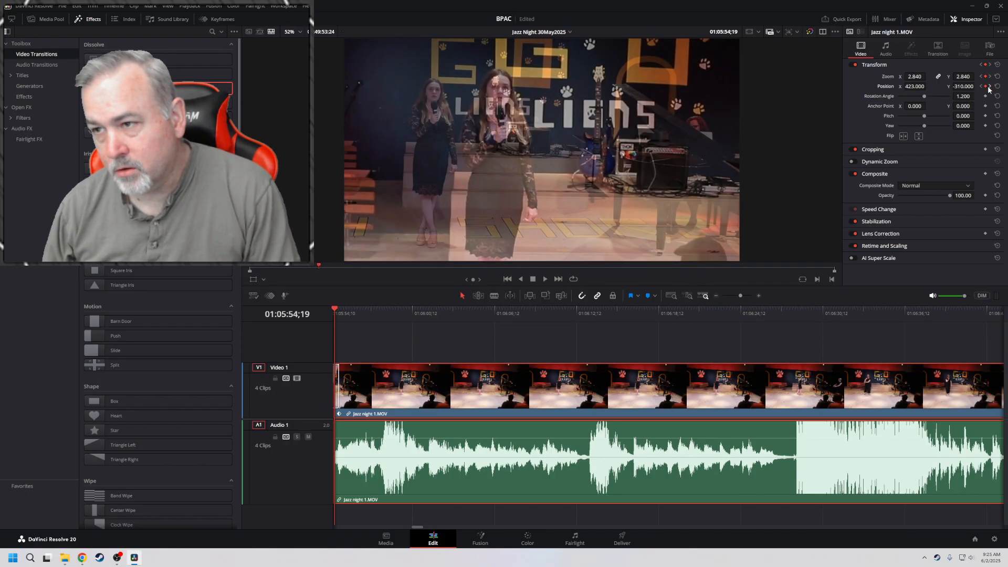
left_click(990, 87)
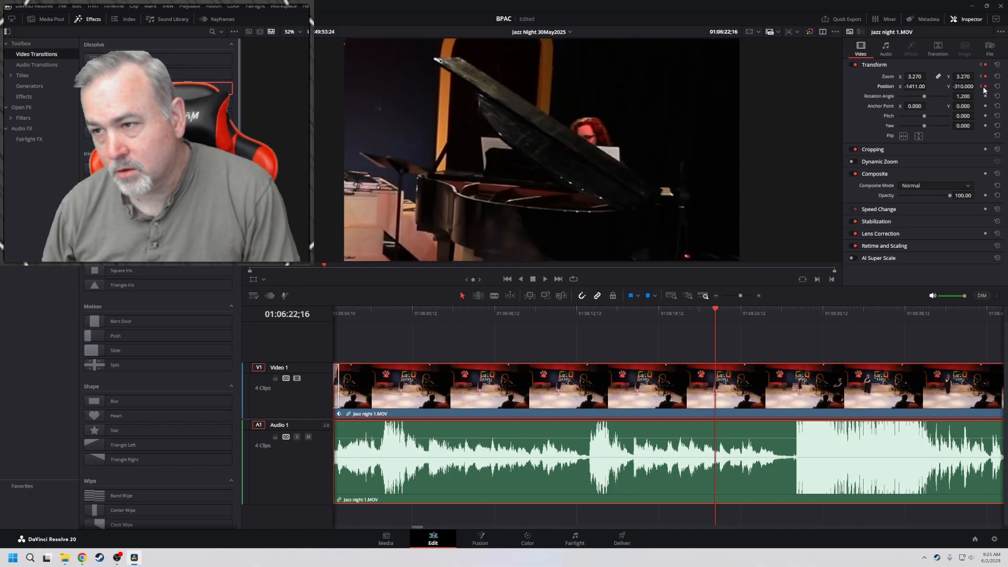
left_click(982, 87)
key("space")
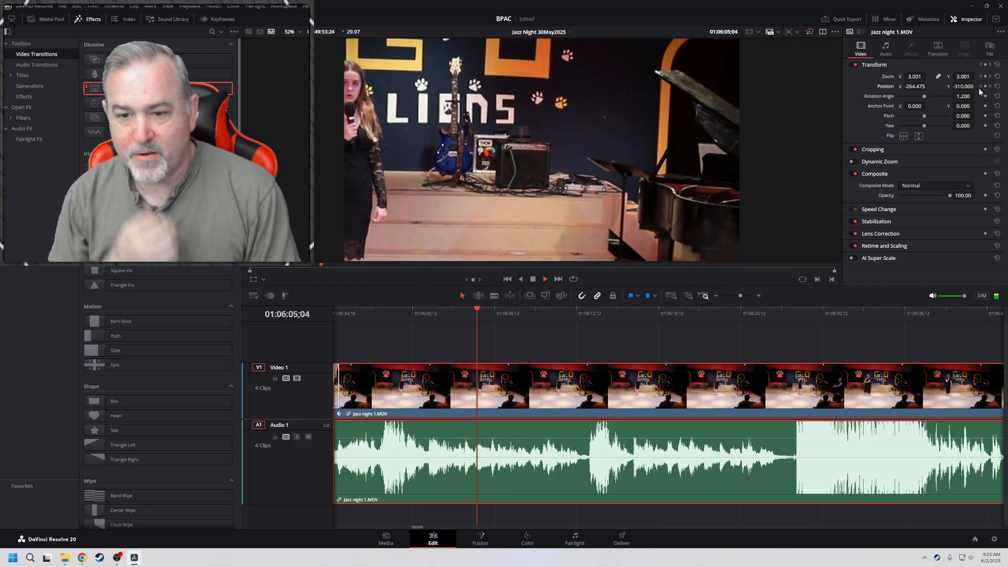
key("space")
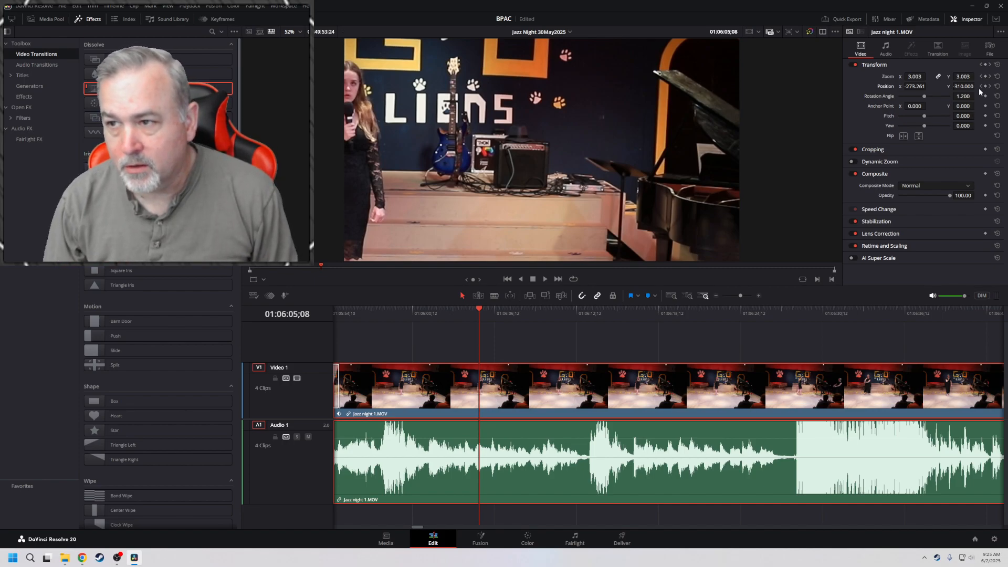
Undo the zoom and position changes that move the framing from the singer to the piano, checking the playback
key("ctrl+z")
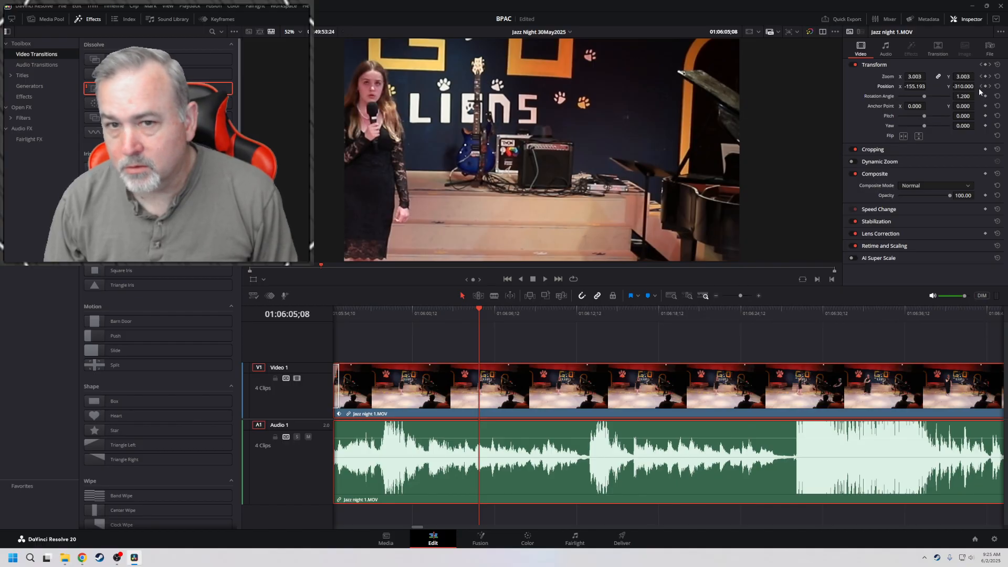
key("ctrl+z")
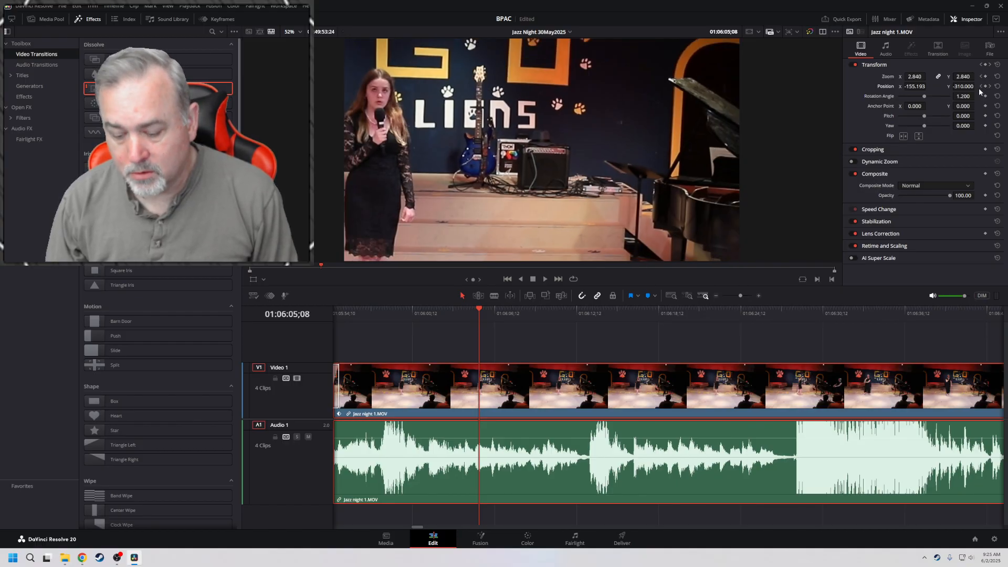
key("ctrl+z")
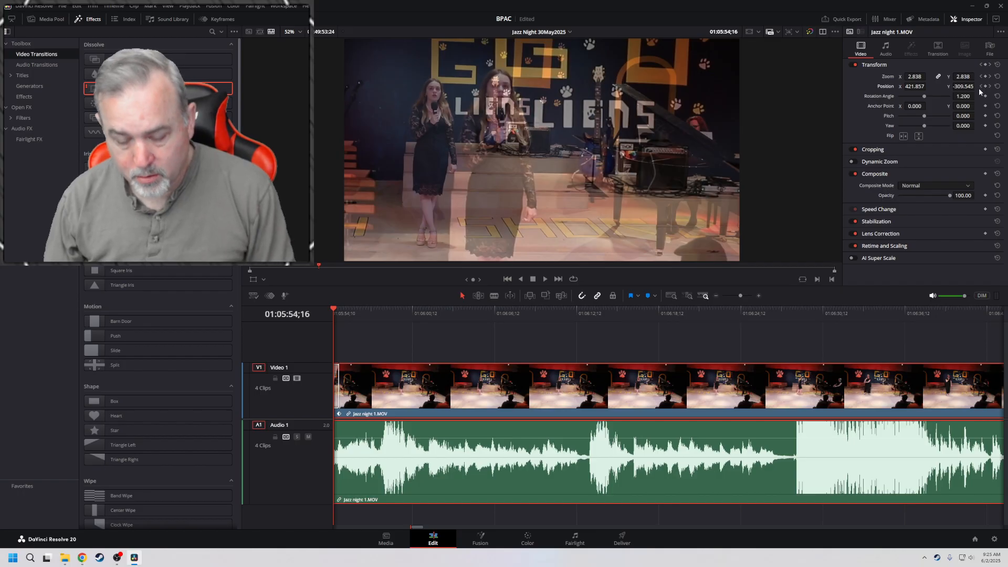
key("space")
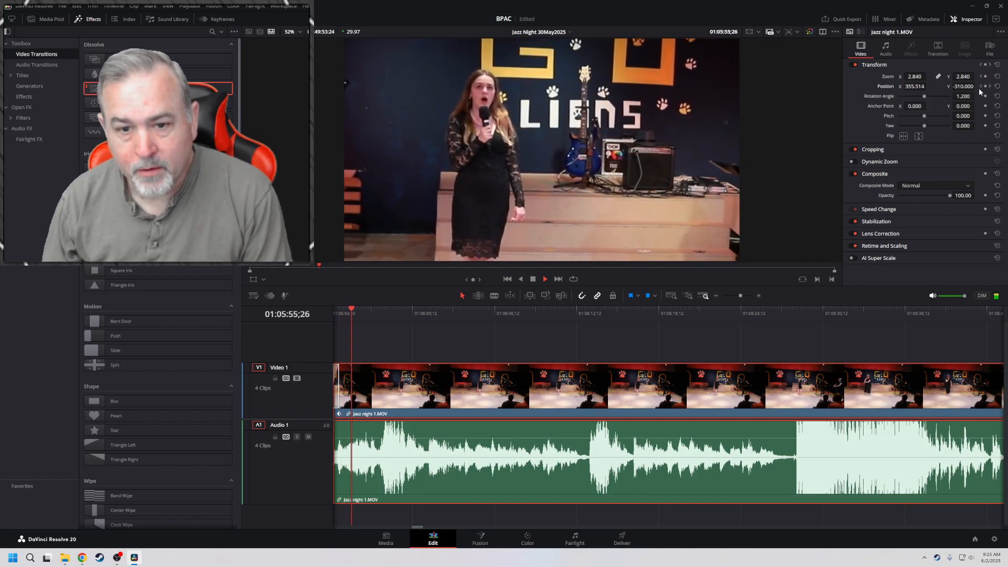
key("space")
key("ctrl+z")
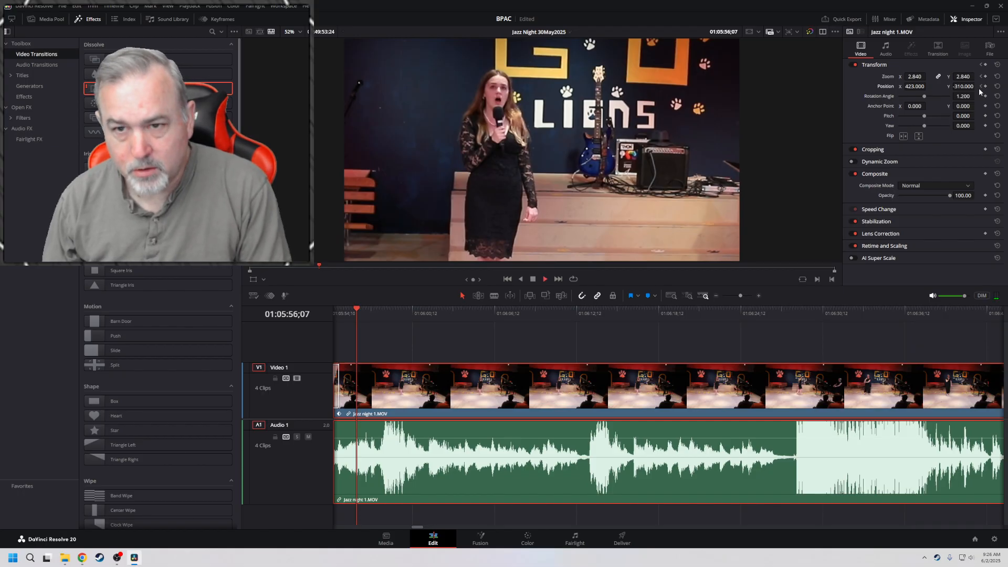
Hold the singer framing with zoom and position keyframes at 01:06:16;07, and keyframe zoom 3.320 and position X -1369, Y -213 at 01:06:24;03
key("space")
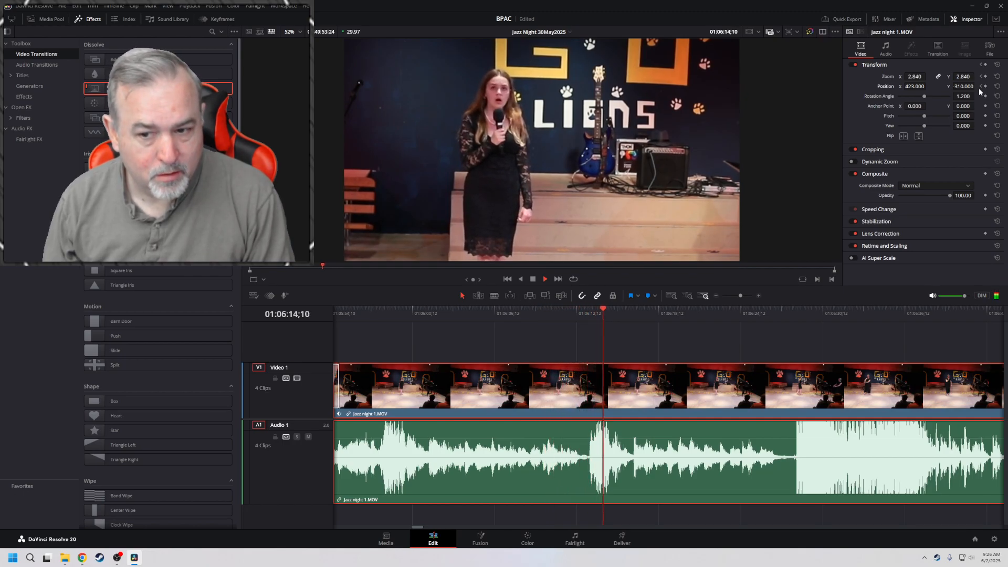
key("space")
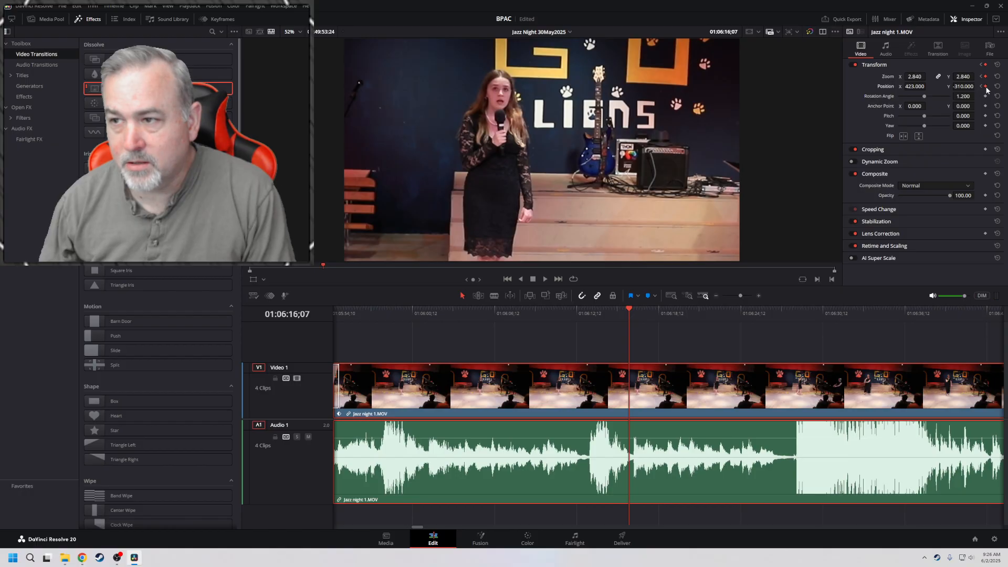
key("space")
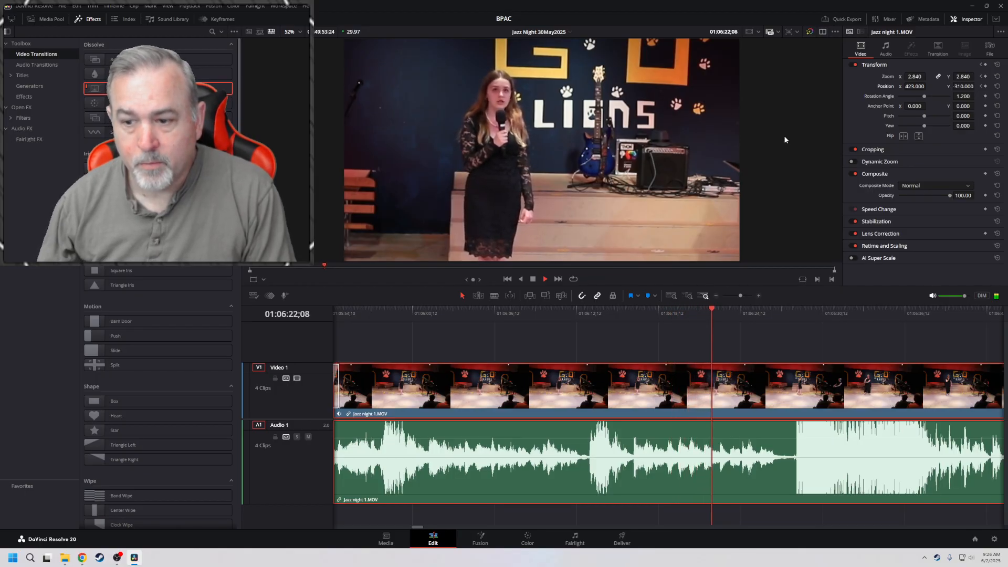
key("space")
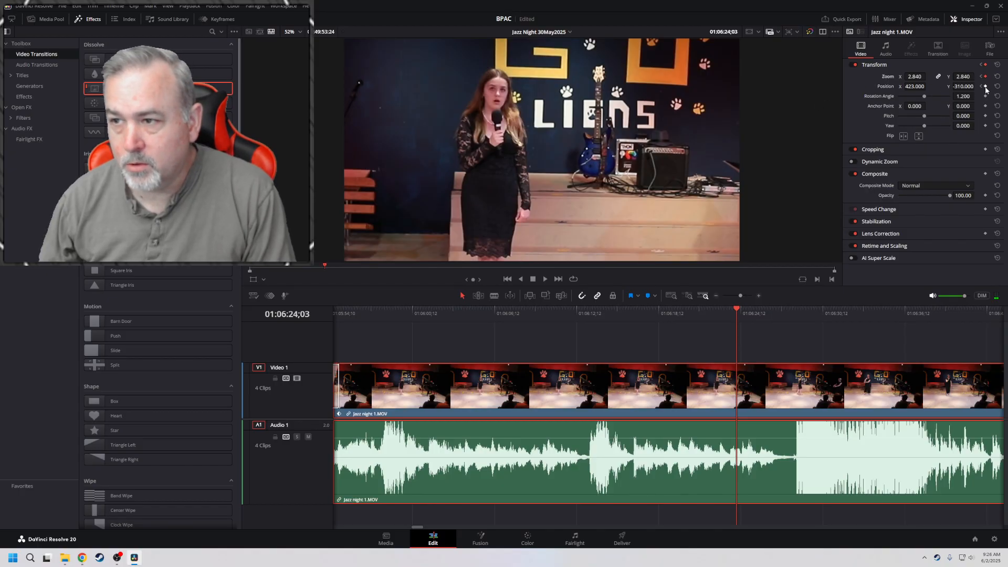
left_click_drag(915, 77, 861, 86)
left_click_drag(964, 86, 965, 86)
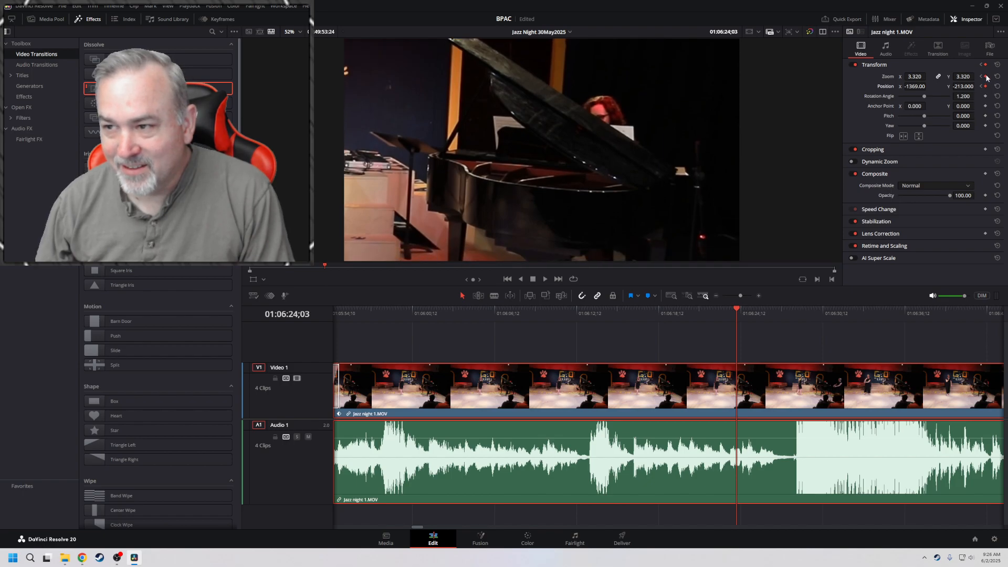
Play on to 01:06:27;20, keyframe the current position there and set the keyframed zoom to 3.290
key("space")
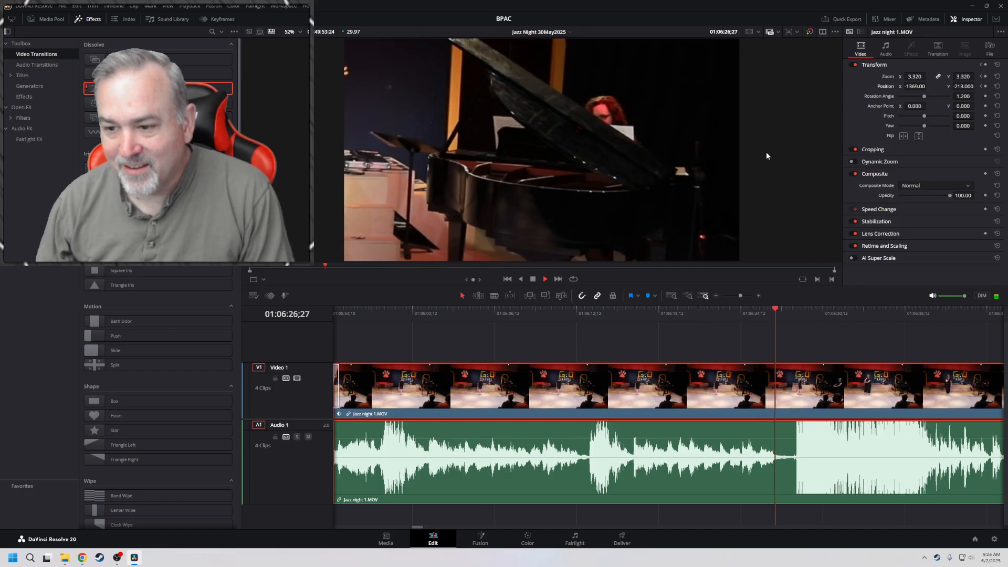
key("space")
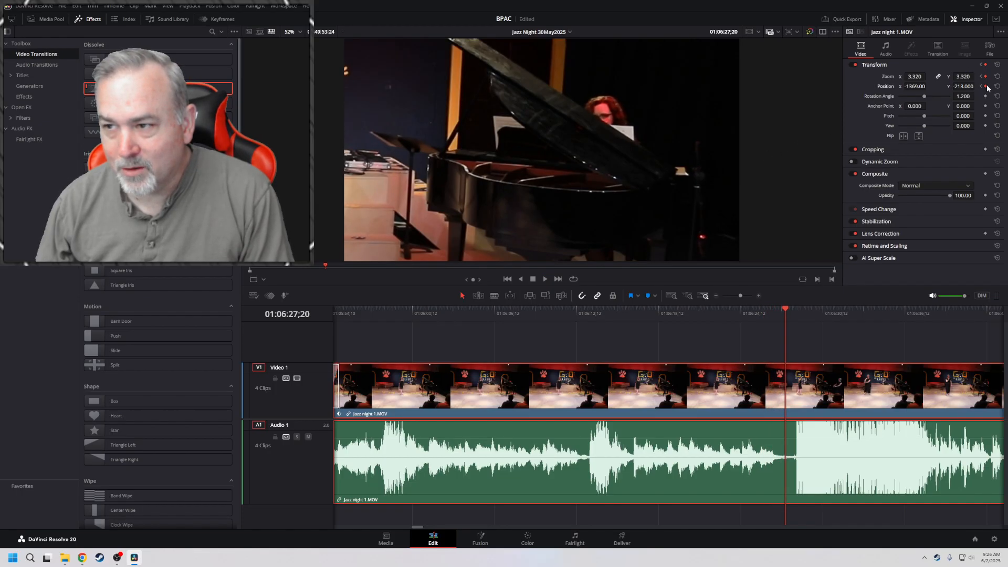
left_click_drag(915, 76, 913, 76)
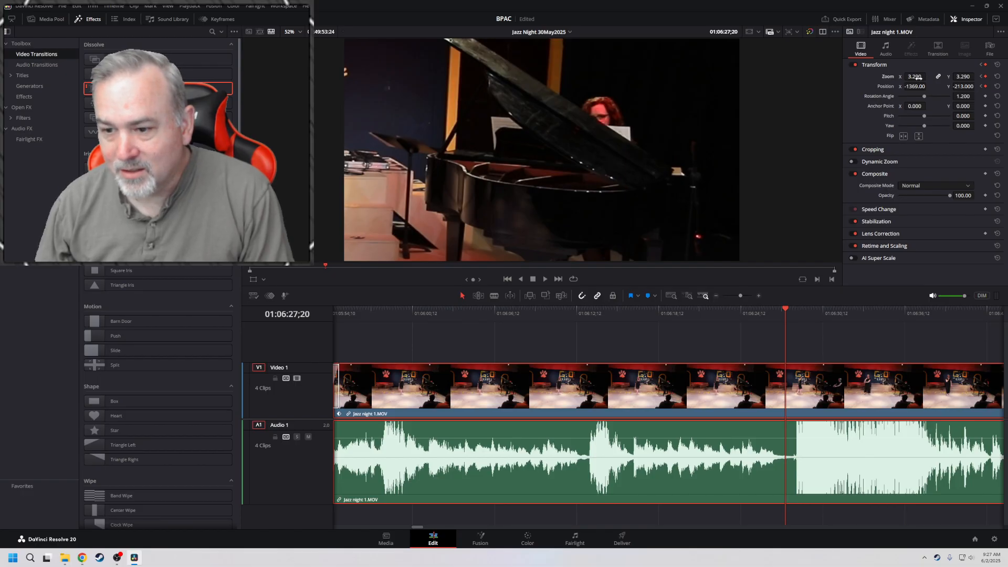
Play back the pan from the singer to the pianist, speeding up to double speed and stopping at 01:06:31;00
key("Home")
key("space")
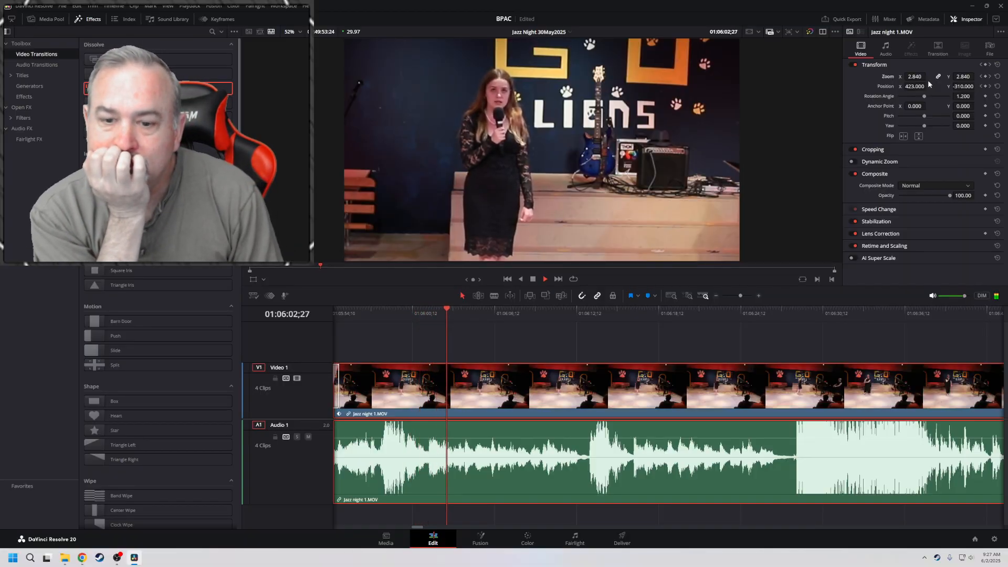
key("l")
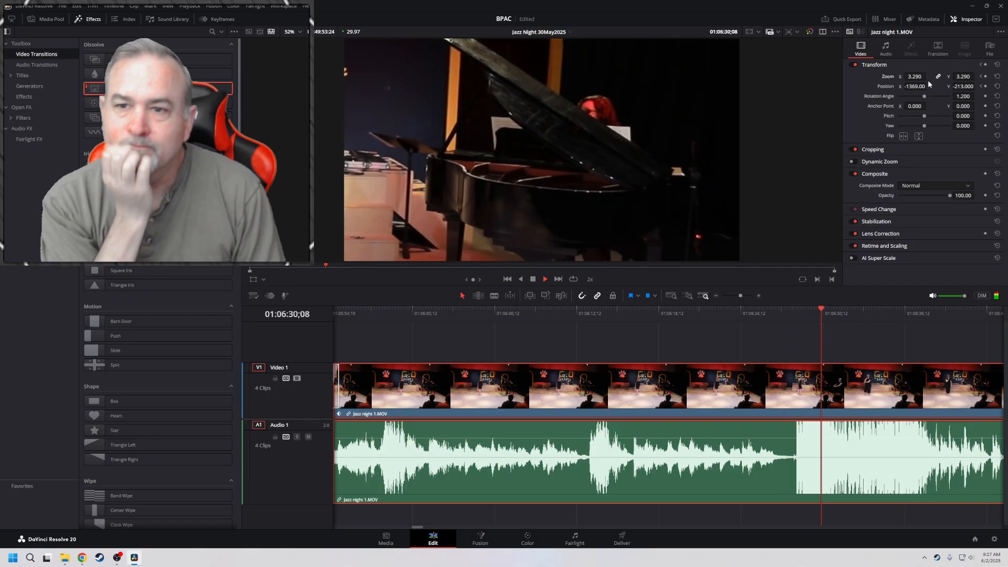
key("space")
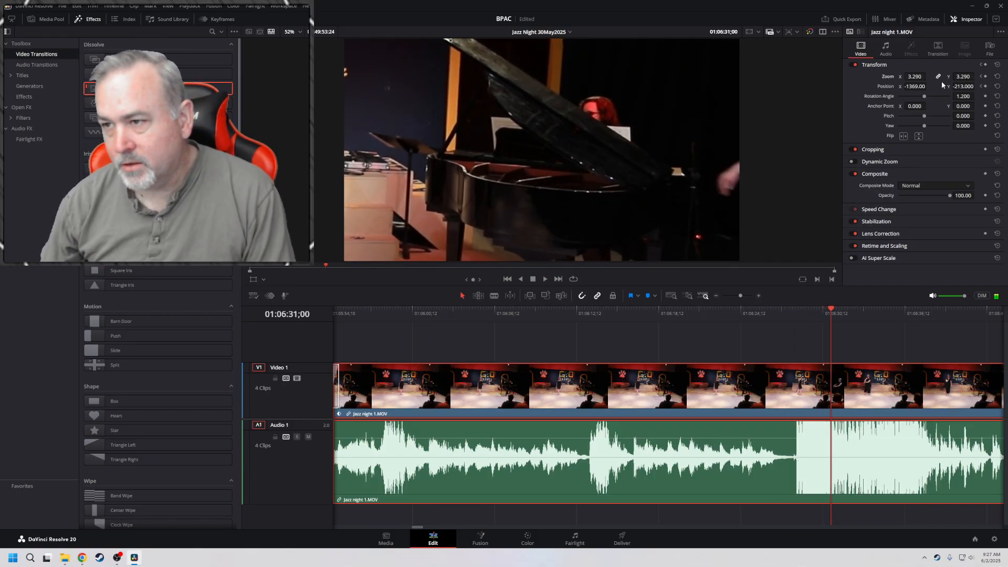
Step between the clip's position keyframes at 01:06:24;03 and 01:06:27;20, ending on the later one
left_click(981, 87)
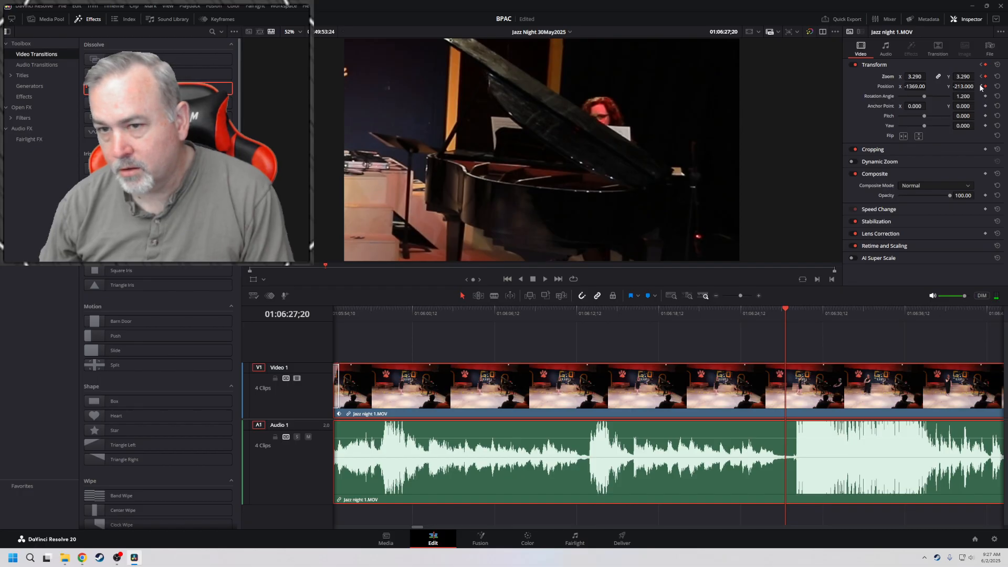
left_click(981, 87)
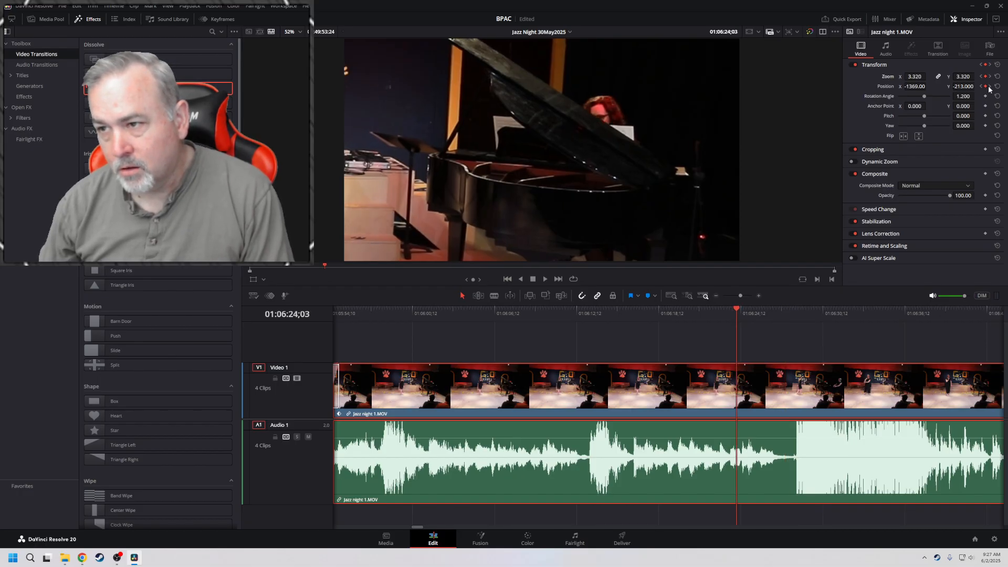
left_click(990, 89)
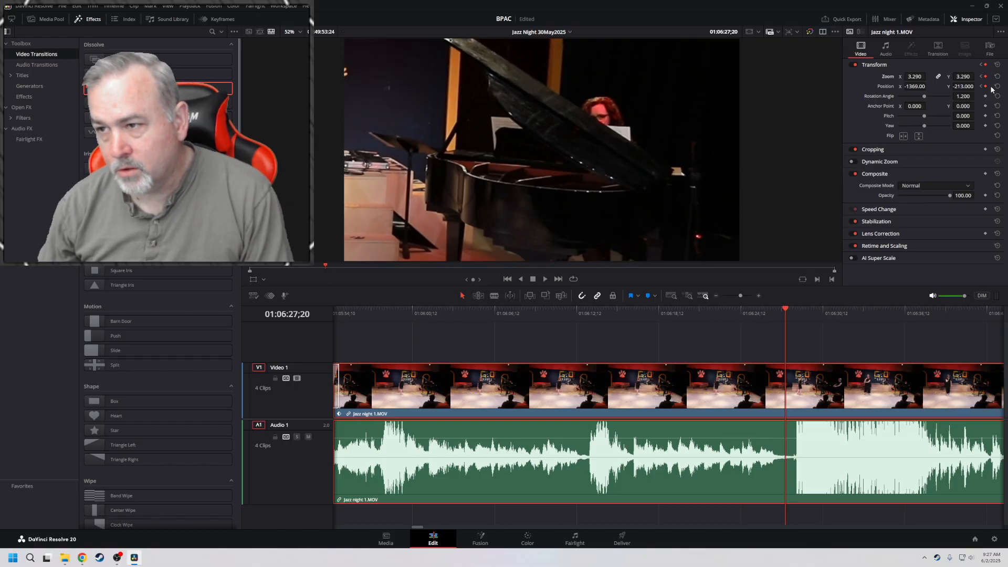
At 01:06:27;20, frame singer and pianist together with keyframed zoom 1.670 and position X -221, Y -56
left_click_drag(914, 76, 928, 77)
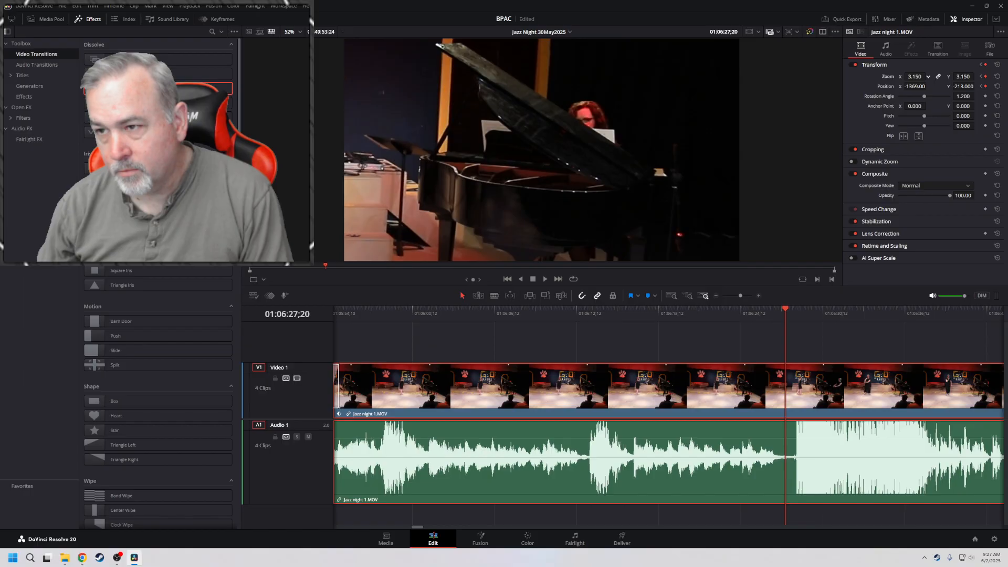
left_click(928, 75)
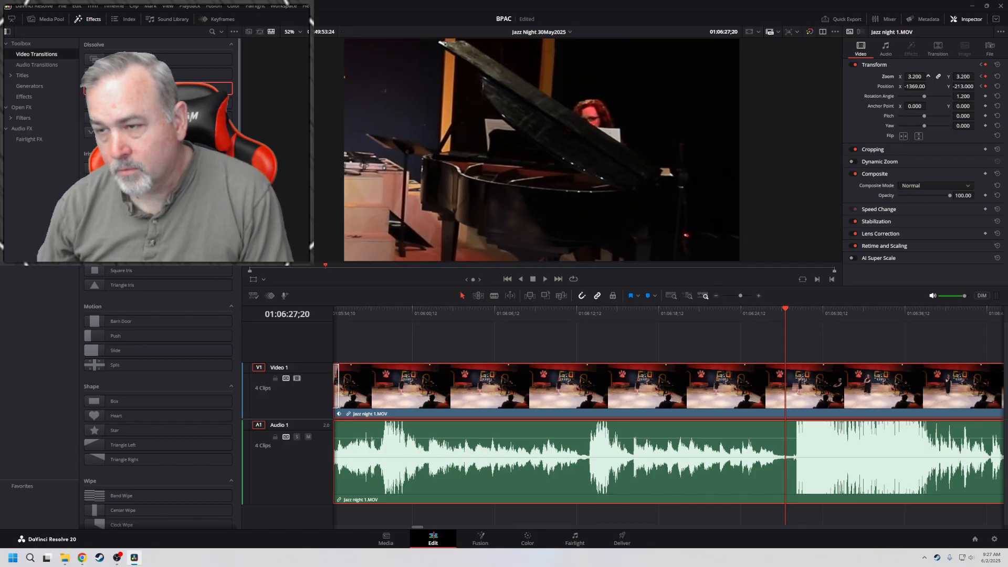
left_click_drag(915, 77, 888, 76)
left_click_drag(963, 86, 929, 86)
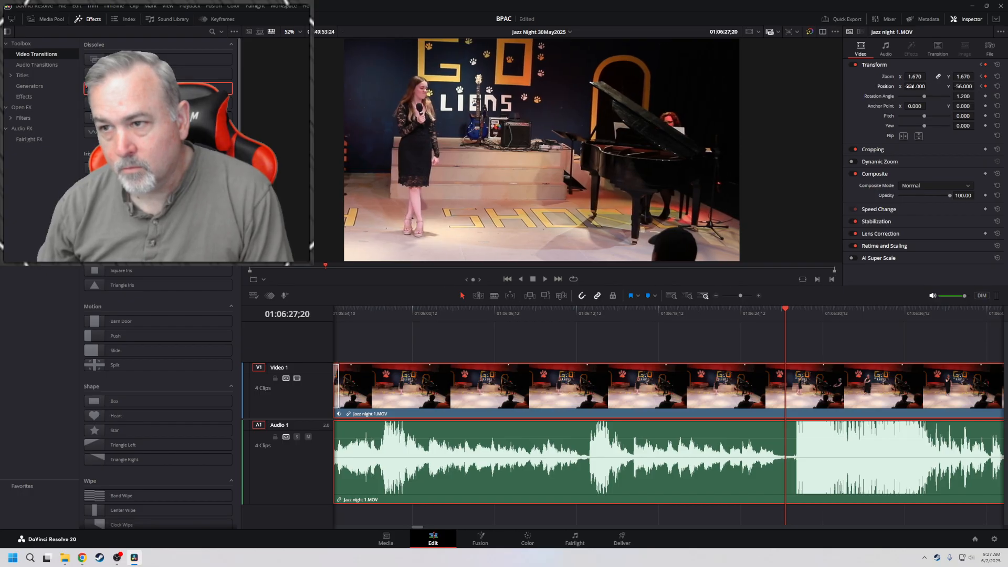
Go back to an earlier position keyframe and play the pull-out at double speed, stopping at 01:06:31;14
left_click(981, 87)
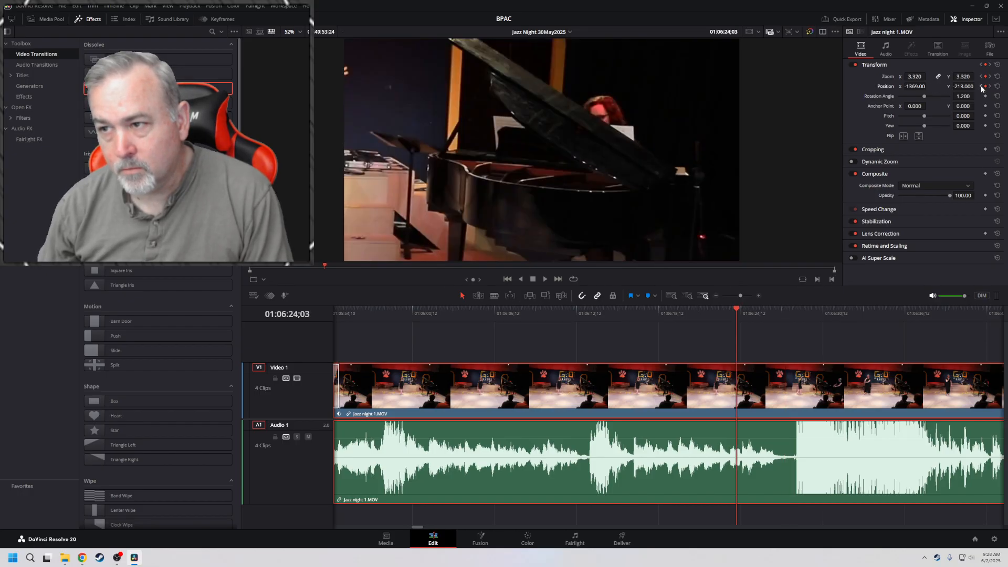
left_click(982, 86)
key("l")
key("l")
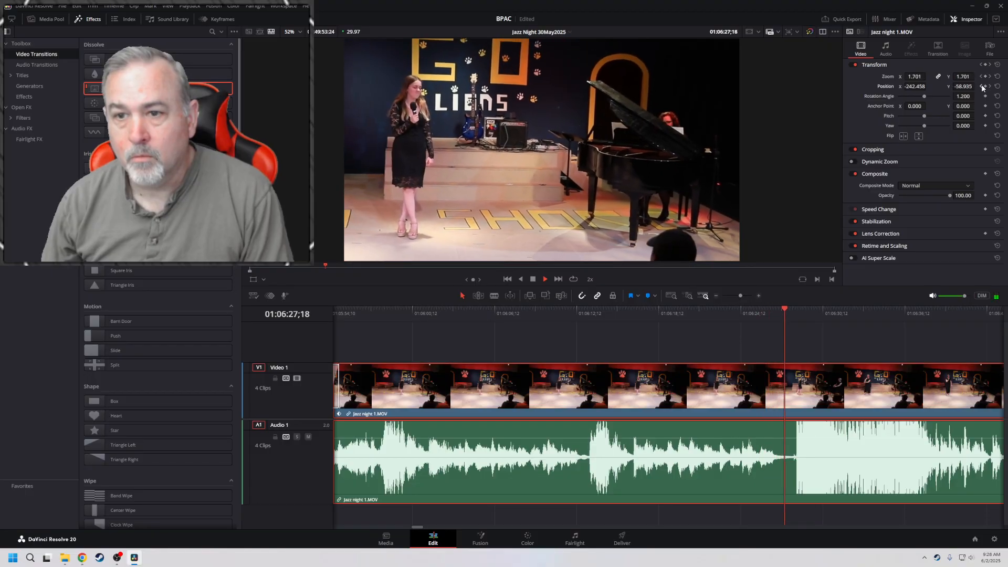
key("space")
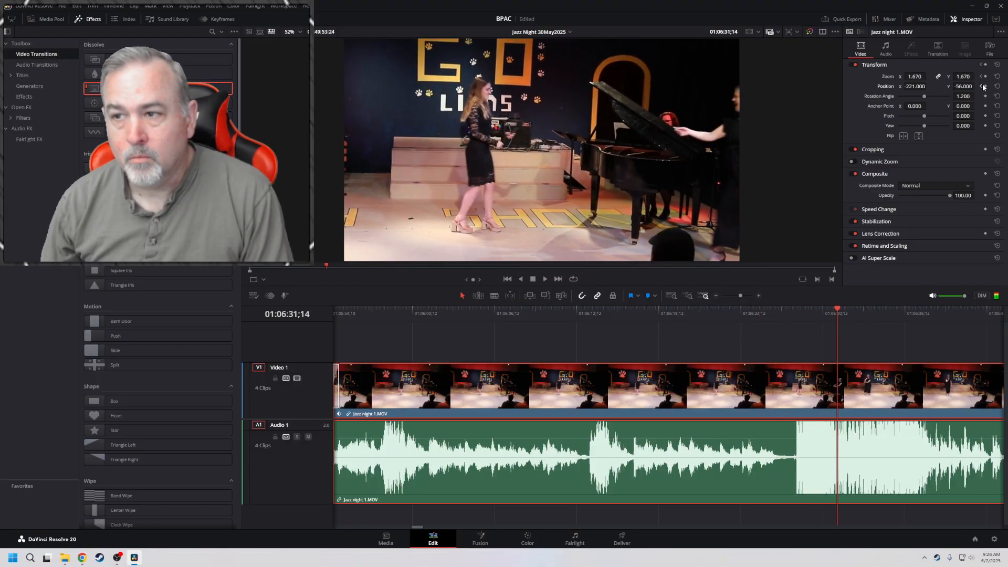
Play the reframing backward to 01:06:22;25 and return to the position keyframe at 01:06:27;20
key("j")
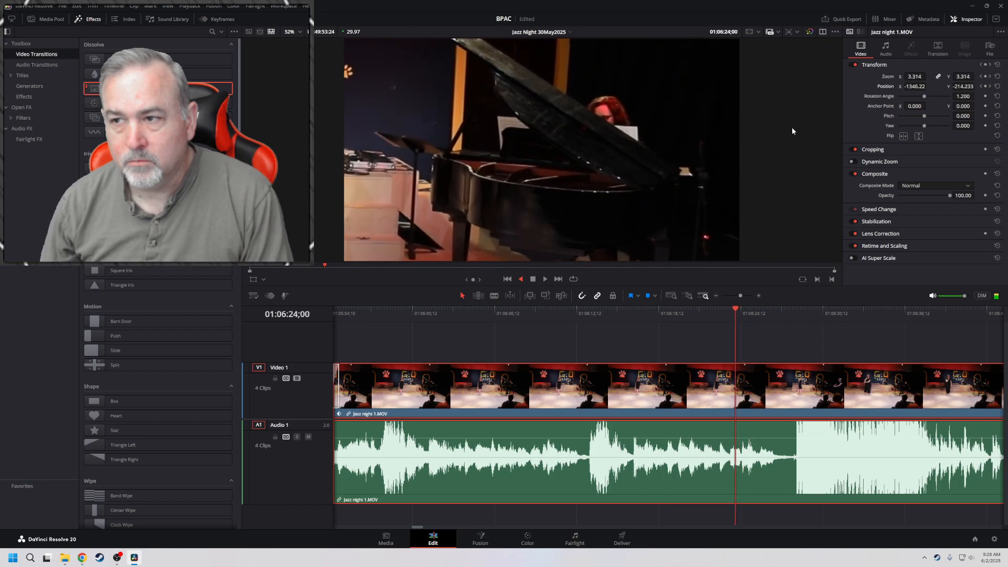
key("space")
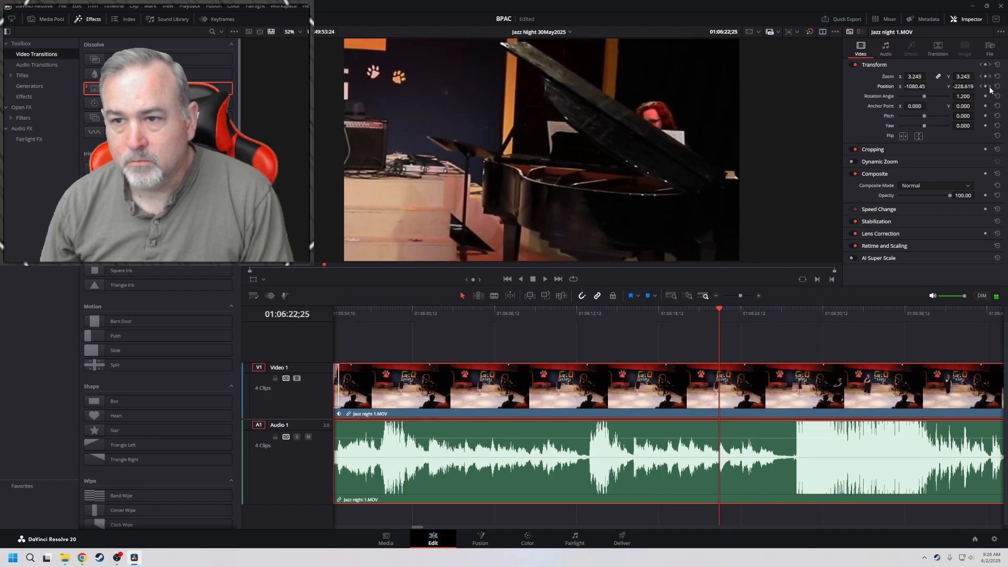
left_click(990, 86)
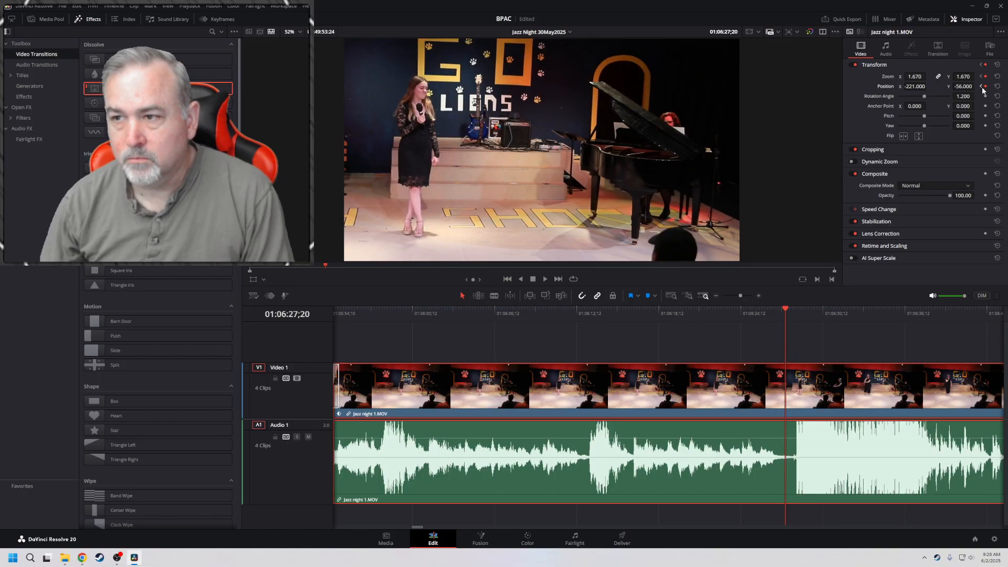
Step frame by frame back from 01:06:27;20 to the 01:06:24;03 keyframe, examining how the framing changes
key("Left")
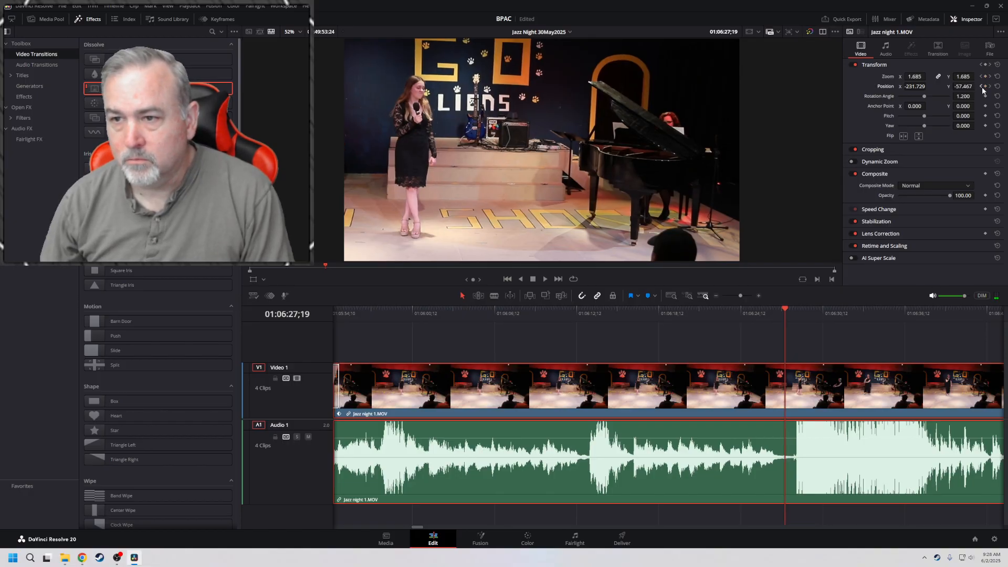
key("Left")
key("Left")
key("Left")
key("Left")
key("Left")
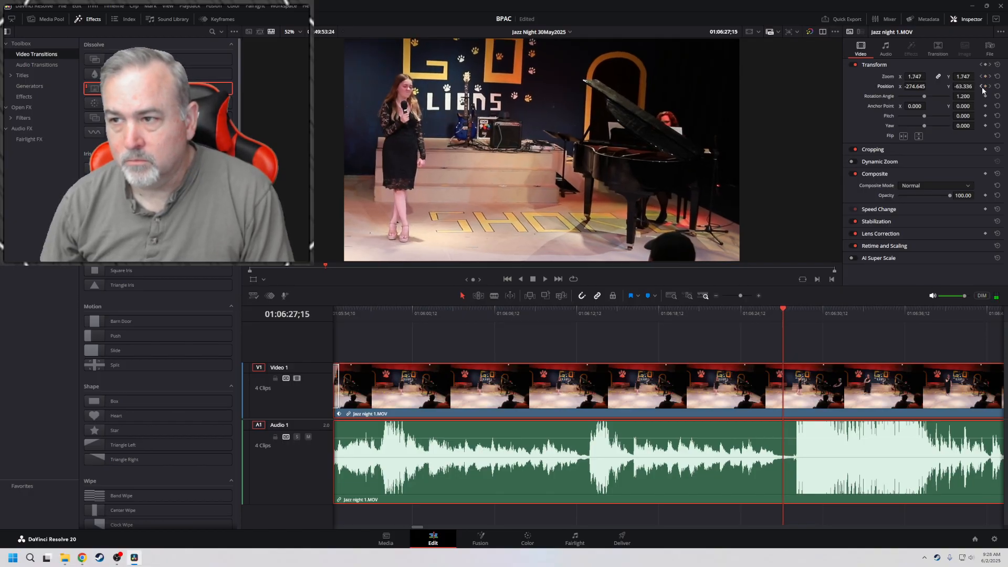
key("Left")
key("Left")
key("Left")
key("Left")
key("Left")
key("Left")
key("Left")
key("Left")
key("Left")
key("Left")
key("Left")
key("Left")
key("Left")
key("Left")
key("Left")
key("Left")
key("Left")
key("Left")
key("Left")
key("Left")
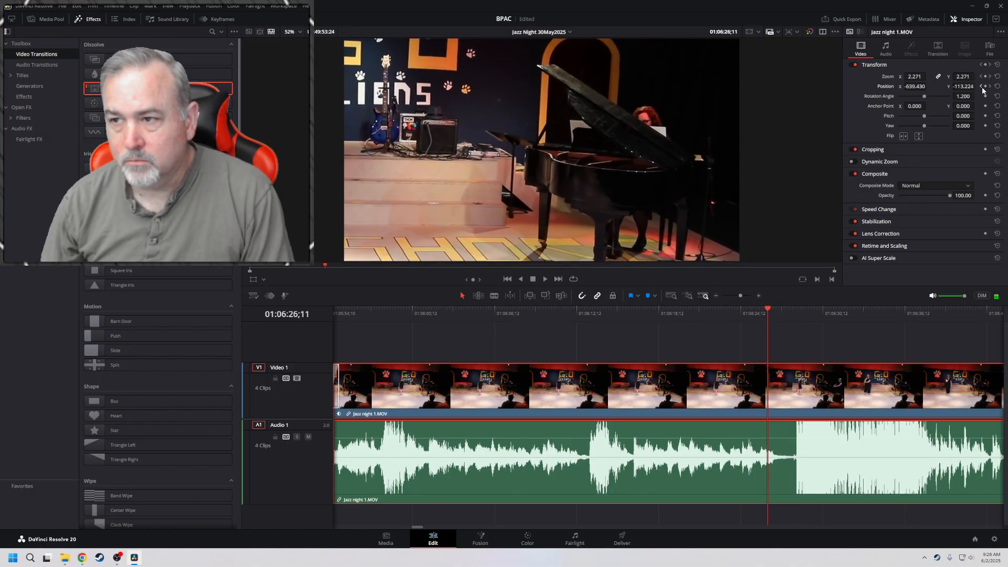
key("Left")
key("Left")
key("Left")
key("Left")
key("Left")
key("Left")
key("Left")
key("Left")
key("Left")
key("Left")
key("Left")
key("Left")
key("Left")
key("Left")
key("Left")
key("Left")
key("Left")
key("Left")
key("Left")
key("Left")
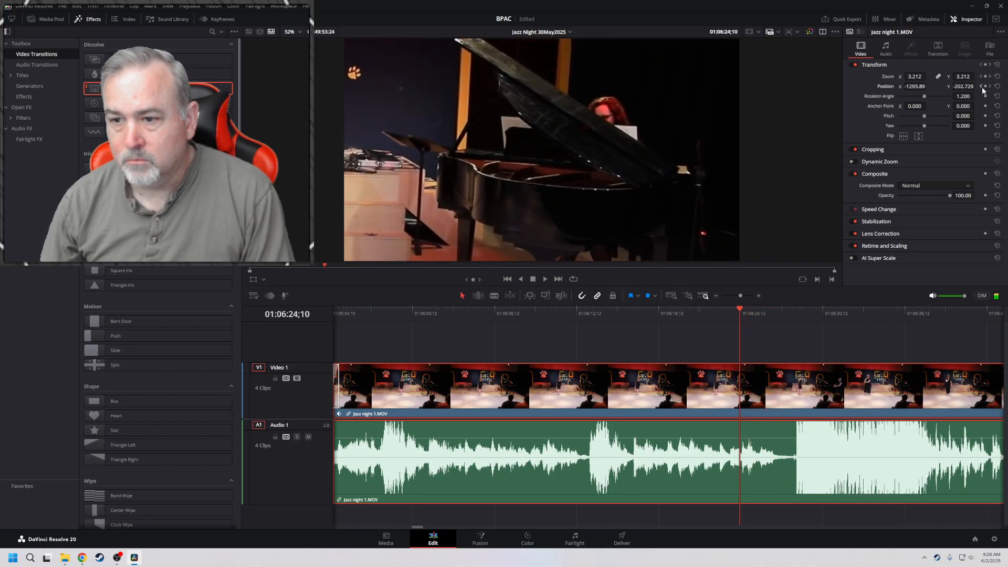
key("Right")
key("Right")
key("Right")
key("Right")
key("Right")
key("Right")
key("Right")
key("Right")
key("Right")
key("Right")
key("Right")
key("Right")
key("Right")
key("Right")
key("Right")
key("Right")
key("Right")
key("Right")
key("Right")
key("Right")
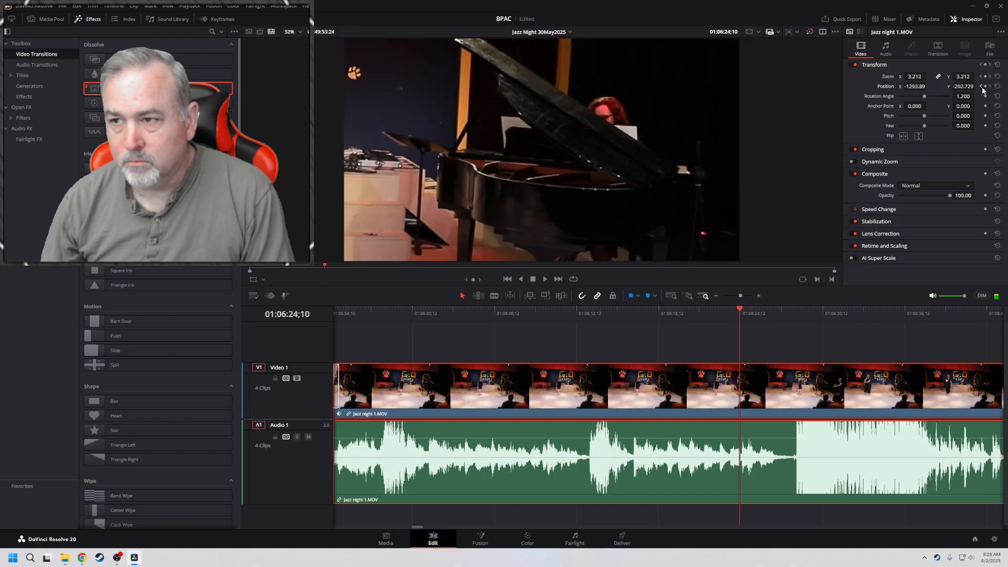
key("Left")
key("Left")
key("Left")
key("Left")
key("Left")
key("Left")
key("Left")
key("Left")
key("Left")
key("Left")
key("Left")
key("Left")
key("Left")
key("Left")
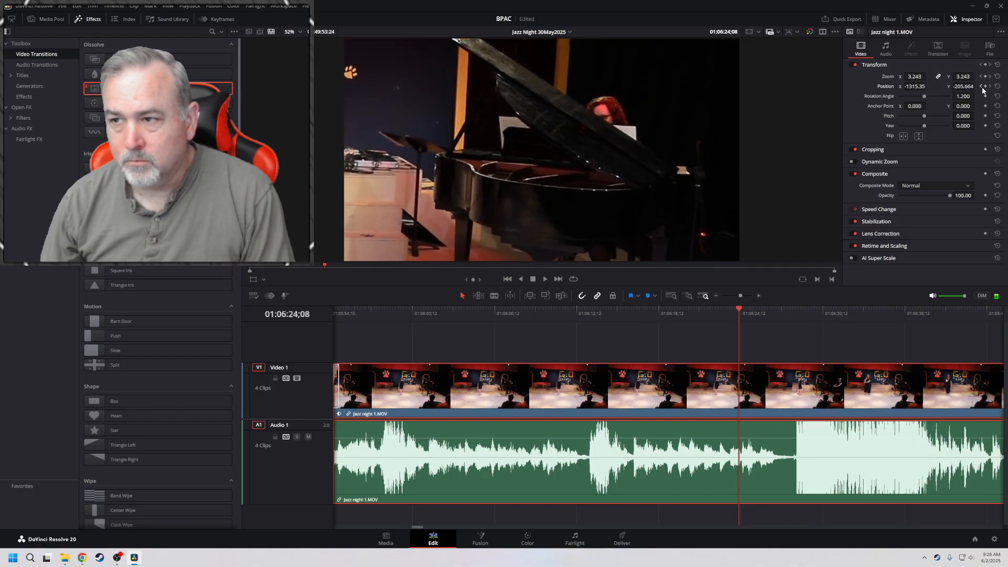
key("Left")
key("Left")
key("Left")
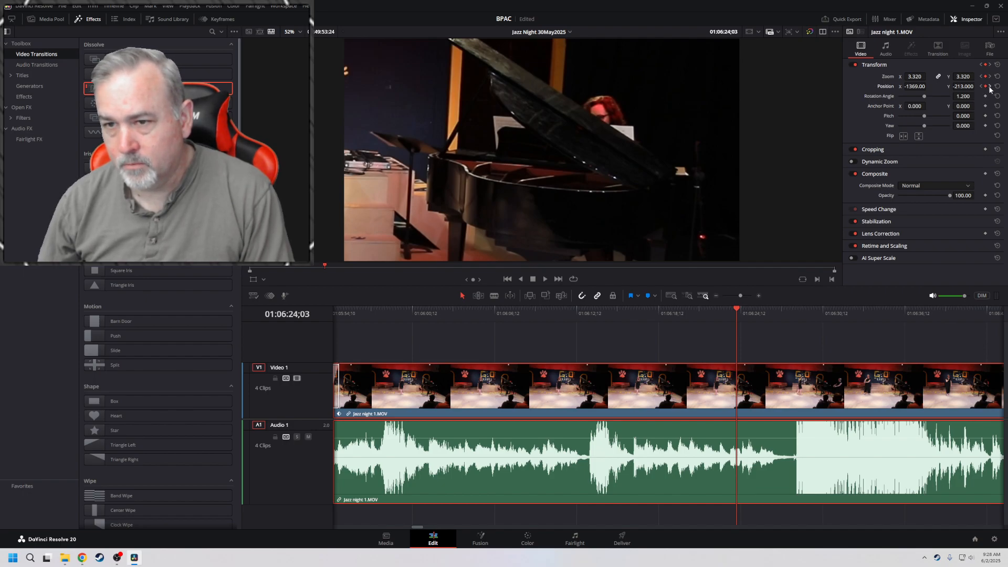
Return to the 01:06:27;20 keyframe and undo the latest position and zoom changes made there
left_click(990, 87)
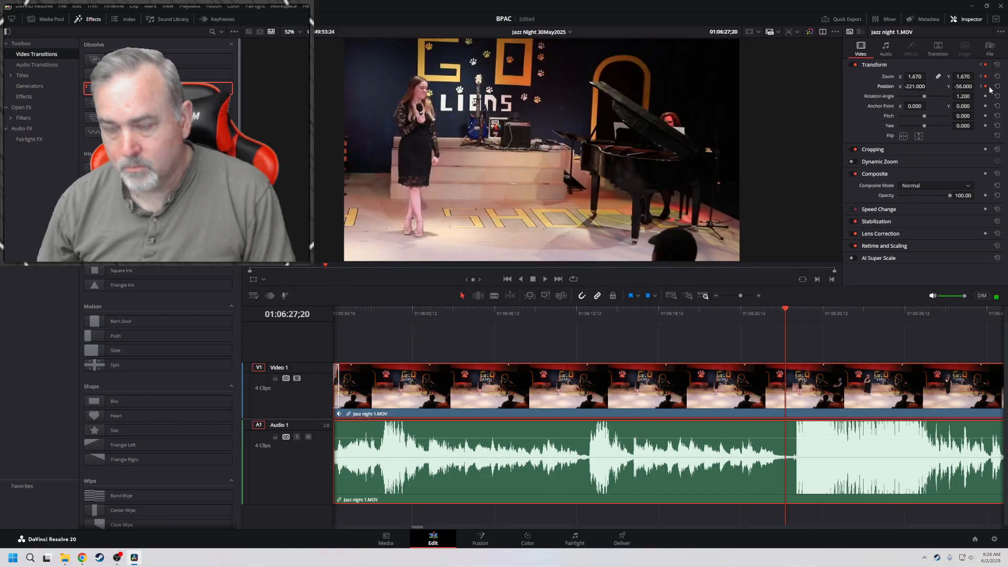
key("ctrl+z")
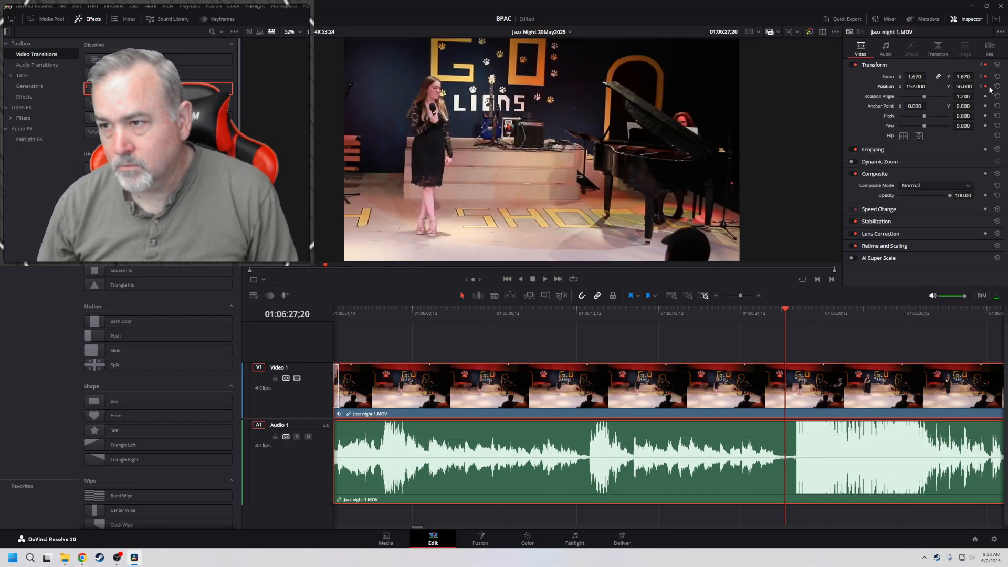
key("ctrl+z")
key("ctrl+z")
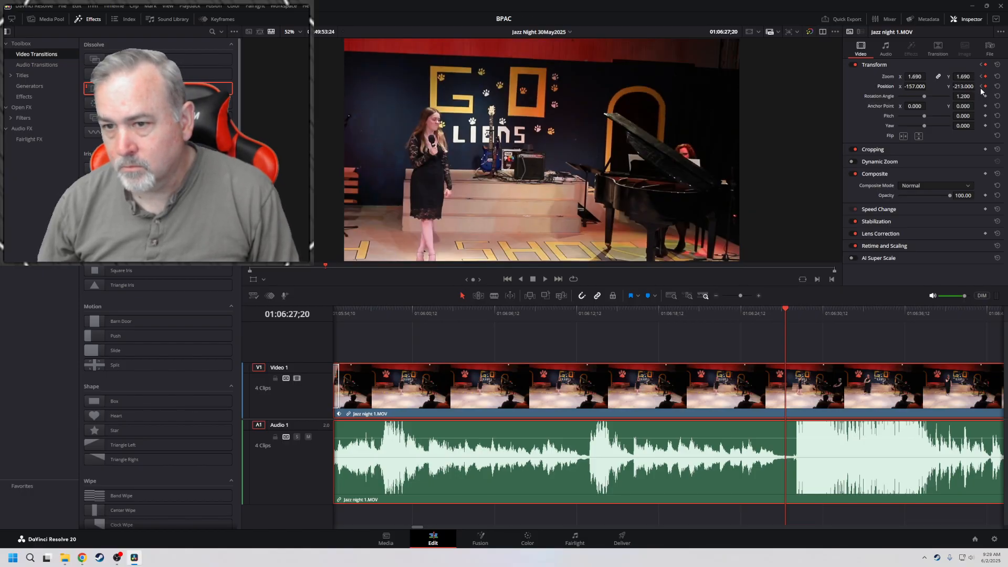
Play the move from the 01:06:24;03 keyframe to 01:06:26;18 and undo two more framing changes
left_click(982, 87)
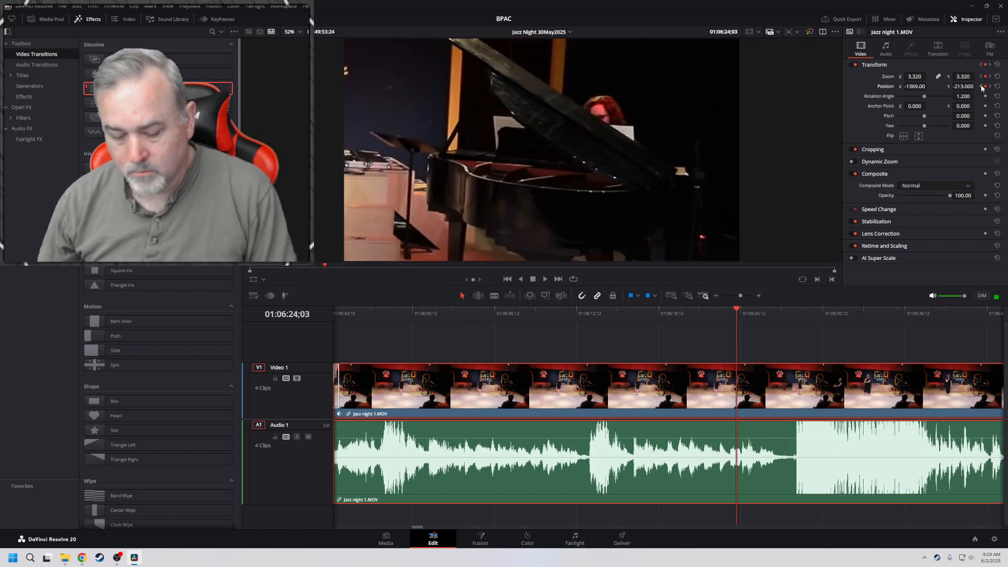
key("space")
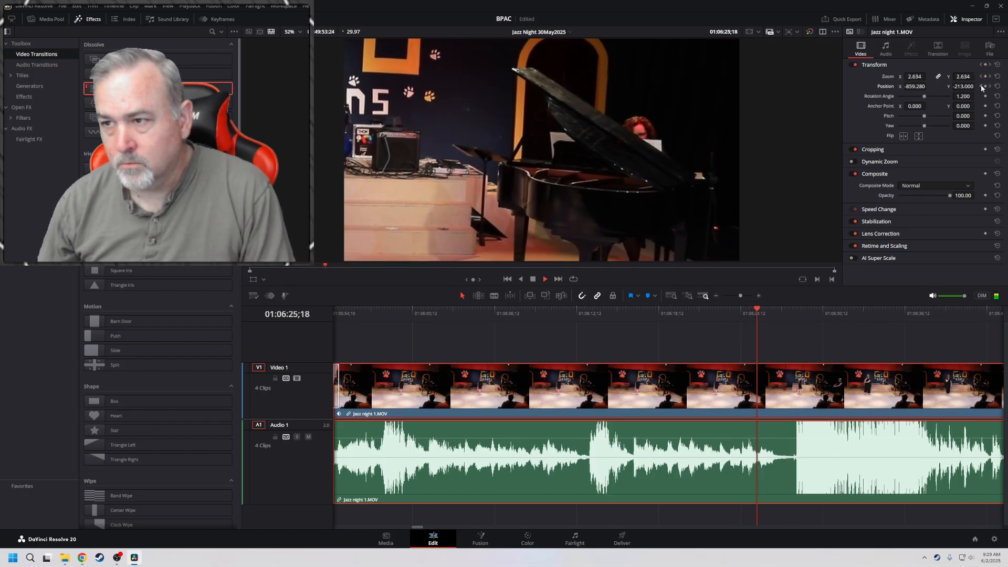
key("space")
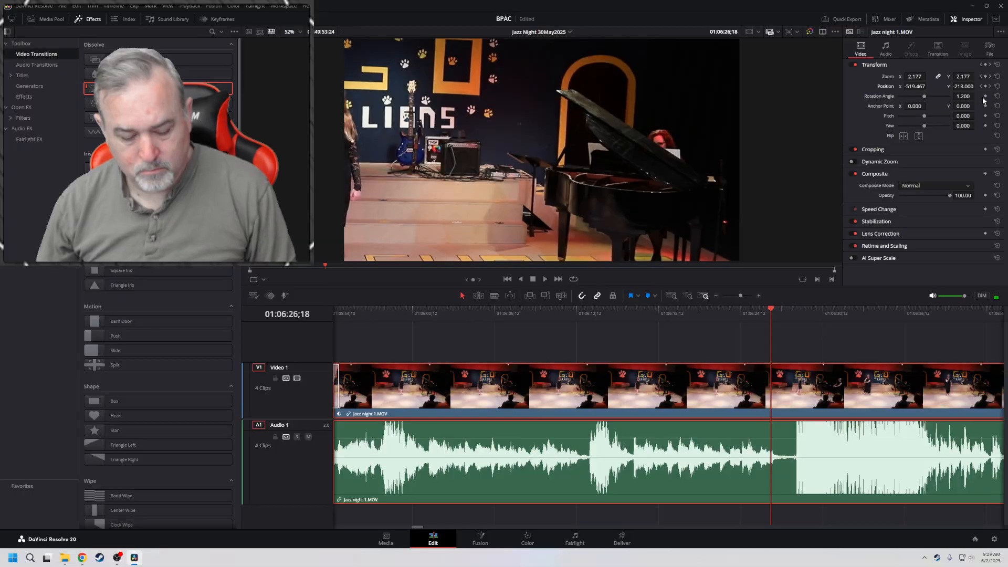
key("ctrl+z")
key("ctrl+z")
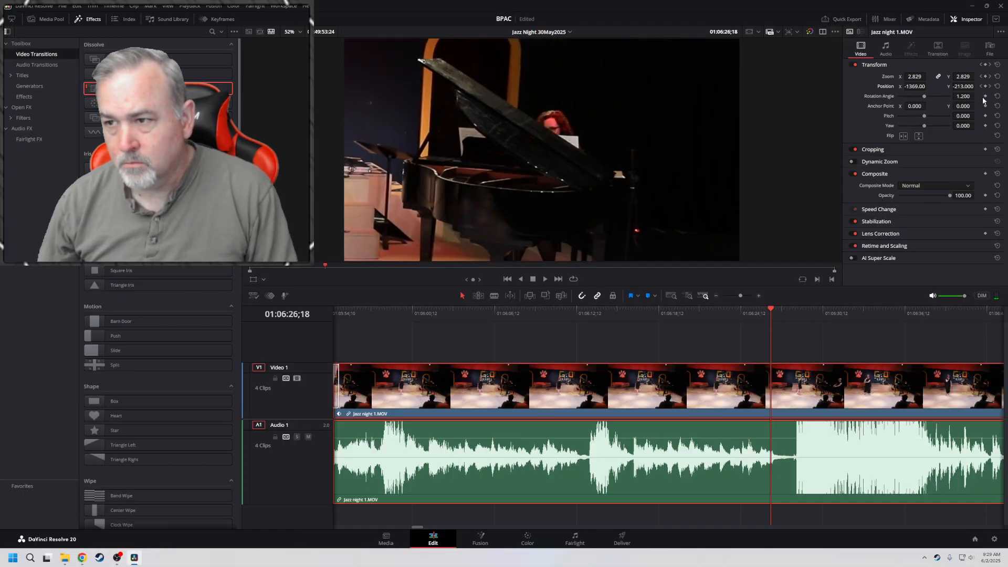
Replay the pianist shot from the 01:06:24;03 keyframe and stop at 01:06:27;02
left_click(981, 86)
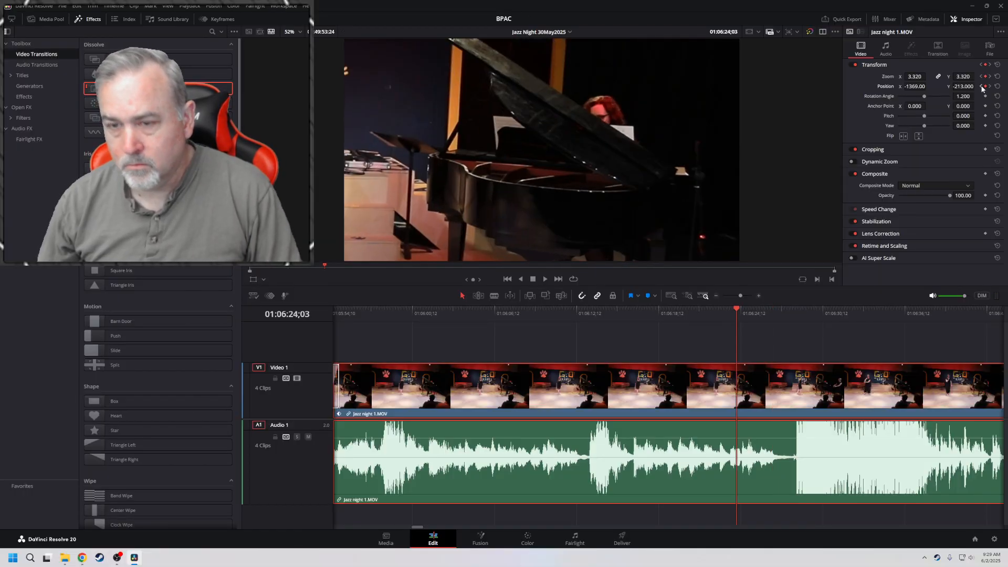
key("j")
key("l")
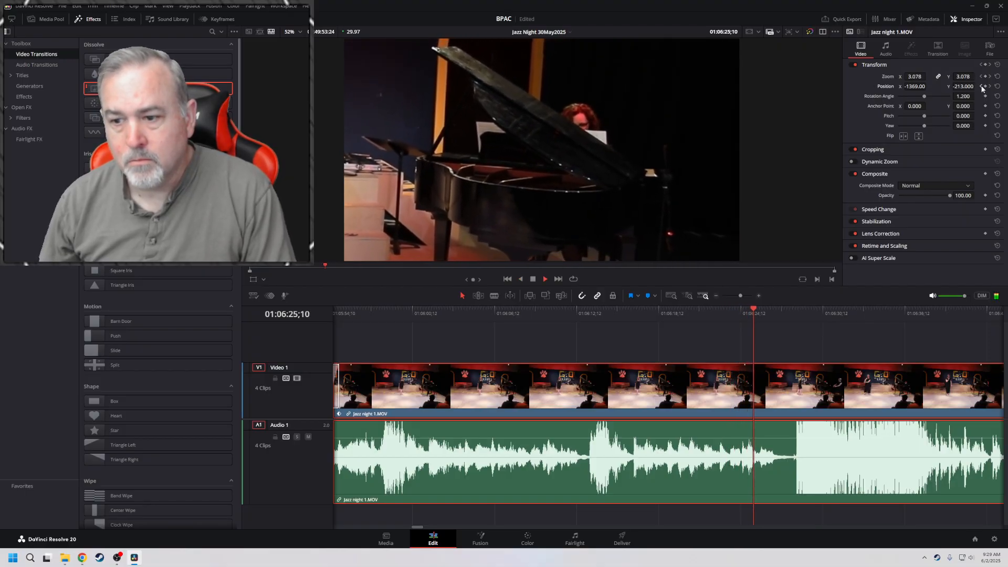
key("k")
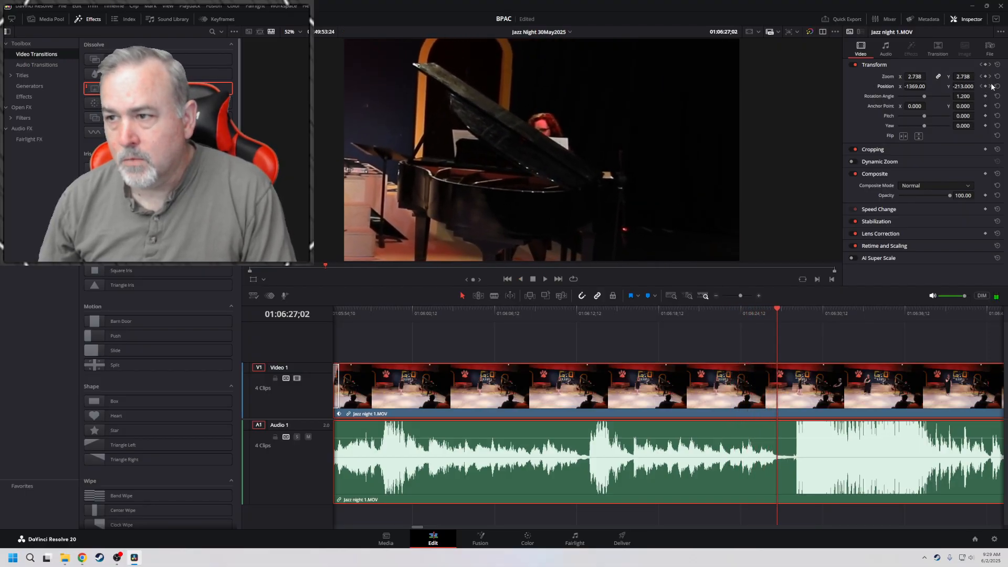
Remove the position and zoom keyframes at 01:06:27;20 and play the clip to check the held pianist framing
left_click(990, 87)
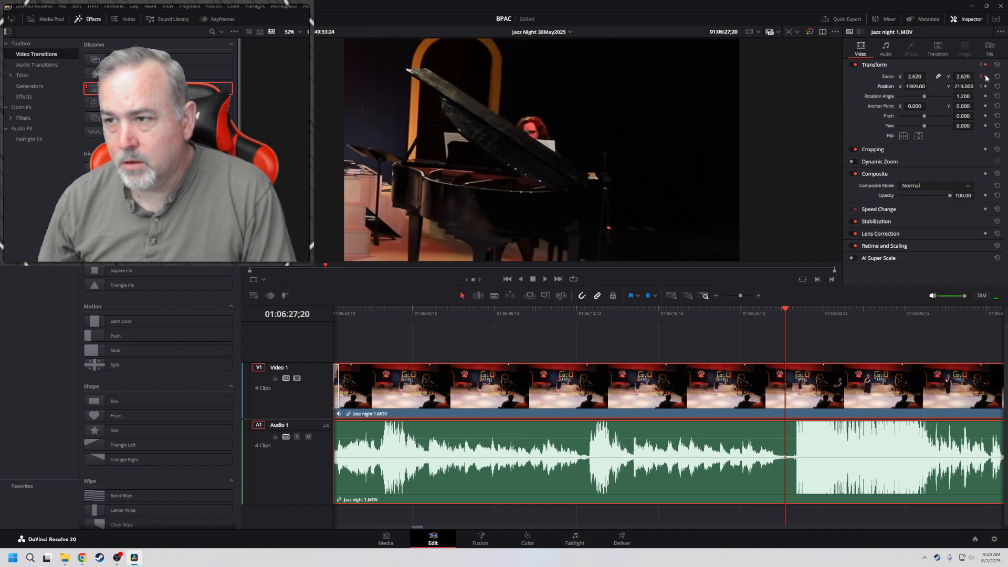
left_click(982, 77)
key("space")
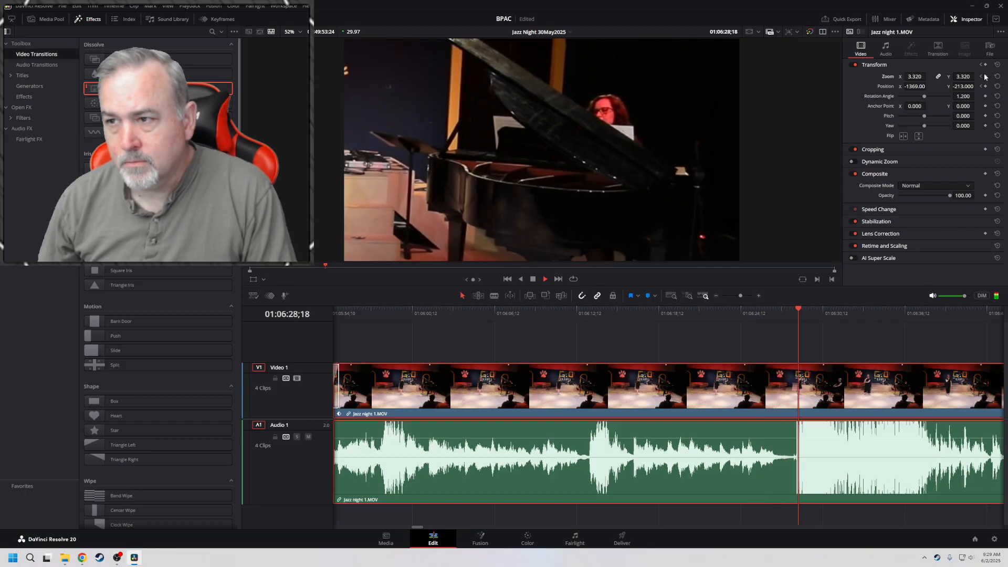
Stop playback at 01:06:25;21 and keyframe a wide framing there with zoom 1.790 and position X -202, Y -76
left_click(982, 77)
left_click(982, 77)
key("space")
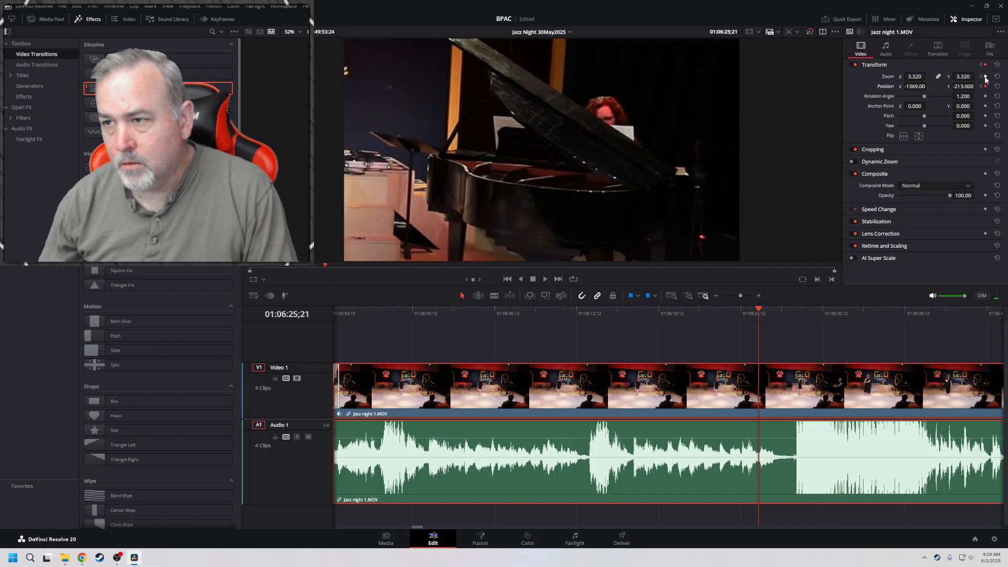
left_click_drag(912, 76, 977, 86)
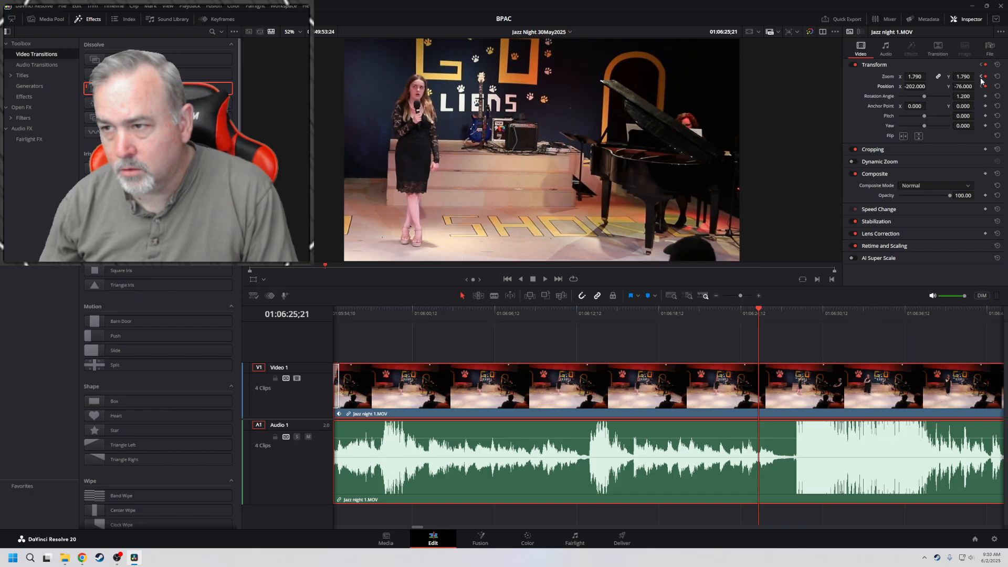
Review the reframing by playing from the 01:06:16;07 keyframe through to about 01:06:43;18
left_click(981, 78)
left_click(981, 79)
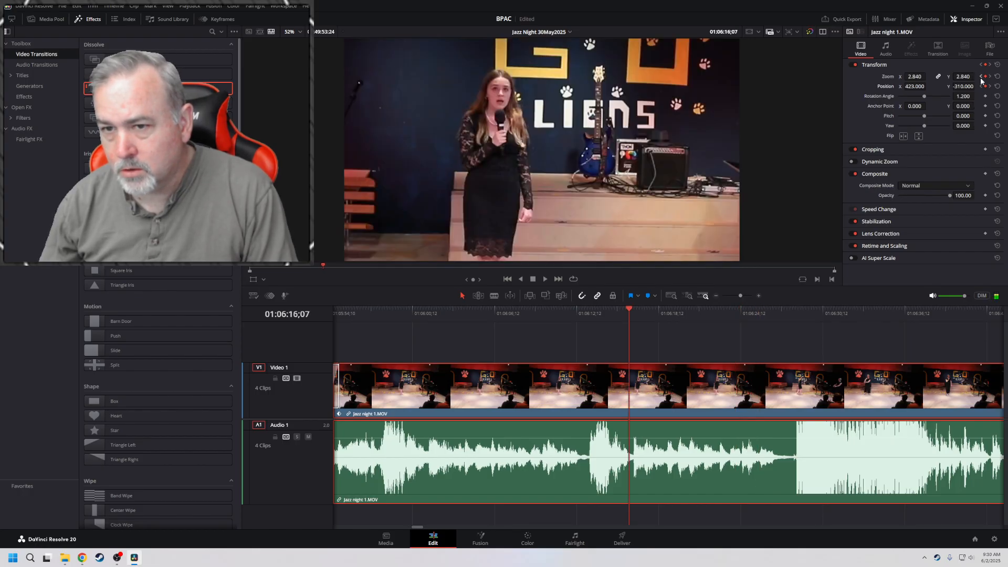
key("space")
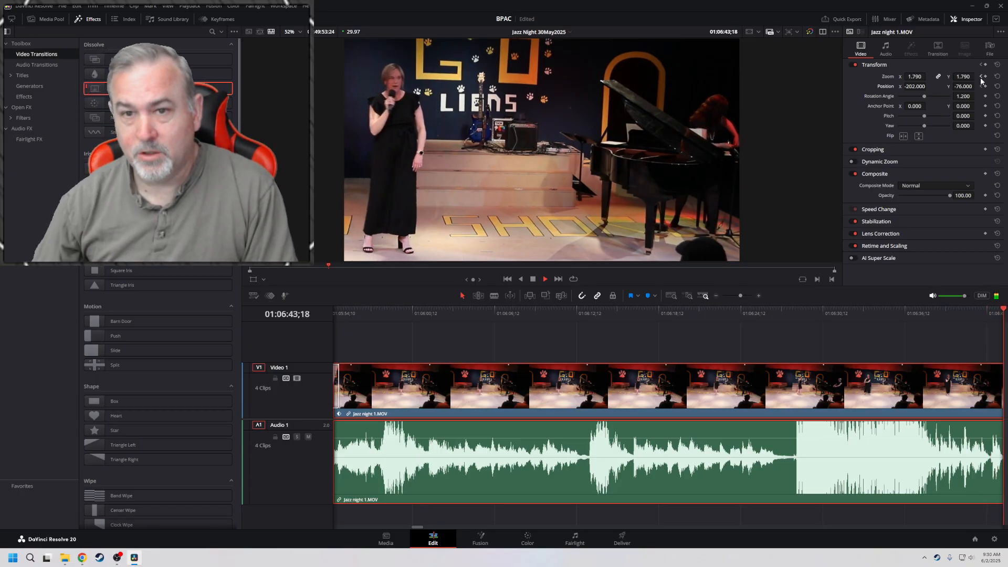
key("space")
Set position X to -56 on the 01:06:25;21 keyframe and move back to 01:06:25;09 for review
left_click(981, 77)
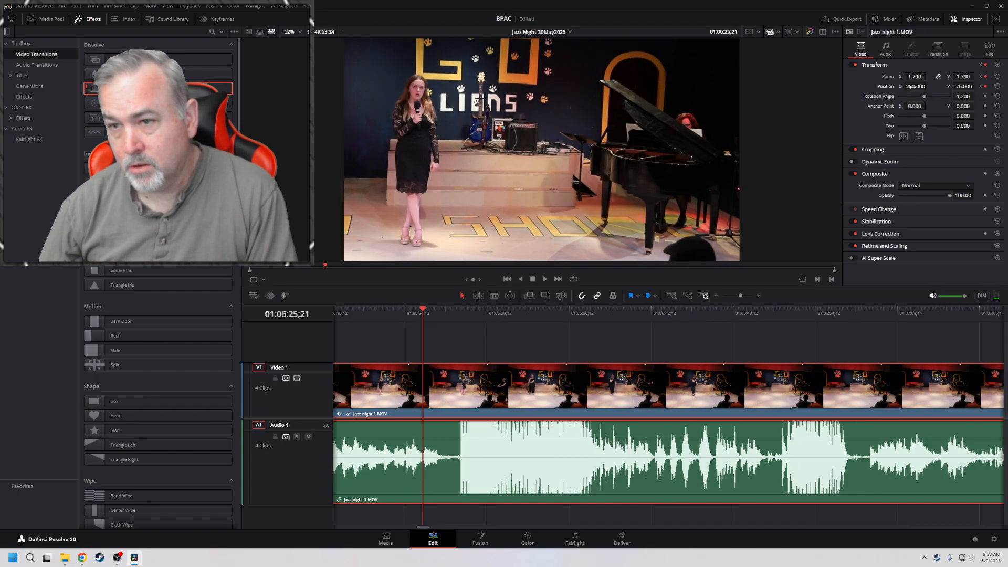
left_click_drag(912, 87, 933, 86)
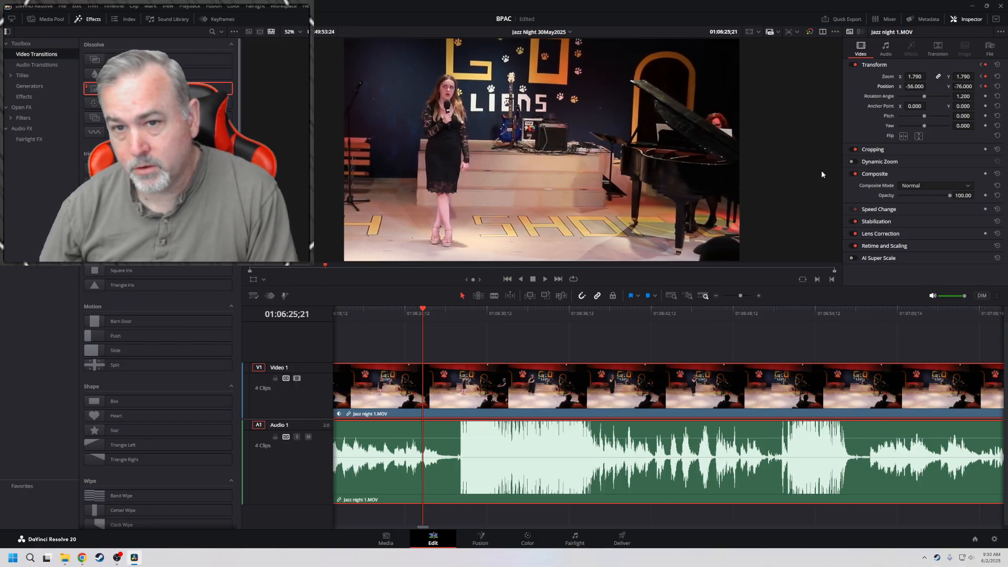
key("Left")
key("Left")
key("Left")
key("Left")
key("Left")
key("Left")
key("Left")
key("Left")
key("Left")
key("Left")
key("Left")
key("Left")
key("Left")
key("Left")
key("Left")
key("Left")
key("Left")
key("Left")
key("Left")
key("Left")
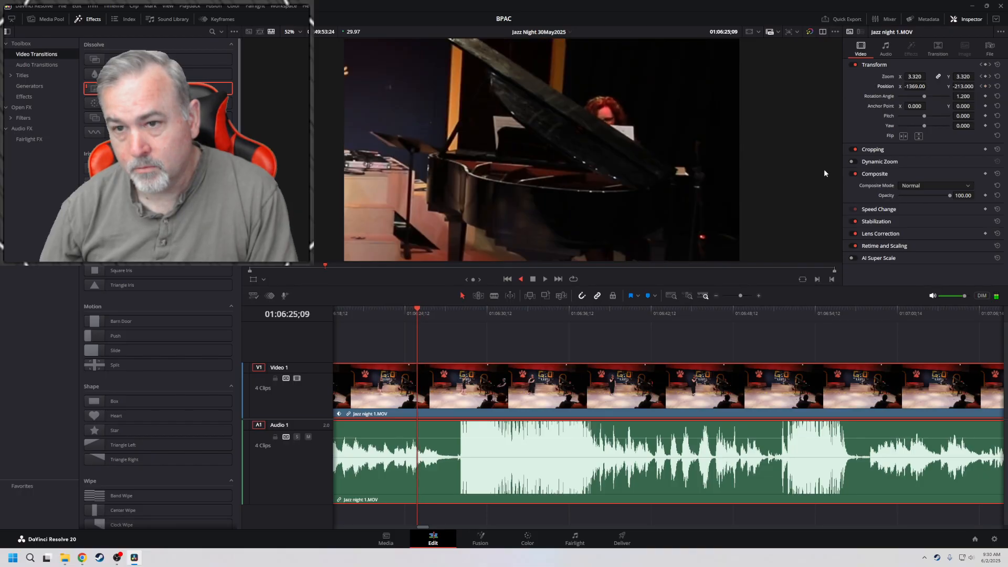
Hold the wide framing with keyframes at 01:06:52;16 and keyframe a pianist framing at 01:06:58;02 with zoom 2.530, position X -1135, Y -15
key("space")
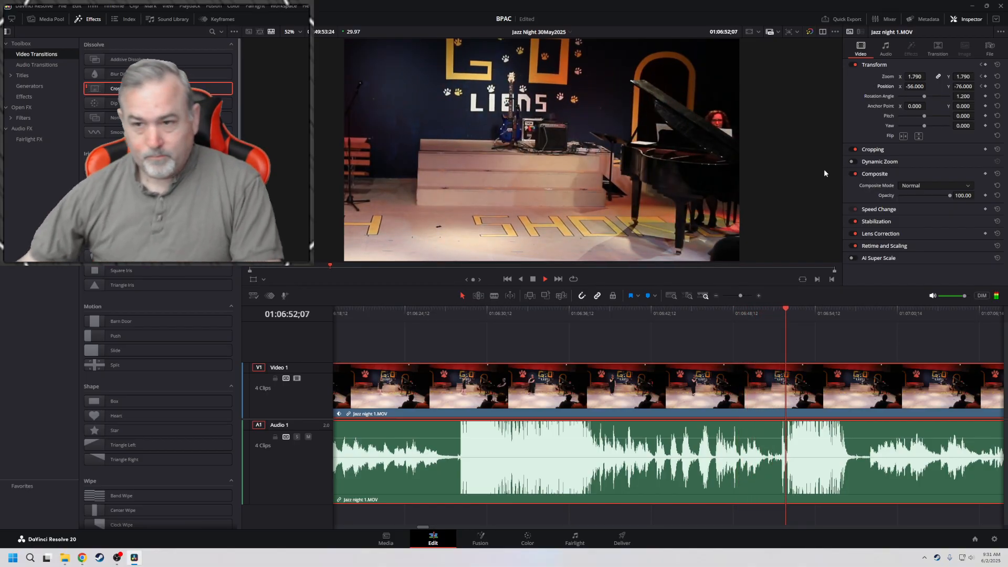
key("space")
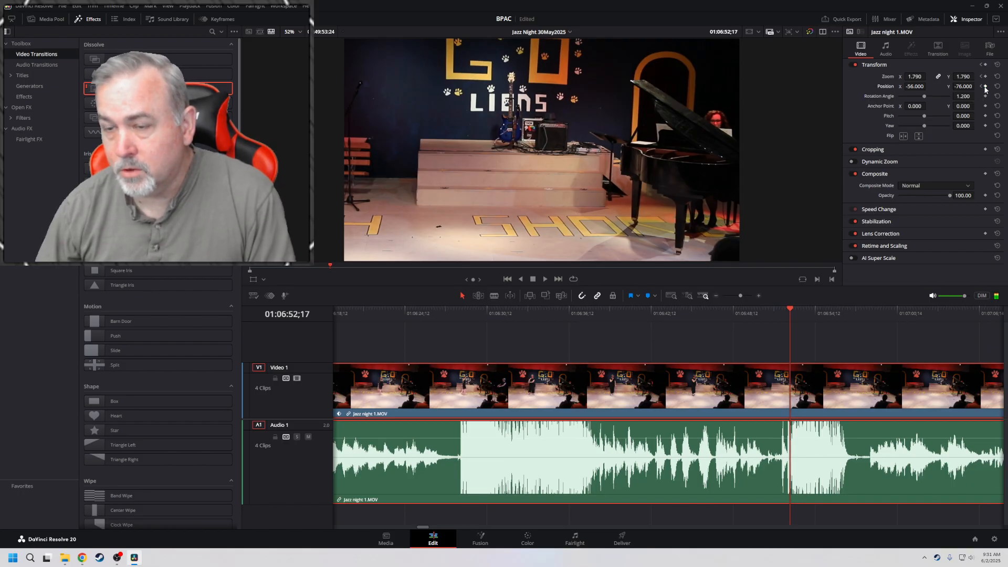
key("space")
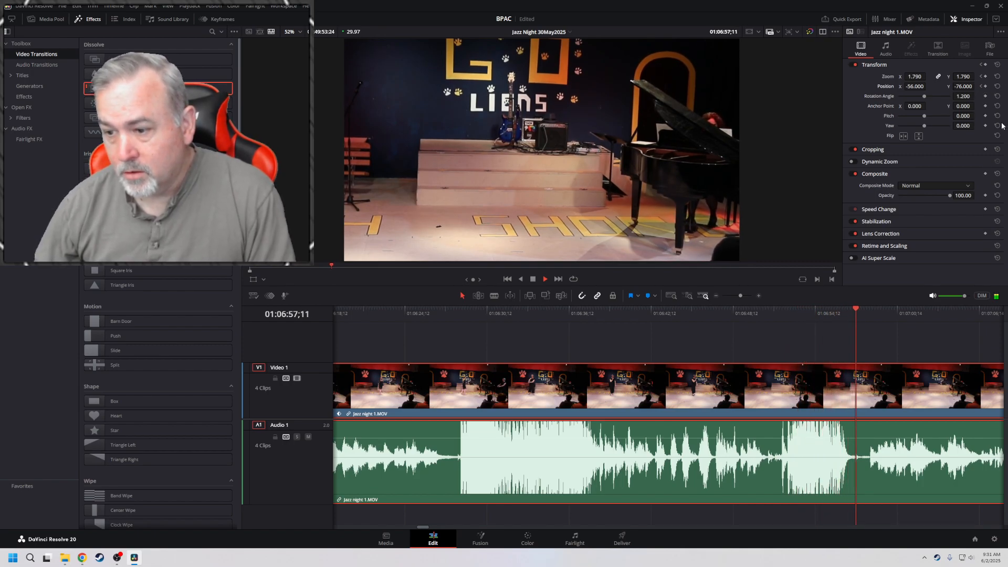
key("space")
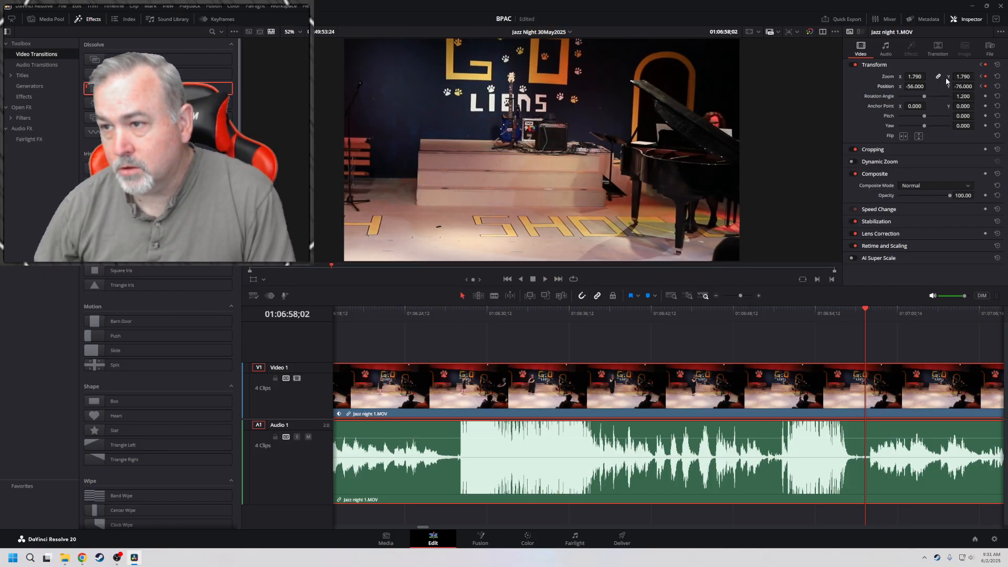
left_click_drag(915, 87, 968, 87)
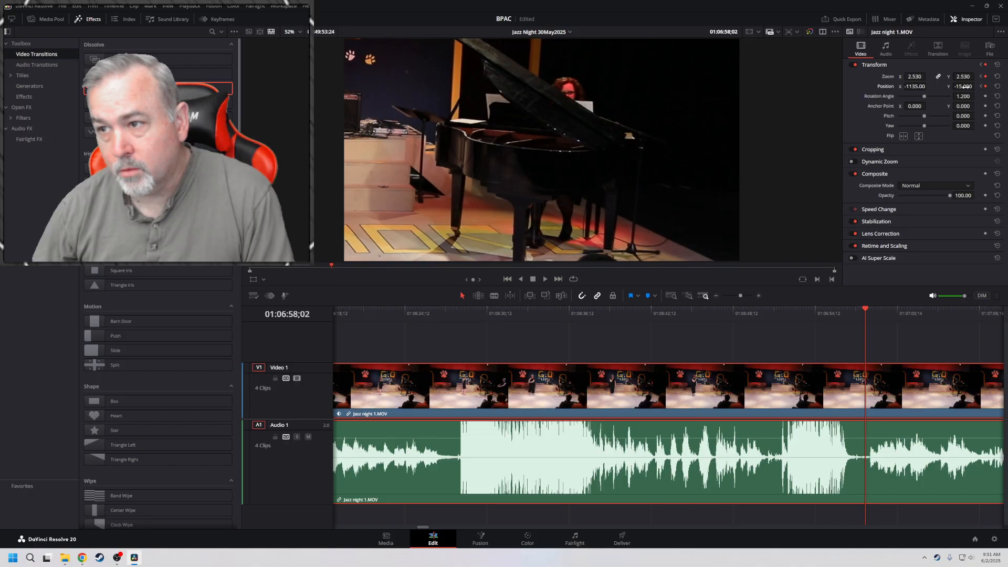
Play the reframing from the 01:06:52;16 keyframe and set position Y to -84 on the 01:06:58;02 keyframe
key("Up")
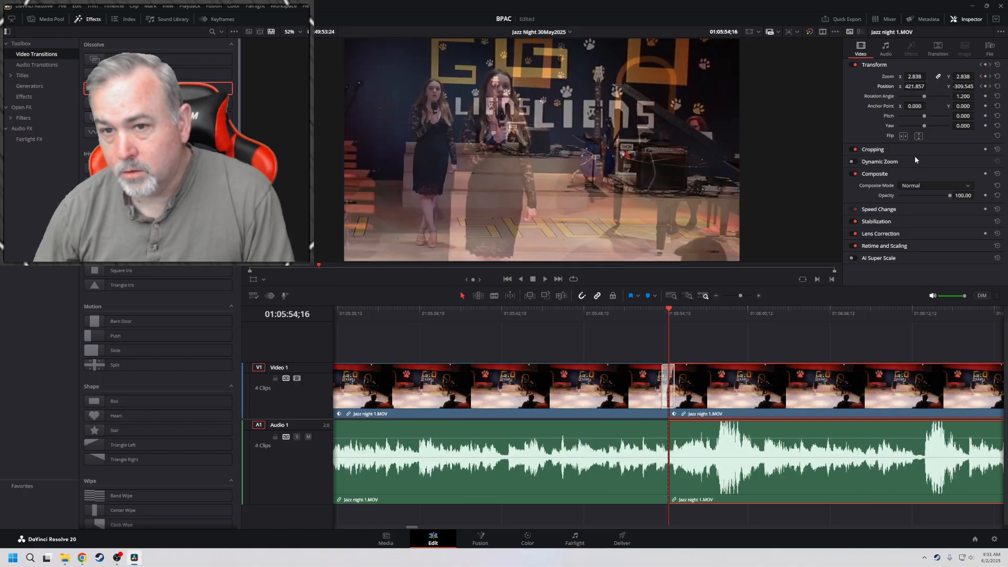
key("Down")
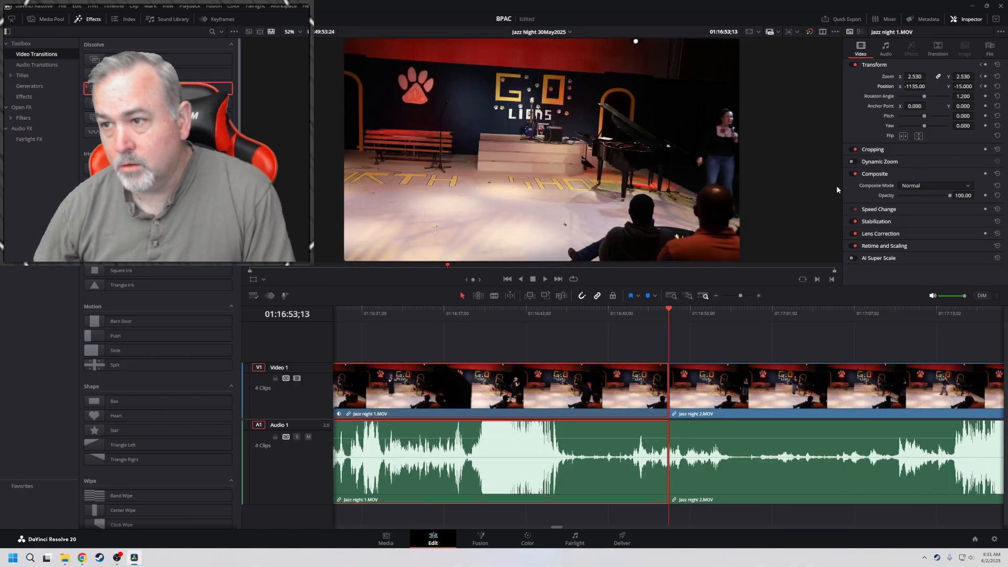
left_click(980, 87)
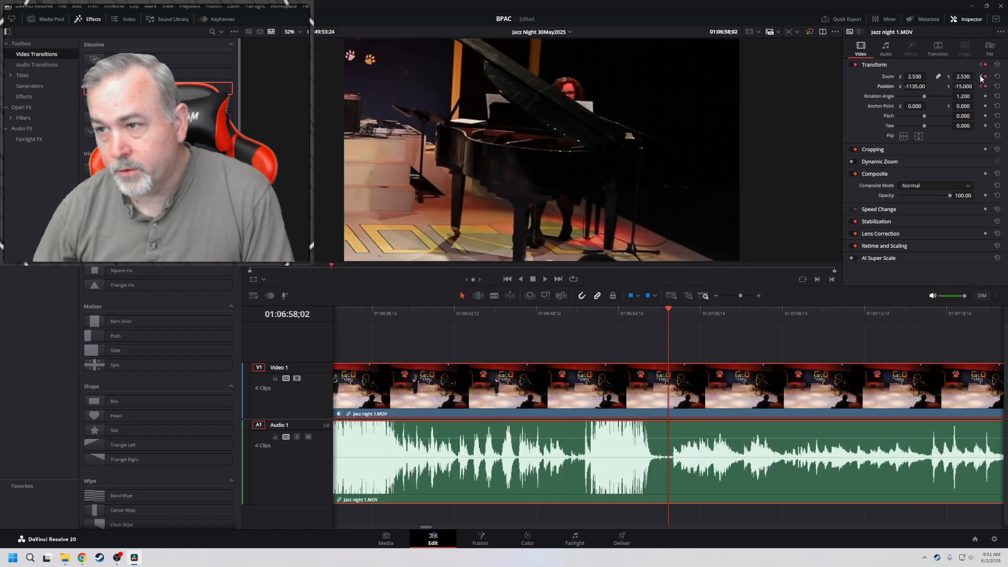
left_click(980, 76)
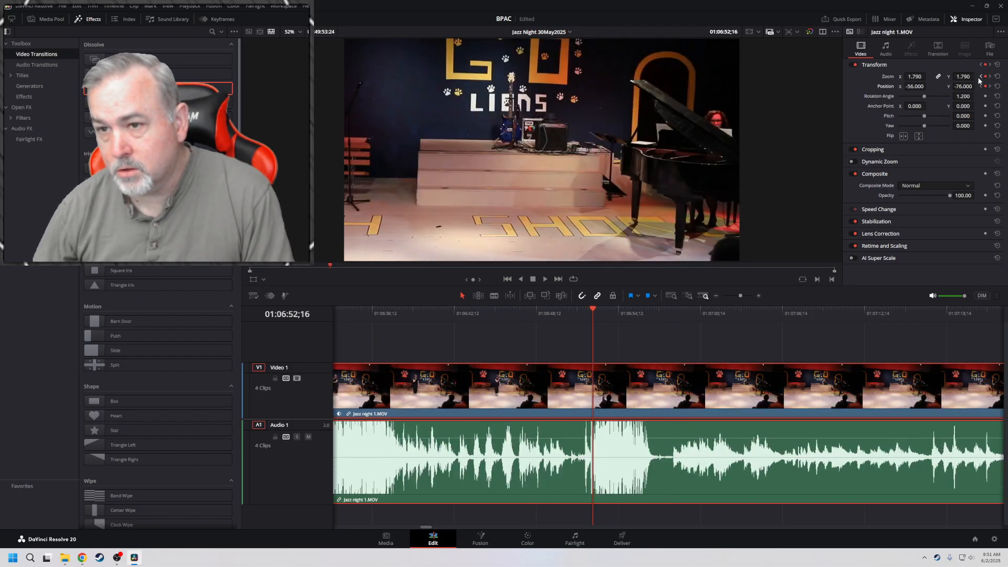
key("space")
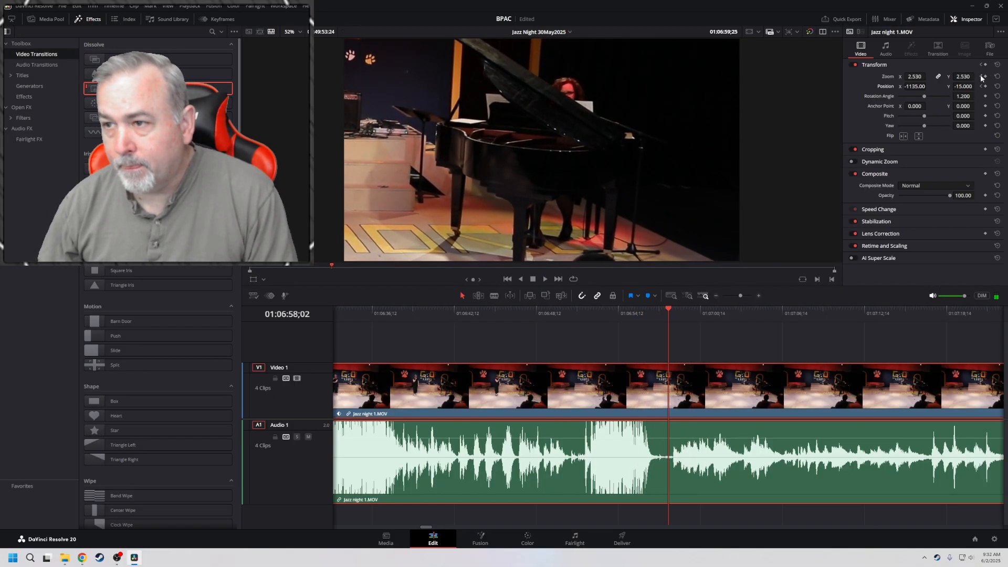
left_click_drag(967, 87, 977, 86)
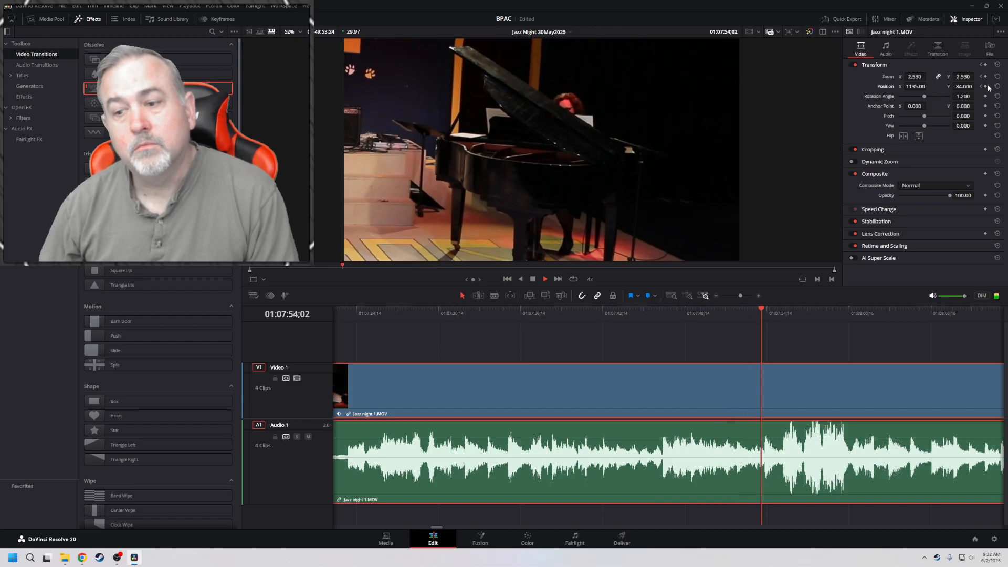
Play through the pianist shot at increased speed and hold its framing with zoom and position keyframes at 01:10:09;12
key("space")
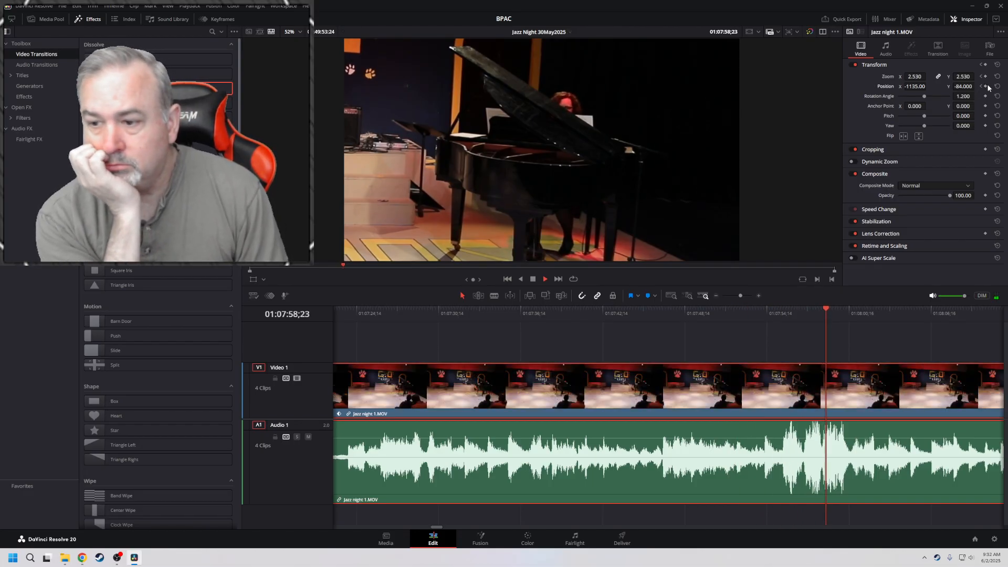
key("space")
key("l")
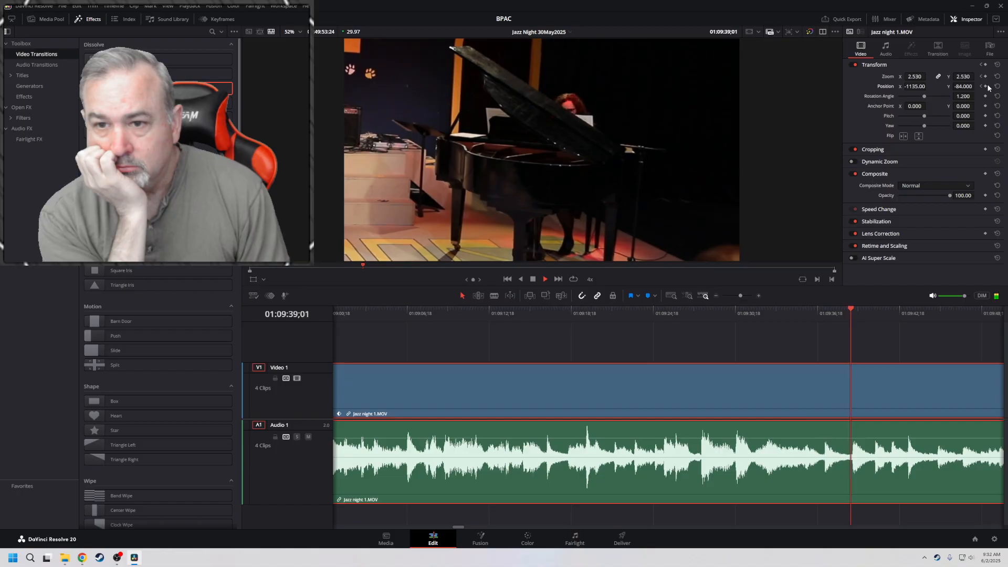
key("l")
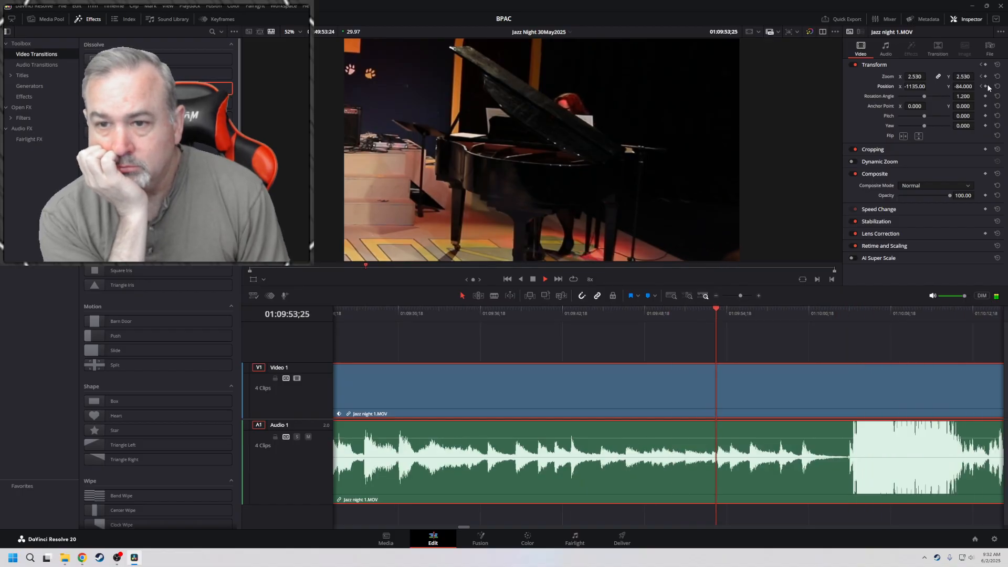
key("k")
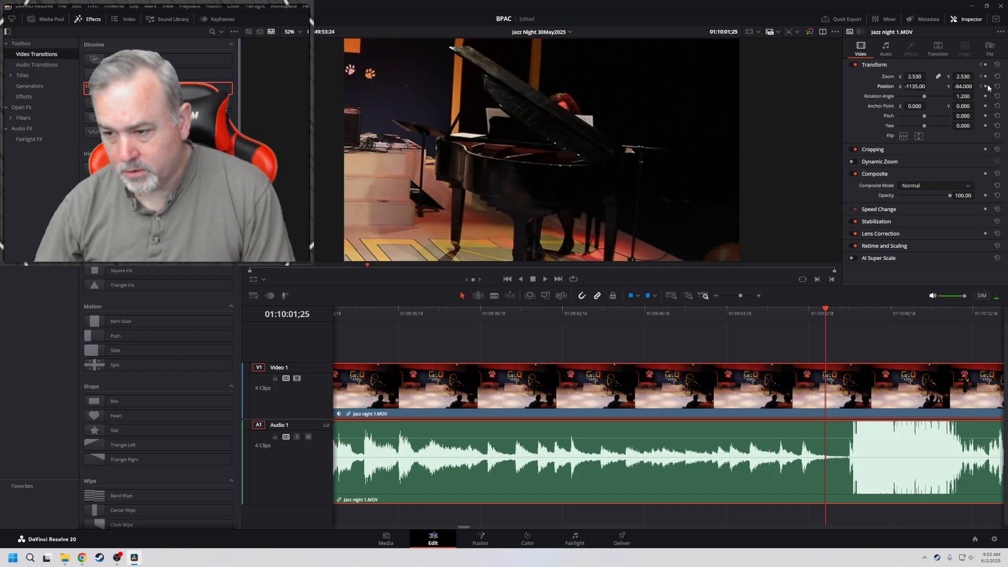
key("l")
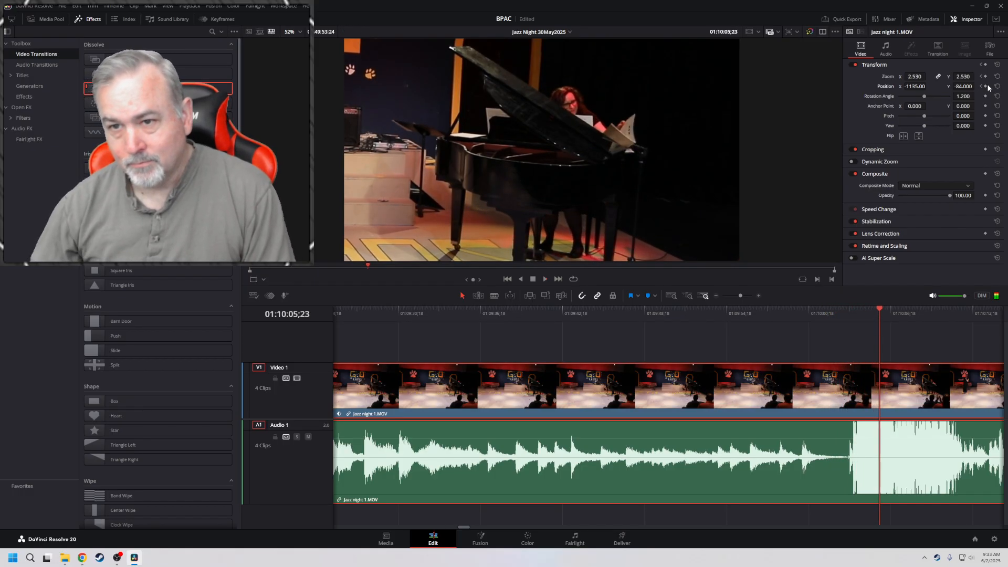
key("j")
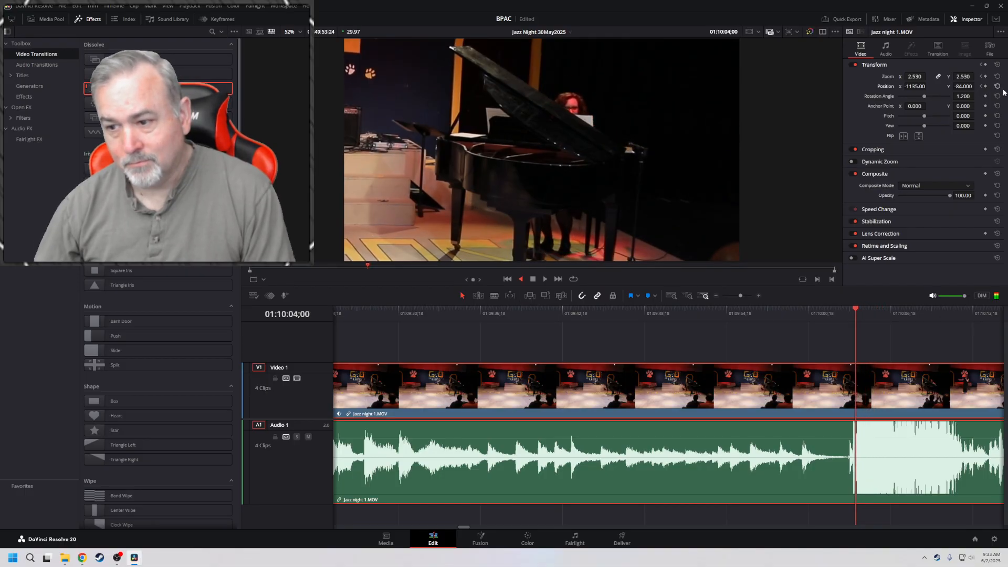
key("l")
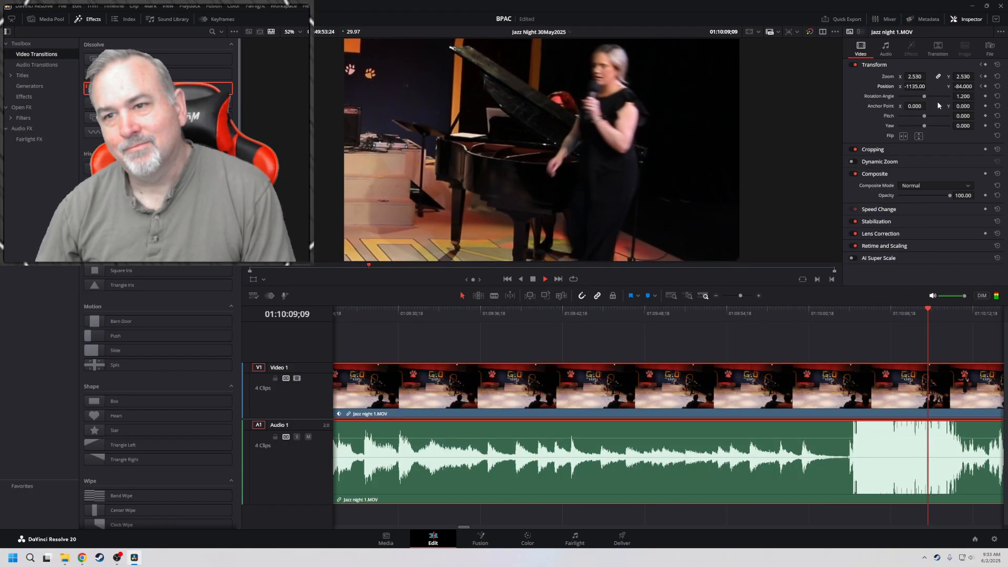
key("k")
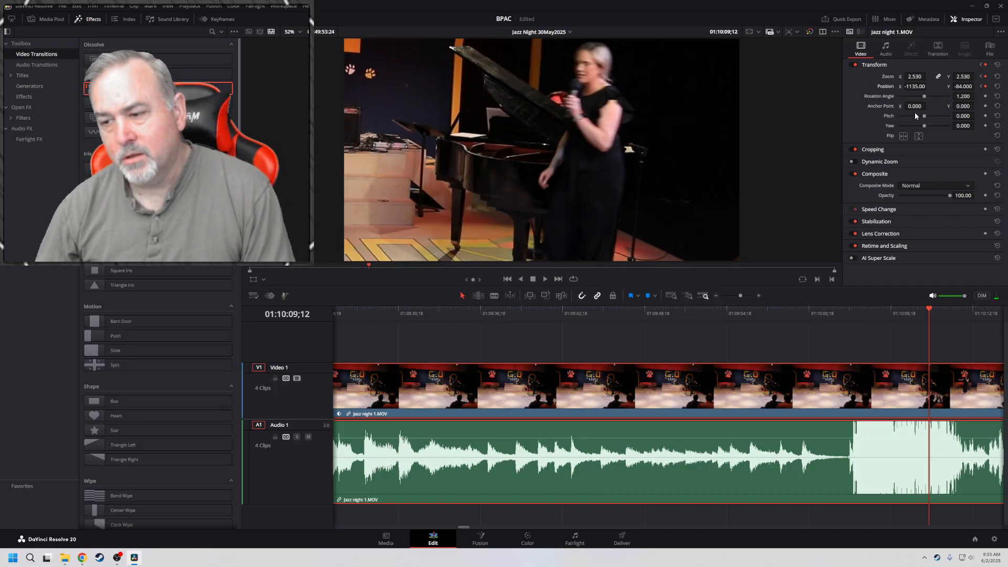
Keyframe a framing of the woman at the microphone at 01:10:13;21 with zoom 1.870 and position X 829
key("space")
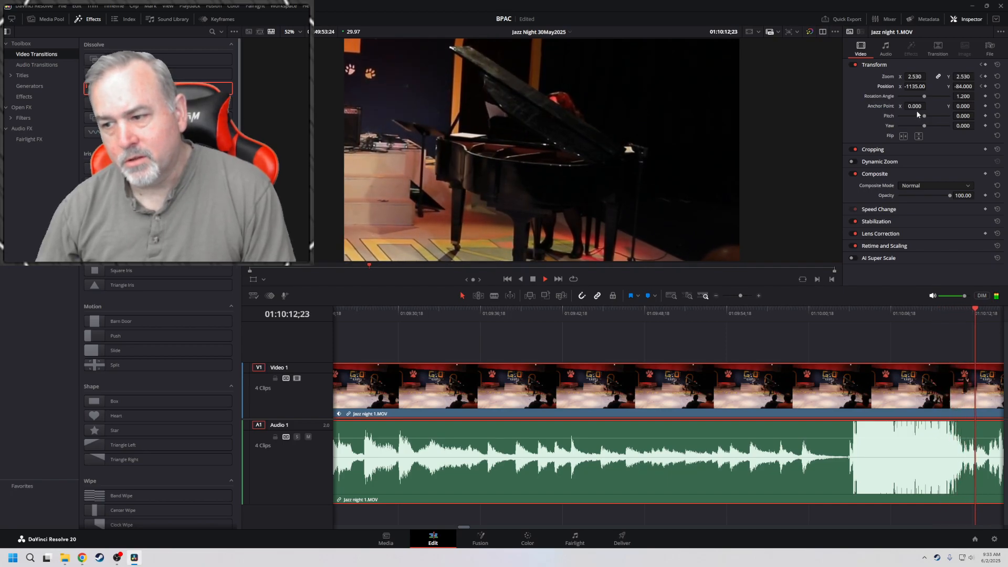
key("space")
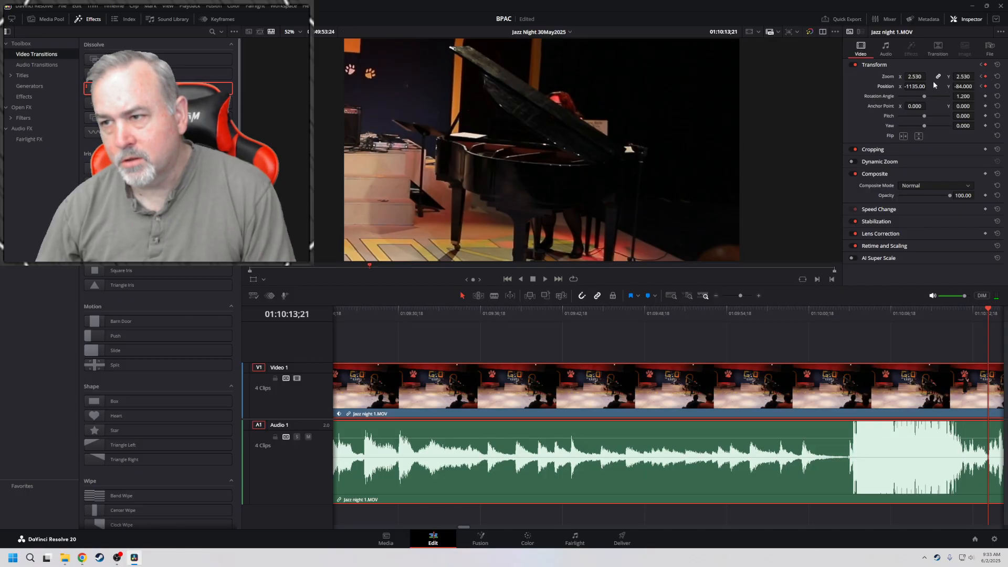
mouse_move(915, 77)
left_mouse_down()
mouse_move(881, 77)
mouse_move(928, 86)
mouse_move(901, 86)
left_mouse_up()
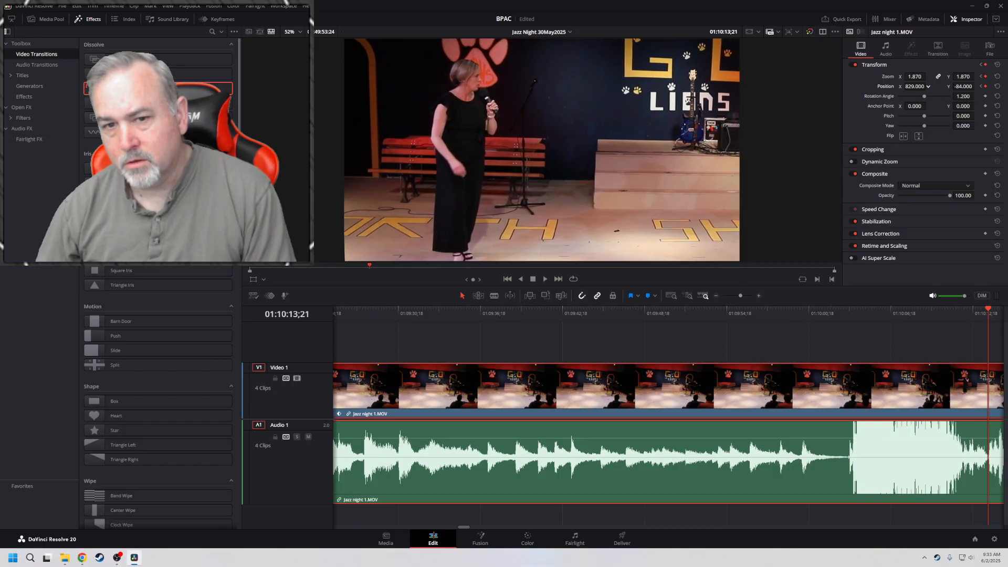
Play until she walks off and hold the current framing with zoom and position keyframes at 01:10:23;28
key("space")
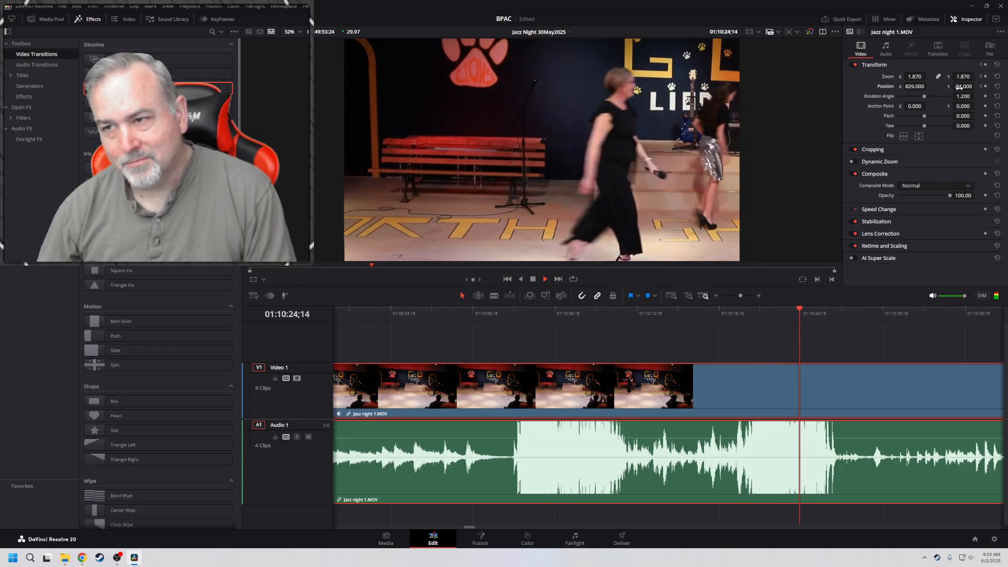
key("space")
key("Left")
key("Left")
key("Left")
key("Left")
key("Left")
key("Left")
key("Left")
key("Left")
key("Left")
key("Left")
key("Left")
key("Left")
key("Left")
key("Left")
key("Left")
key("Left")
key("Left")
key("Left")
key("Left")
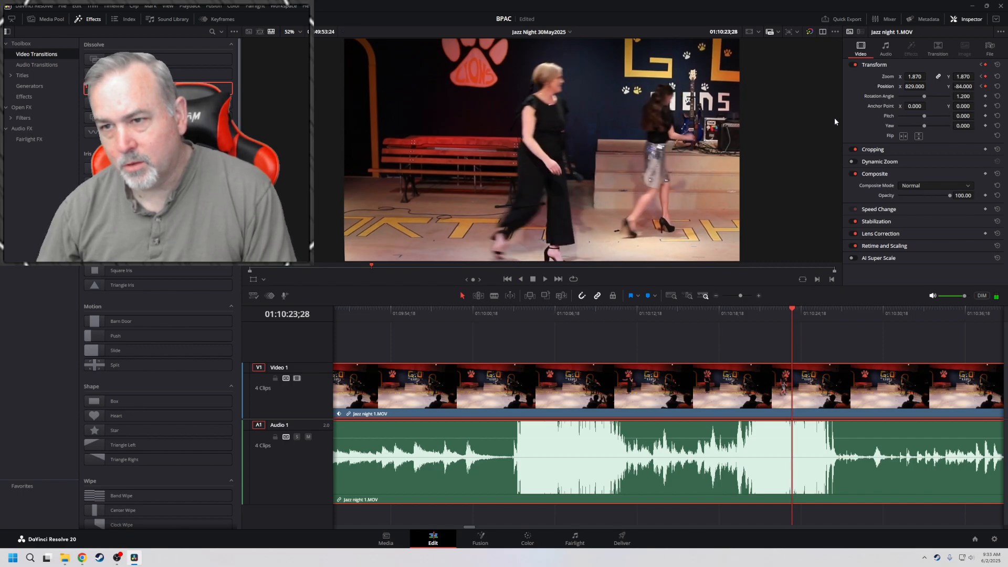
Keyframe a framing of the grand piano and the performer beside it at 01:10:29;14 with position X -629
key("space")
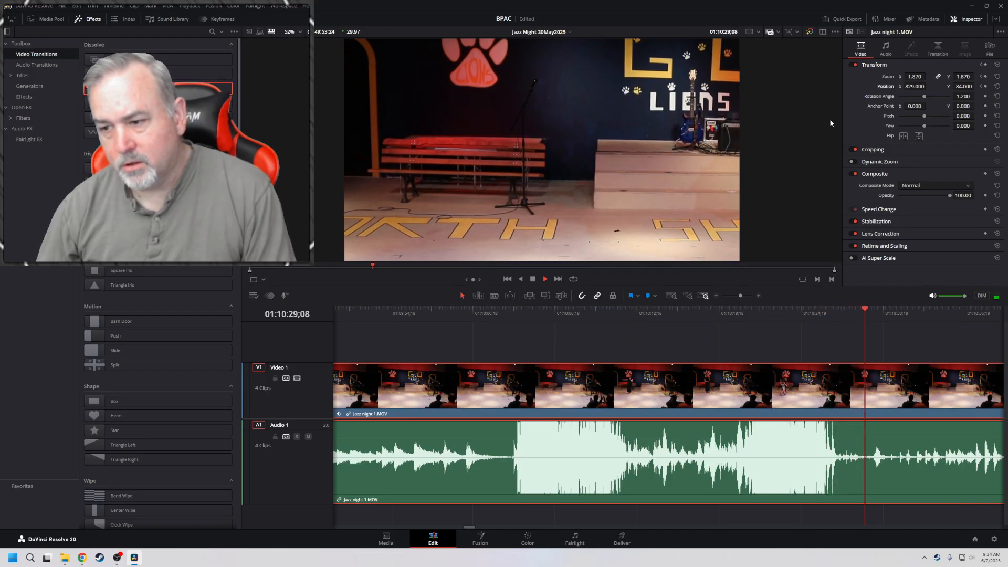
key("space")
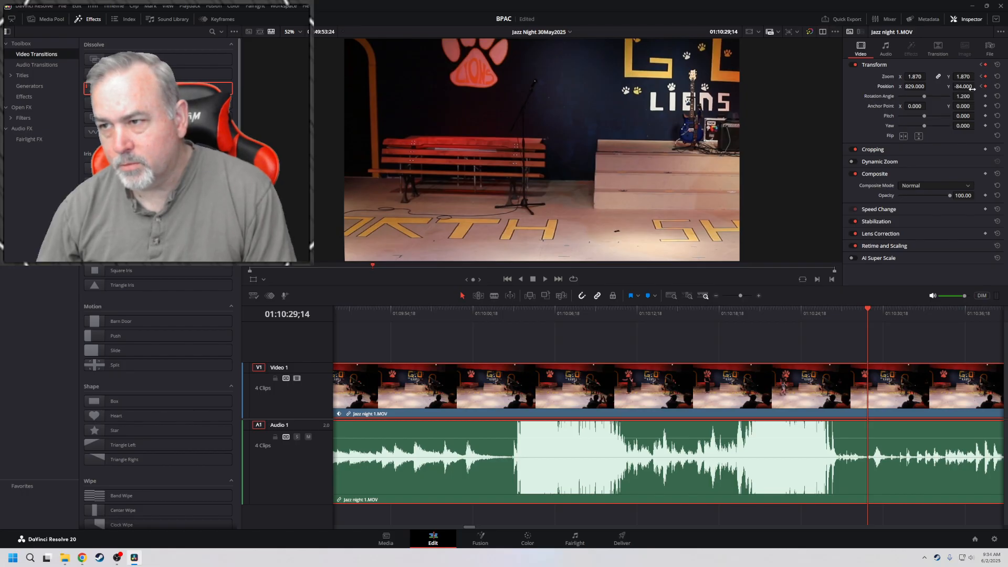
mouse_move(916, 86)
left_mouse_down()
mouse_move(928, 86)
mouse_move(916, 86)
left_mouse_up()
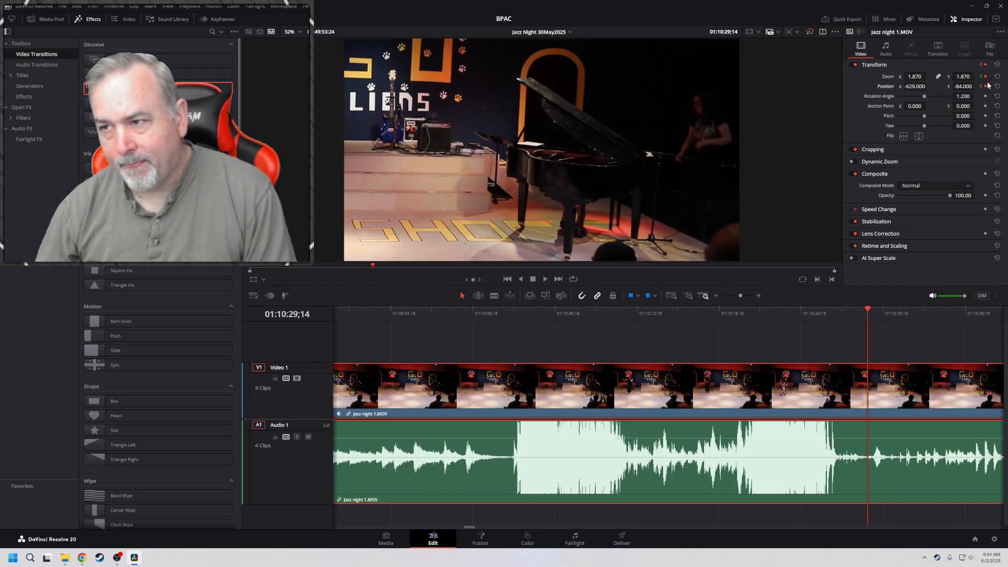
Review the reframing by stepping back through the keyframes and playing up to about 01:10:33;12
key("space")
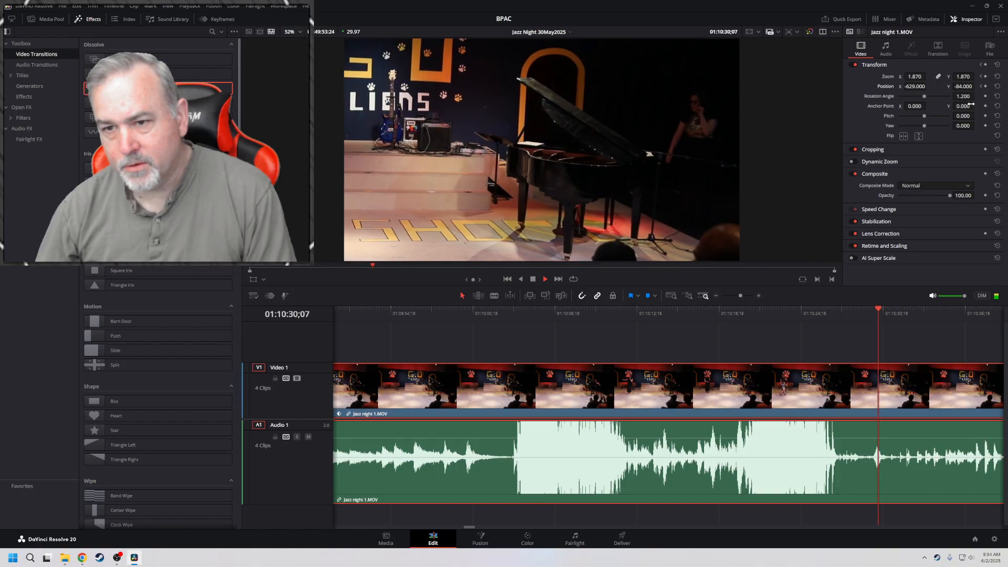
key("j")
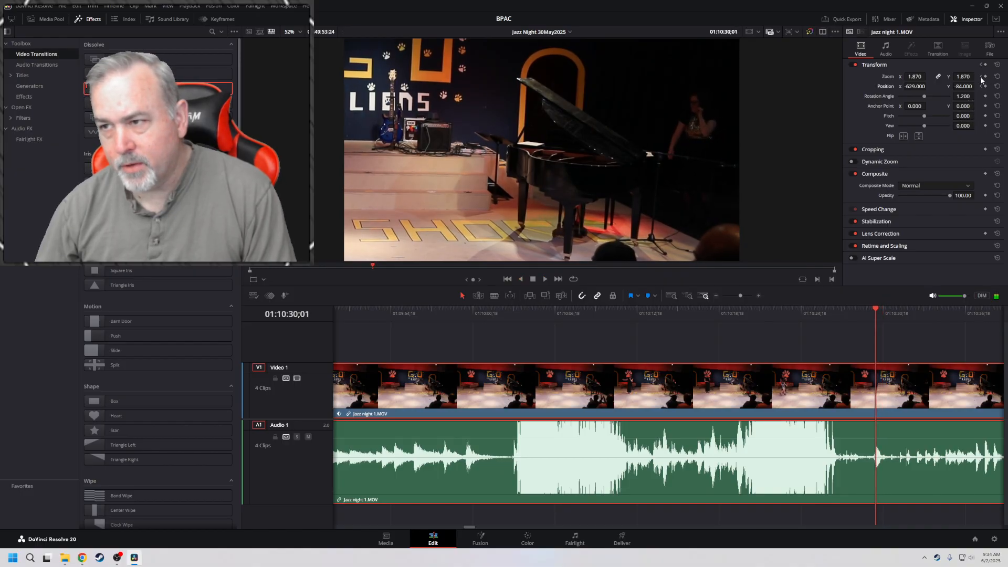
left_click(981, 78)
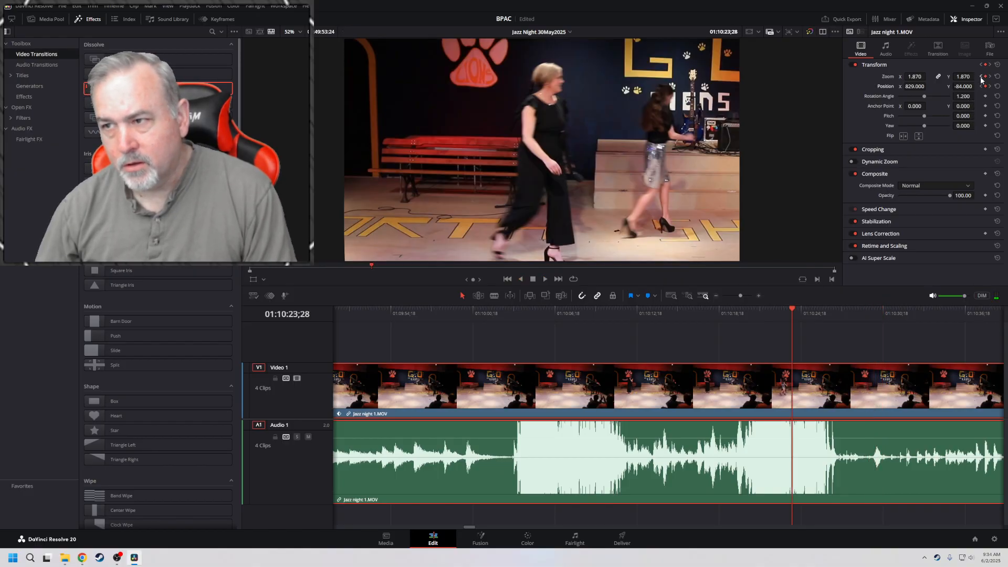
left_click(981, 78)
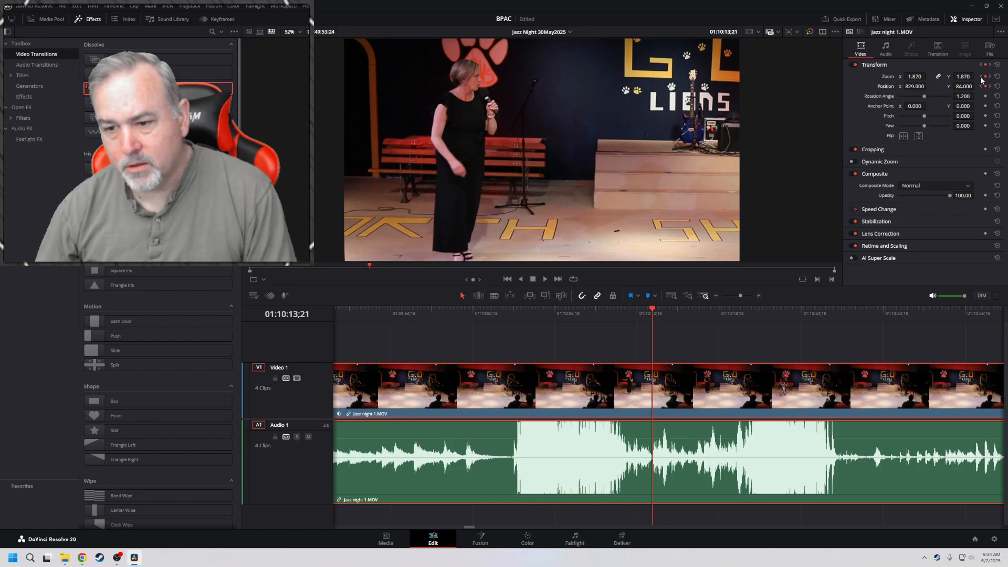
left_click(981, 78)
key("space")
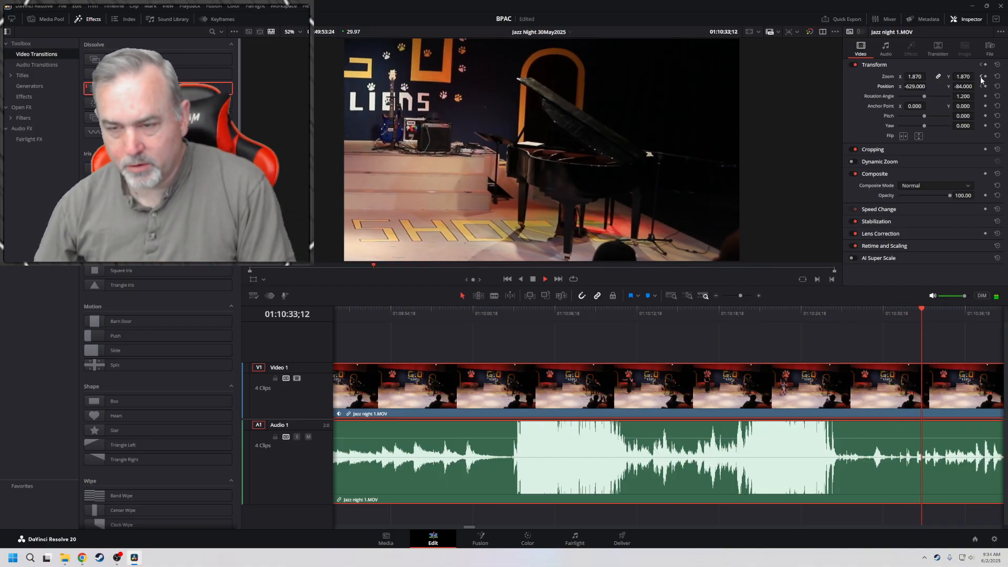
key("space")
Set zoom to 2.160 and position X to -1275 on the 01:10:29;14 keyframe and play the clip from the previous keyframe
left_click(981, 78)
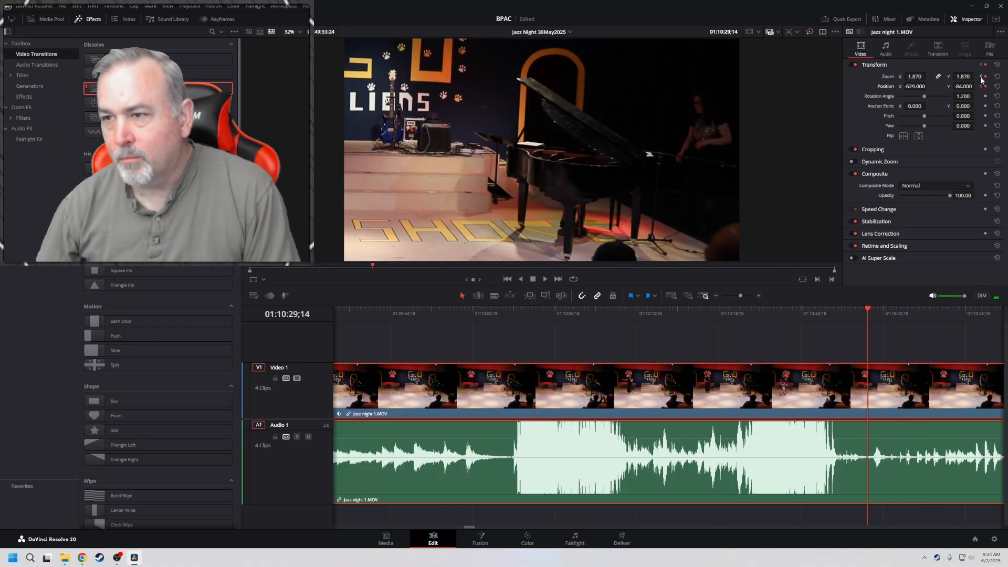
mouse_move(917, 86)
left_mouse_down()
mouse_move(966, 77)
mouse_move(916, 86)
left_mouse_up()
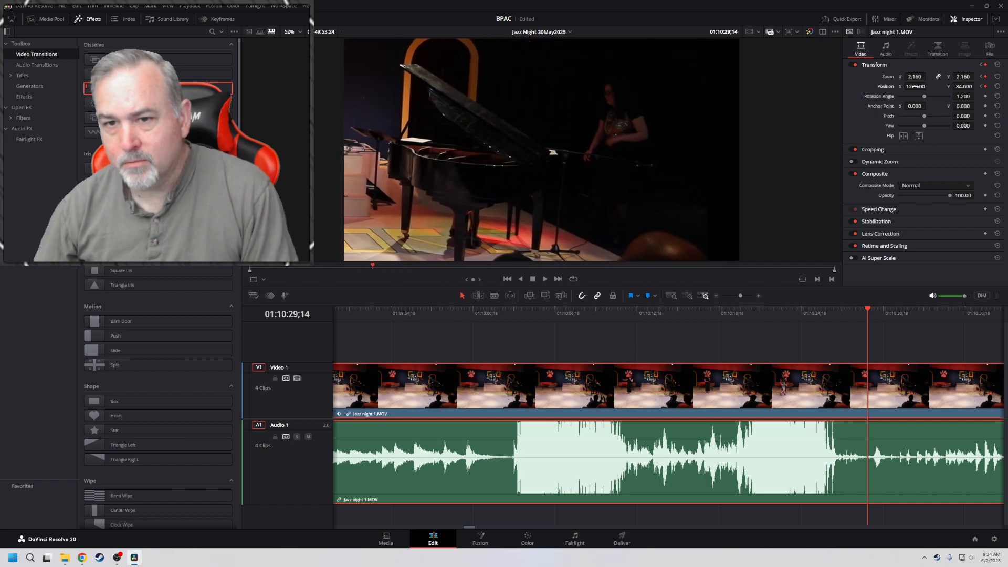
left_click(982, 77)
key("space")
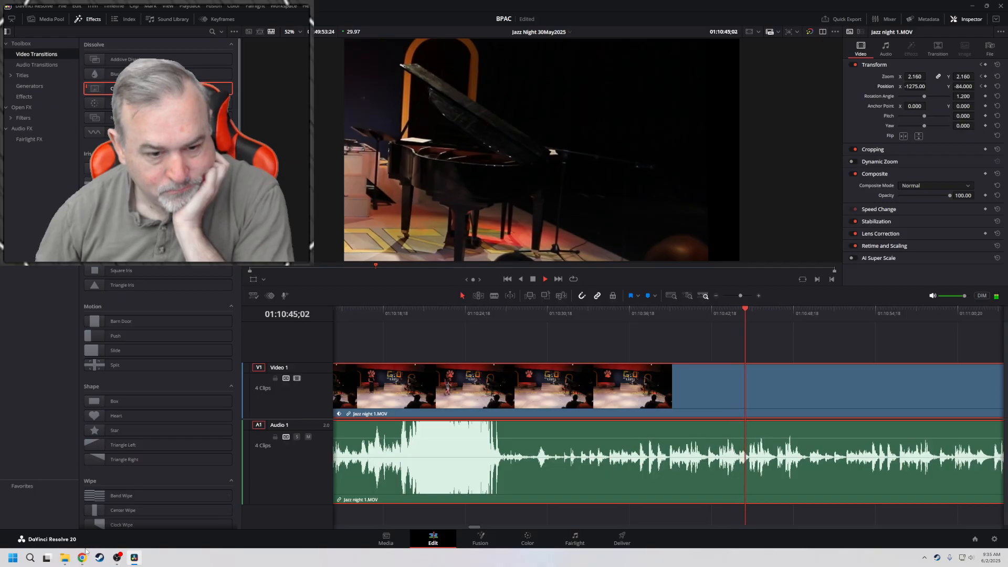
Play ahead at increasing speed to about 01:11:26;19 and run back to check the piano framing once the pianist is seated
mouse_move(81, 558)
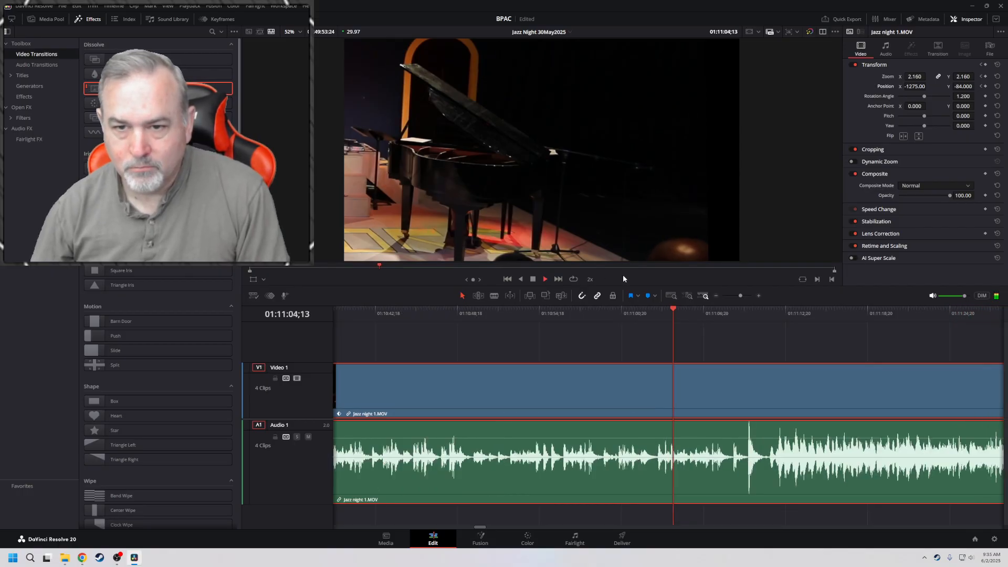
key("l")
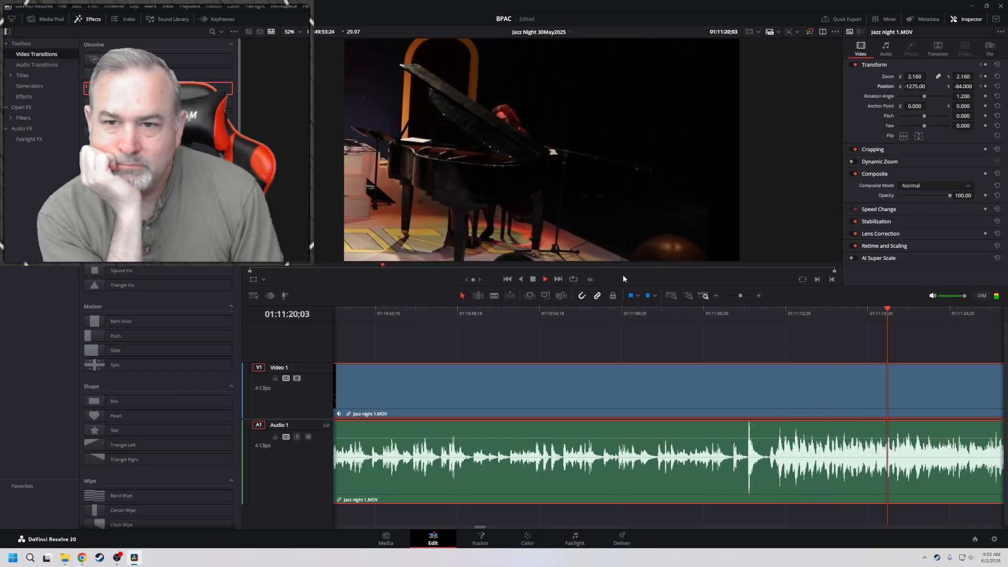
key("space")
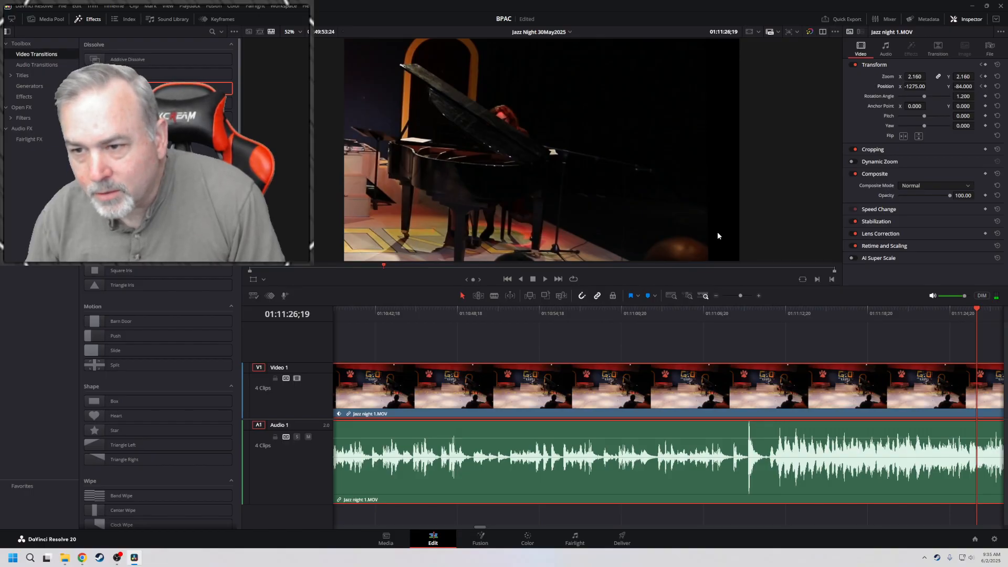
key("j")
key("j")
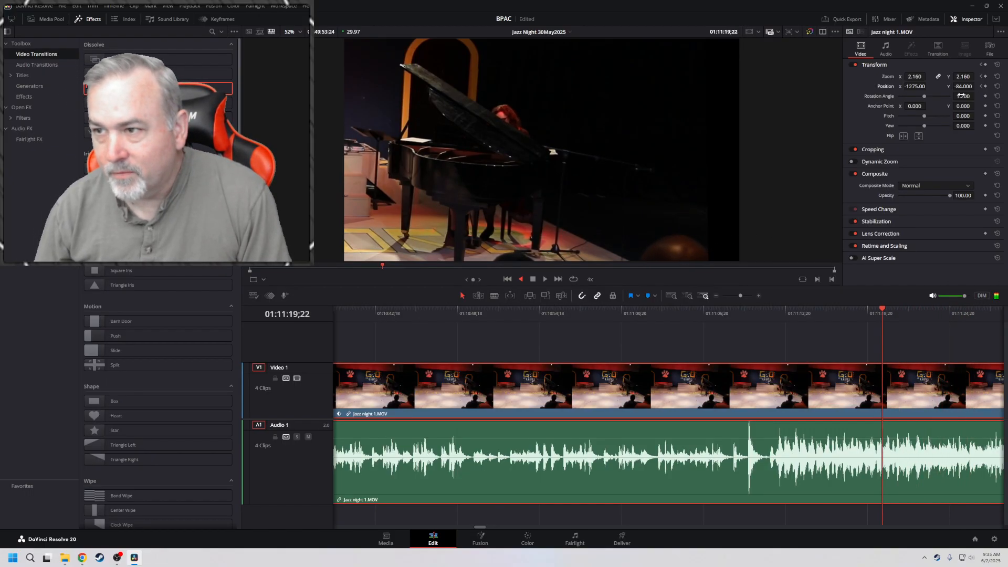
key("space")
On the 01:10:29;14 keyframe, set zoom to 2.340 and position Y to -224, and play the clip from there
left_click(981, 87)
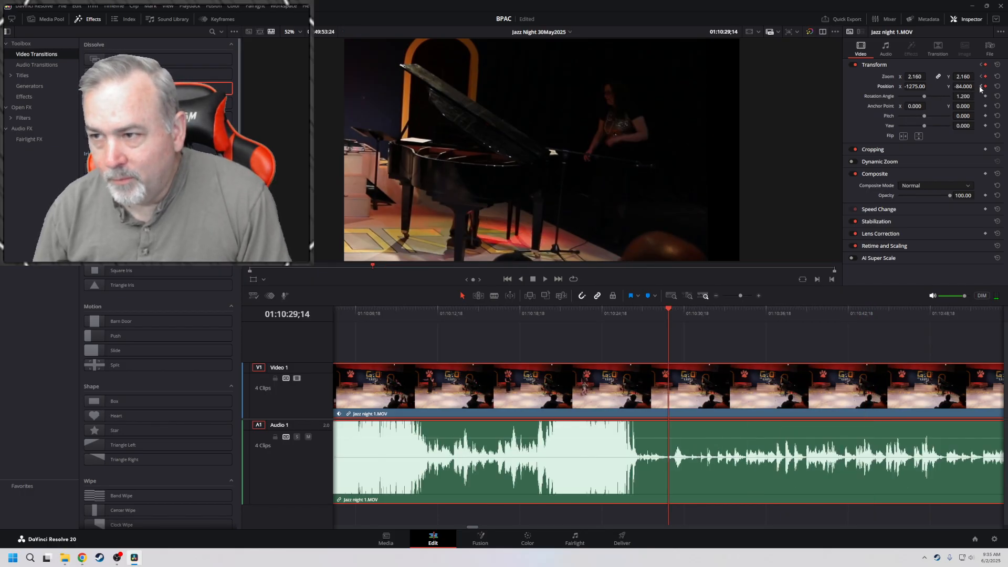
left_click(981, 87)
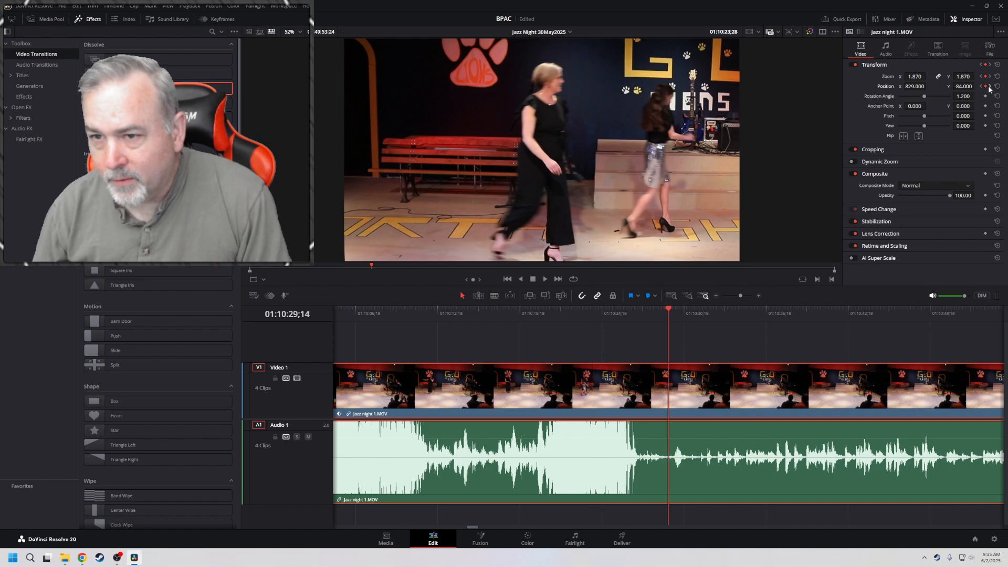
left_click(989, 87)
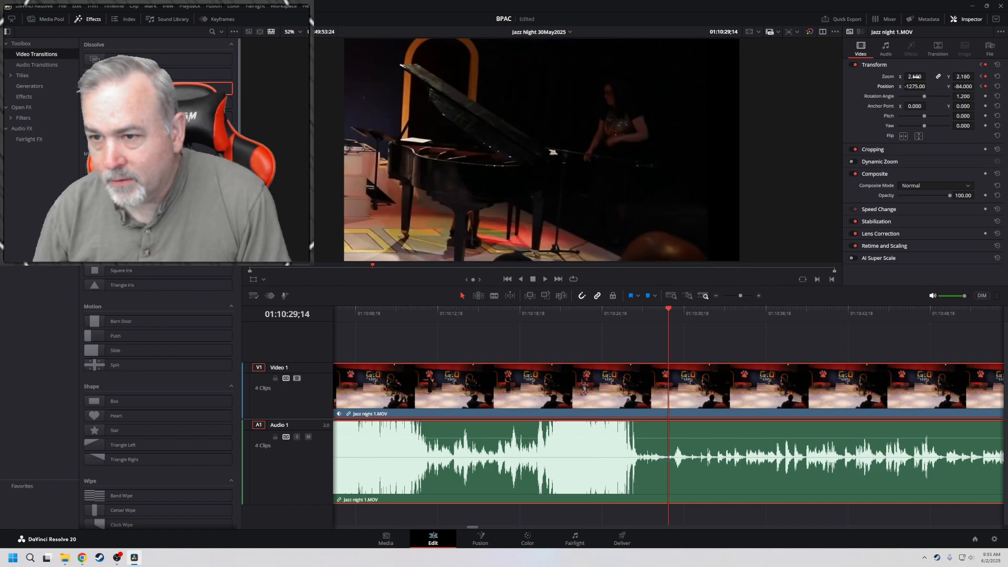
left_click_drag(916, 77, 930, 77)
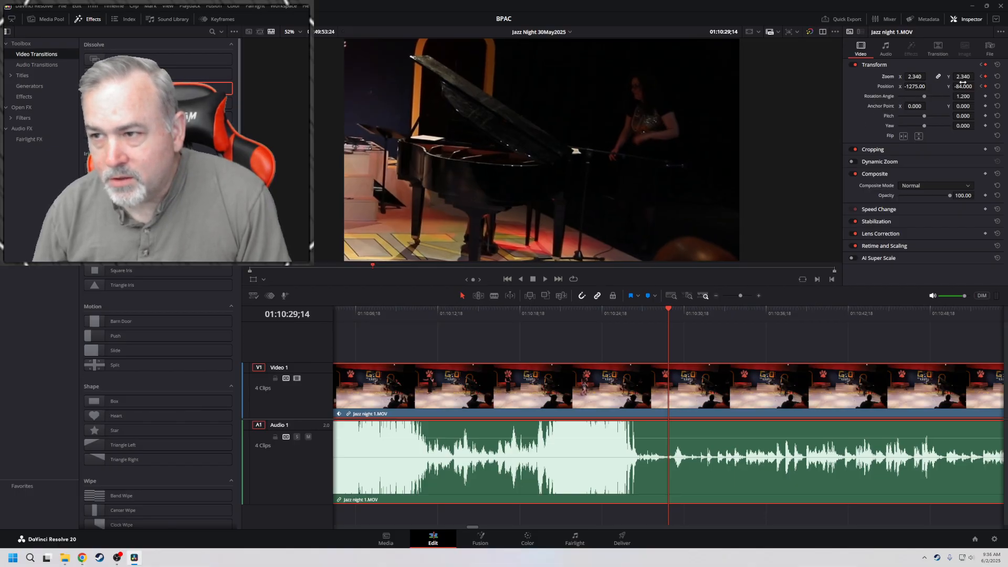
mouse_move(964, 87)
left_mouse_down()
mouse_move(951, 87)
mouse_move(964, 88)
left_mouse_up()
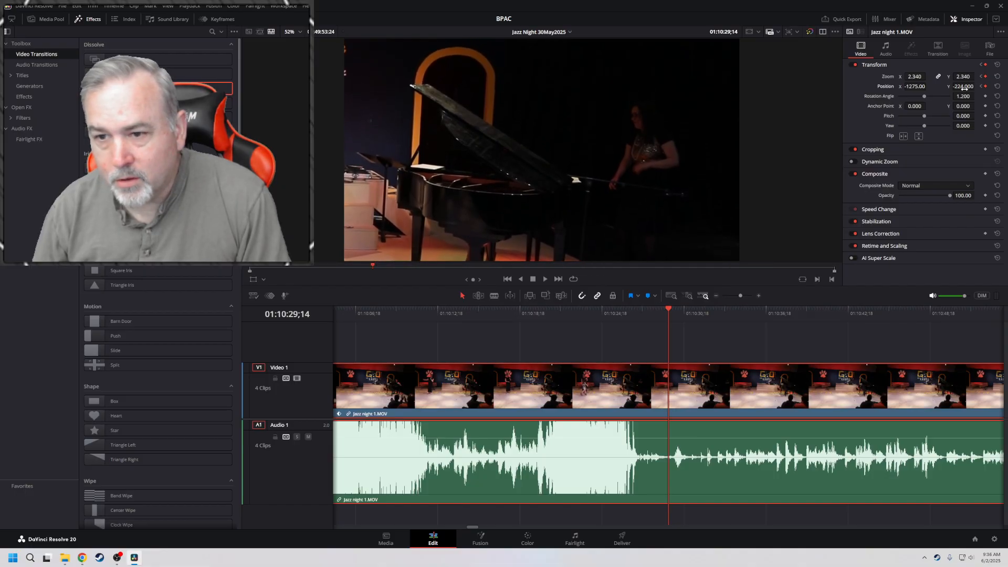
key("space")
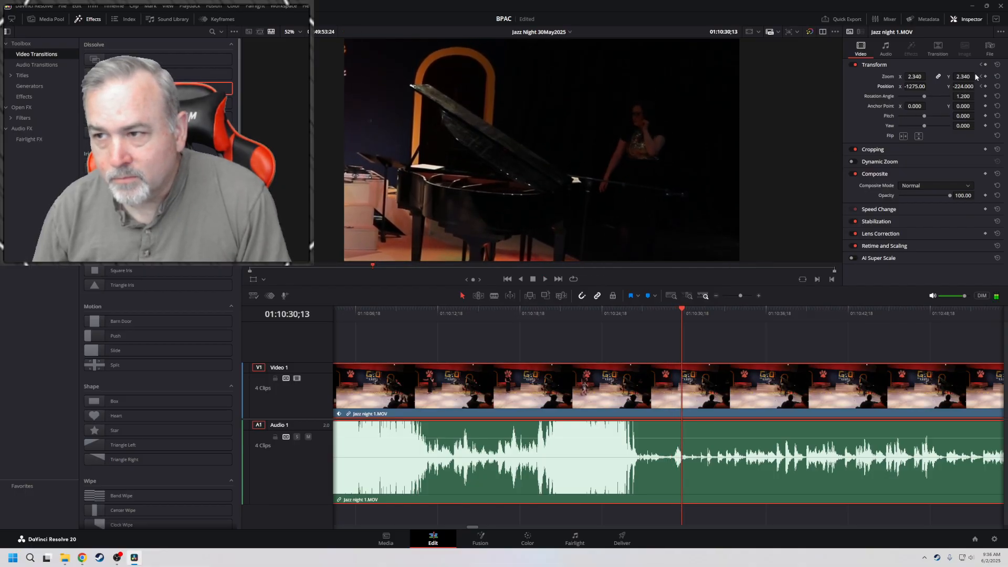
key("space")
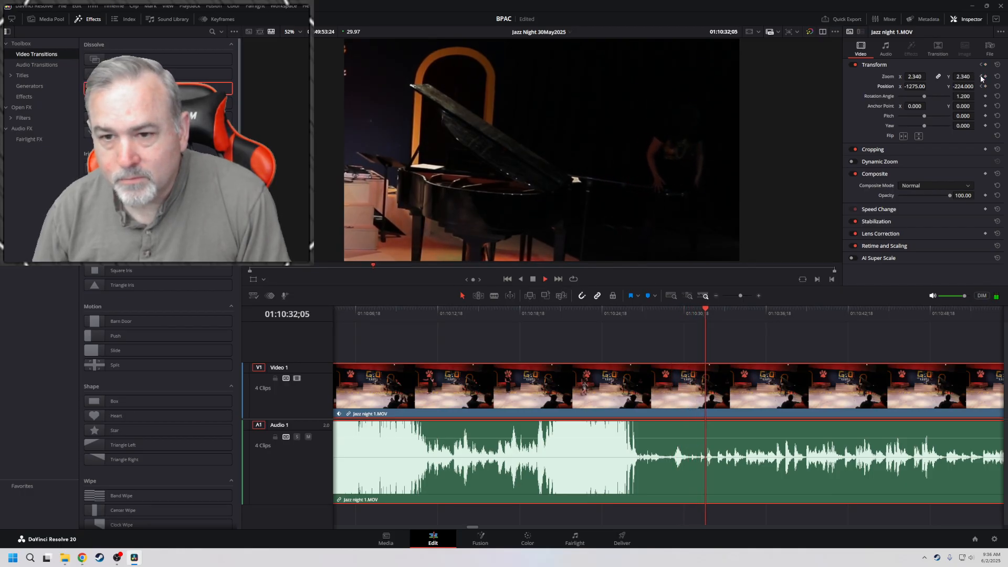
Keyframe a tighter piano framing at 01:10:58;27 with zoom 2.960, position X -1456 and Y -43, and play through it
key("l")
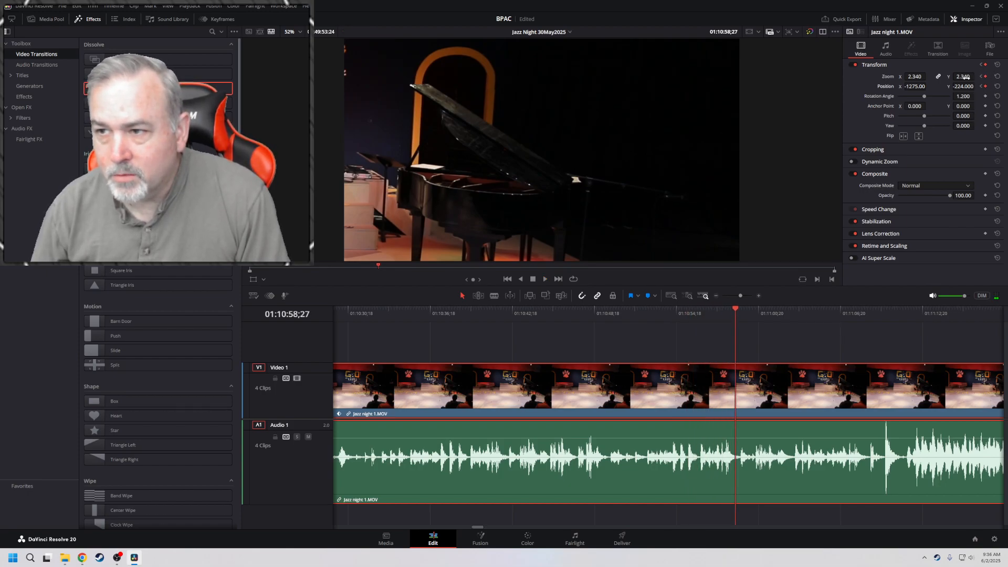
mouse_move(965, 77)
left_mouse_down()
mouse_move(958, 84)
mouse_move(979, 86)
left_mouse_up()
left_click_drag(918, 86, 974, 86)
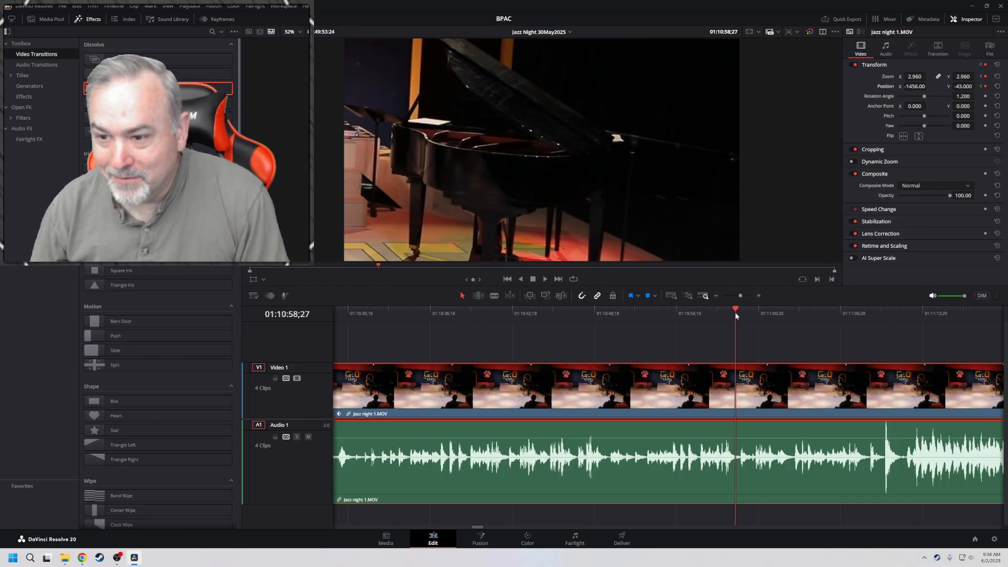
left_click(699, 311)
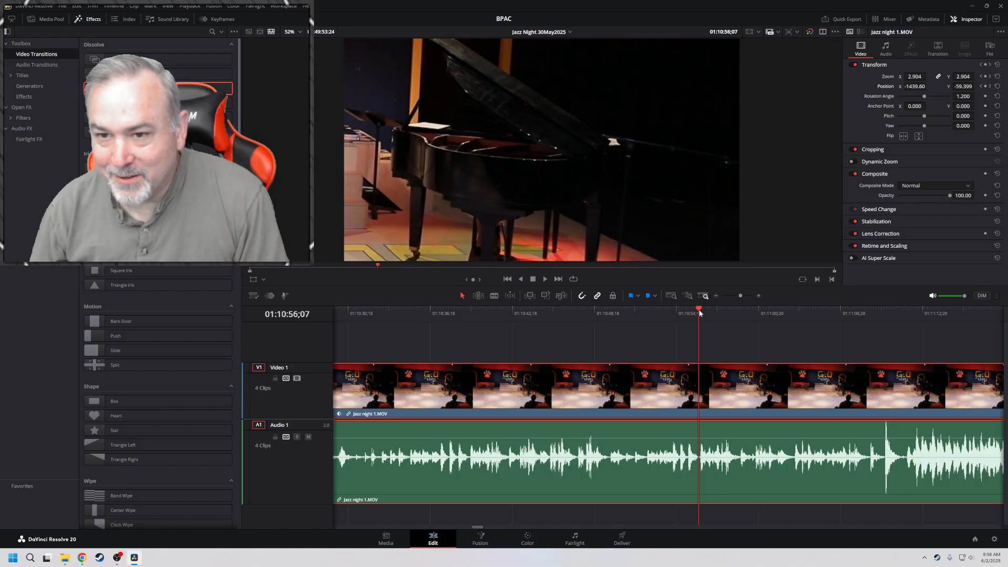
key("space")
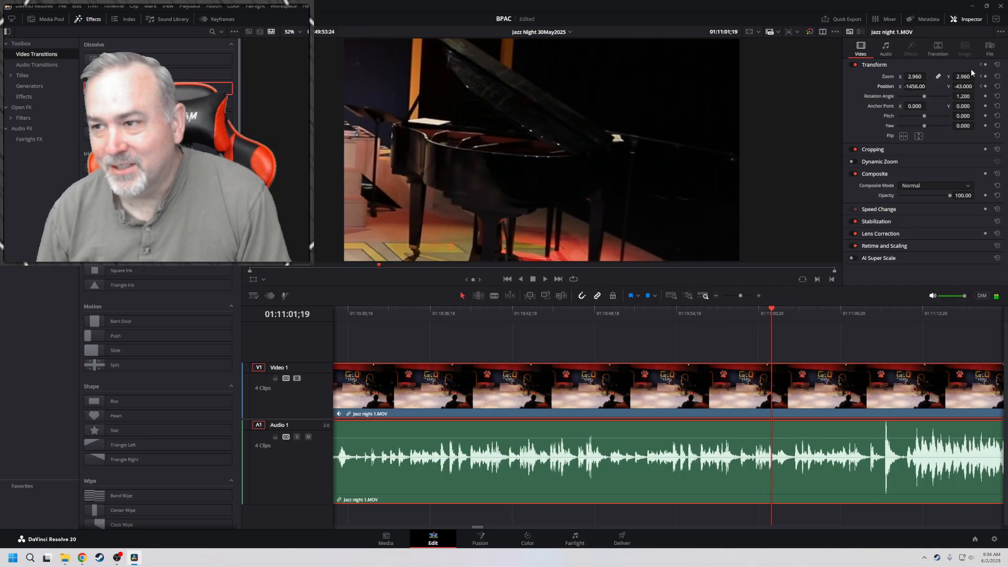
Review the slow push-in by playing from the 01:10:29;14 keyframe at increasing speed toward the end of the piano piece
left_click(982, 87)
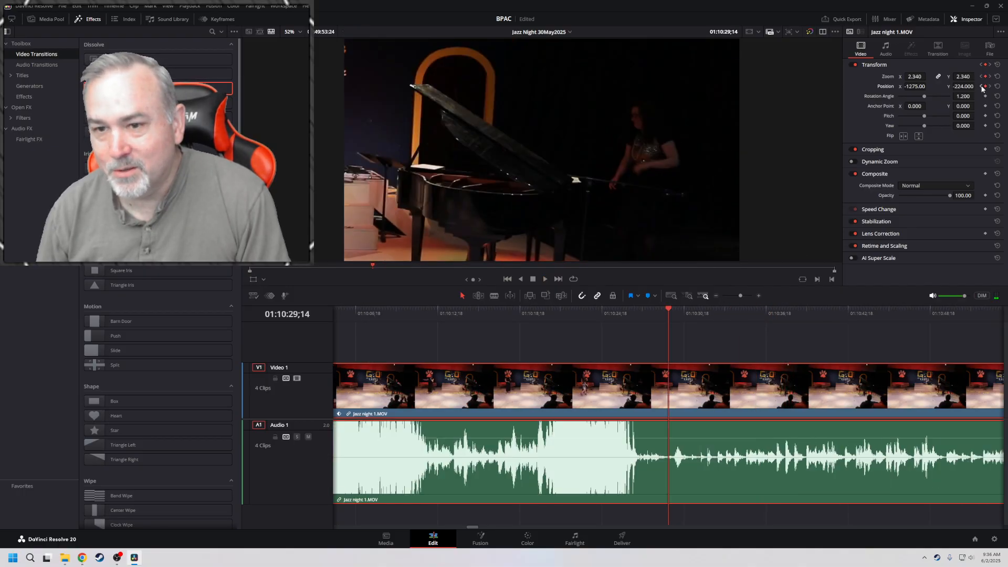
key("space")
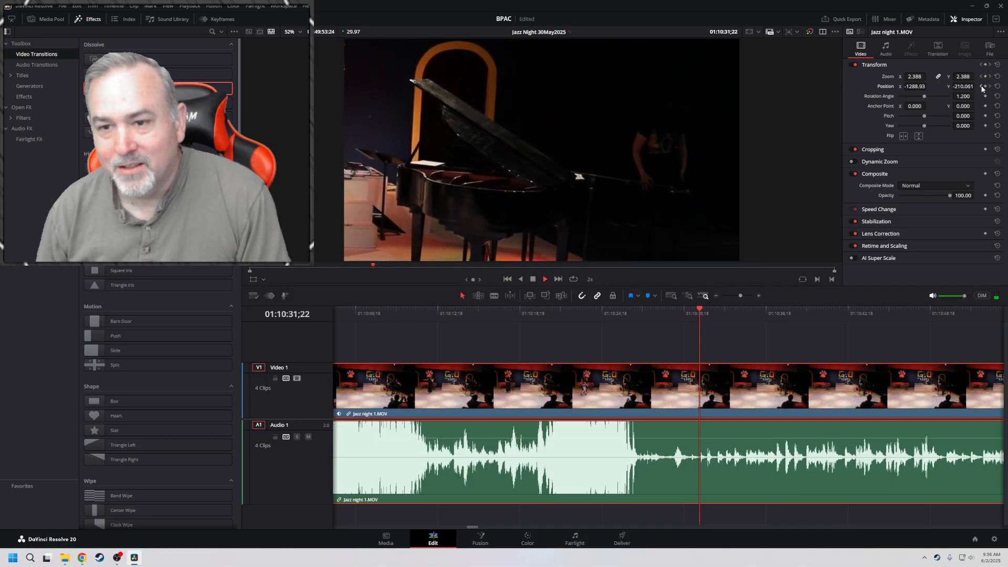
key("l")
key("l")
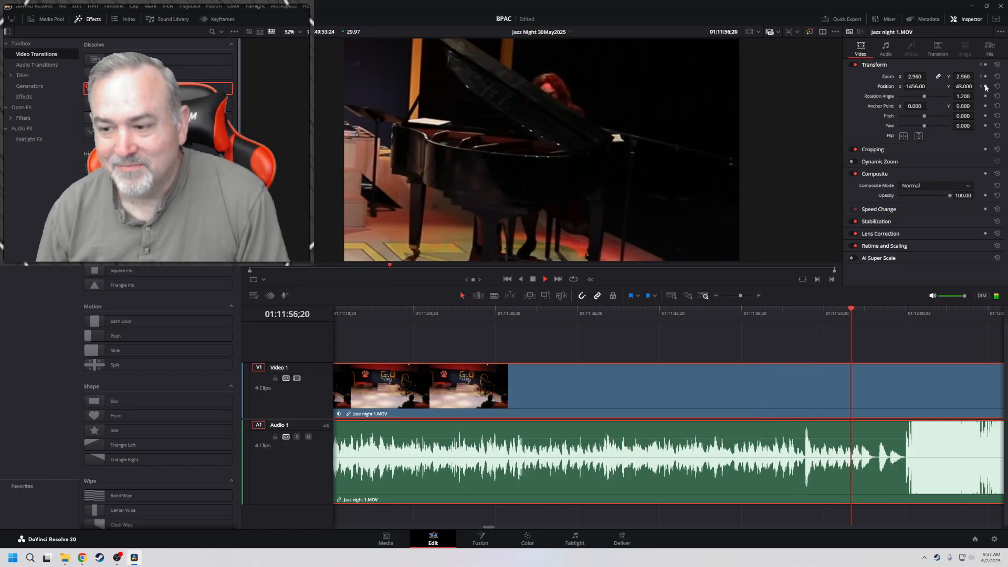
Save the project, and at 01:12:00;17 keyframe a wider piano and stage framing with zoom 2.020 and position X -665
key("space")
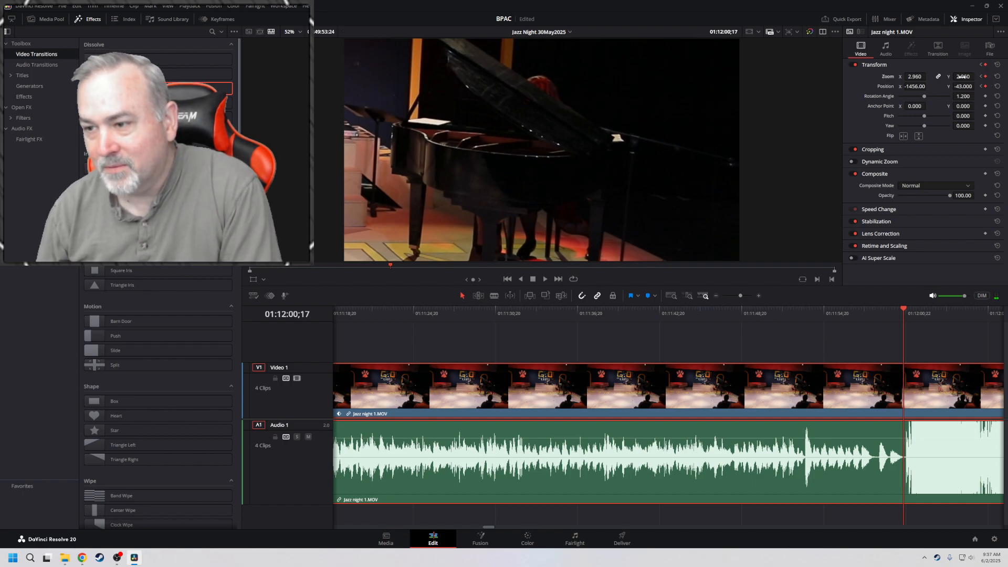
key("ctrl+s")
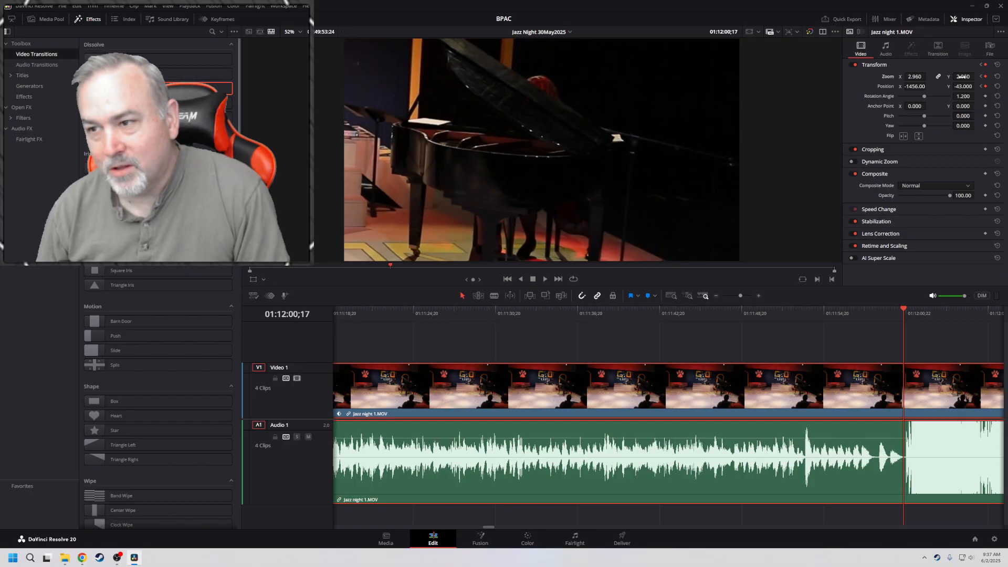
left_click_drag(915, 77, 933, 86)
key("space")
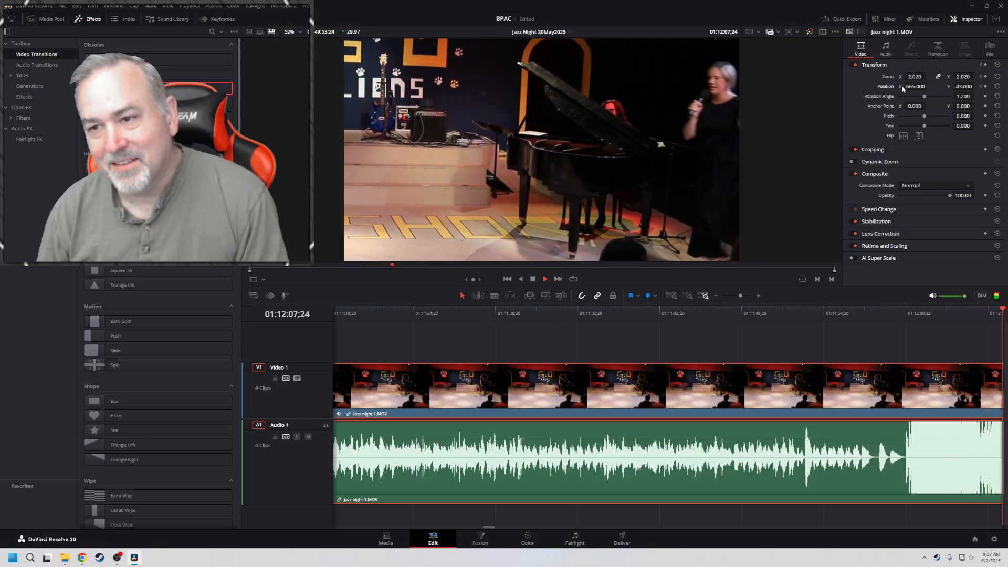
key("space")
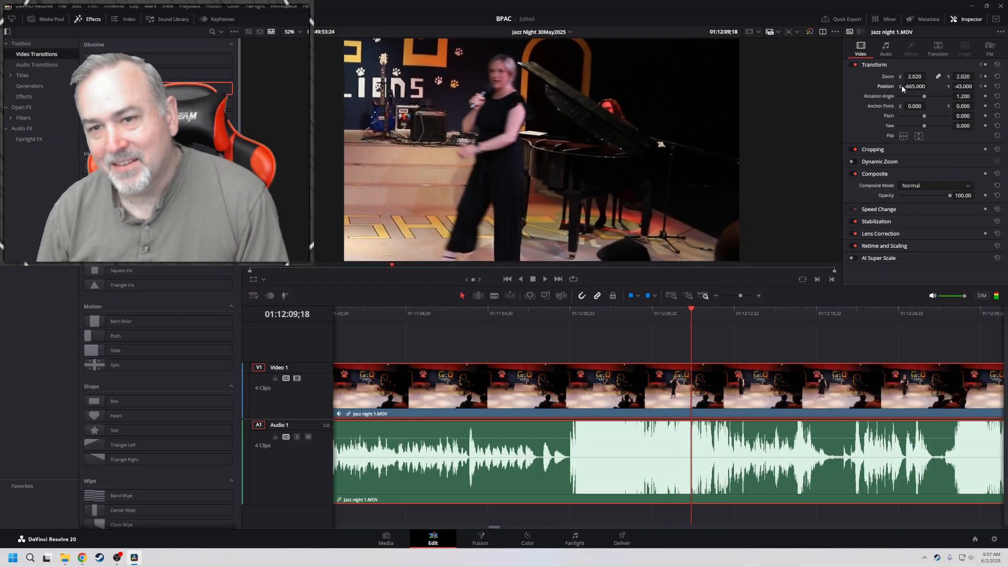
key("space")
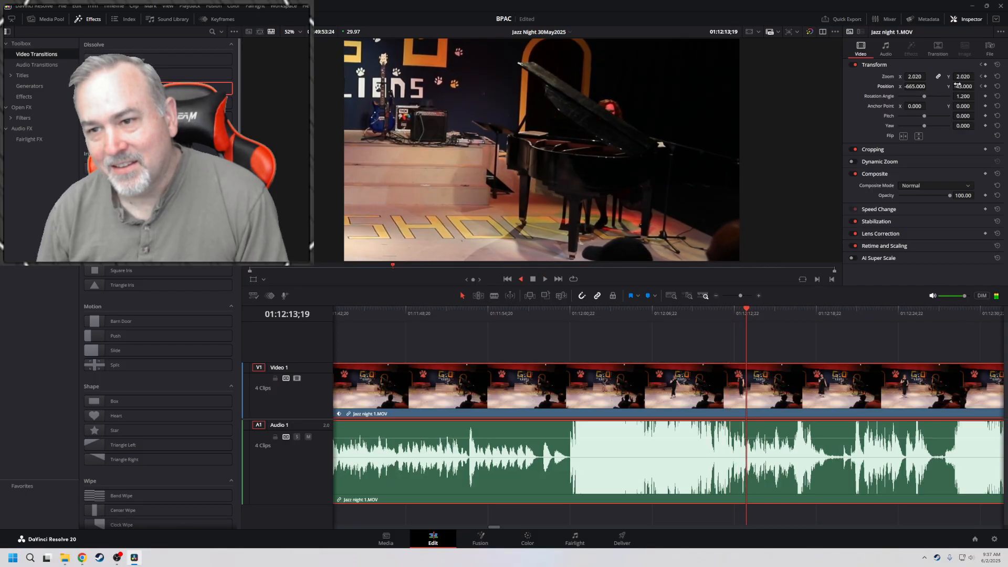
Hold the wide piano framing until 01:12:07;09, and keyframe a stage framing with zoom 1.710 and position X 620 held until 01:12:34;13
left_click(981, 77)
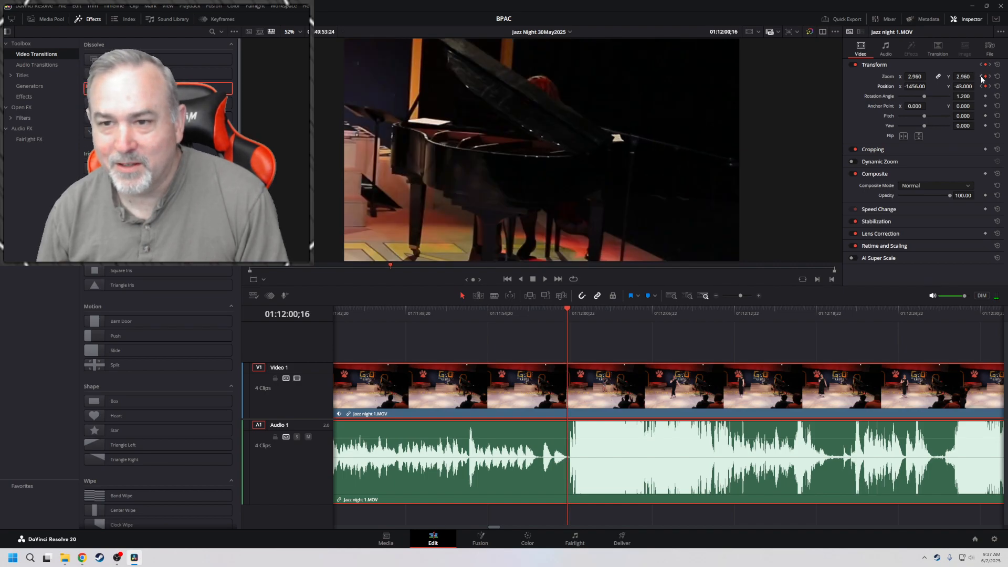
key("space")
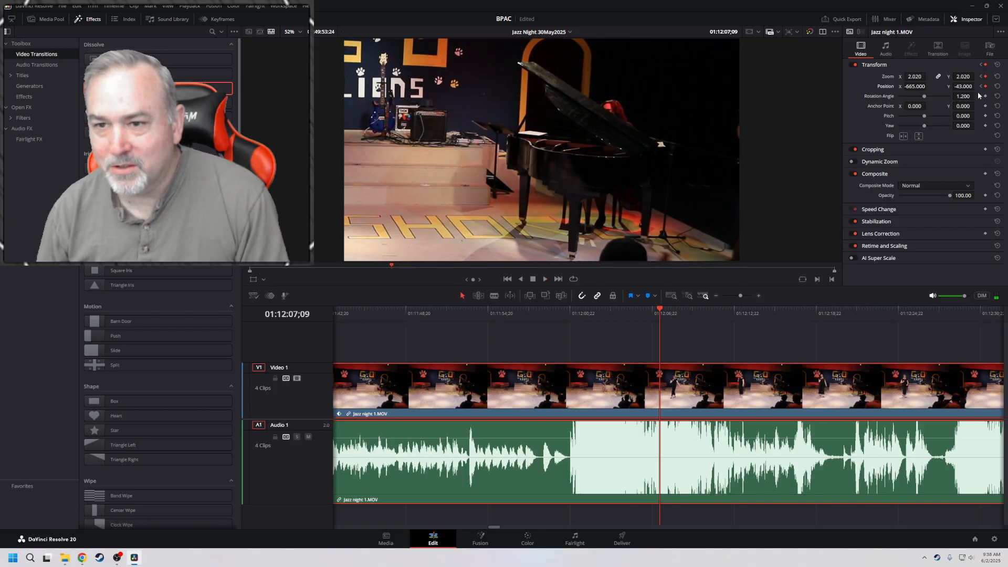
key("space")
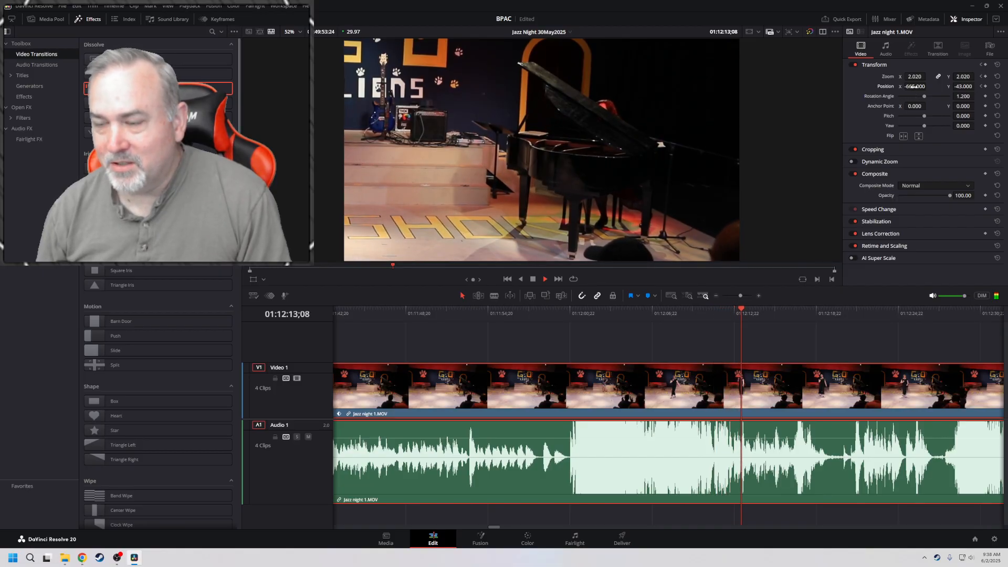
mouse_move(914, 87)
left_mouse_down()
mouse_move(971, 77)
mouse_move(919, 88)
left_mouse_up()
key("space")
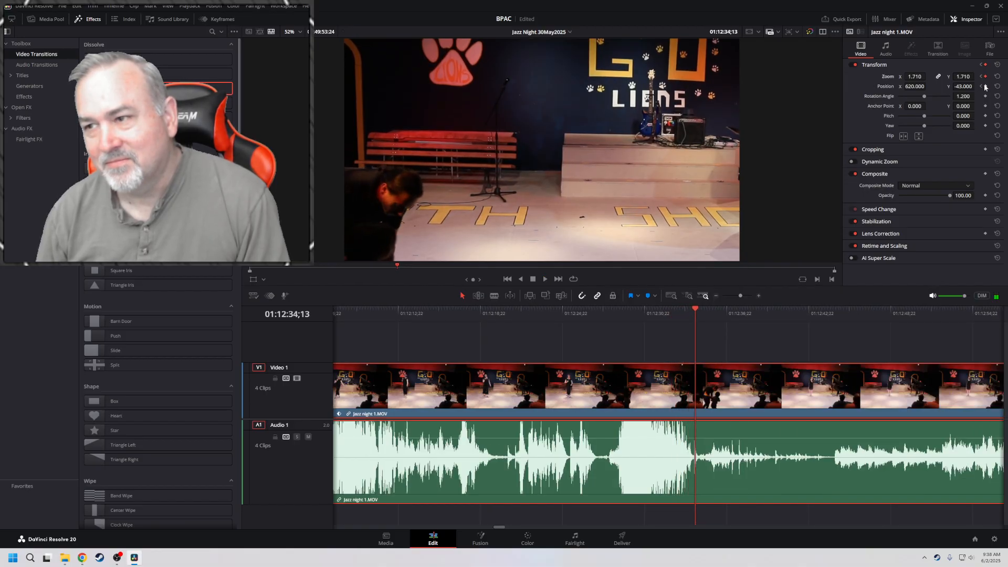
Play to 01:12:40;22, keyframe position X -241 to frame the singer with the piano, and return to the previous keyframe
key("space")
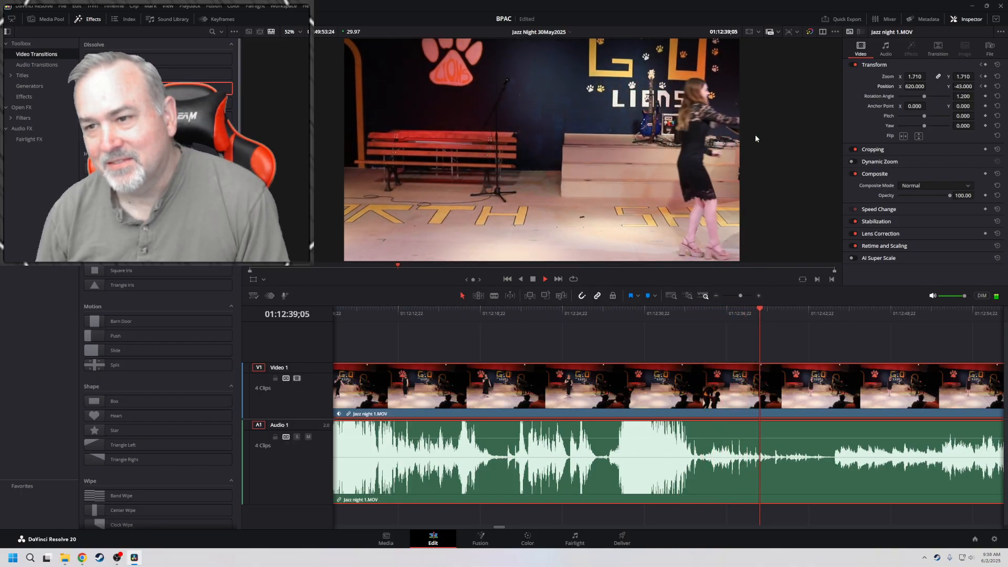
key("space")
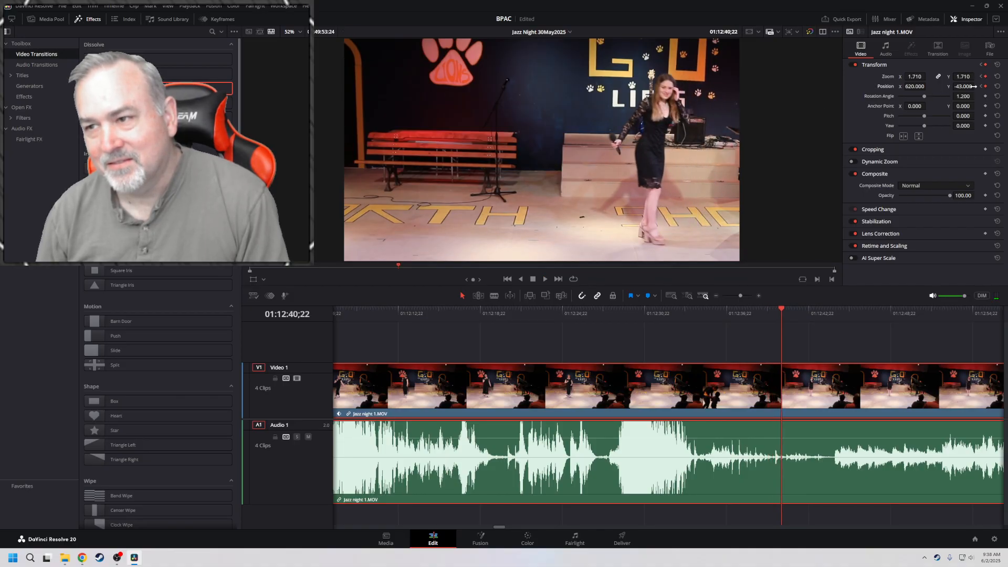
left_click_drag(924, 87, 862, 86)
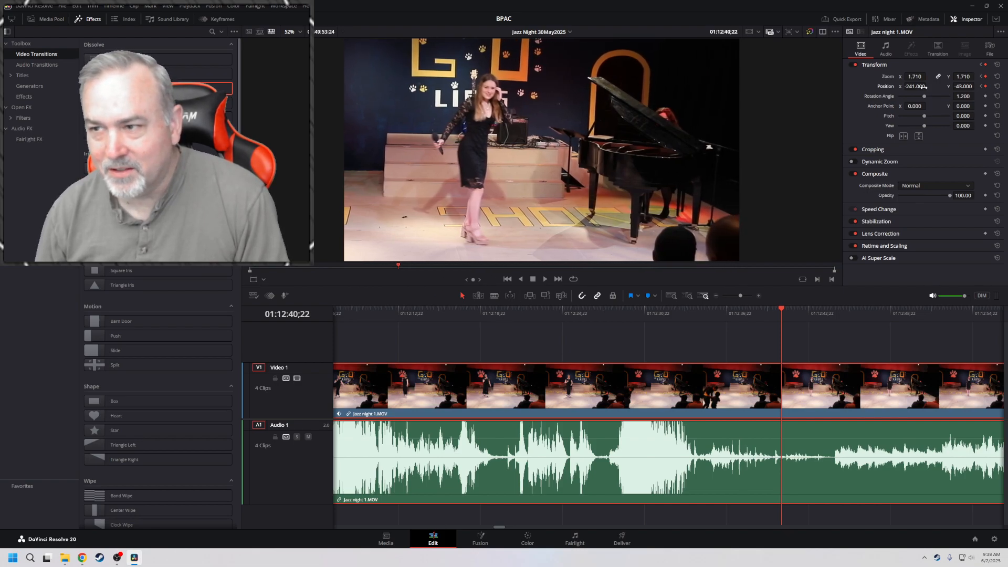
left_click(980, 78)
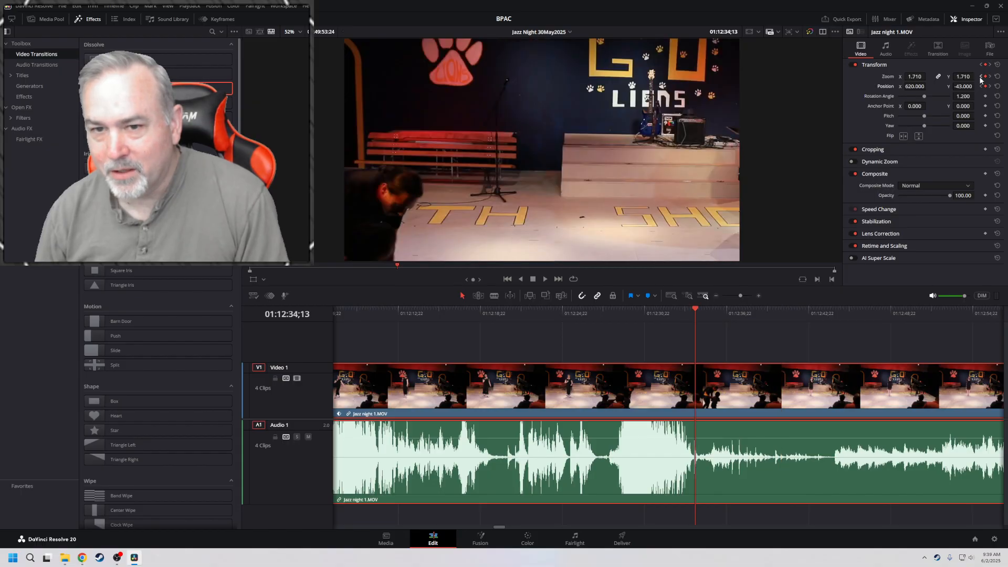
Play through the song, go back to its end and hold the framing with zoom and position keyframes at 01:16:08;27
key("space")
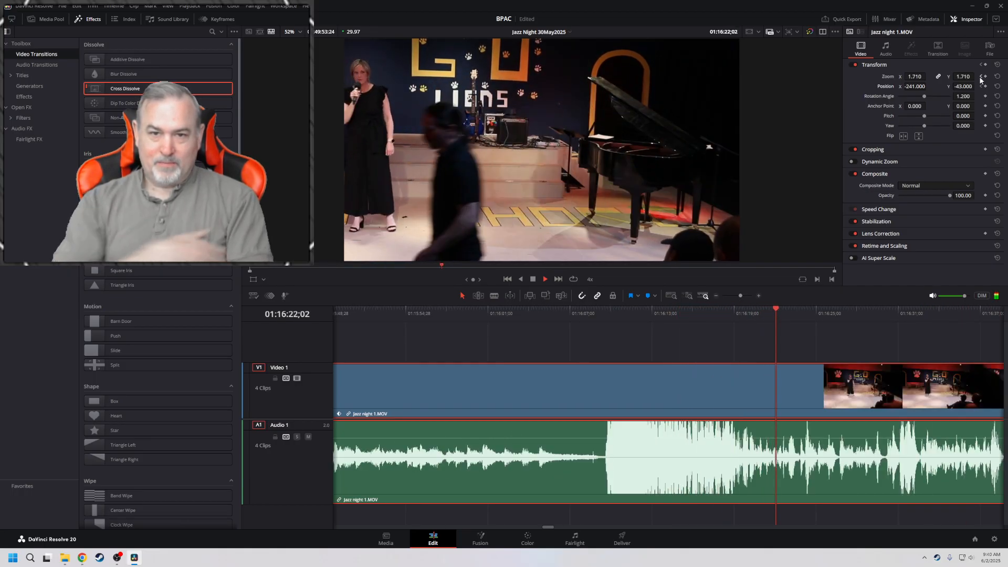
key("j")
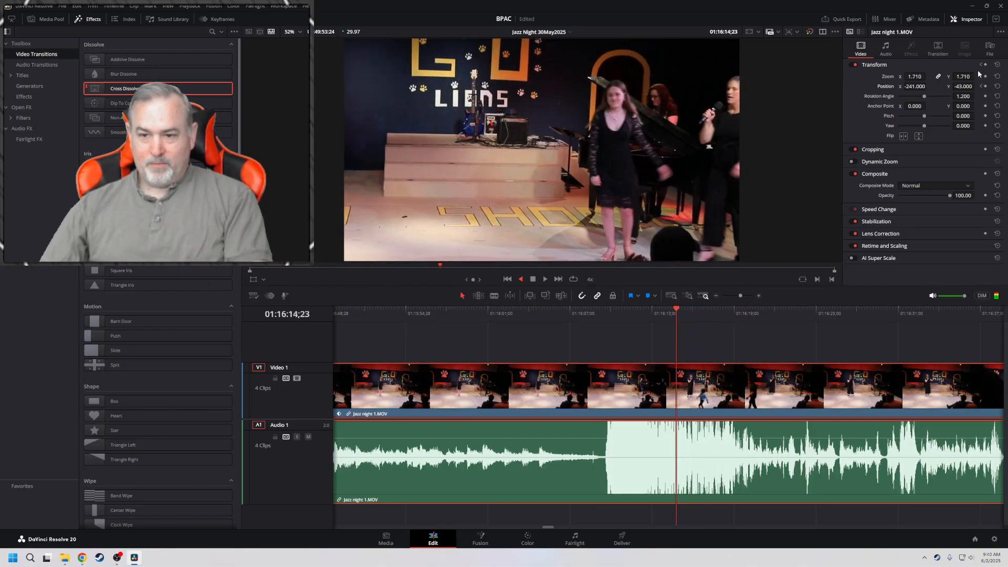
key("k")
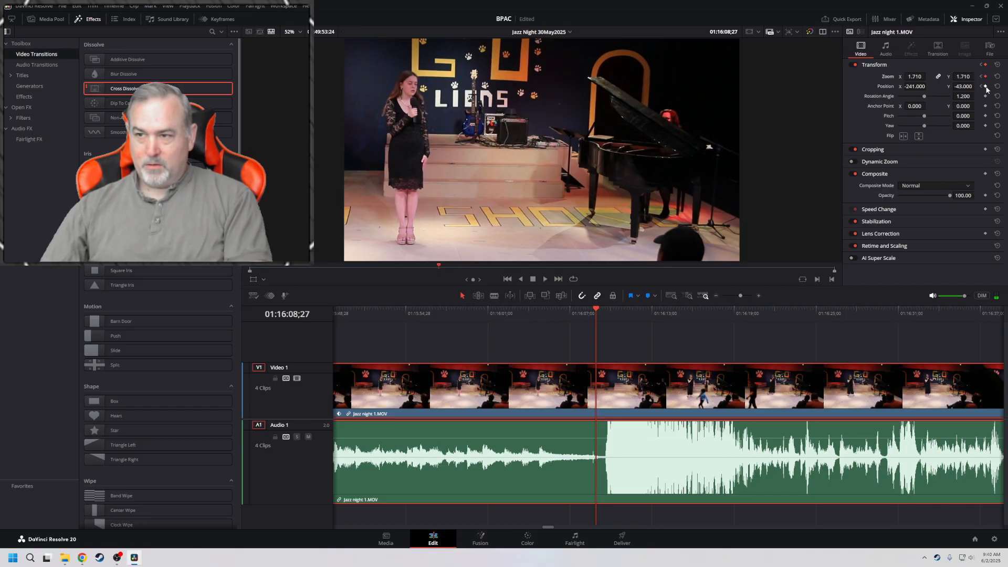
key("l")
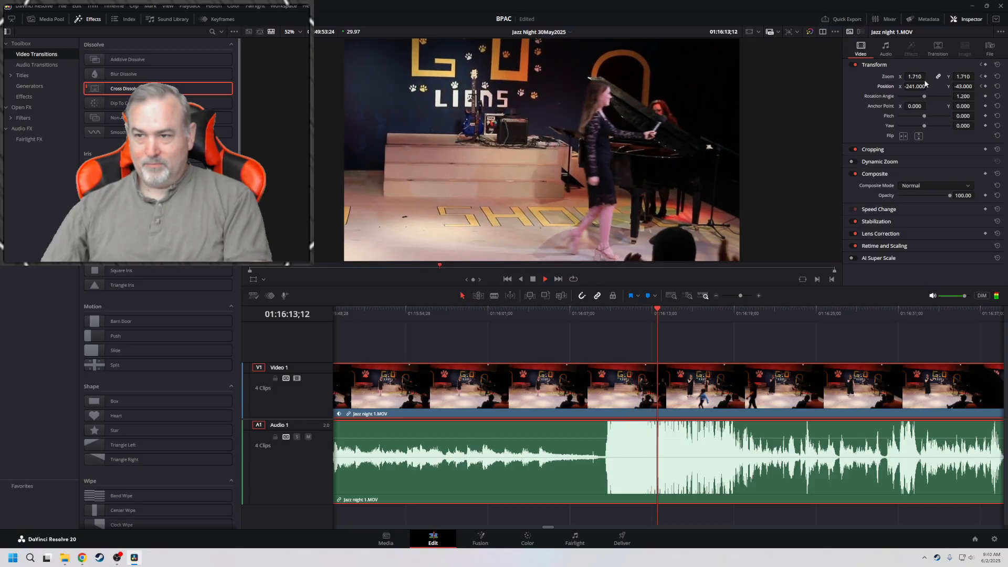
Stop at 01:16:13;13 and keyframe a wide stage framing with zoom 1.020 and position X -8
key("k")
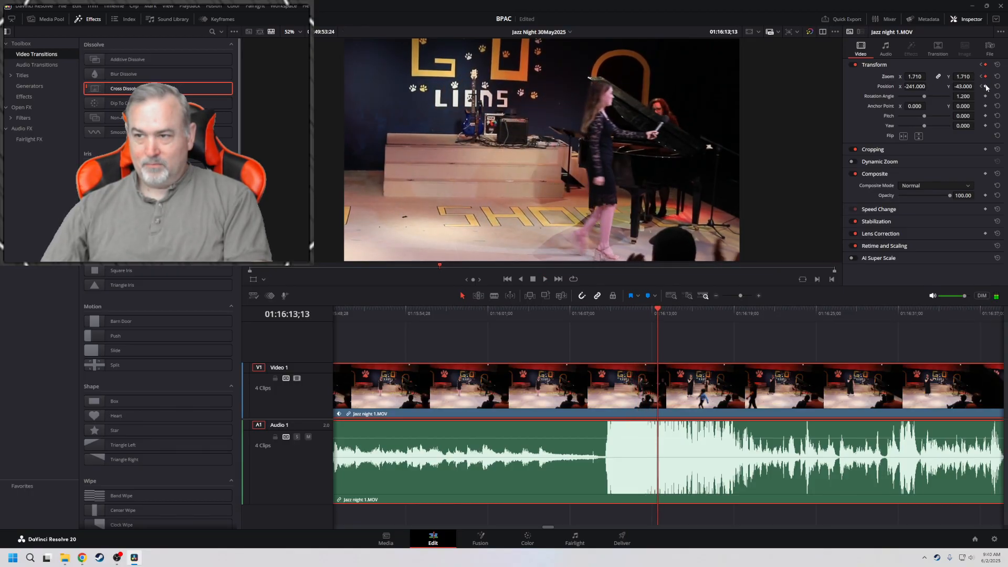
mouse_move(926, 76)
left_mouse_down()
mouse_move(910, 77)
mouse_move(928, 76)
left_mouse_up()
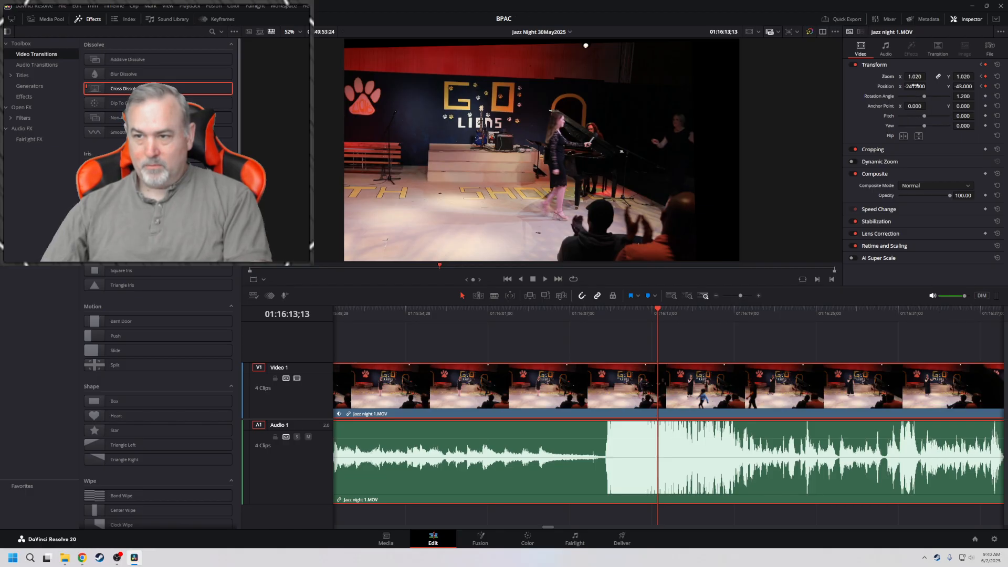
left_click_drag(915, 86, 929, 86)
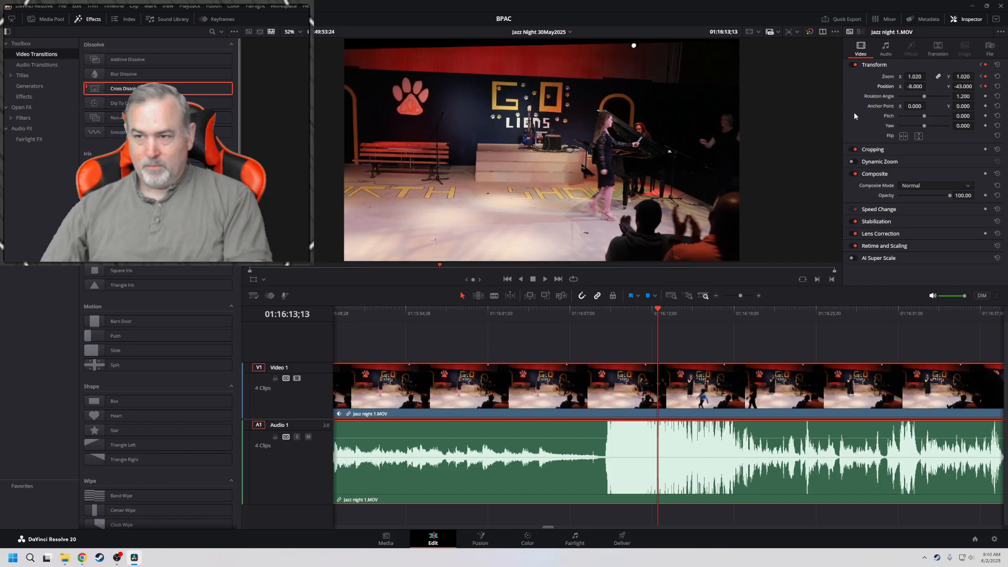
Play back the move to the wide framing, return to its keyframe at 01:16:13;13 and set the zoom to 1.140
left_click(583, 312)
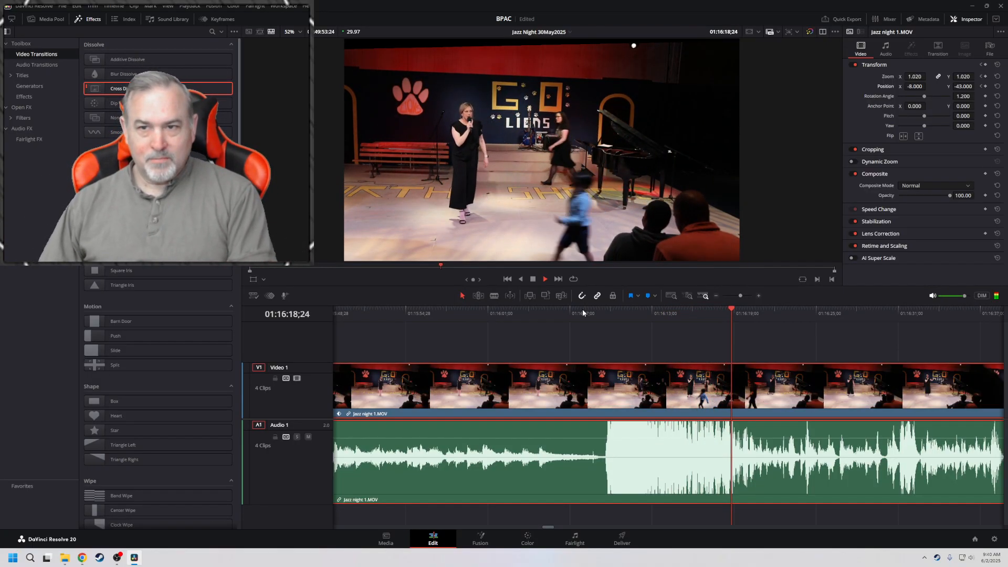
key("space")
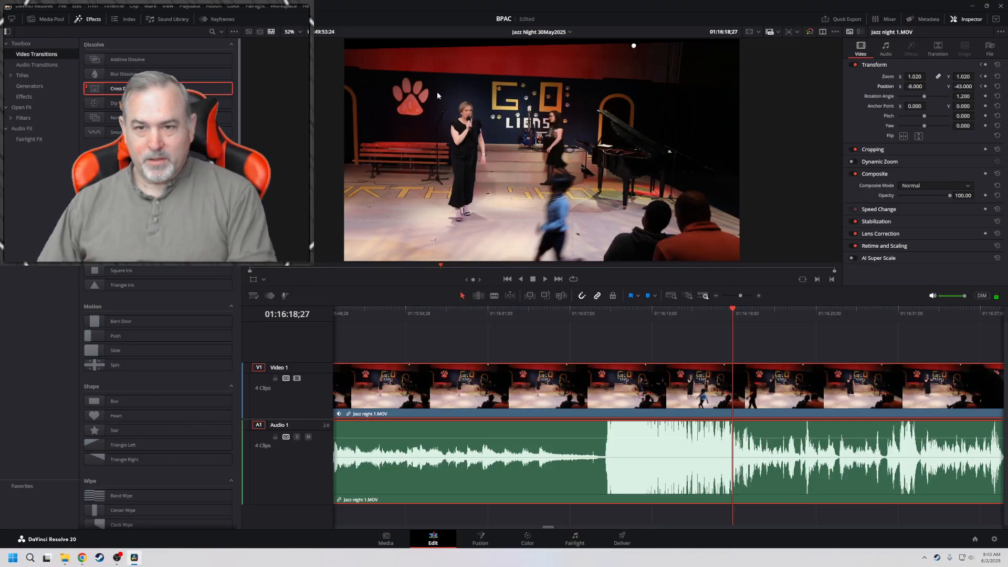
left_click(981, 87)
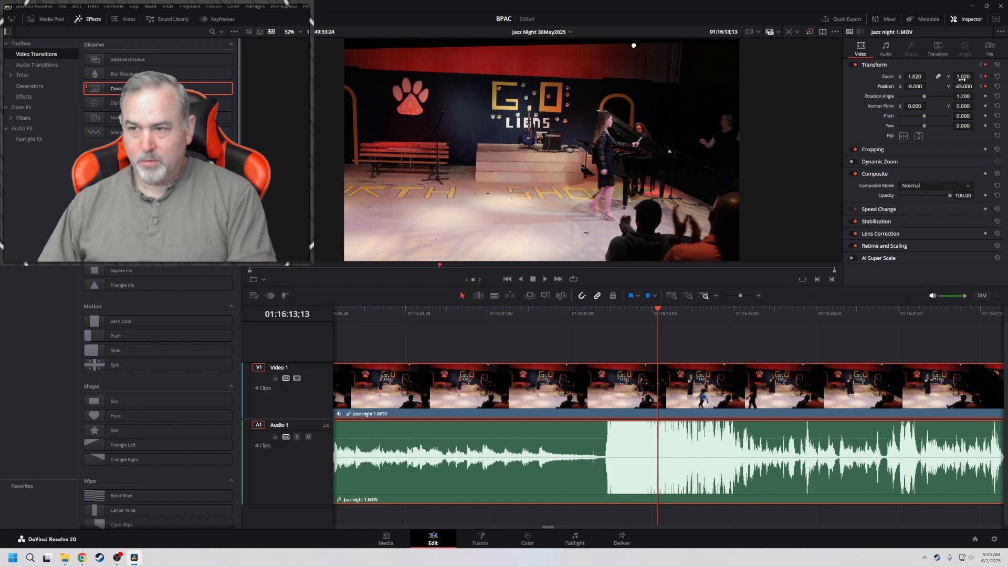
left_click_drag(955, 77, 962, 77)
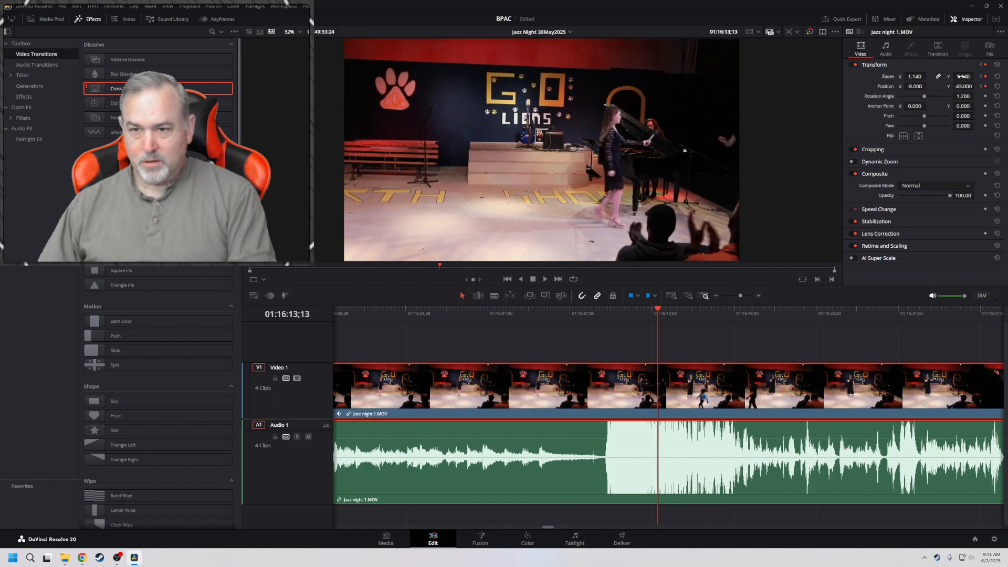
Play on into Jazz night 2.MOV and try to place a dissolve on the cut after Jazz night 1.MOV
key("space")
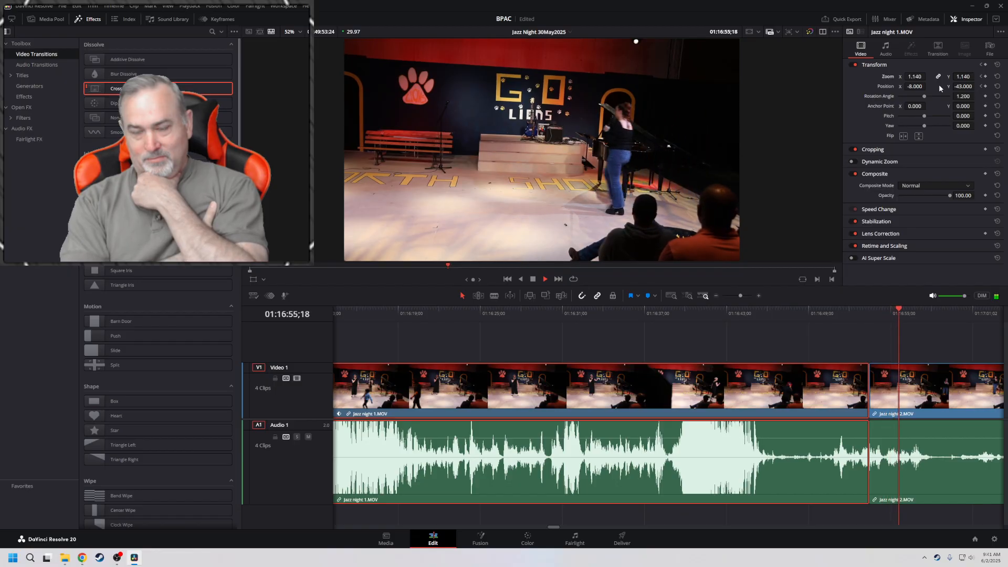
key("space")
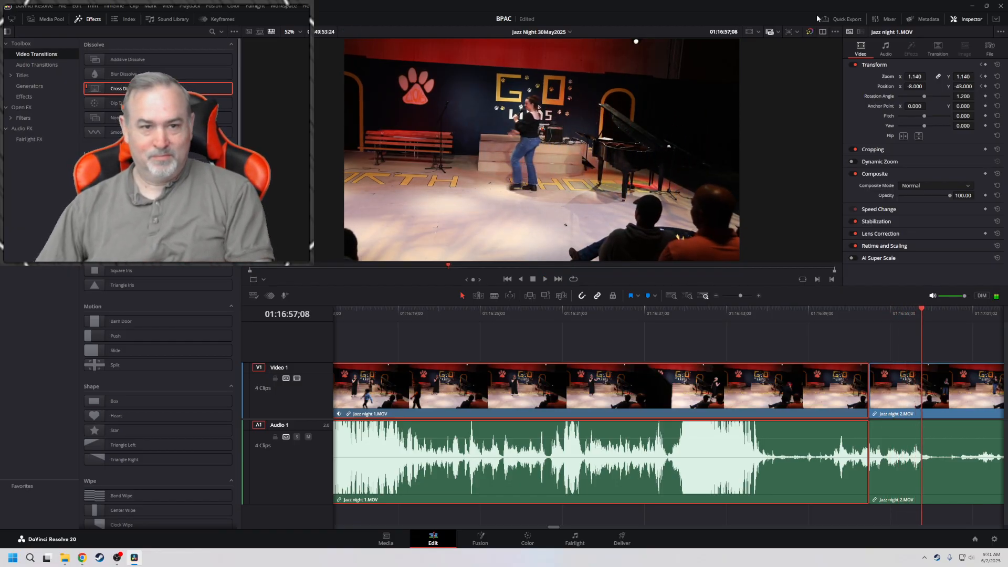
left_click_drag(136, 90, 867, 369)
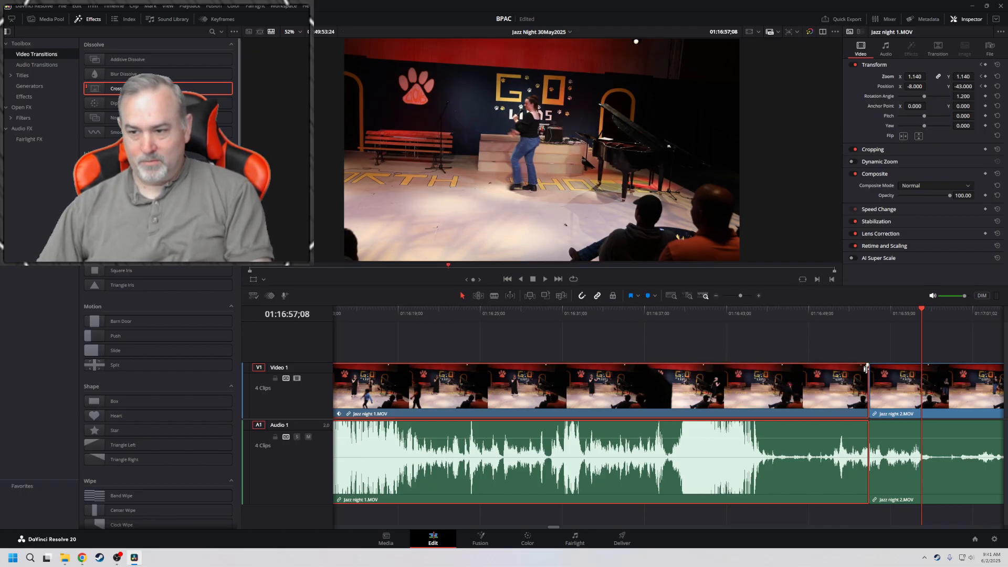
left_click(861, 311)
scroll(896, 332, "right", 3)
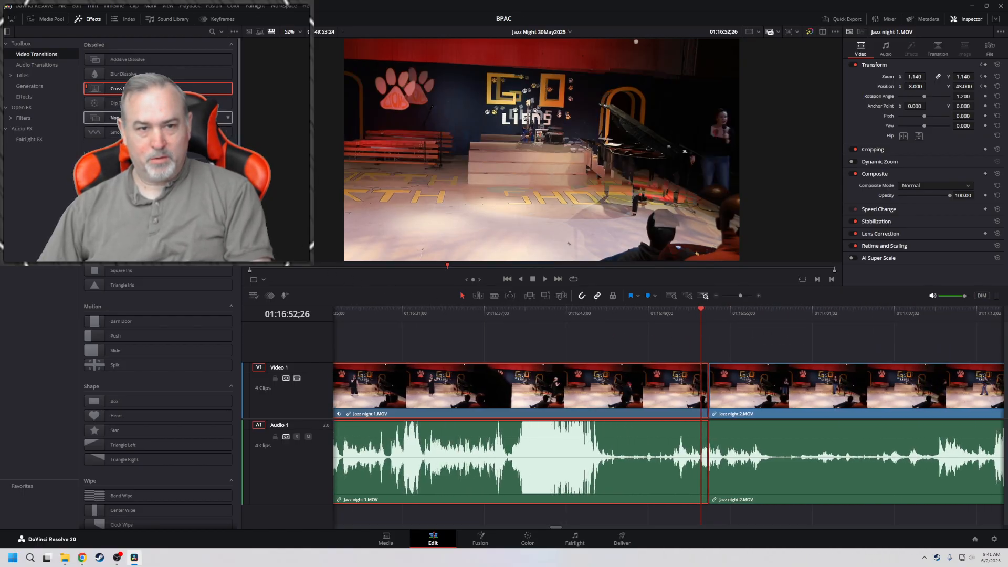
left_click_drag(148, 128, 714, 340)
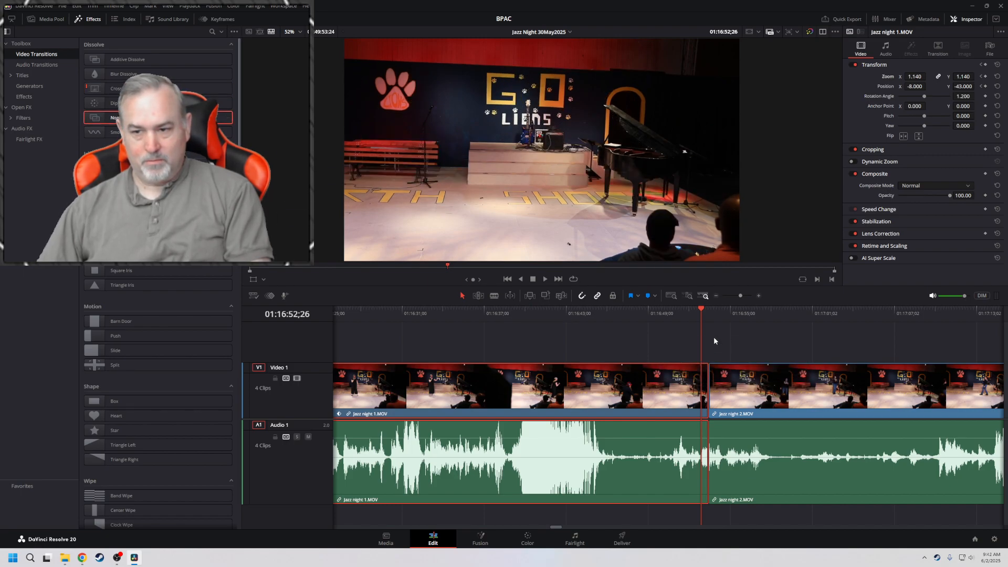
Trim the start of Jazz night 2.MOV to 01:17:34;09, just before the performance, and move the clip back against Jazz night 1.MOV
key("space")
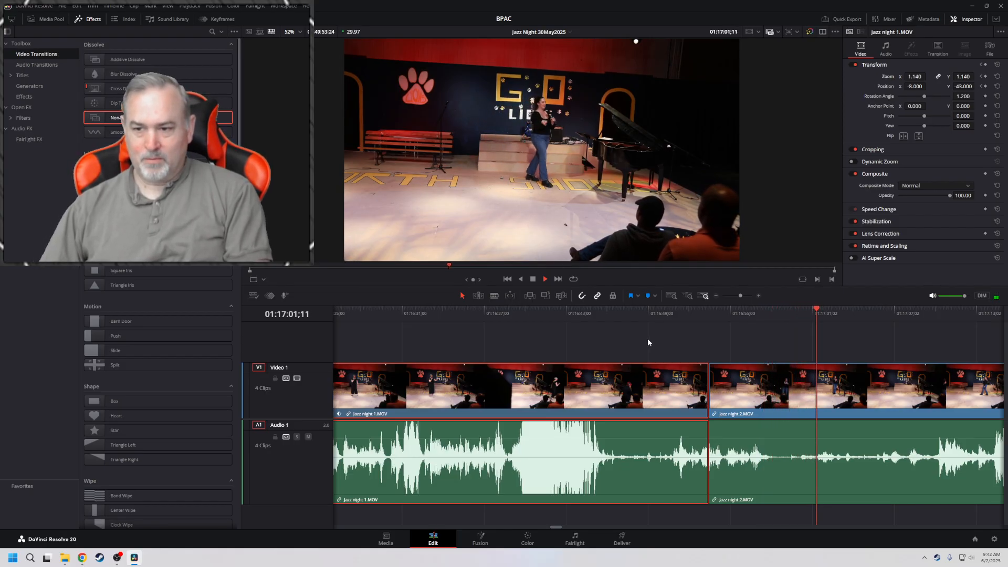
left_click(717, 296)
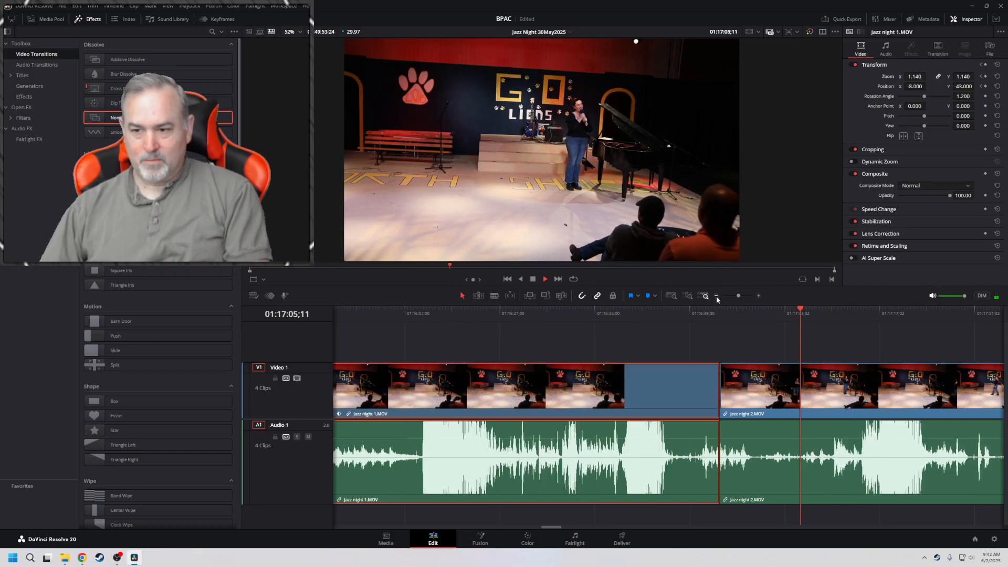
left_click(716, 296)
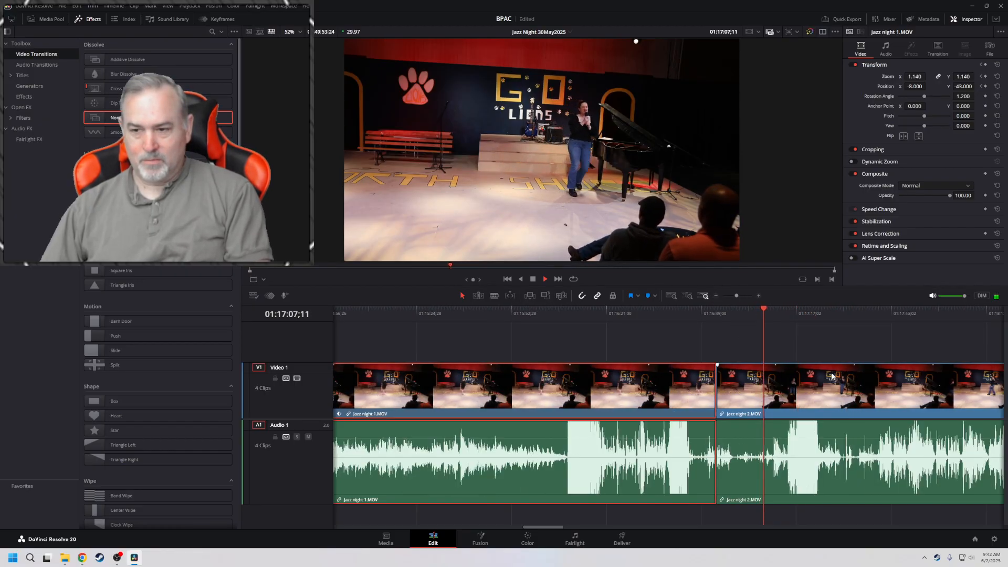
scroll(853, 338, "up", 2)
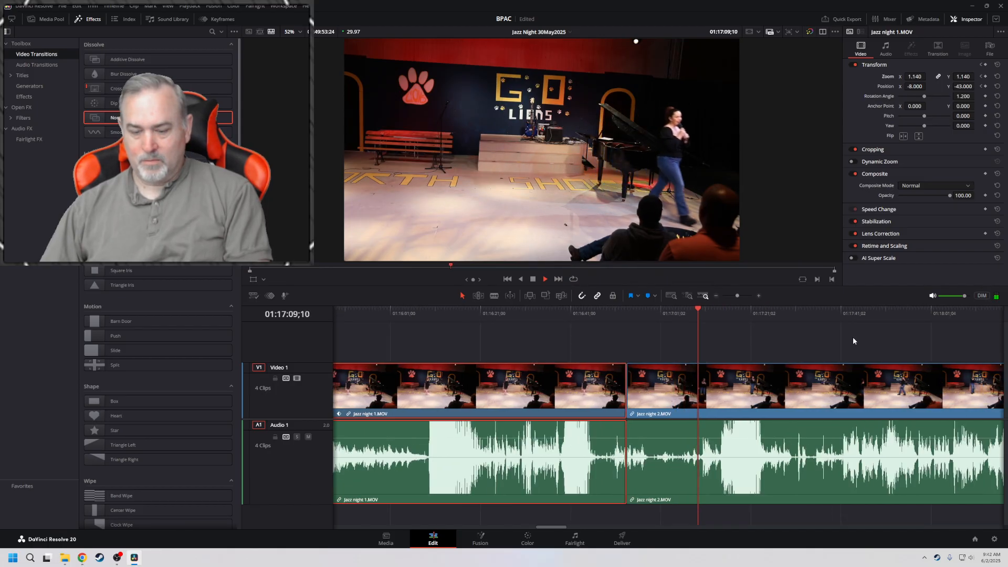
key("l")
key("l")
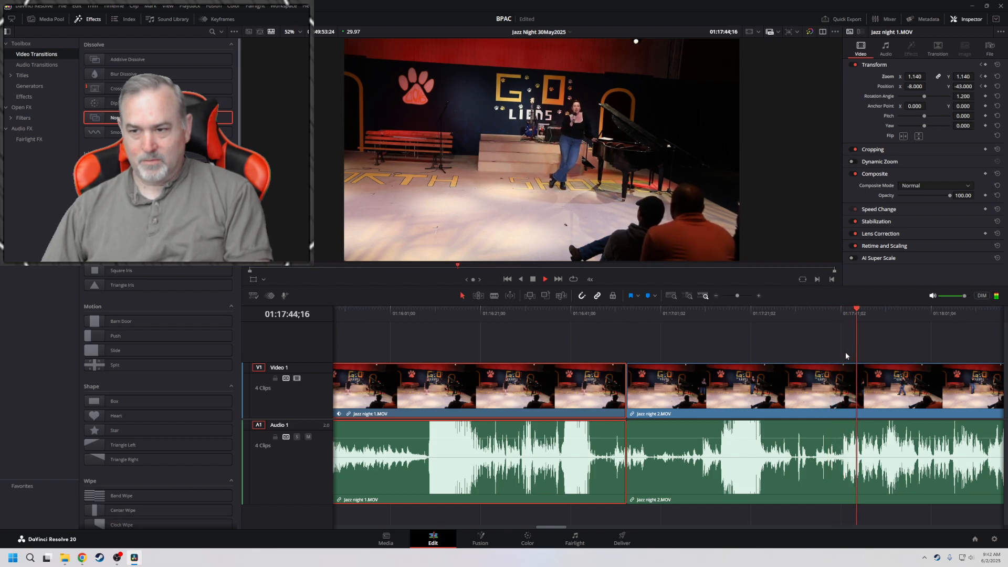
left_click(827, 310)
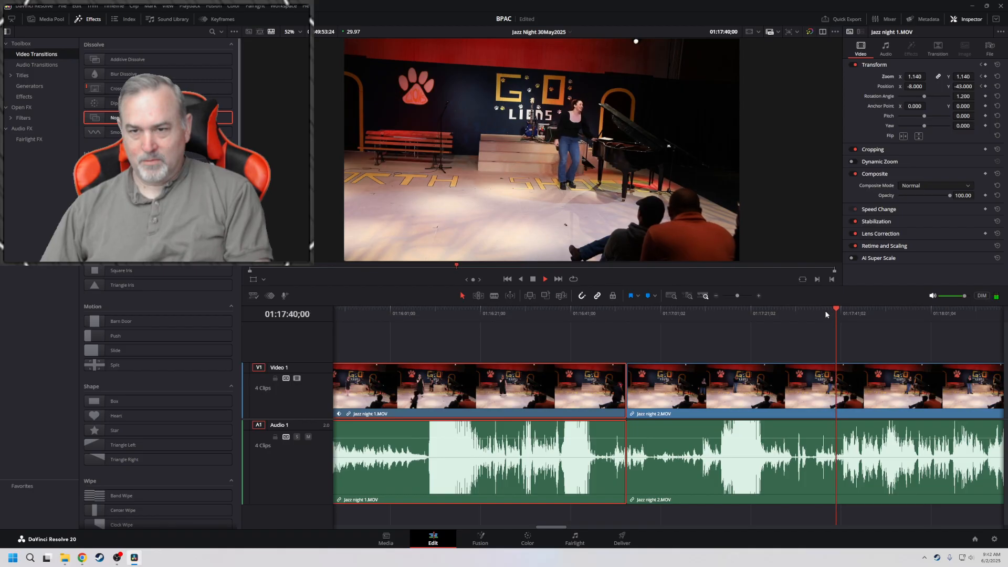
left_click(769, 311)
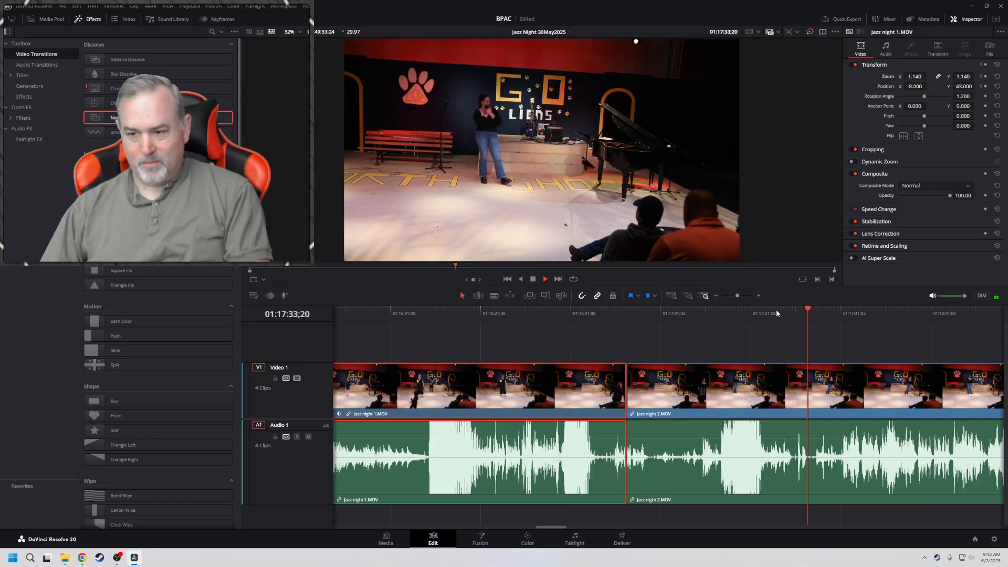
left_click(811, 310)
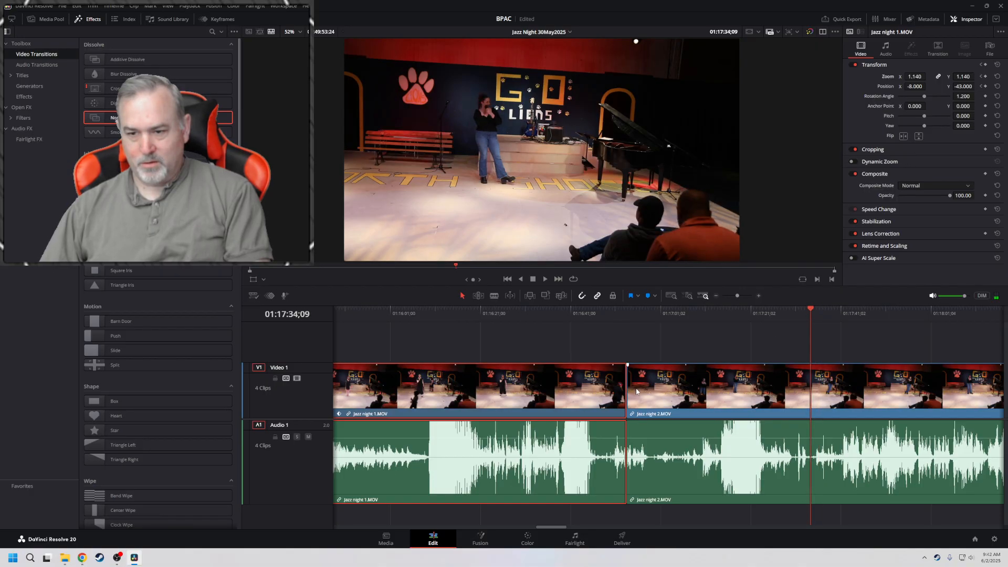
left_click_drag(630, 387, 814, 377)
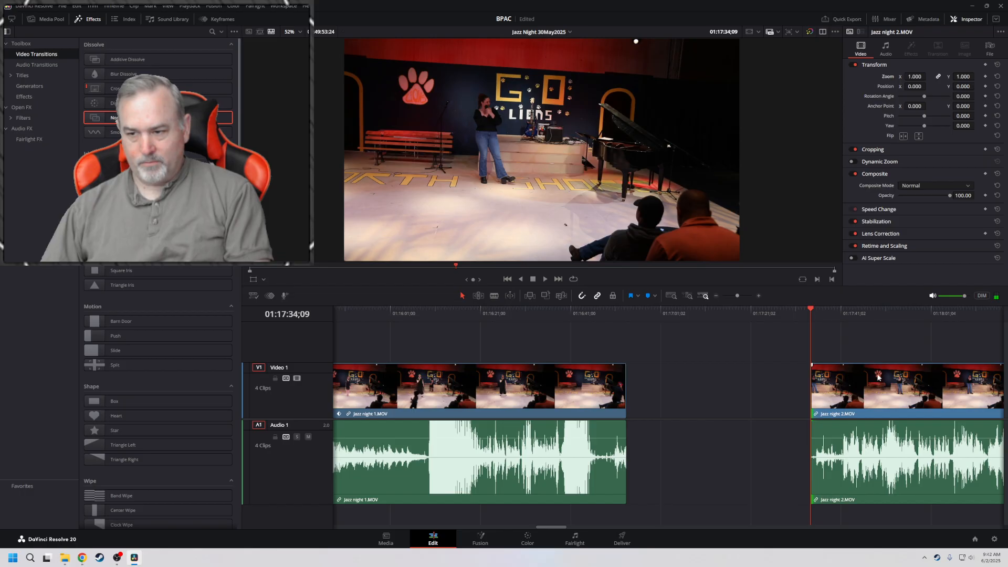
left_click_drag(879, 377, 712, 379)
Play across the cut, shorten the end of Jazz night 1.MOV and move Jazz night 2.MOV back to close the gap
left_click(570, 313)
key("space")
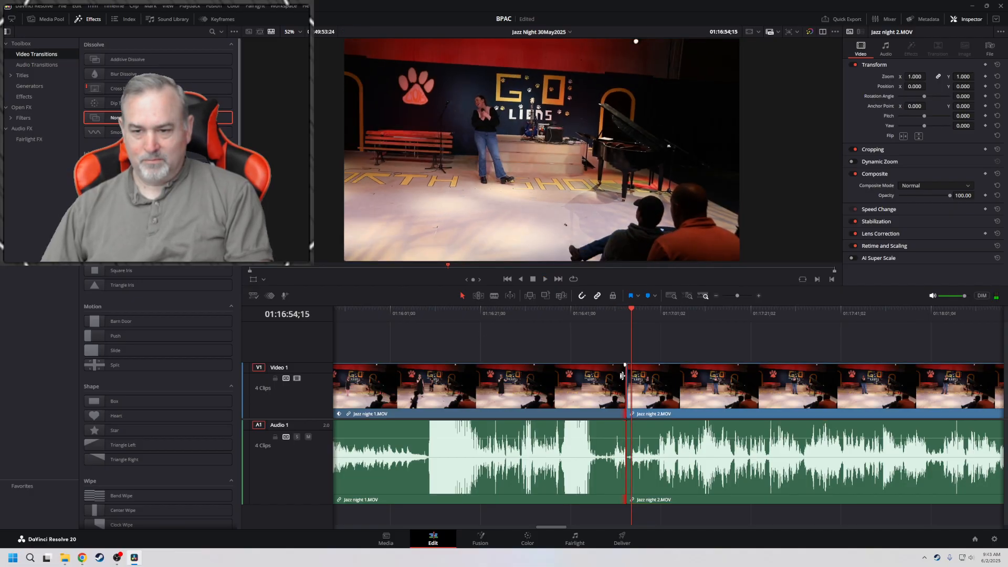
left_click_drag(625, 376, 610, 377)
left_click_drag(686, 383, 681, 386)
Add a Cross Dissolve between Jazz night 1.MOV and Jazz night 2.MOV and play across the transition
left_click_drag(116, 88, 615, 384)
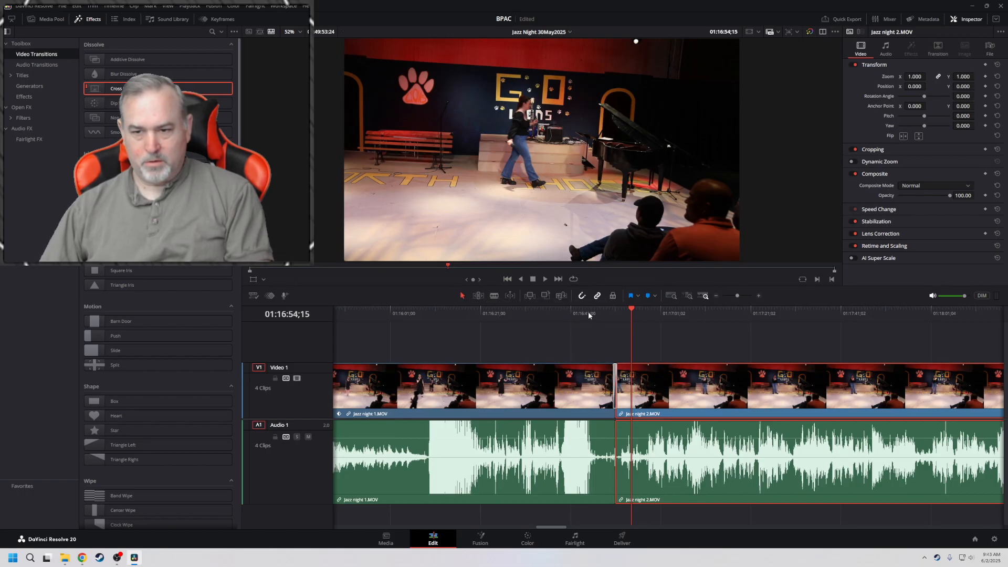
left_click(588, 314)
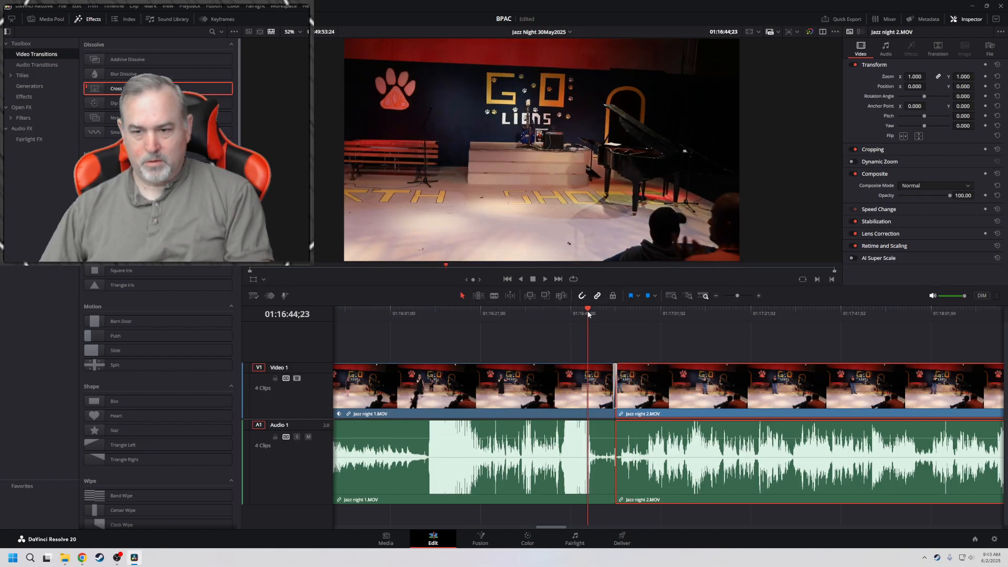
key("space")
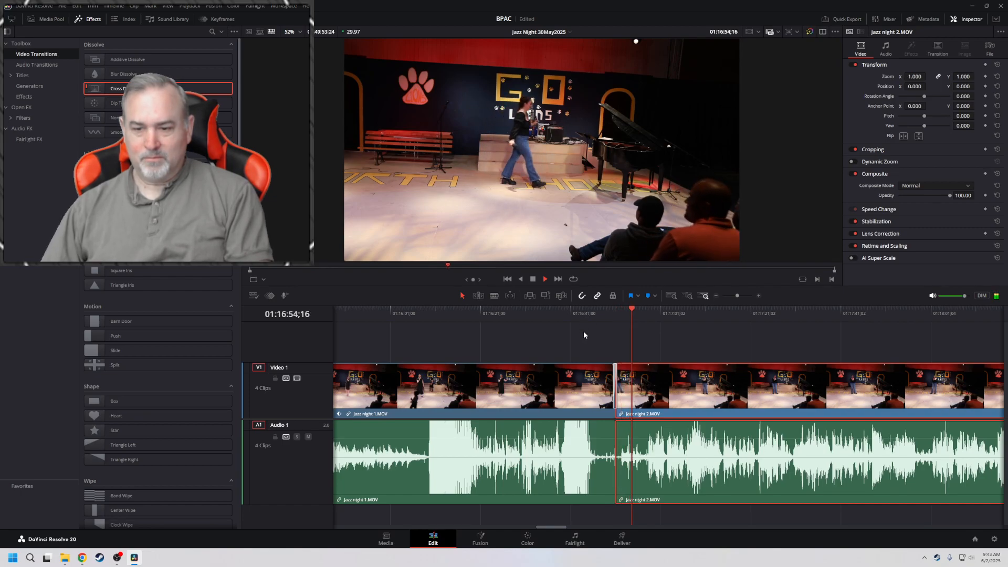
key("space")
Trim six more frames off the end of Jazz night 1.MOV and move Jazz night 2.MOV back against it
scroll(620, 426, "up", 3)
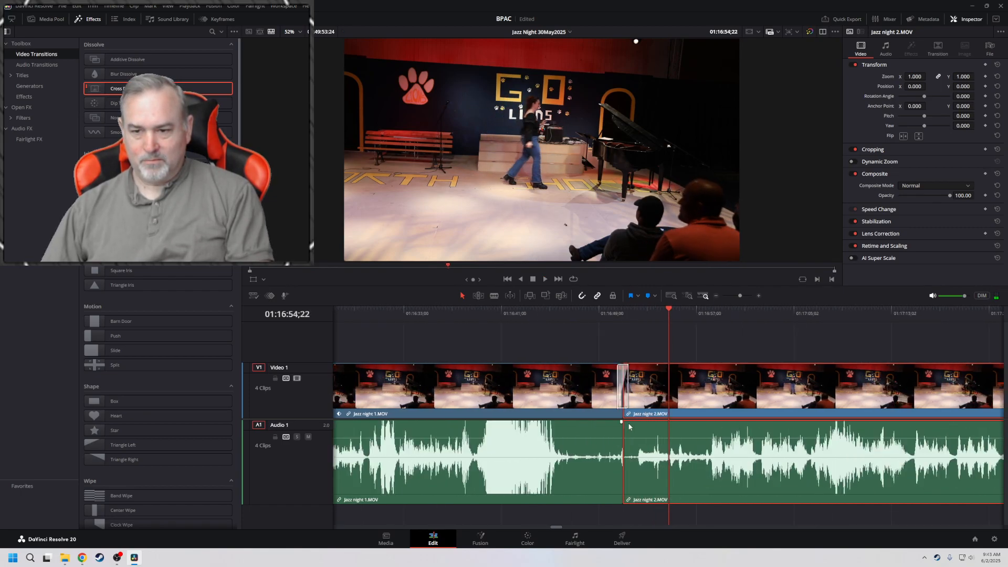
scroll(629, 426, "up", 3)
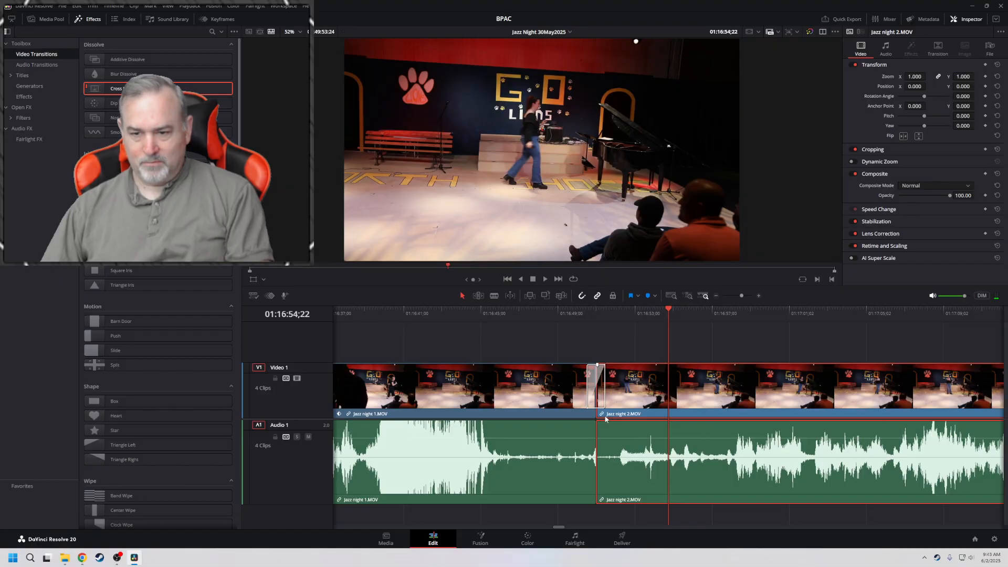
left_click(511, 312)
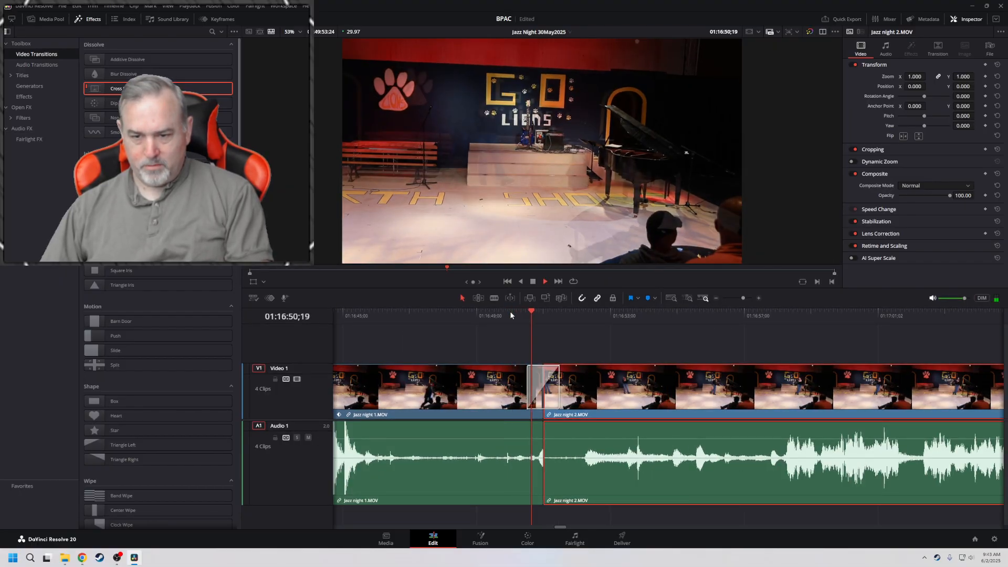
key("space")
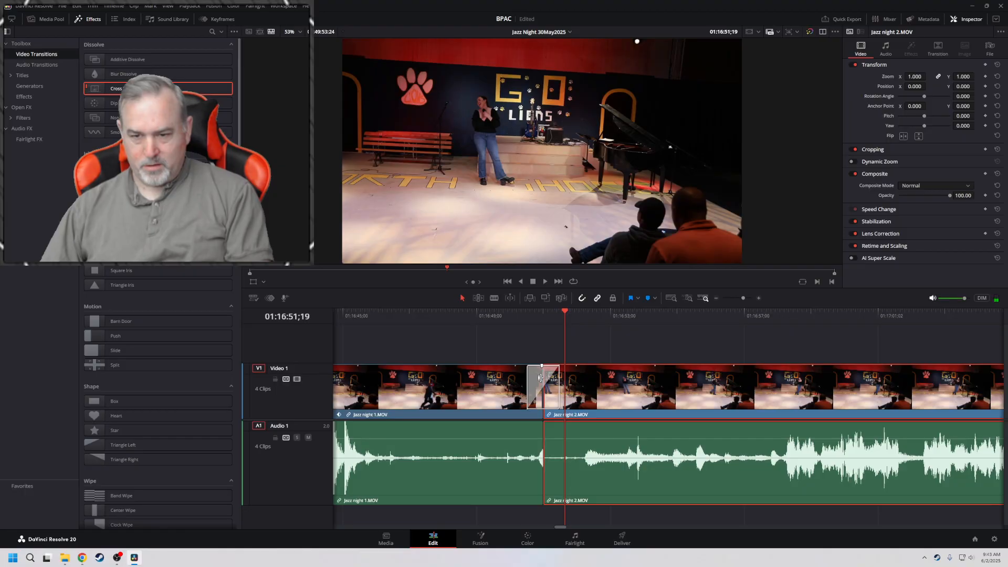
left_click_drag(540, 378, 533, 379)
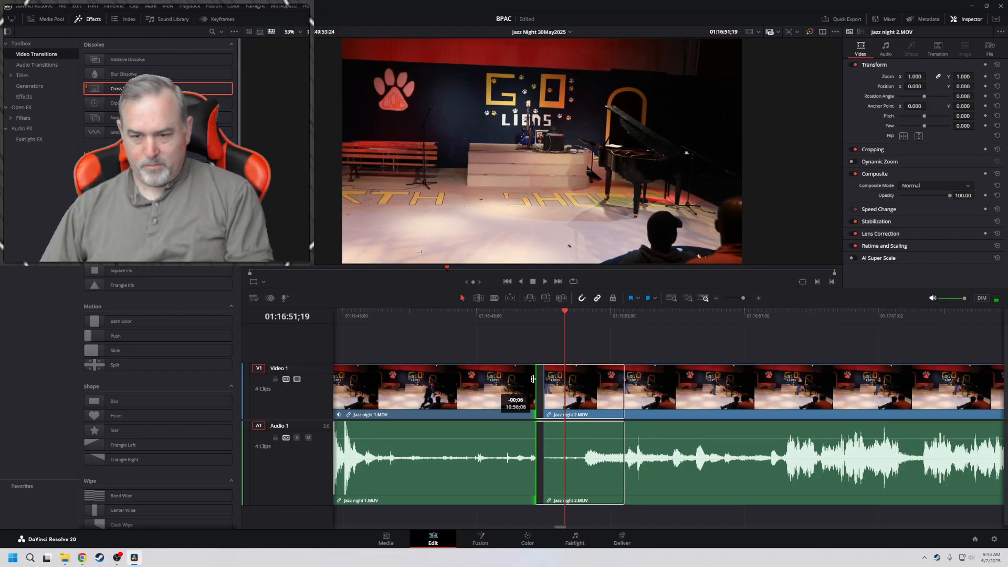
left_click(500, 314)
key("space")
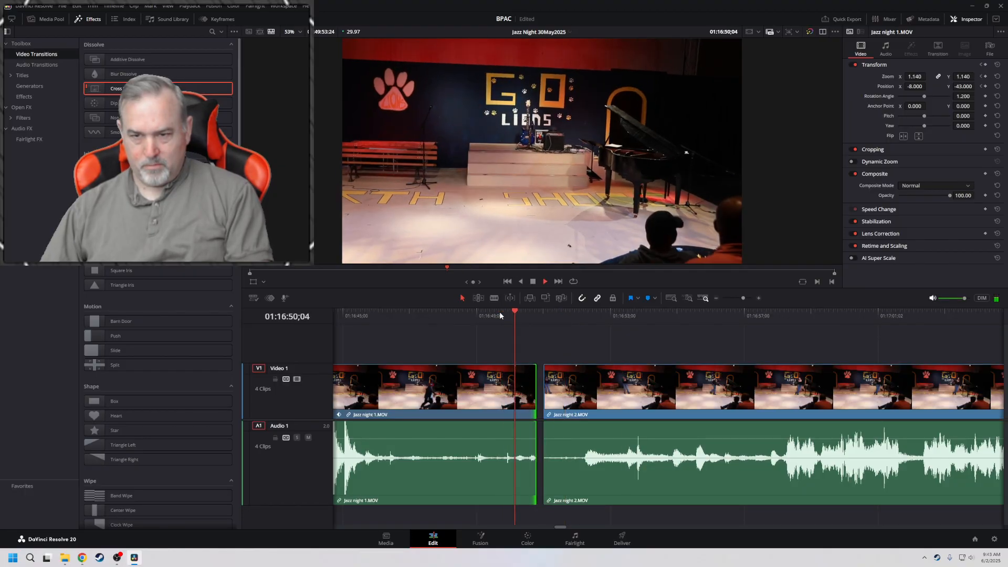
key("space")
left_click_drag(722, 383, 714, 382)
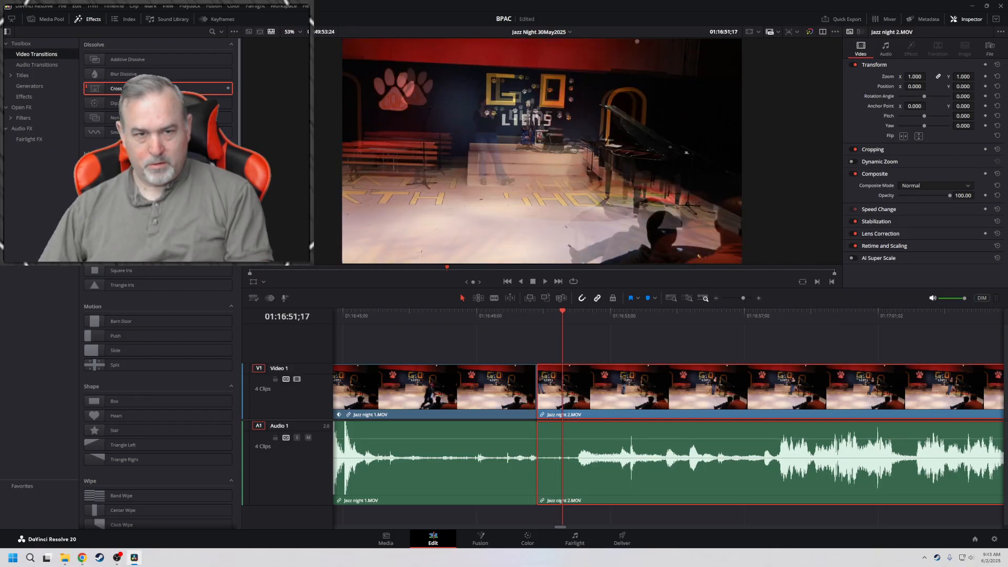
Apply a Cross Dissolve to the tightened cut before Jazz night 2.MOV, play it back and park the playhead at 01:16:52;01
left_click_drag(140, 90, 537, 386)
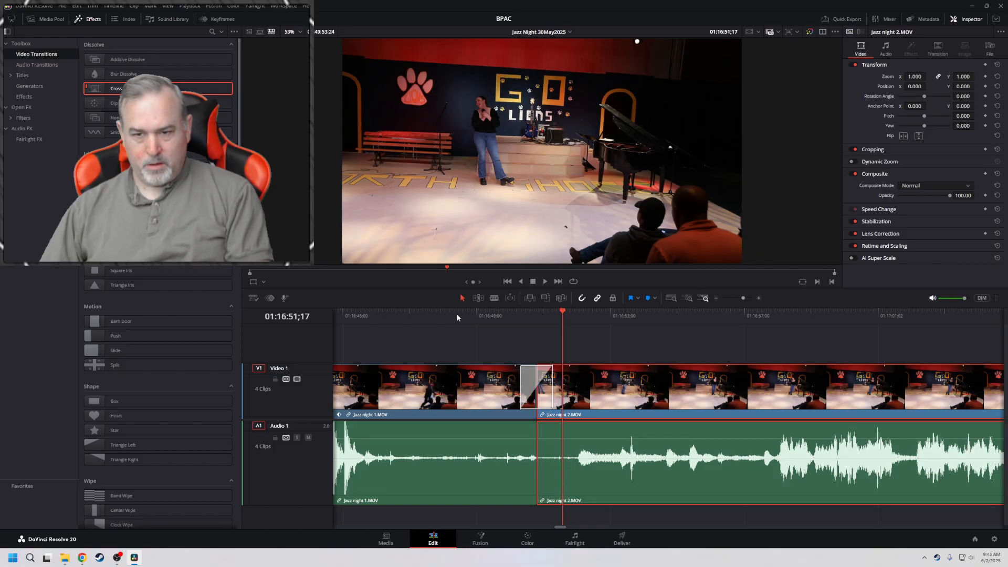
left_click(417, 313)
key("space")
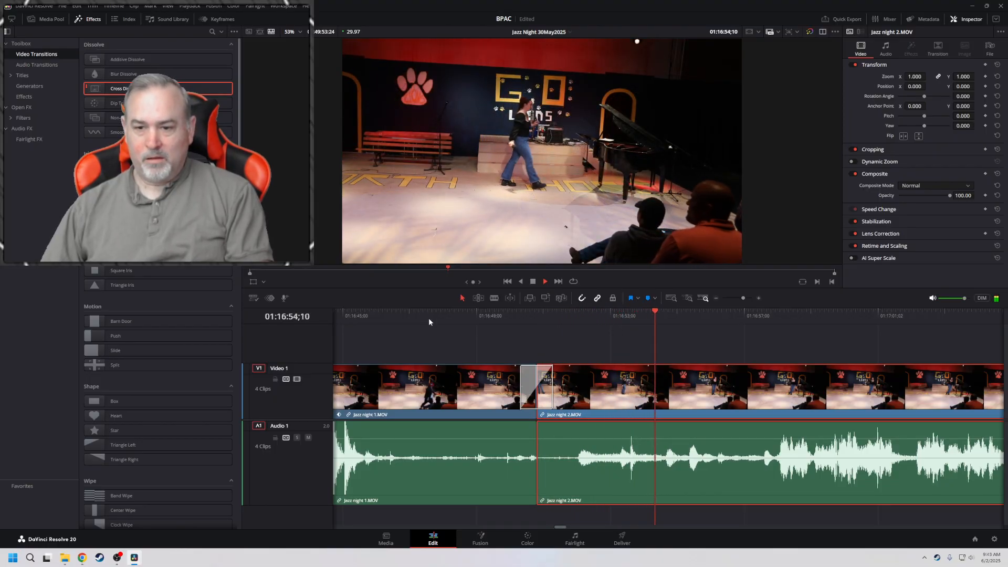
key("space")
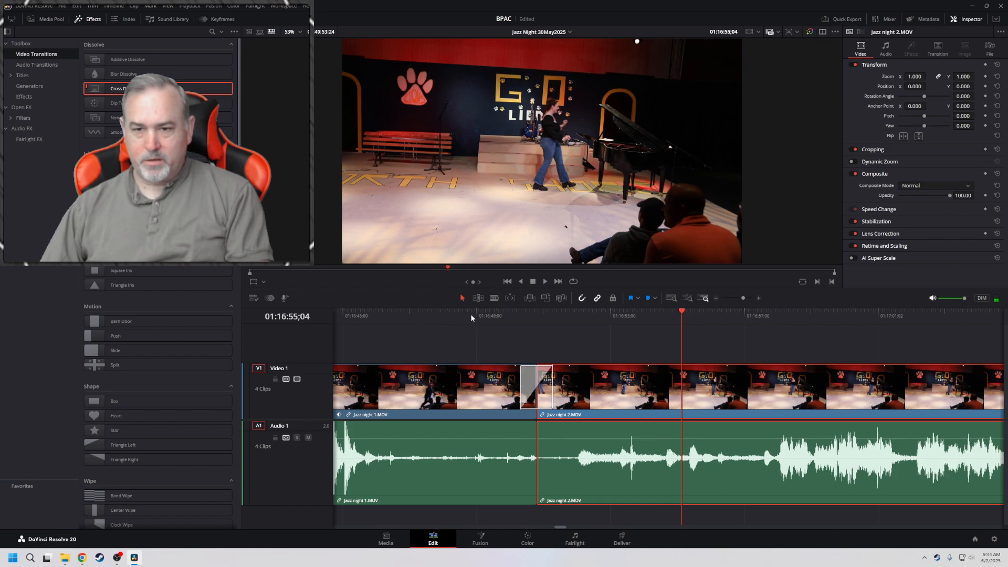
left_click(472, 315)
left_click(578, 316)
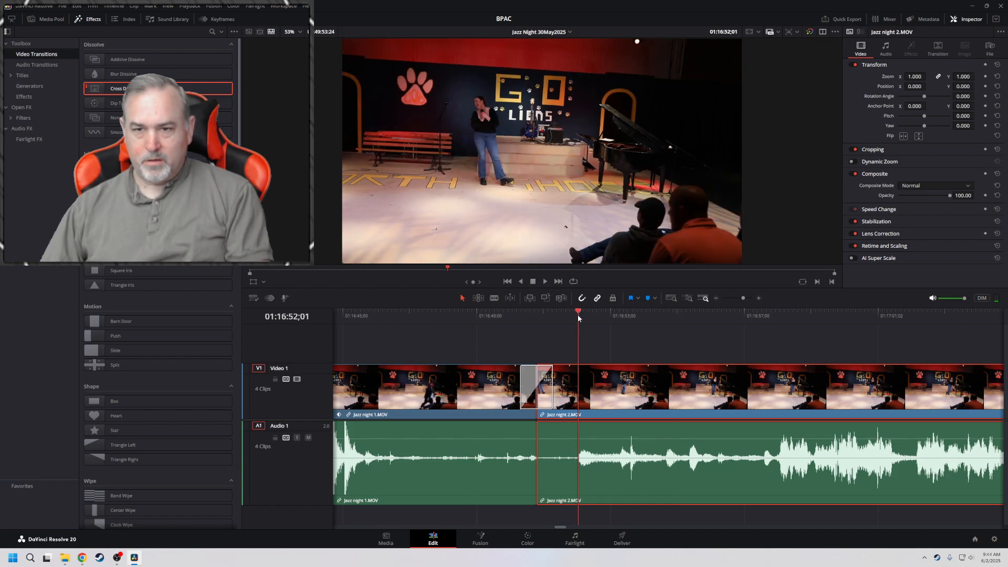
Set the rotation angle of Jazz night 2.MOV to 1.200 to match Jazz night 1.MOV and play across the cut
left_click(480, 389)
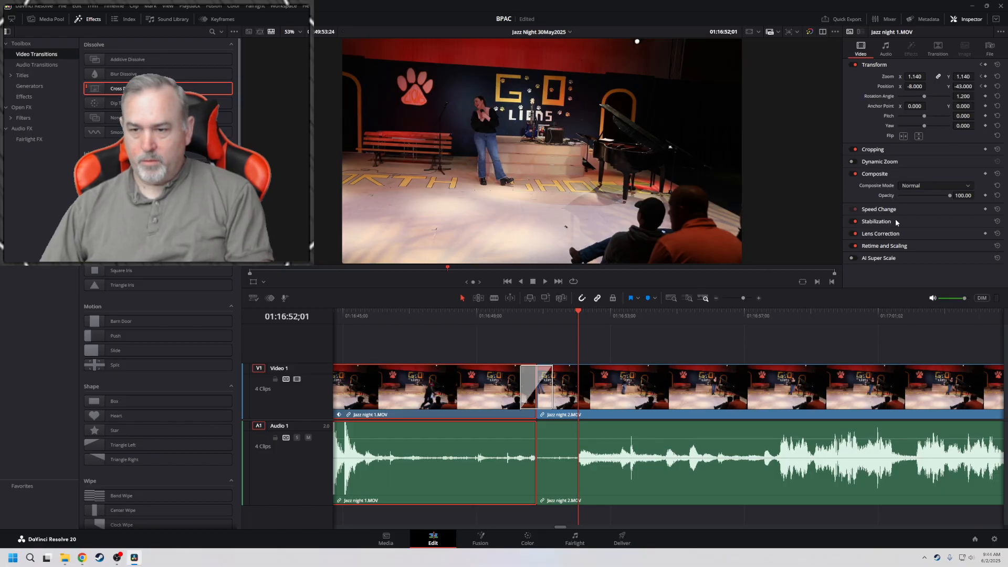
left_click(750, 388)
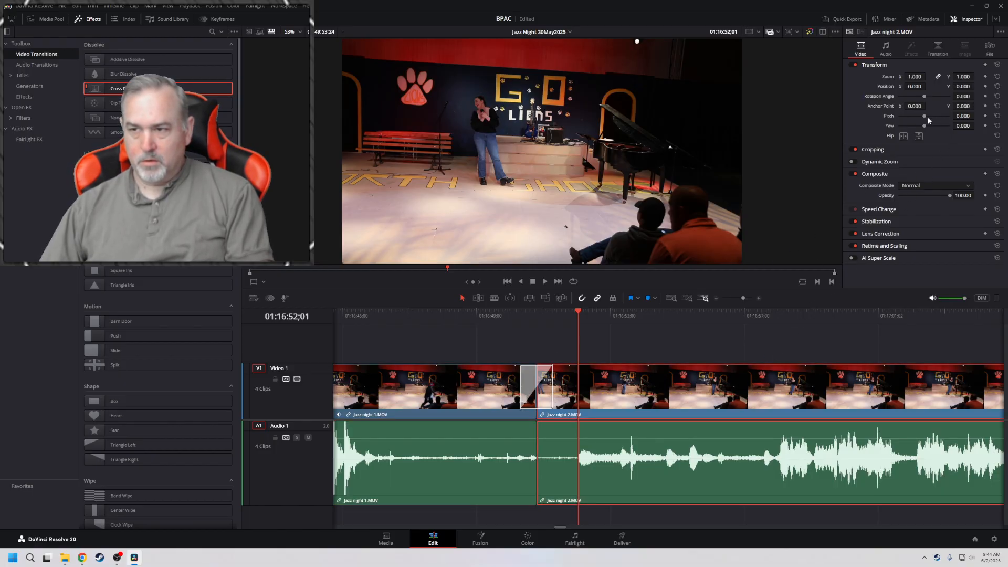
left_click_drag(963, 96, 970, 96)
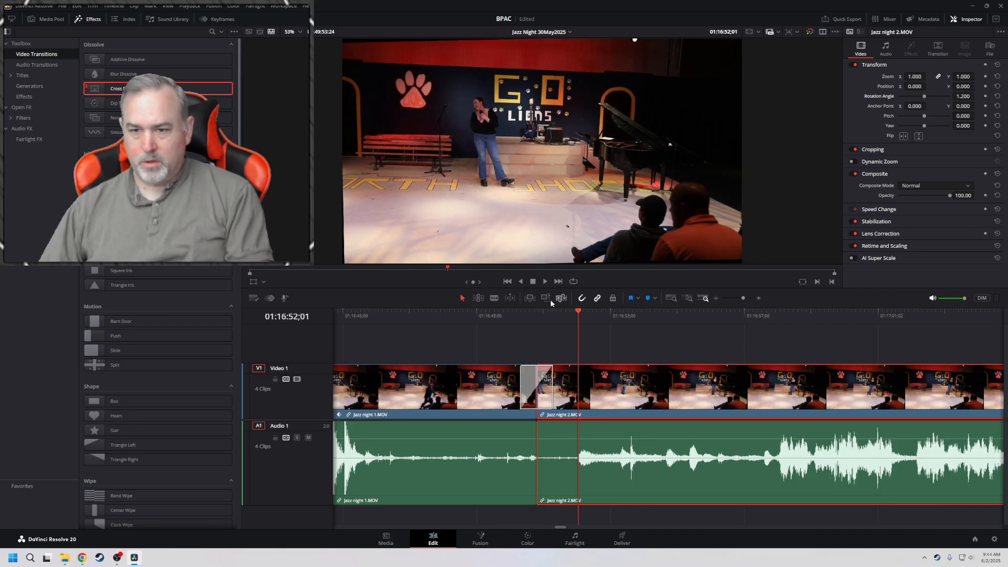
key("space")
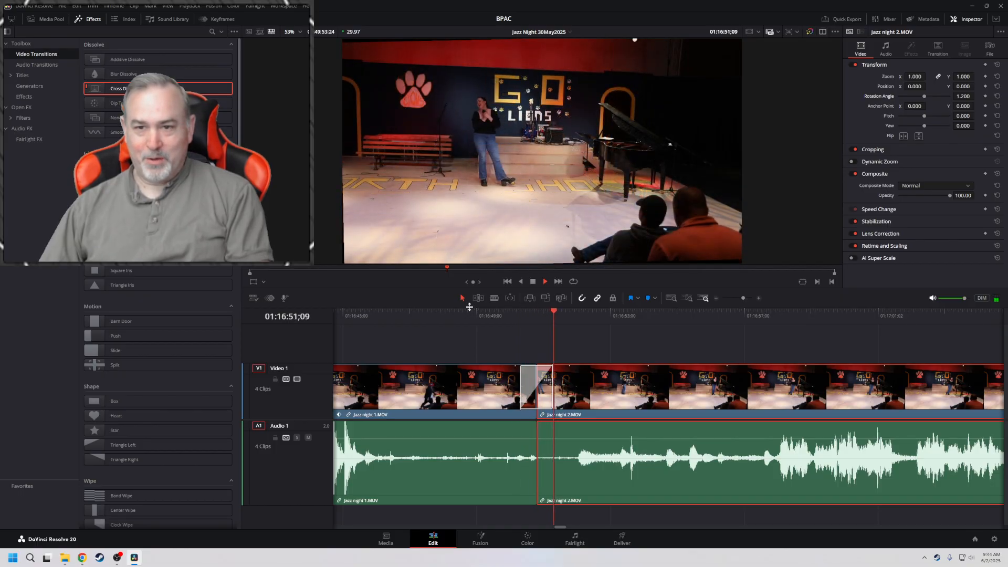
key("space")
Add zoom and position keyframes to Jazz night 2.MOV at its first frame, 01:16:50;24
left_click(456, 381)
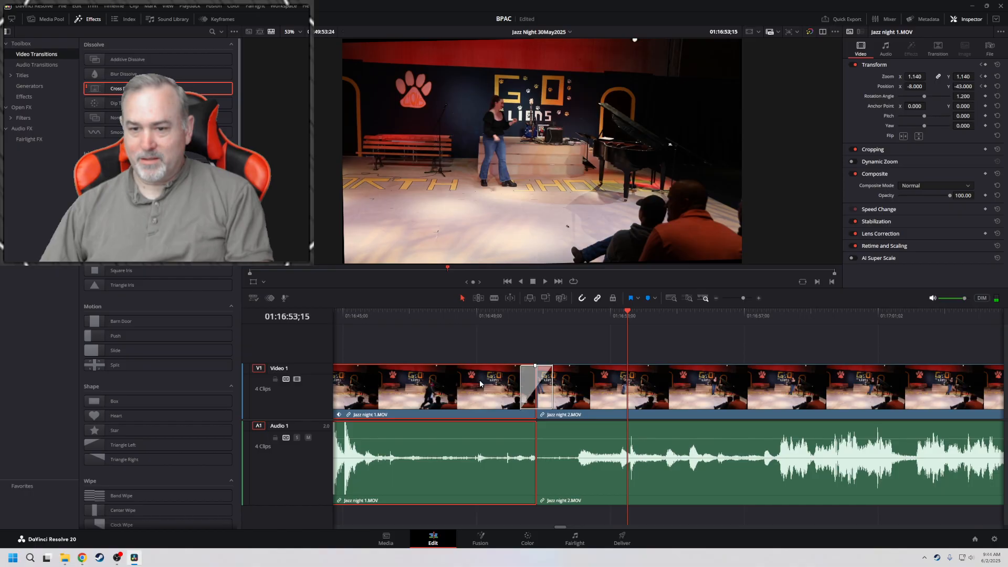
left_click(502, 311)
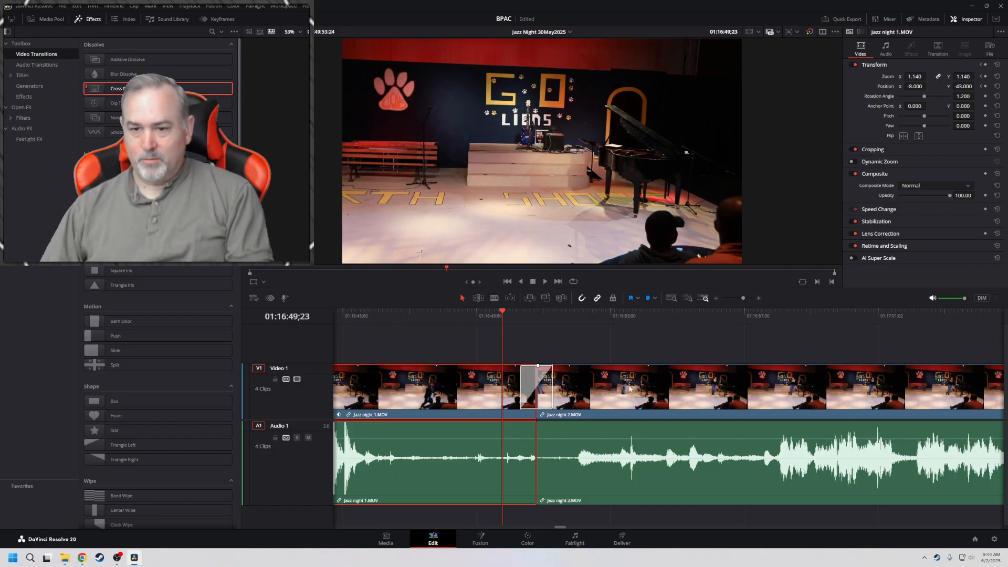
key("space")
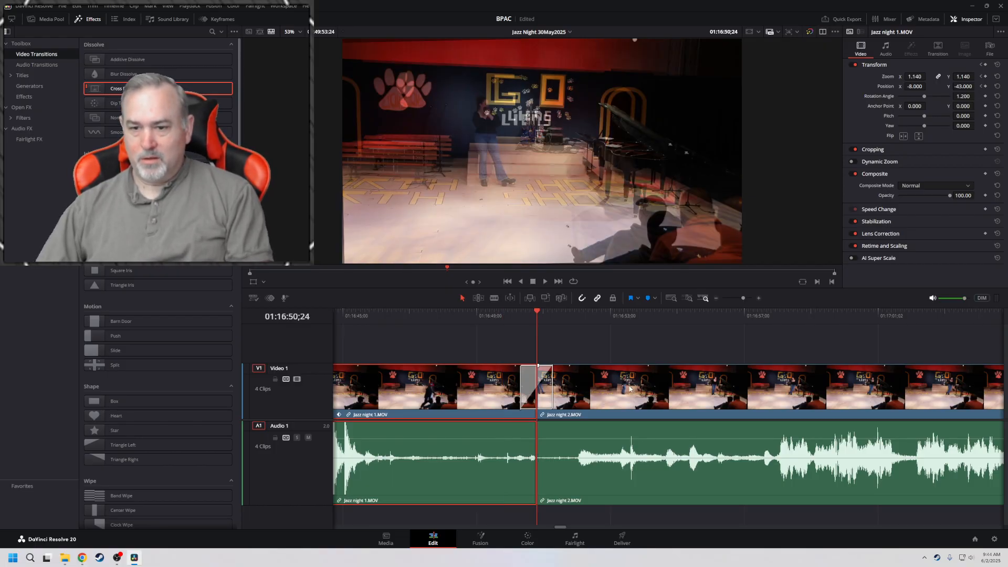
left_click(608, 393)
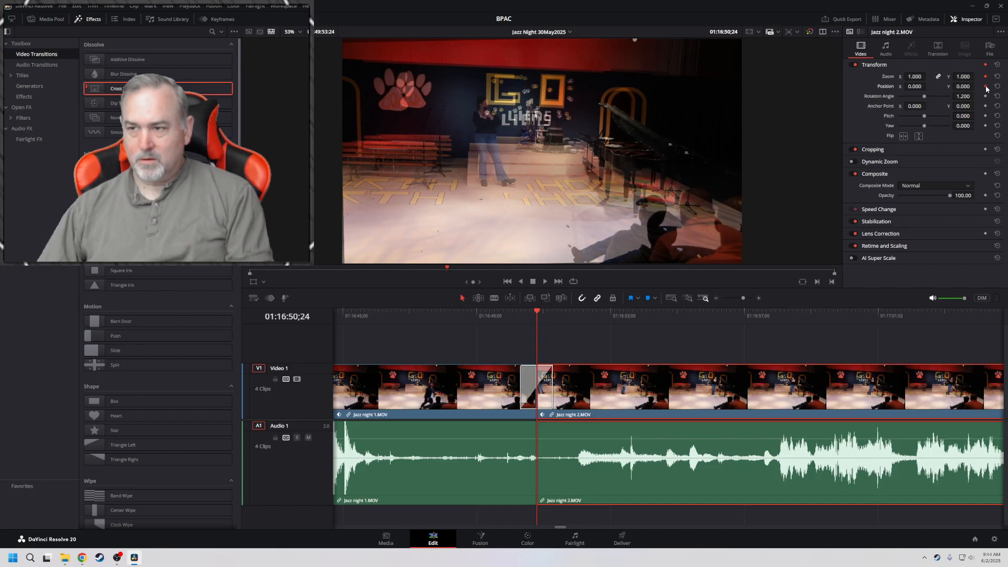
Keyframe Jazz night 2.MOV at 01:16:57;25 with zoom 2.190 and position -241, -115, and play the move from before the cut
key("space")
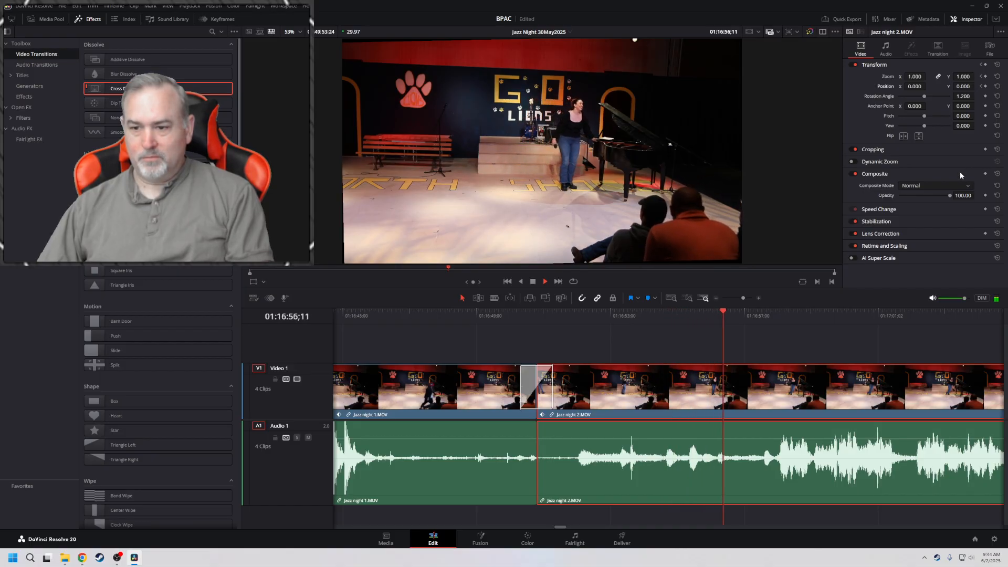
key("space")
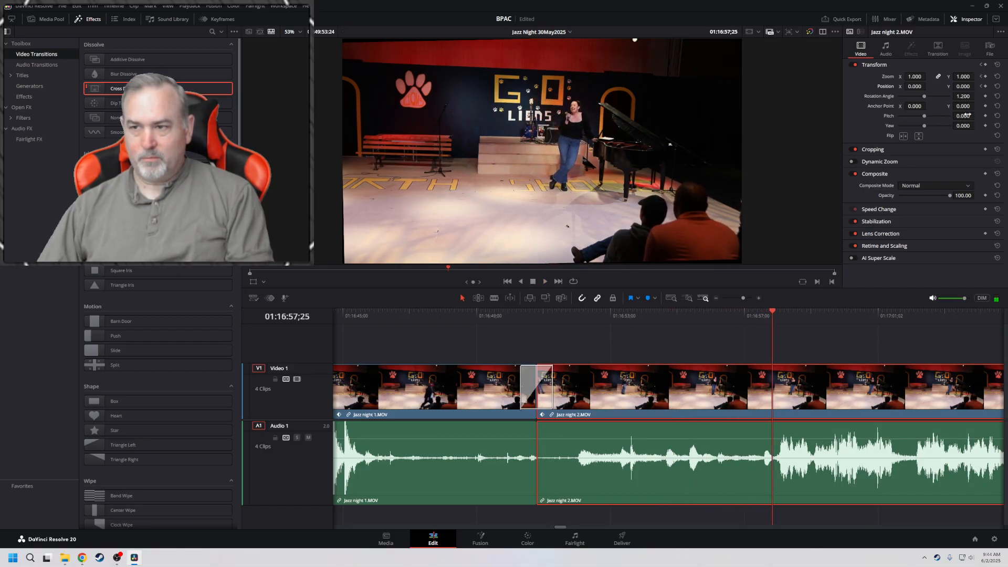
mouse_move(916, 77)
left_mouse_down()
mouse_move(947, 87)
mouse_move(866, 87)
mouse_move(923, 86)
left_mouse_up()
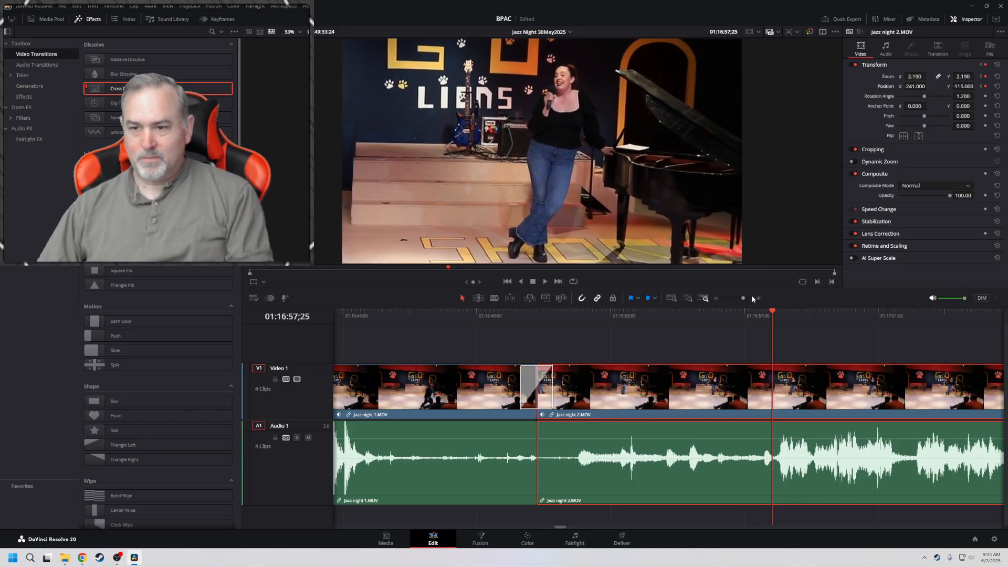
left_click(438, 314)
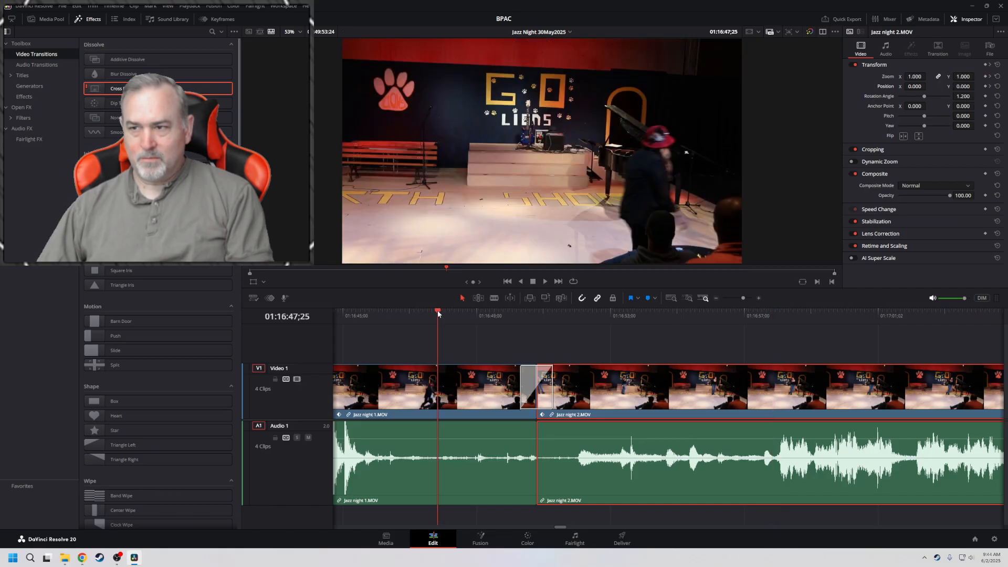
key("space")
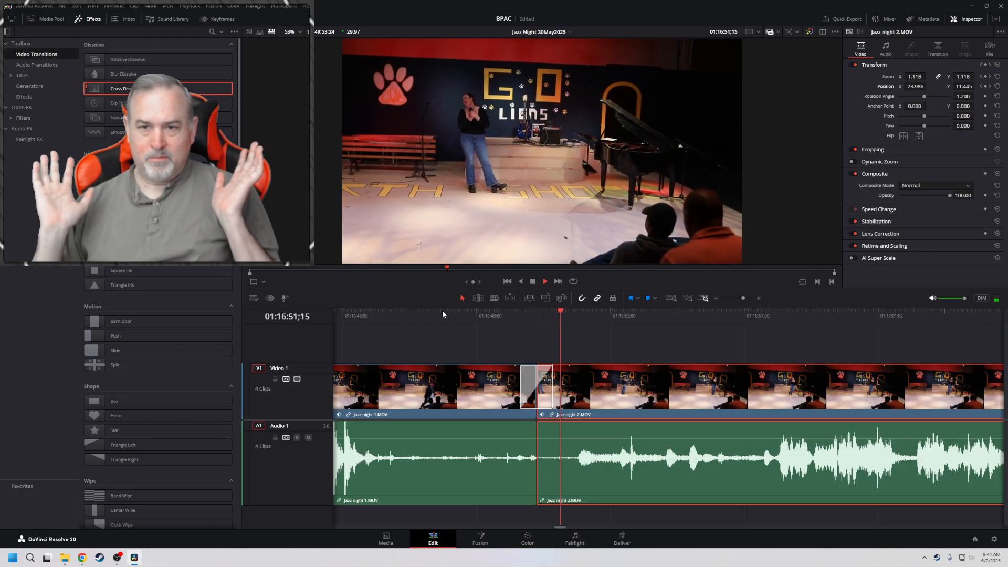
key("space")
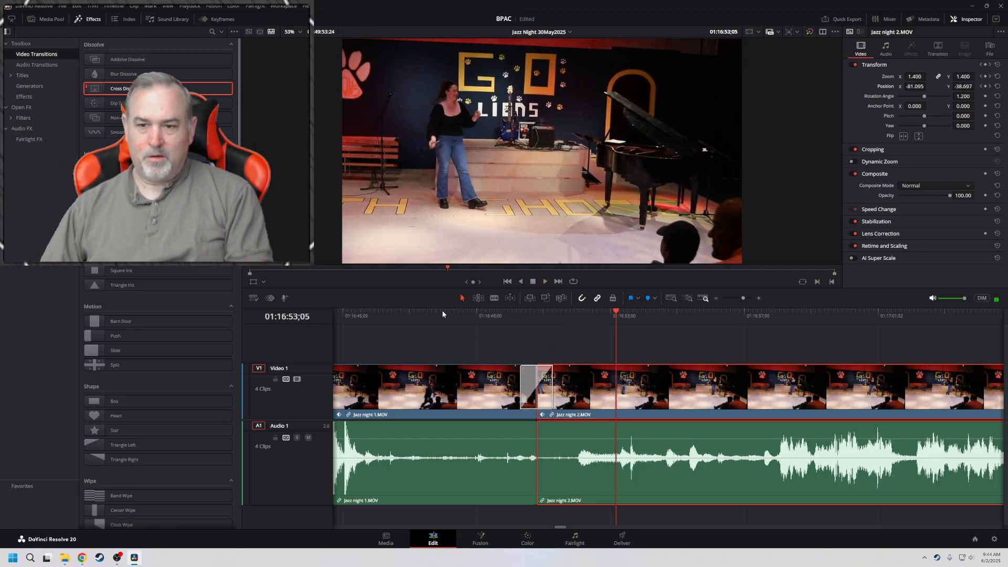
Change the opening keyframe of Jazz night 2.MOV to zoom 1.210 and position 5, -72, and play across the transition
key("Up")
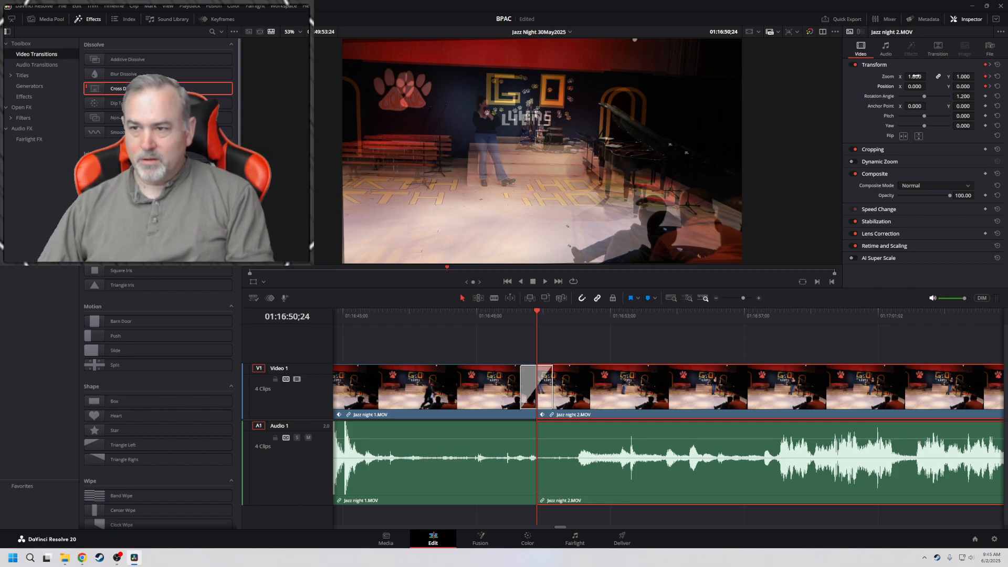
mouse_move(913, 76)
left_mouse_down()
mouse_move(960, 86)
mouse_move(920, 87)
mouse_move(929, 86)
left_mouse_up()
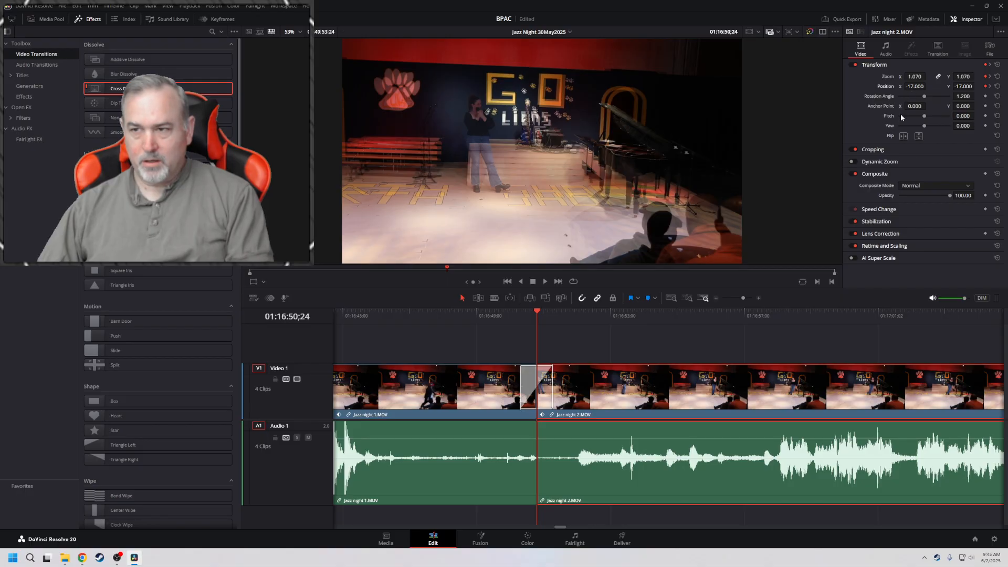
left_click_drag(963, 86, 929, 76)
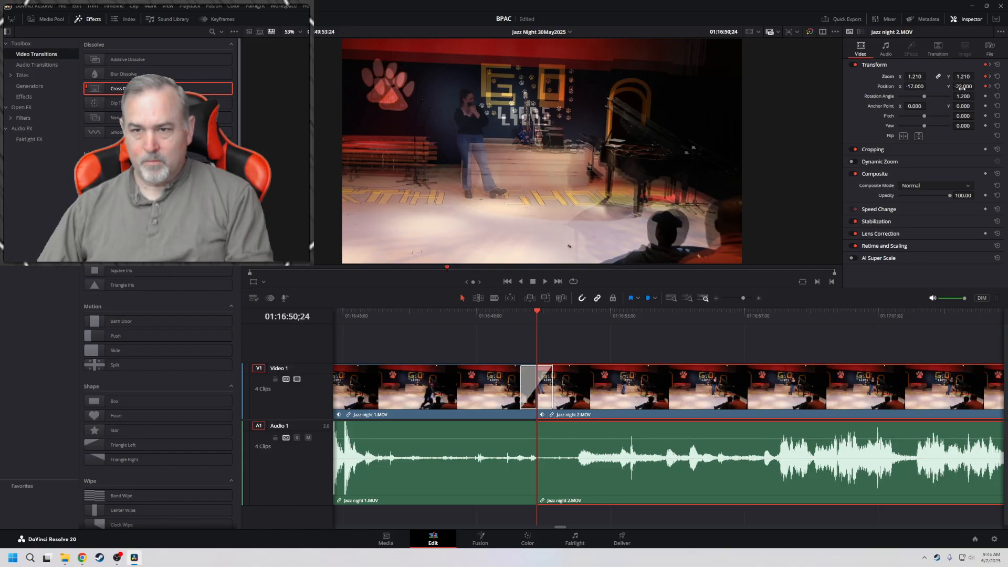
left_click_drag(963, 88, 929, 86)
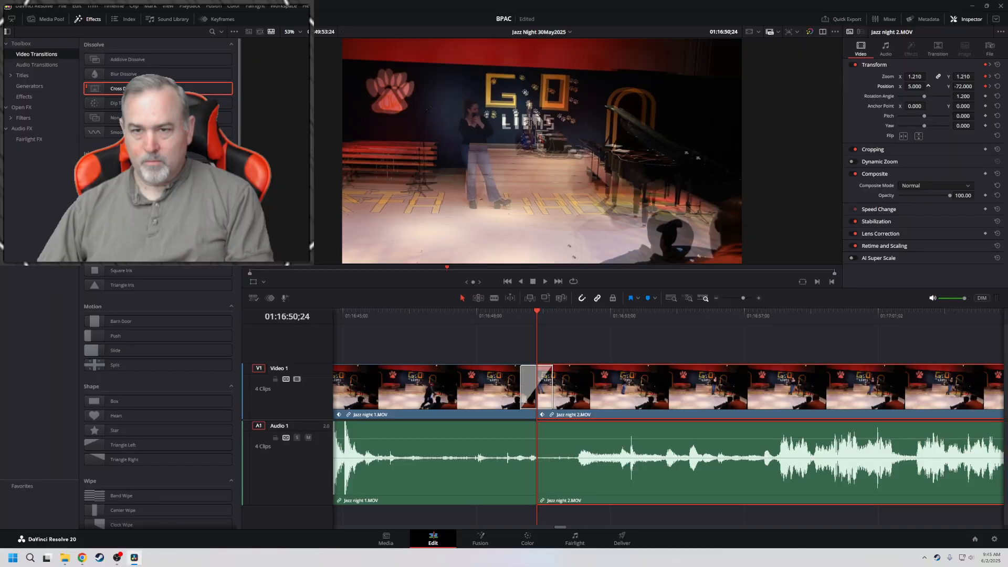
left_click(458, 311)
key("space")
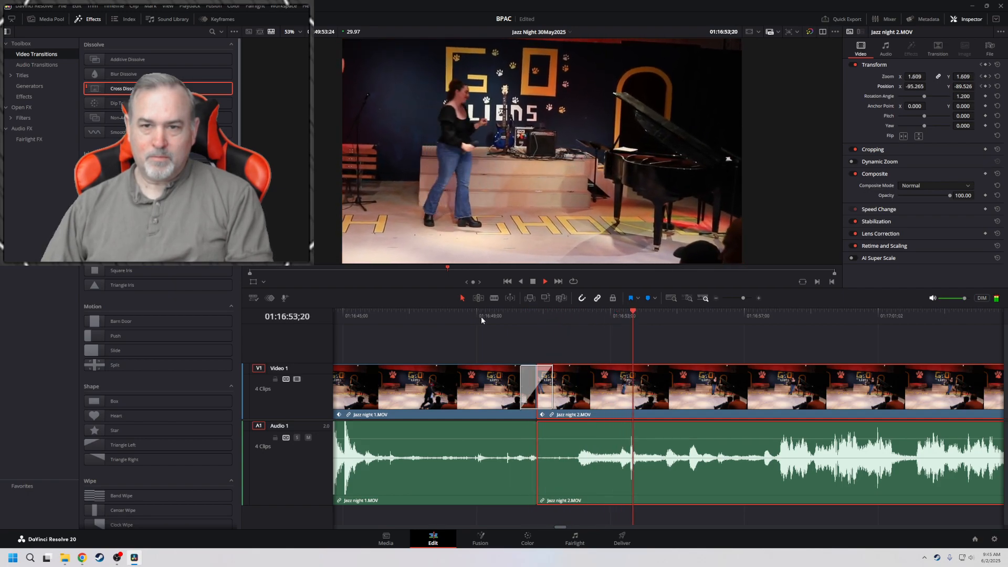
key("space")
Align the Cross Dissolve so that it starts at the cut into Jazz night 2.MOV and play through it from 01:16:46;24
left_click(541, 377)
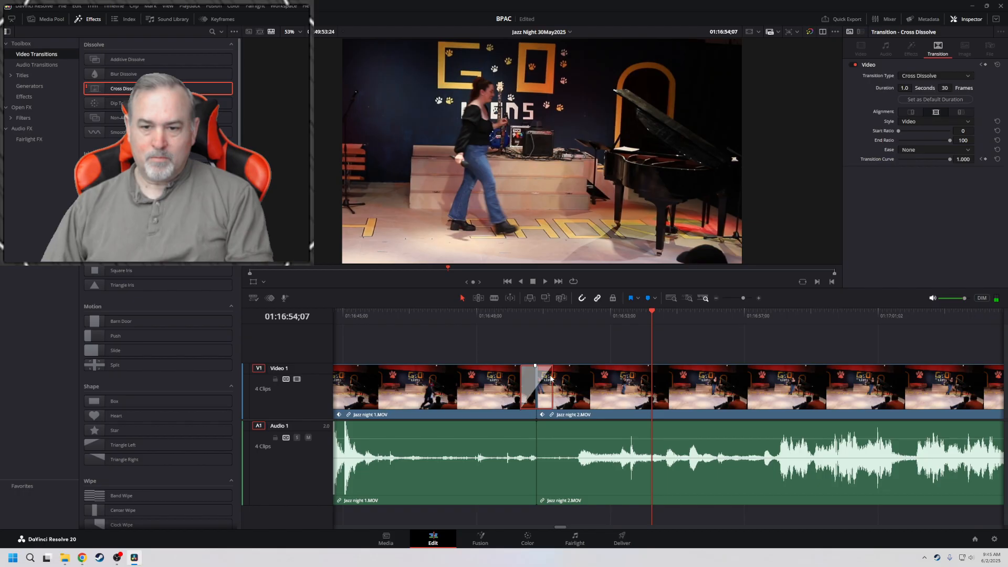
left_click_drag(533, 375, 532, 382)
left_click(552, 382)
left_click_drag(544, 382, 544, 382)
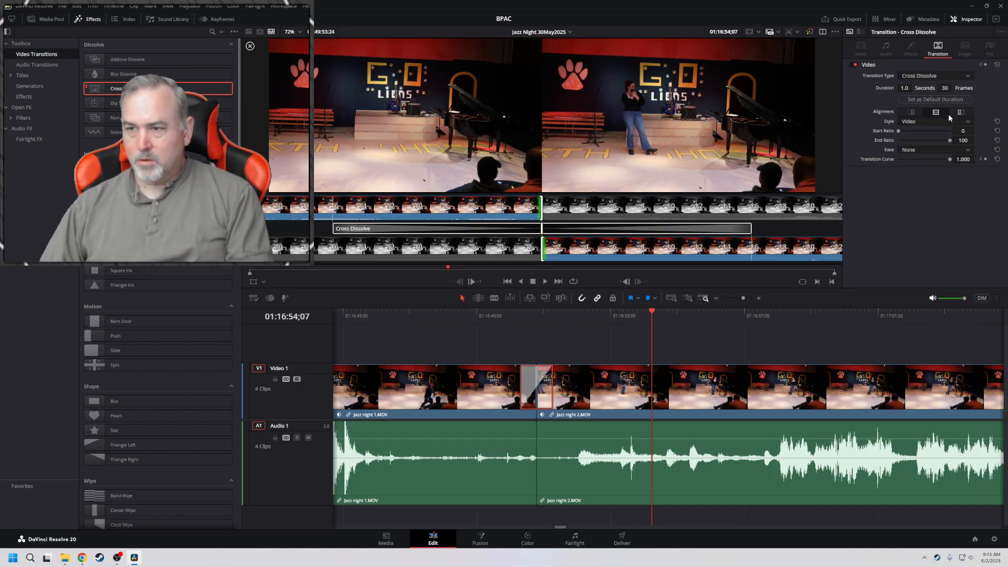
left_click(912, 112)
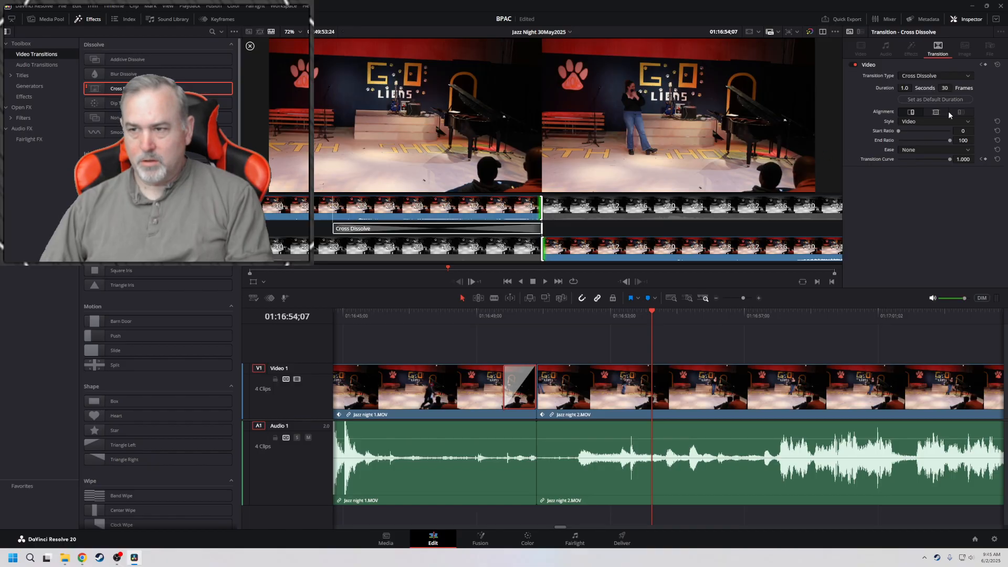
left_click(961, 112)
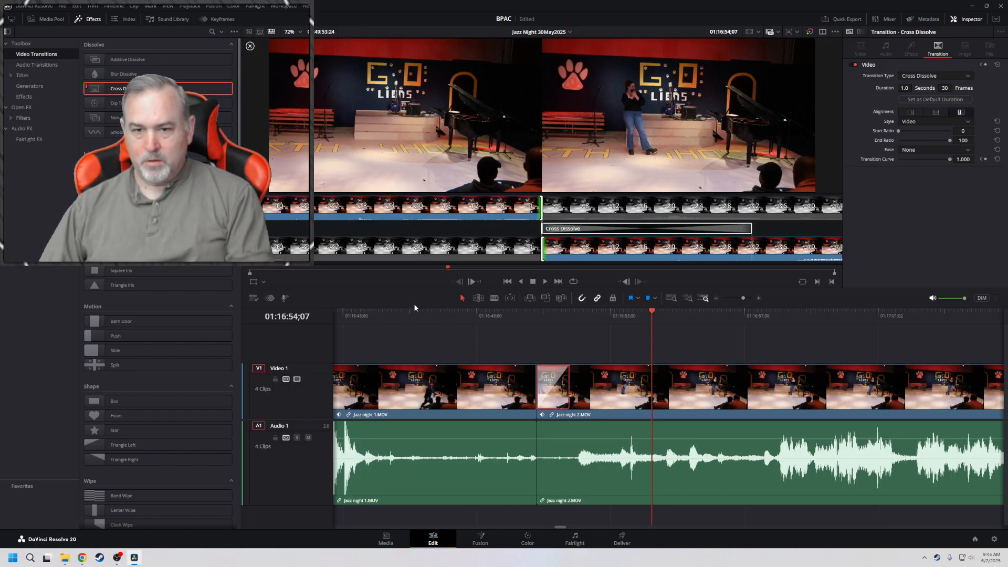
left_click(402, 314)
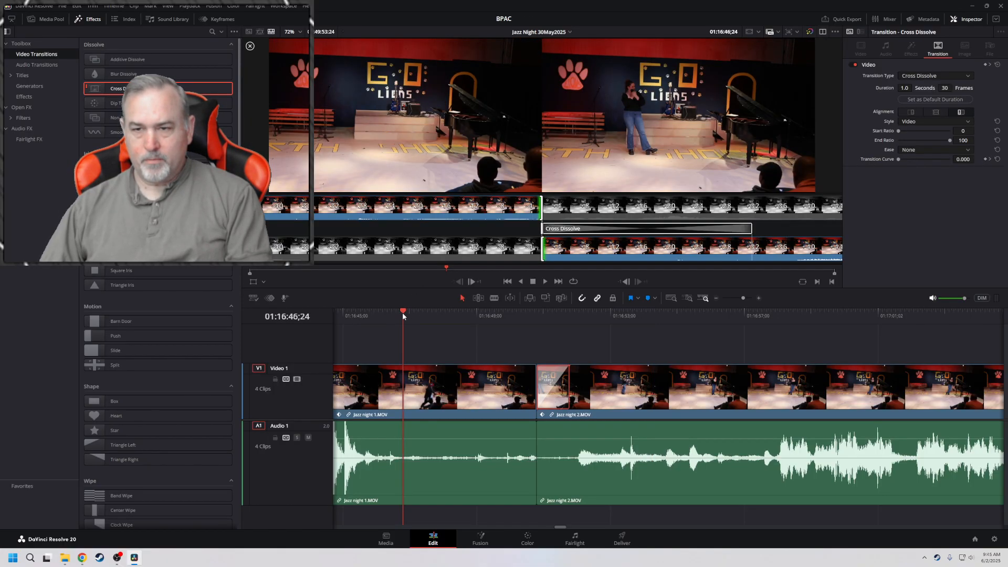
key("space")
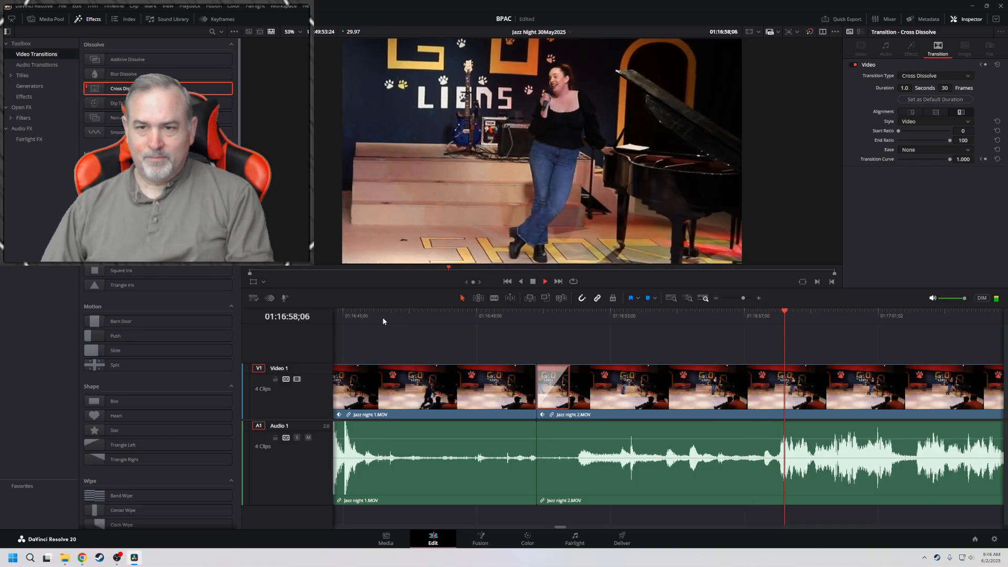
key("space")
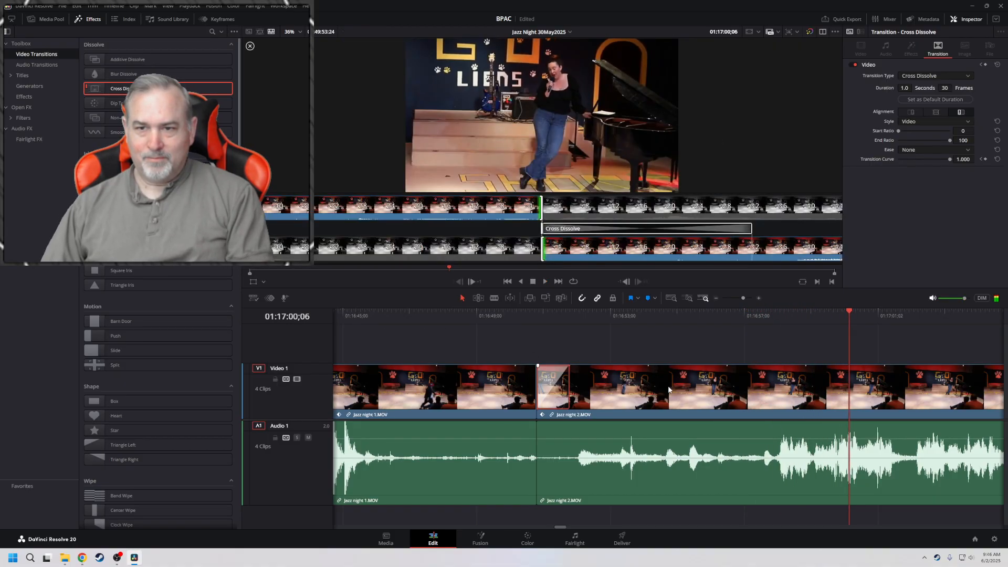
Keyframe the X position of Jazz night 2.MOV to -548 at 01:17:00;06 and play back the reframing
left_click(668, 389)
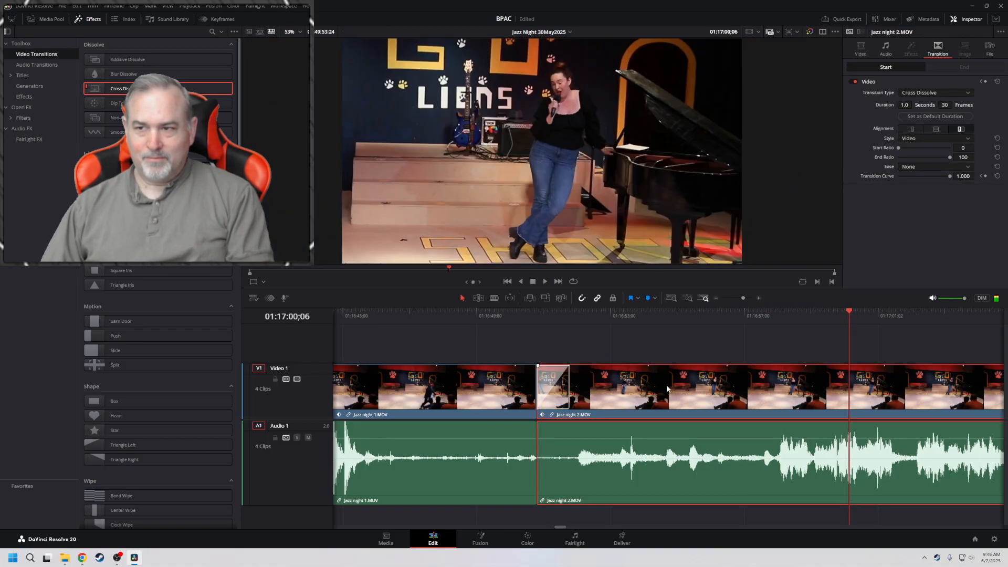
left_click(861, 50)
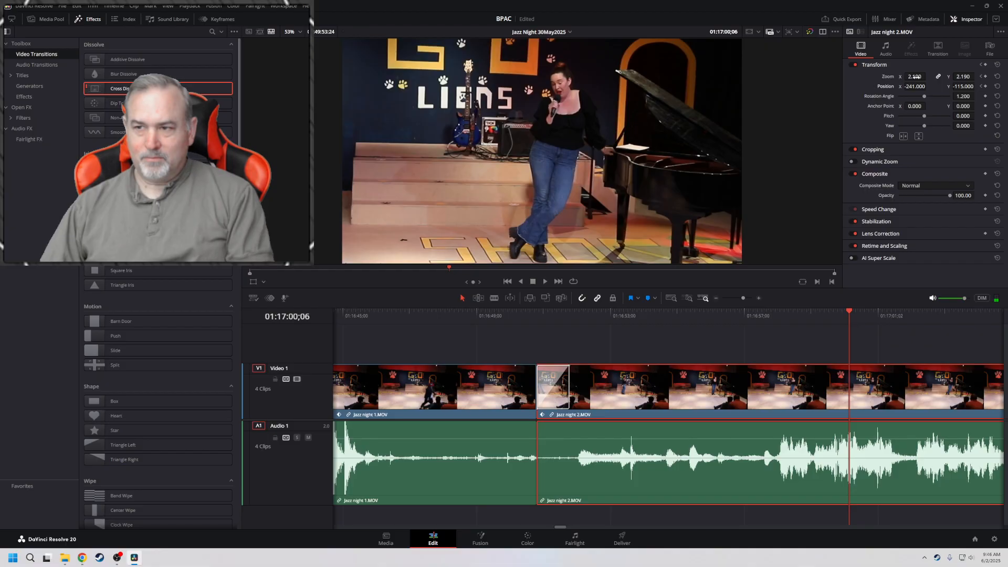
left_click_drag(915, 87, 759, 87)
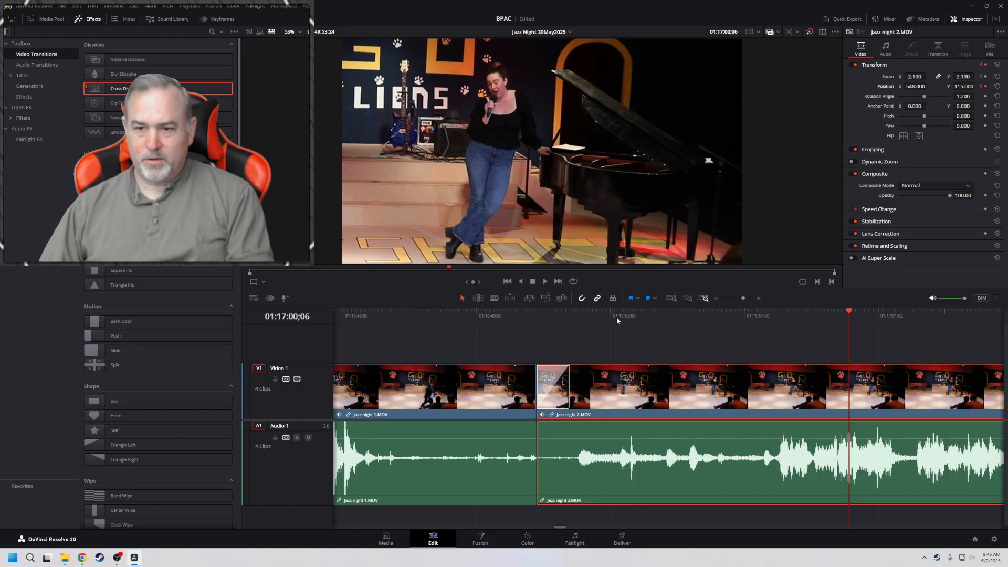
left_click(552, 315)
key("space")
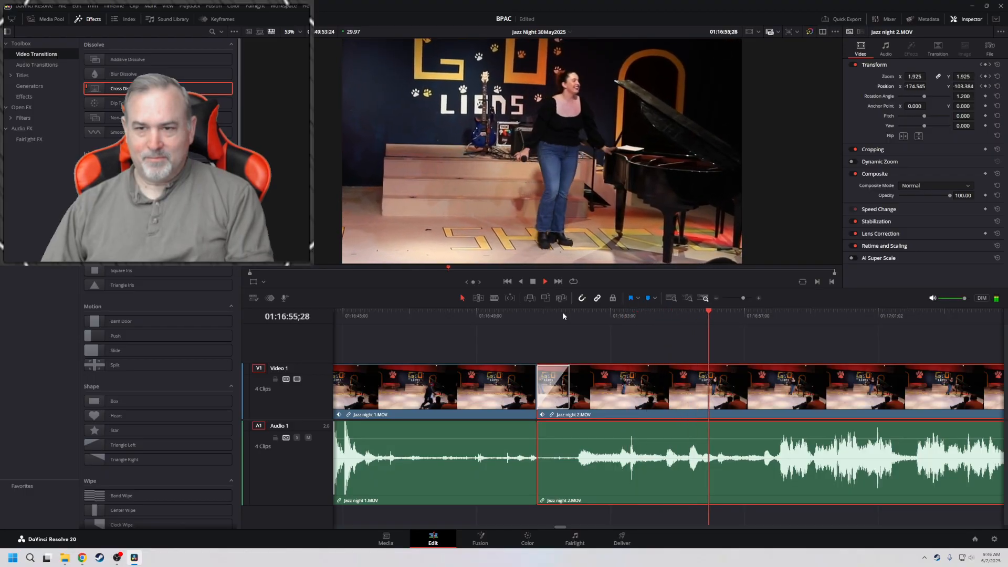
key("space")
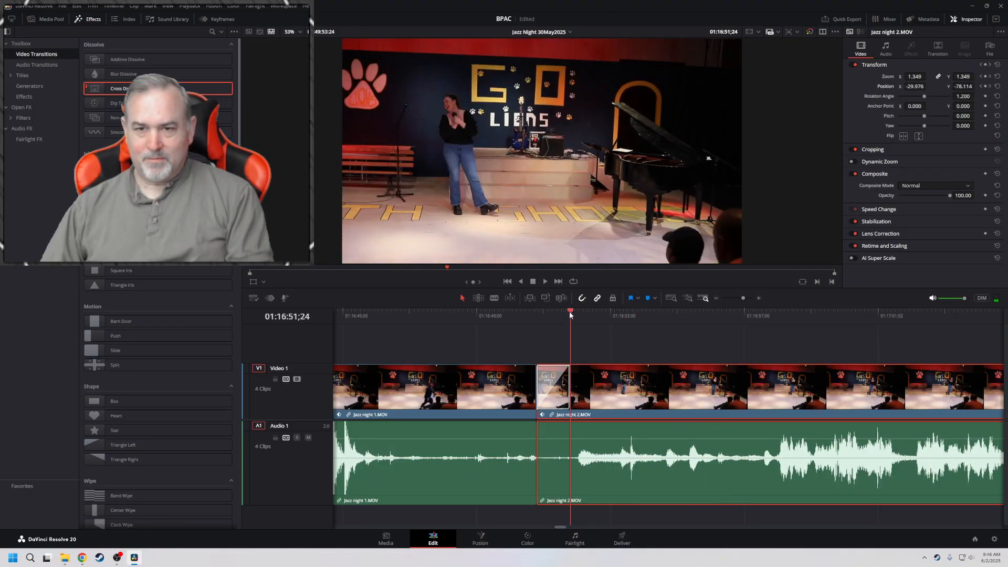
Try trimming the start of Jazz night 2.MOV to 01:16:52;23, undo the change and play across the restored Cross Dissolve
left_click_drag(571, 314, 603, 314)
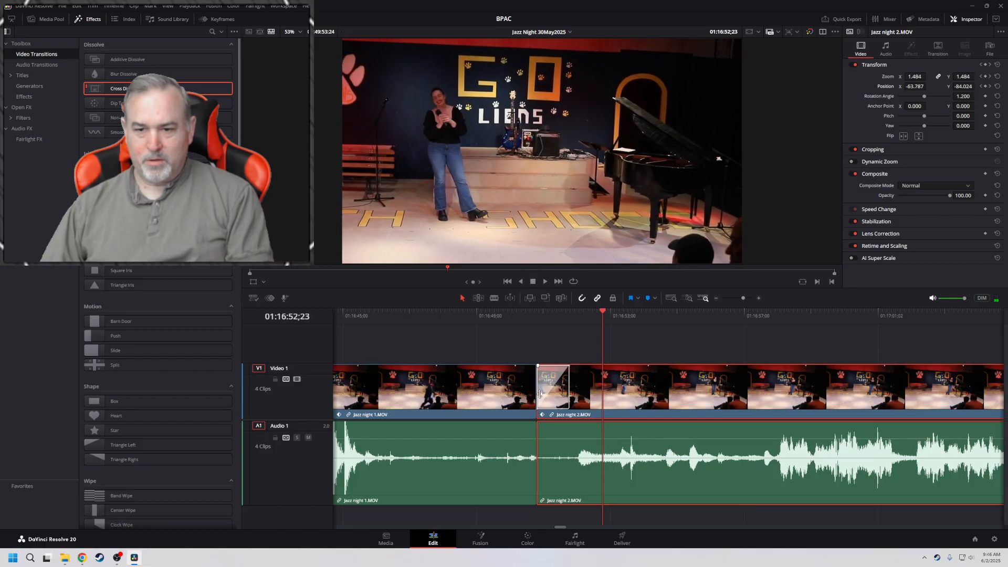
mouse_move(541, 394)
left_mouse_down()
mouse_move(651, 389)
mouse_move(537, 390)
left_mouse_up()
left_click(499, 316)
key("space")
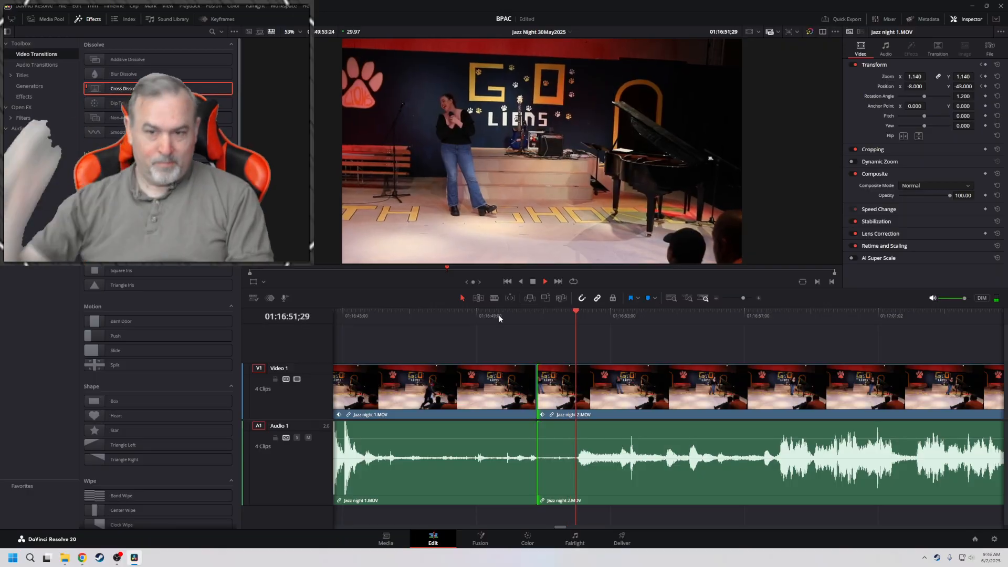
key("space")
key("ctrl+t")
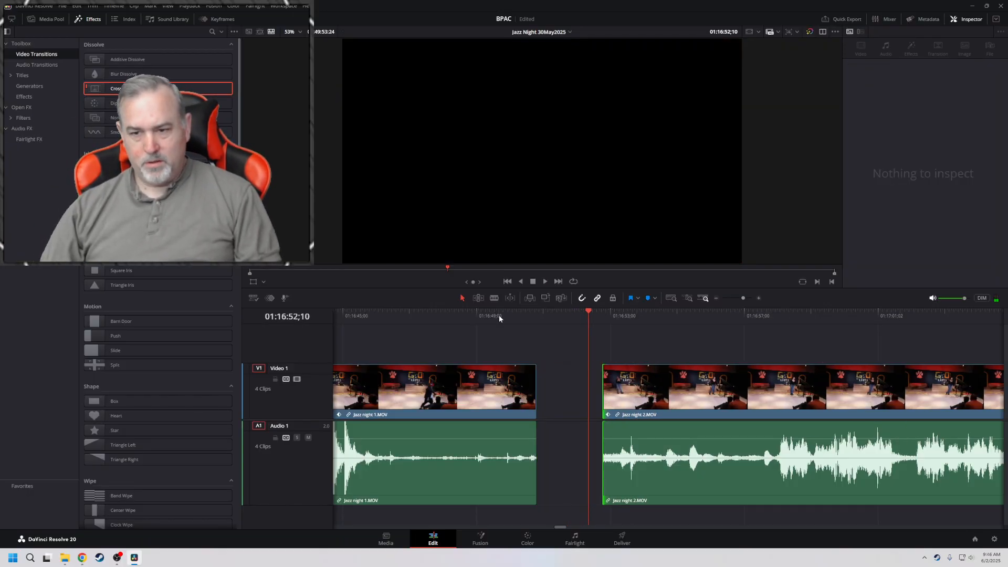
left_click(499, 316)
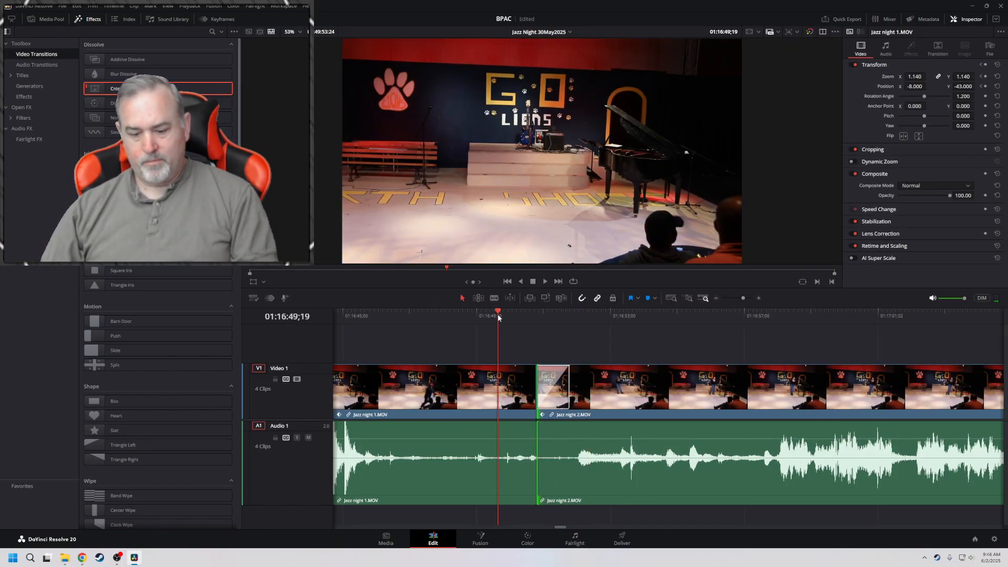
key("space")
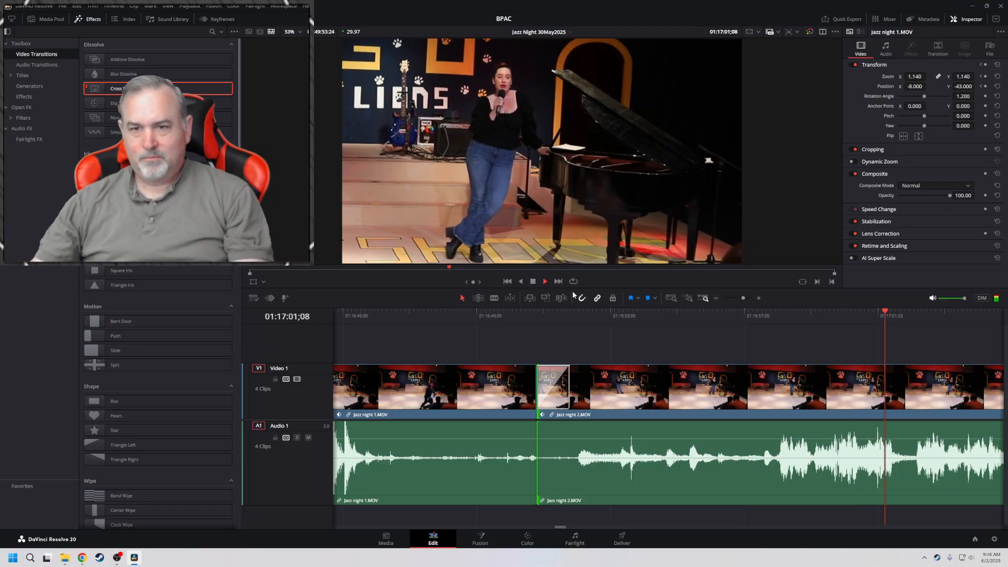
Return to the opening keyframe of Jazz night 2.MOV at 01:16:50;24 and play back the reframing with the clip selected
key("space")
left_click(981, 77)
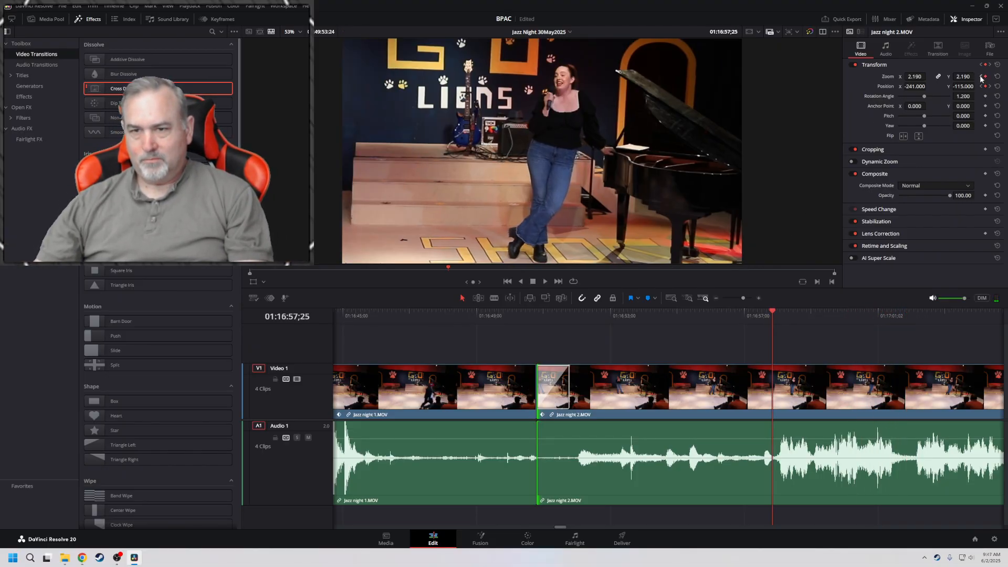
left_click(981, 78)
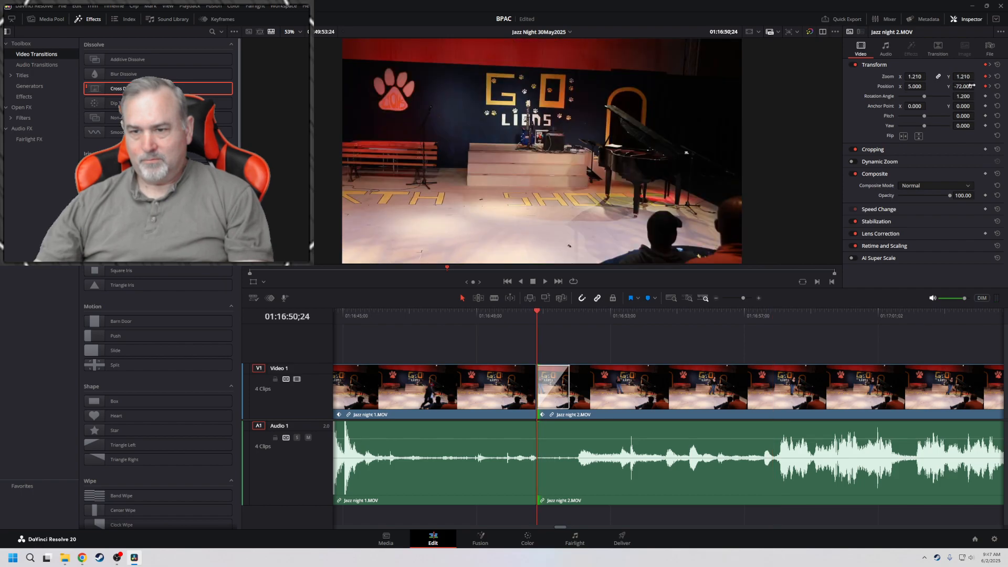
left_click(791, 390)
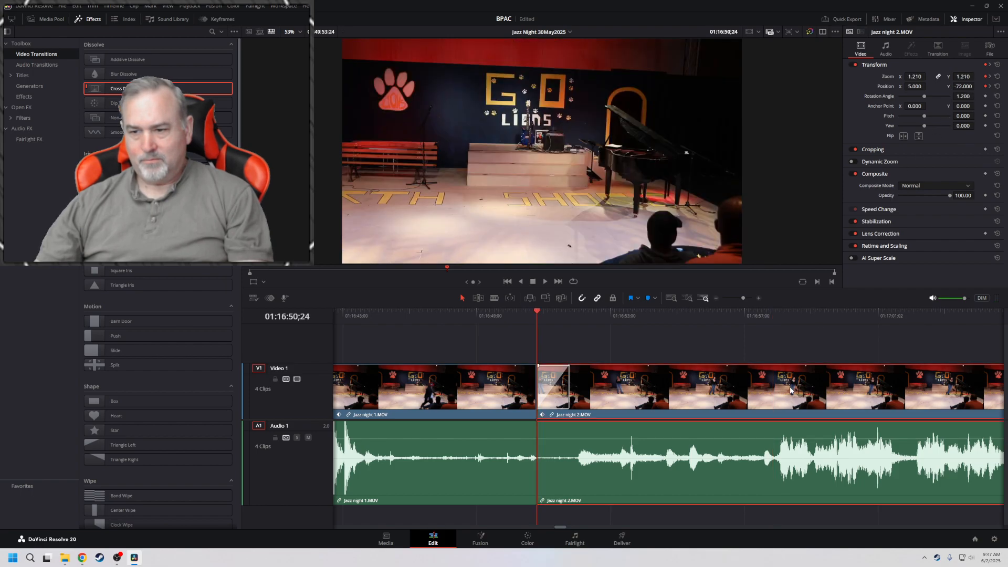
key("space")
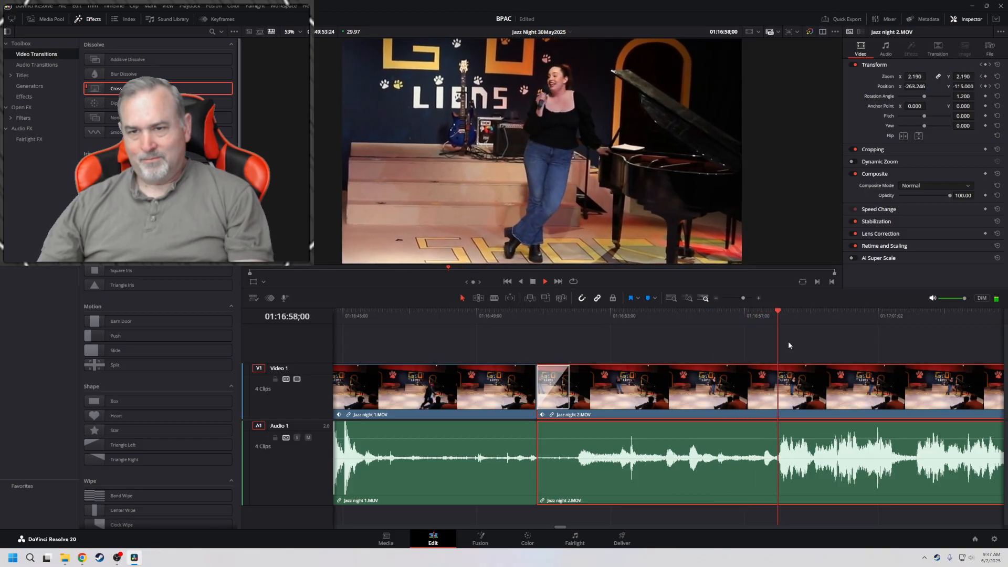
Delete the position keyframe of Jazz night 2.MOV at 01:16:57;25 and play the move from 01:16:50;24
left_click(981, 87)
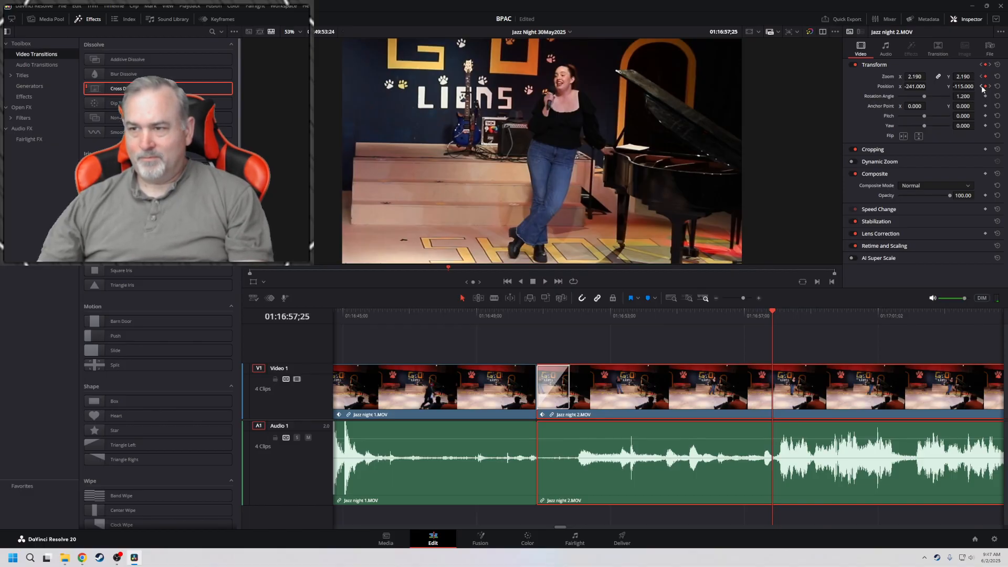
left_click(986, 87)
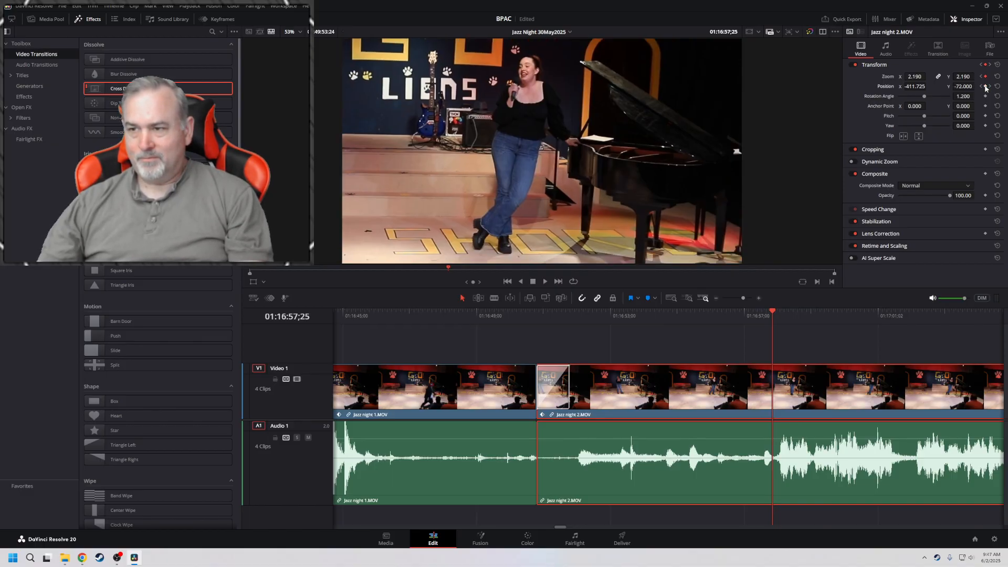
left_click(981, 87)
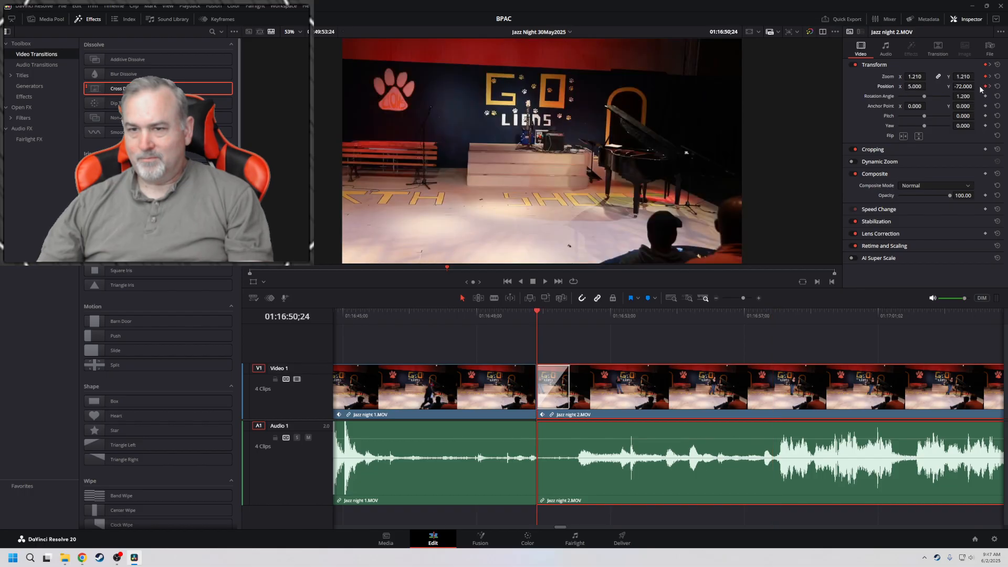
key("space")
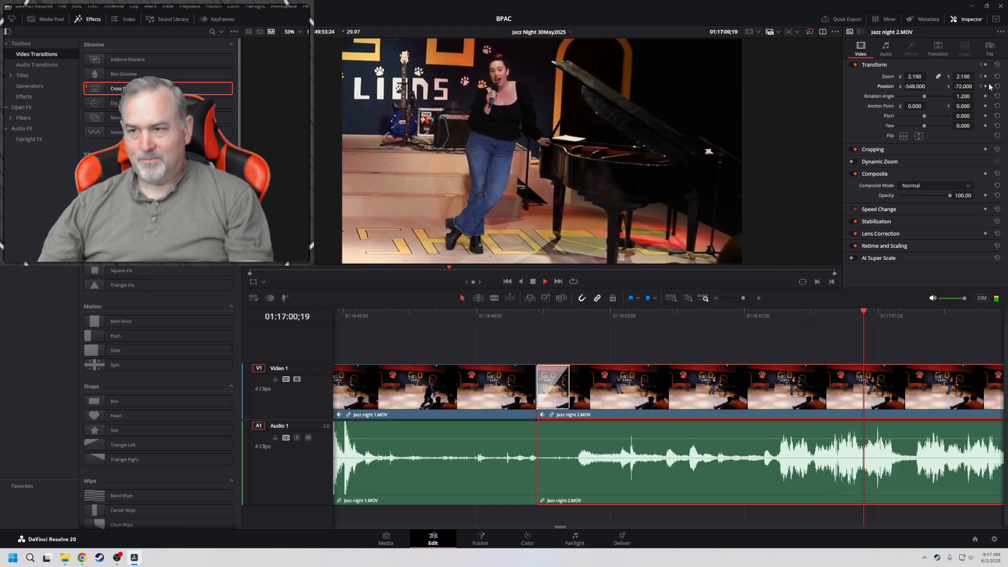
key("space")
Check the position keyframes of Jazz night 2.MOV at 01:16:50;24 and 01:17:00;06 and play the start of the move
left_click(984, 86)
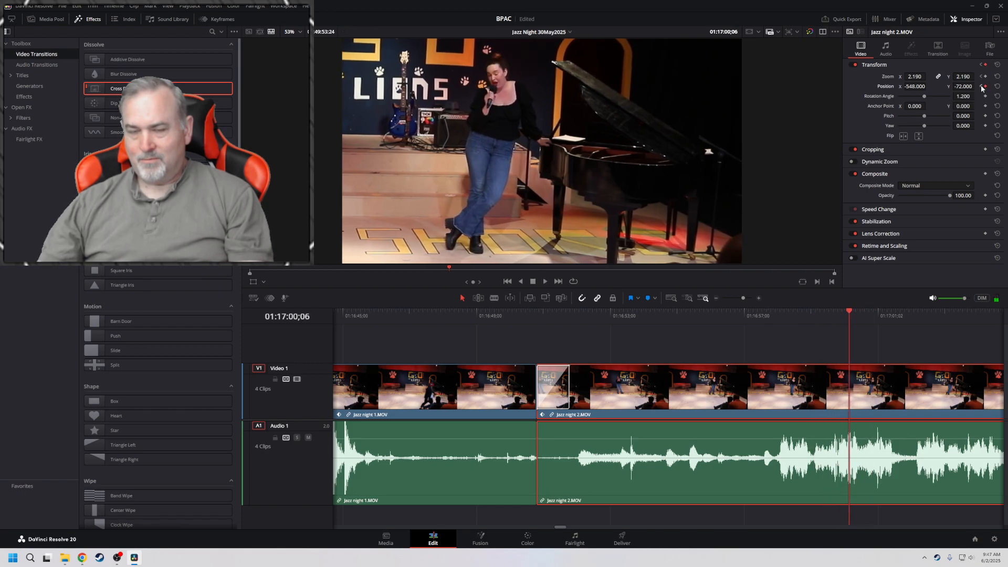
left_click(982, 87)
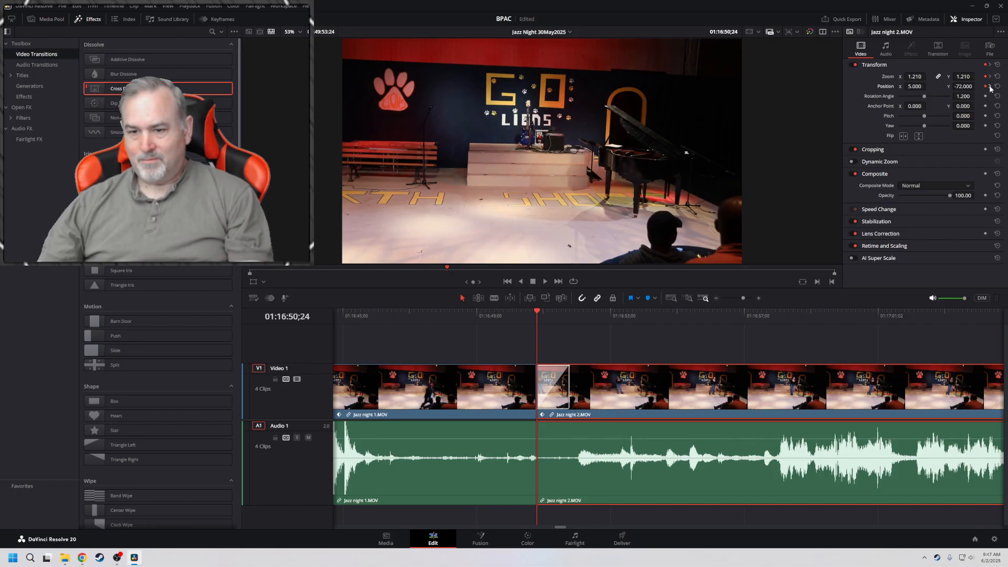
left_click(990, 86)
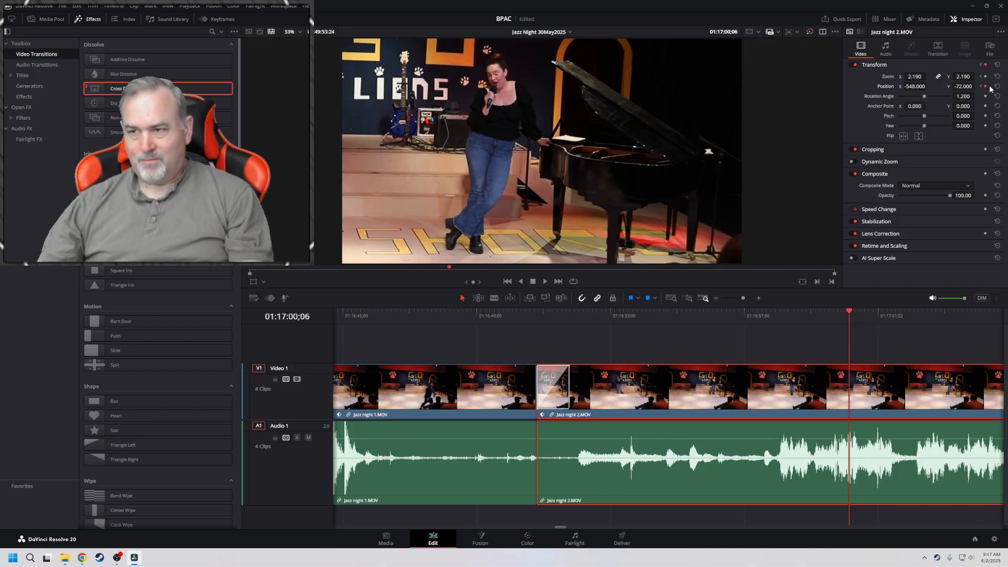
left_click(982, 87)
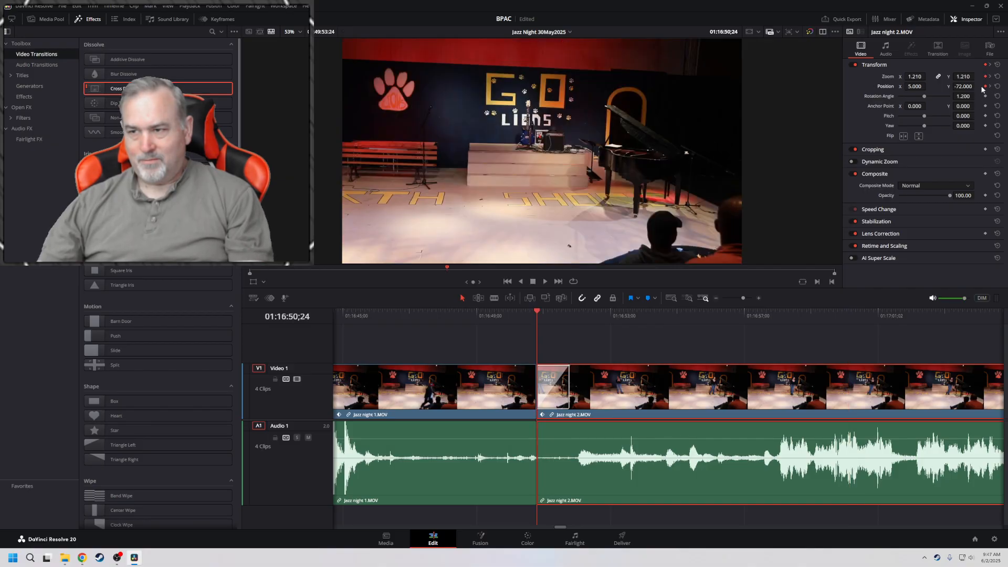
key("space")
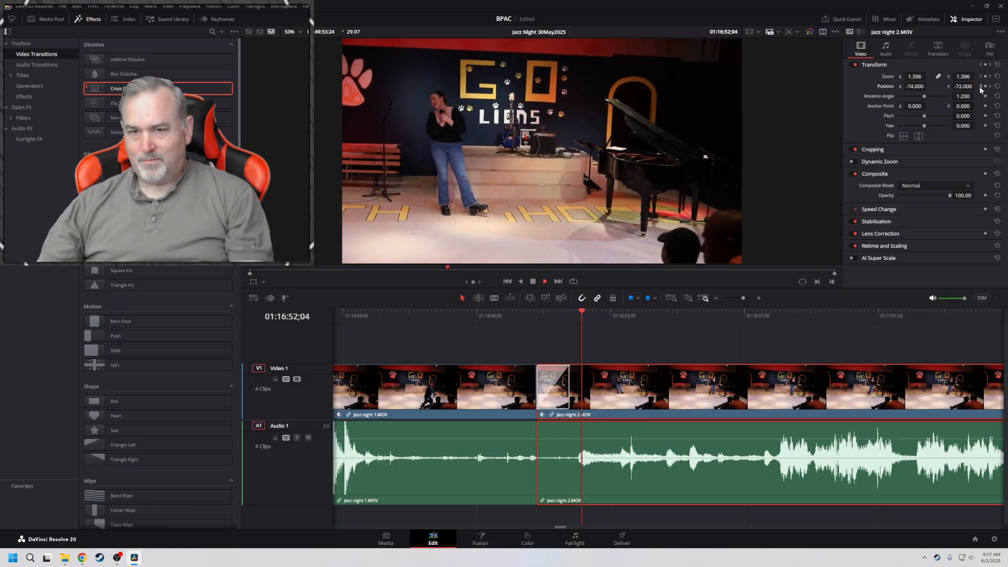
key("space")
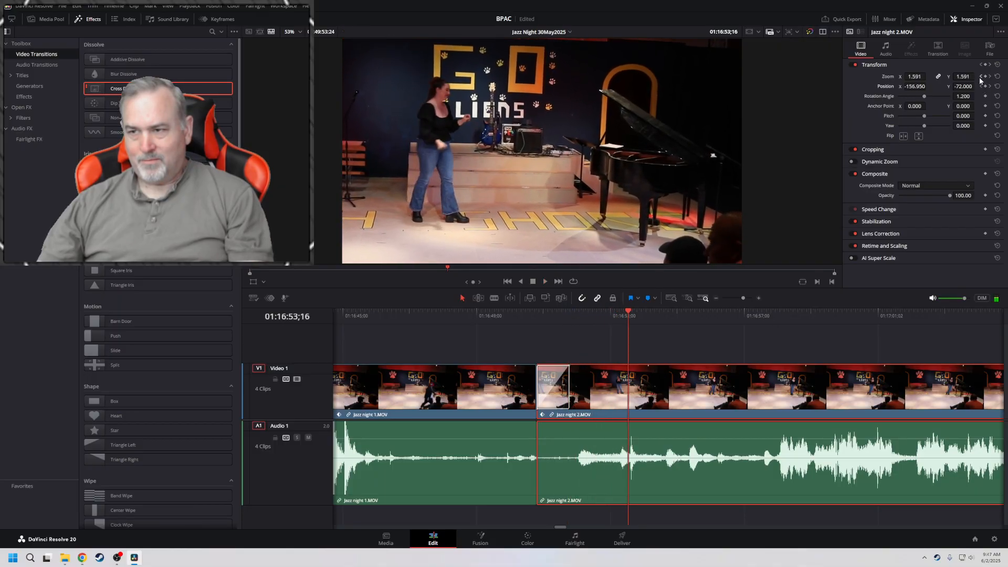
Delete the position keyframe of Jazz night 2.MOV at 01:17:00;06 and return to the opening keyframe
left_click(981, 77)
left_click(990, 77)
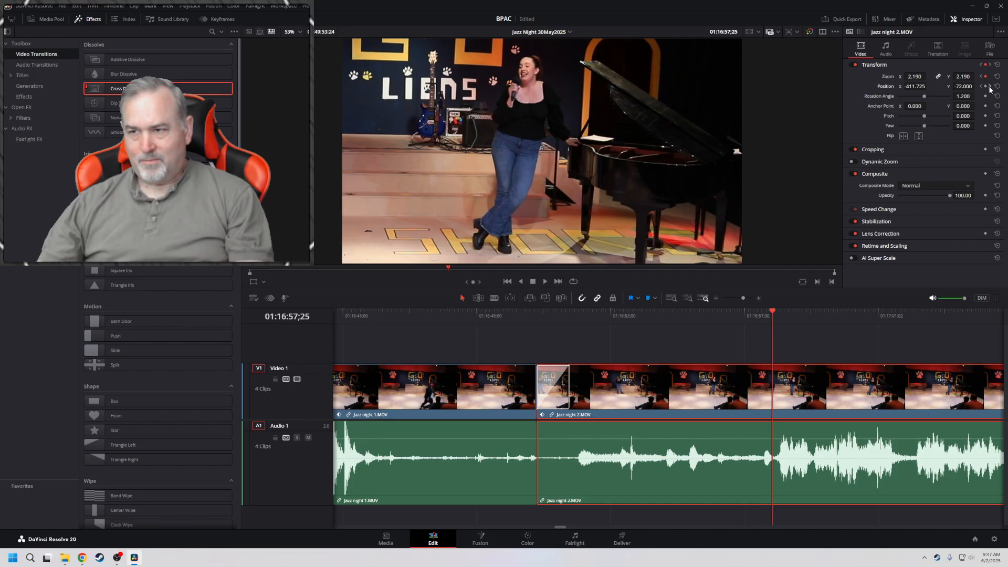
left_click(990, 86)
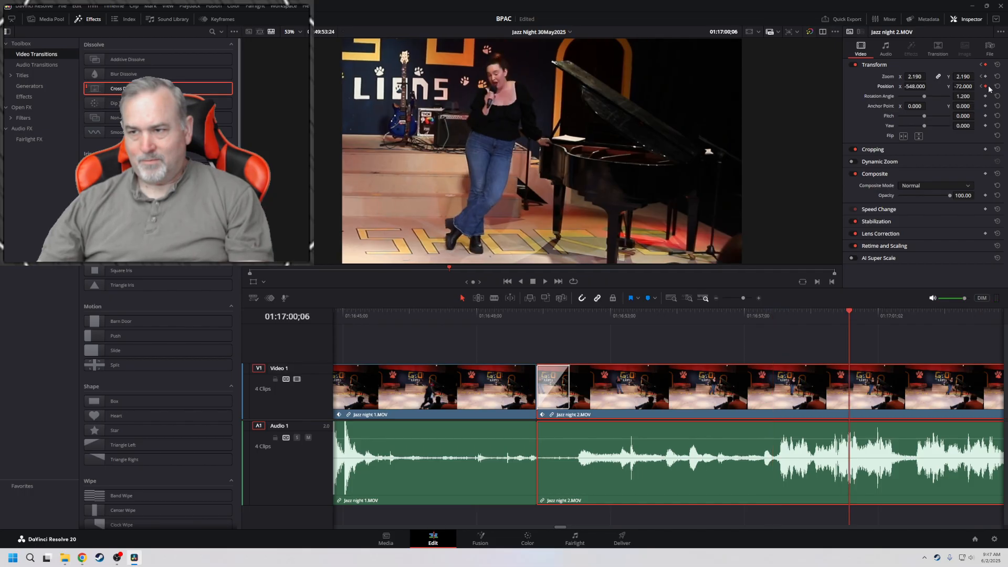
left_click(985, 86)
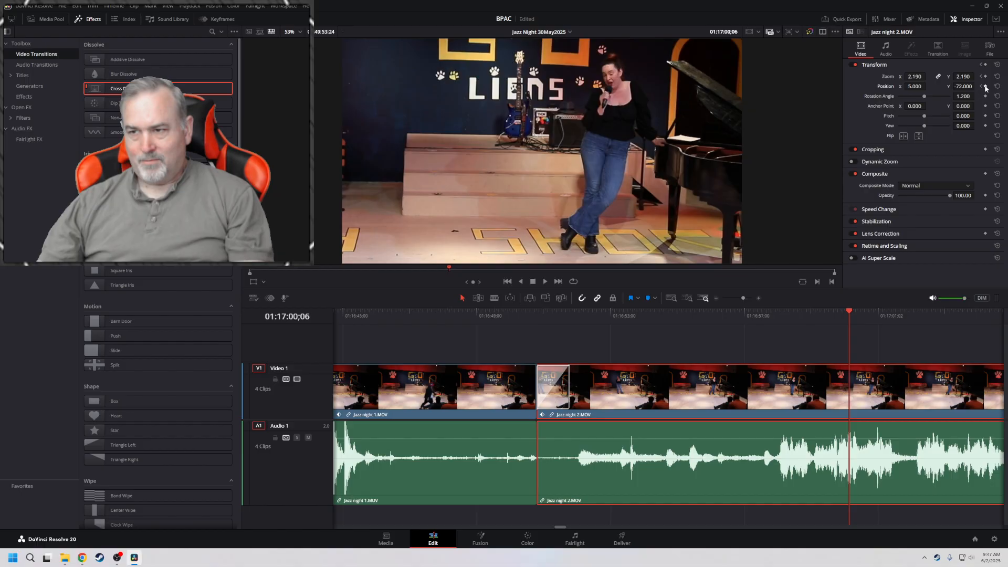
left_click(982, 87)
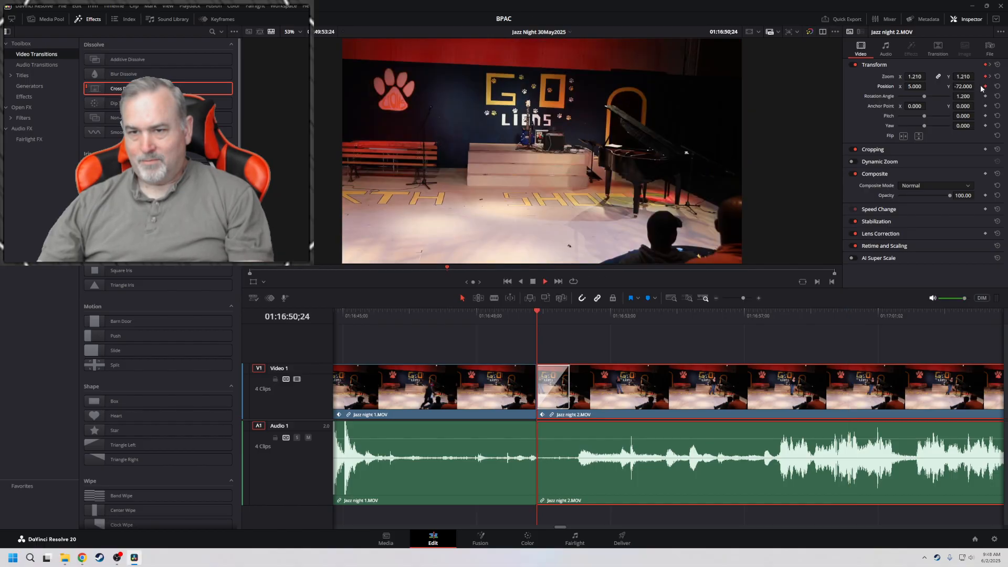
Set the 01:16:57;25 keyframe of Jazz night 2.MOV to zoom 2.150 and position -511, -117, and play from the opening keyframe
left_click(990, 77)
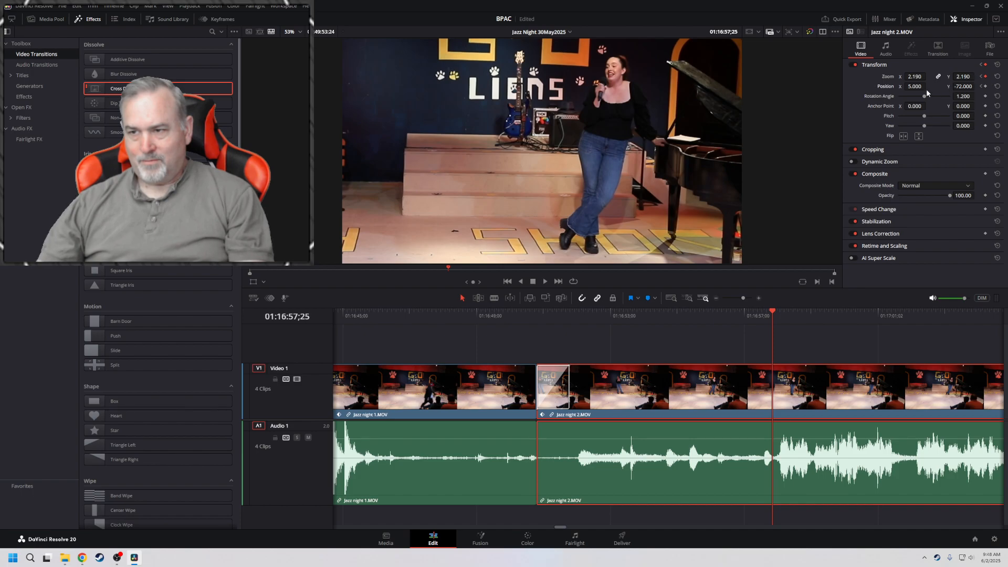
left_click_drag(915, 86, 644, 87)
left_click_drag(967, 77, 941, 87)
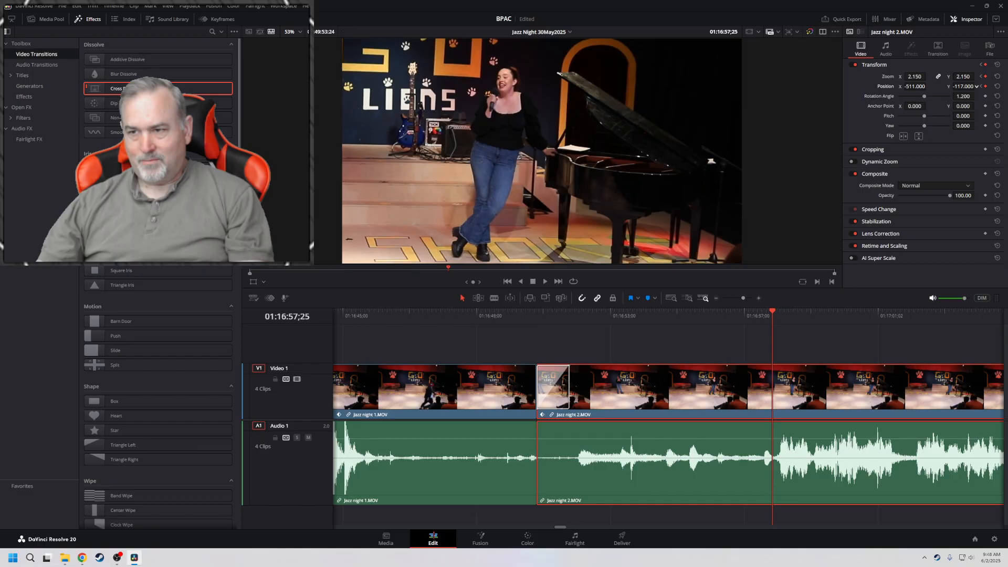
left_click(980, 77)
key("space")
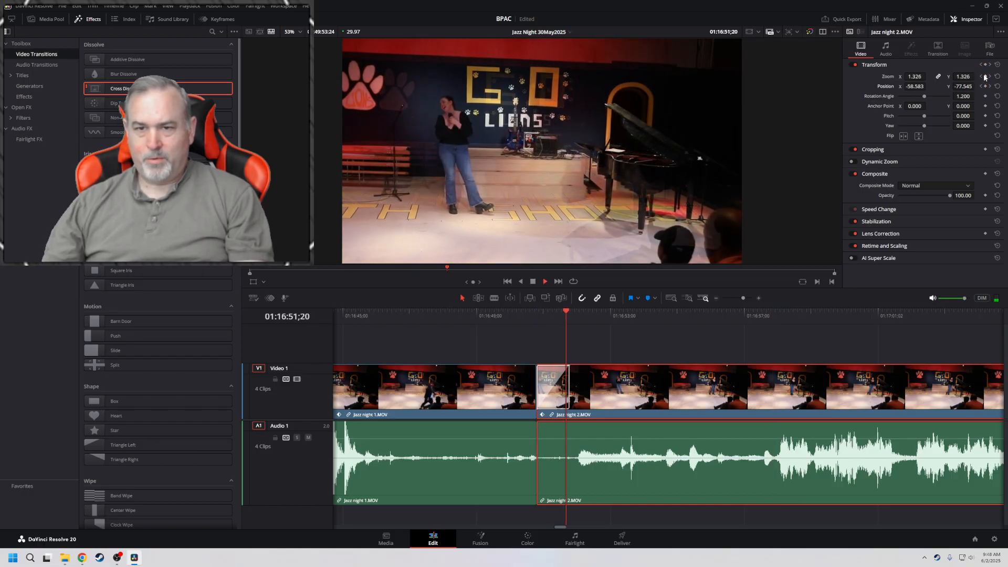
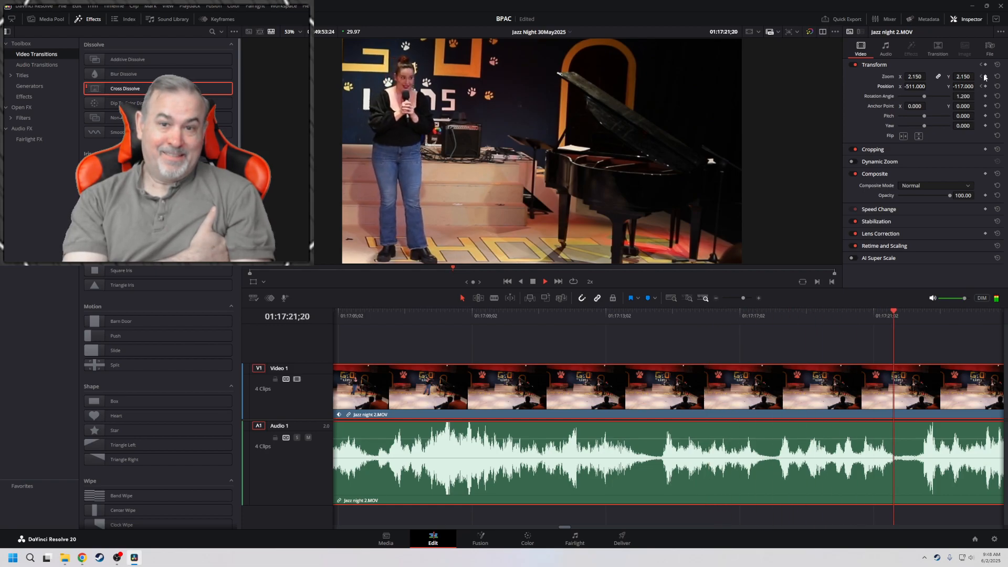
Set the position X of Jazz night 2.MOV to -190 at 01:17:22;16 and play the move from the previous keyframe
key("space")
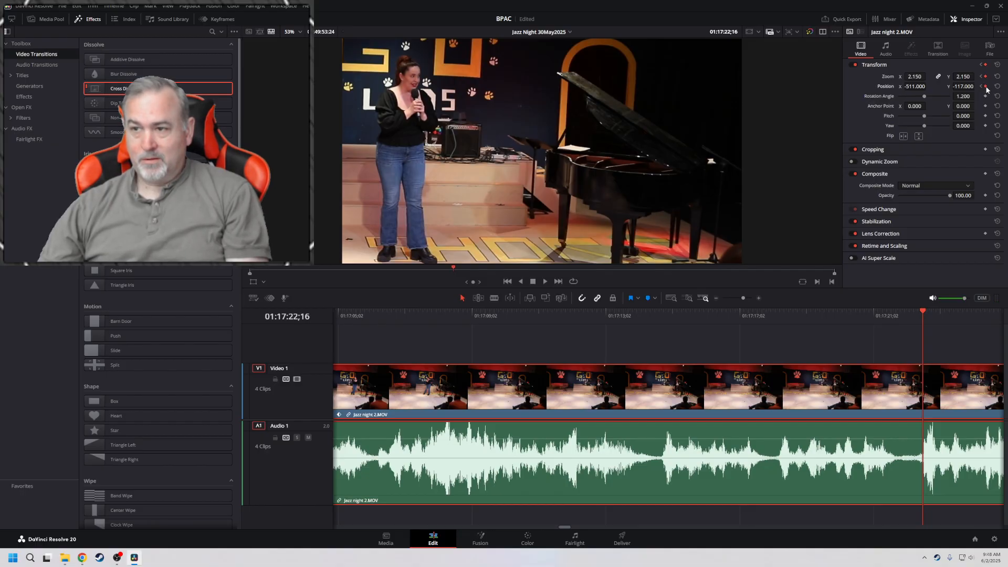
left_click_drag(916, 86, 929, 86)
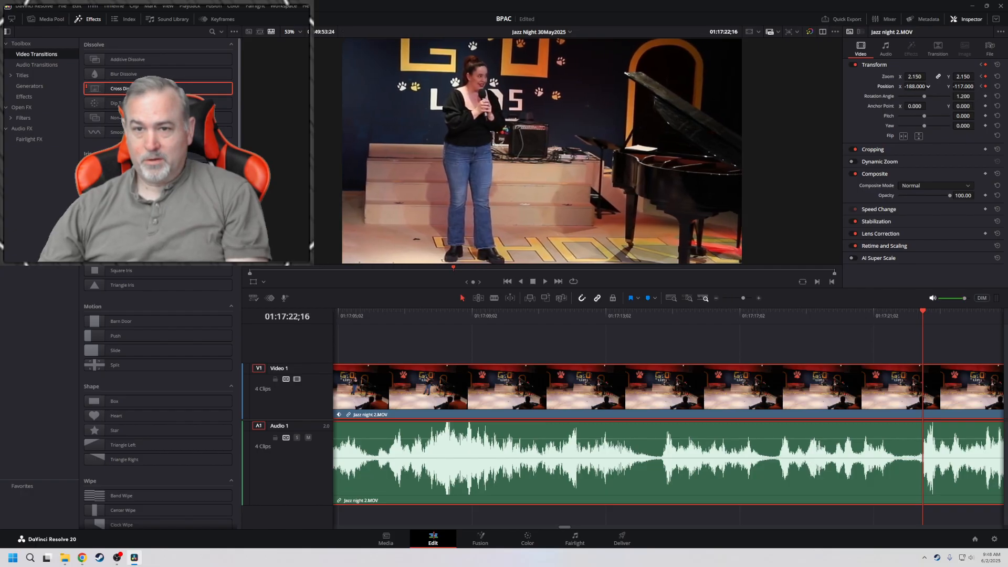
left_click(981, 87)
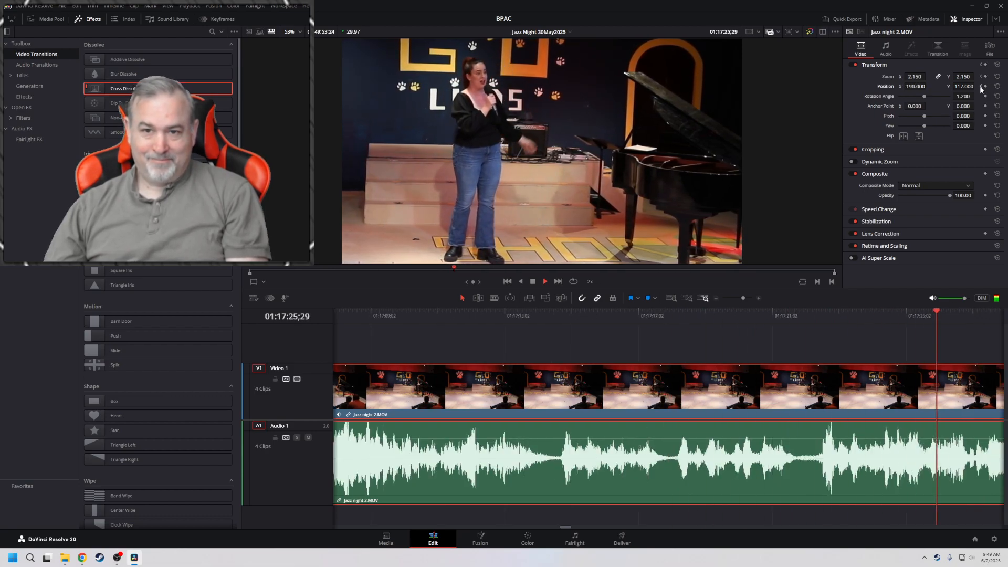
Go to 01:17:36;14, where the singer nears the frame edge, and set the position X of Jazz night 2.MOV to -18 with a keyframe
key("l")
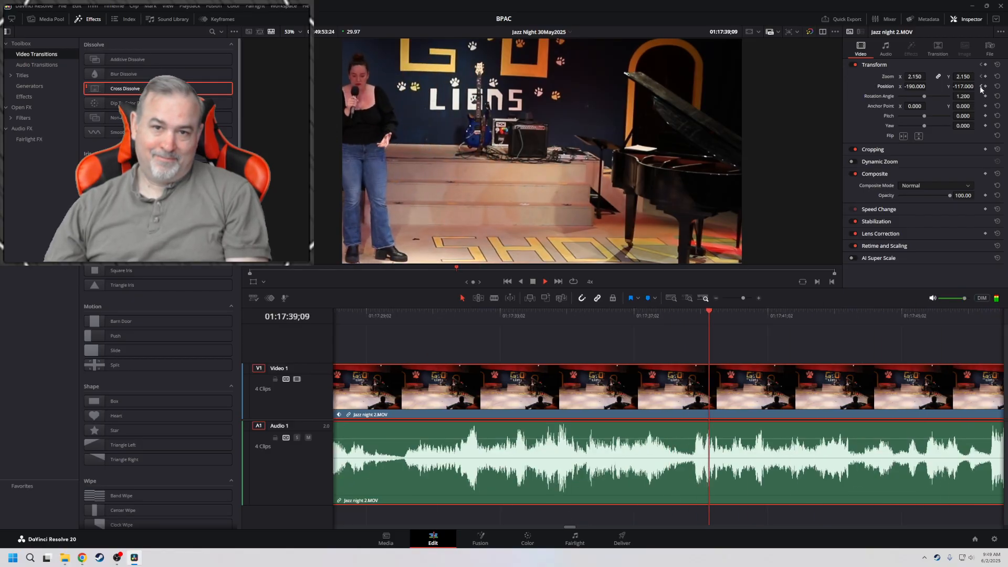
key("j")
key("j")
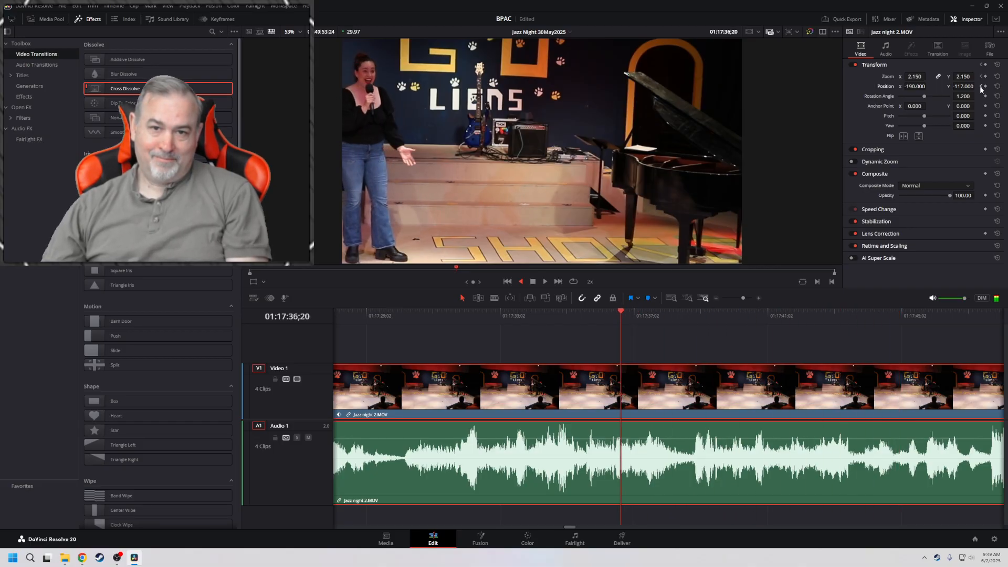
key("k")
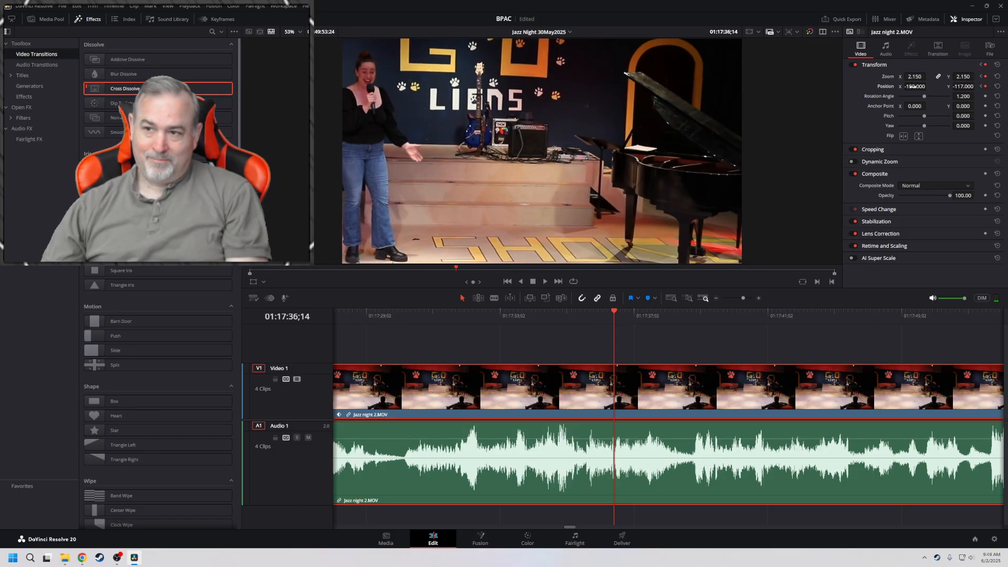
left_click_drag(913, 87, 917, 87)
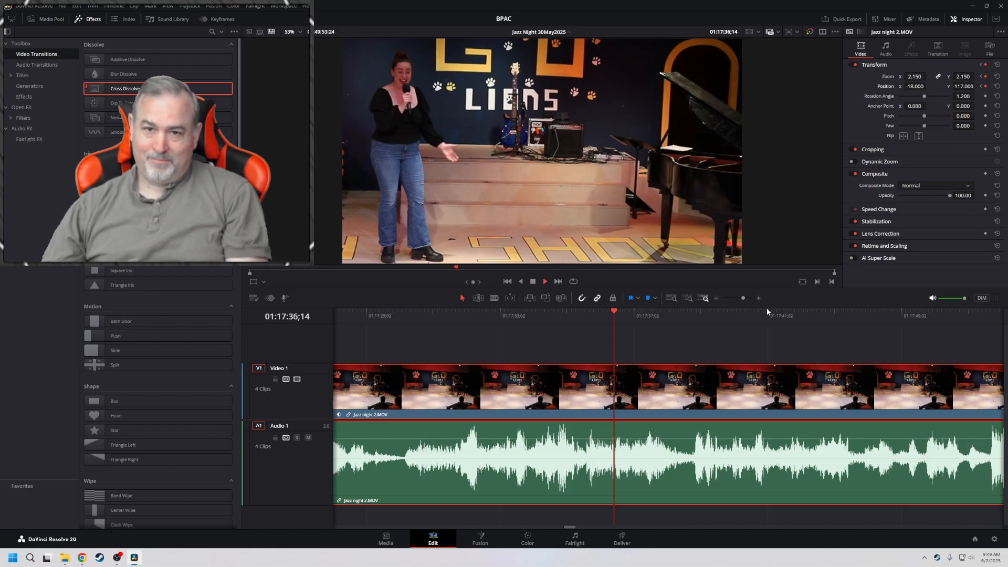
Find the point at 01:18:58;03 where the singer walks across the stage and add zoom and position keyframes to Jazz night 2.MOV
key("l")
key("l")
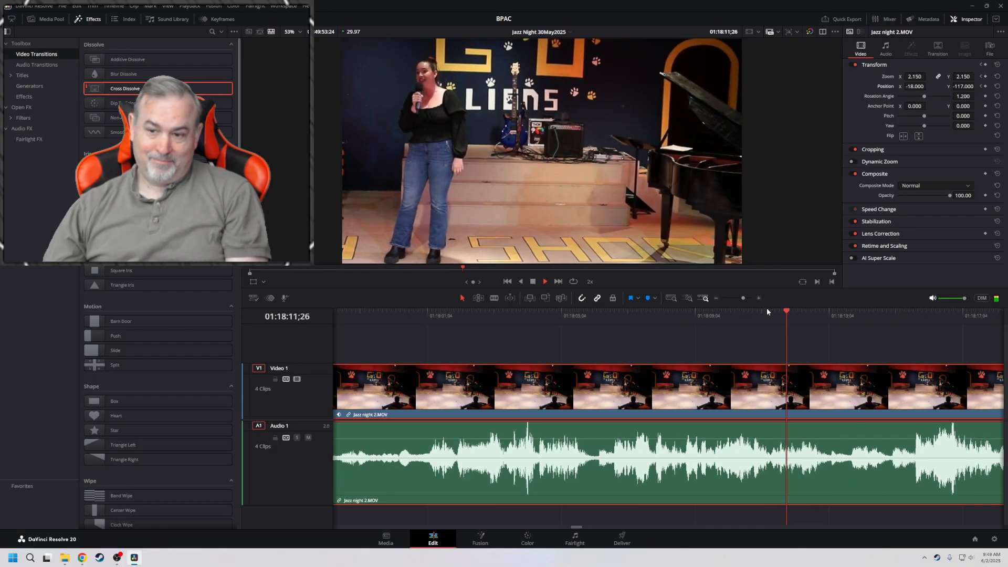
key("l")
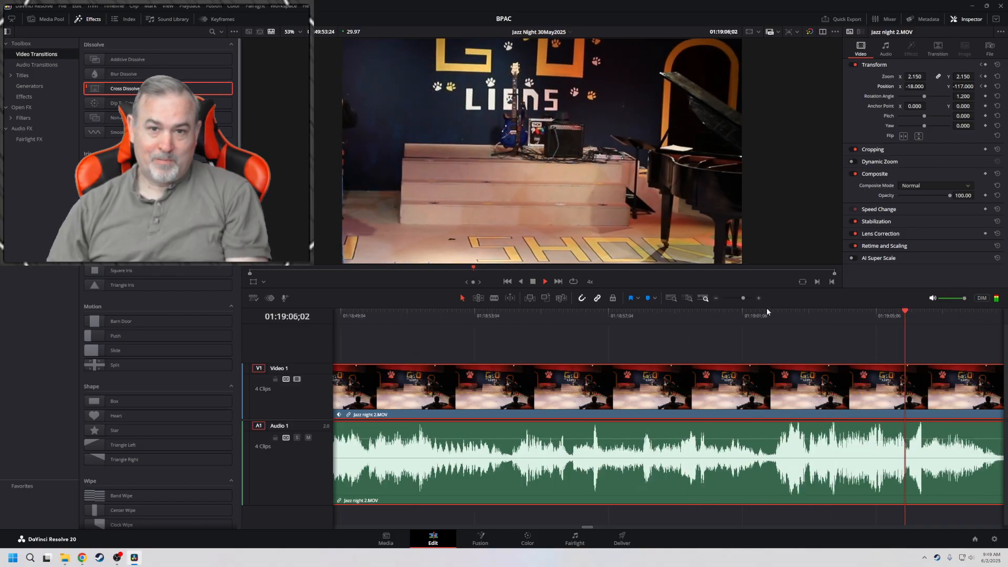
key("j")
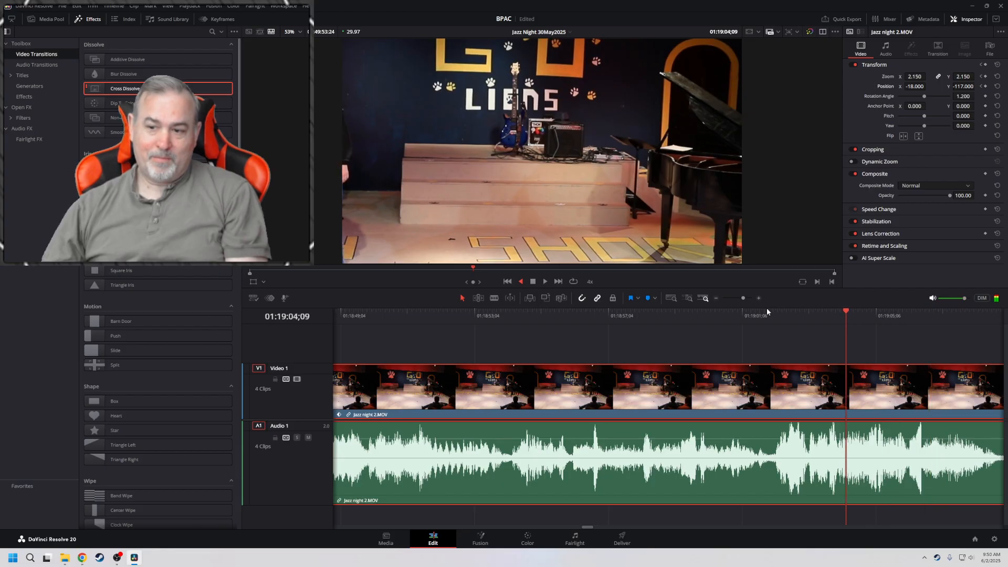
key("k")
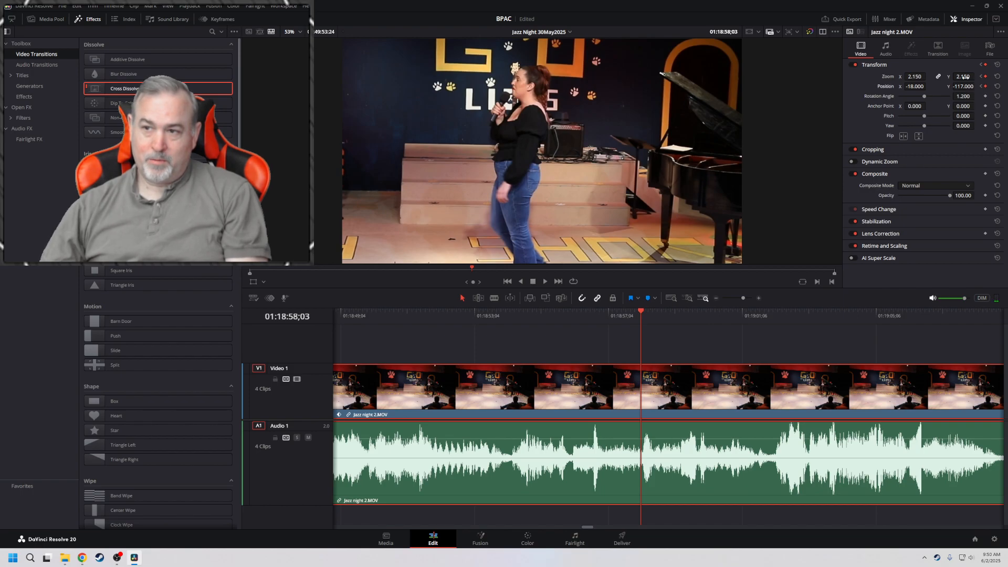
Set the zoom of Jazz night 2.MOV to 1.570 at 01:19:02;02 and play the zoom-out from the previous keyframe
key("l")
key("l")
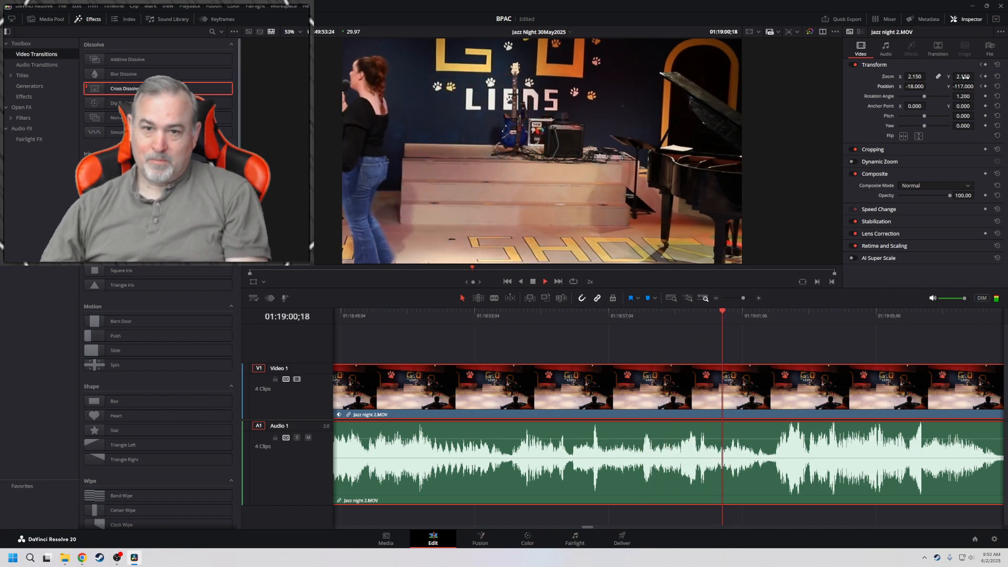
key("k")
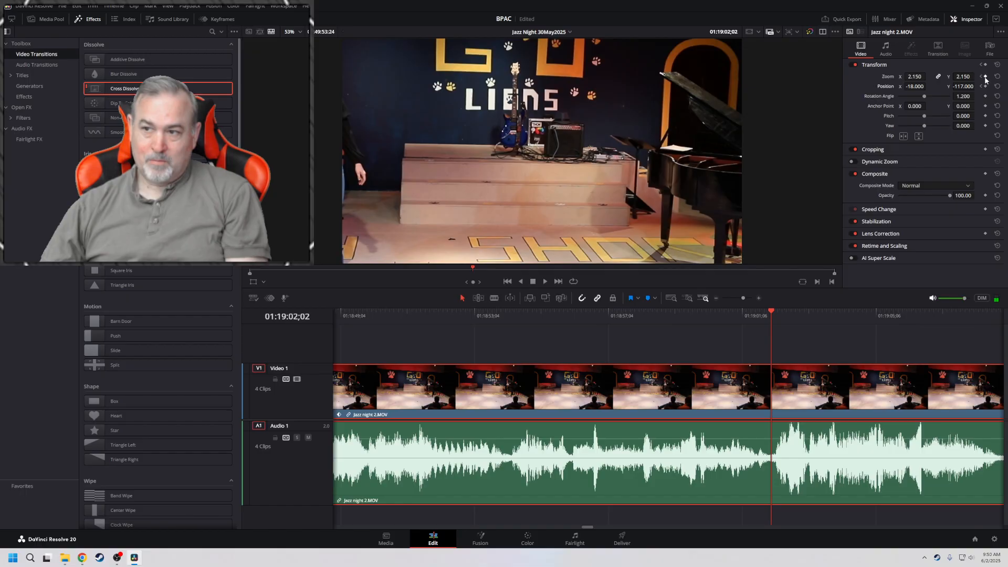
left_click_drag(967, 77, 935, 77)
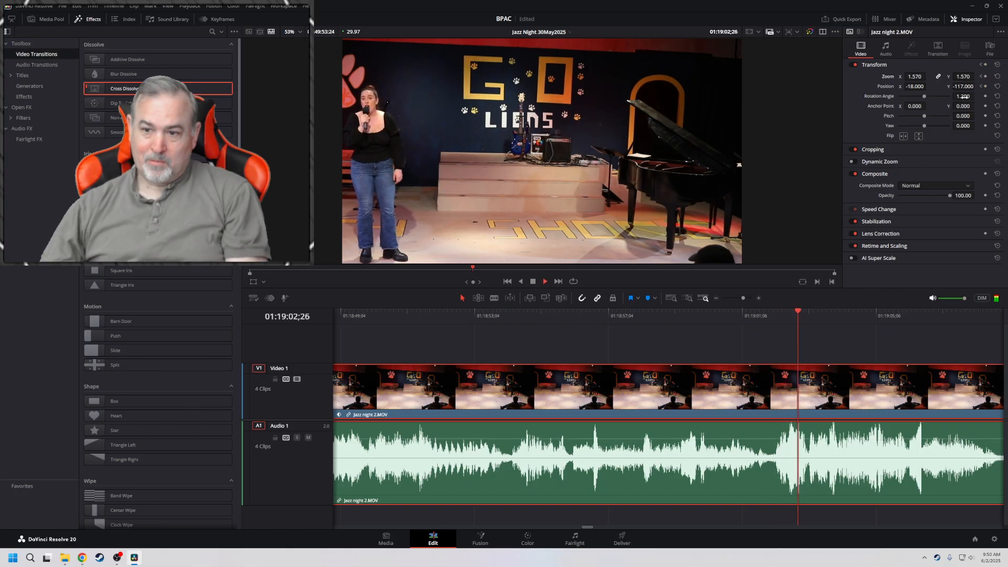
left_click(982, 78)
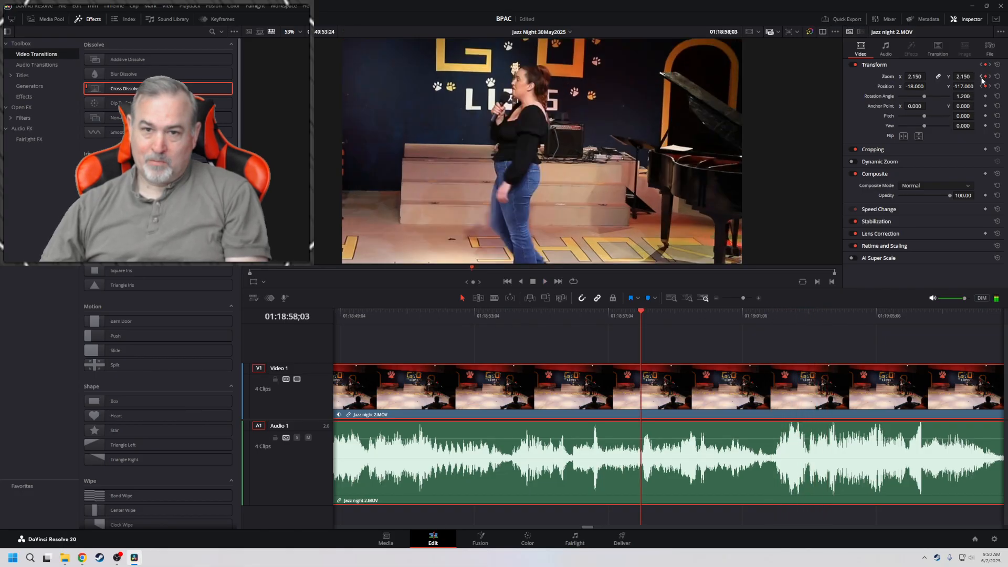
key("space")
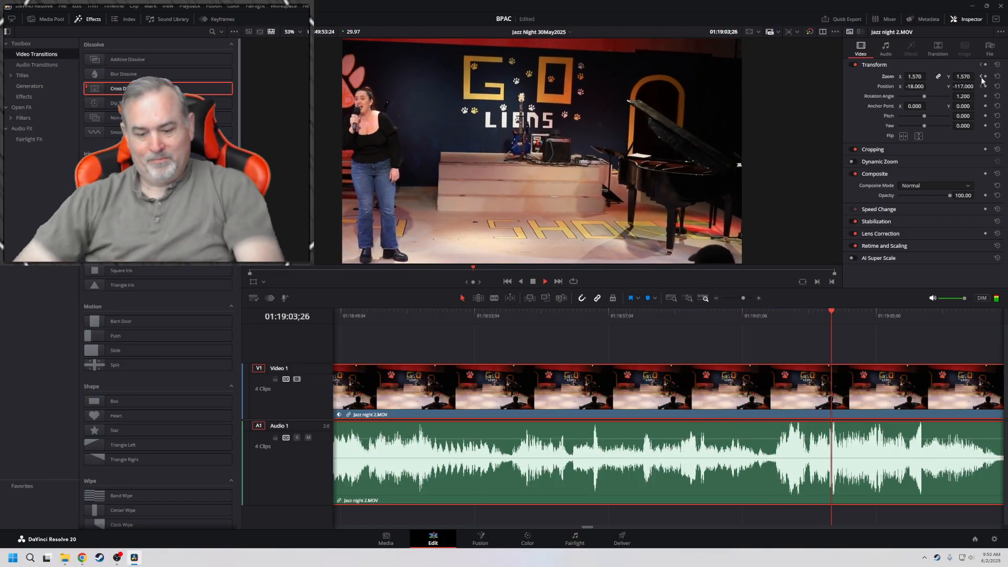
Play on through the song, go back to 01:19:32;15 and split Jazz night 2.MOV there
key("l")
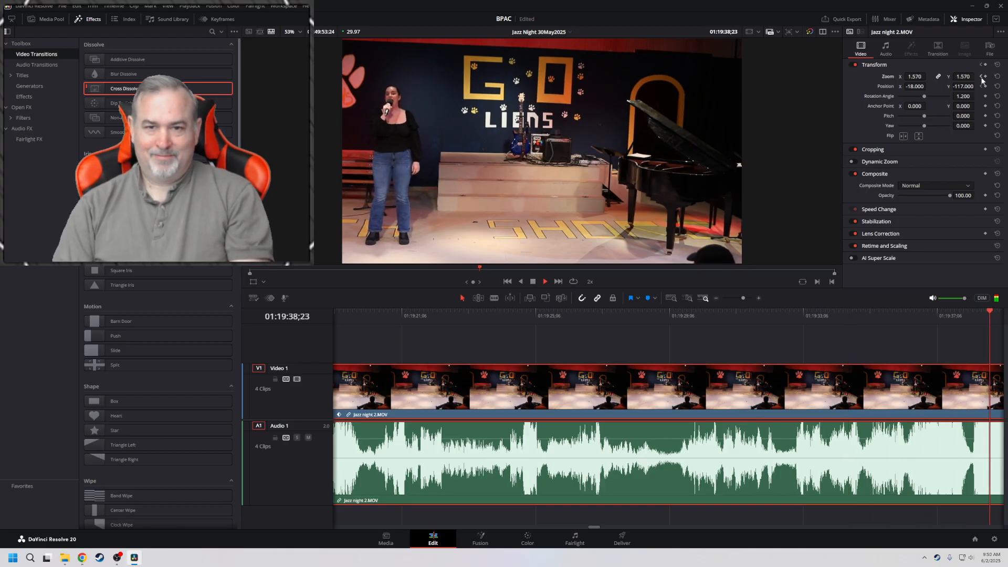
key("j")
key("j")
key("j")
key("j")
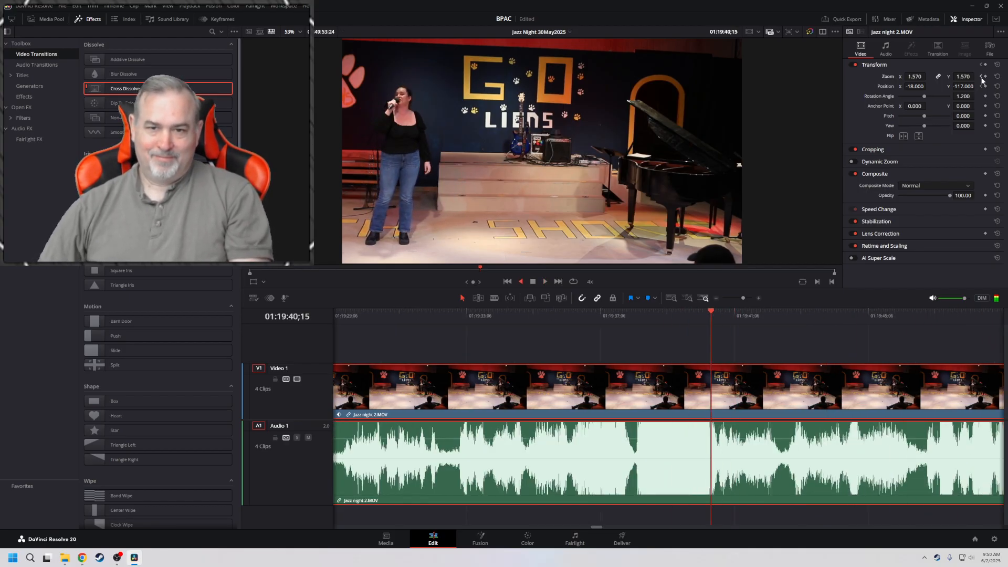
key("k")
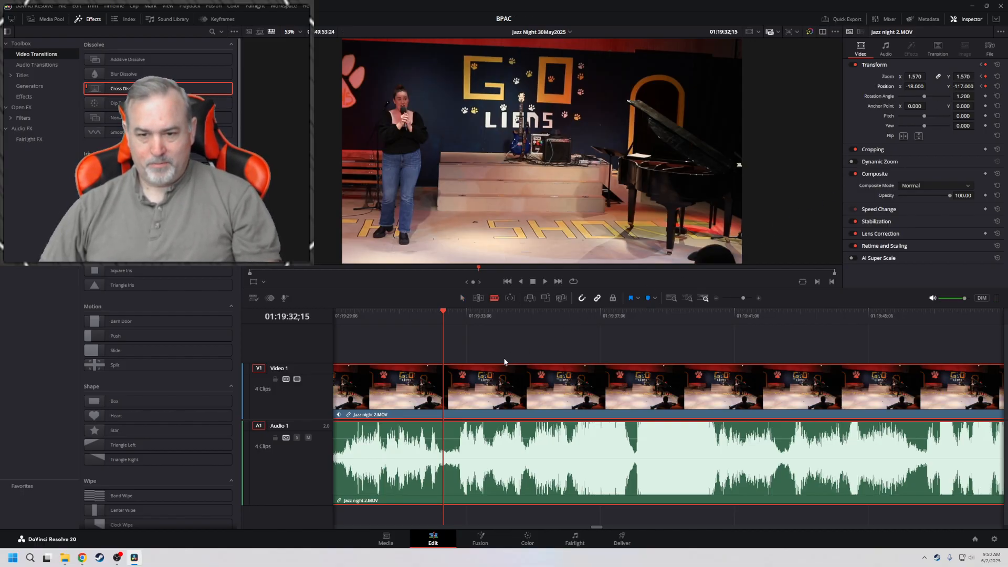
key("ctrl+b")
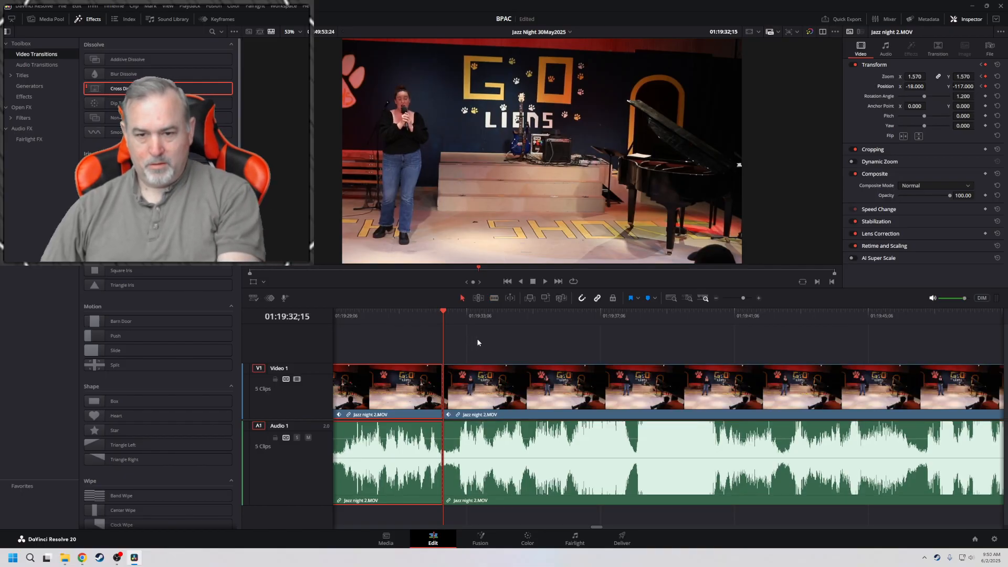
Reframe the clip after the split as a close-up at 01:19:32;16 with zoom 3.560 and position 1629, -589
key("Right")
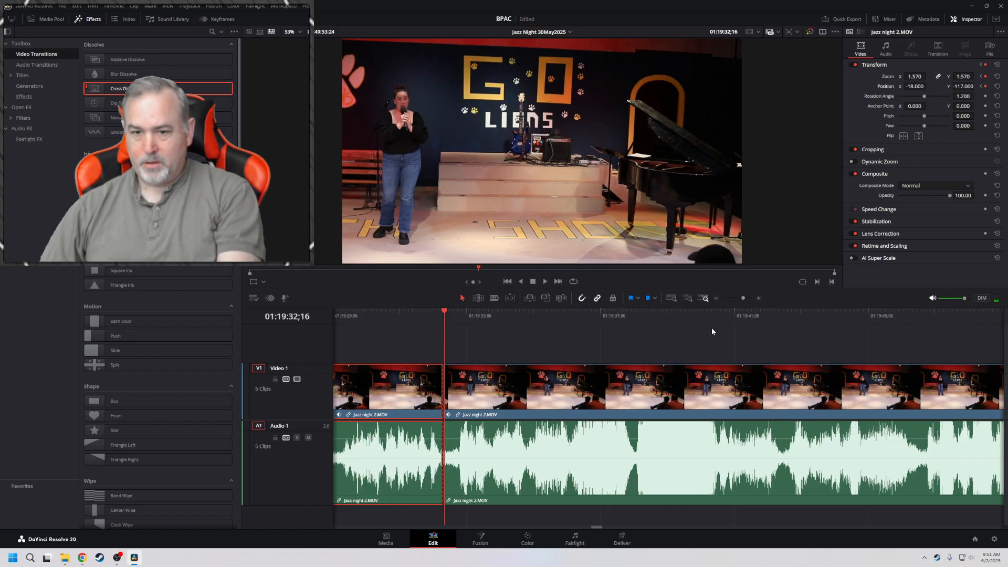
left_click(627, 392)
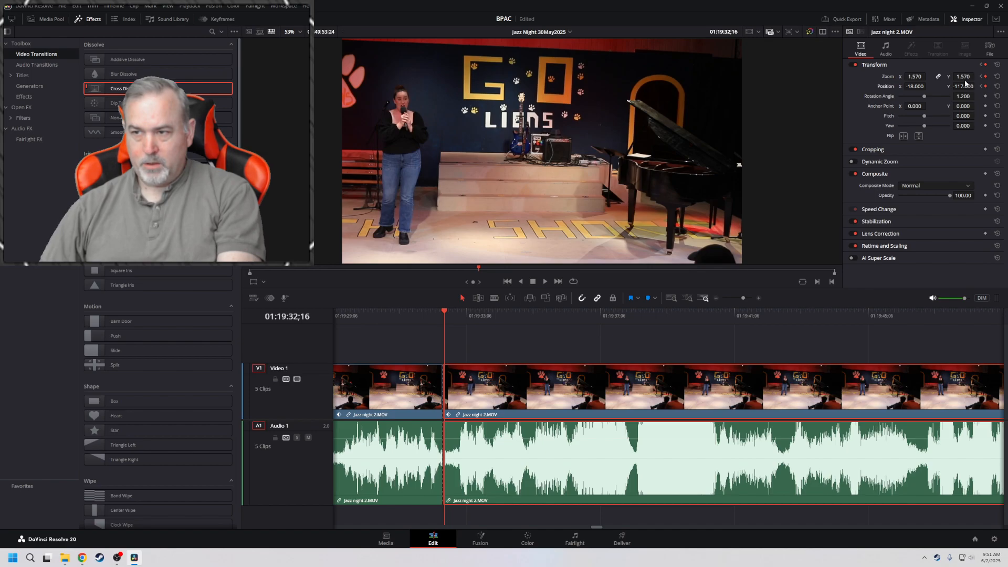
mouse_move(961, 76)
left_mouse_down()
mouse_move(953, 89)
mouse_move(912, 95)
mouse_move(950, 90)
left_mouse_up()
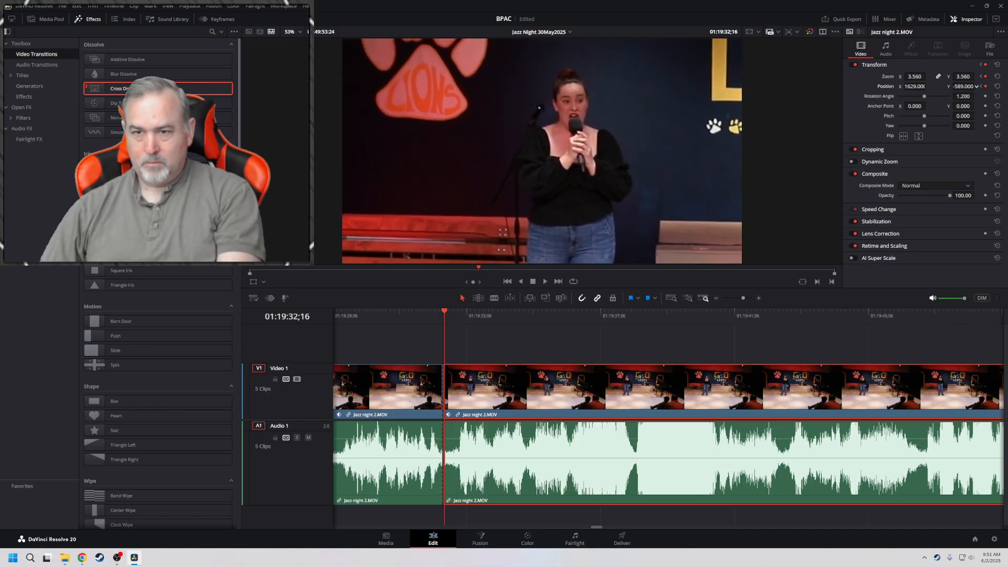
Add a Cross Dissolve at the cut between the two Jazz night 2.MOV clips and play through it
left_click_drag(114, 88, 462, 386)
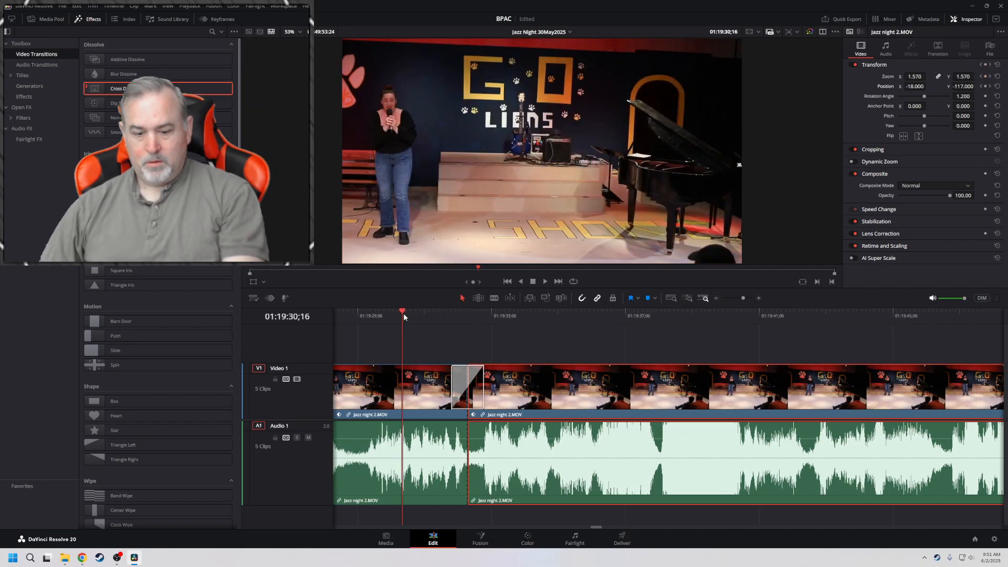
key("space")
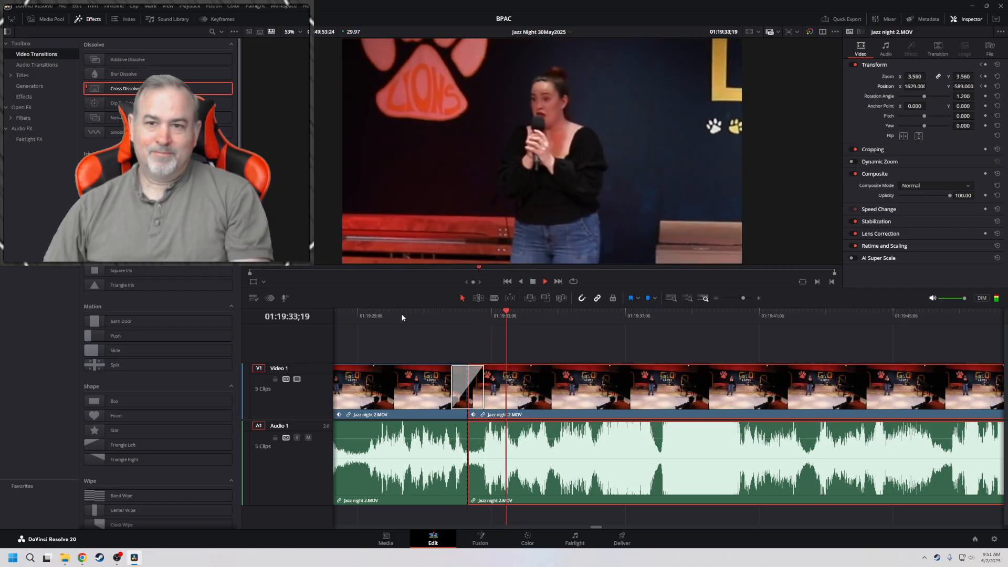
key("space")
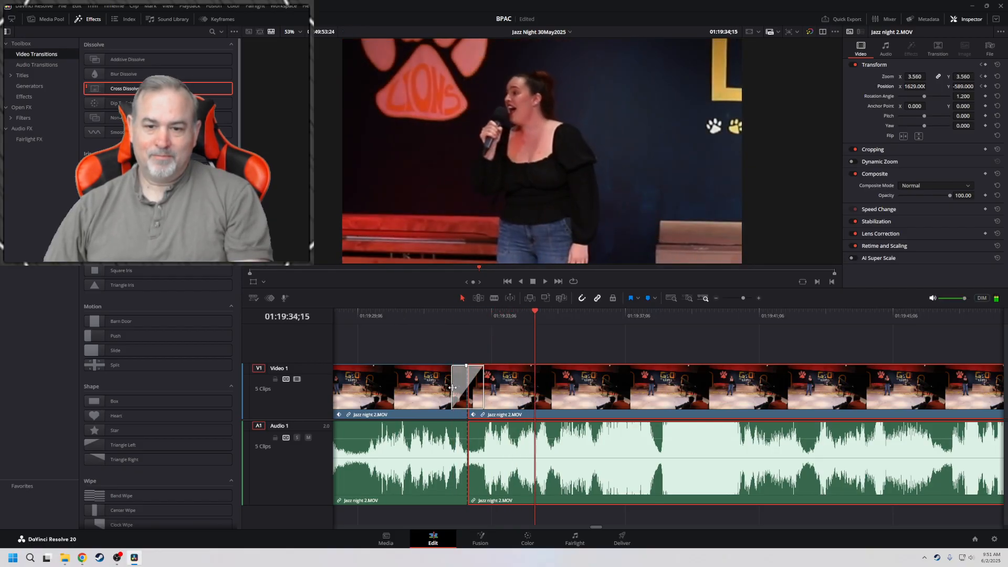
Lengthen the Cross Dissolve to 3.1 seconds (94 frames) and play from 01:19:28;24 through the close-up to 01:20:01;09
left_click_drag(453, 388, 417, 387)
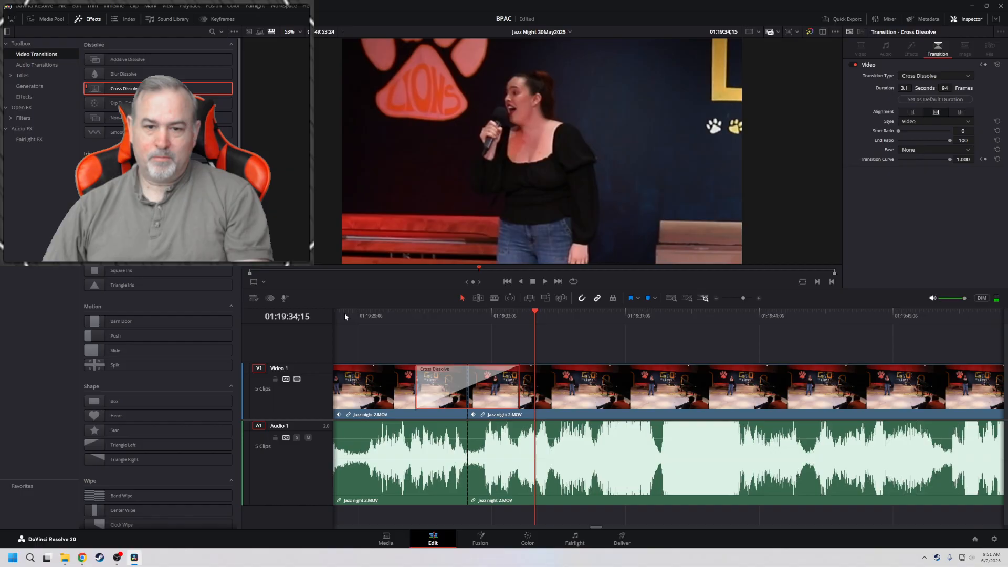
left_click(345, 314)
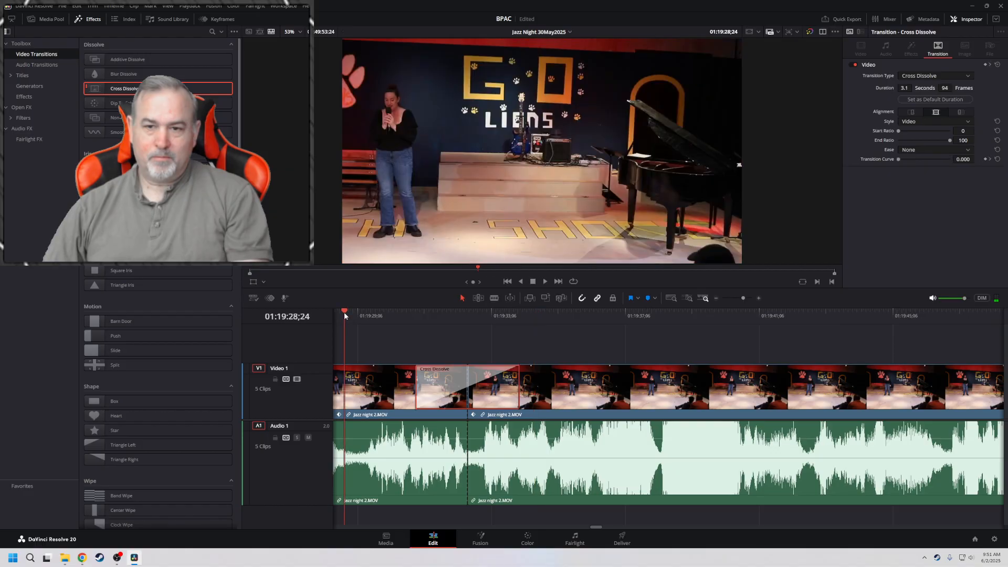
key("space")
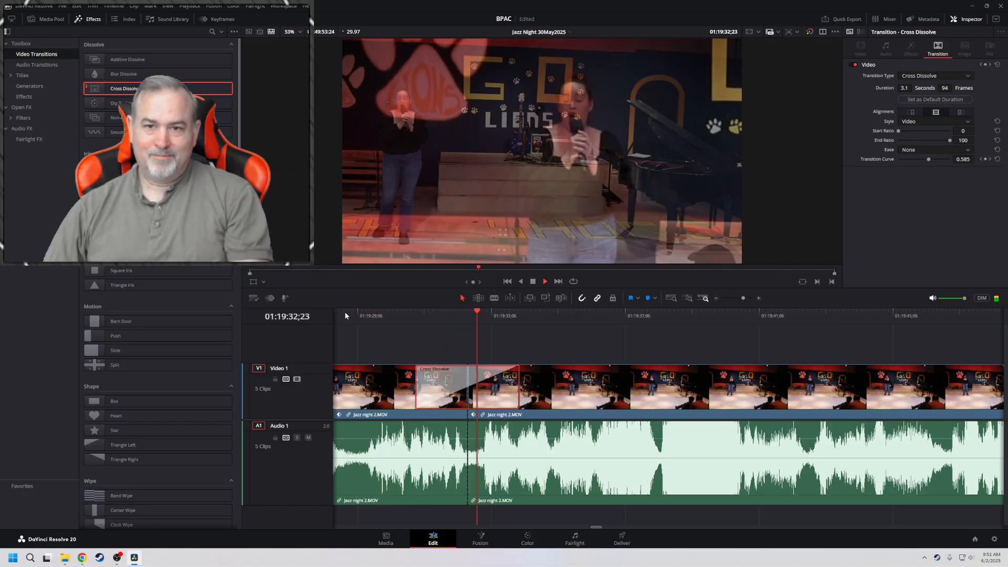
left_click(345, 311)
key("space")
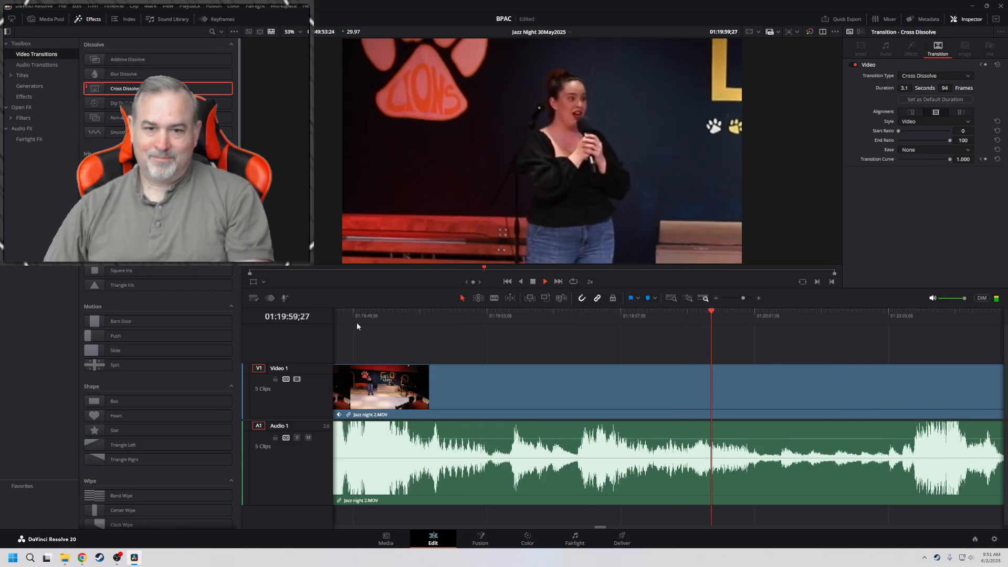
key("space")
Show the Cross Dissolve keyframe parameters below the timeline tracks, enlarge and collapse them, and hide them again
left_click(270, 299)
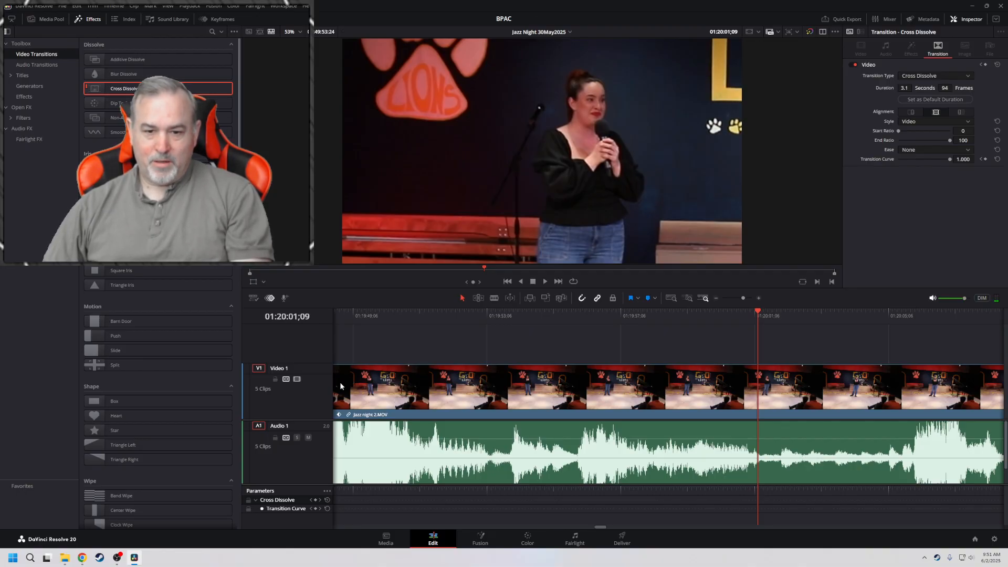
left_click_drag(302, 484, 290, 370)
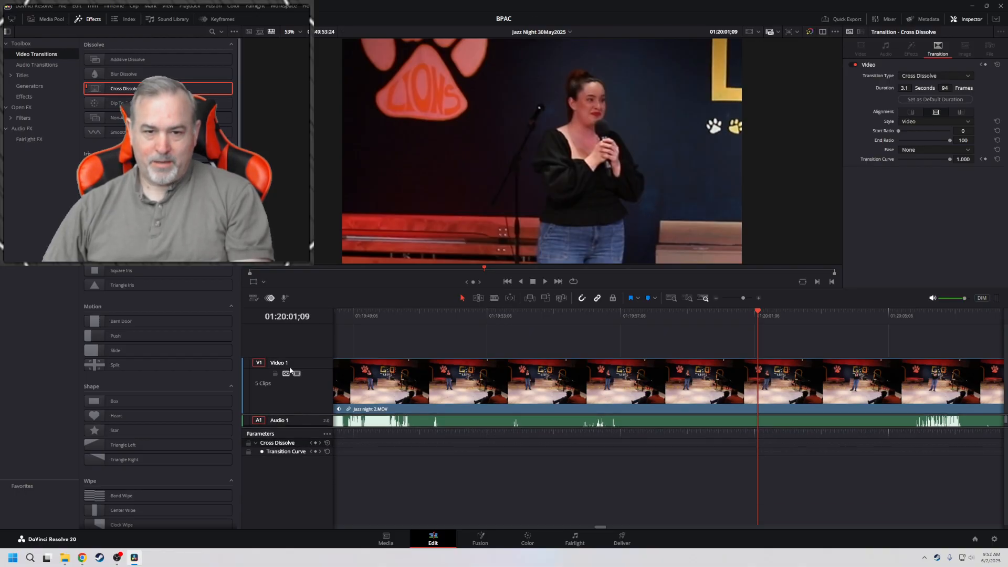
left_click(269, 299)
left_click(270, 299)
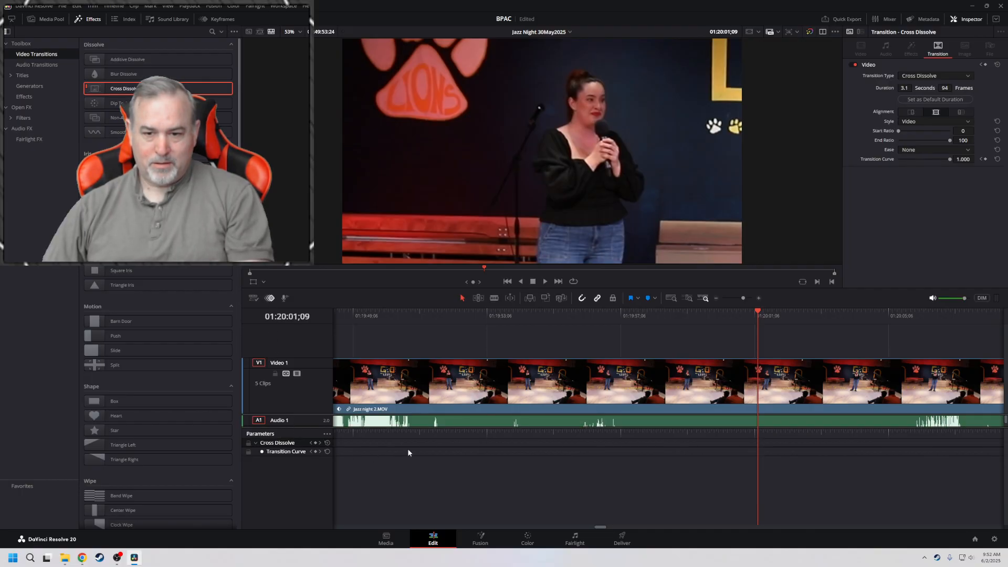
left_click(256, 444)
left_click(271, 300)
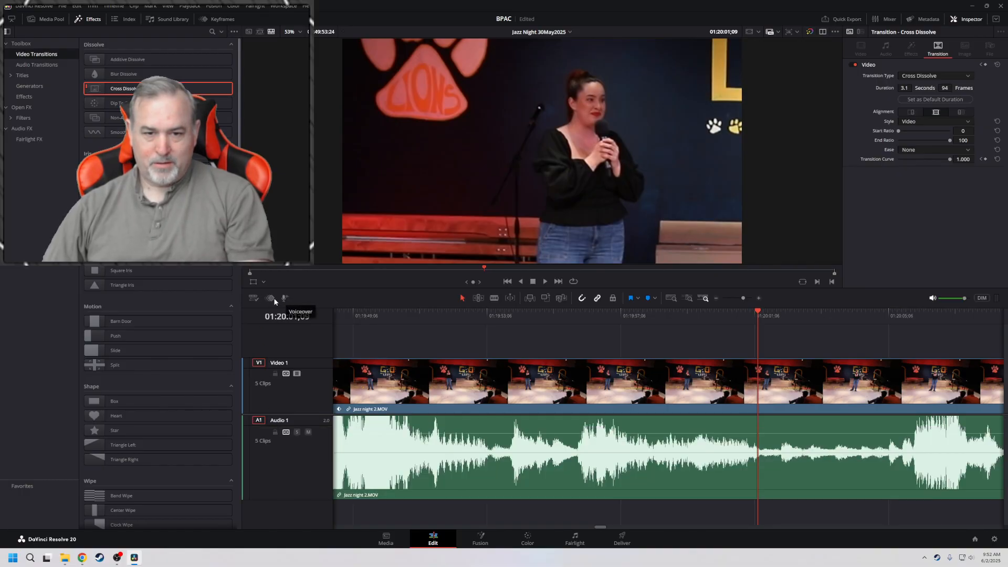
Switch the timeline's clip display to the Thumbnail view, play briefly, and return it to Film Strip
left_click(252, 298)
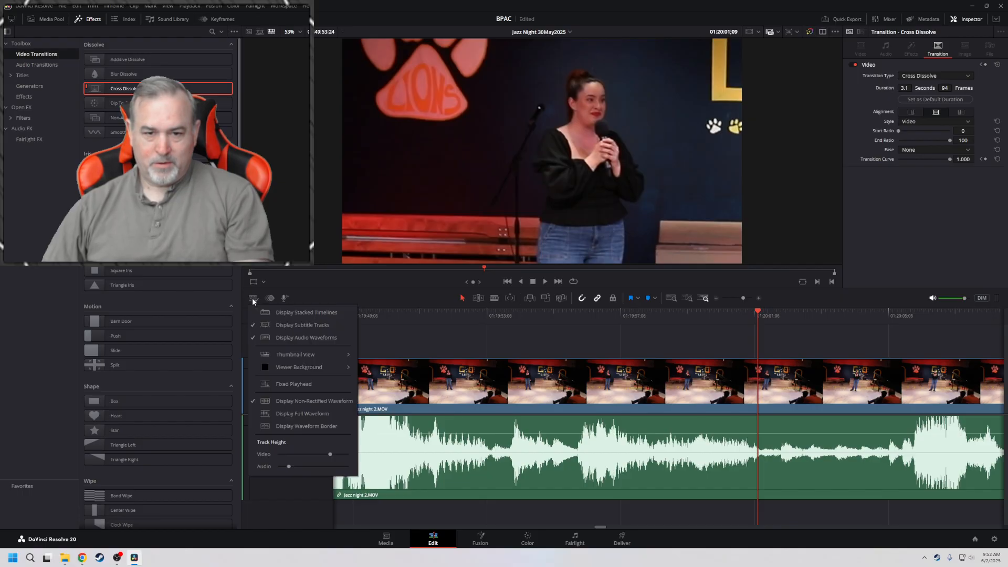
mouse_move(287, 358)
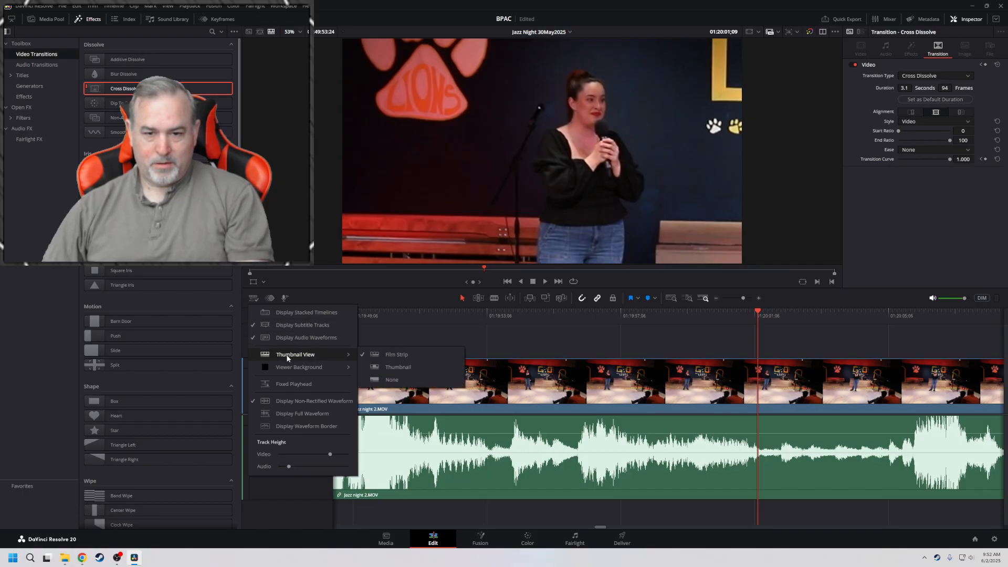
left_click(381, 368)
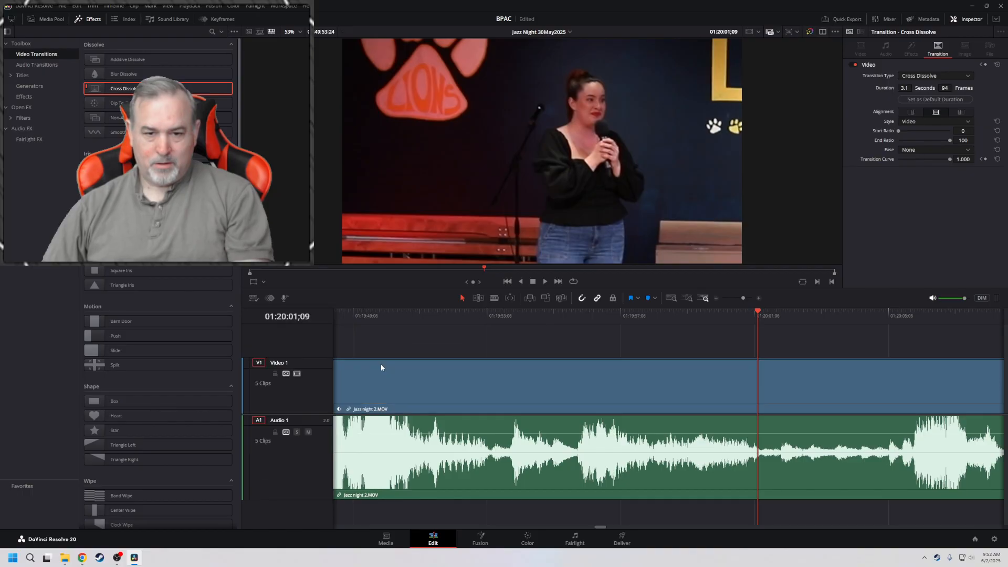
key("space")
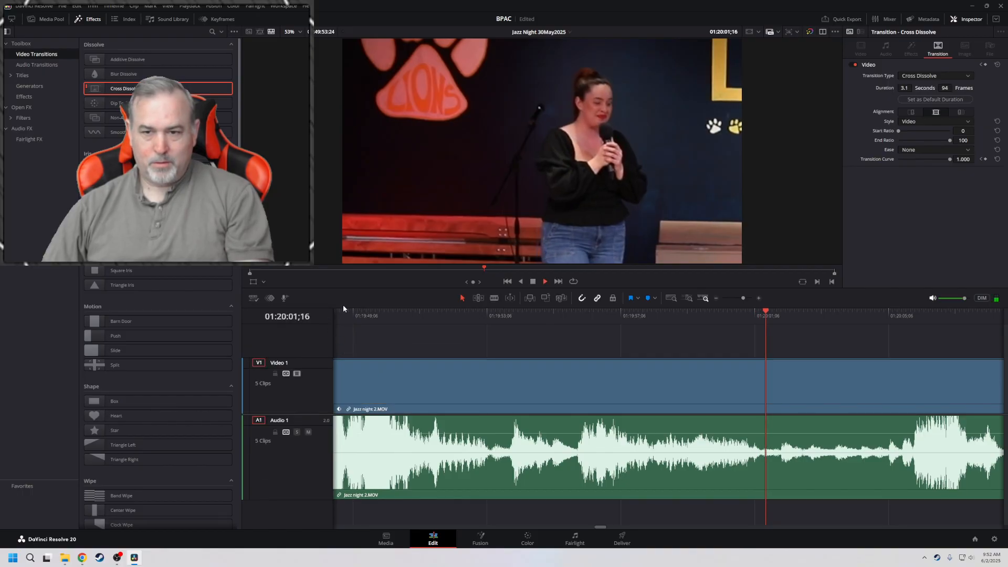
key("space")
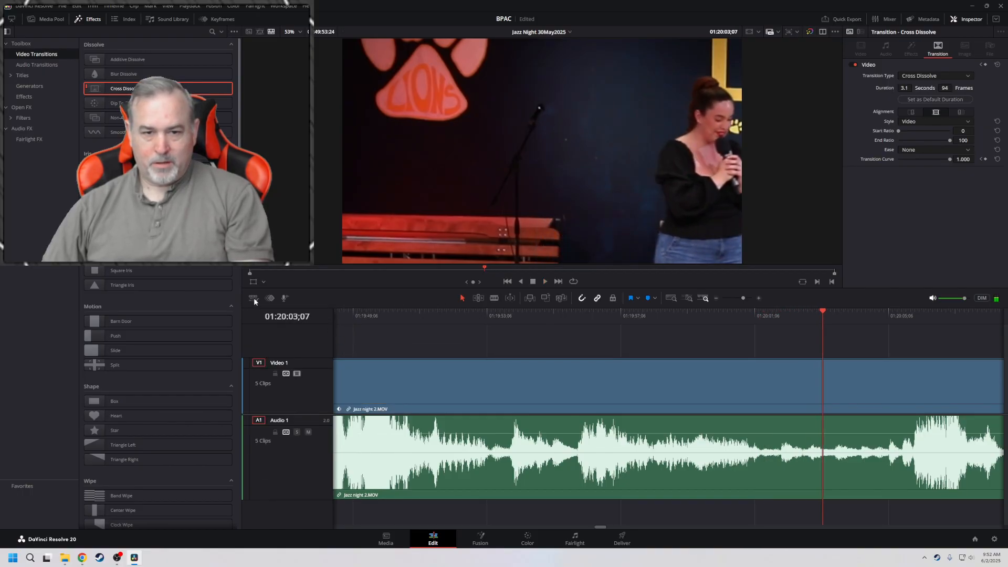
left_click(254, 298)
mouse_move(322, 358)
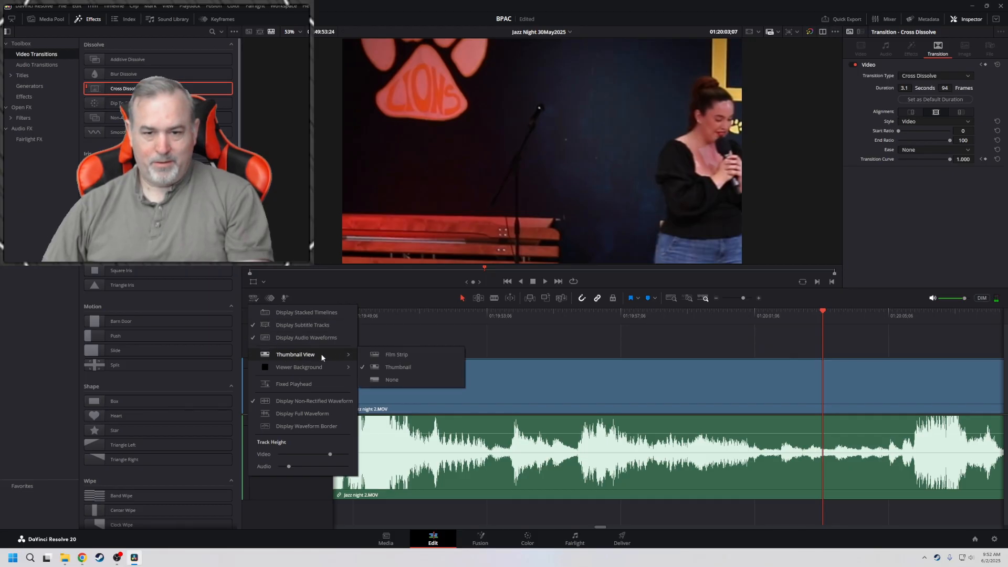
left_click(379, 357)
Keyframe the close-up's zoom and position at 01:20:00;26, then reframe wide one frame on with zoom 1.820 and position 226, -122
key("space")
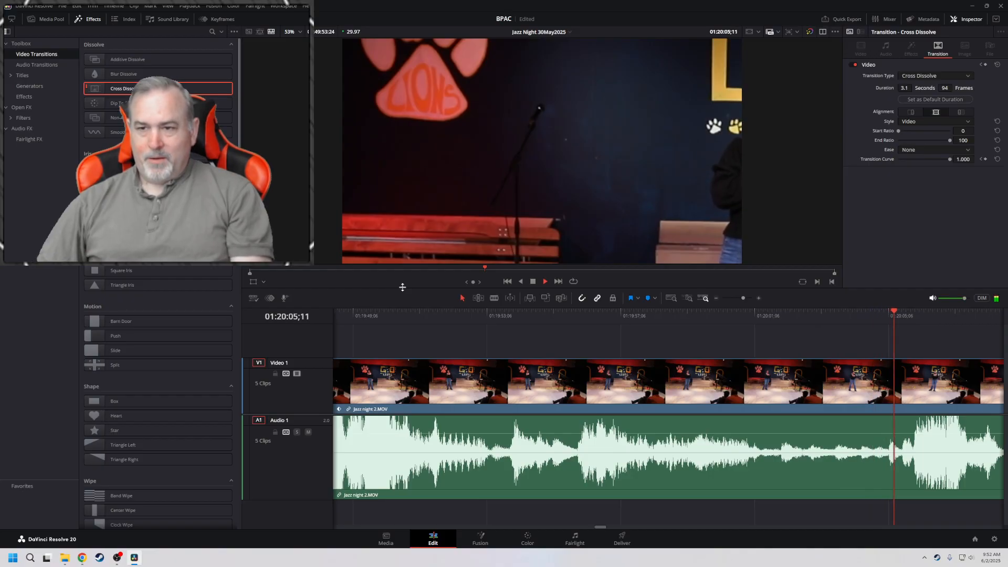
key("j")
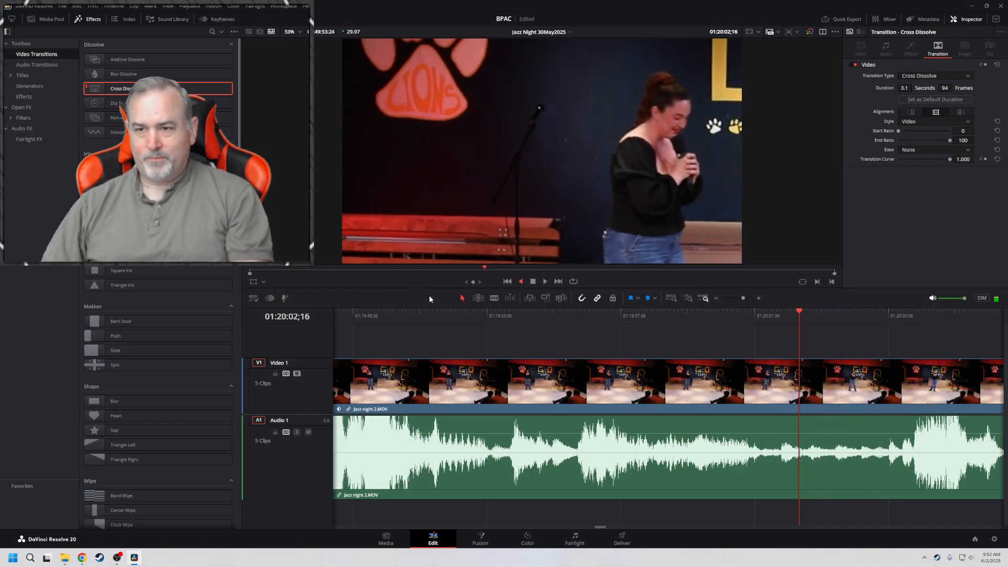
key("k")
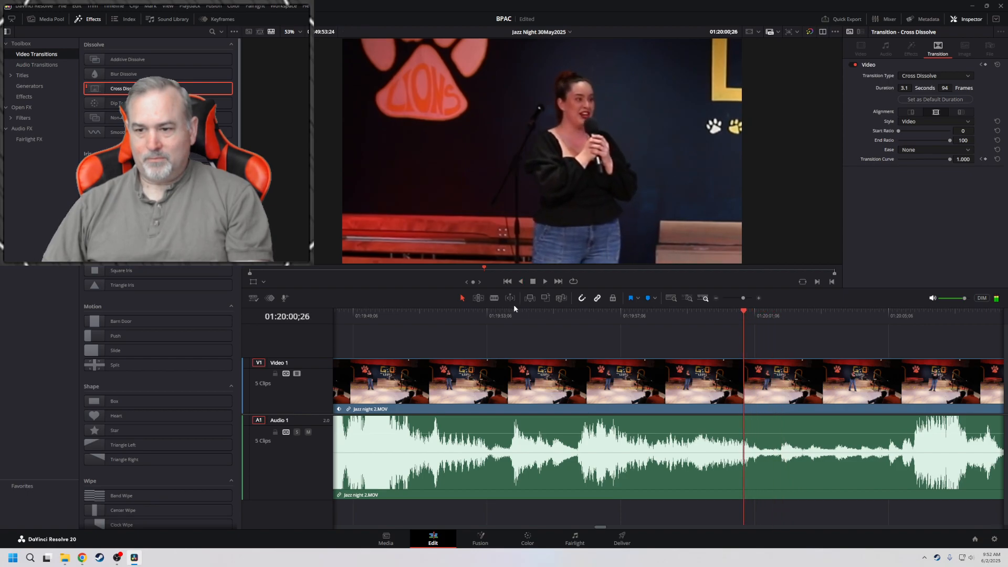
left_click(587, 385)
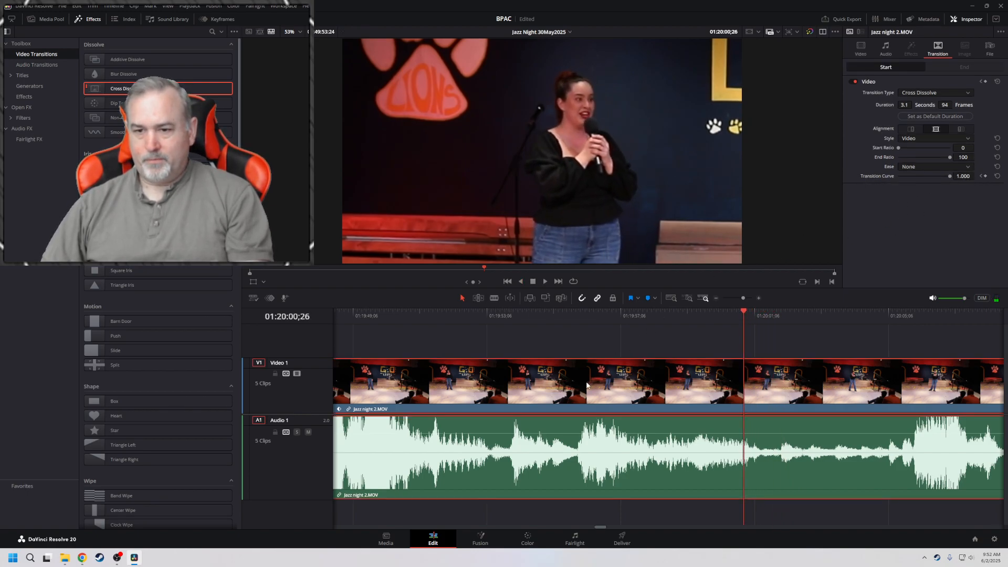
left_click(861, 50)
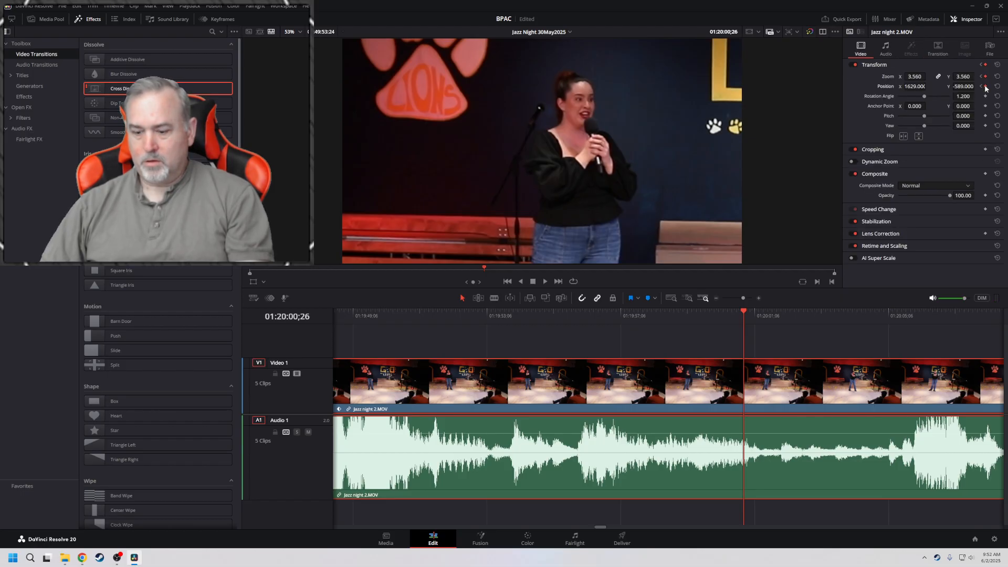
key("Right")
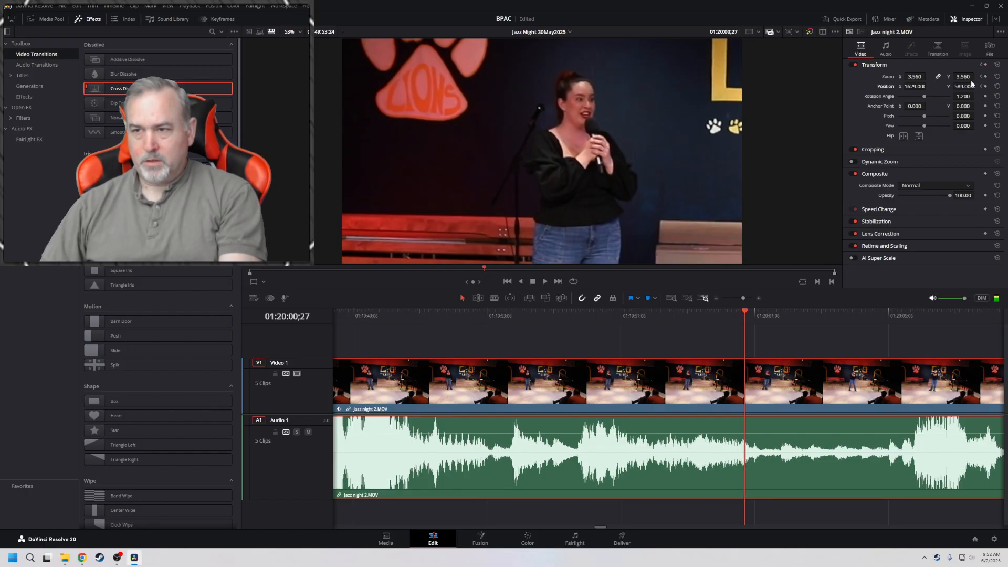
mouse_move(915, 76)
left_mouse_down()
mouse_move(871, 76)
mouse_move(911, 86)
mouse_move(875, 86)
mouse_move(893, 77)
mouse_move(977, 78)
mouse_move(965, 86)
mouse_move(977, 86)
mouse_move(915, 86)
left_mouse_up()
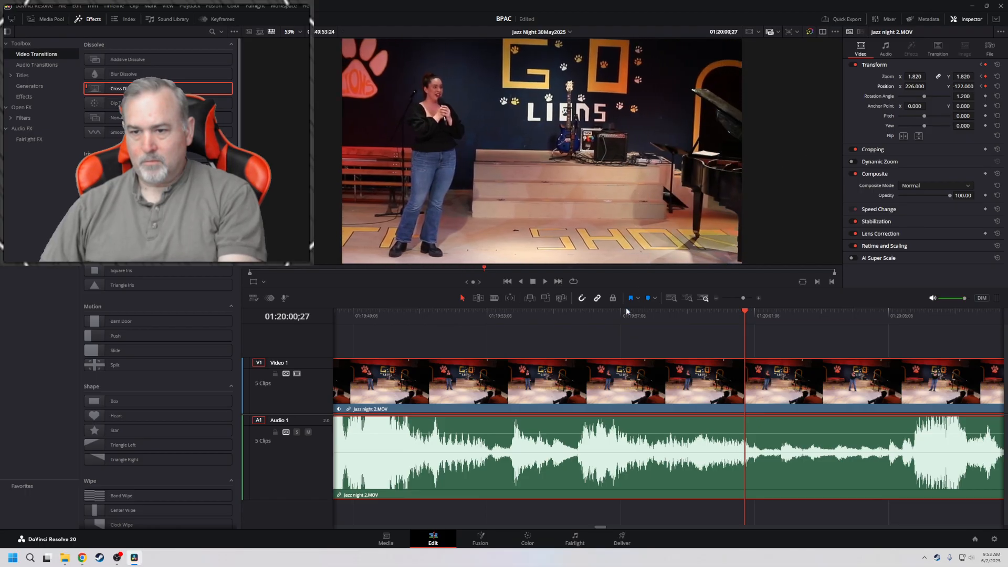
Play the clip from 01:19:56;03 and add zoom and position keyframes holding the wide framing at 01:21:02;04
left_click(584, 313)
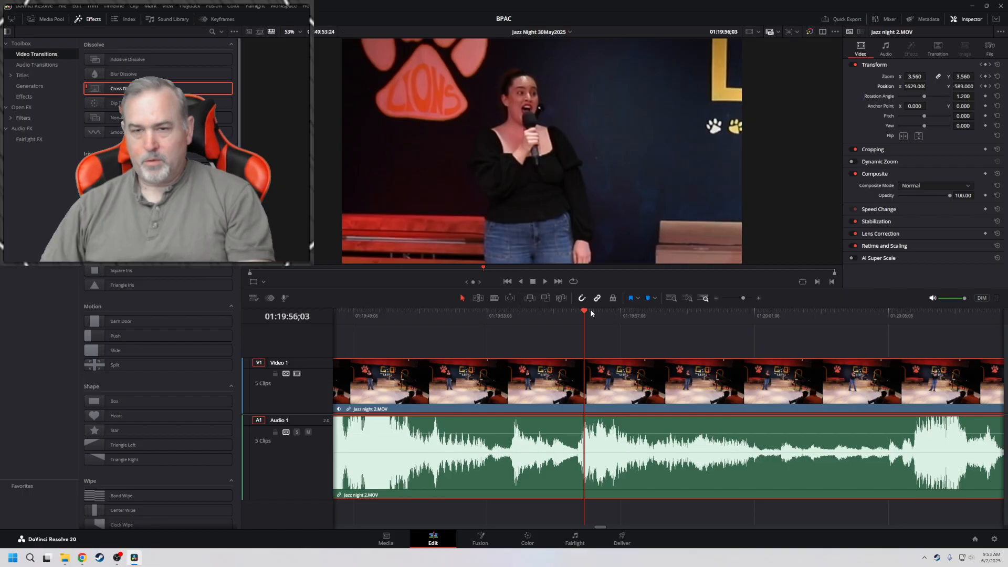
key("space")
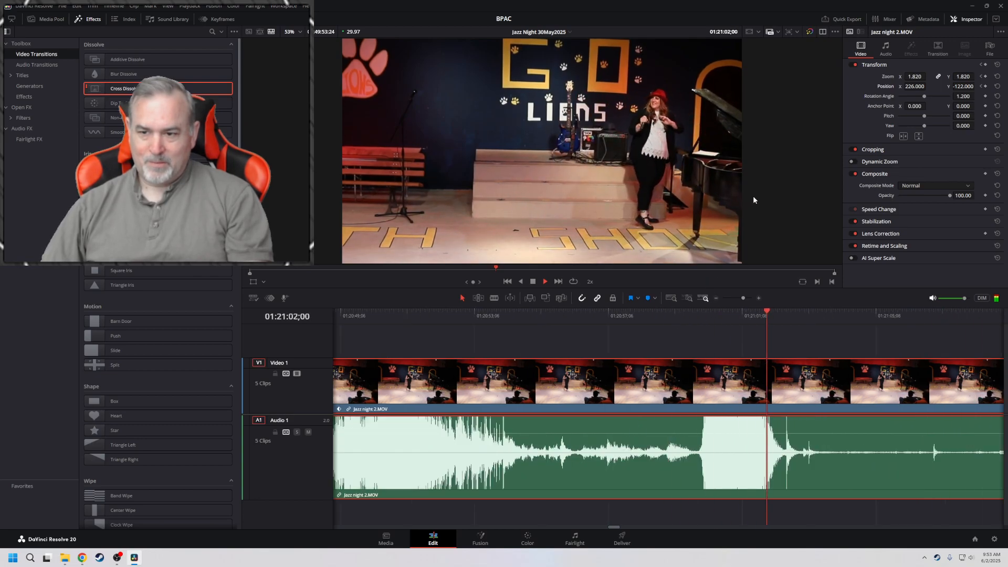
key("space")
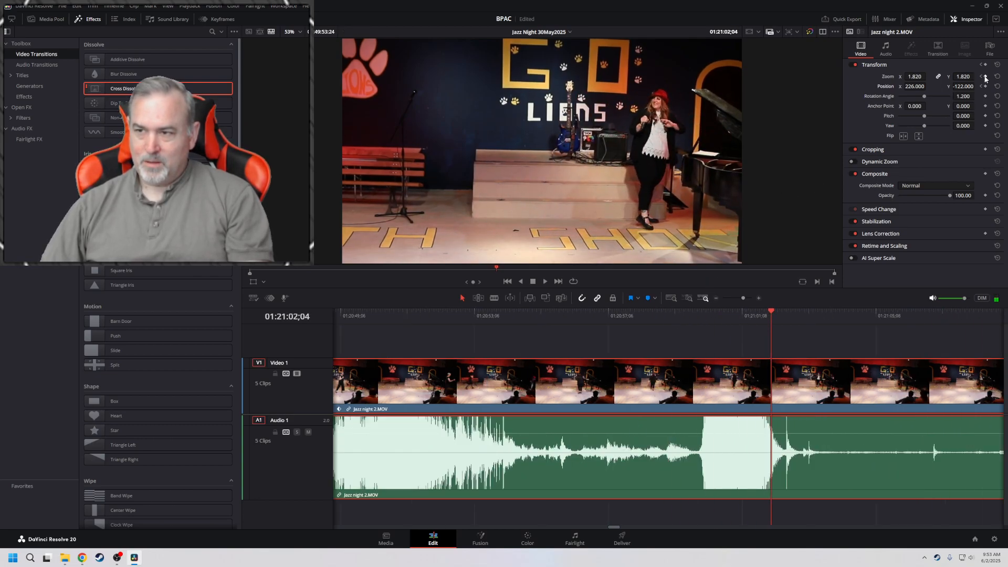
Pan the framing to the piano at 01:21:06;19 by setting the keyframed position to -560, -150
key("space")
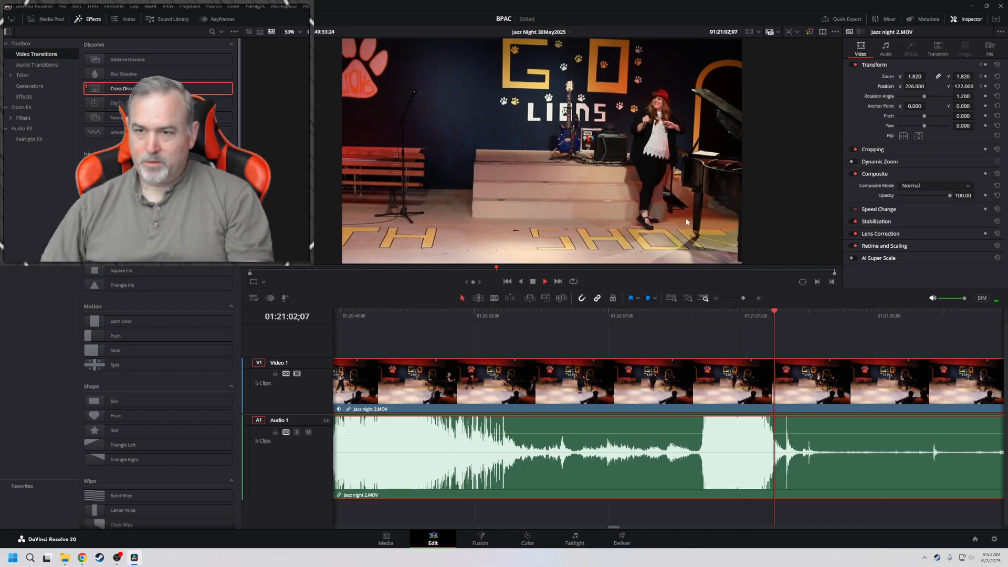
key("l")
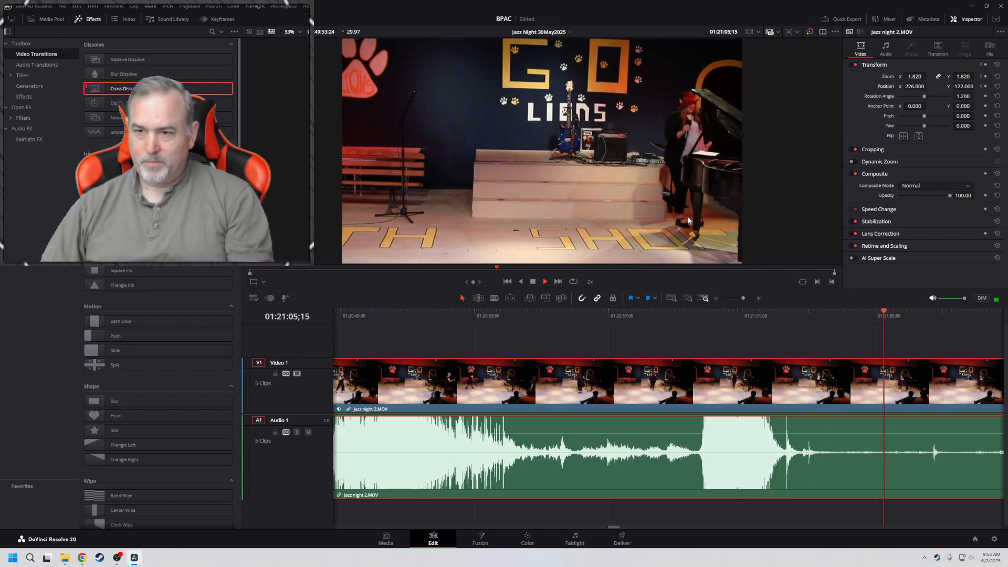
key("space")
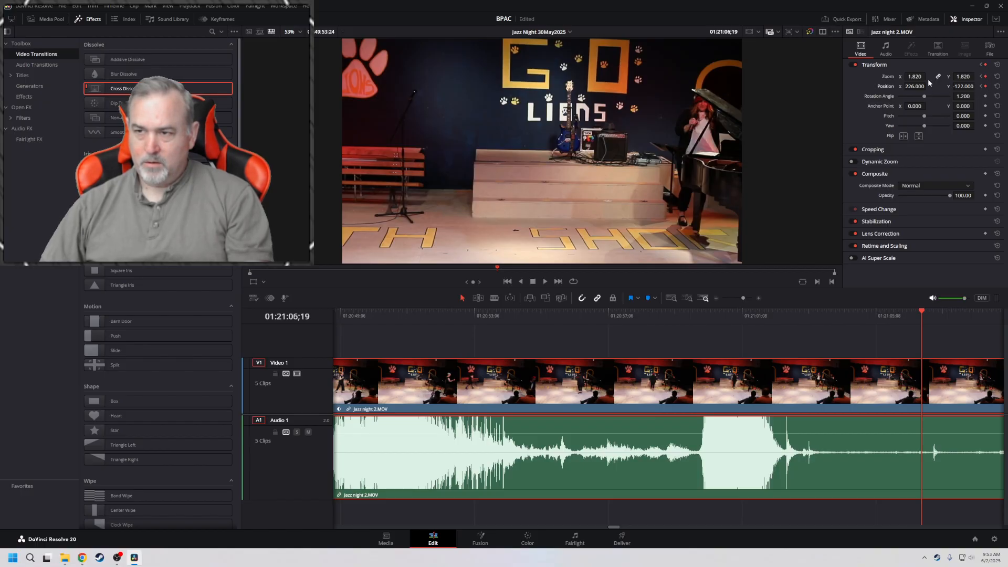
left_click_drag(913, 87, 977, 86)
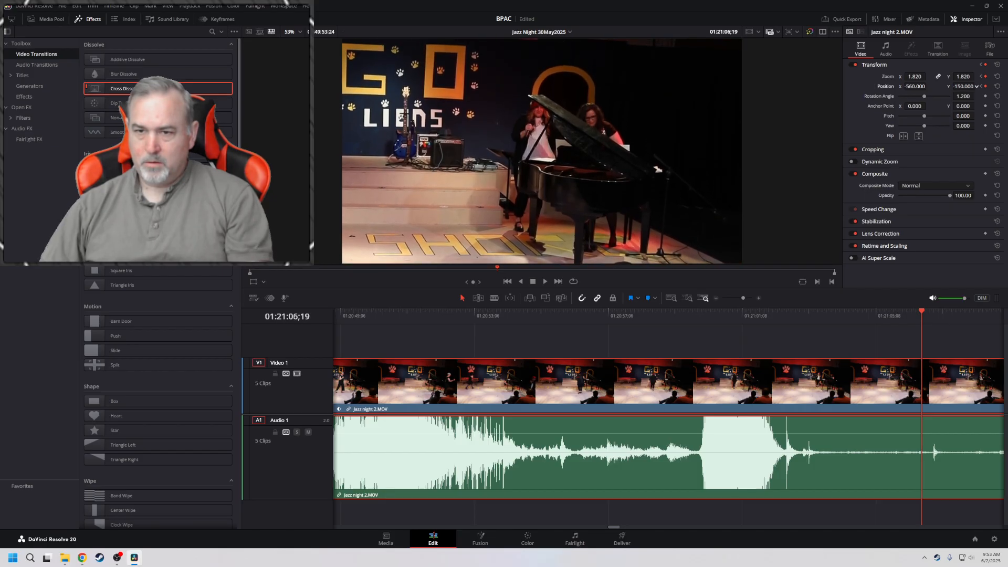
Play the pan from 01:21:00;11 and add zoom and position keyframes at 01:21:26;23
left_click(713, 314)
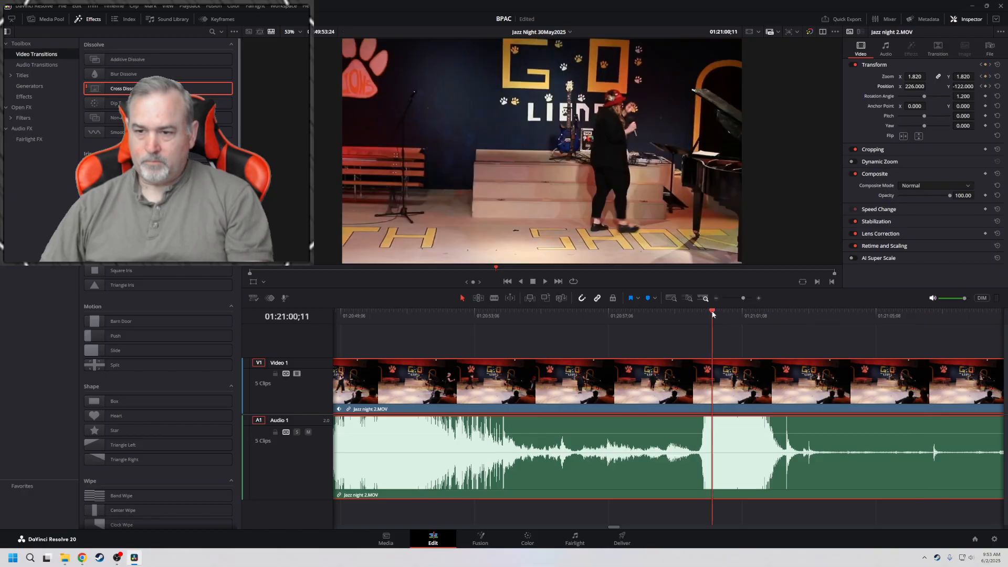
key("space")
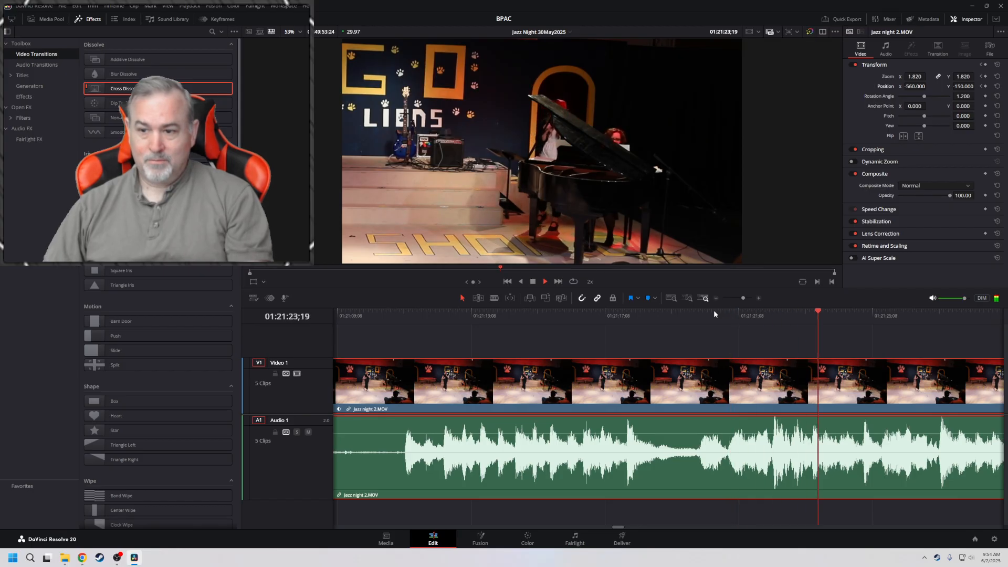
key("space")
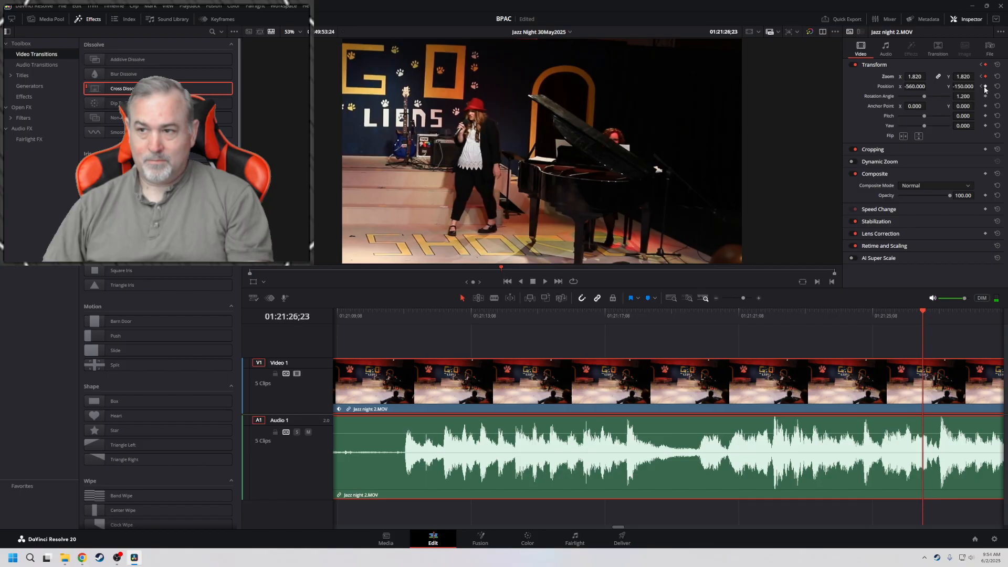
Zoom in on the piano at 01:21:32;16 with zoom 2.550 and position Y -203
key("l")
key("l")
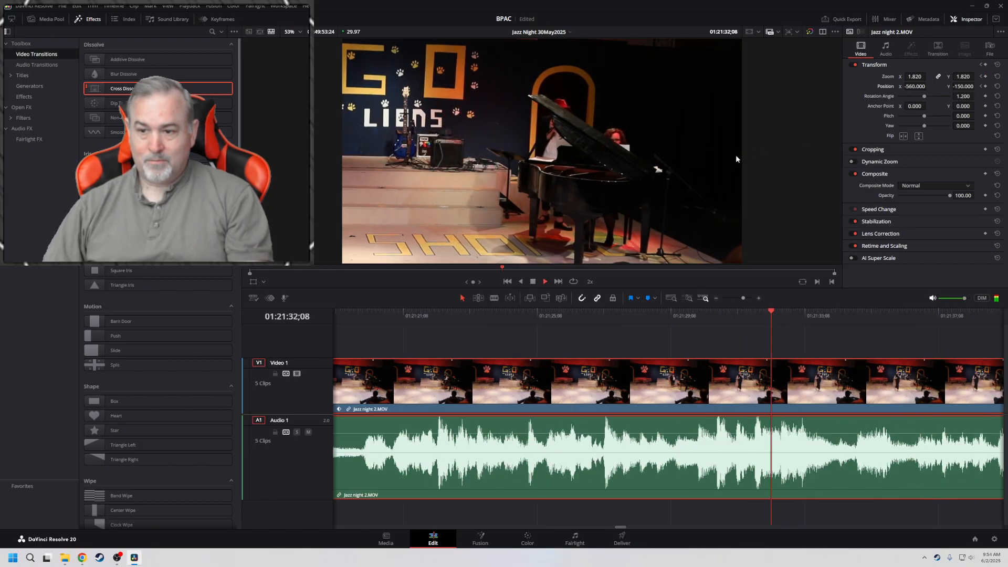
key("space")
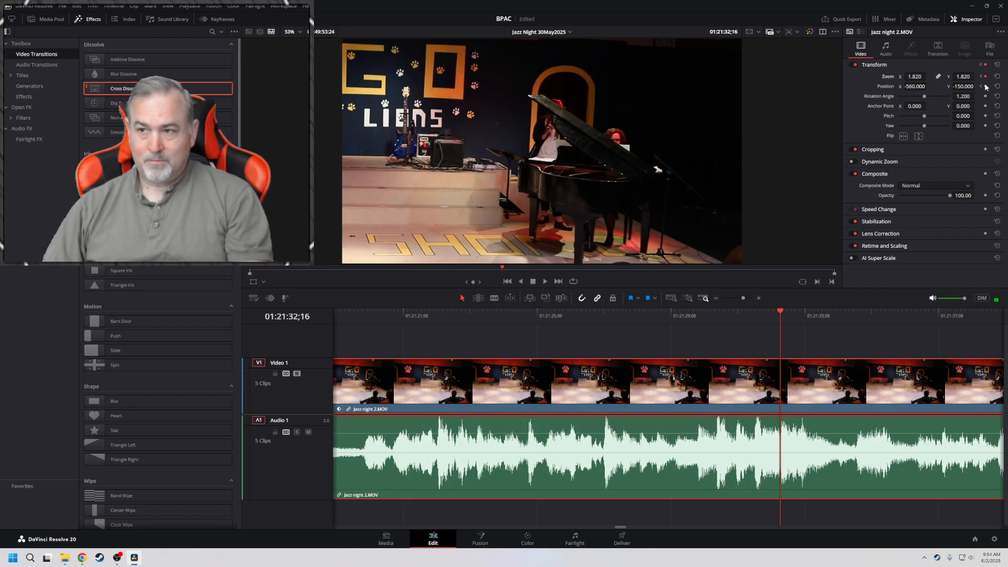
left_click_drag(969, 78, 977, 97)
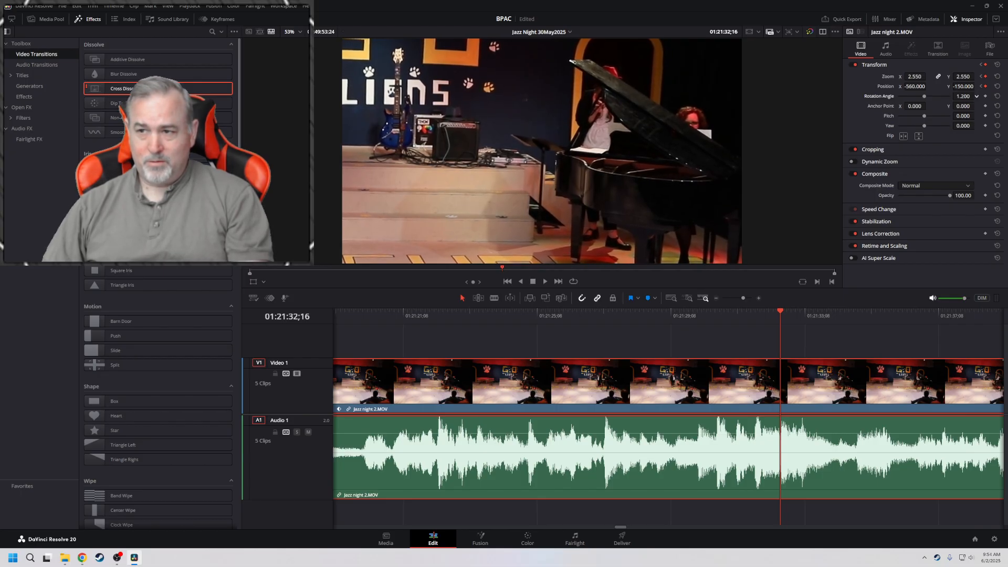
left_click_drag(962, 86, 963, 86)
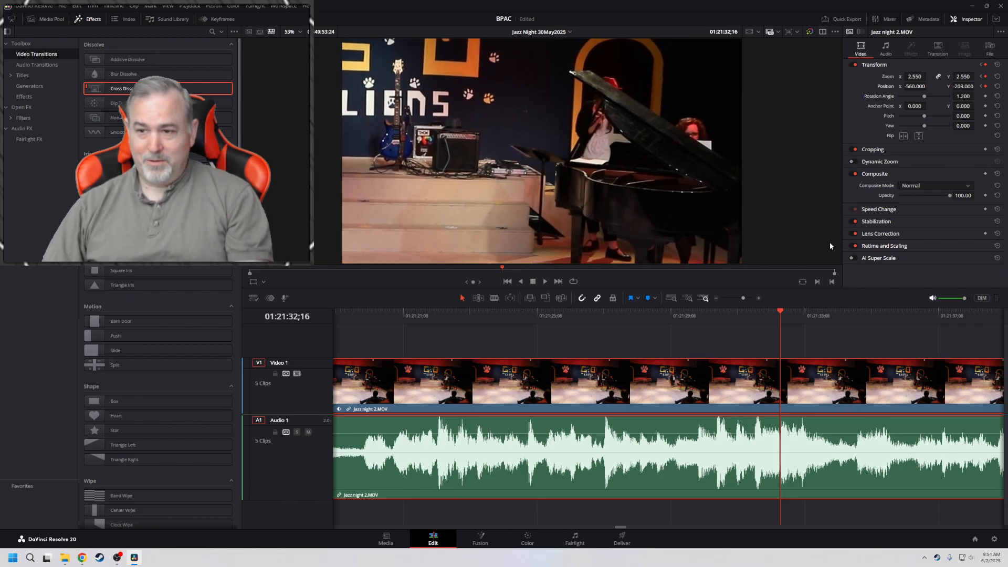
Play through the zoom-in, then set position X to -840 on the keyframe at 01:21:32;16
left_click(387, 312)
key("space")
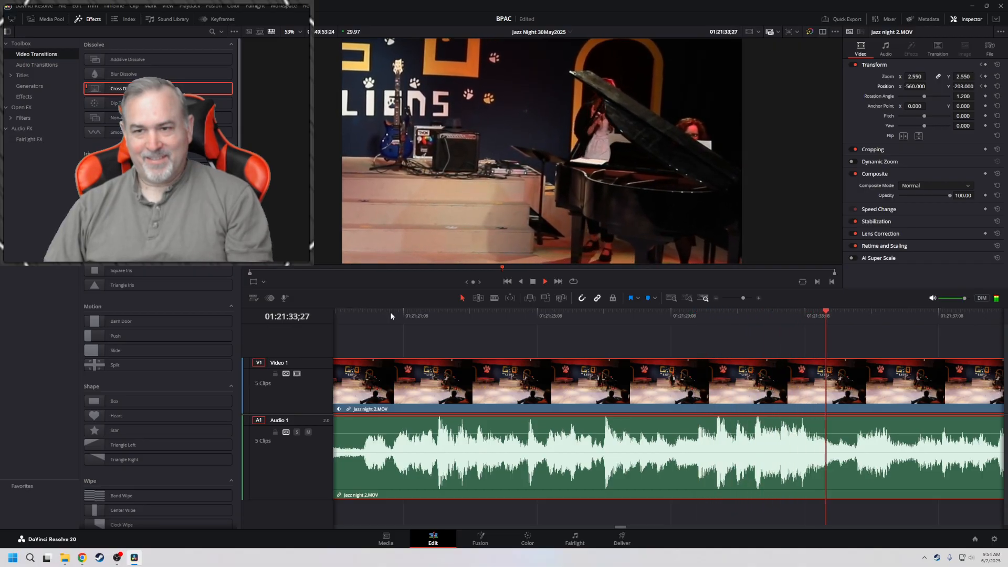
key("l")
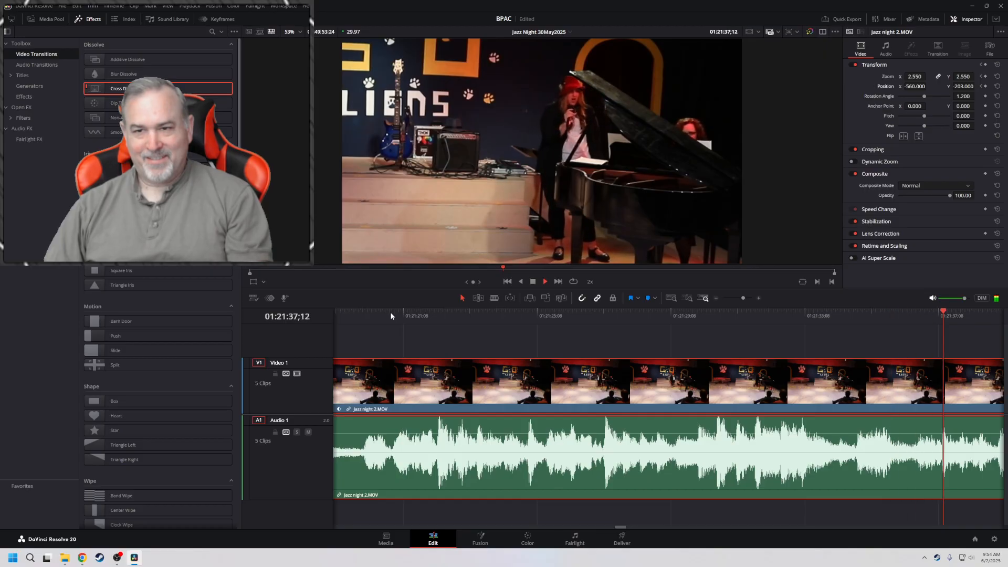
key("k")
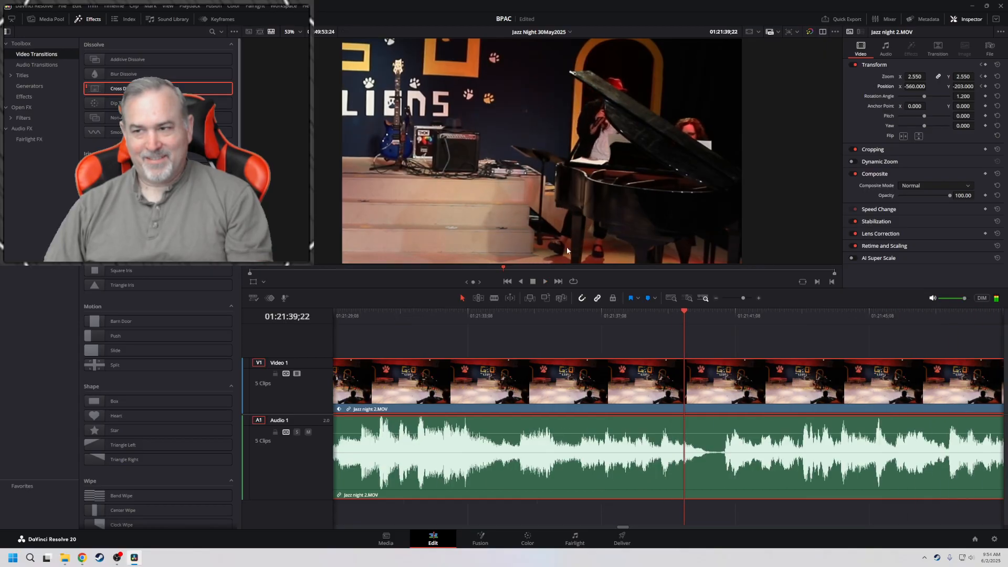
left_click(980, 86)
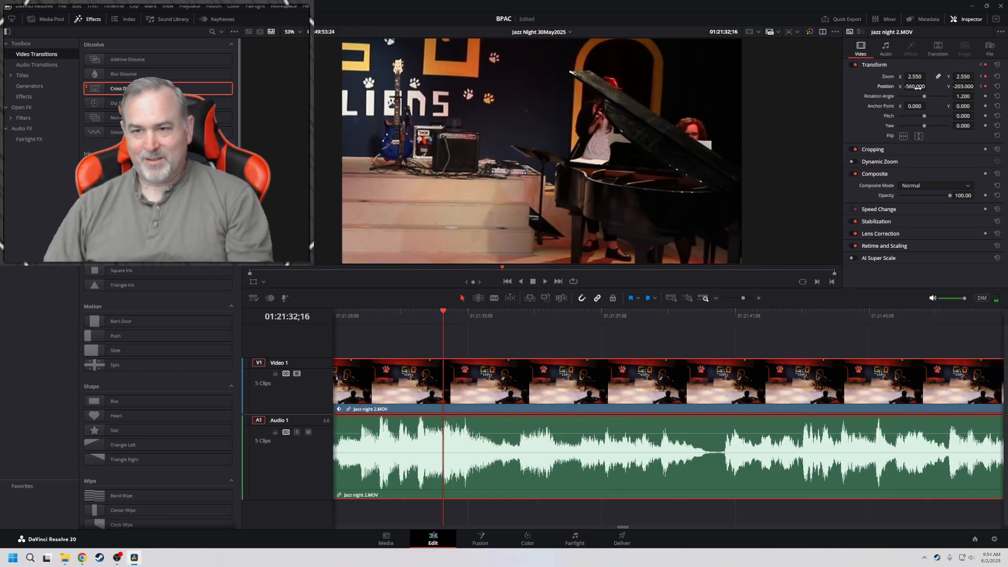
mouse_move(916, 87)
left_mouse_down()
mouse_move(929, 86)
mouse_move(918, 88)
left_mouse_up()
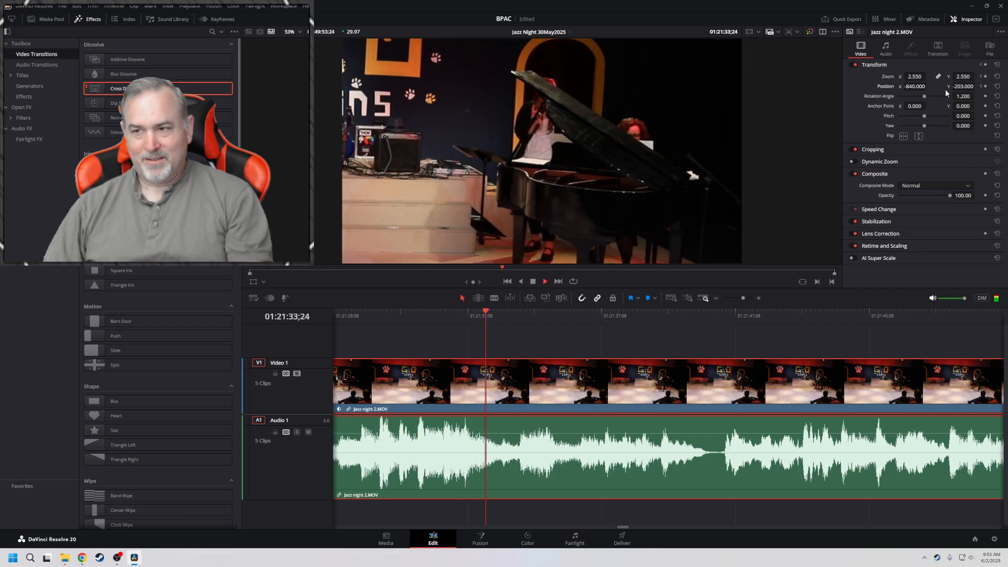
Play at double speed from the 01:21:26;23 keyframe and add zoom and position keyframes at 01:22:38;08
left_click(981, 86)
left_click(981, 86)
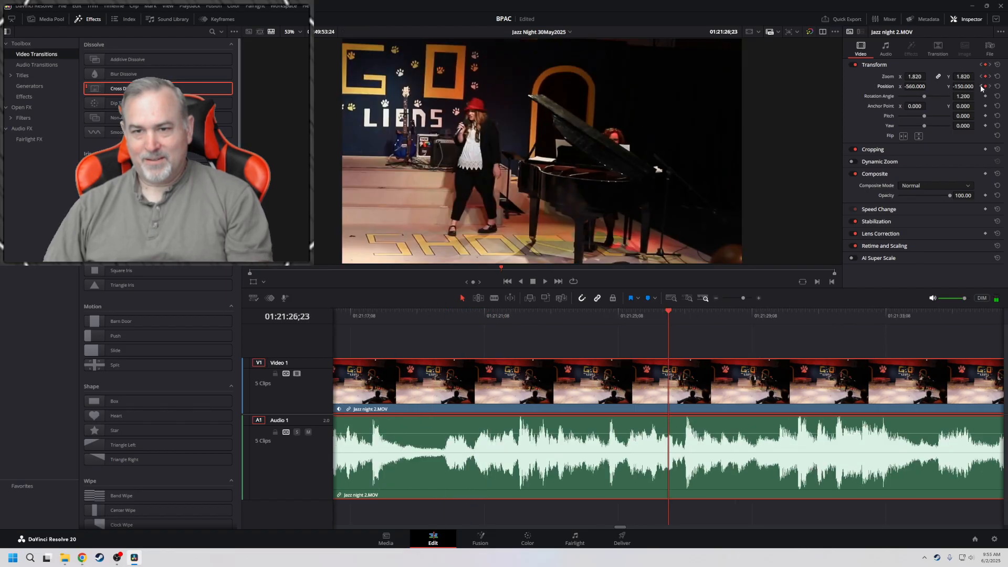
key("l")
key("l")
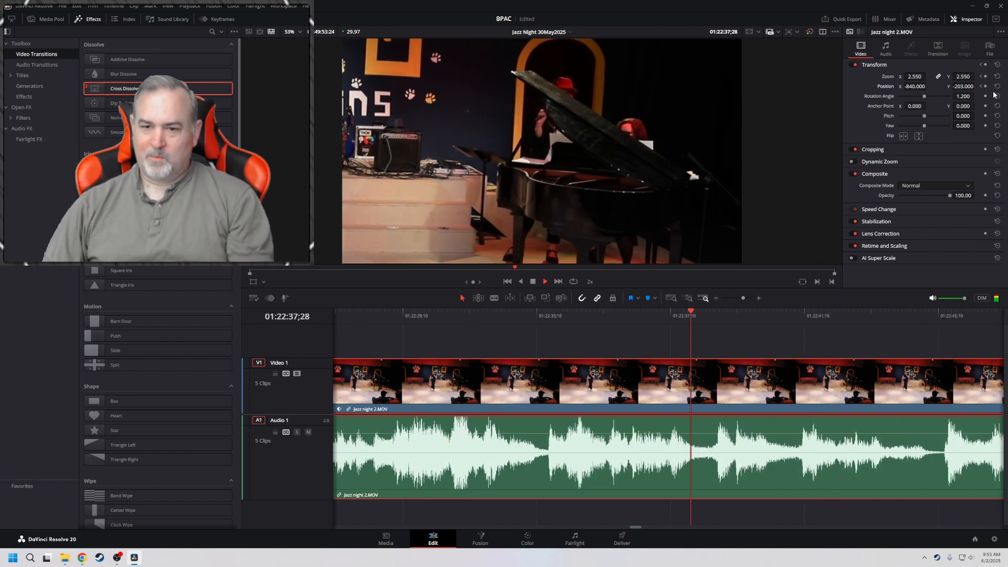
key("space")
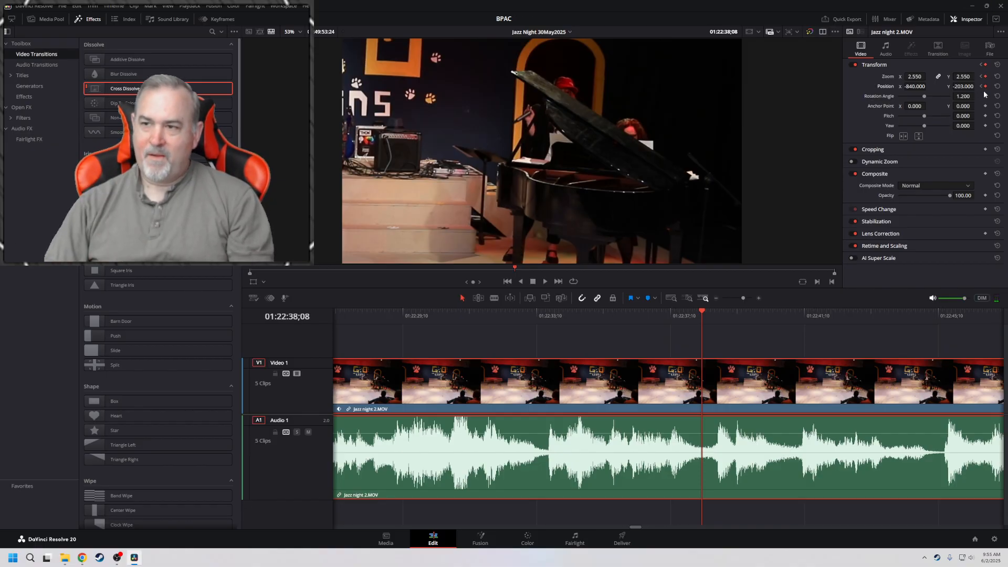
At 01:22:38;09, add zoom and position keyframes framing the pianist and singer with zoom 4.050, position X -1599 and Y -471
key("Right")
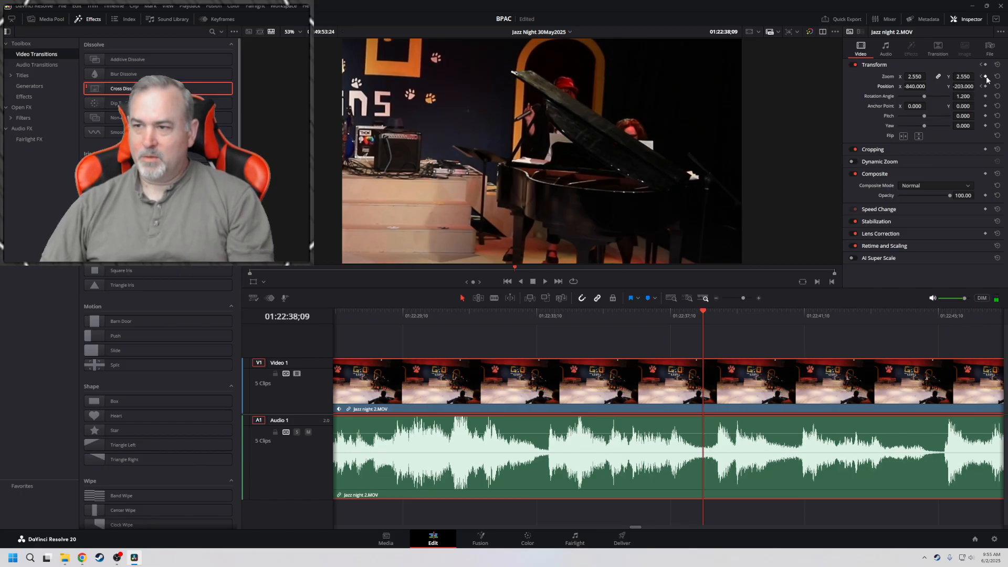
left_click(986, 86)
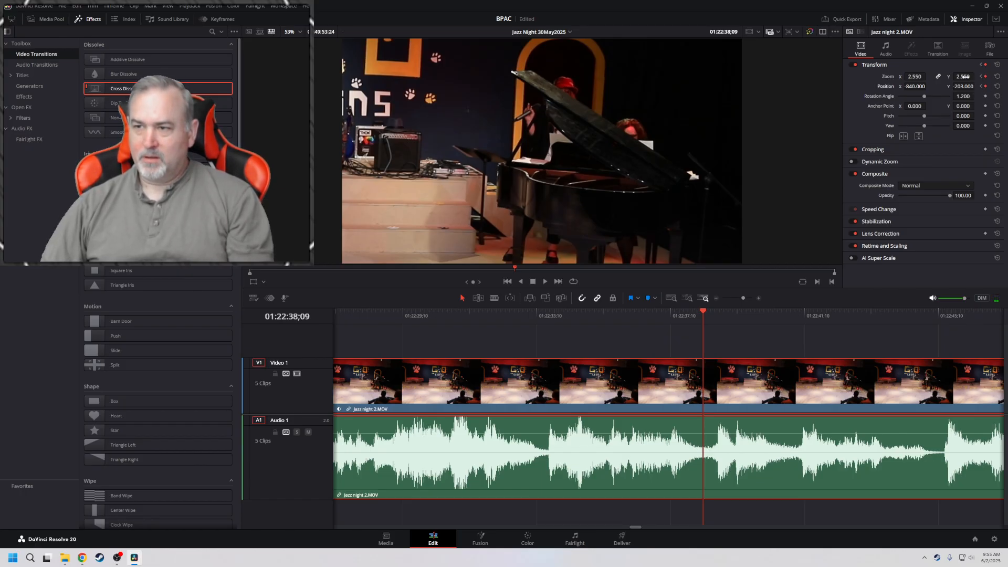
mouse_move(965, 77)
left_mouse_down()
mouse_move(925, 89)
mouse_move(969, 88)
left_mouse_up()
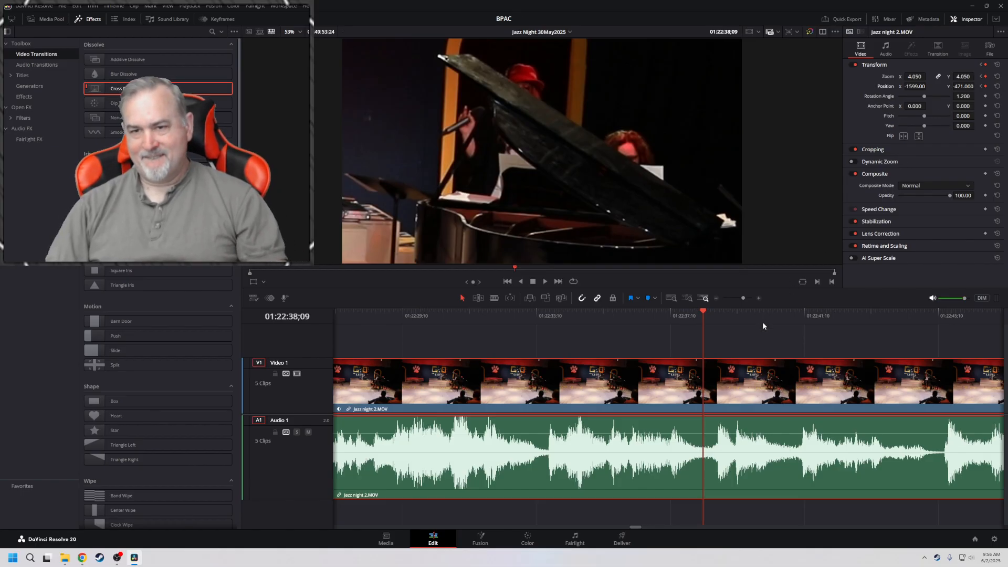
key("Left")
key("Right")
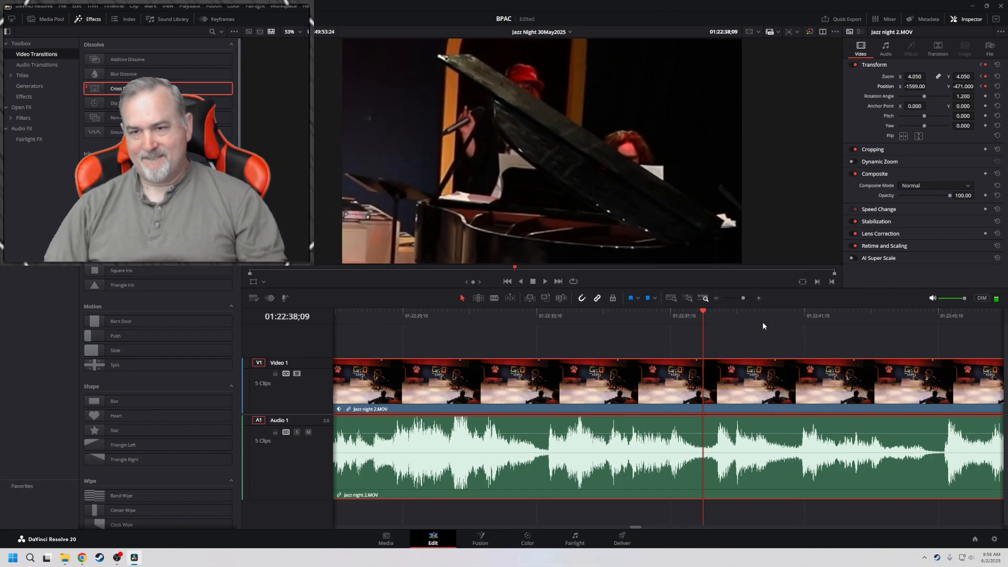
Split the Jazz night 2.MOV clip at 01:22:38;05 and apply a Cross Dissolve at the cut
key("b")
left_click(700, 374)
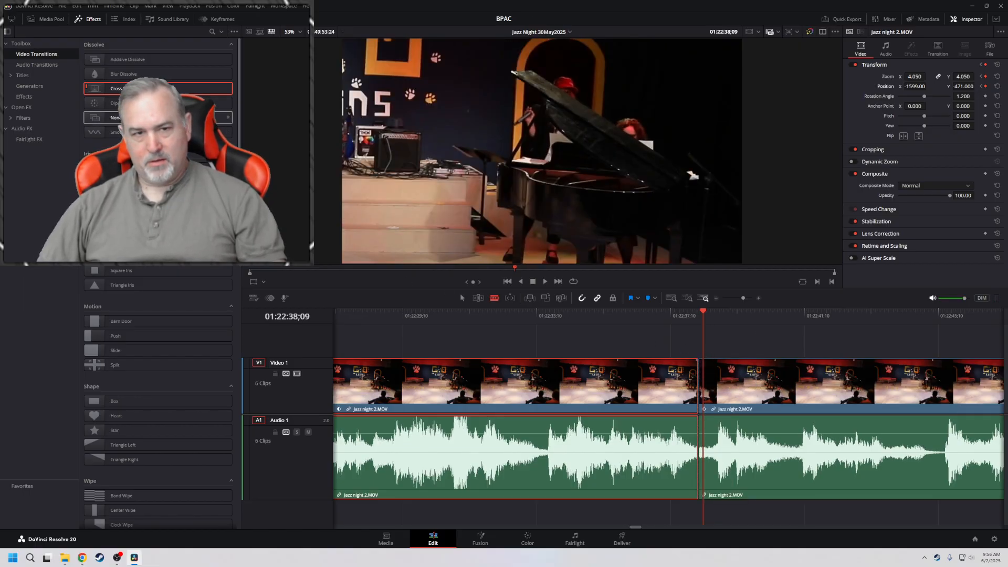
left_click_drag(158, 88, 699, 373)
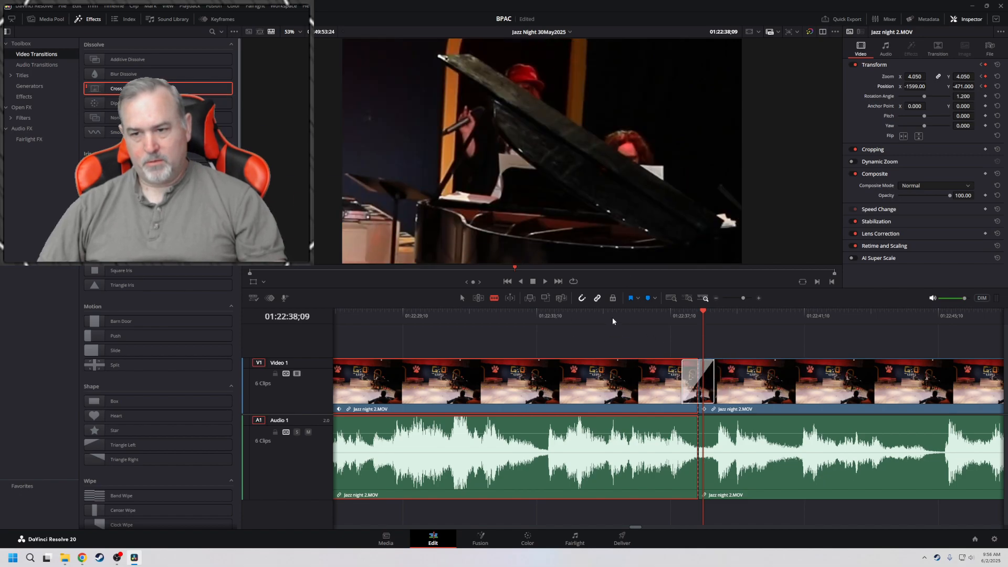
Lengthen the cross dissolve at 01:22:38;05 to 2.0 seconds and play through it twice
left_click(584, 316)
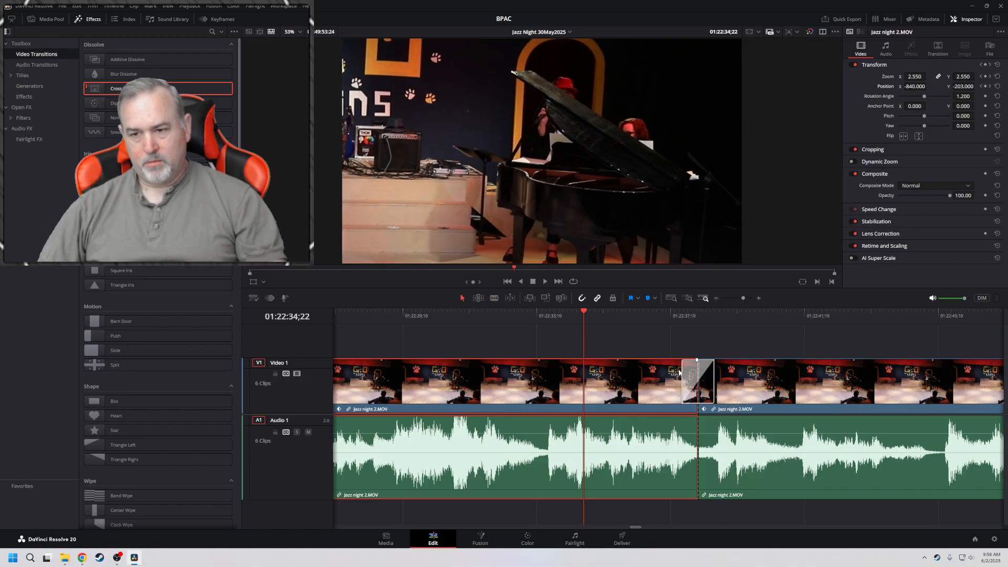
left_click_drag(682, 372, 665, 373)
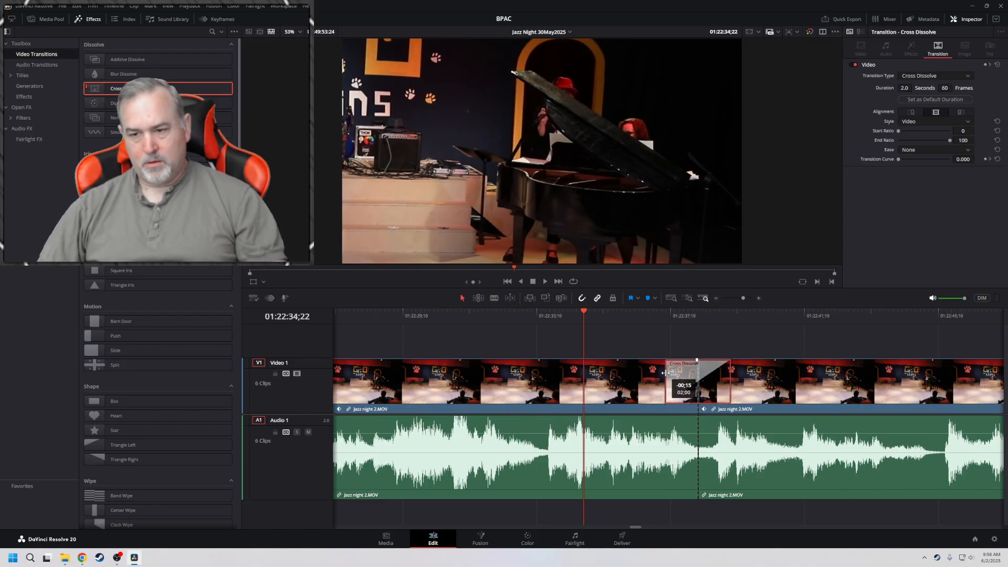
key("space")
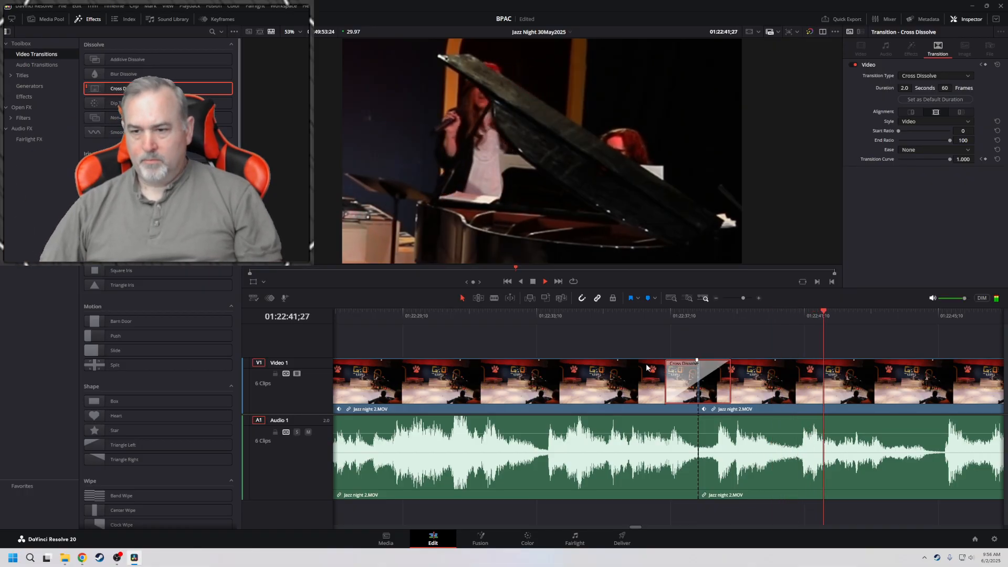
key("space")
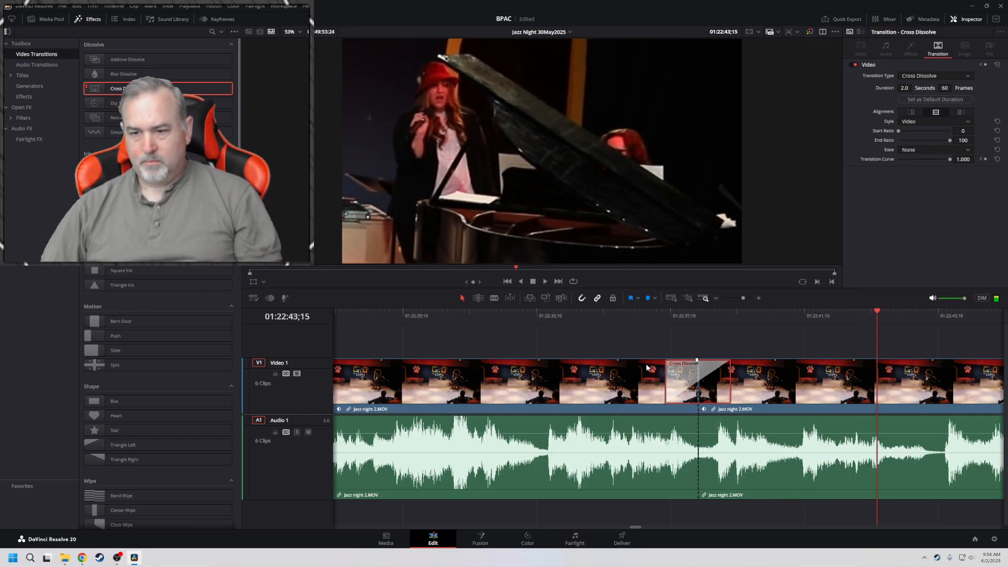
left_click(647, 368)
left_click(624, 311)
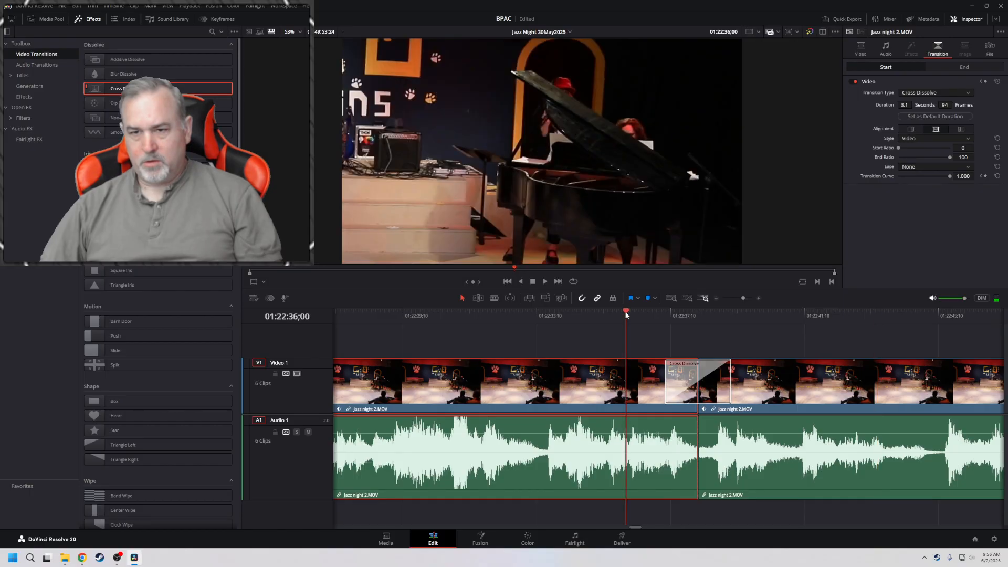
key("space")
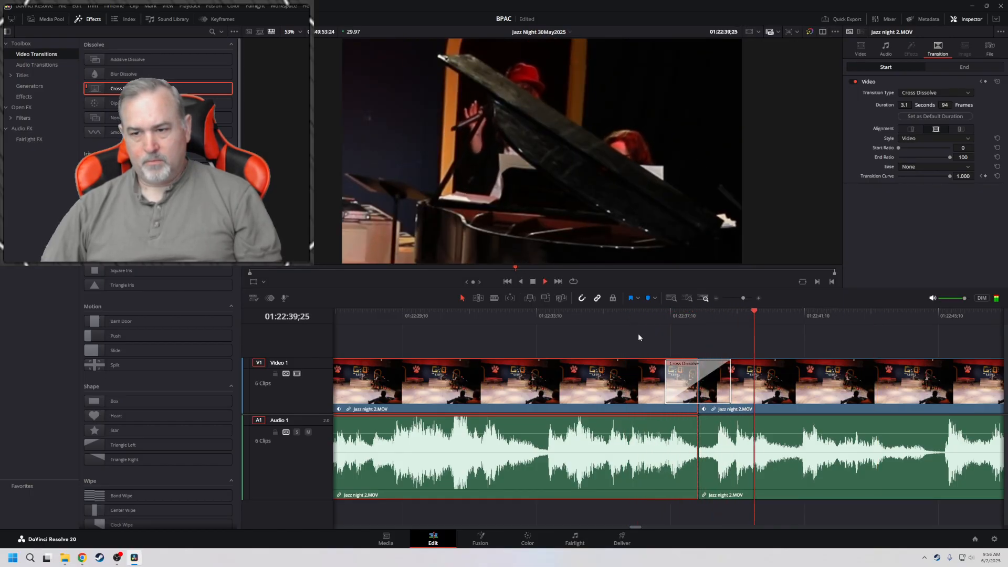
key("space")
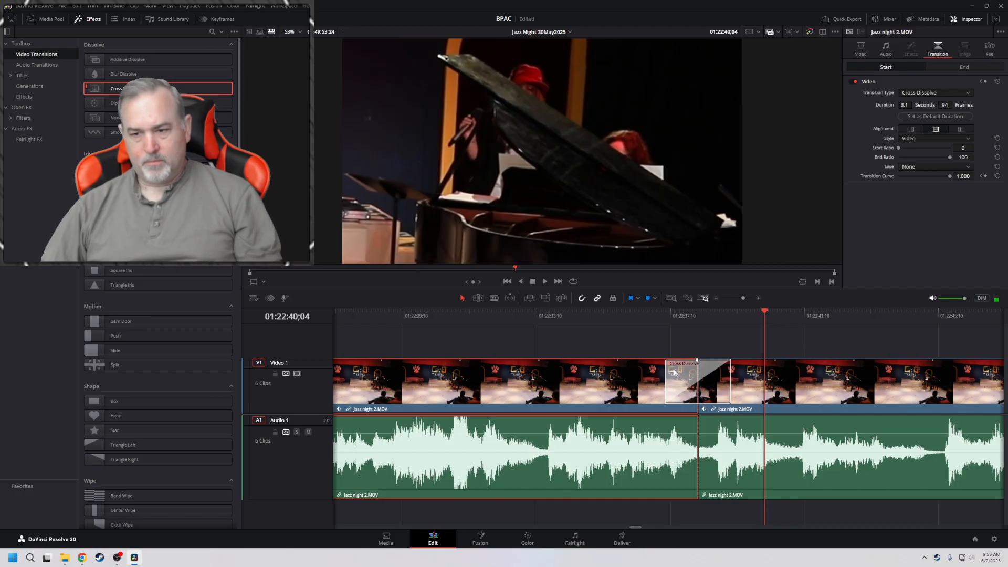
Try trimming the clips around the 01:22:38;05 cut, closing the gap and playing a new Cross Dissolve at the join
left_click(703, 373)
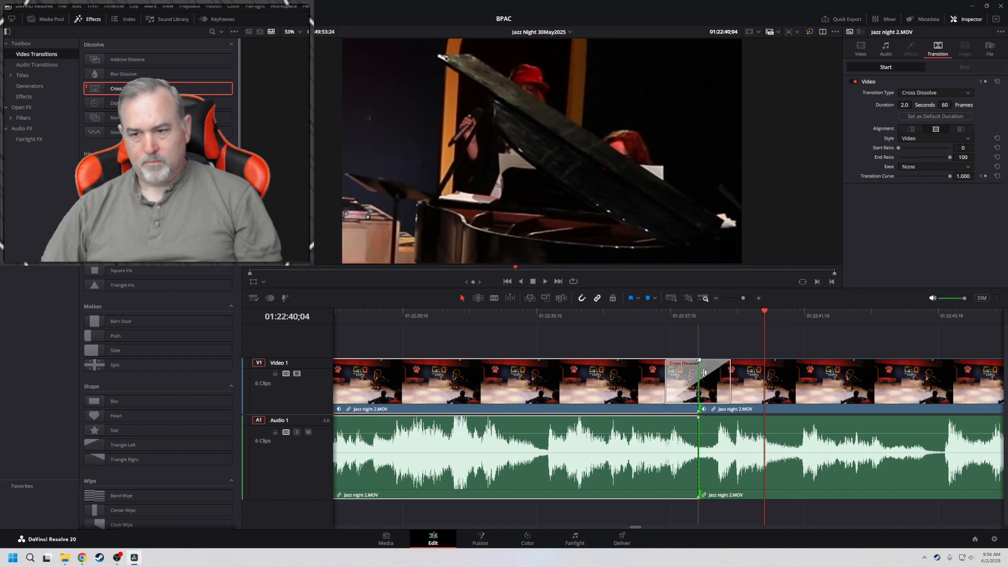
left_click_drag(704, 372, 671, 383)
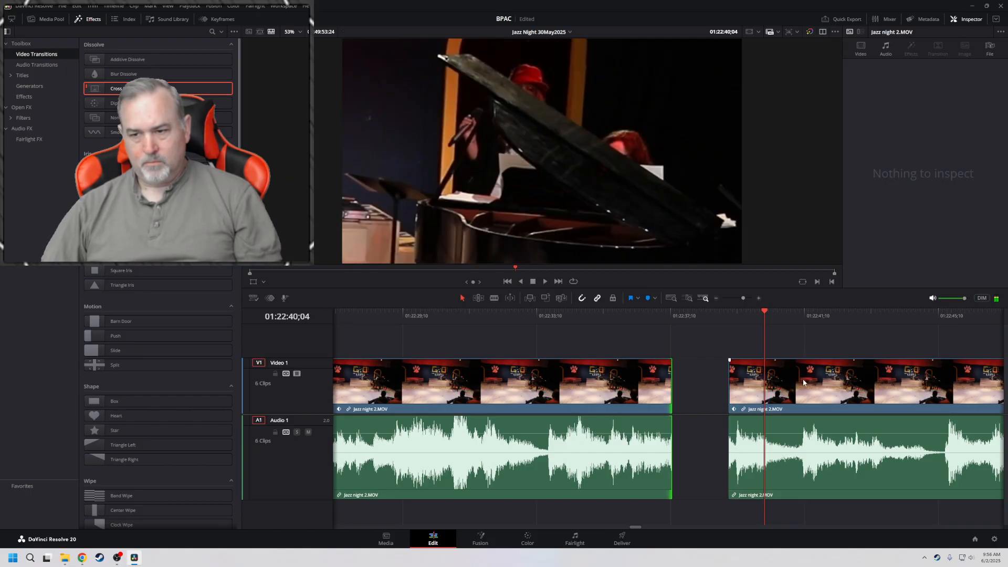
left_click_drag(804, 382, 739, 370)
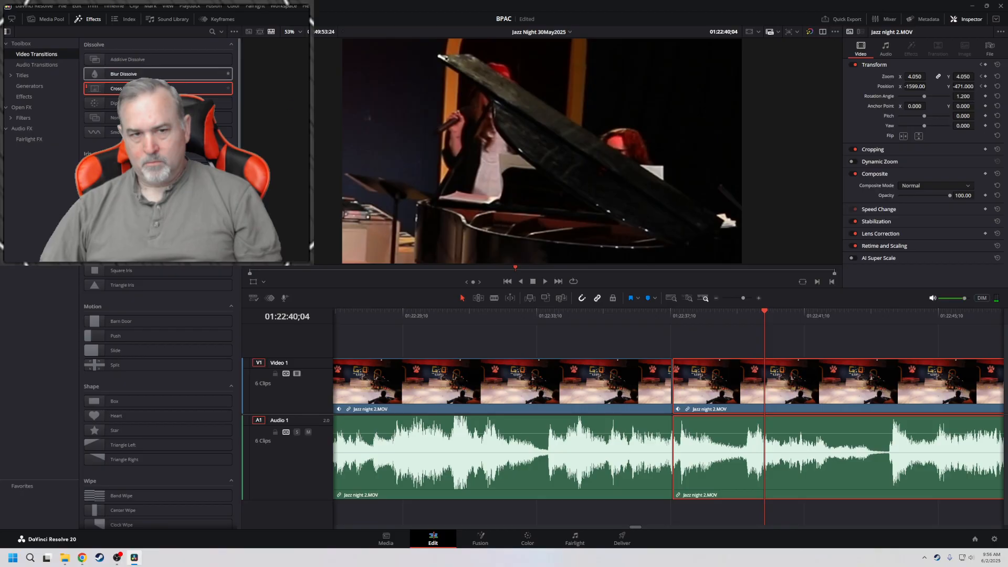
left_click_drag(158, 88, 676, 368)
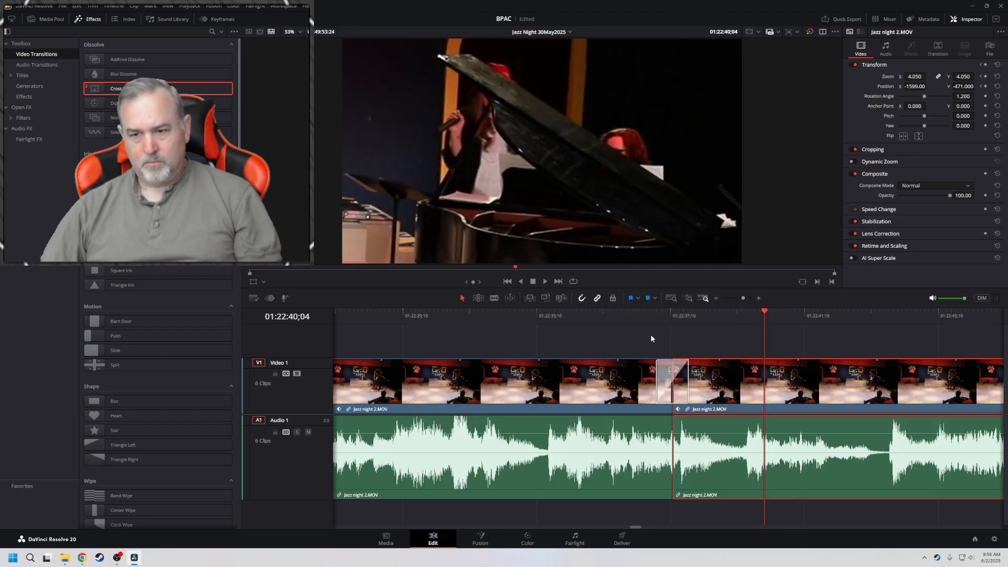
left_click(615, 317)
key("space")
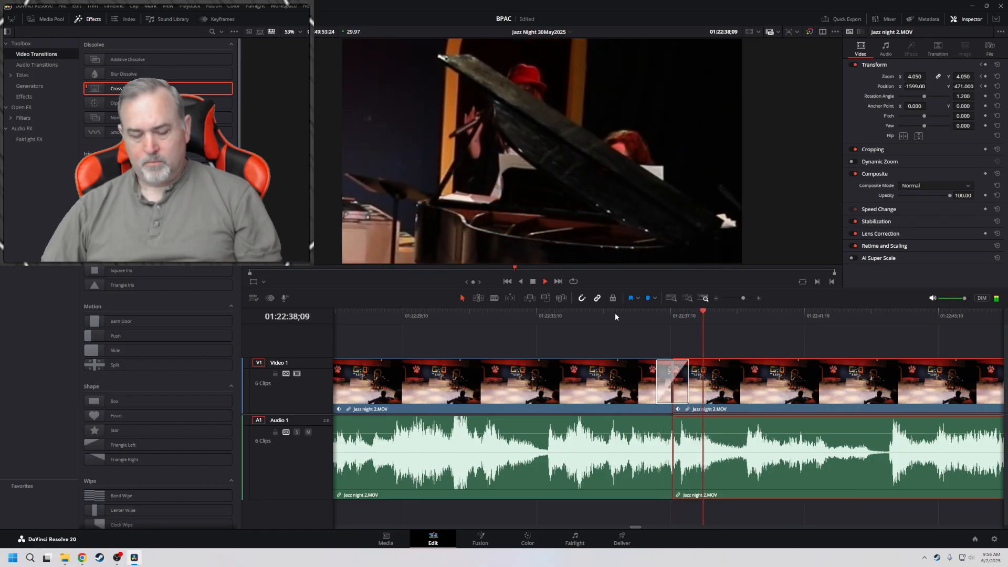
key("space")
Undo the trimming and gap closing around the cut, and also the lengthening of its original cross dissolve
key("ctrl+z")
key("ctrl+z")
key("ctrl+z")
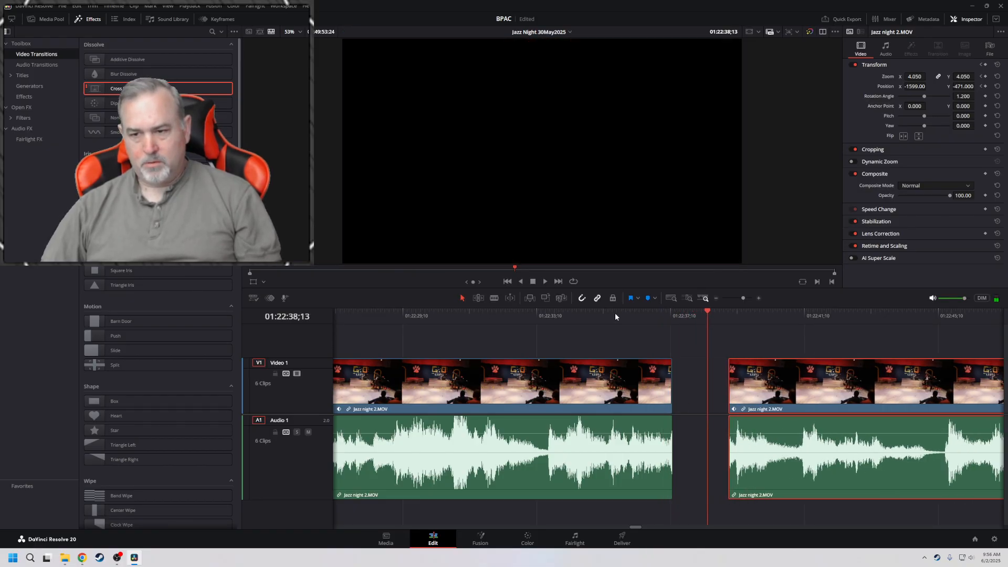
key("ctrl+shift+z")
key("ctrl+shift+z")
key("ctrl+shift+z")
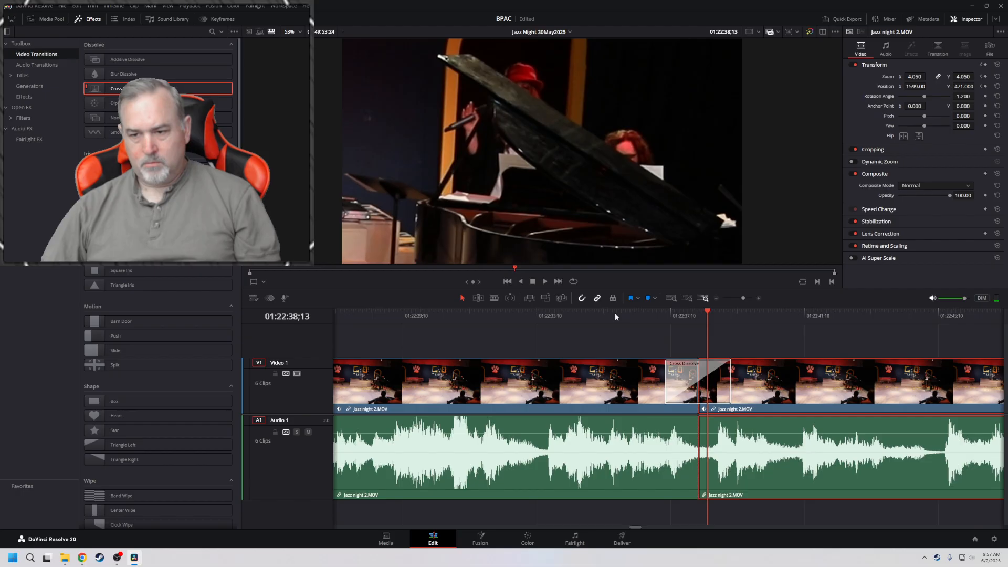
key("ctrl+z")
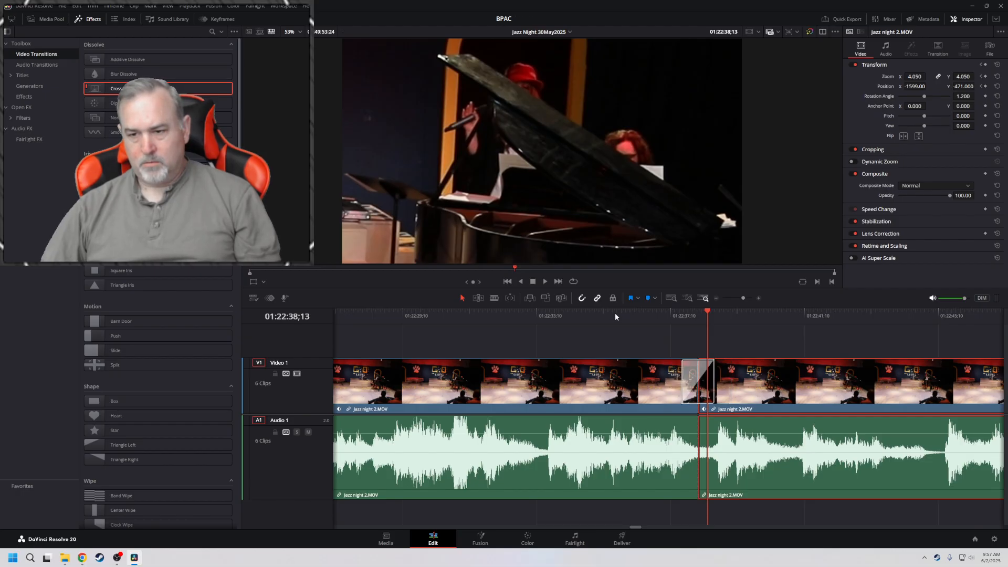
Play through the cross dissolve at 01:22:38;05, then look at the clip in Fusion and return to the edit timeline
left_click(616, 313)
key("space")
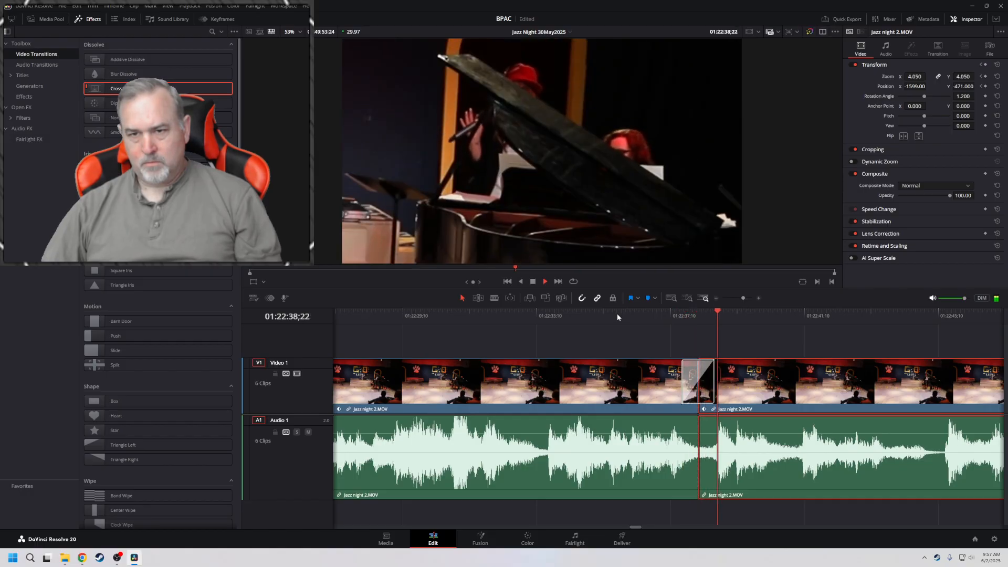
key("space")
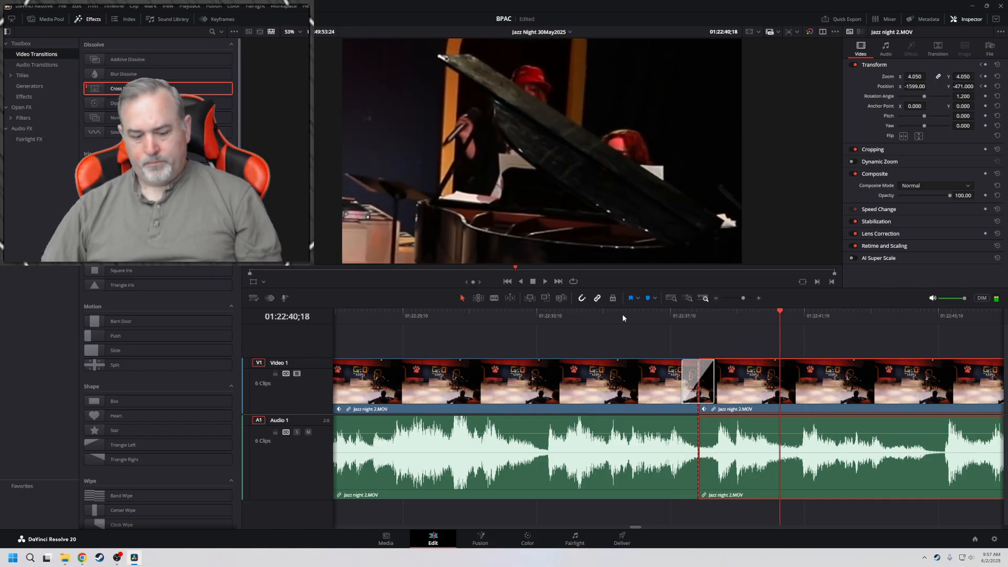
left_click(661, 334)
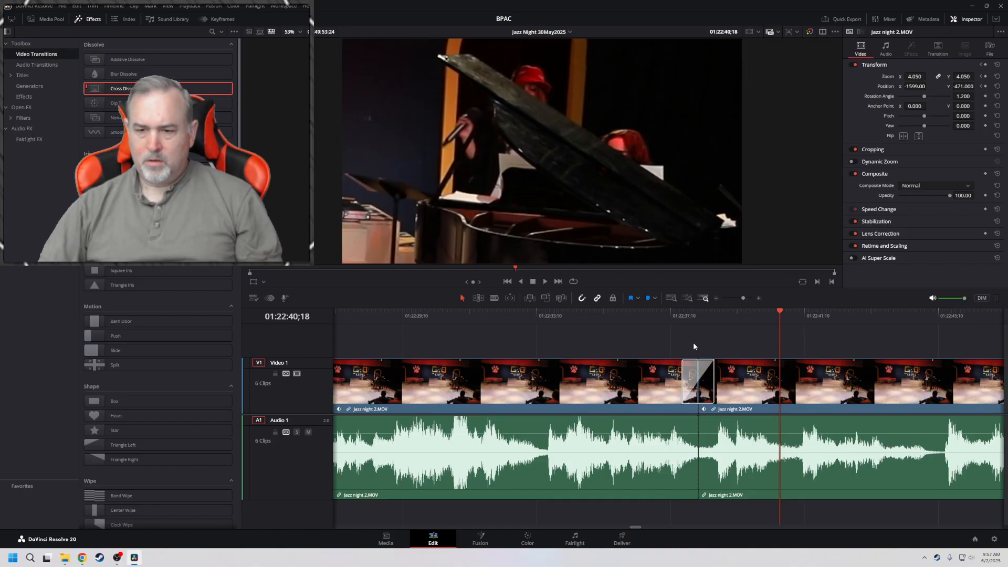
left_click(481, 543)
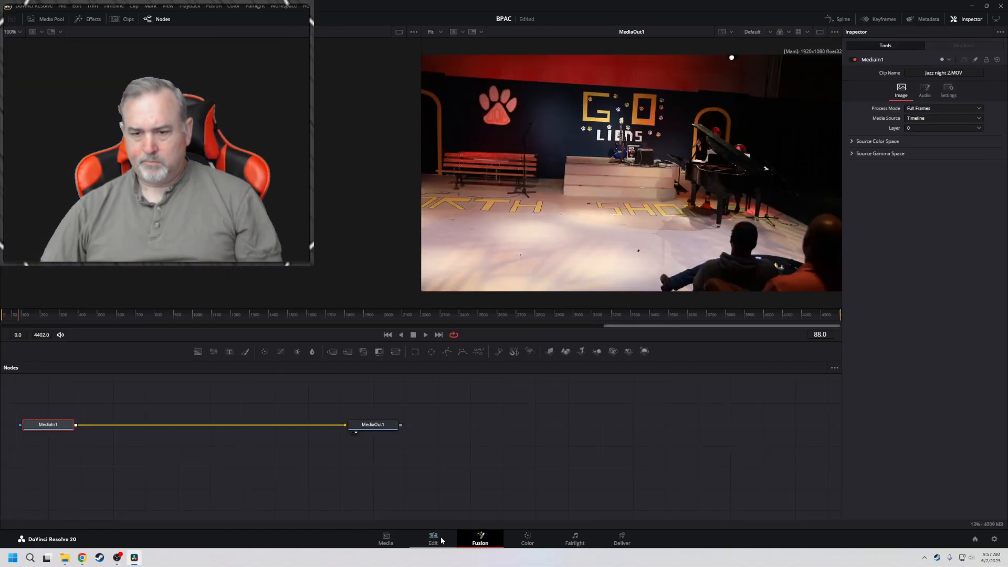
left_click(433, 541)
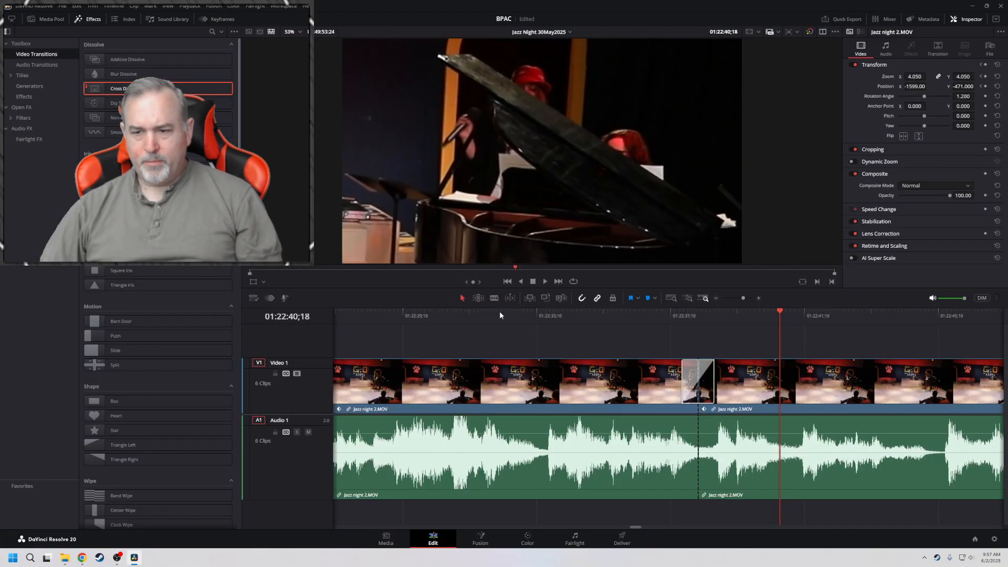
Go back through the cuts to the timeline start, then play across the cross dissolve near 01:05:54
key("Up")
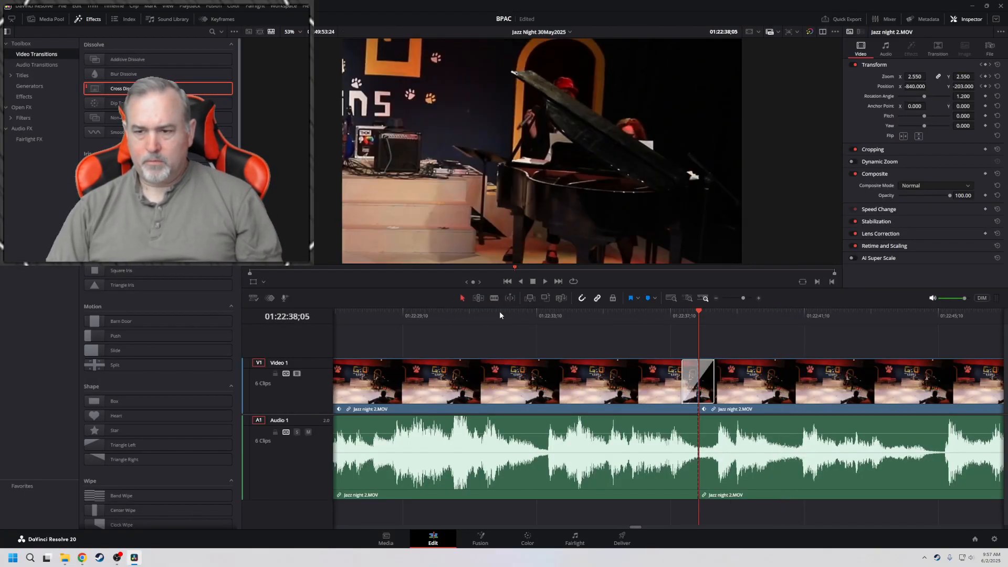
key("Up")
key("Up")
key("Up")
key("Up")
key("Up")
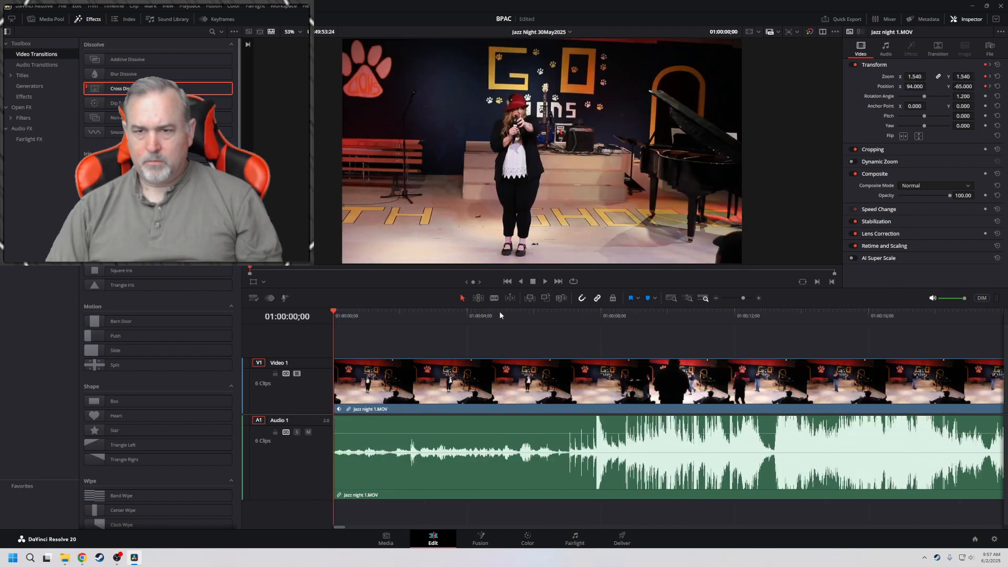
left_click(597, 317)
key("space")
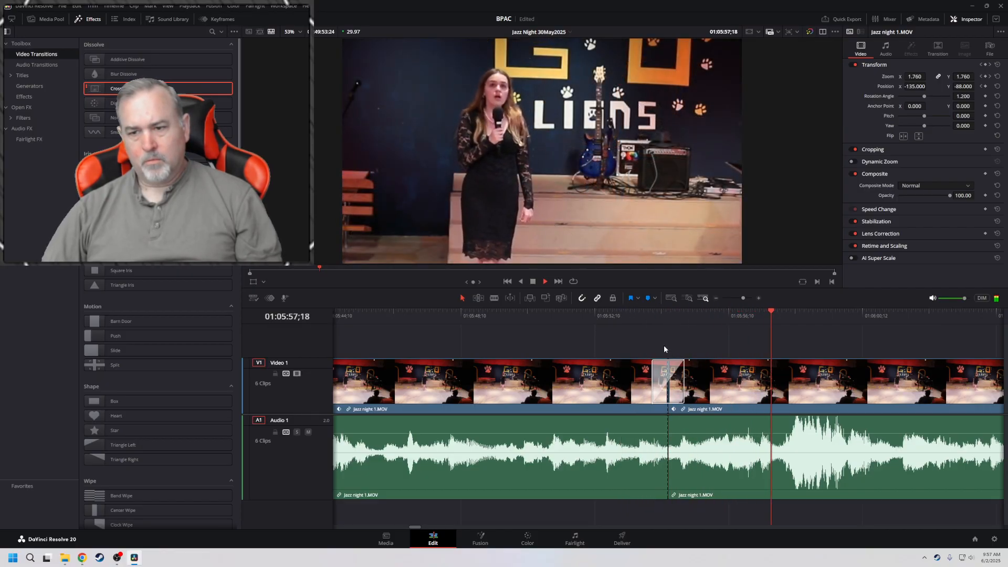
key("space")
Examine the settings of the cross dissolve near 01:05:54 and replay the transition
left_click(662, 373)
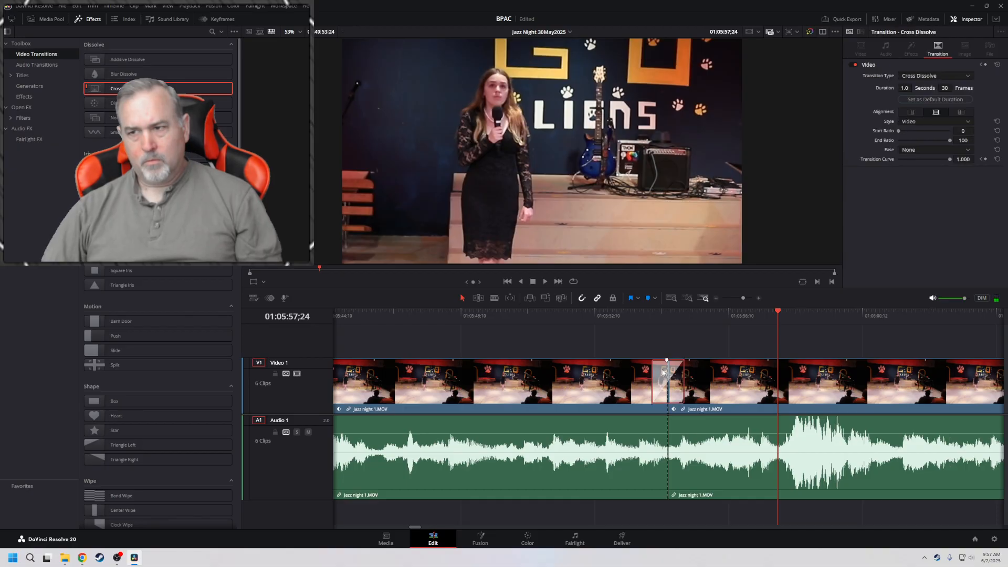
left_click(619, 314)
key("space")
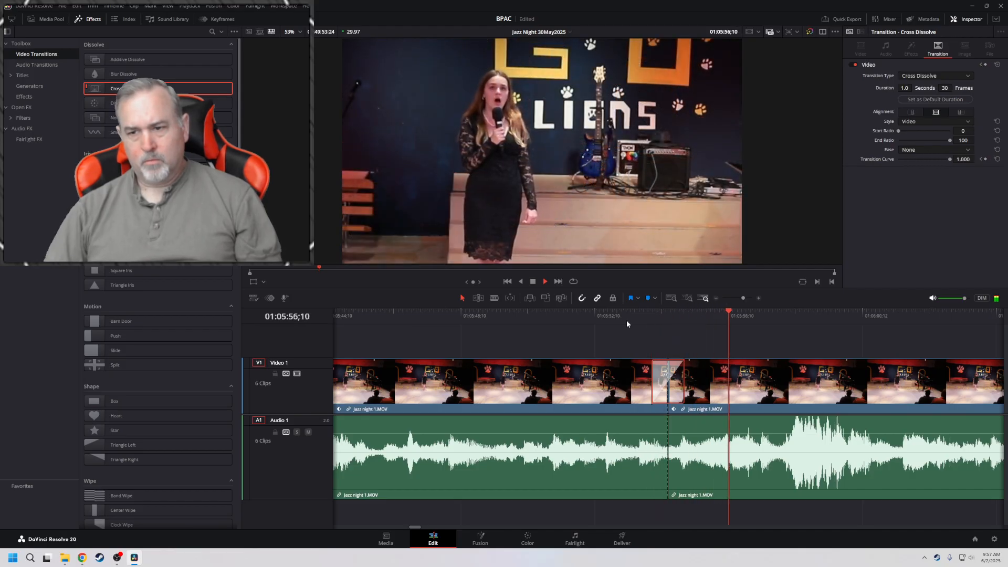
key("space")
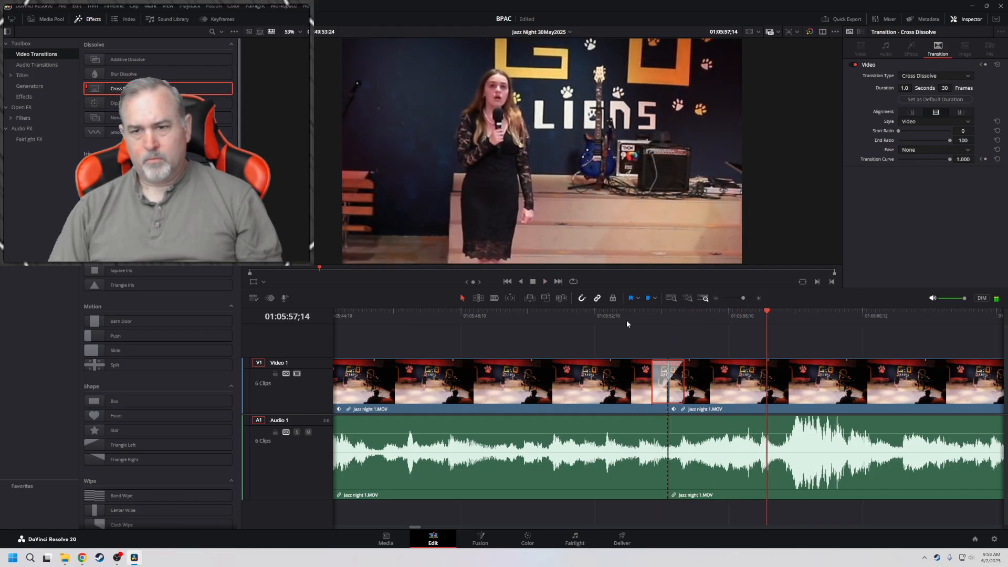
Check the cross dissolves at 01:19:32;15 and 01:16:50;24, then select the dissolve at 01:22:38;05 to examine its settings
key("Down")
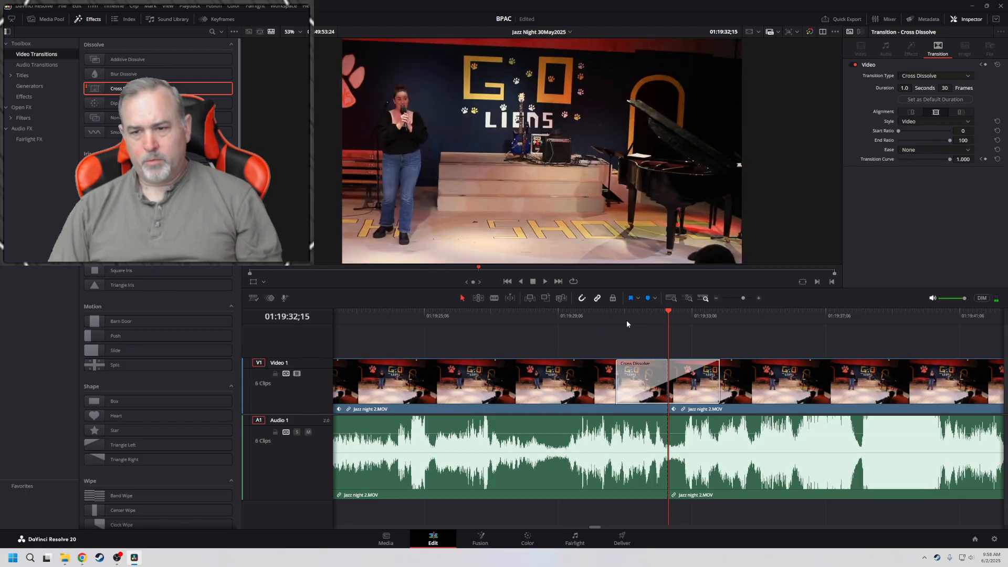
left_click(585, 311)
key("space")
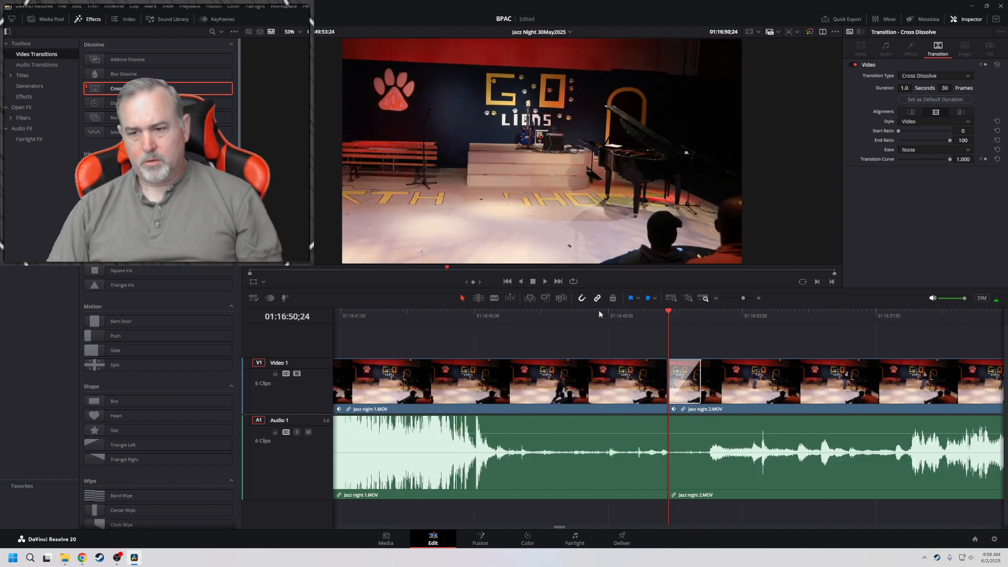
key("space")
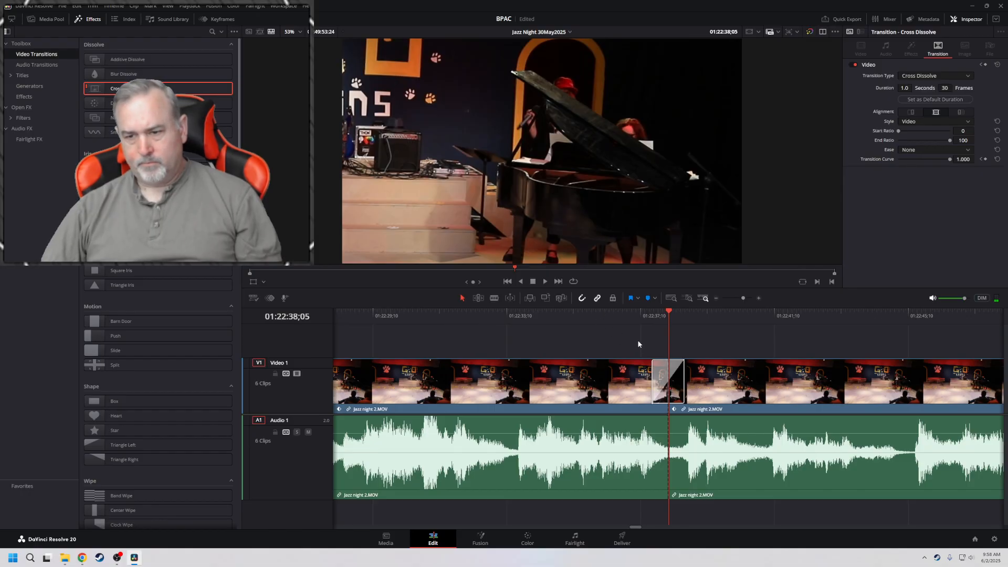
left_click(657, 373)
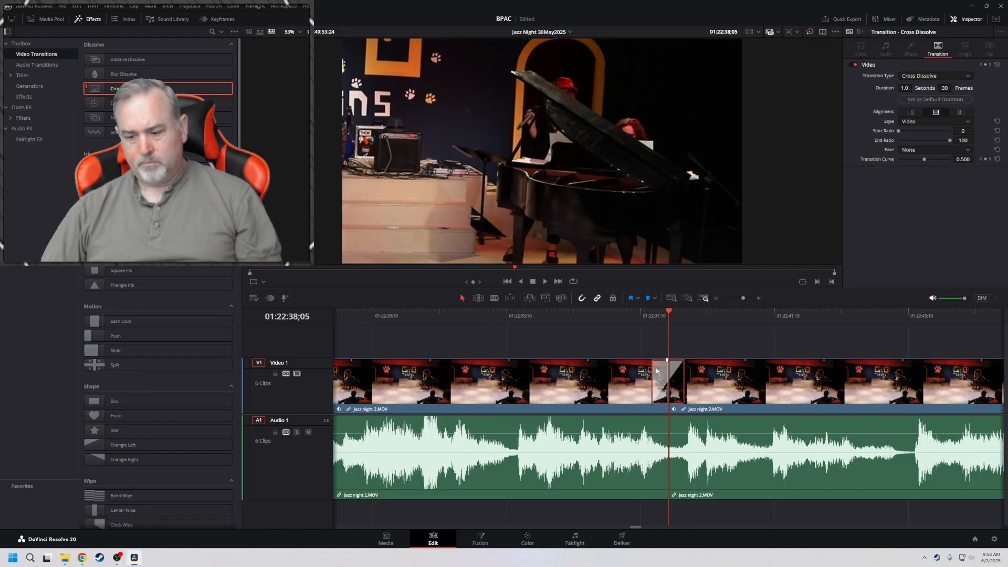
Delete the cross dissolve at 01:22:38;05 and play across the bare cut with the clip's video transform settings shown
key("Delete")
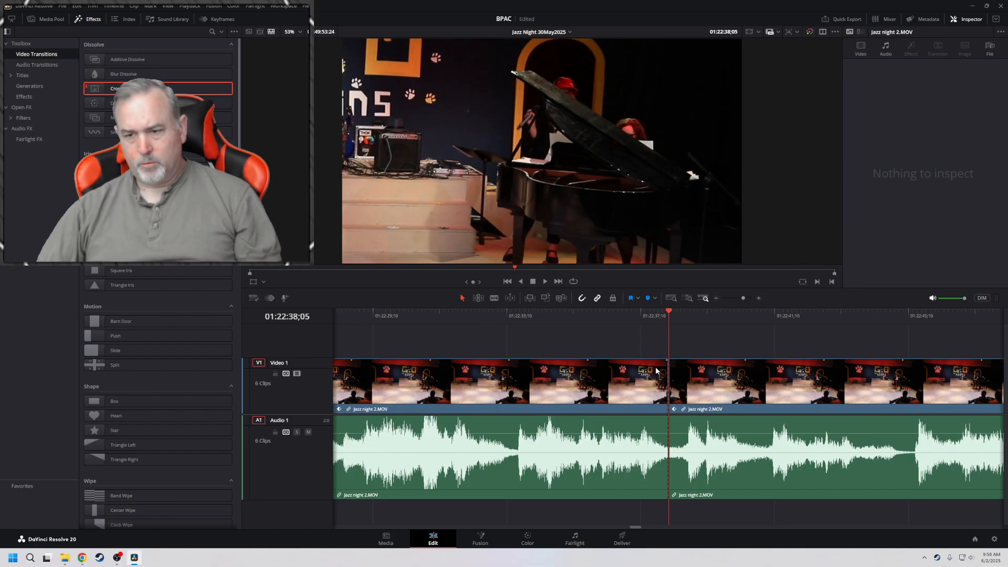
left_click(616, 313)
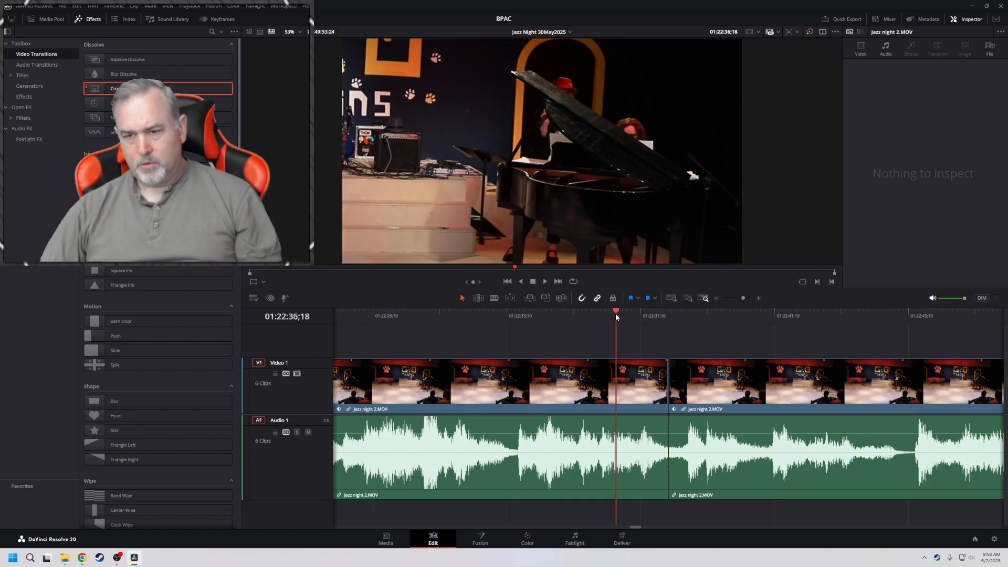
key("space")
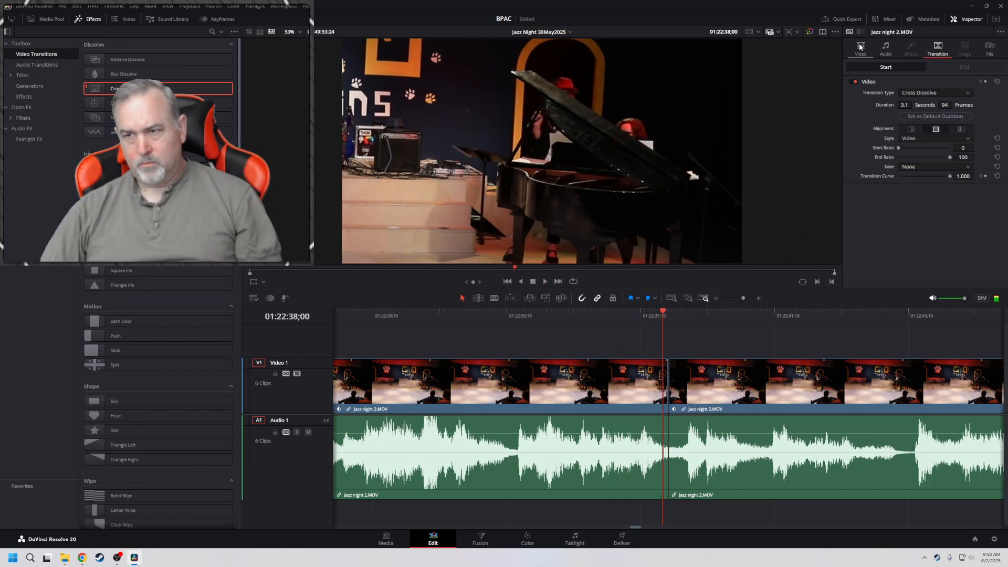
left_click(861, 46)
key("space")
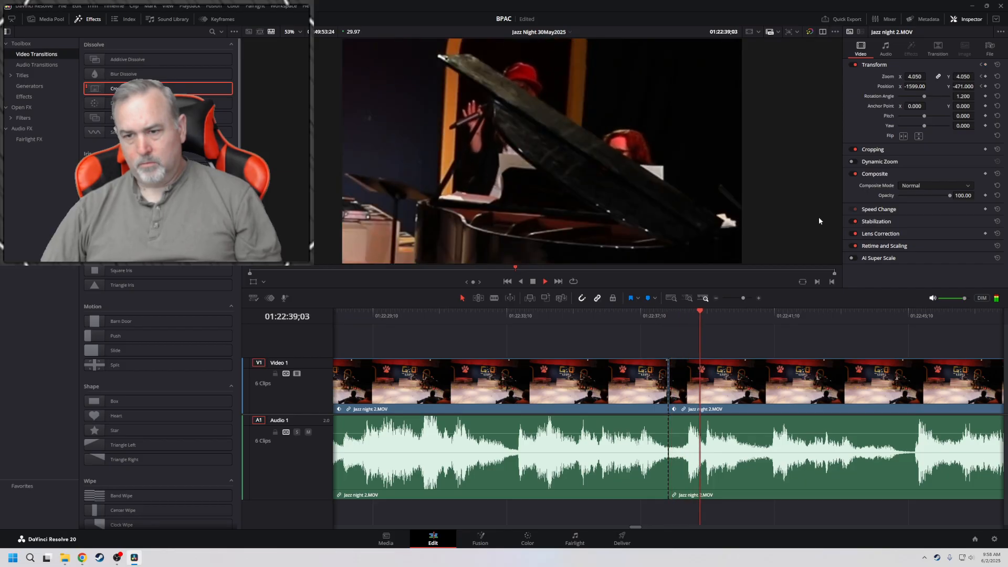
key("space")
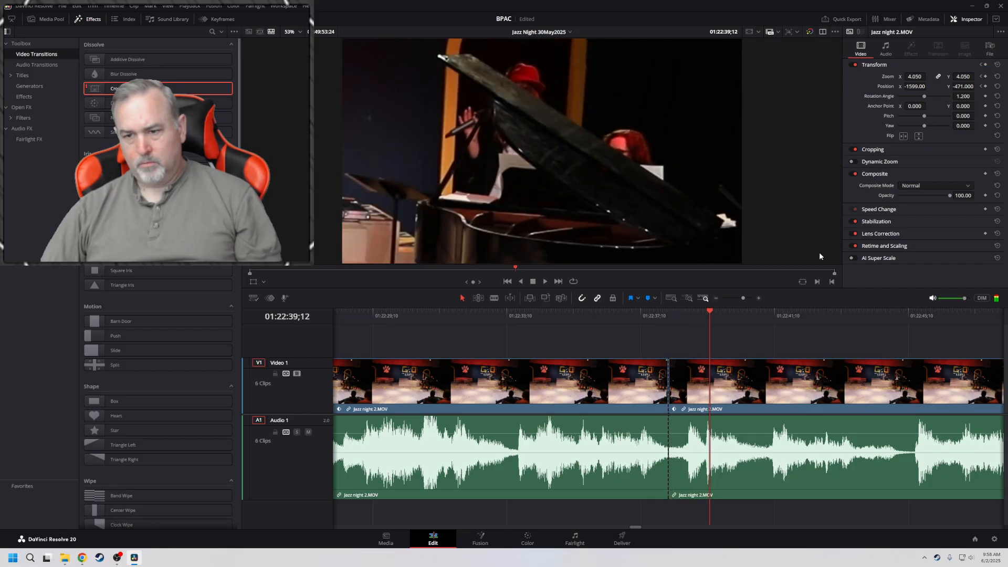
Roll the cut to the following clip's zoom keyframe at 01:22:38;09 and play across it
left_click(774, 391)
left_click(982, 77)
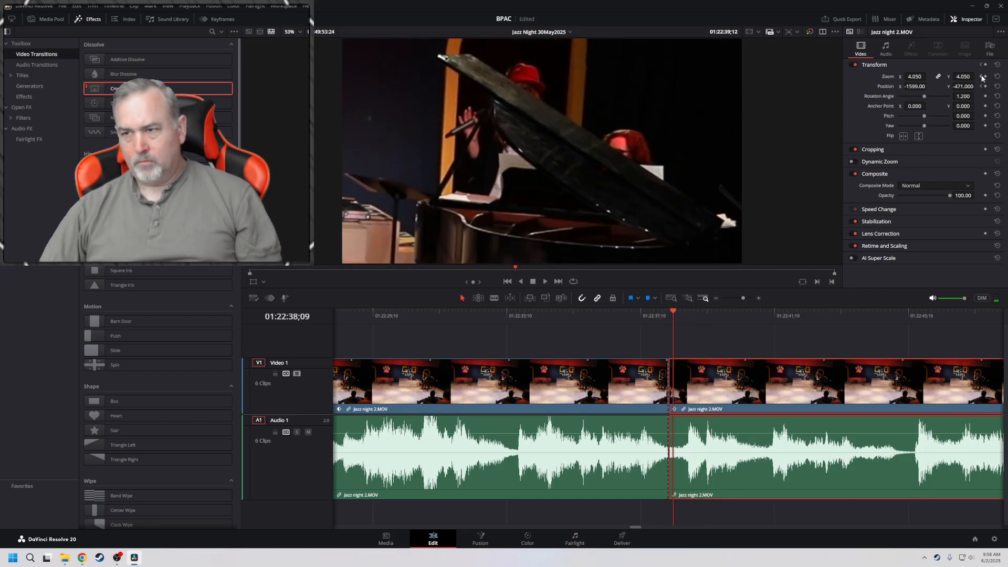
left_click(982, 77)
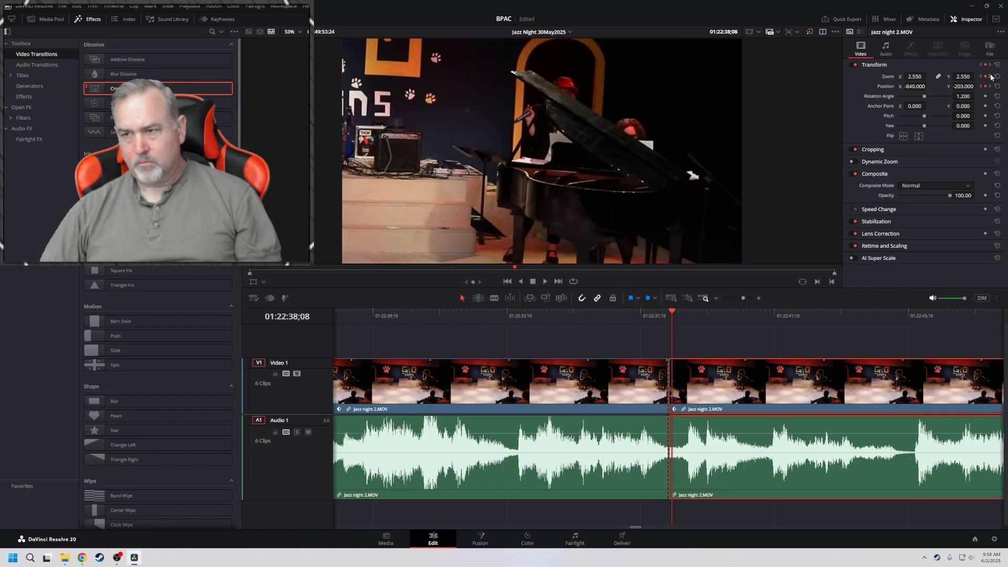
left_click(991, 77)
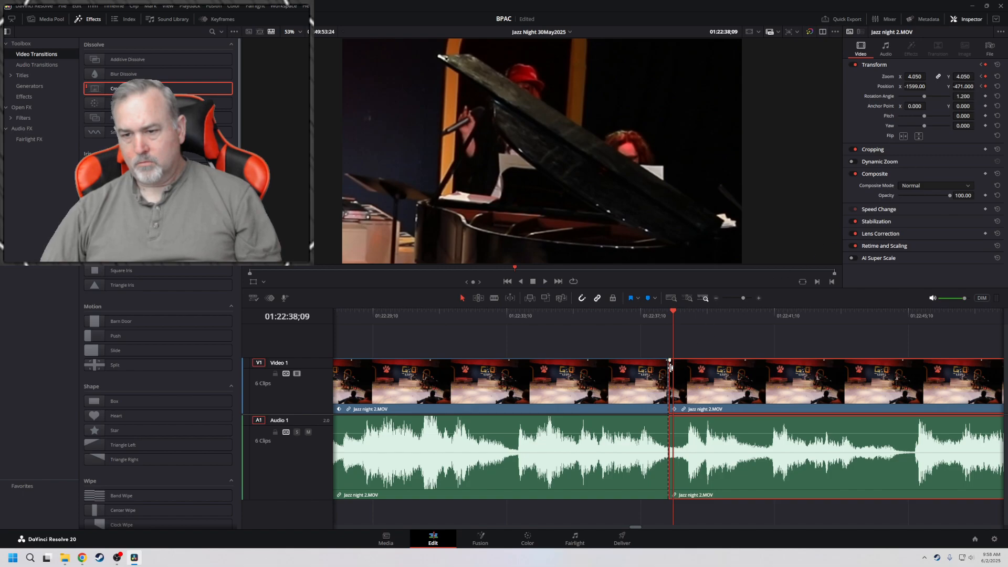
left_click_drag(667, 369, 672, 368)
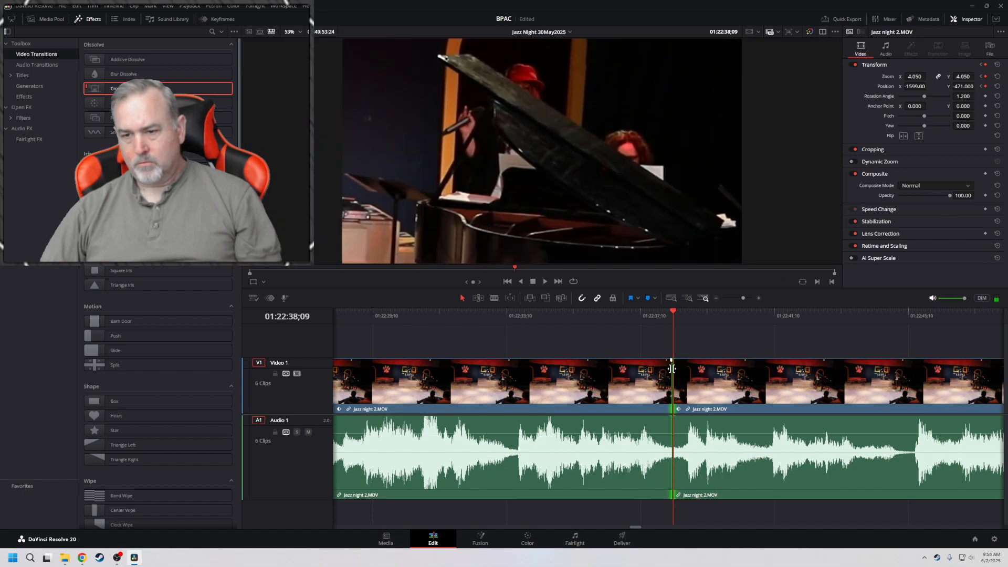
left_click(625, 313)
key("space")
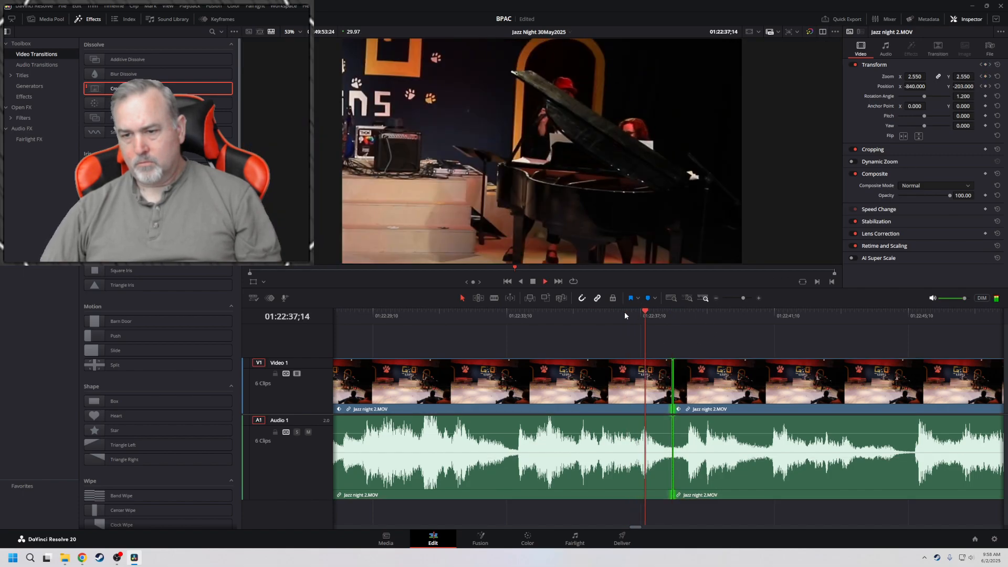
key("space")
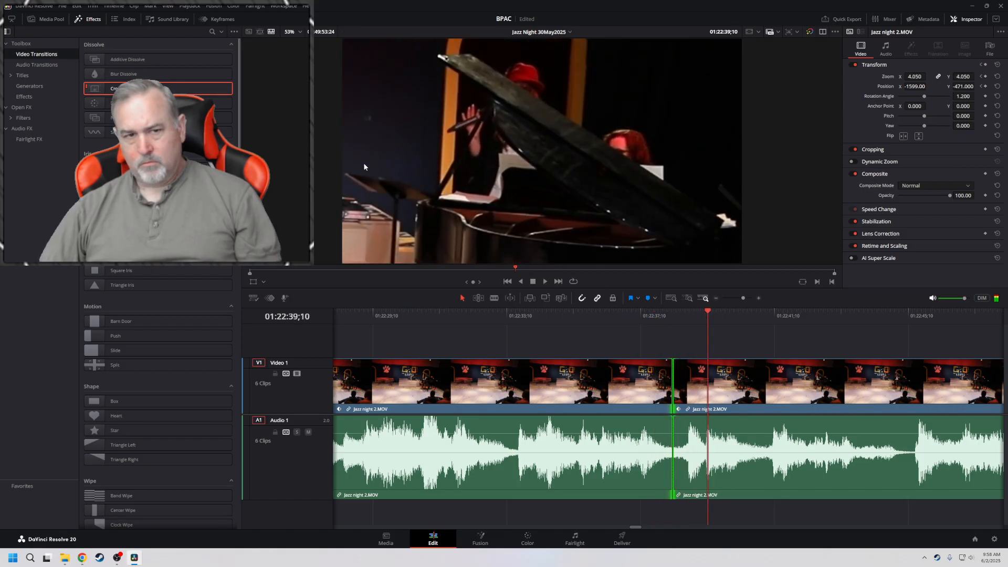
Apply a Cross Dissolve to the cut at 01:22:38;09 and play through it from 01:22:34;18
left_click_drag(106, 88, 669, 374)
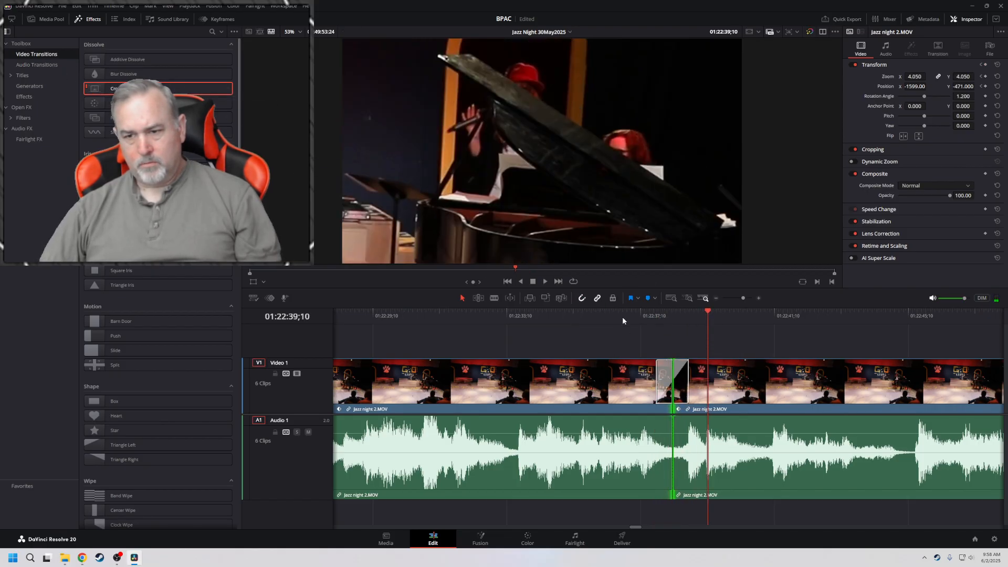
left_click_drag(622, 317, 550, 318)
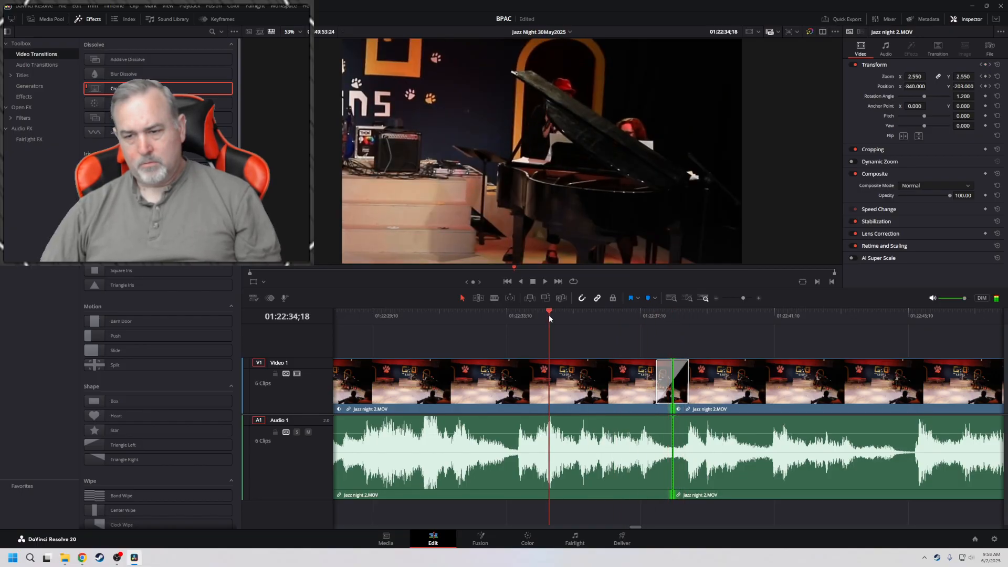
left_click(524, 332)
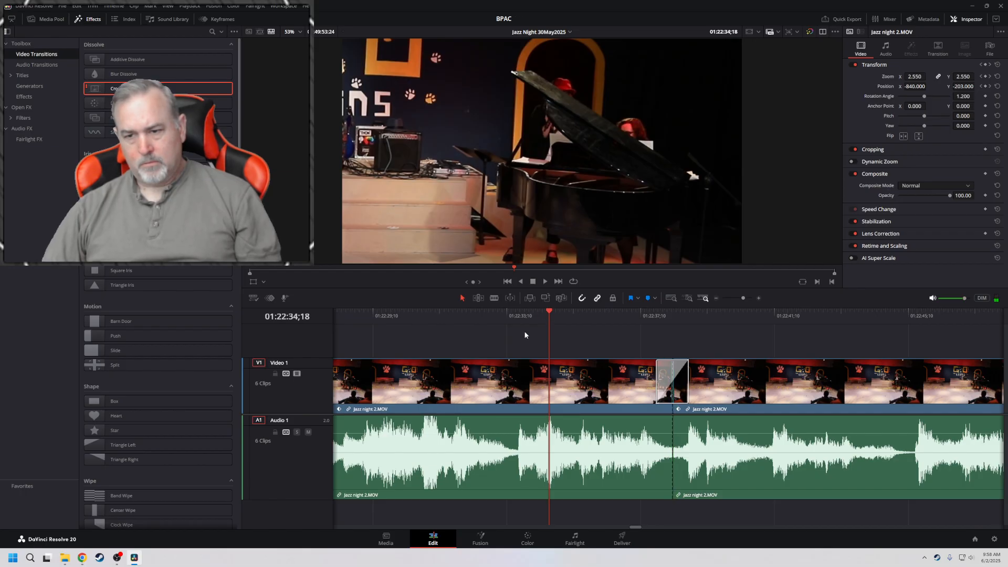
key("space")
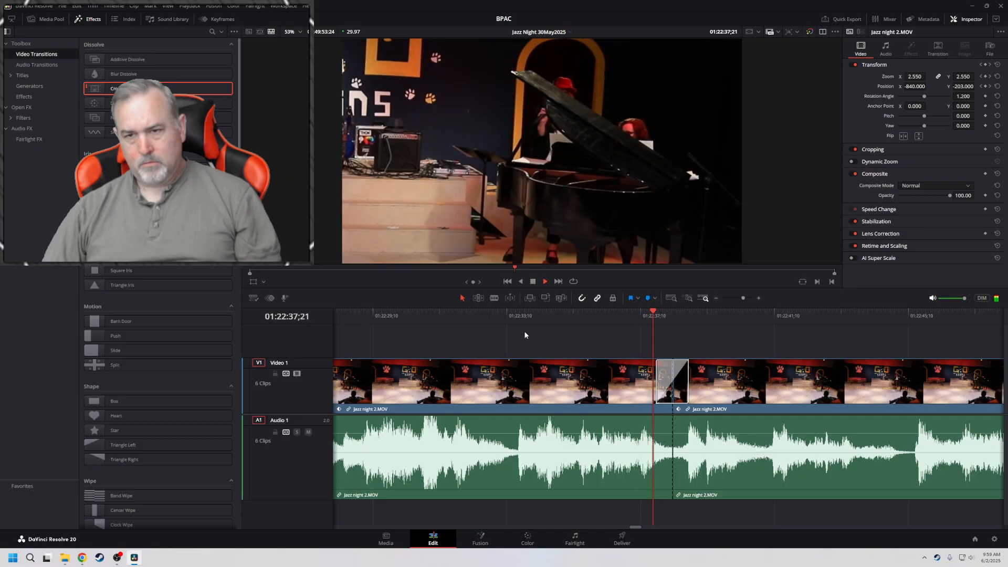
key("space")
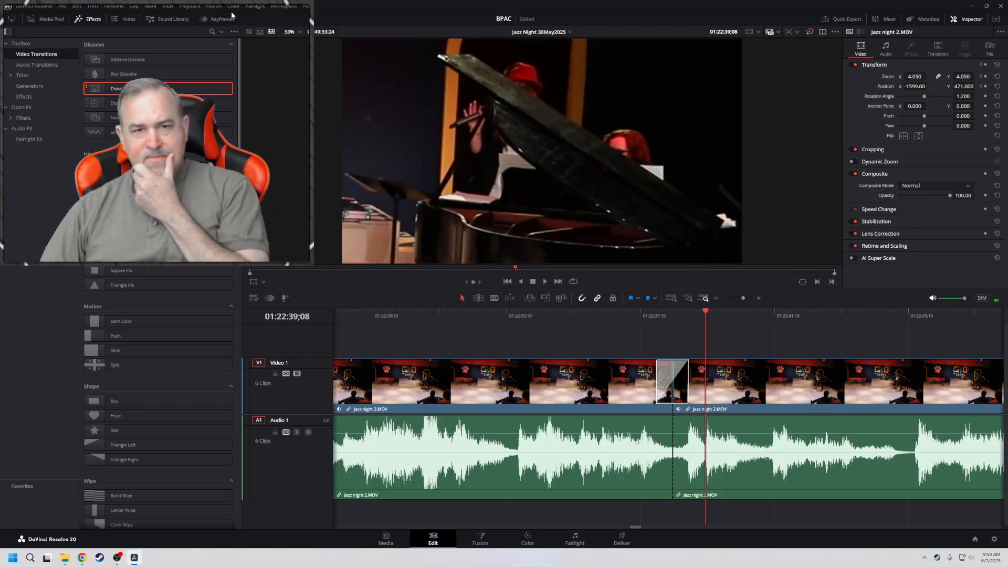
Set the playback render cache to User and replay the cross dissolve
left_click(185, 6)
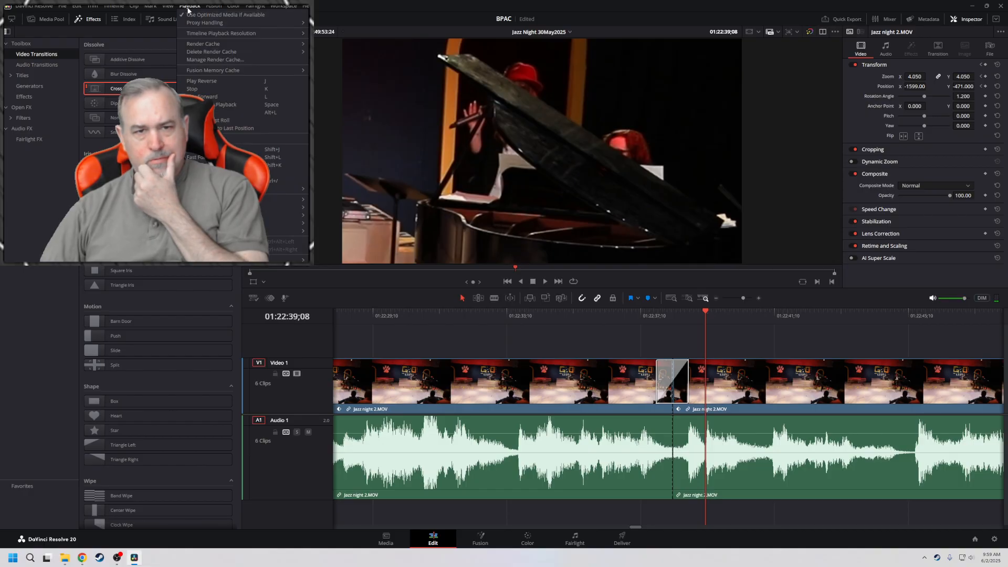
mouse_move(219, 42)
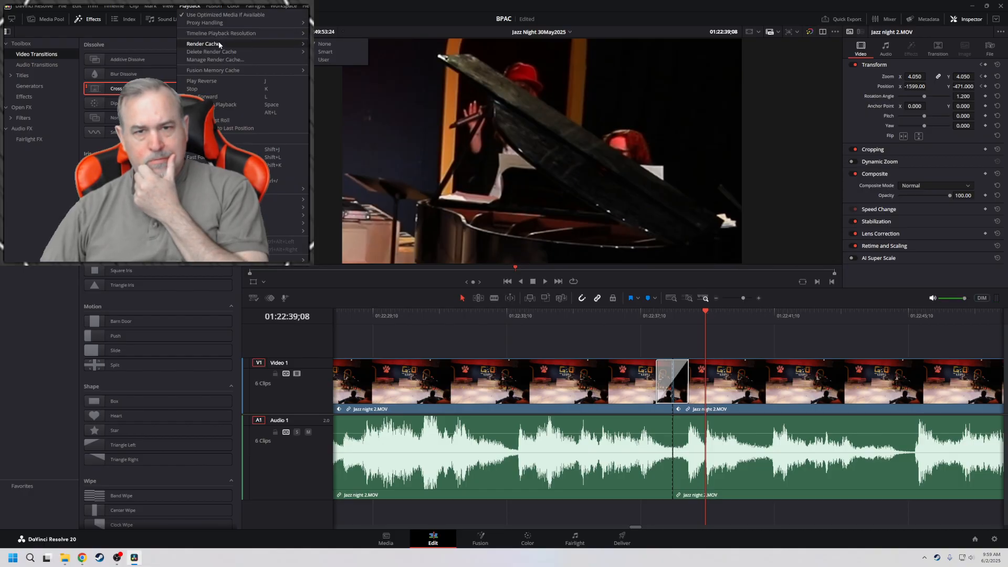
left_click(320, 61)
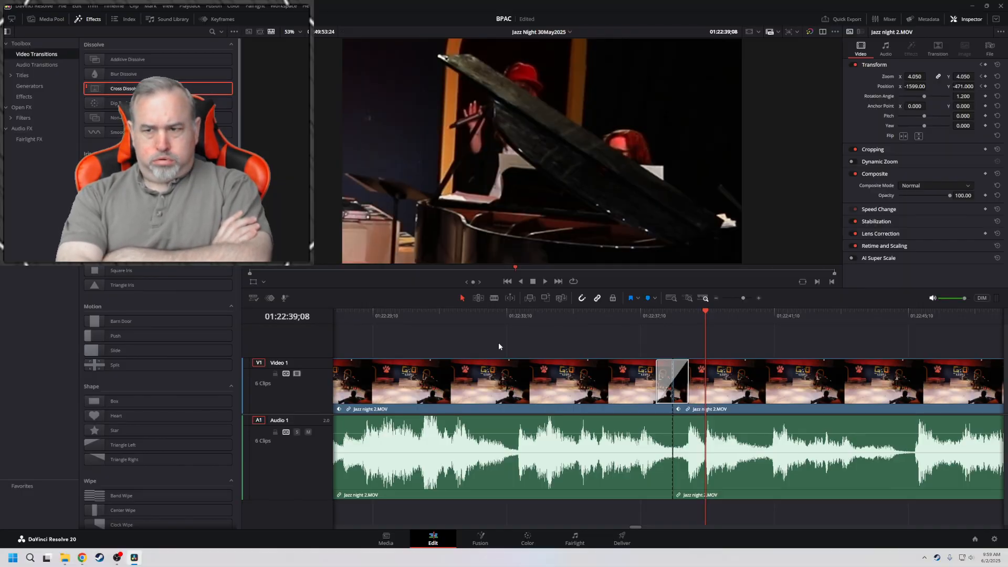
left_click(528, 314)
key("space")
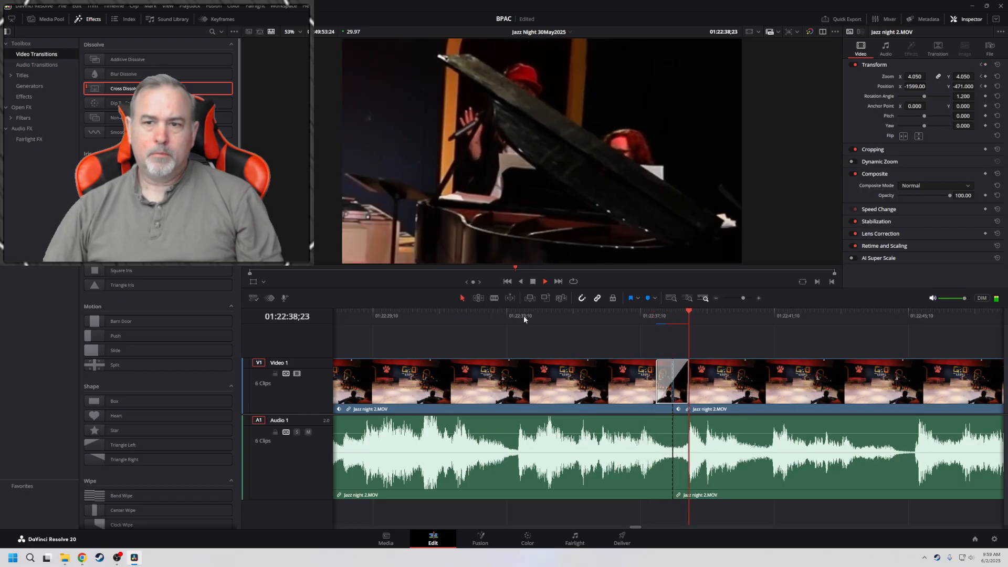
key("space")
Try a start ratio of 15 on the cross dissolve at 01:22:38;09 and play through it
left_click(672, 381)
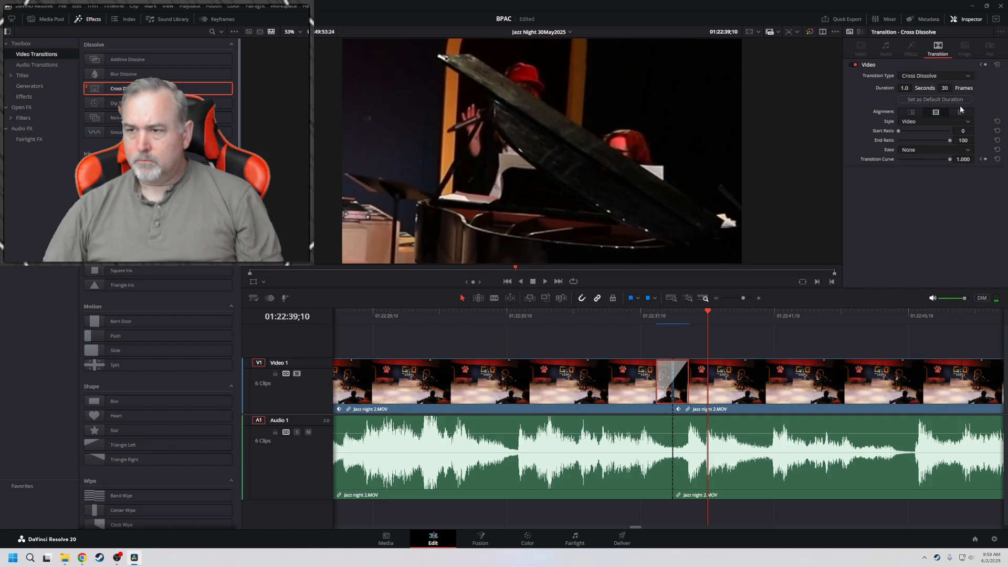
left_click(915, 122)
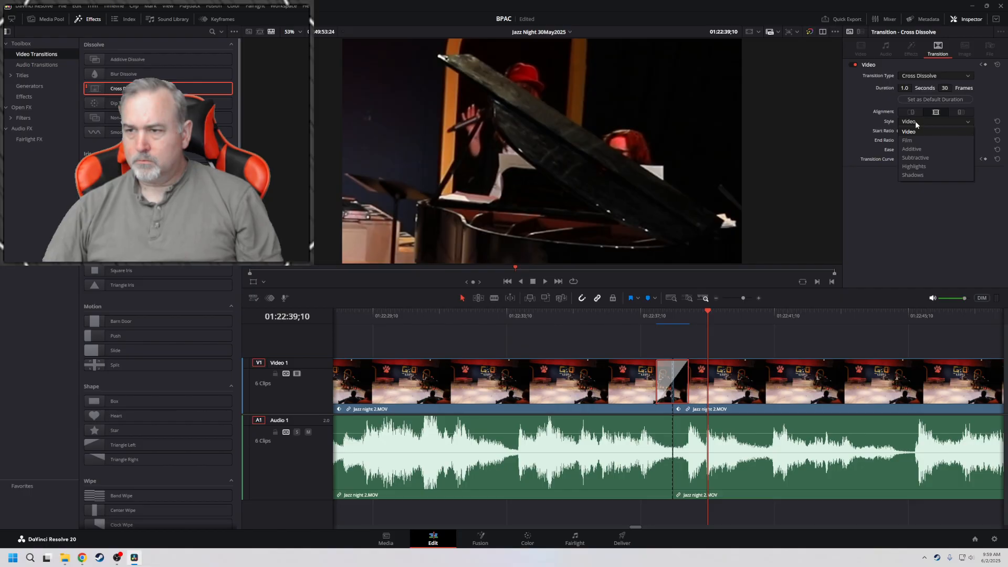
left_click(915, 120)
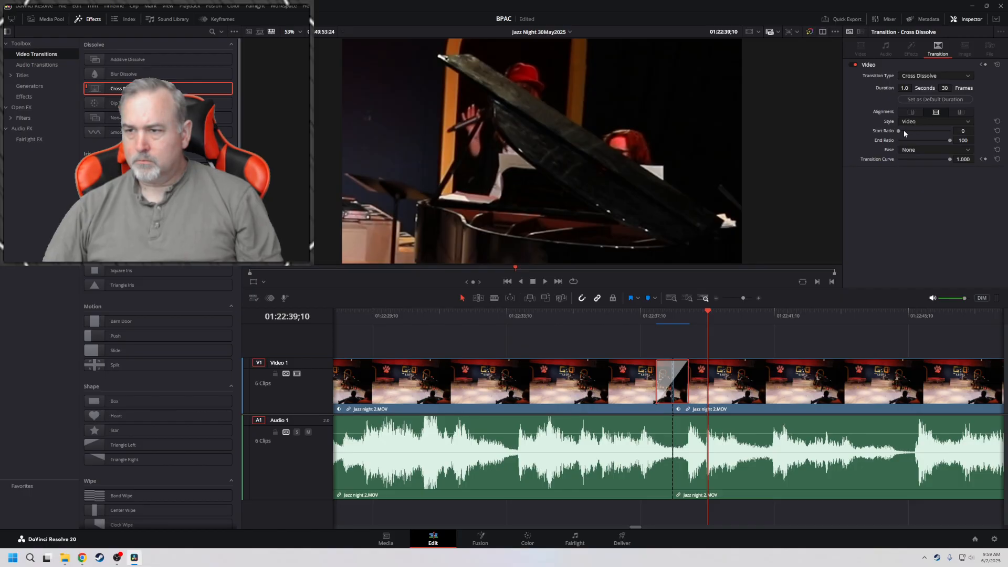
left_click(622, 311)
key("space")
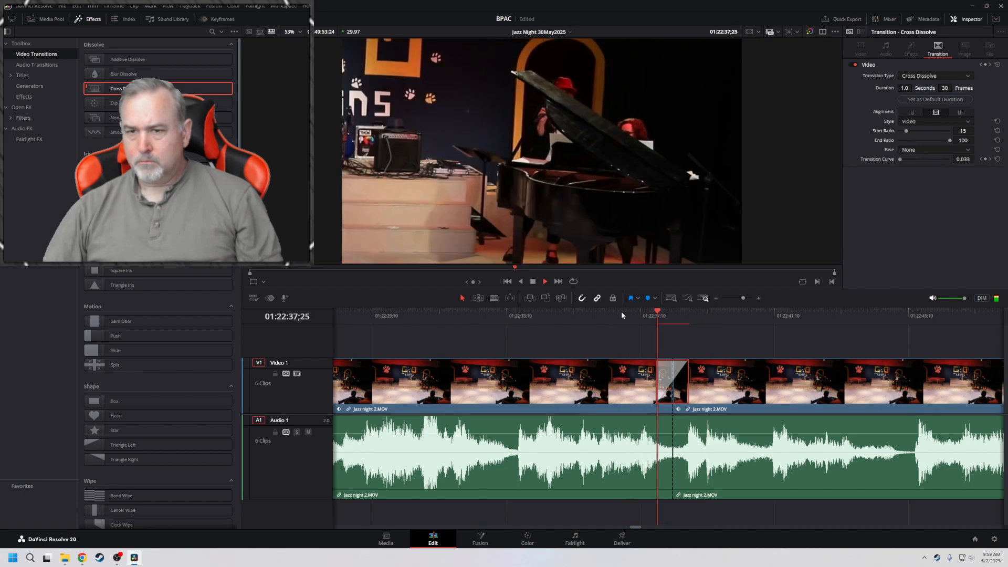
key("space")
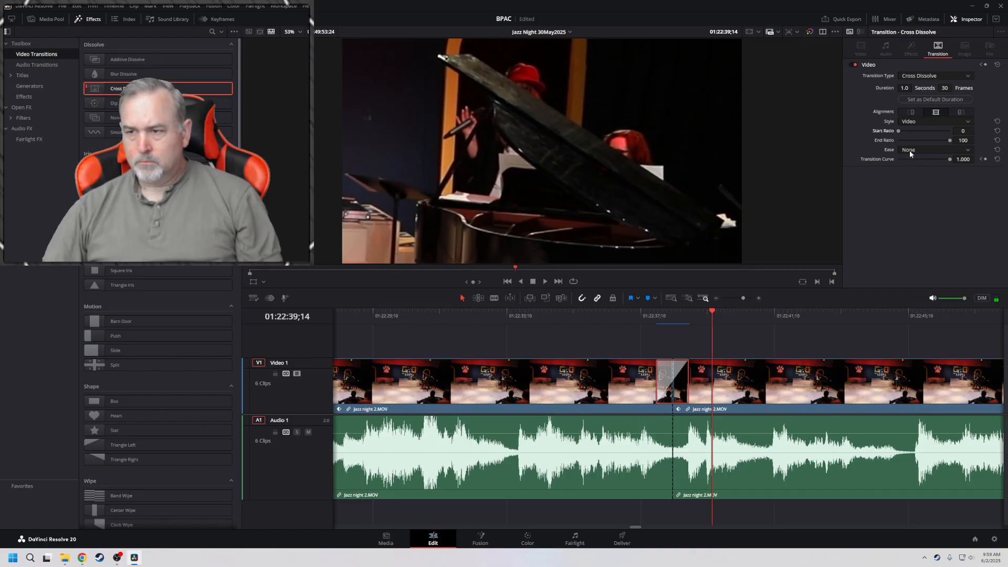
Set the cross dissolve's ease to In & Out and play through the transition
left_click(910, 151)
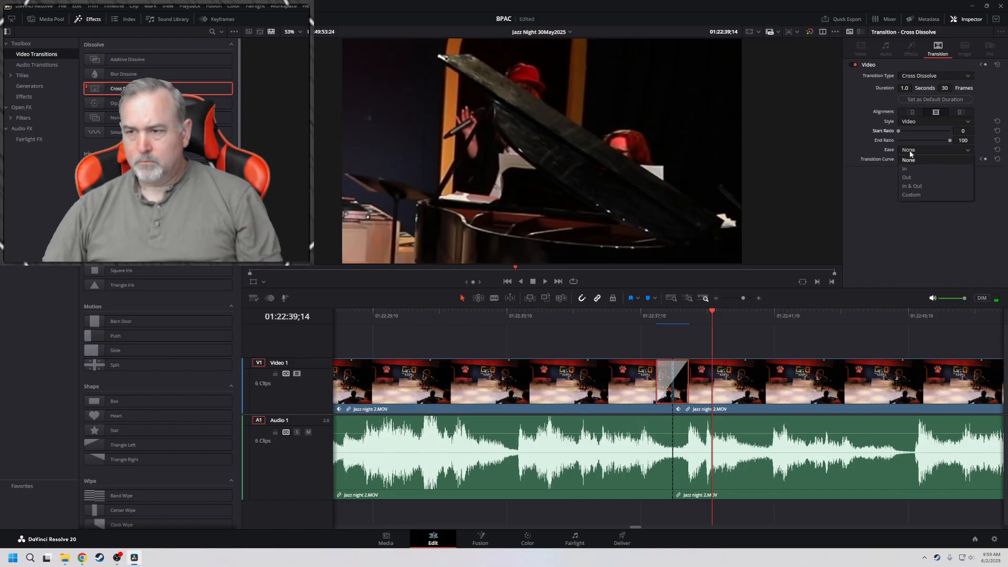
left_click(913, 186)
left_click(617, 314)
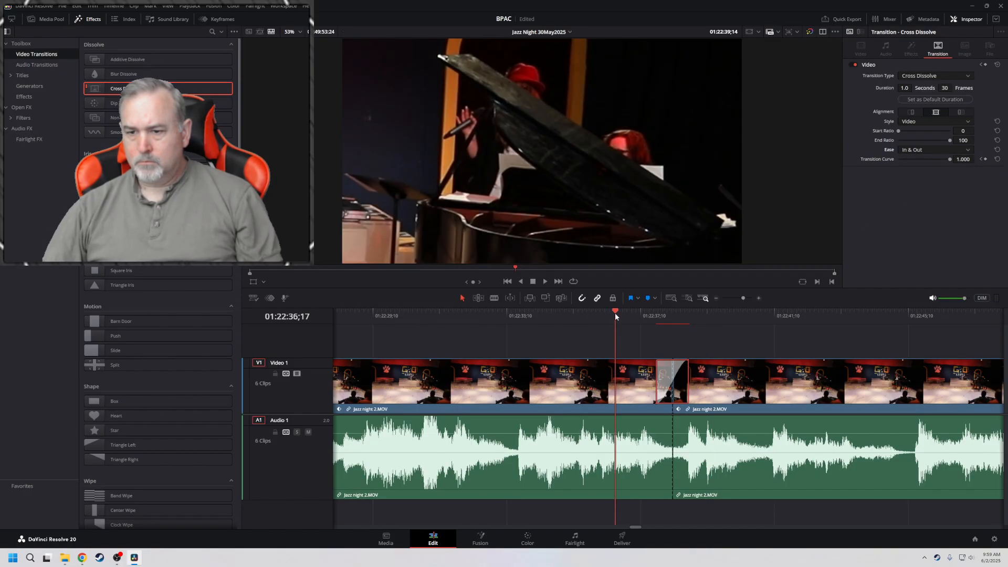
key("space")
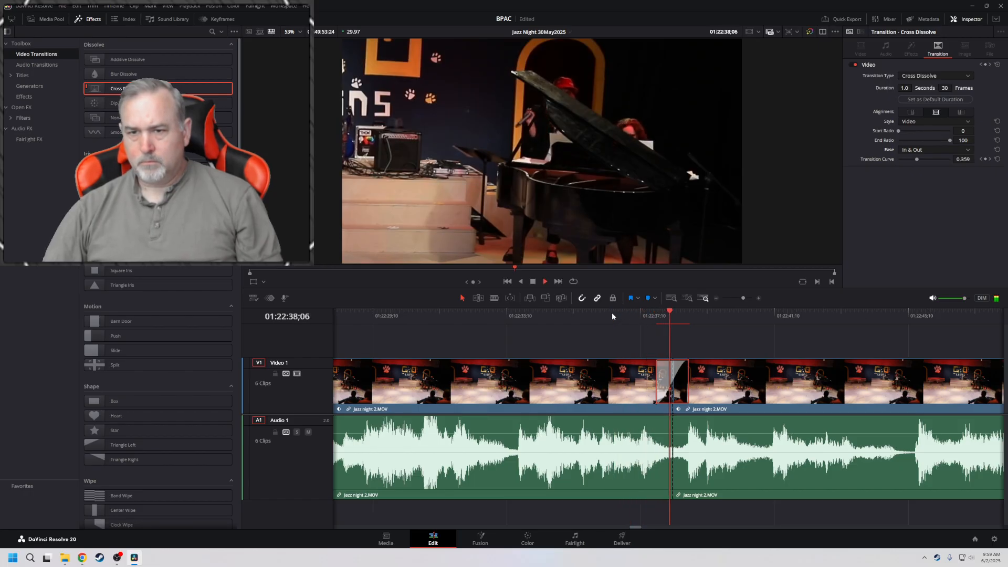
key("space")
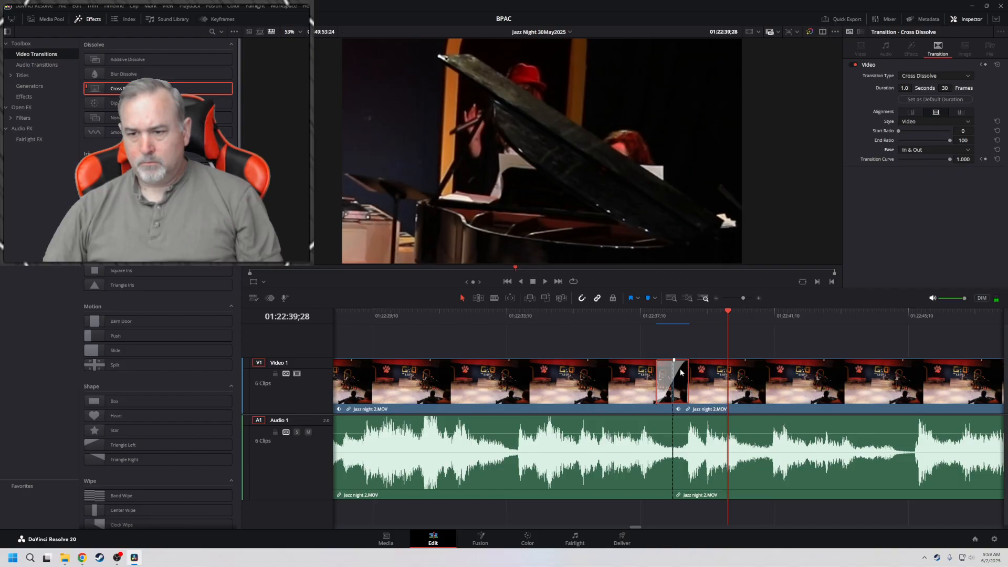
Keep the Cross Dissolve type, align the transition to start at the cut, and play through it
left_click(924, 75)
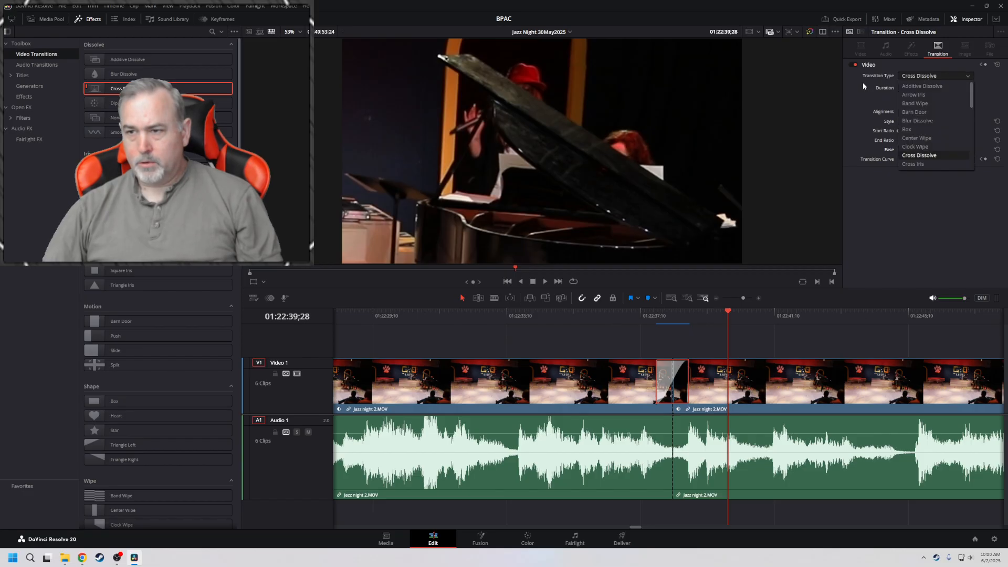
left_click(863, 82)
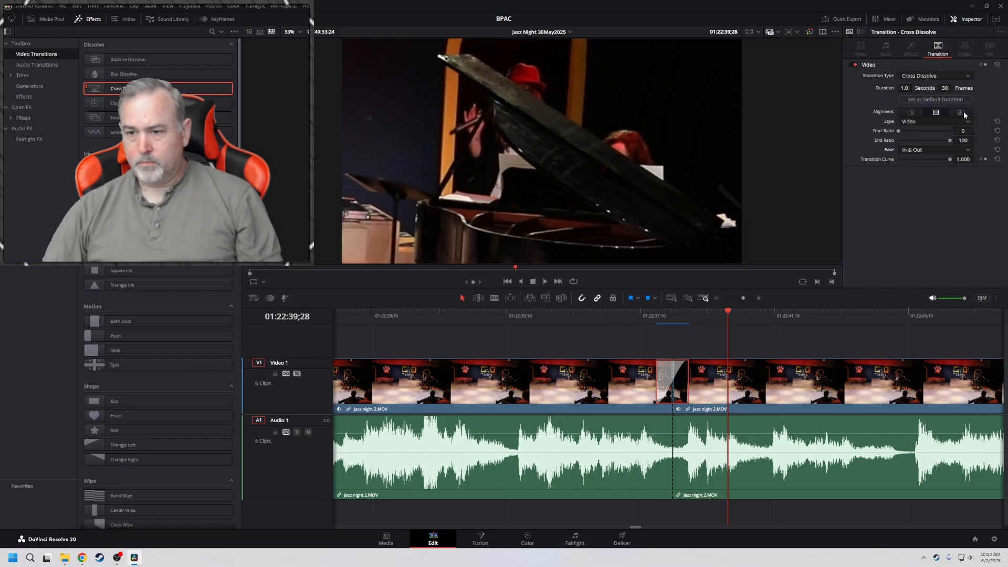
left_click(964, 114)
left_click(610, 316)
key("space")
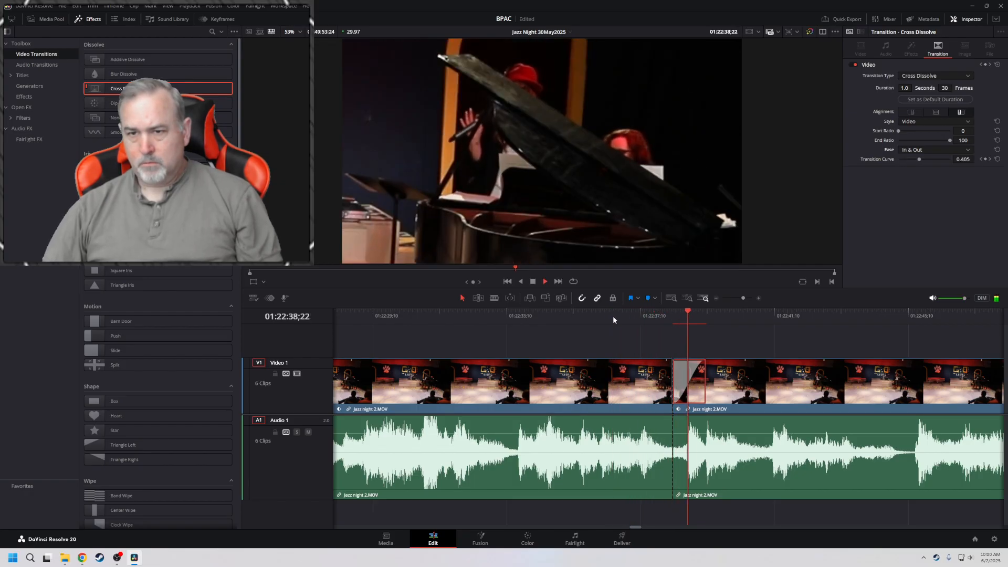
key("space")
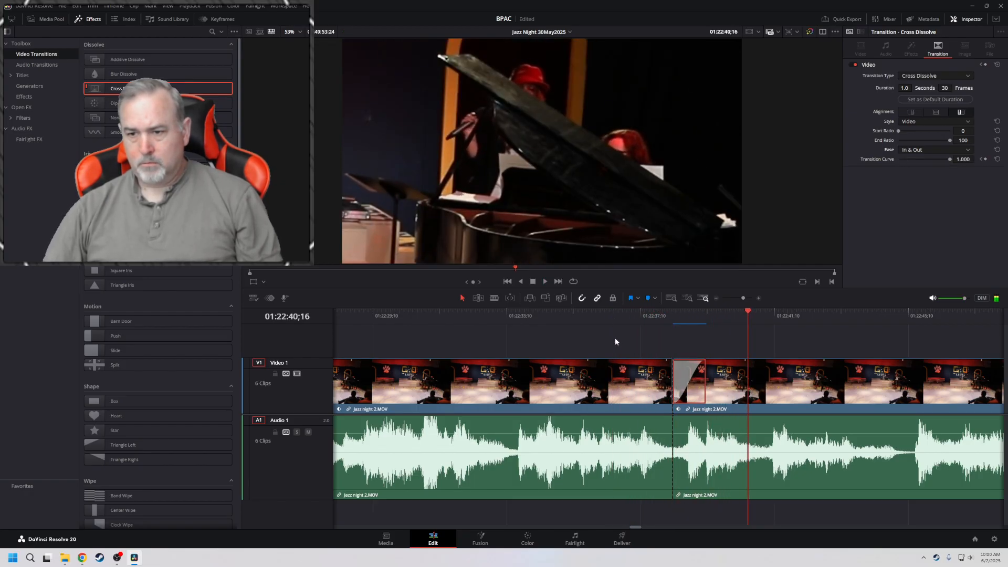
Replay the dissolve starting at the cut, then return the playhead to 01:22:38;09
left_click(647, 317)
key("space")
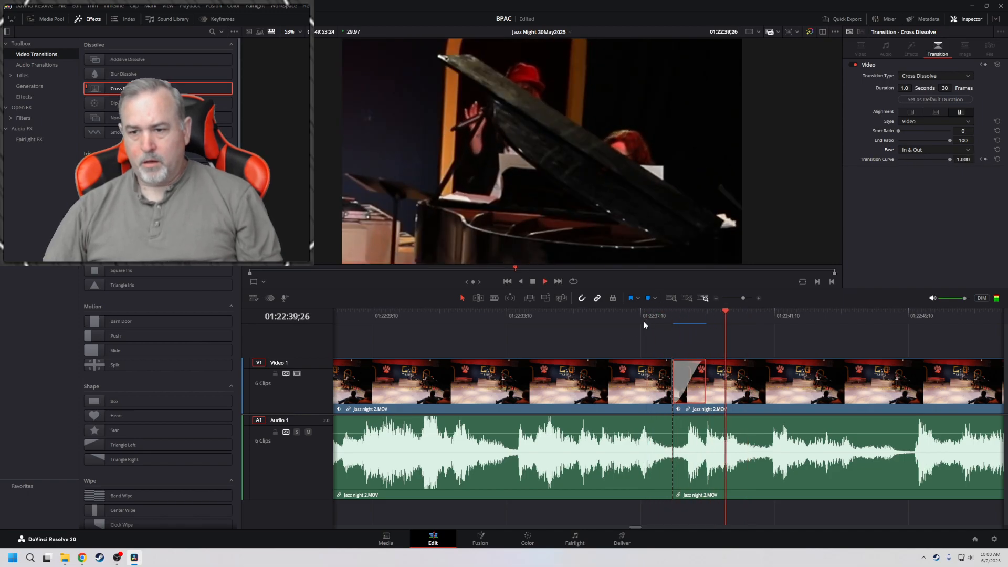
key("space")
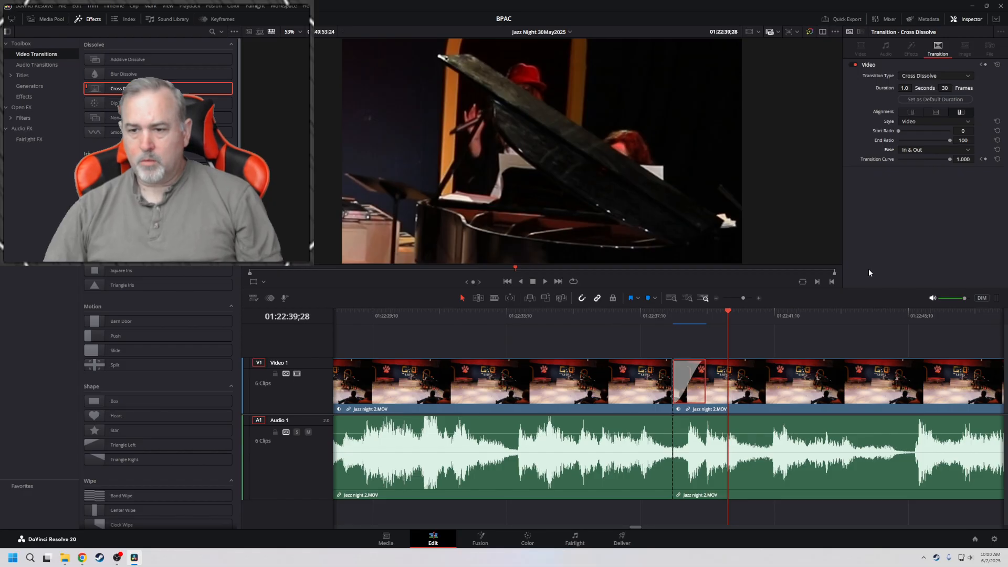
key("Up")
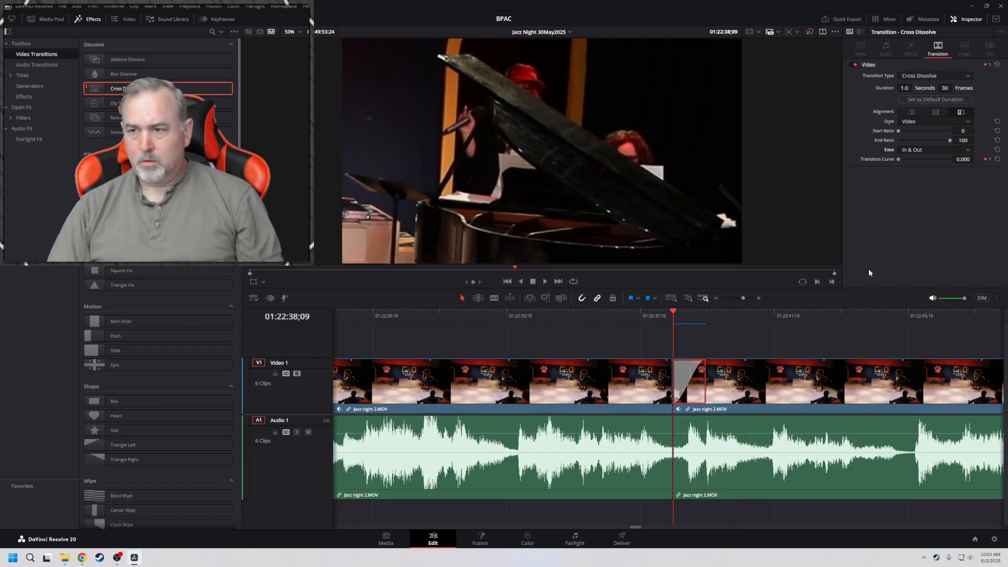
Go back to the earlier cross dissolve at 01:05:54;16 and select it to inspect its settings
key("Up")
key("Up")
key("Up")
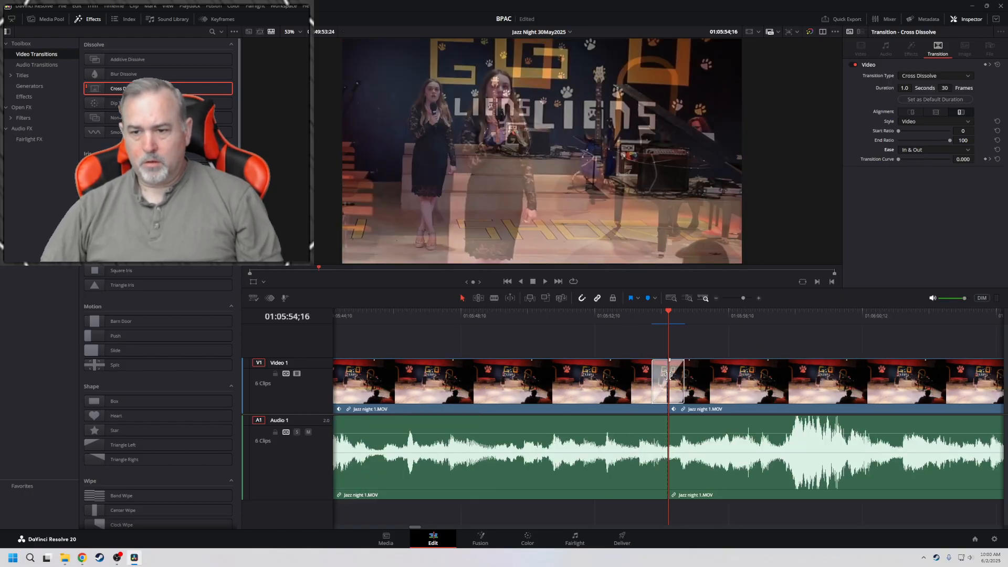
left_click(663, 376)
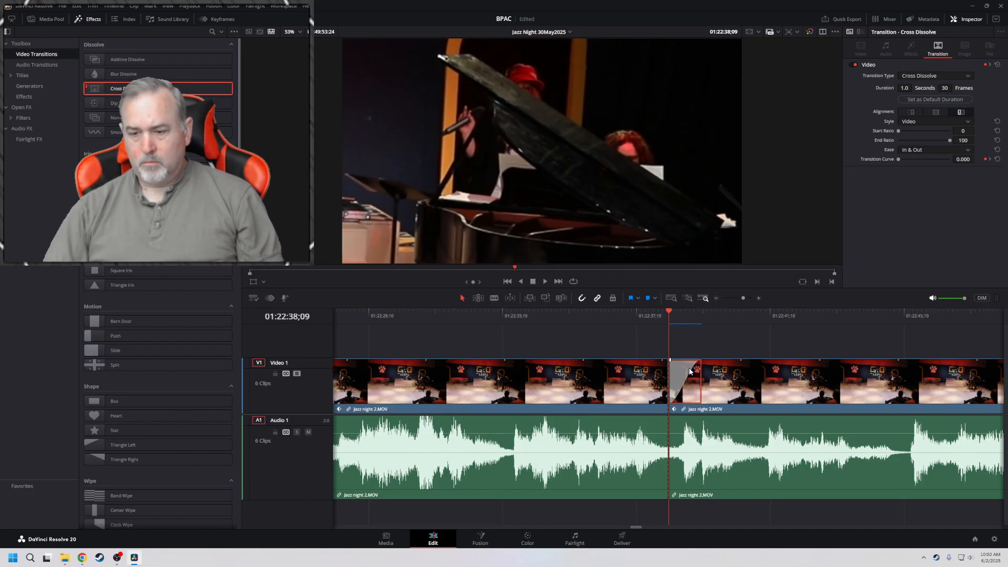
Replace the dissolve at 01:22:38;09 with a fresh Cross Dissolve centred on the cut and play through it from 01:22:35;28
key("Delete")
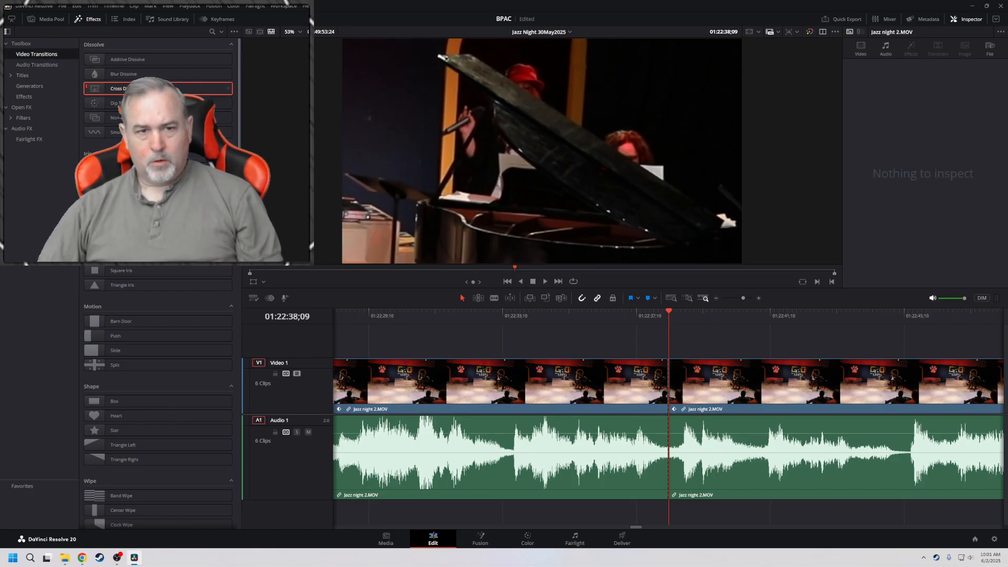
left_click_drag(218, 89, 673, 373)
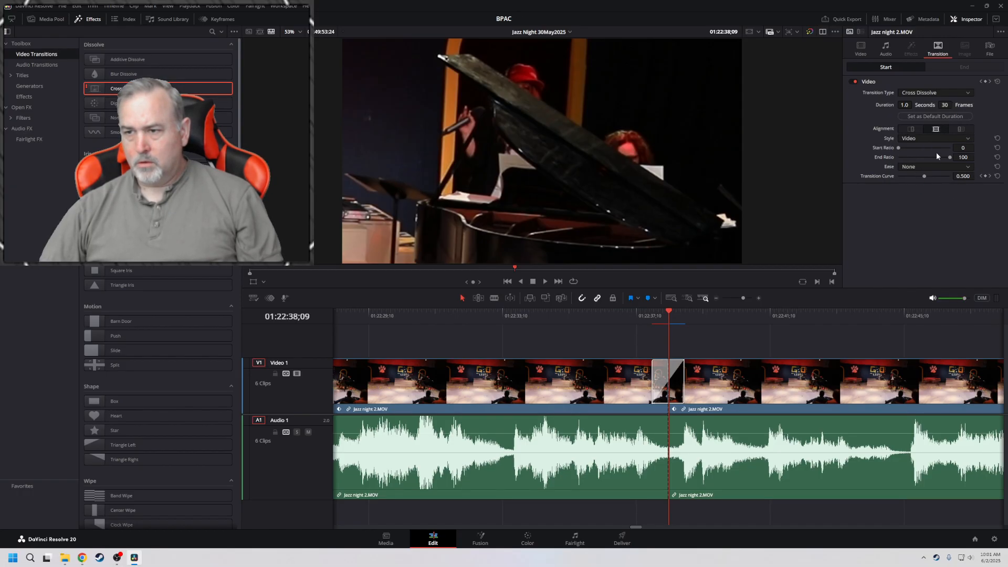
left_click(898, 149)
left_click(589, 312)
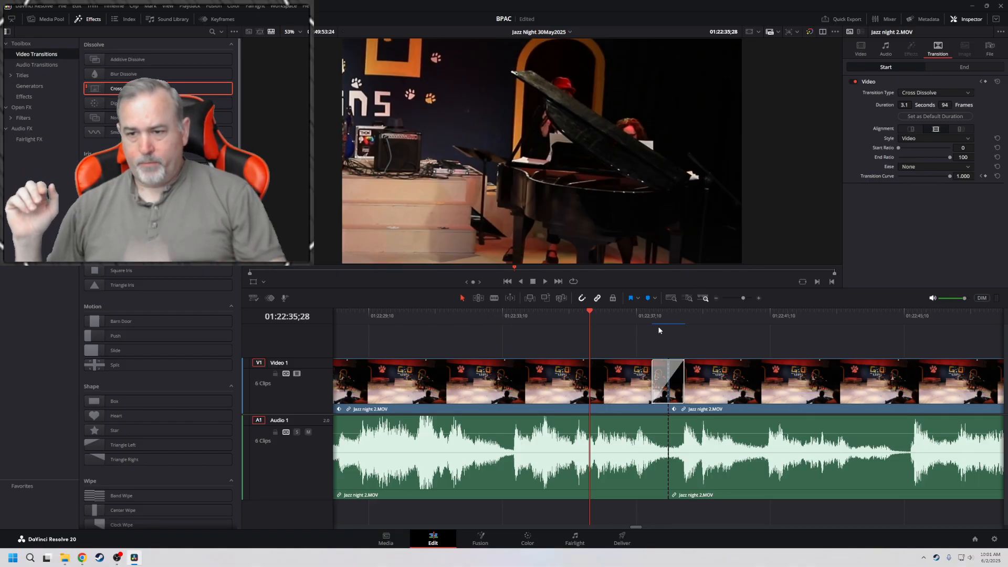
key("space")
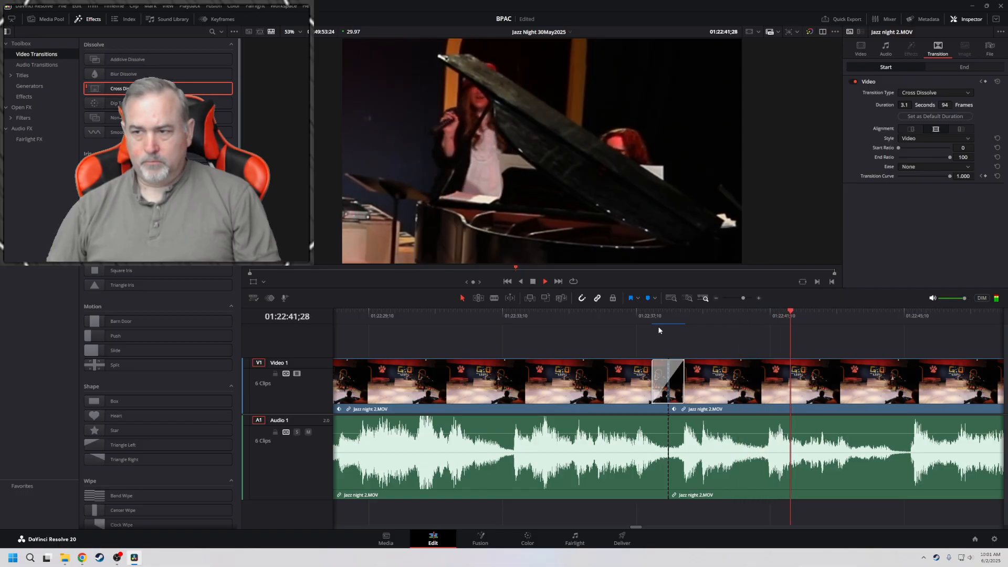
key("space")
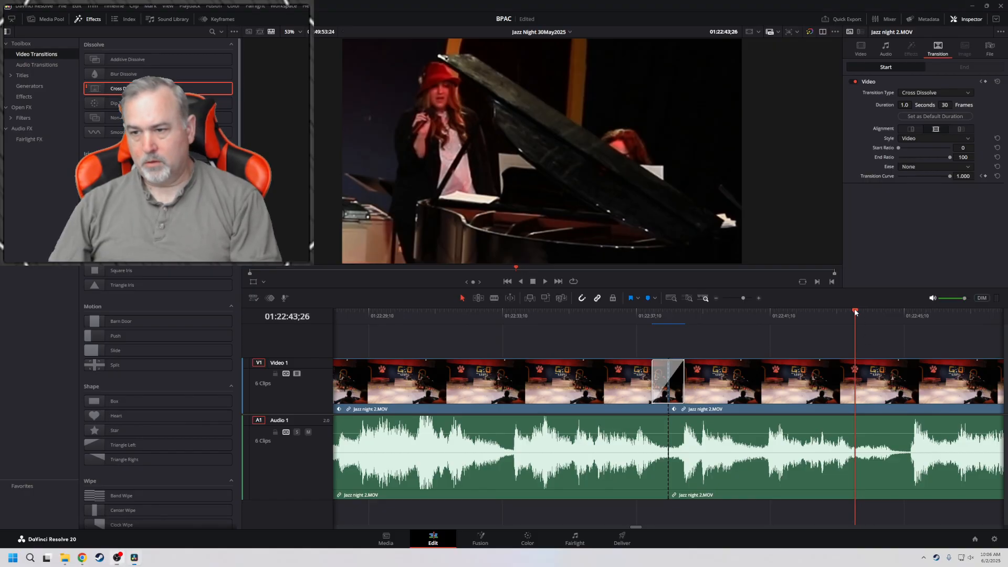
Play the performance forward from 01:22:43;26 to 01:23:15;05 to check the framing of the singer
key("space")
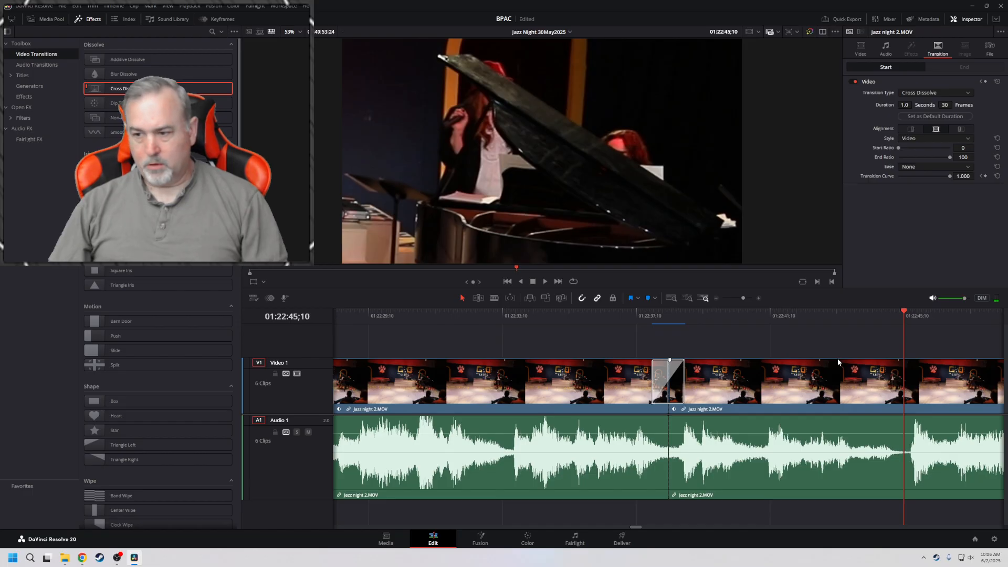
key("space")
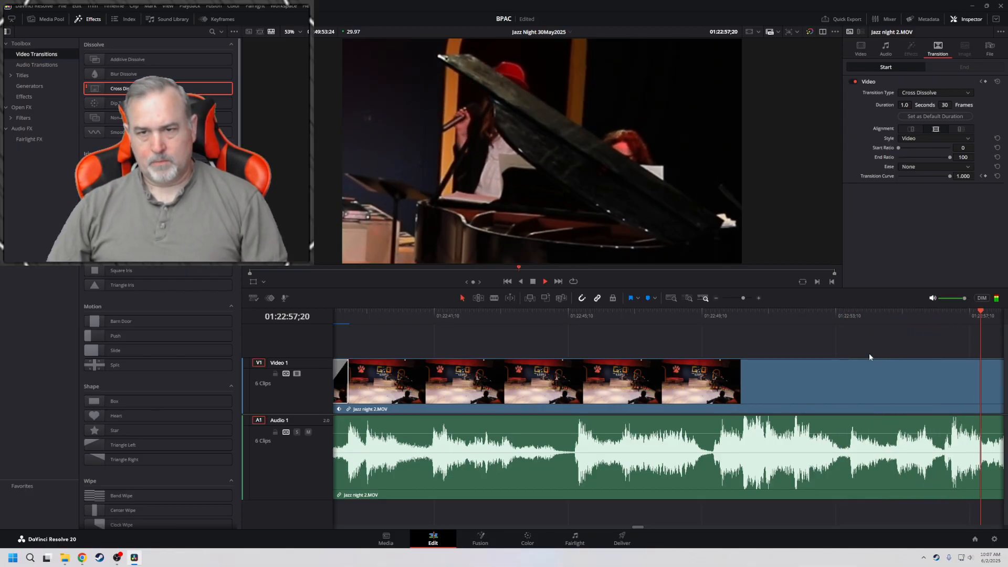
key("l")
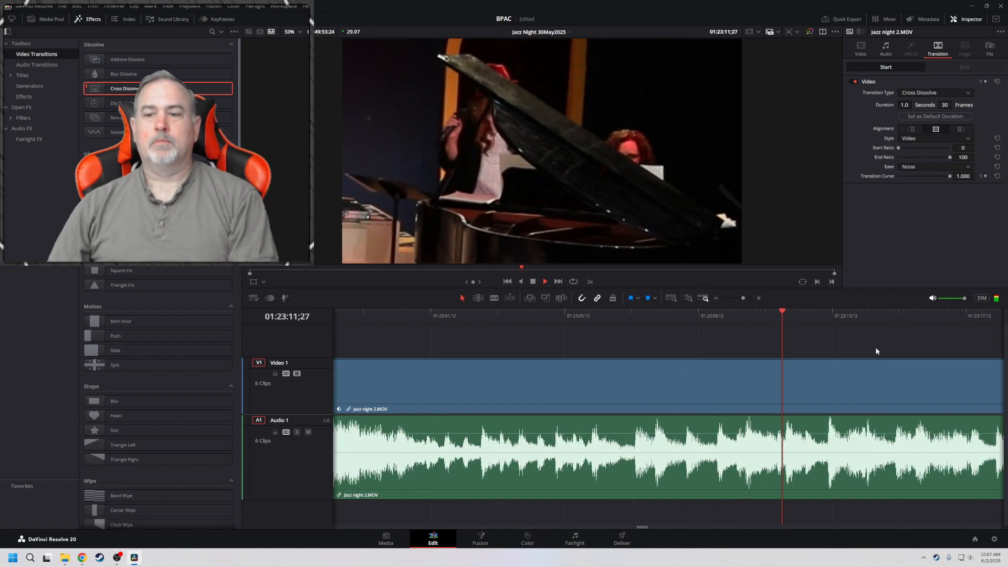
key("space")
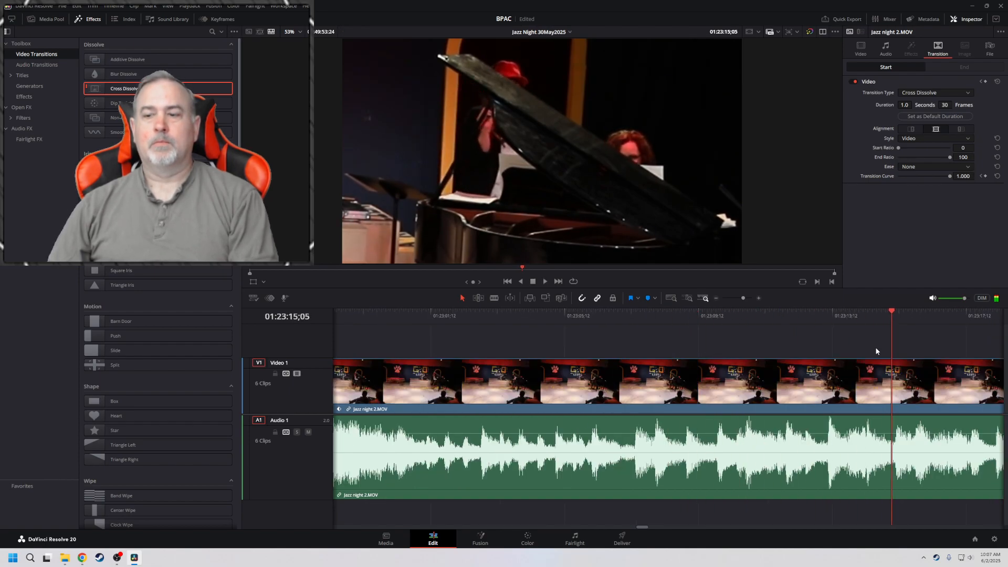
Try a wider keyframed framing at 01:23:15;05 with zoom 3.070 and position X -1020, Y -374
left_click(861, 49)
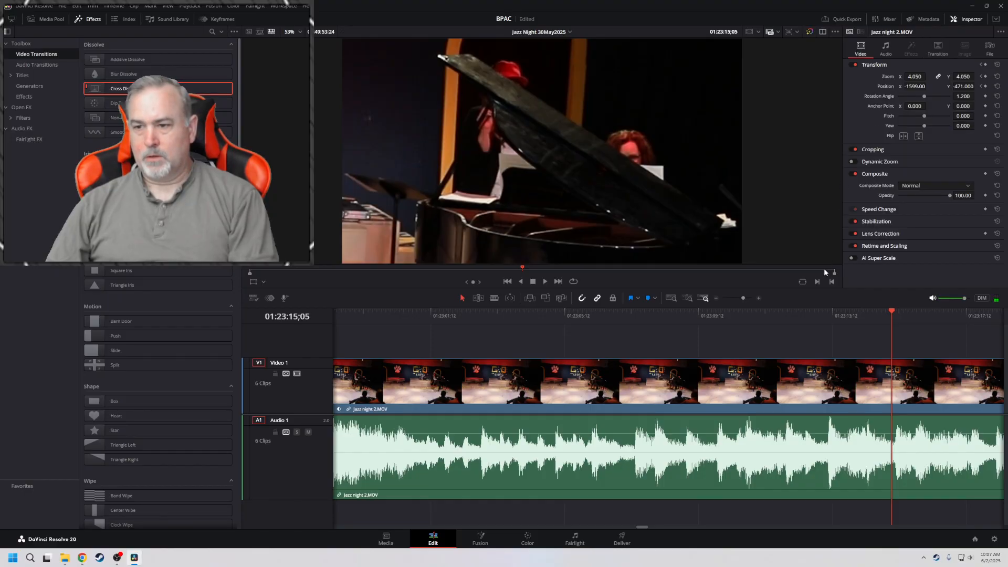
left_click(798, 381)
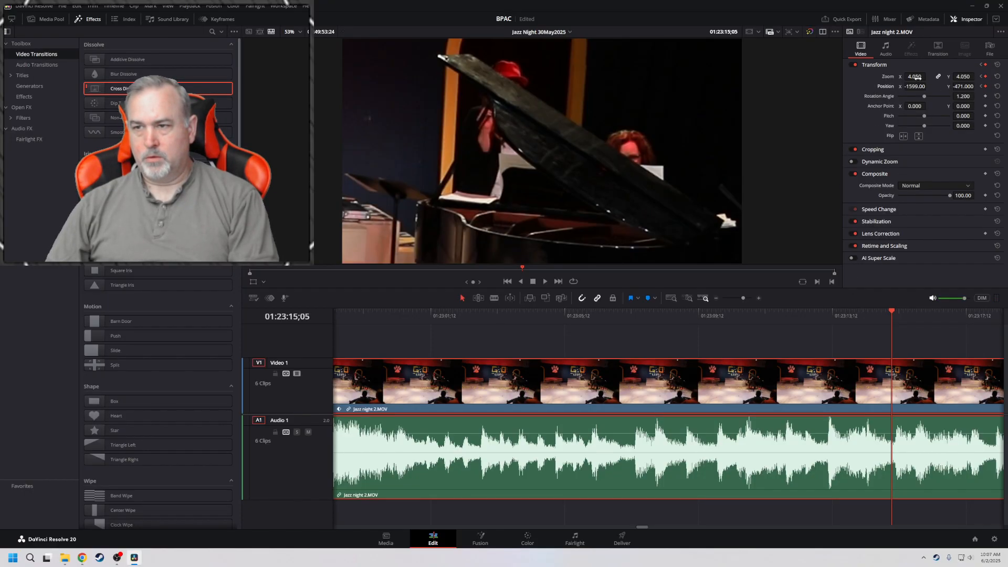
left_click_drag(916, 76, 976, 86)
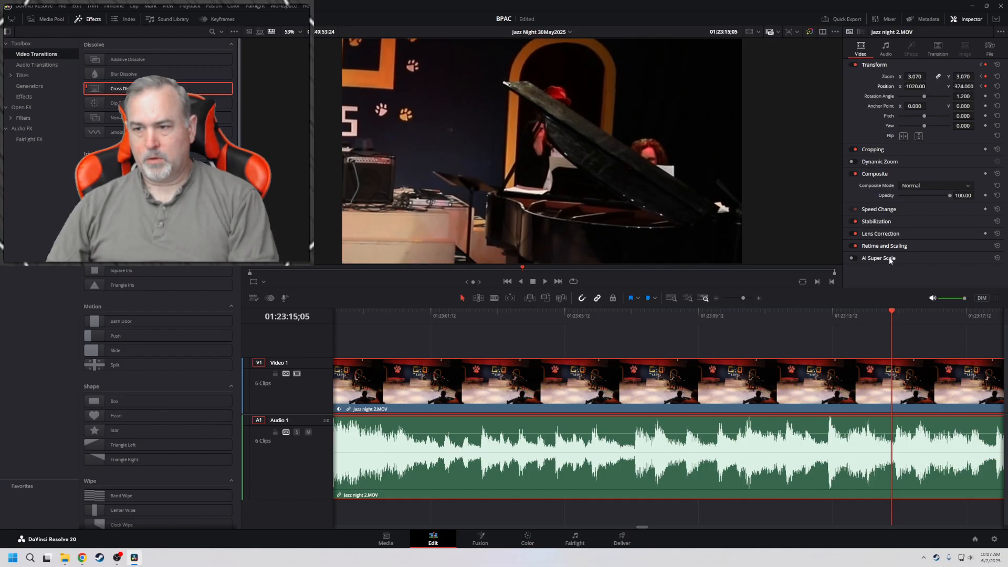
Review the wider reframing in reverse, then remove the zoom and position keyframes at 01:23:15;05
key("j")
key("j")
key("j")
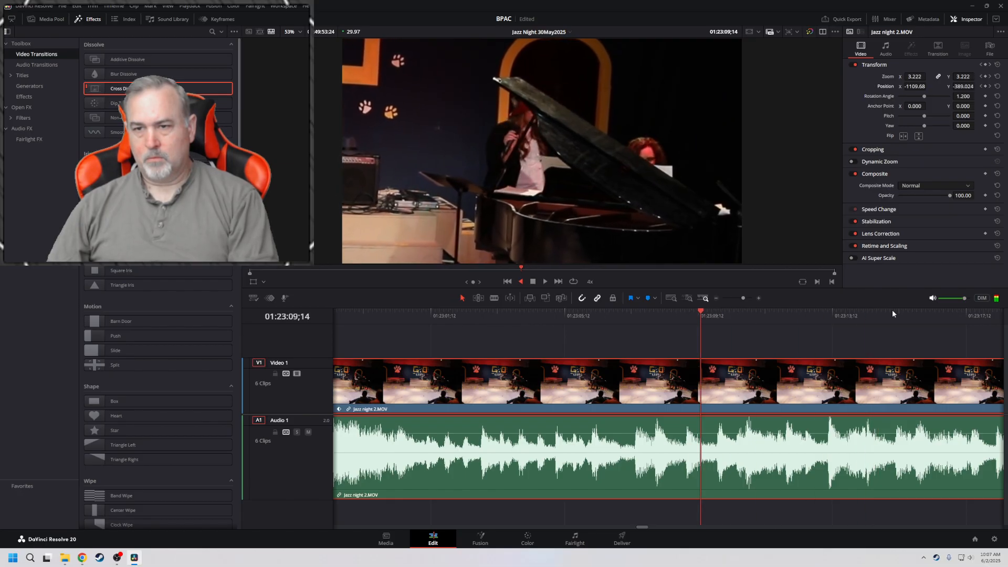
key("k")
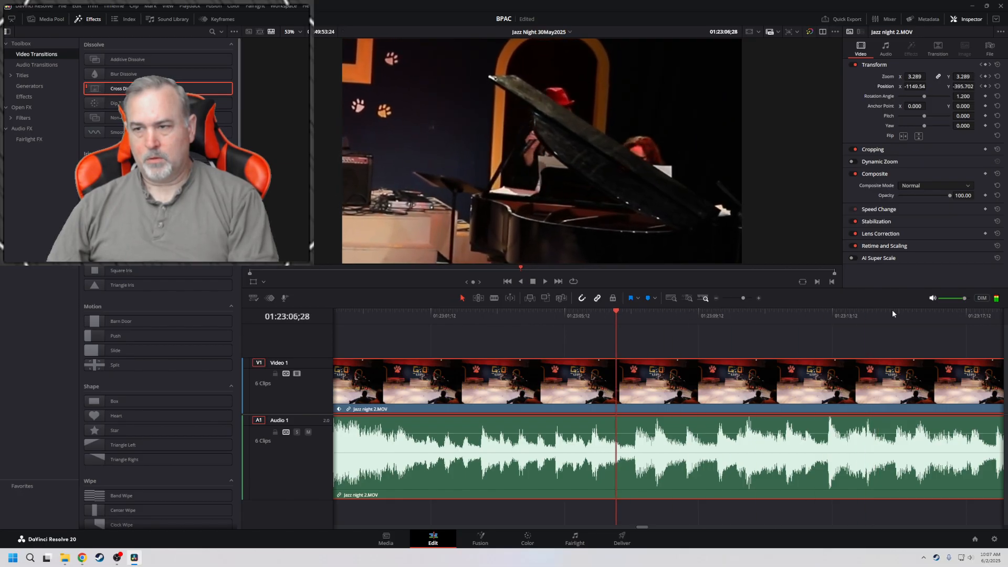
left_click(989, 87)
left_click(986, 86)
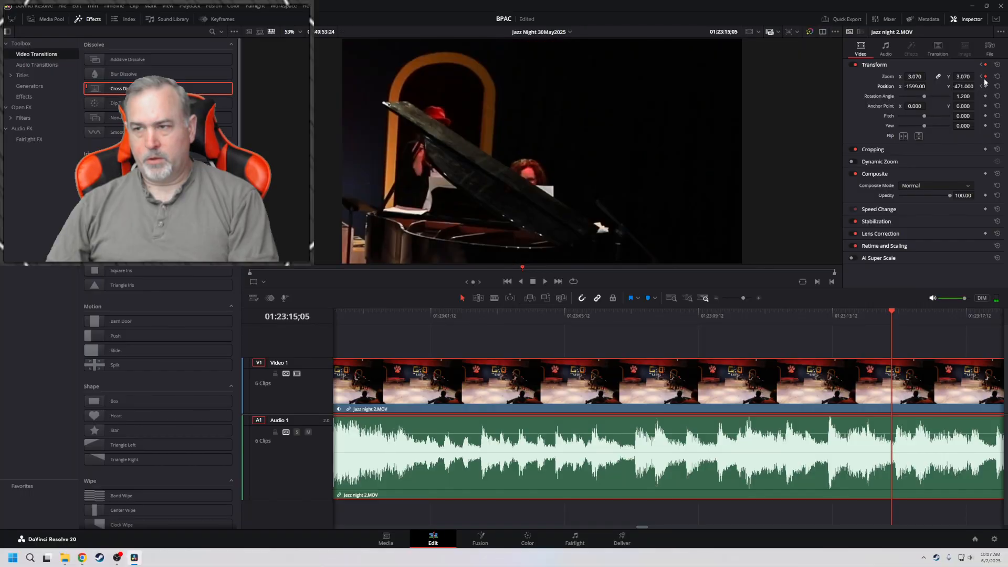
left_click(986, 76)
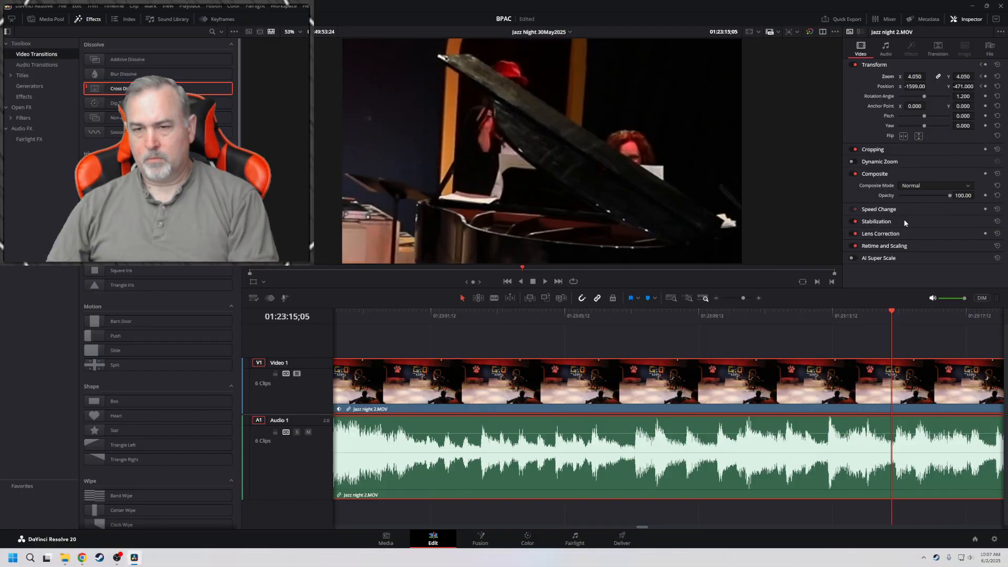
Keyframe the clip's existing zoom and position at 01:23:13;28 and again at 01:23:14;10
key("j")
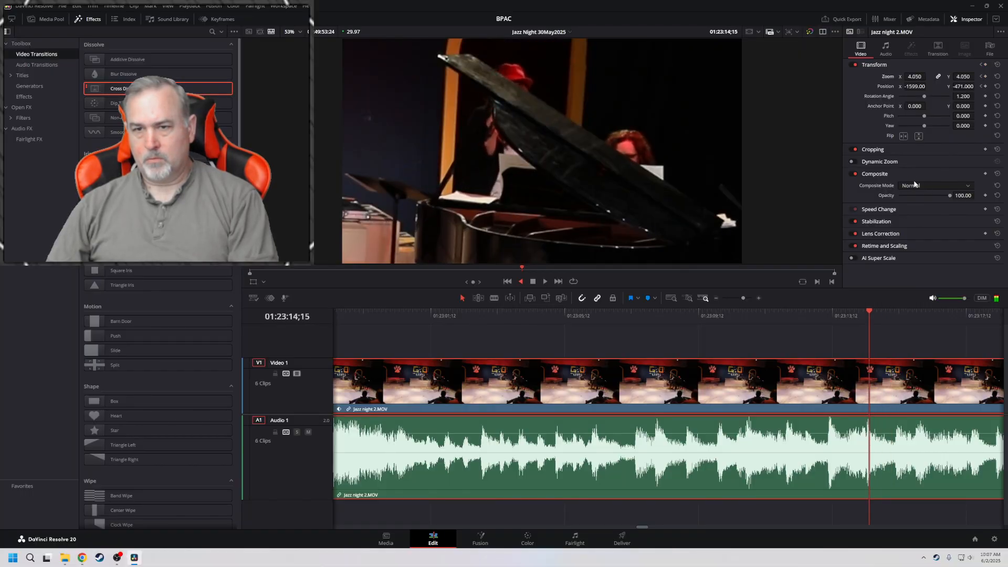
key("k")
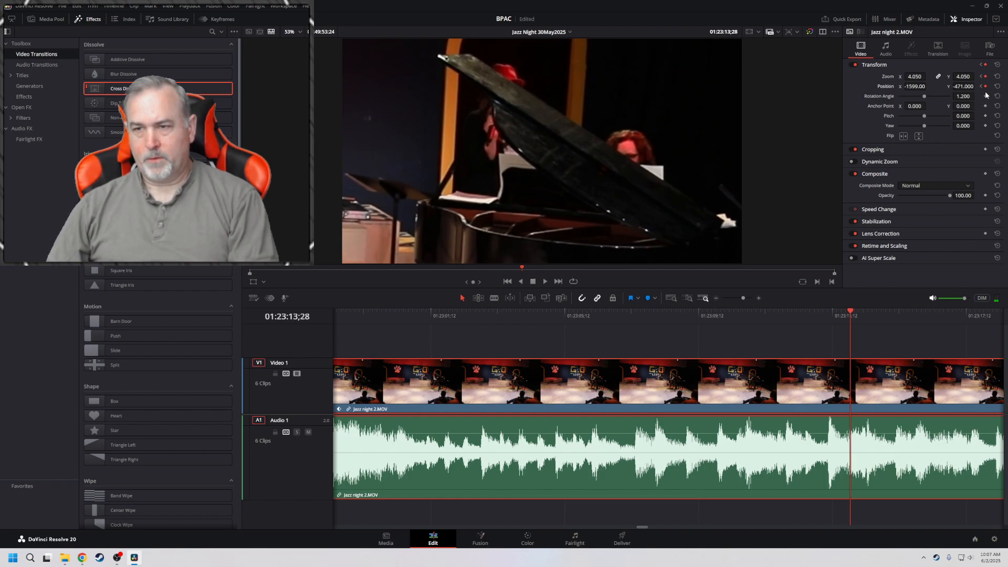
key("l")
key("k")
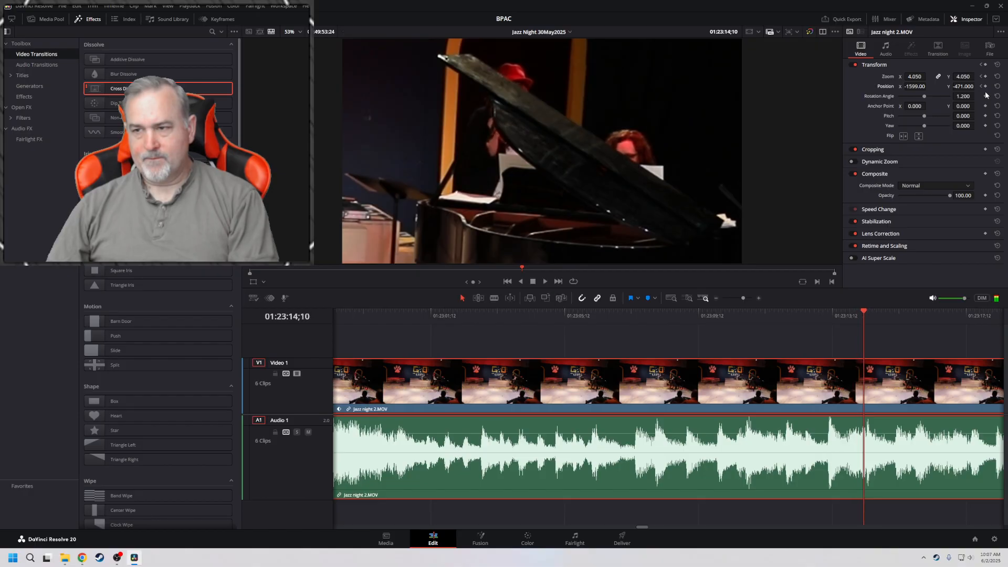
left_click(986, 77)
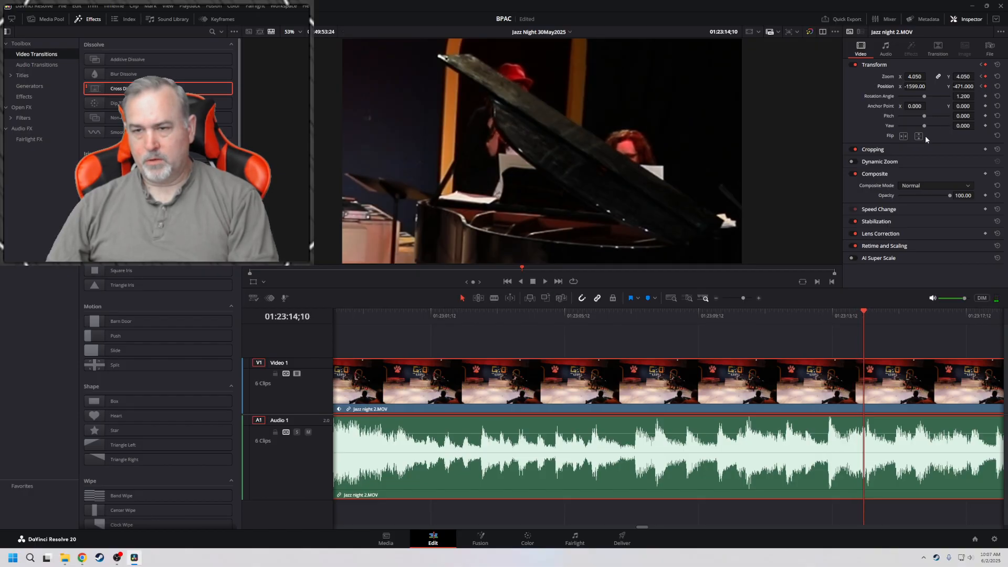
Keyframe the framing at 01:23:28;14 and widen the shot there to zoom 2.540 with position X -682, Y -177
key("l")
key("l")
key("l")
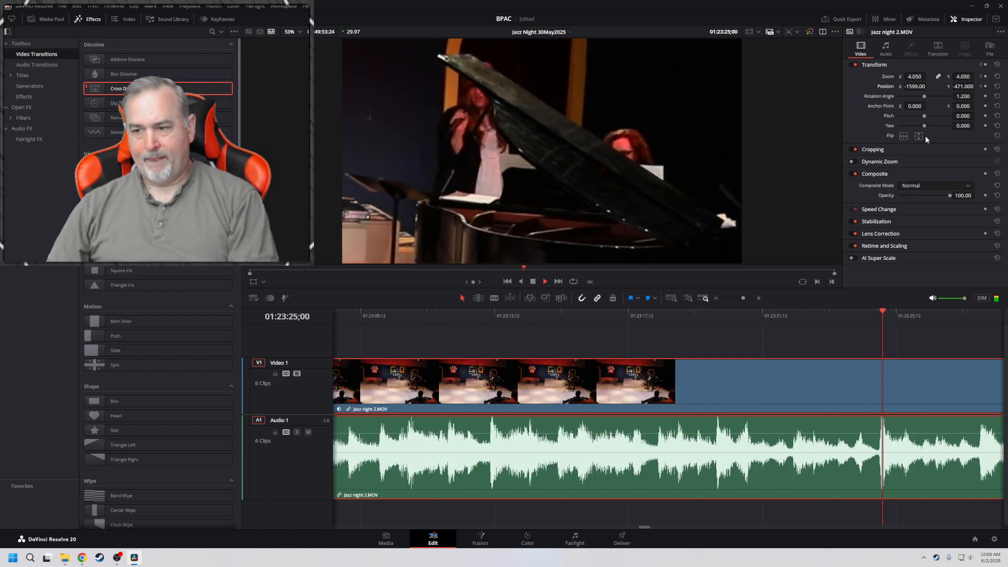
key("k")
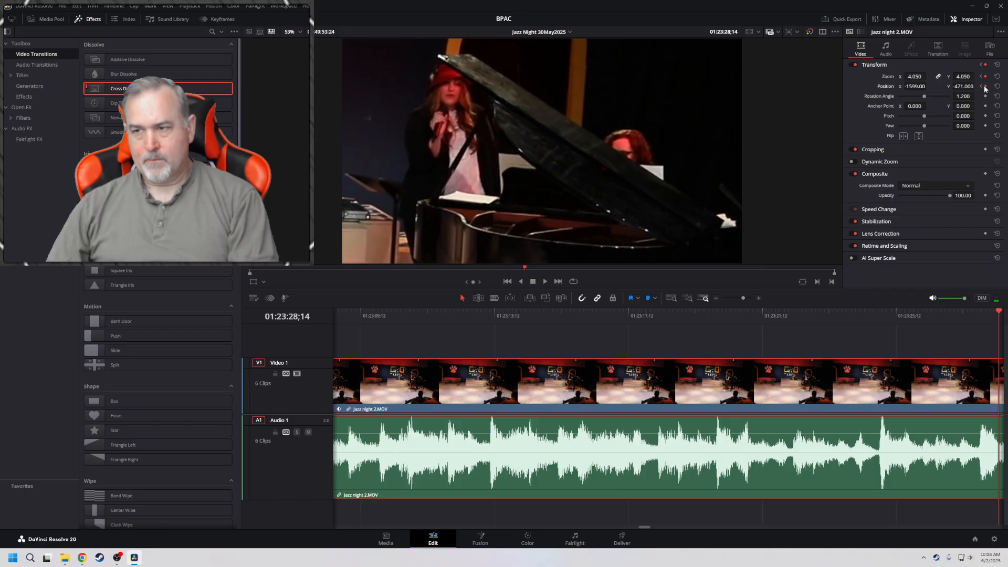
mouse_move(915, 77)
left_mouse_down()
mouse_move(864, 77)
mouse_move(949, 103)
mouse_move(977, 86)
mouse_move(907, 77)
mouse_move(930, 85)
left_mouse_up()
Play ahead to the end of the song and keyframe the existing zoom and position at 01:24:31;11
key("space")
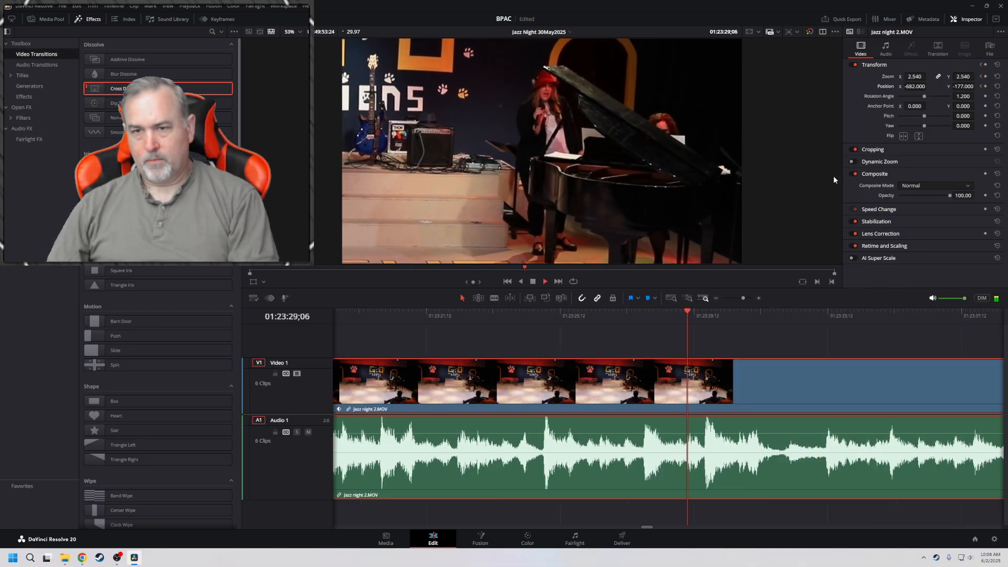
key("l")
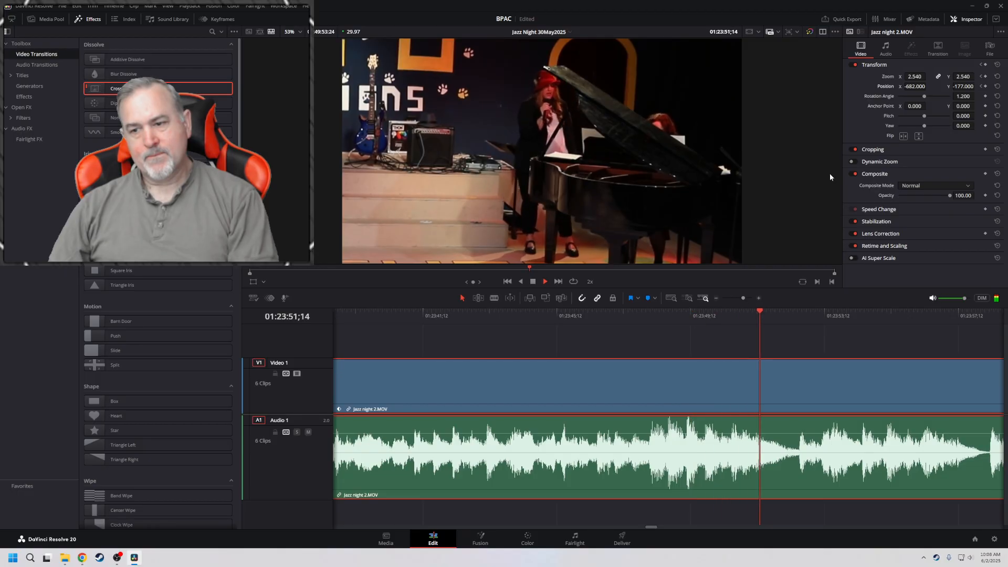
key("l")
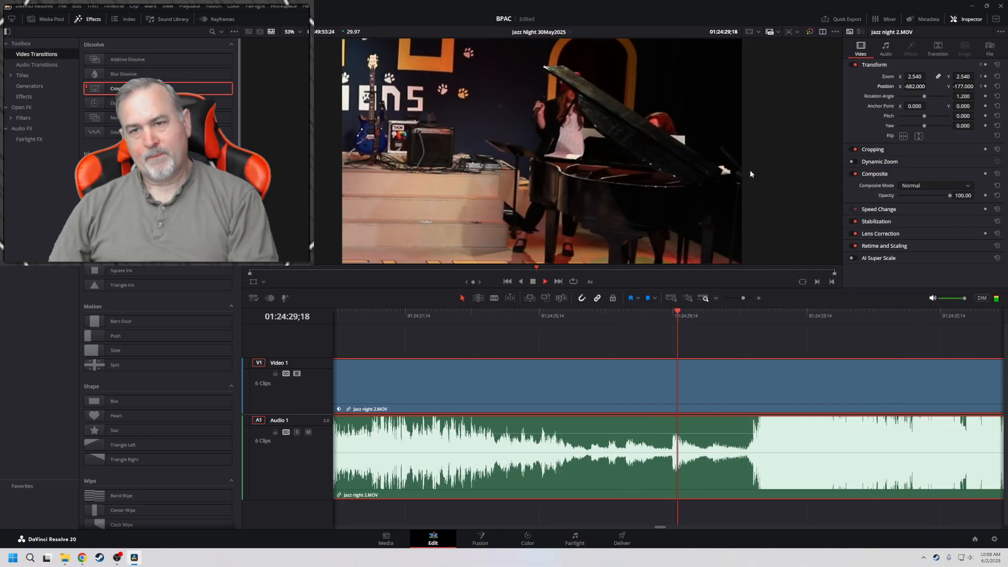
key("j")
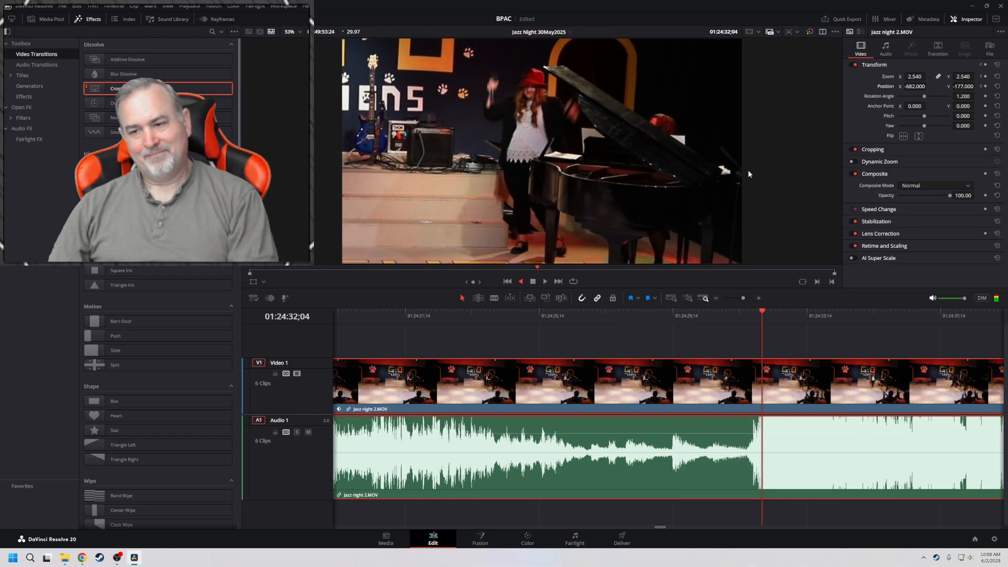
key("k")
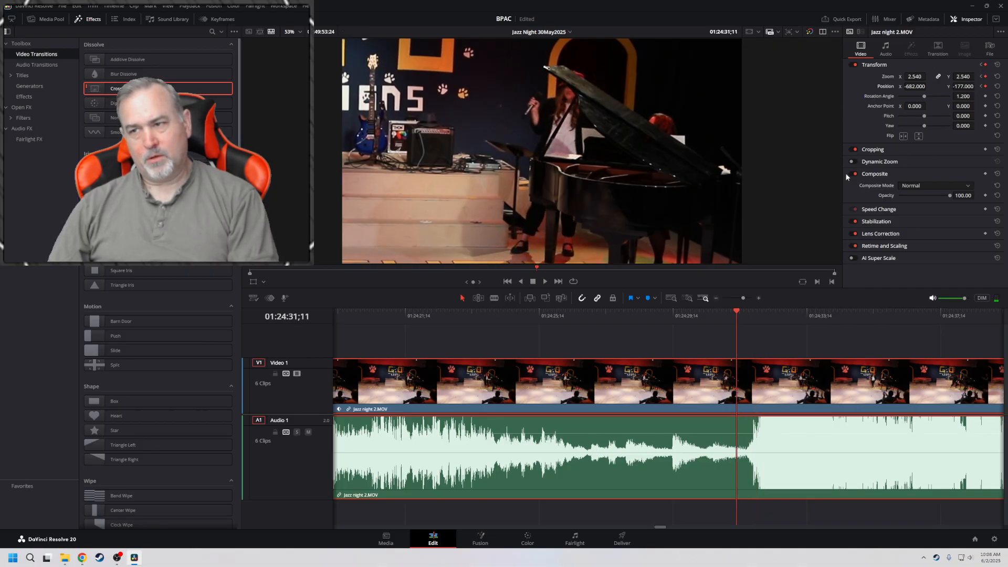
Widen the keyframed framing at 01:24:37;05 to zoom 1.700 with position X -212
key("l")
key("l")
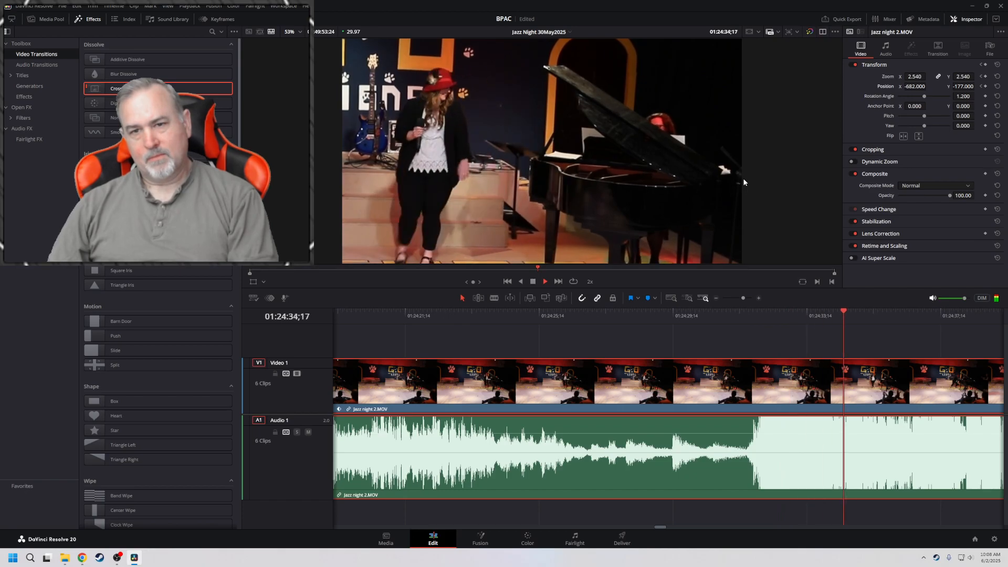
key("k")
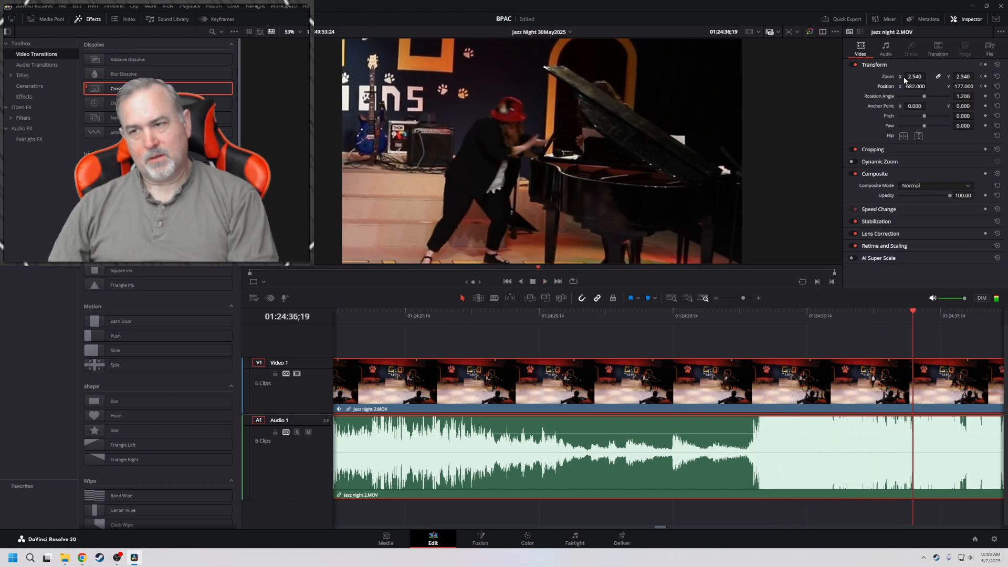
key("l")
key("k")
mouse_move(910, 76)
left_mouse_down()
mouse_move(884, 76)
mouse_move(932, 86)
mouse_move(910, 88)
left_mouse_up()
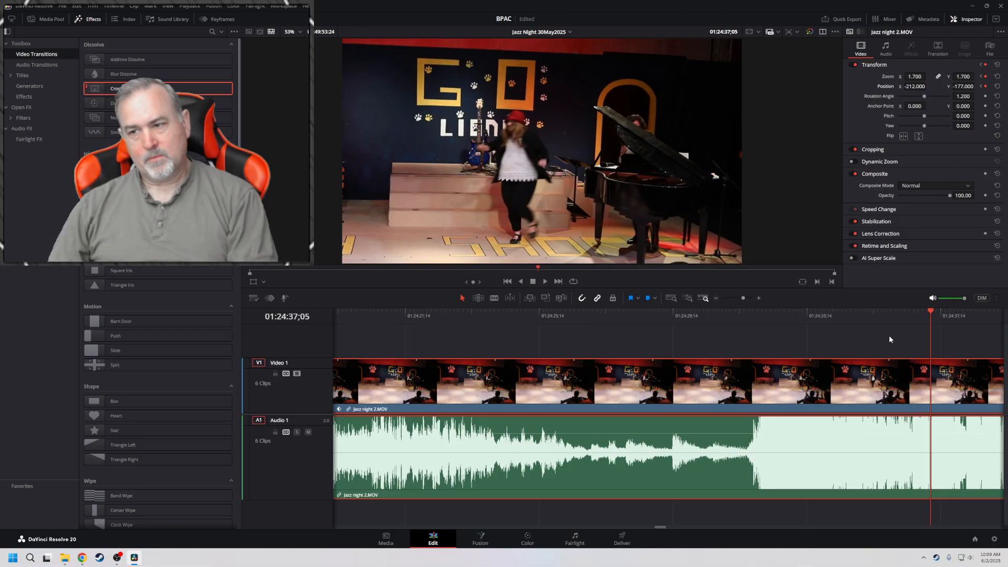
Check the framing at 01:24:39;19, then adjust the 01:24:37;05 keyframes to zoom 1.590 and position X 219, Y -66
left_click_drag(892, 347, 334, 351)
left_click_drag(371, 312, 460, 314)
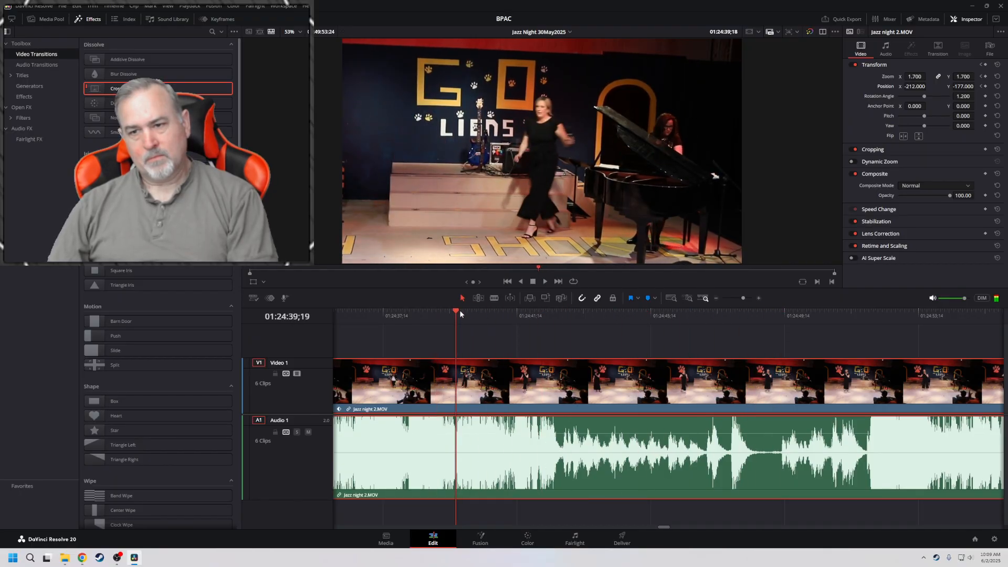
left_click(983, 87)
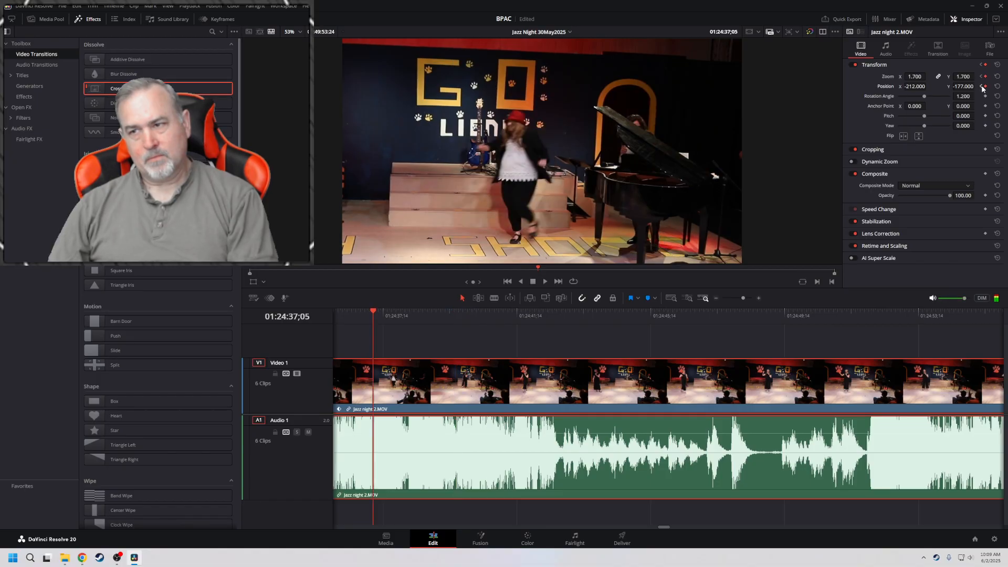
left_click_drag(915, 87, 977, 86)
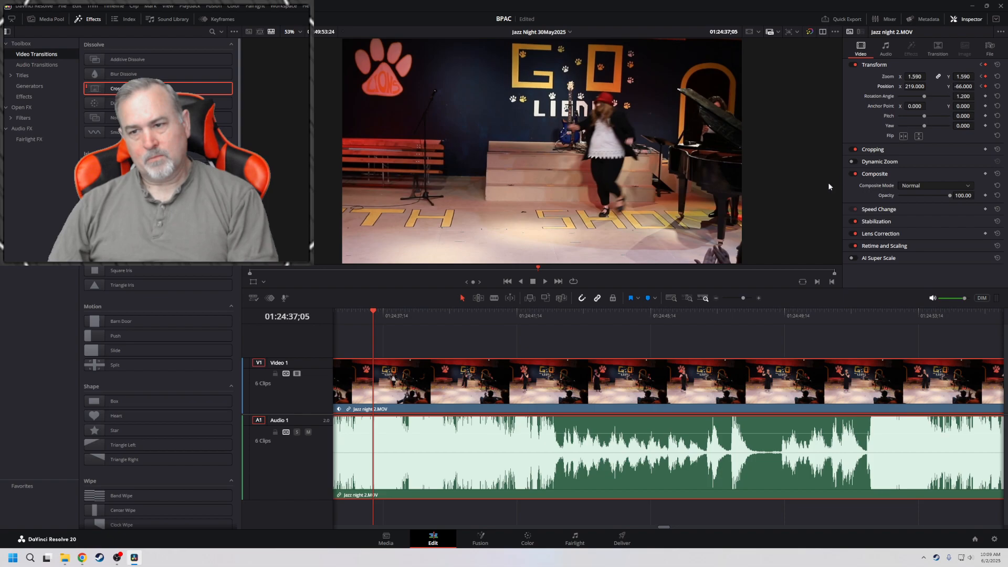
Play through the 01:24:37;05 reframing to the end of the Jazz night 2 clip, then replay its closing section from 01:24:51;27
key("space")
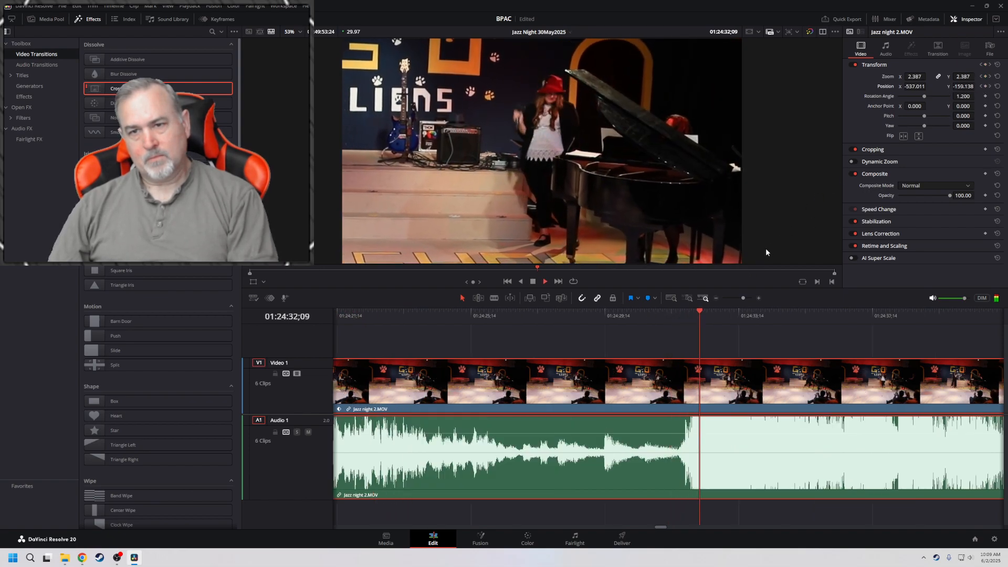
key("l")
key("l")
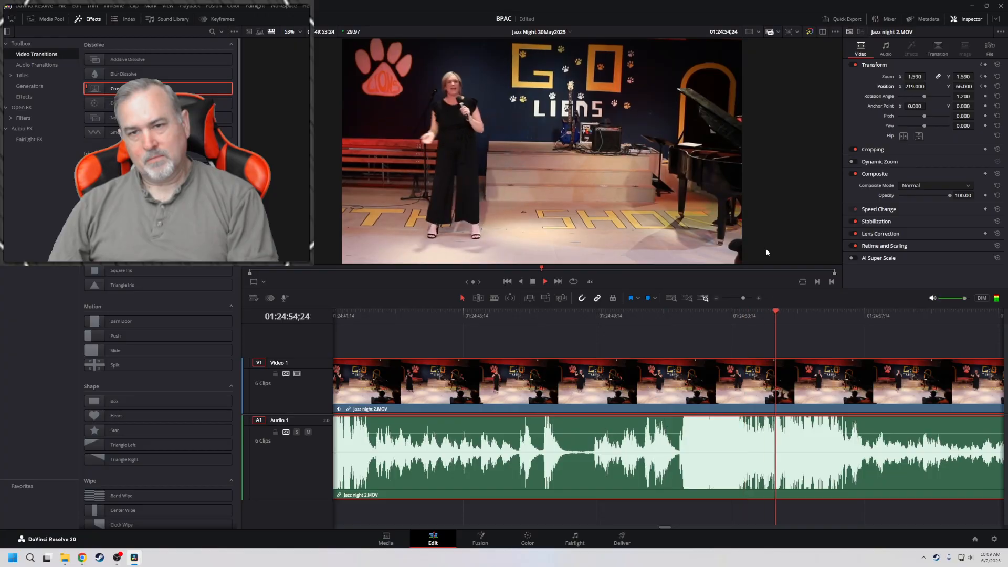
key("space")
key("space")
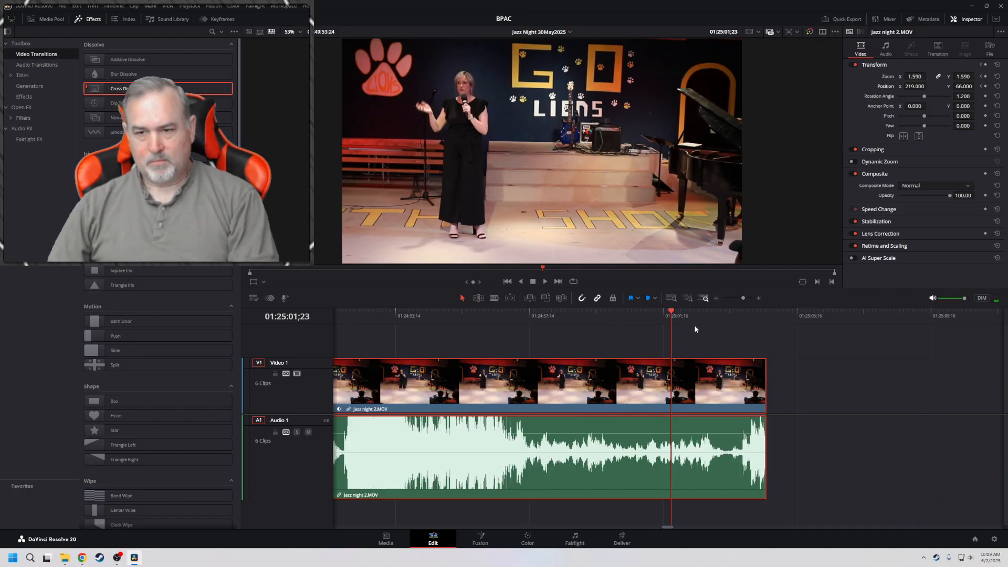
left_click(341, 314)
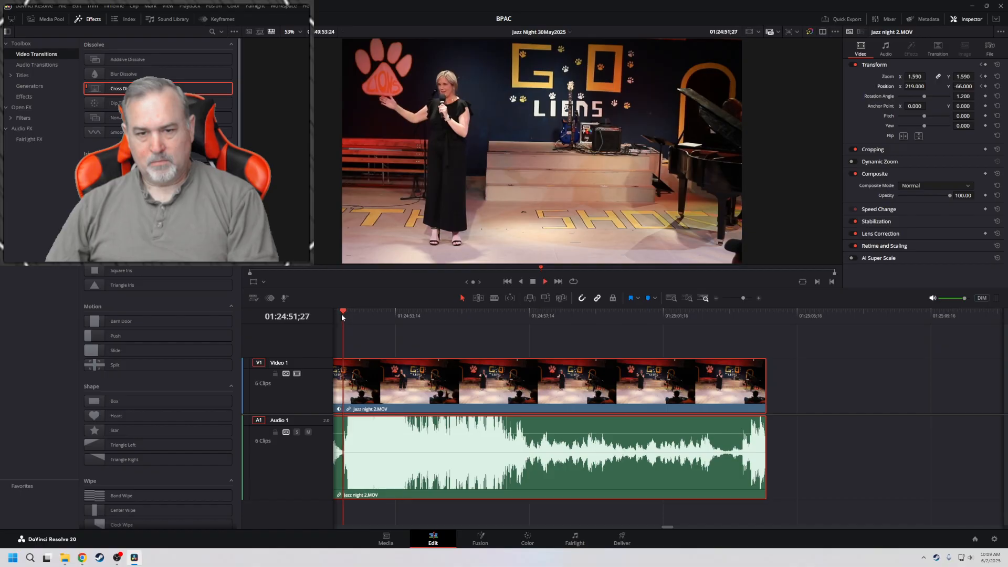
key("space")
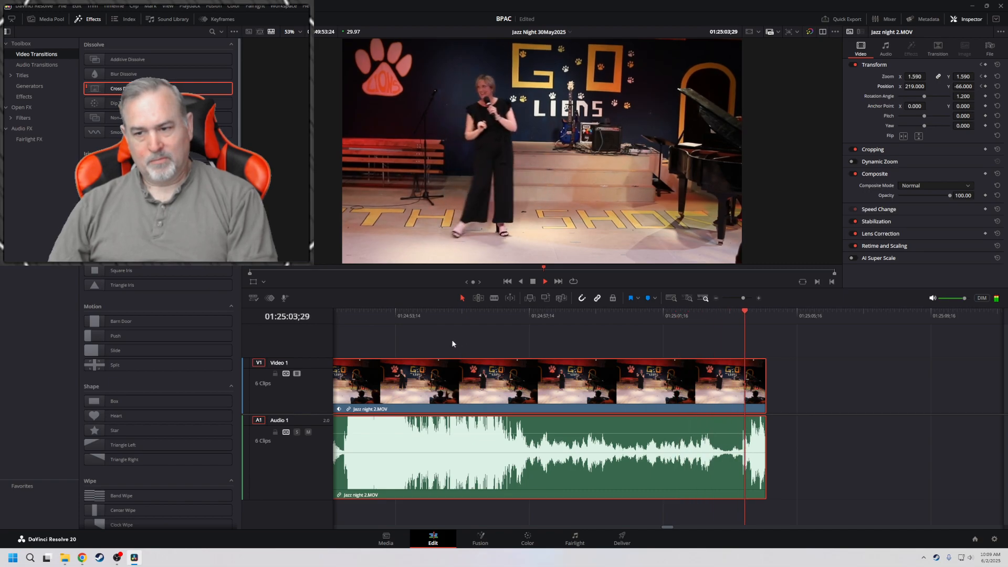
Trim the end of the Jazz night 2 clip to 01:25:03;15, add a short video fade-out and play through the ending
left_click_drag(762, 375, 724, 373)
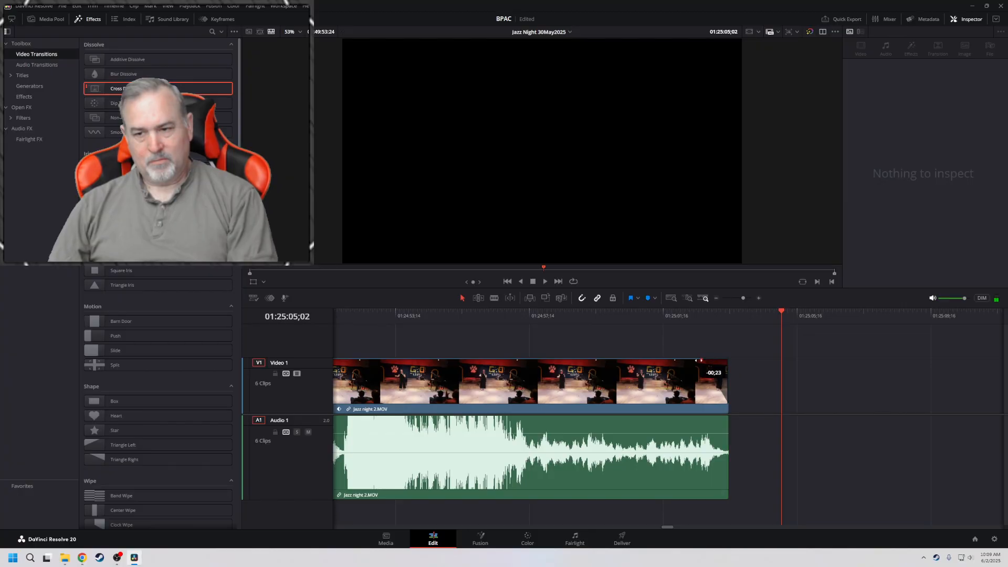
left_click(546, 315)
key("space")
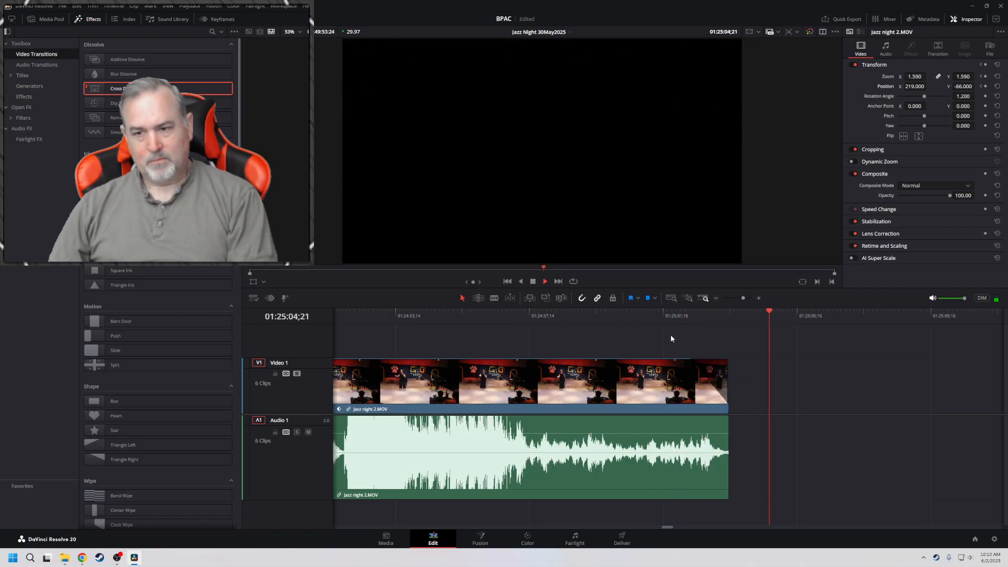
key("space")
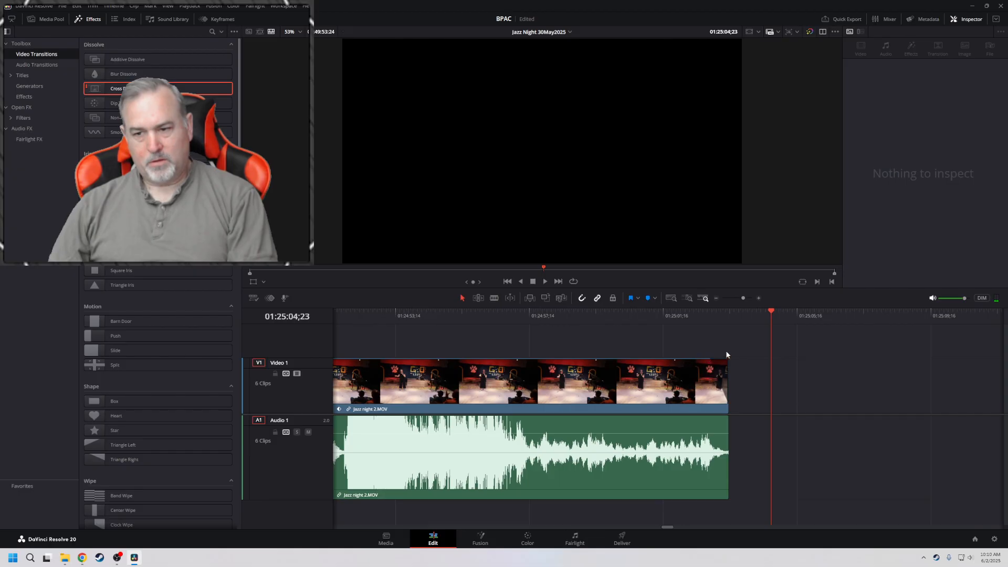
Move the Jazz night 3 clip up against the end of the Jazz night 2 clip and bring the playhead to the cut
left_click(668, 301)
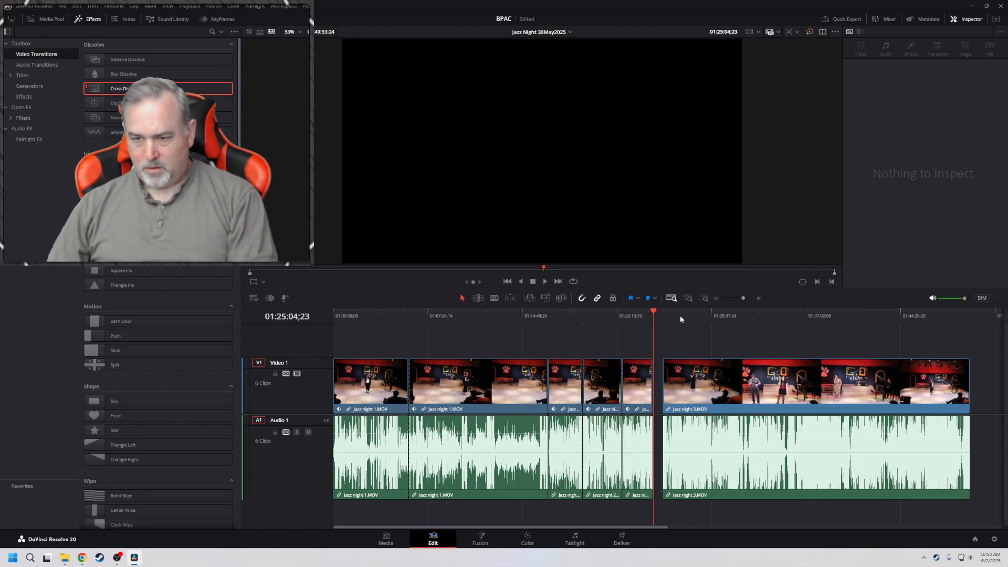
left_click_drag(688, 369, 679, 381)
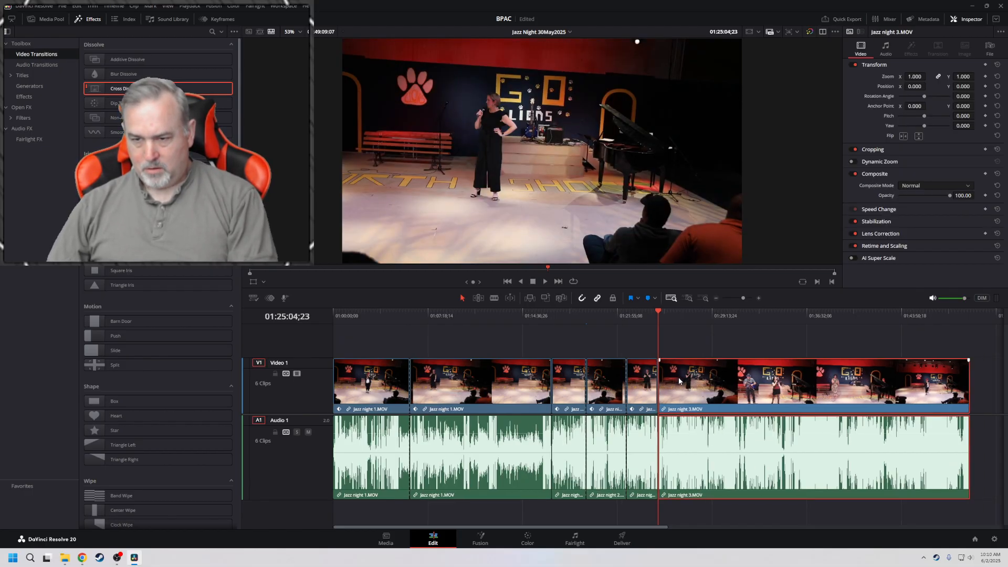
left_click(645, 315)
key("l")
key("l")
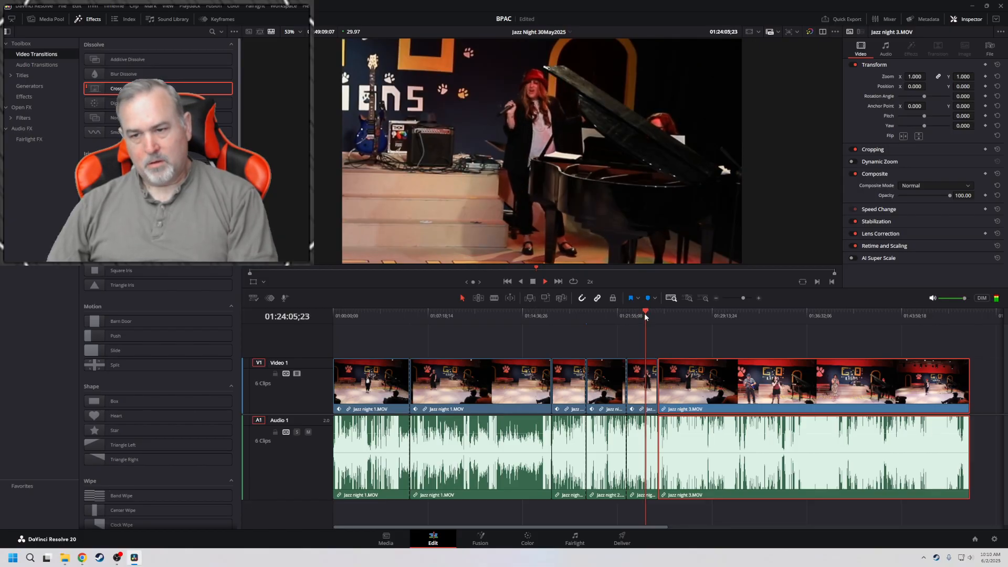
left_click(759, 297)
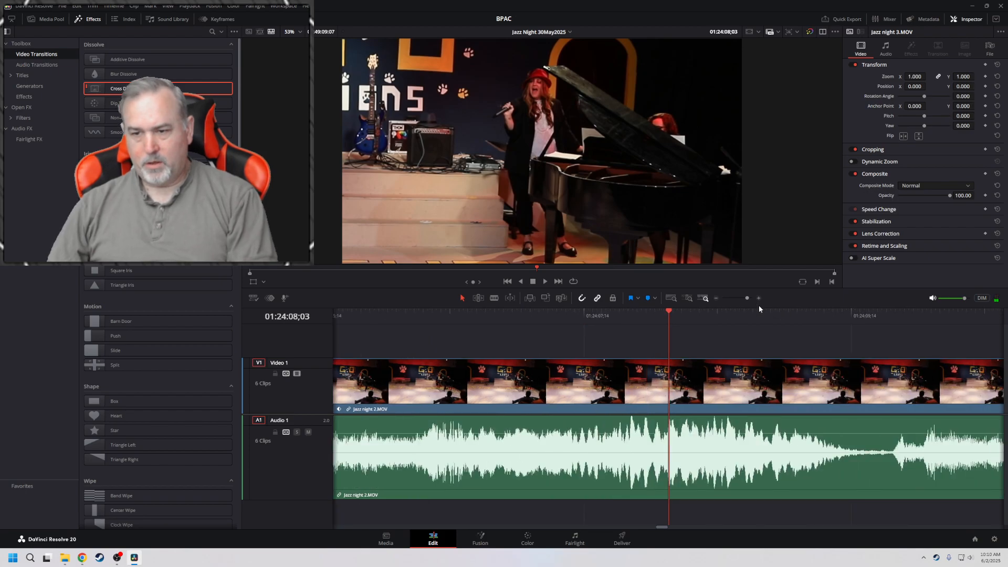
key("Down")
key("j")
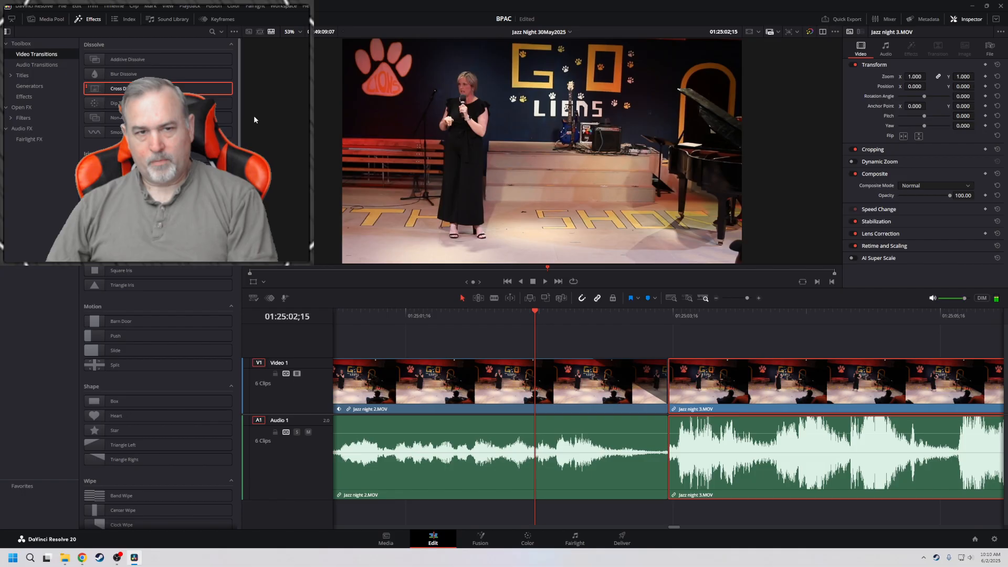
Try a 1.0-second Cross Dissolve at the start of the Jazz night 3 clip, then delete the transition
left_click_drag(220, 88, 684, 374)
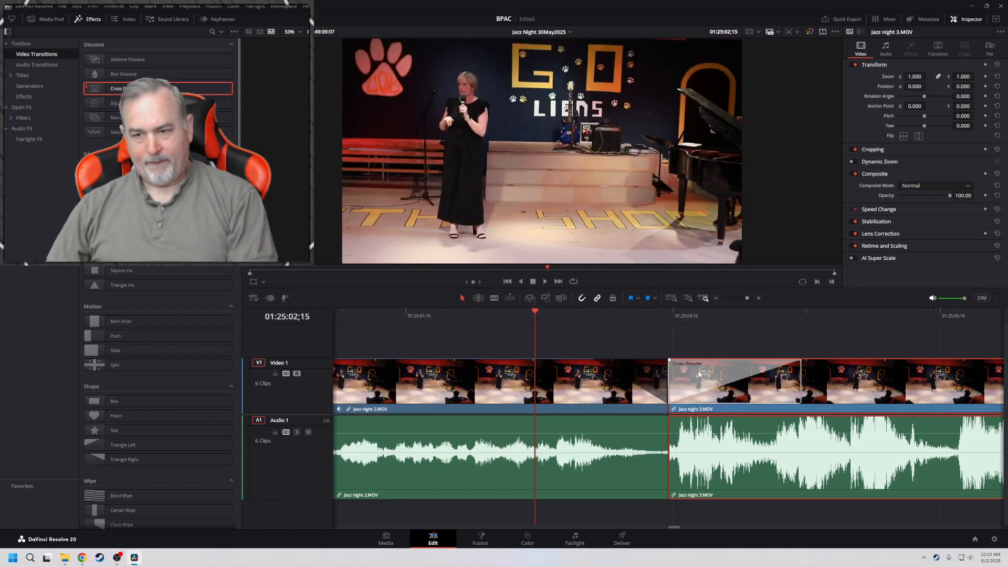
key("space")
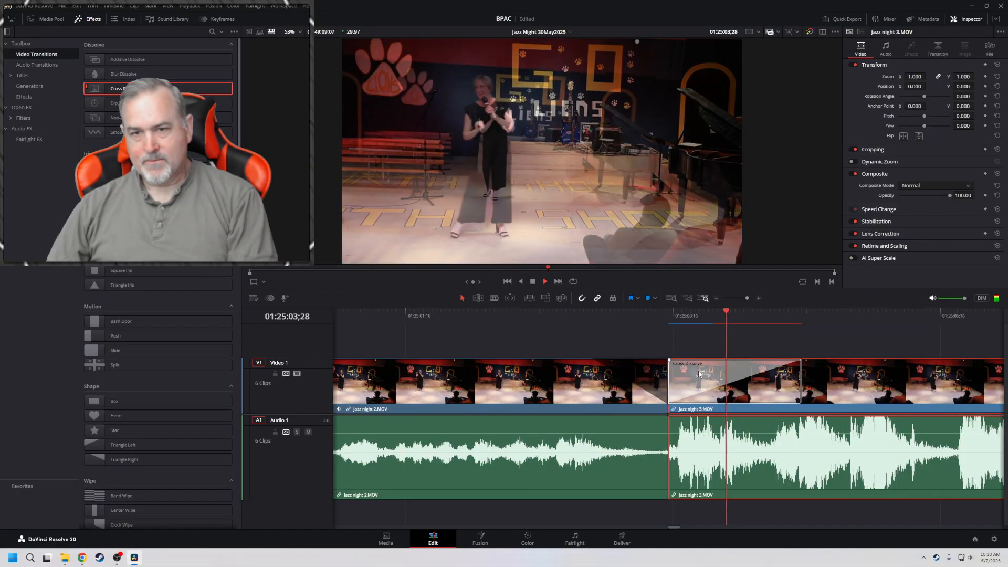
key("space")
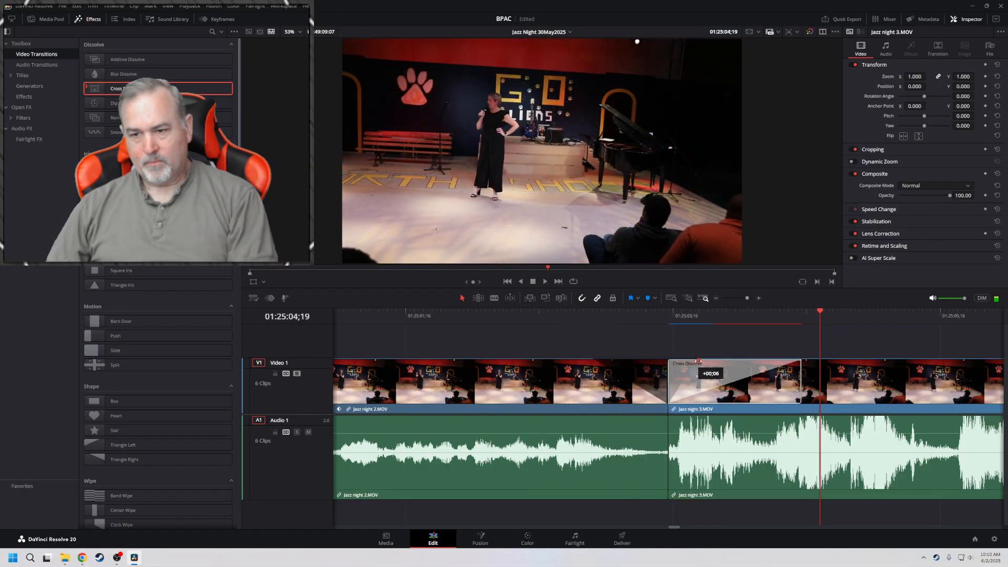
left_click(566, 314)
key("space")
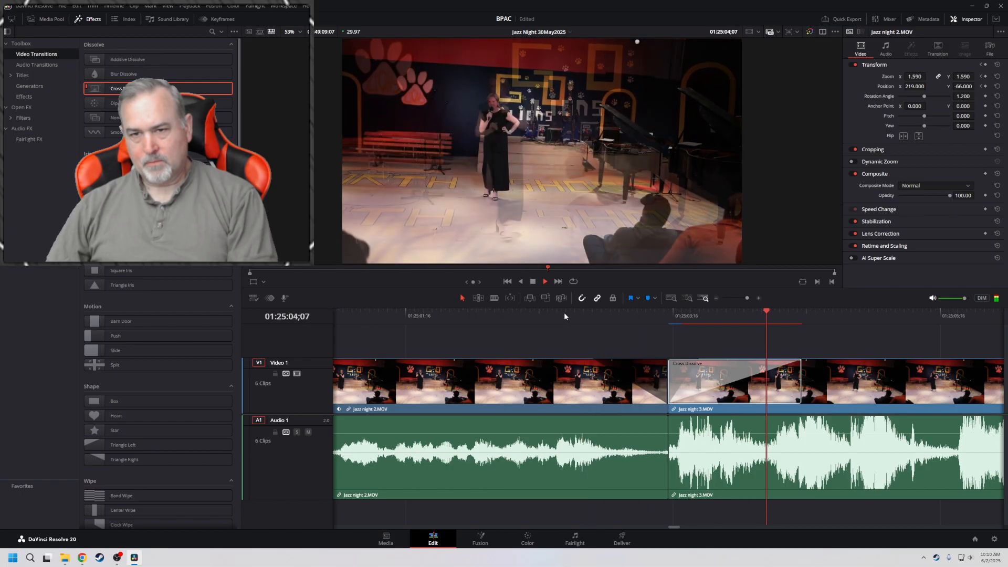
key("space")
left_click(717, 370)
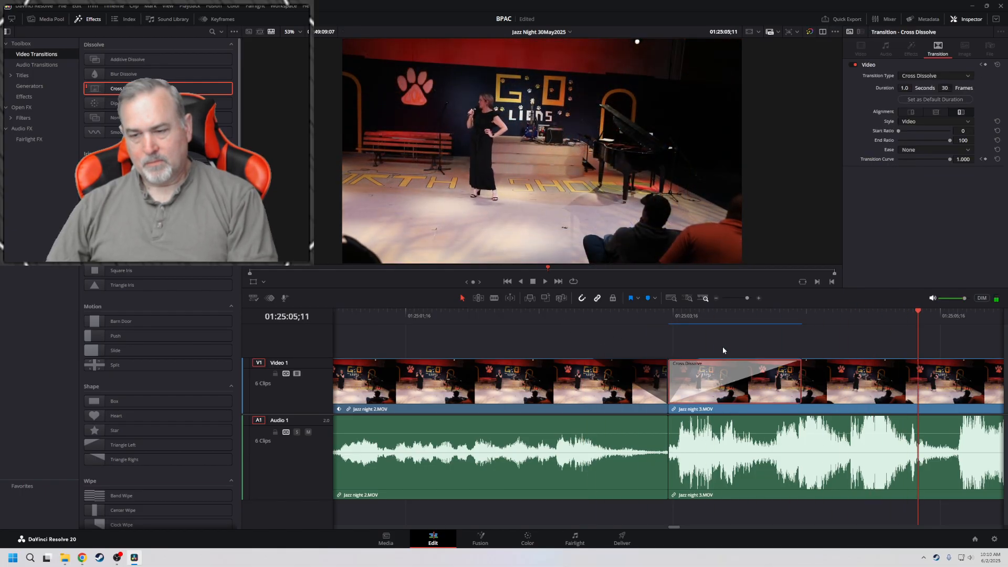
key("space")
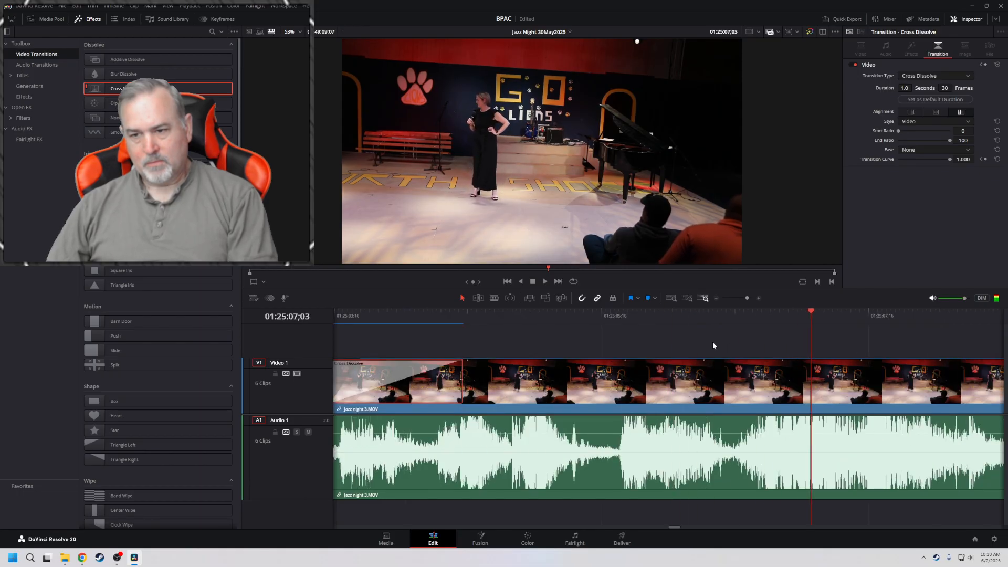
key("Up")
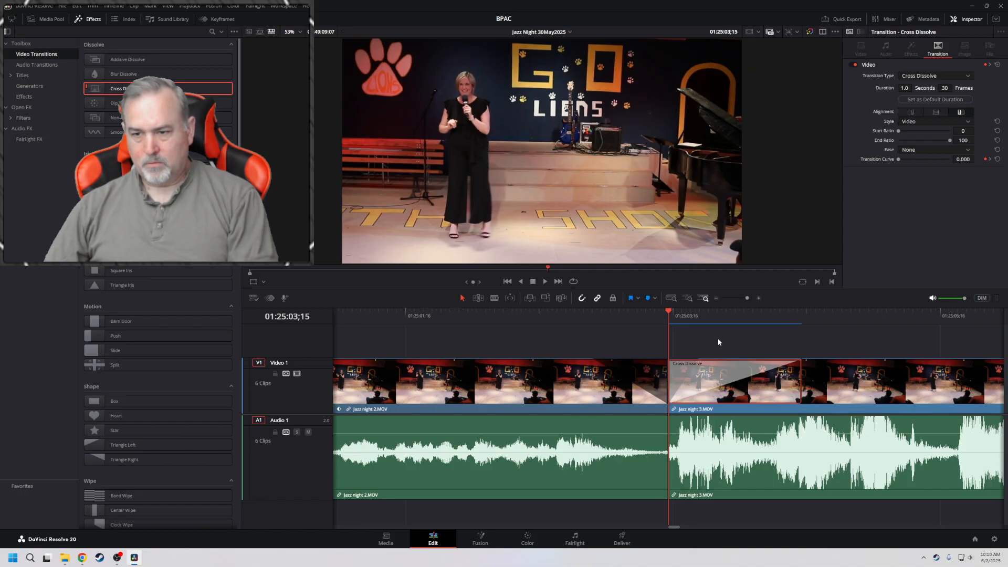
key("Delete")
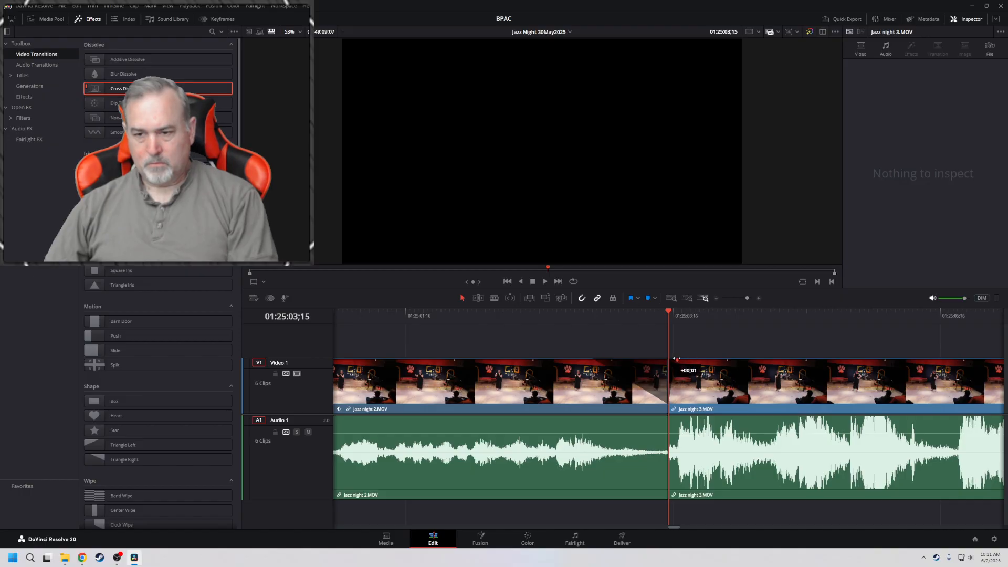
Trim 8 frames off the start of the Jazz night 3 clip and move it back against the Jazz night 2 clip
left_click_drag(116, 88, 705, 380)
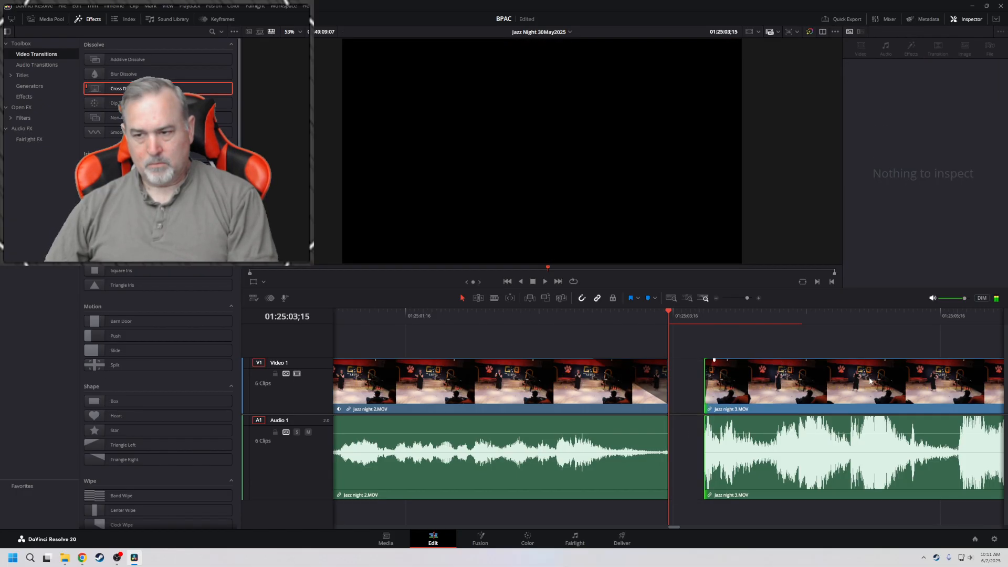
left_click_drag(870, 381, 832, 384)
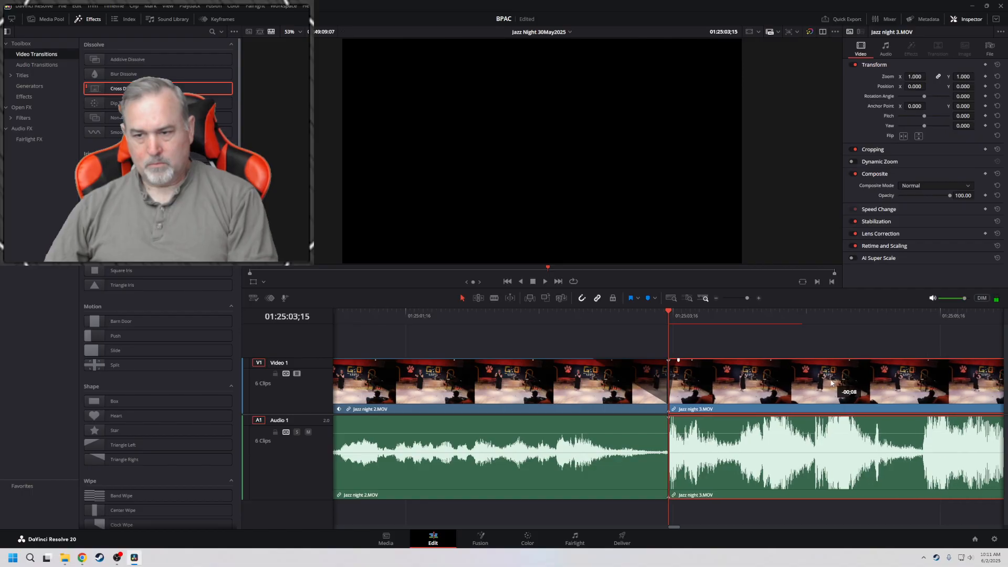
Place a Cross Dissolve centered on the cut between Jazz night 2 and Jazz night 3, and play across it
left_click_drag(159, 89, 672, 375)
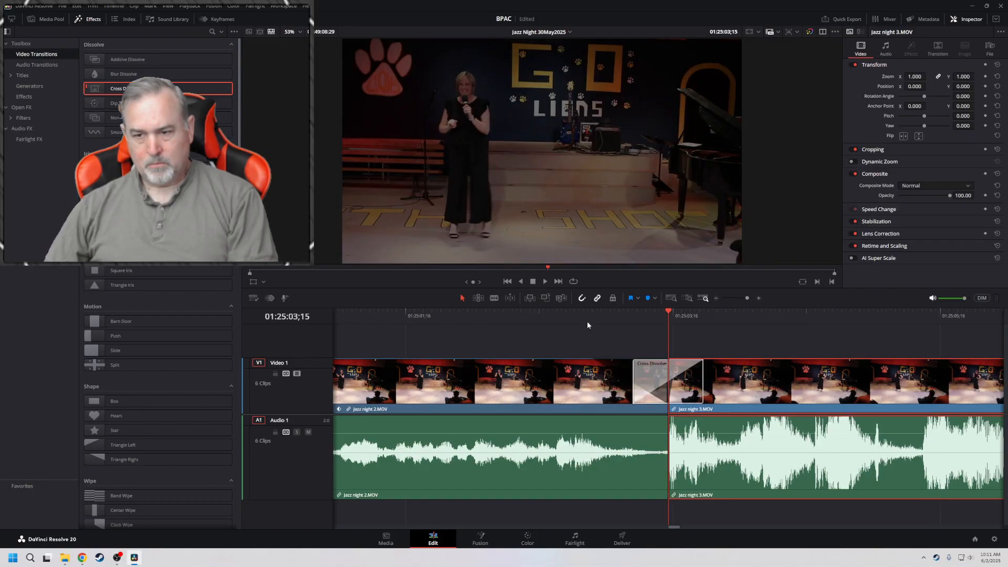
left_click(499, 316)
key("space")
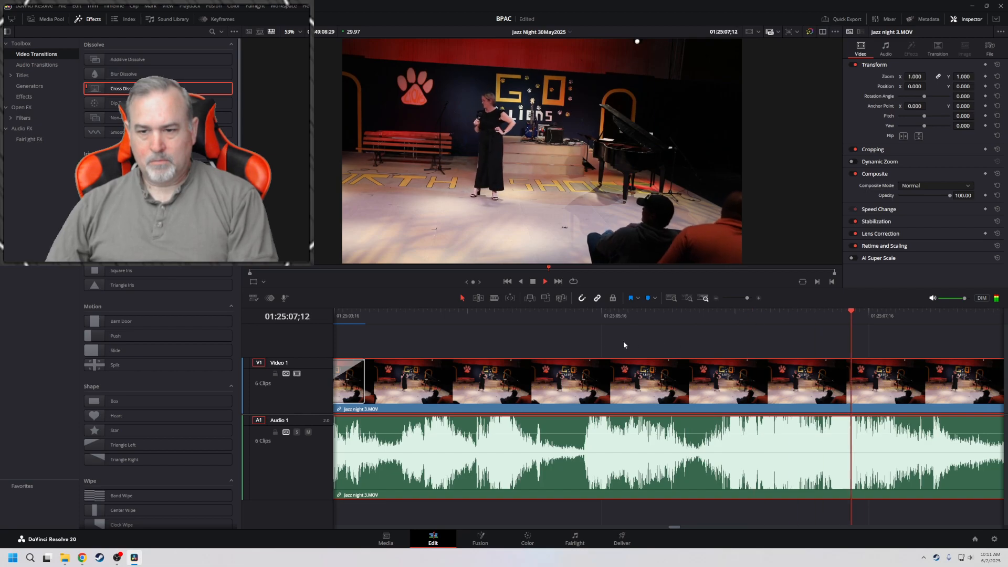
key("space")
key("Up")
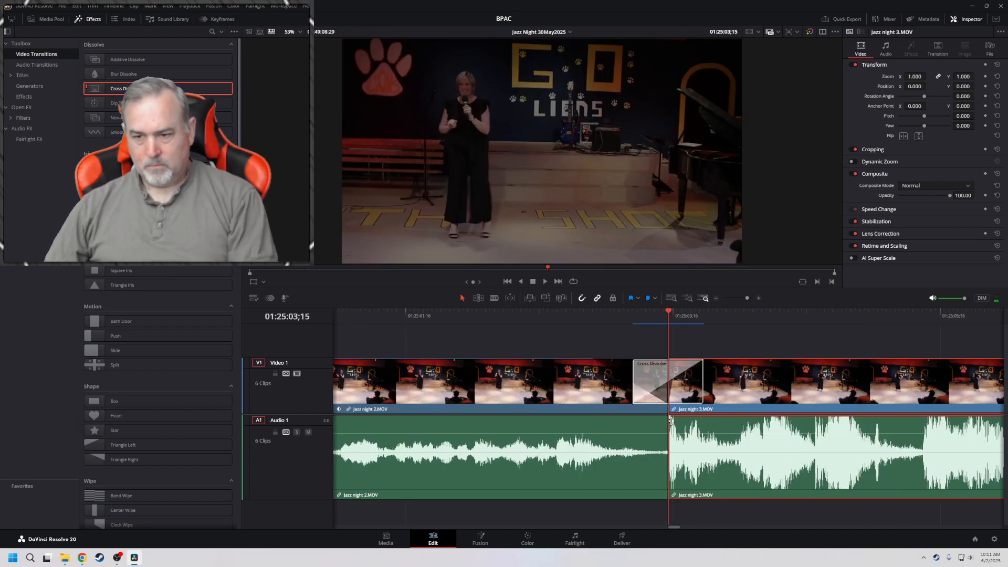
Add a short audio fade-in at the start of the Jazz night 3 clip and play across the cut
left_click_drag(669, 418, 686, 419)
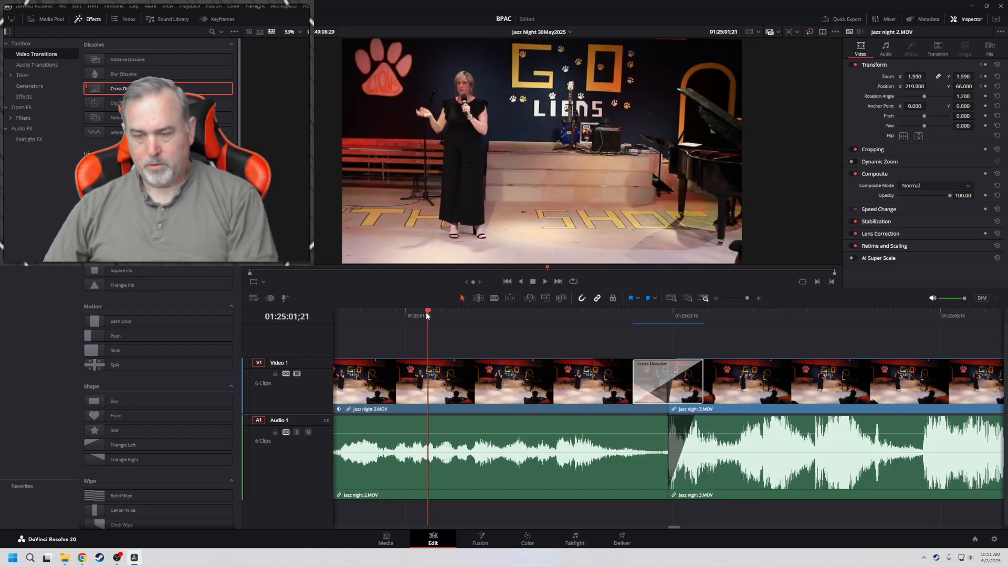
key("space")
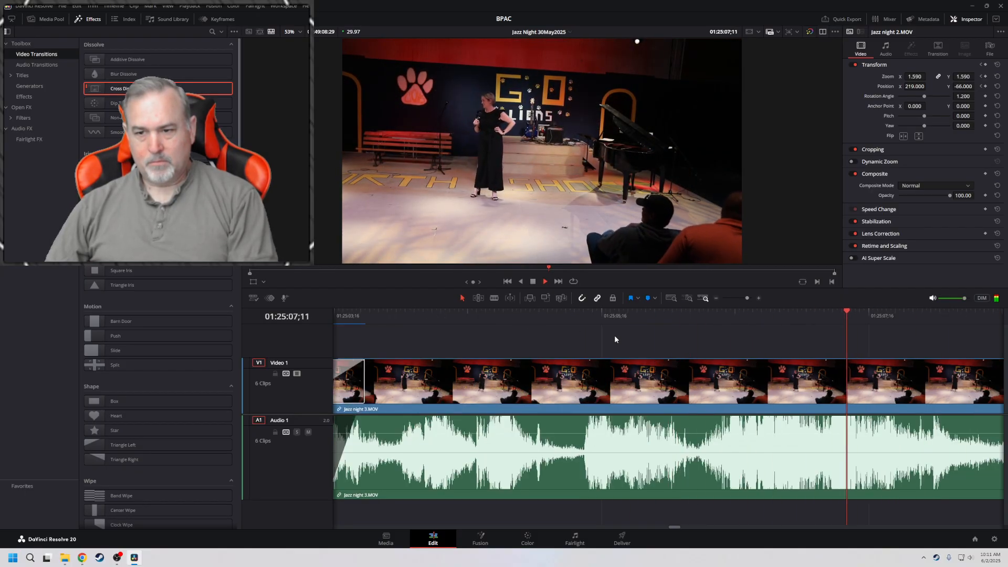
key("space")
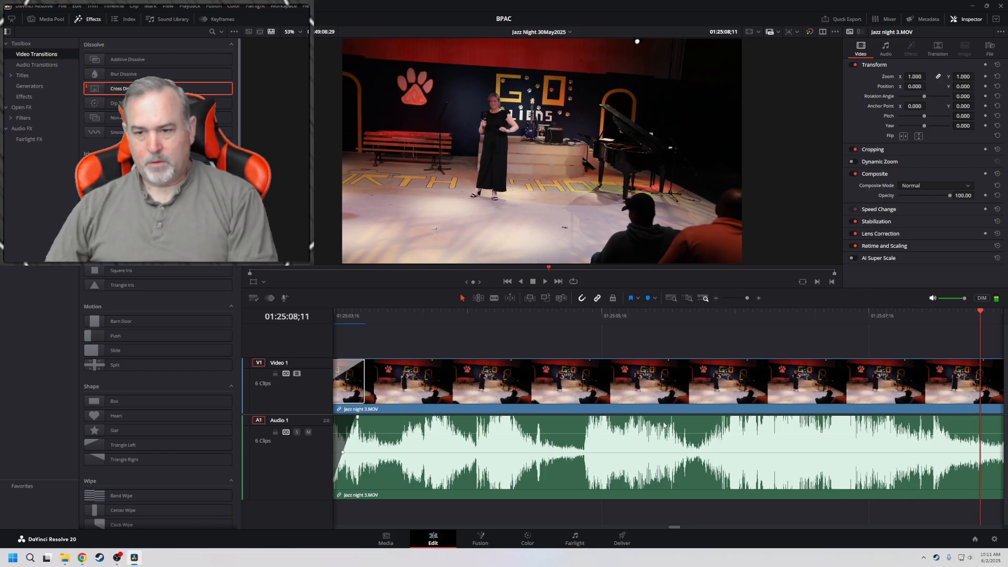
Set the Jazz night 3 clip's rotation angle to 1.200 and review the dissolve into it
left_click(676, 377)
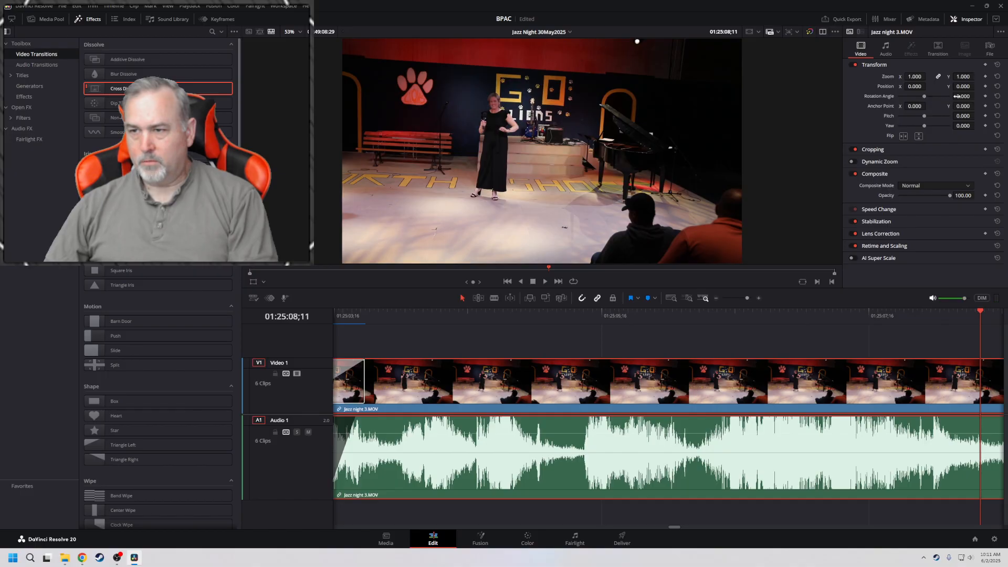
left_click_drag(957, 96, 958, 104)
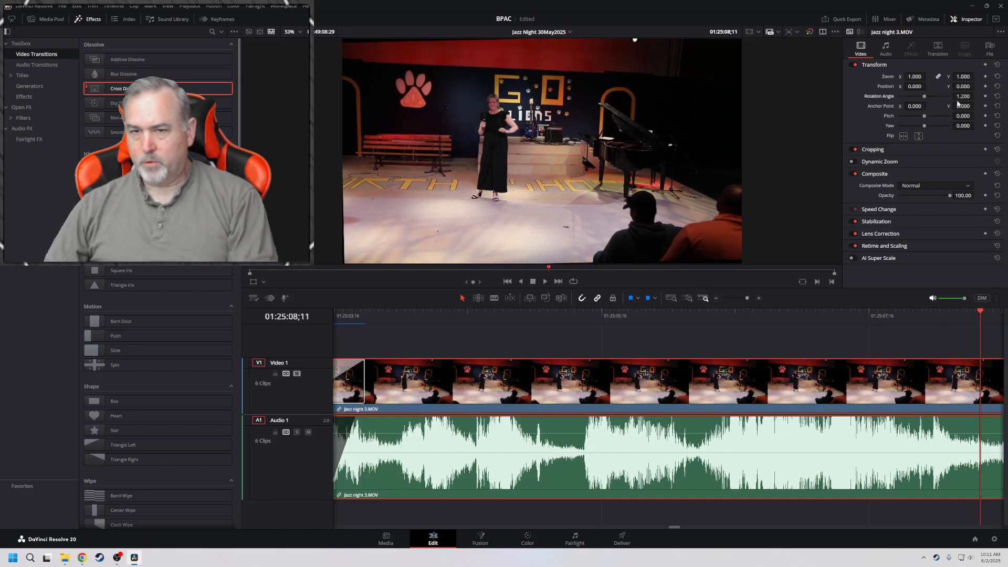
key("space")
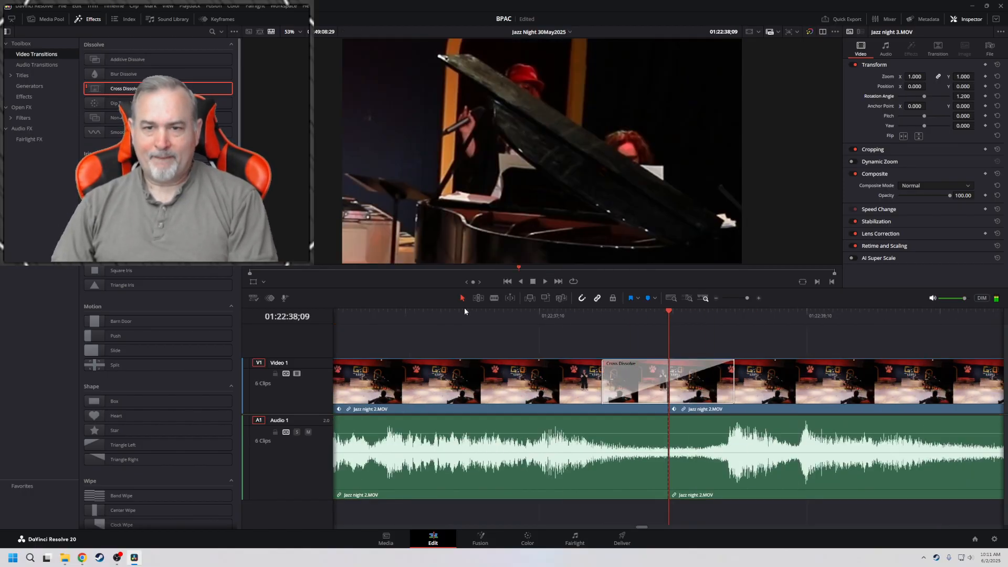
key("space")
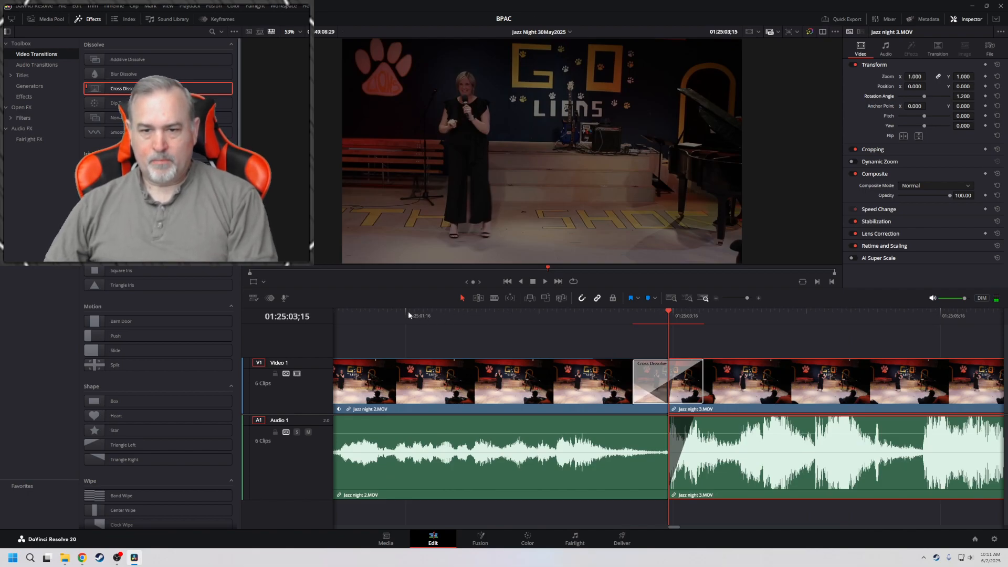
key("space")
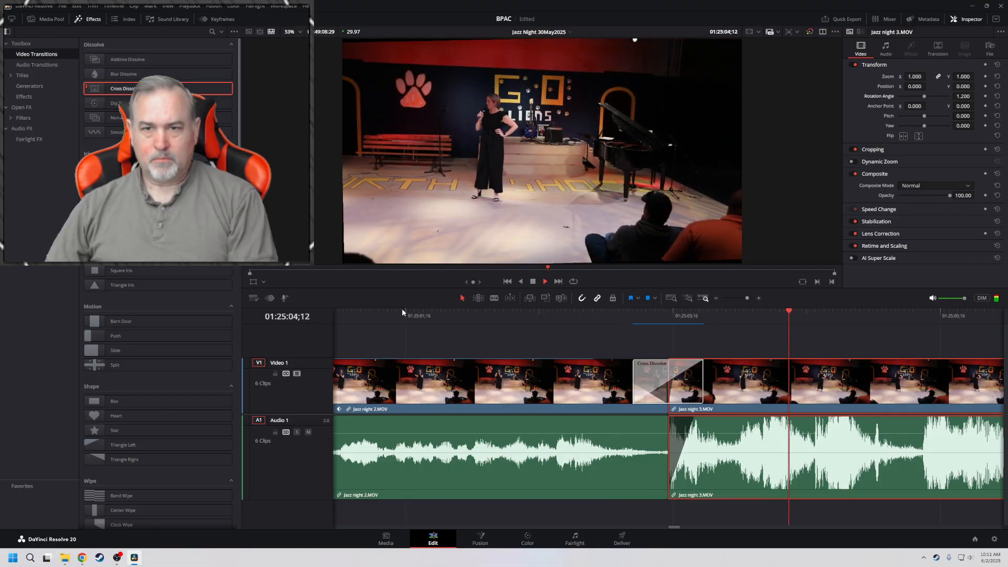
key("space")
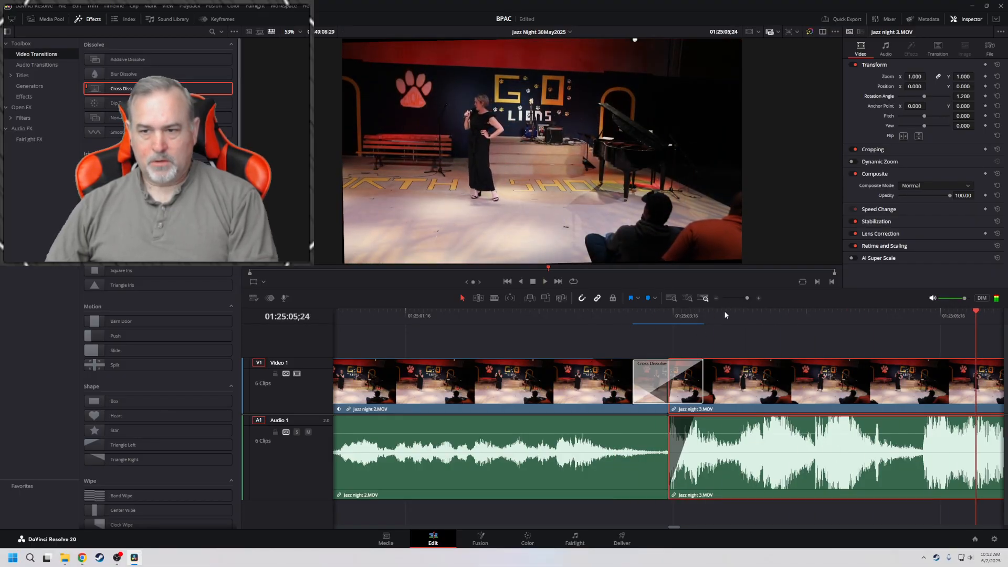
Trim 12 more frames off the start of the Jazz night 3 clip and move it back against Jazz night 2
left_click(722, 313)
key("space")
left_click(723, 313)
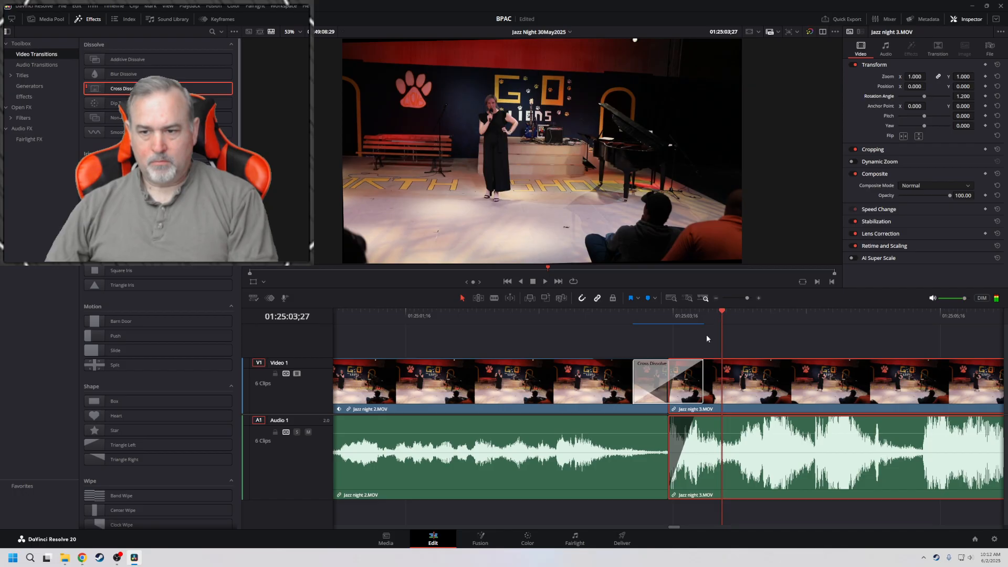
left_click_drag(673, 431, 732, 394)
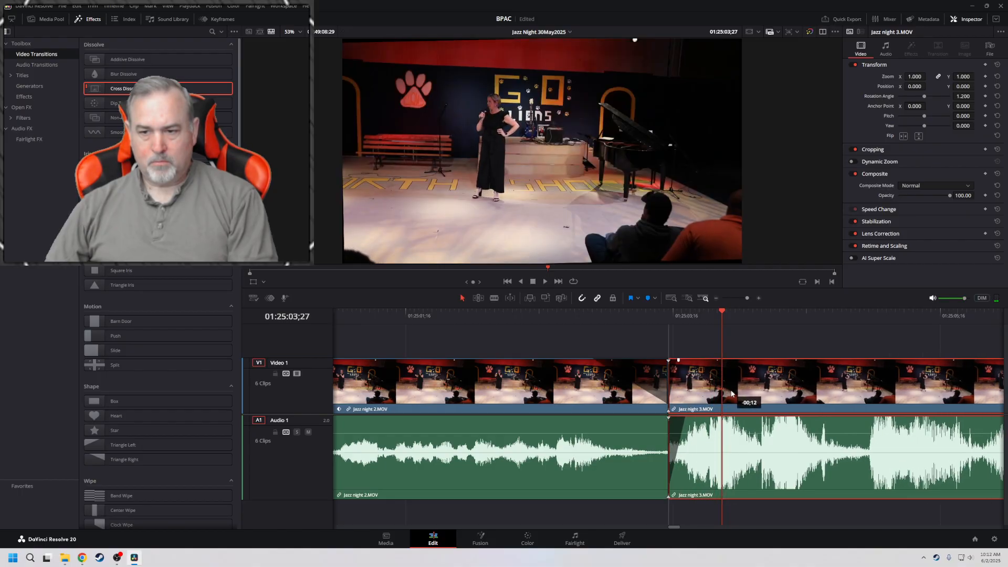
Place a longer Cross Dissolve centered on the cut between Jazz night 2 and Jazz night 3, and play across it
left_click_drag(134, 88, 672, 376)
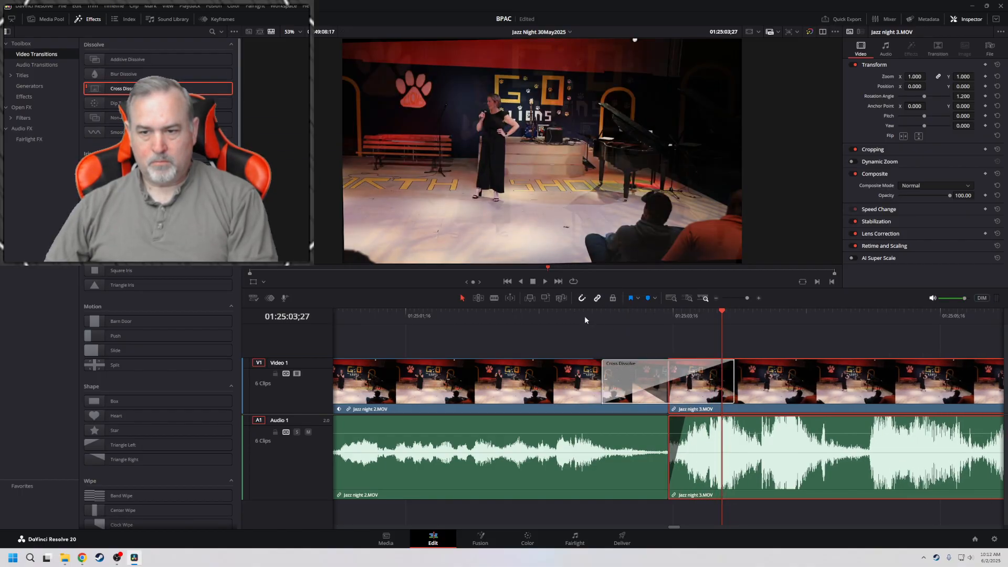
left_click(420, 317)
key("space")
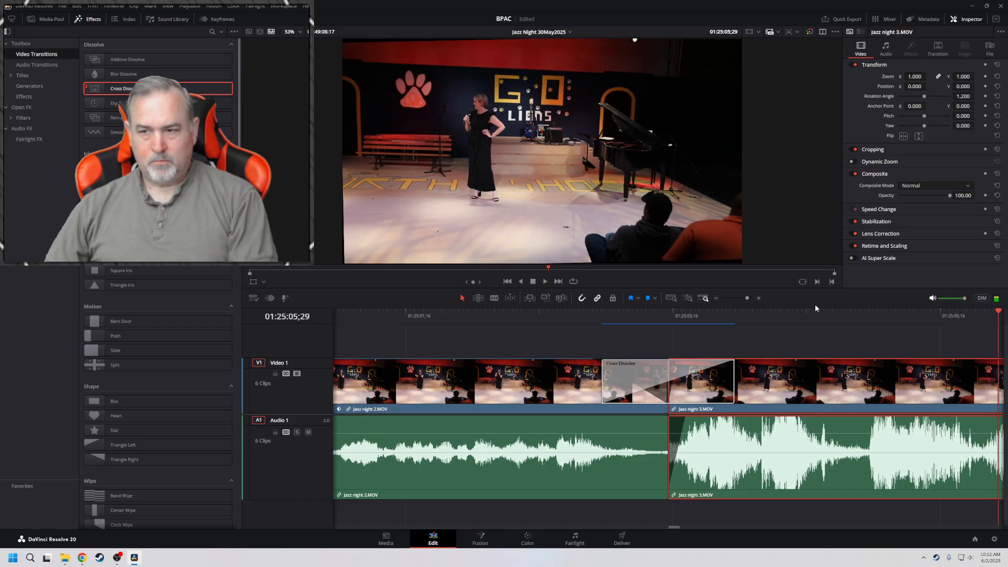
Set the Jazz night 3 clip's zoom to 1.140, add zoom and position keyframes at its start, and play the clip
left_click_drag(915, 77, 915, 76)
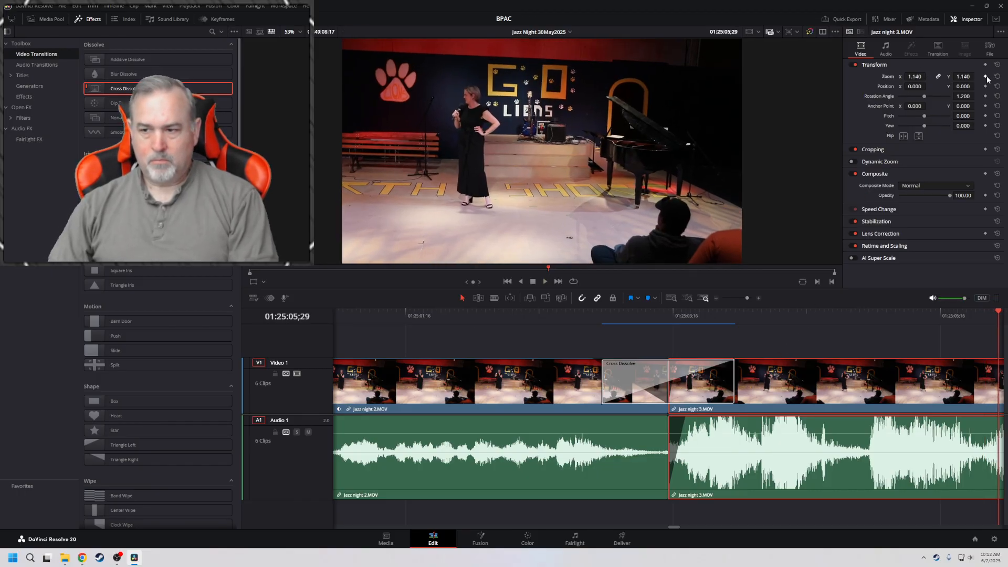
key("Up")
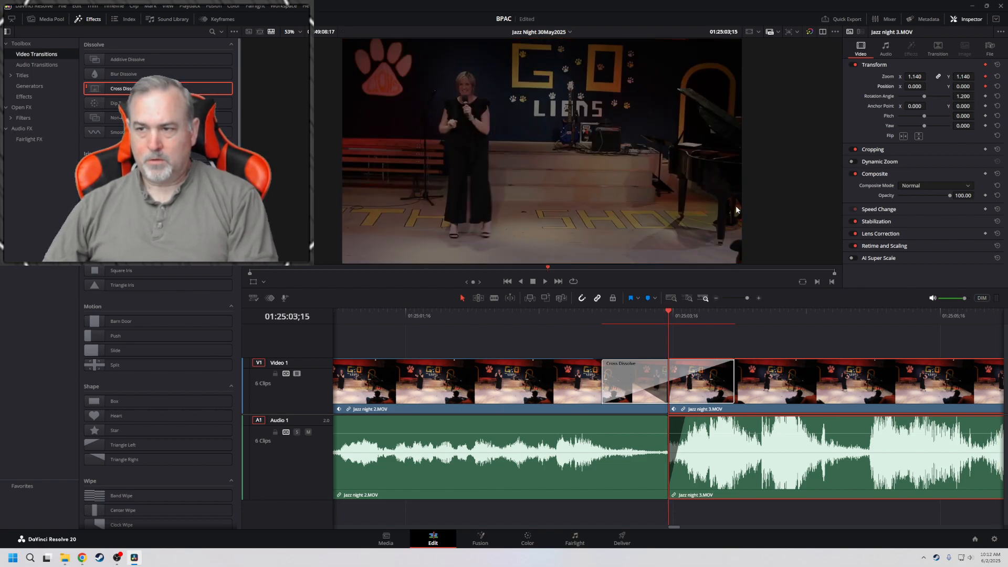
key("space")
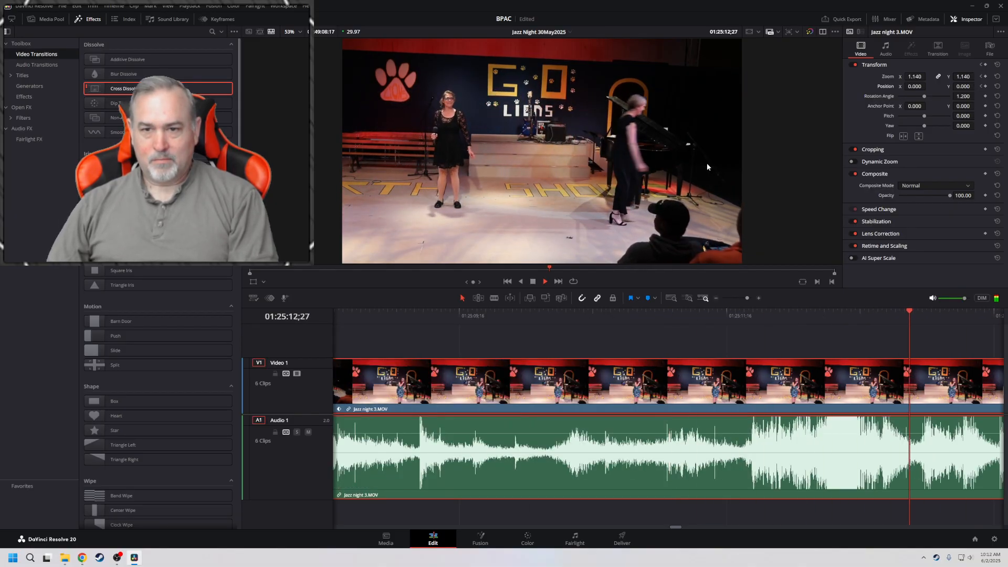
key("space")
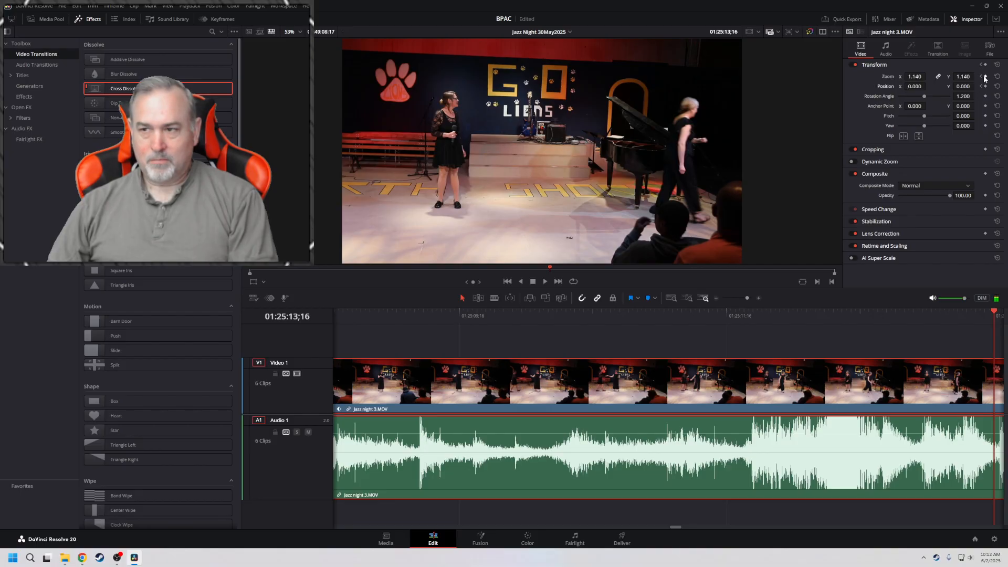
Play through the opening of the Jazz night 3 clip, partly at double speed, to find where the performance should start
key("space")
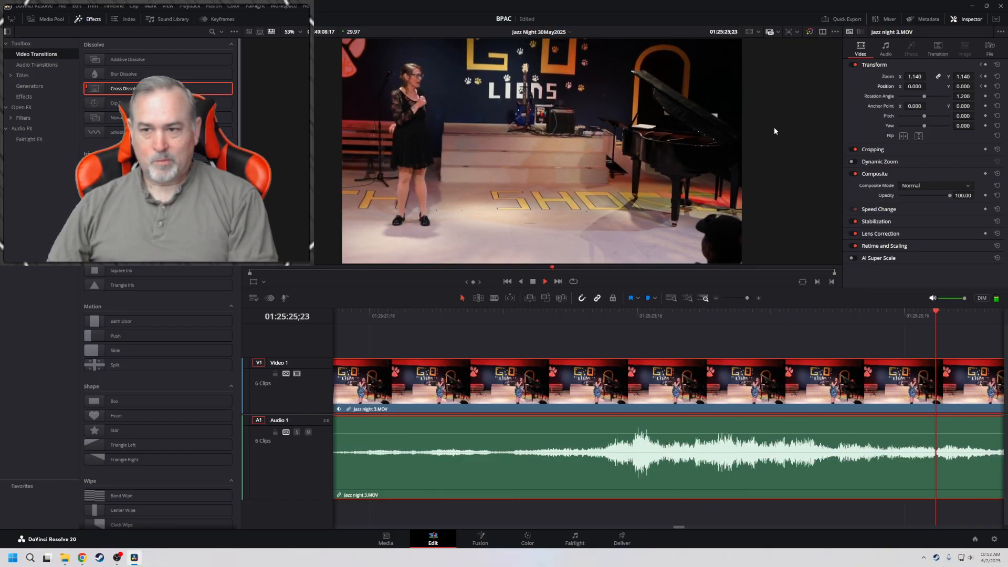
key("space")
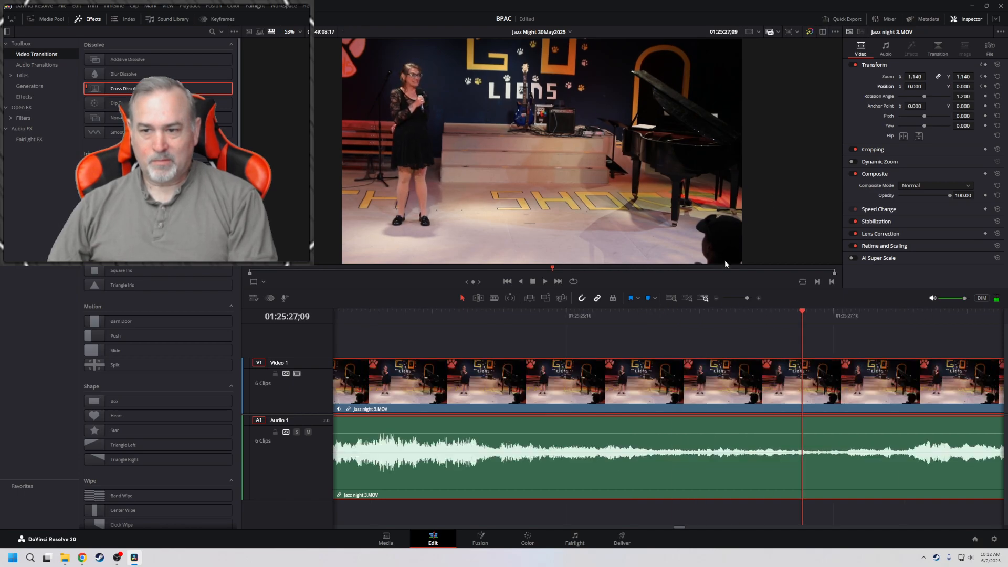
left_click(716, 301)
left_click(716, 301)
left_click(717, 300)
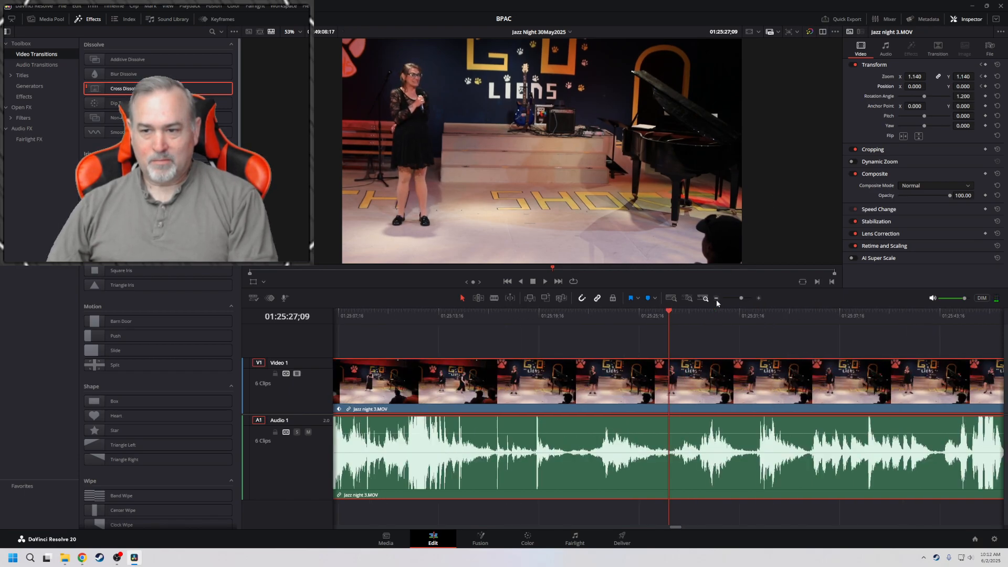
left_click(716, 301)
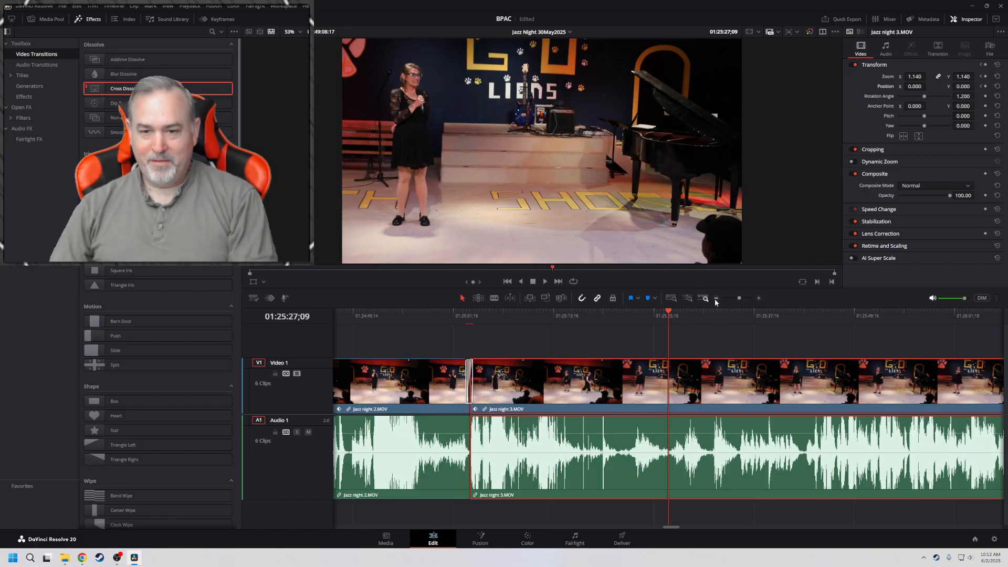
key("space")
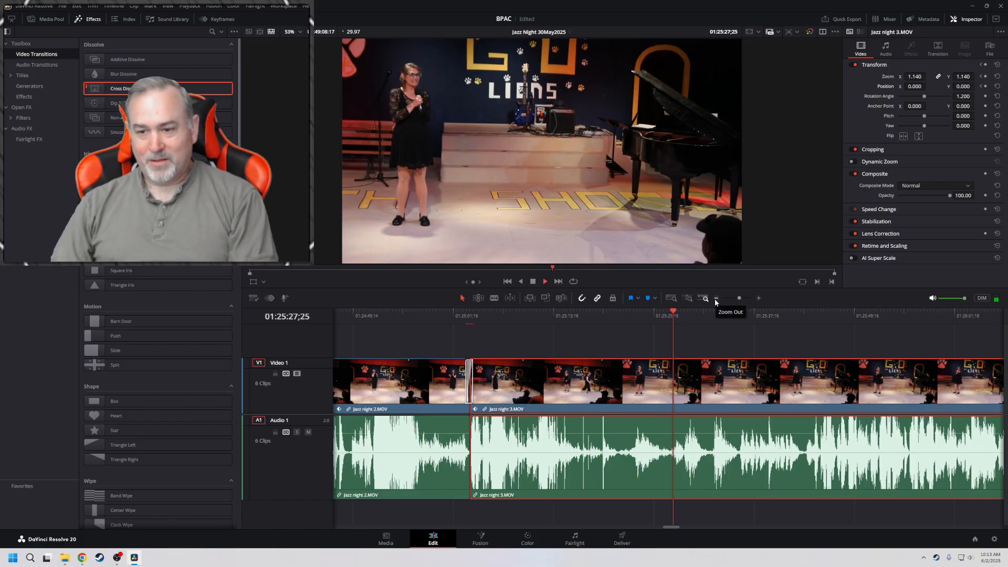
key("l")
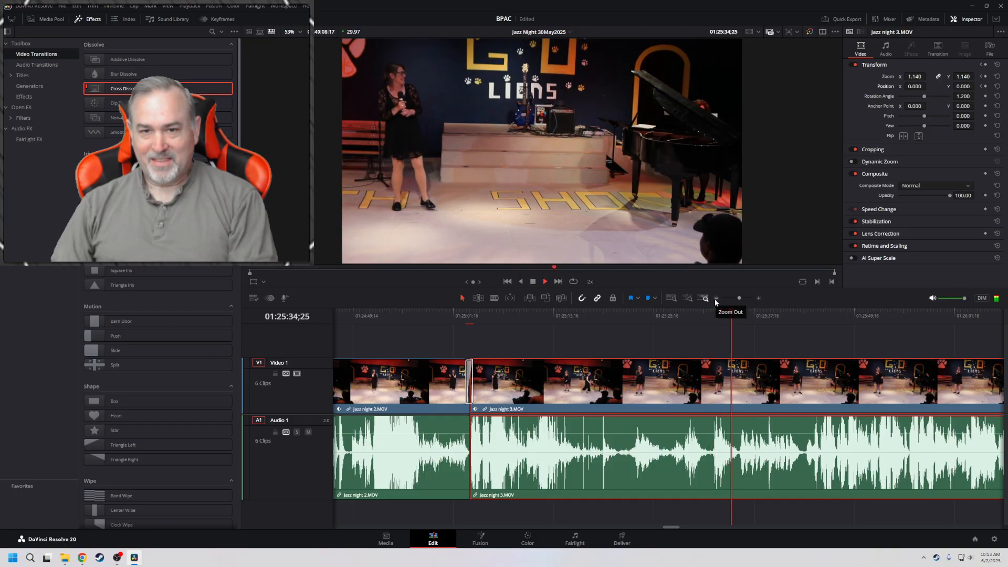
key("space")
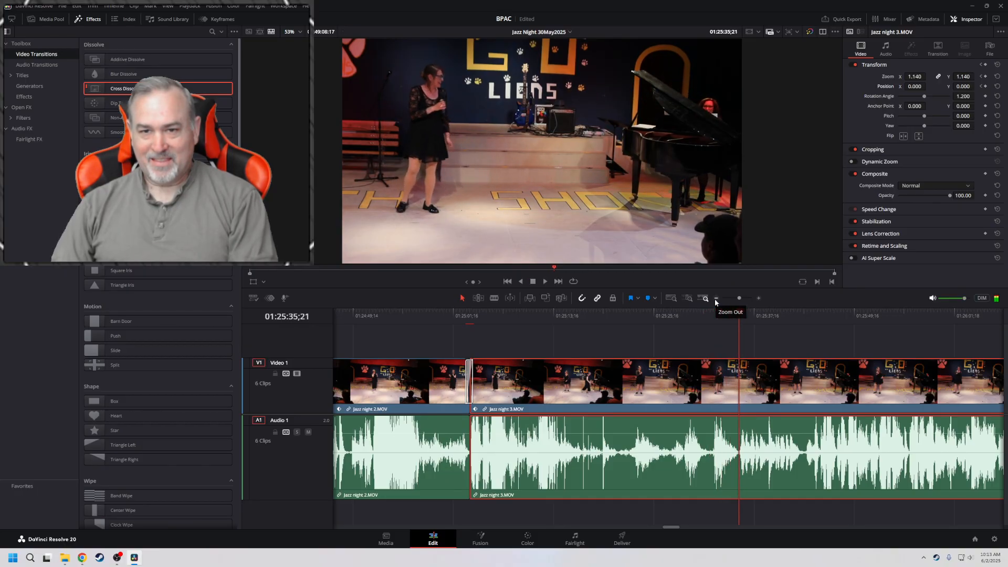
key("l")
key("k")
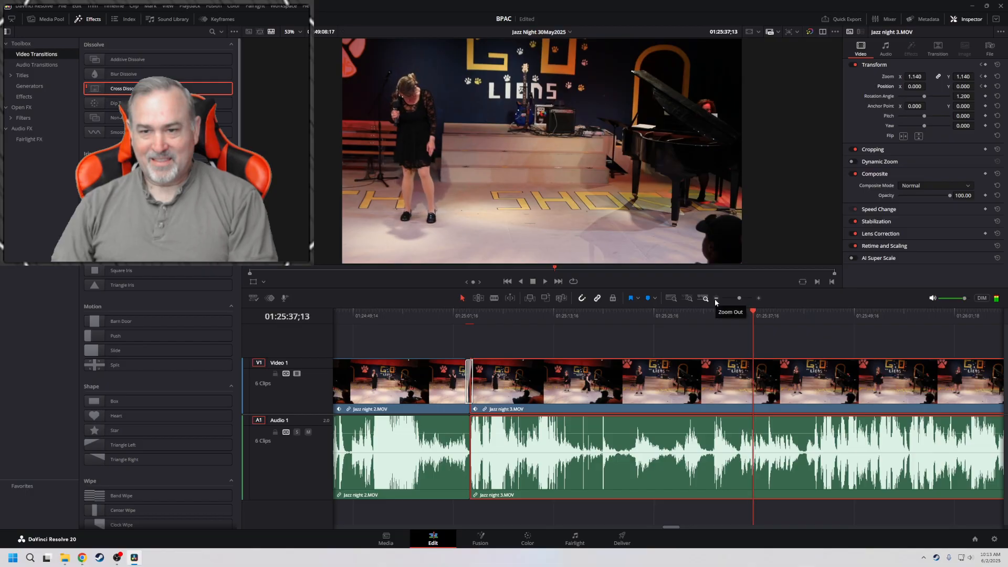
key("l")
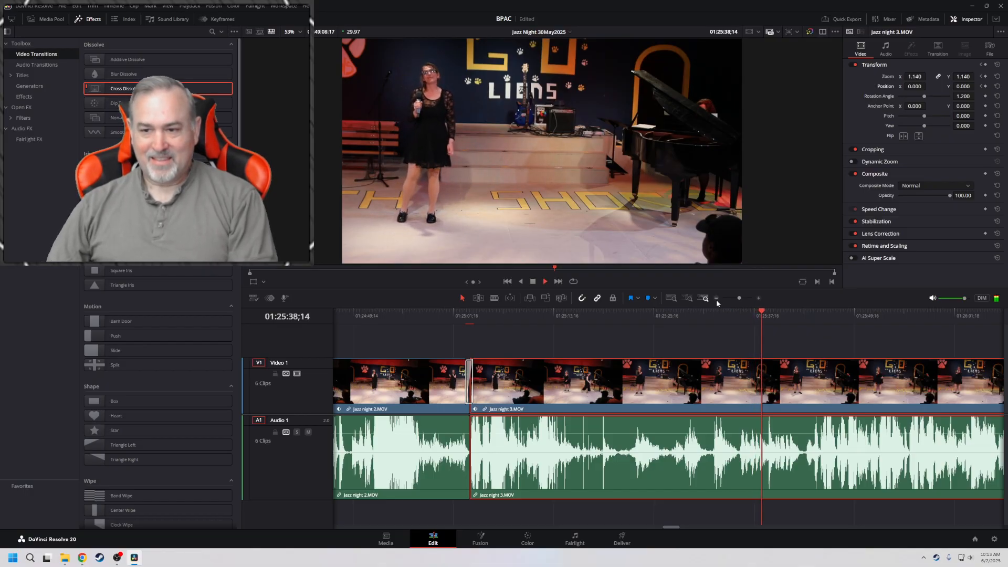
Replay the introduction, mark an In point at 01:25:32;08 and return the playhead to it
left_click(671, 315)
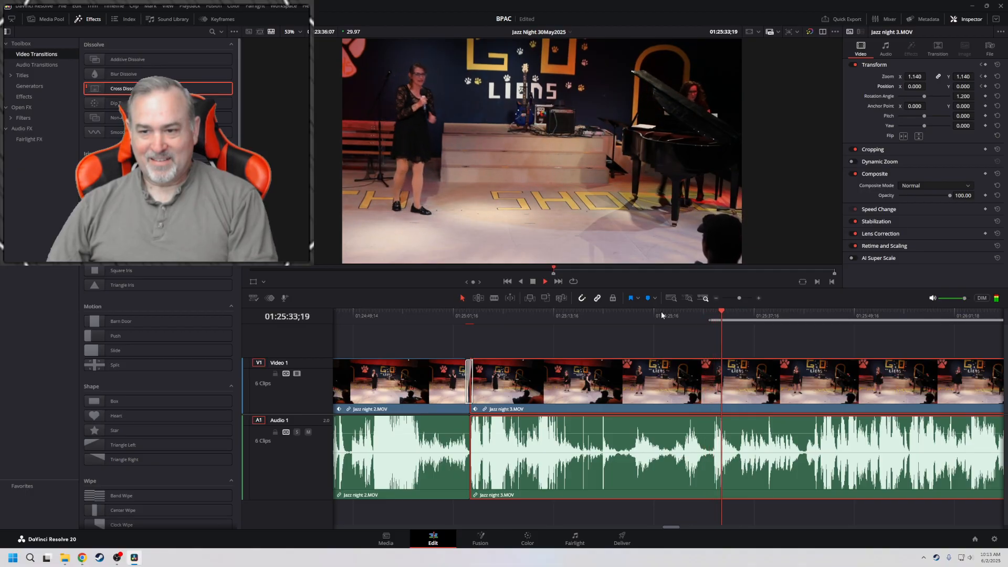
key("space")
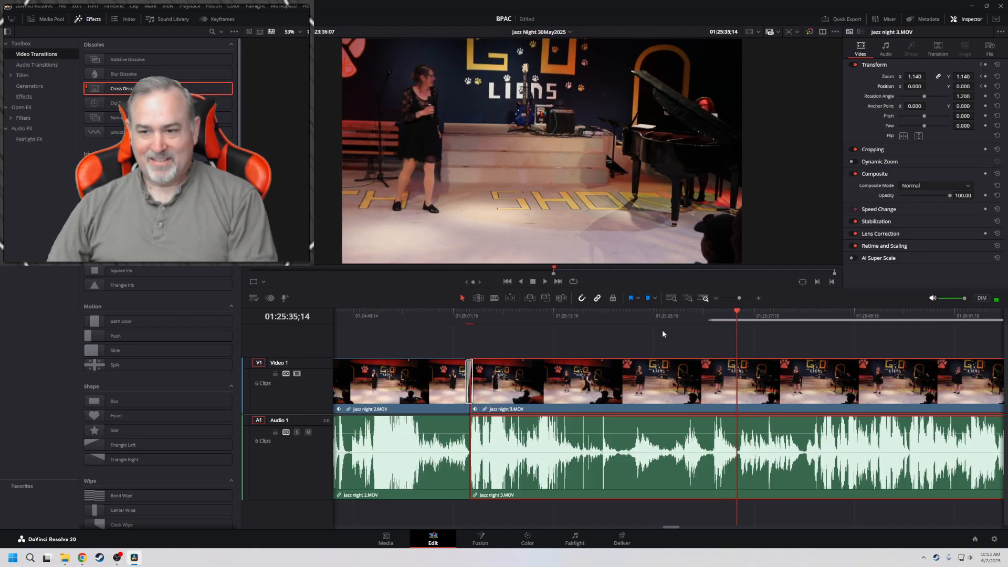
left_click(710, 314)
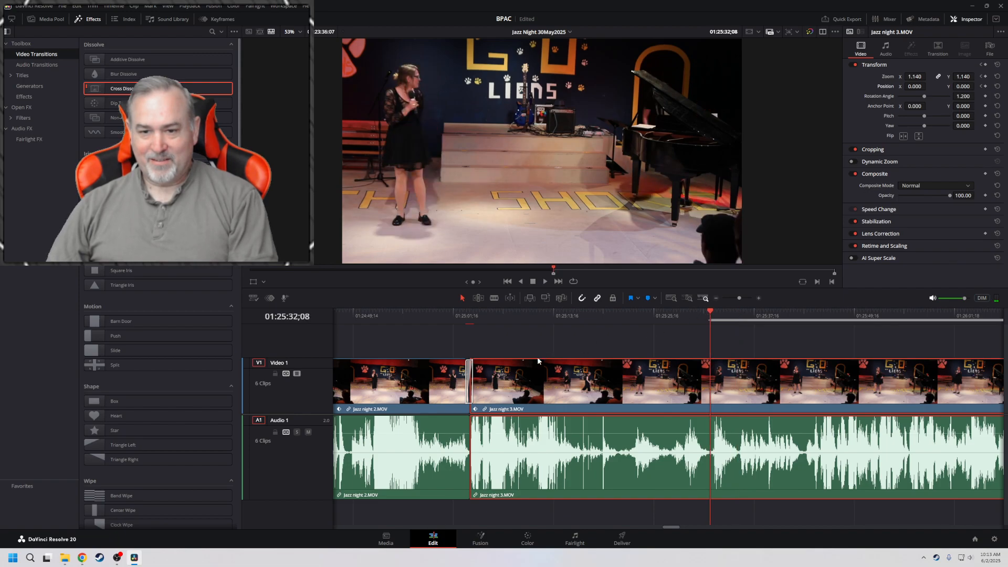
Trim the start of Jazz night 3 to the In point, joined to Jazz night 2, and place a Cross Dissolve on the cut
left_click_drag(474, 406, 506, 386)
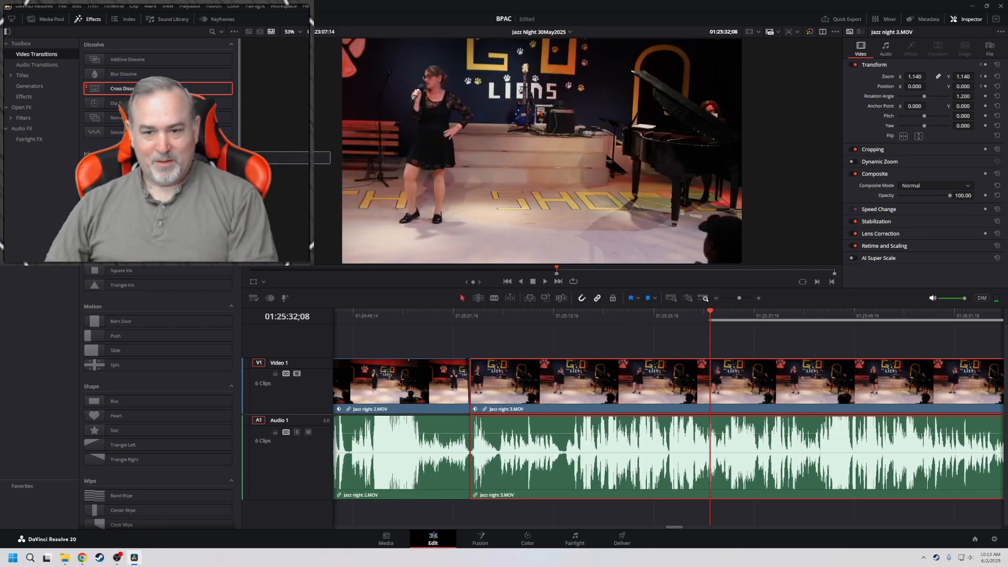
left_click(444, 313)
key("space")
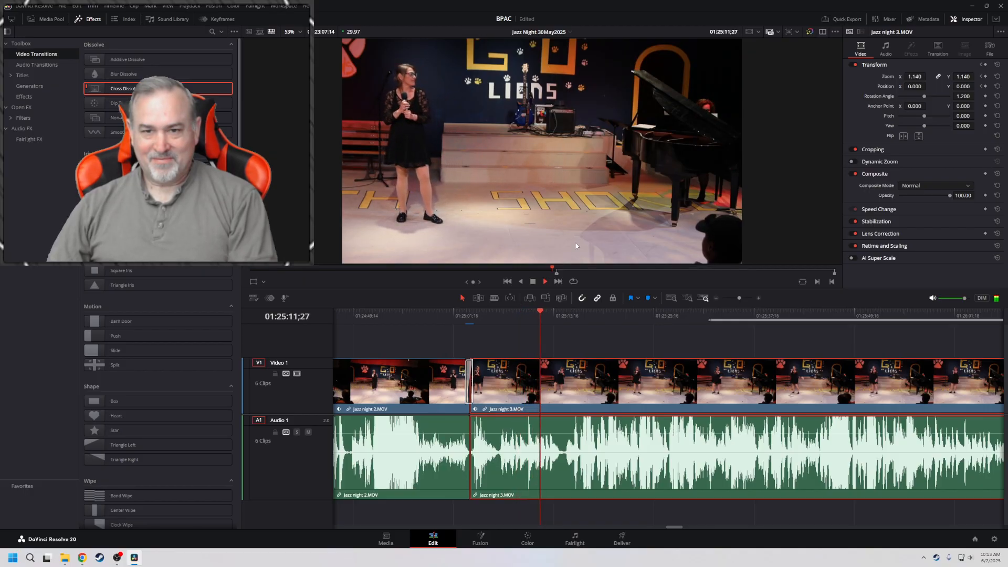
key("space")
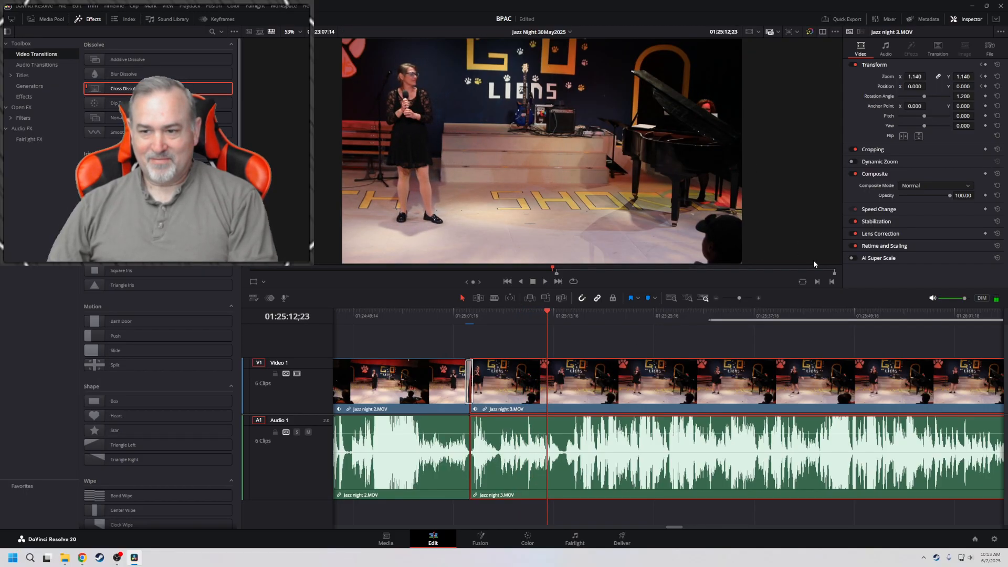
Keyframe zoom and position at the trimmed clip's start, and at 01:25:05;18 with zoom 1.170 and position Y -154.000, and play the move
key("Up")
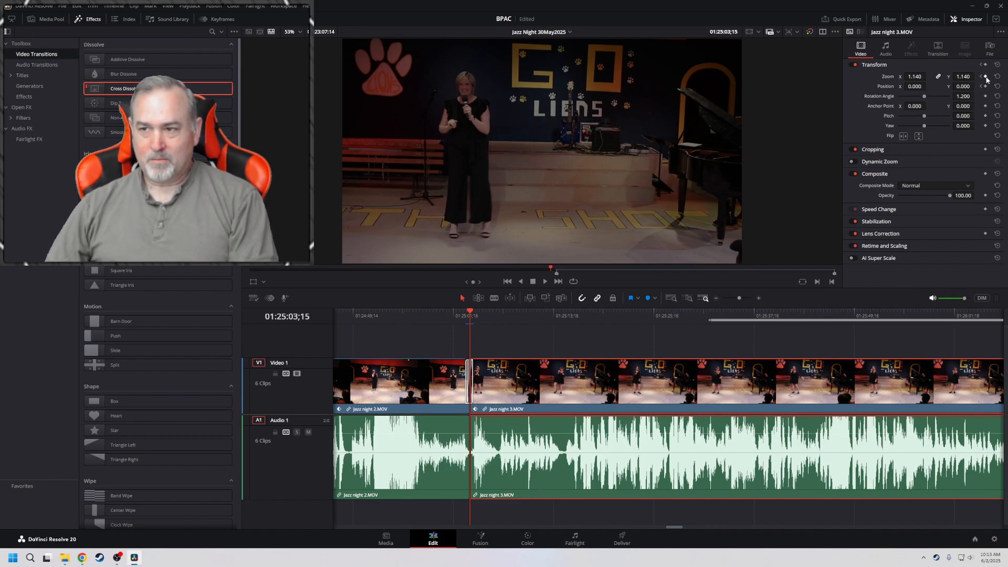
key("space")
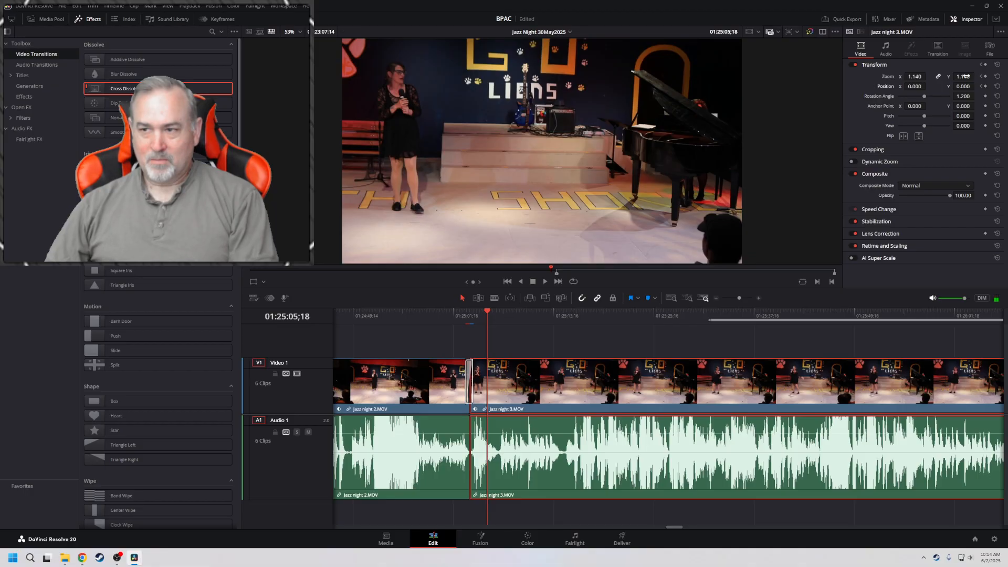
left_click_drag(965, 76, 938, 85)
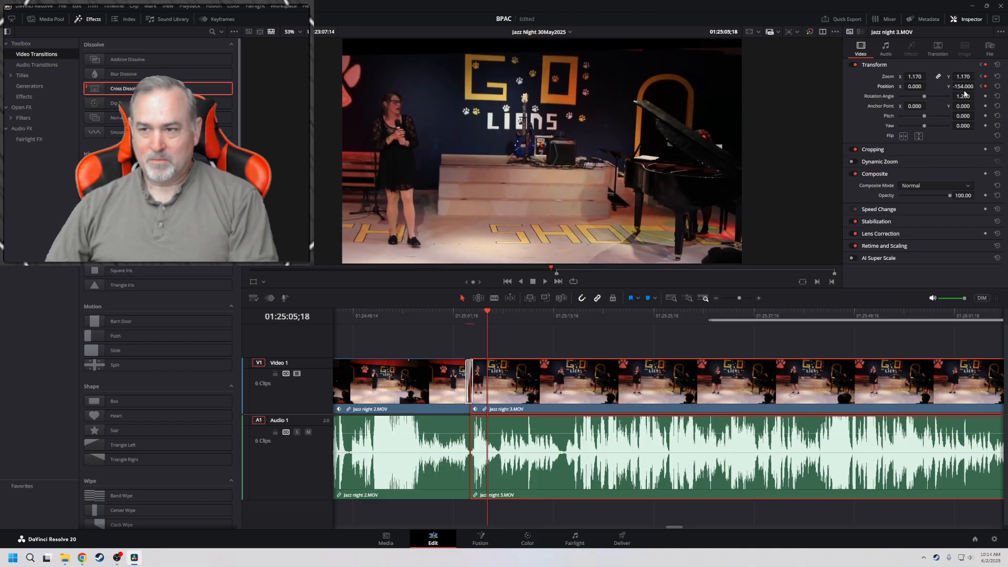
left_click(981, 86)
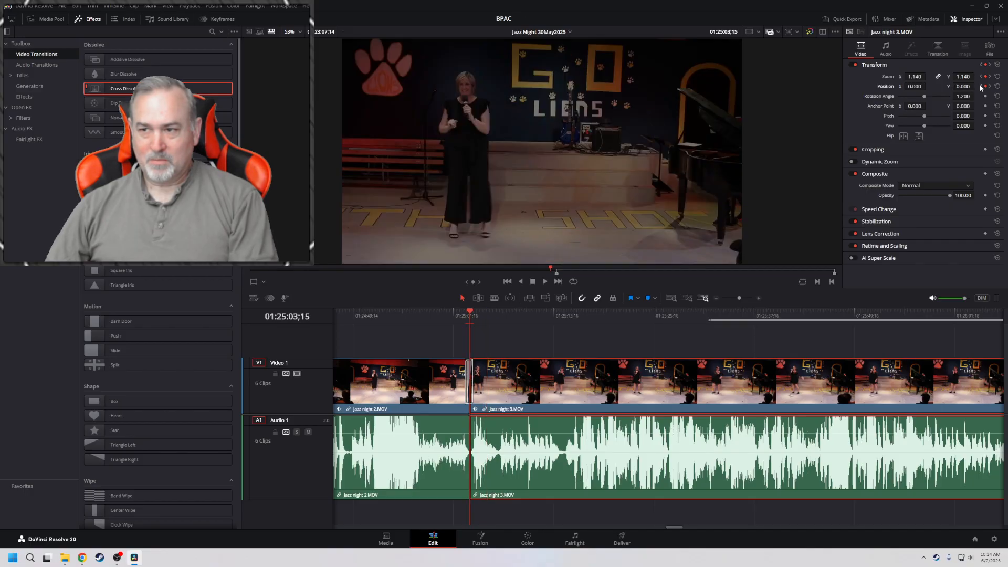
key("space")
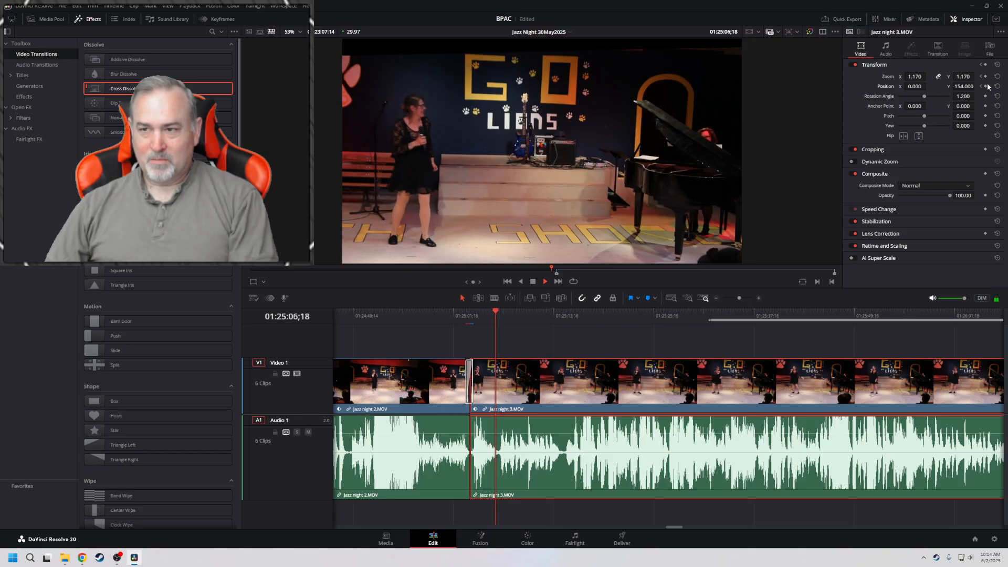
key("space")
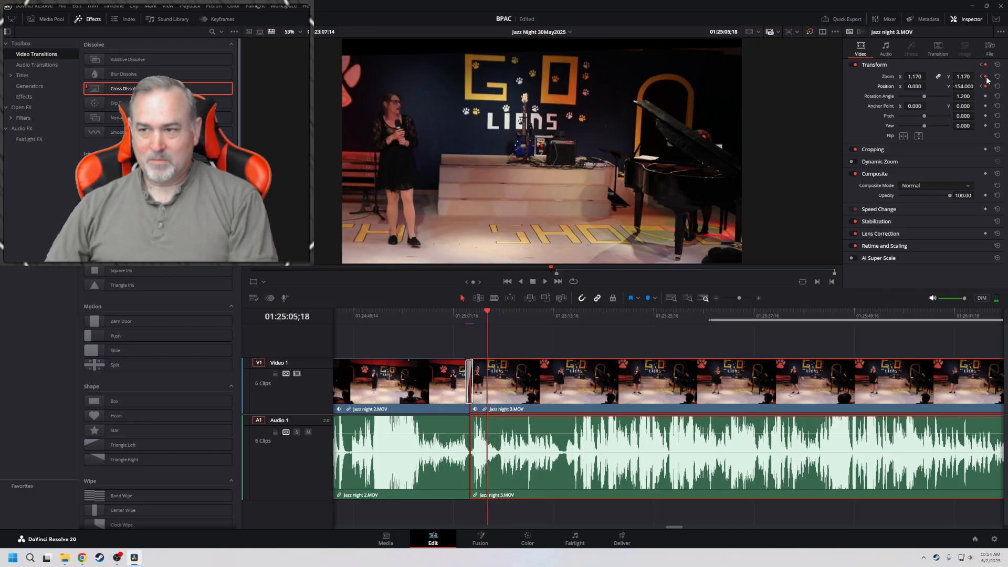
Remove the zoom and position keyframes at 01:25:05;18 and reset the clip's zoom to 1.000
left_click(983, 77)
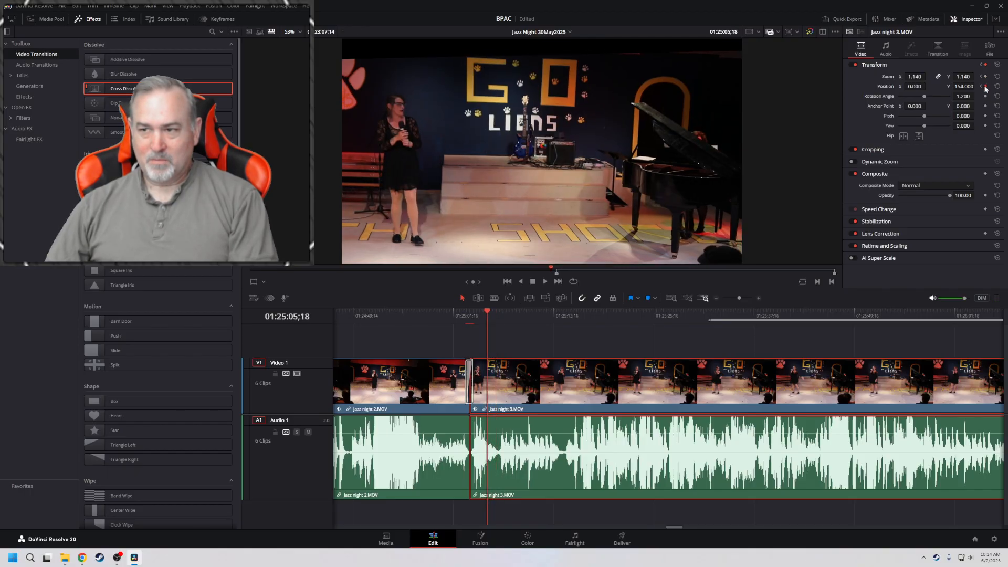
left_click(986, 87)
mouse_move(967, 77)
left_mouse_down()
mouse_move(952, 77)
mouse_move(977, 76)
left_mouse_up()
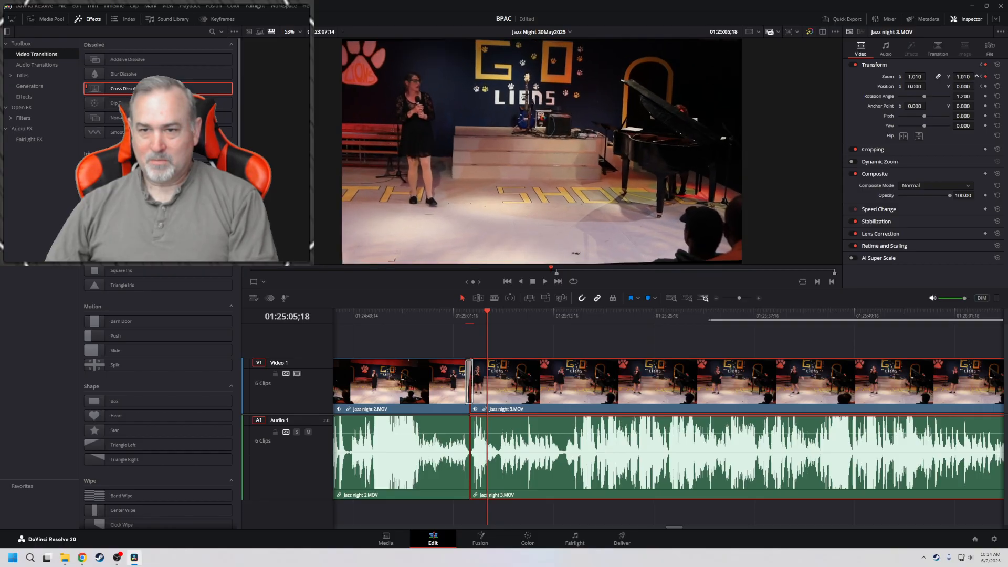
left_click(997, 77)
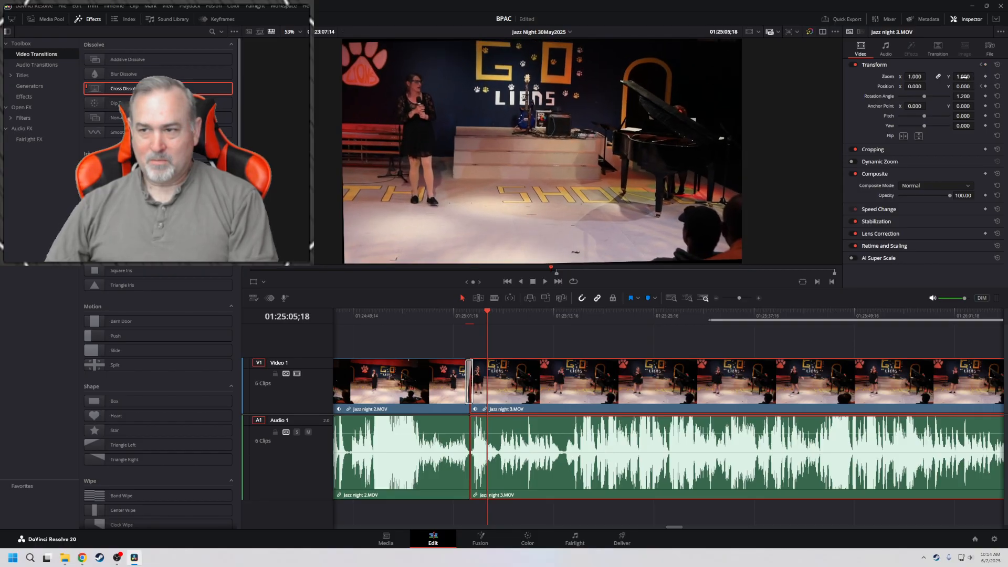
Set the clip's zoom to 1.150, keyframe position Y at -148.000 at 01:25:05;18, and play from the clip's start
mouse_move(976, 86)
left_mouse_down()
mouse_move(966, 87)
mouse_move(977, 86)
left_mouse_up()
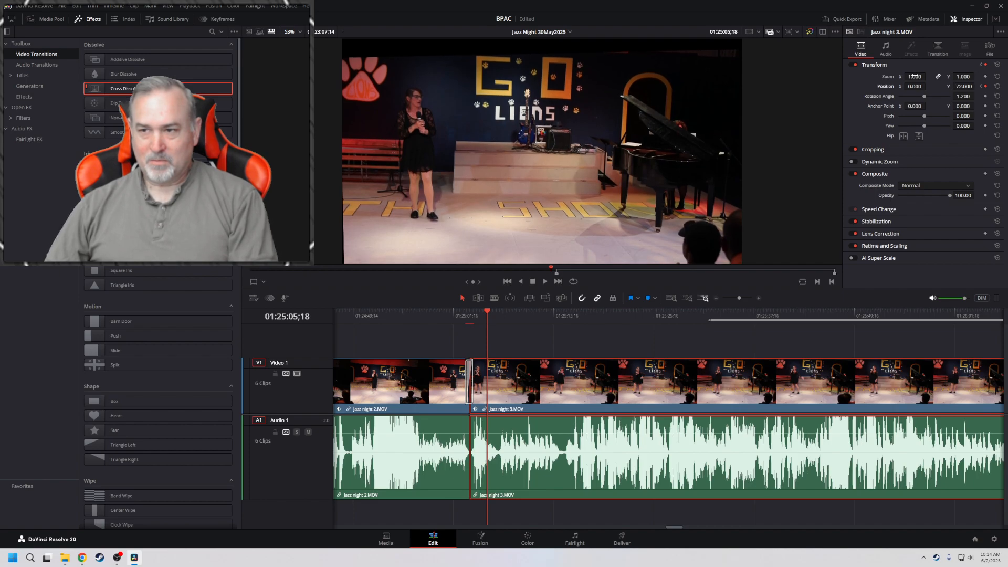
left_click_drag(914, 76, 953, 86)
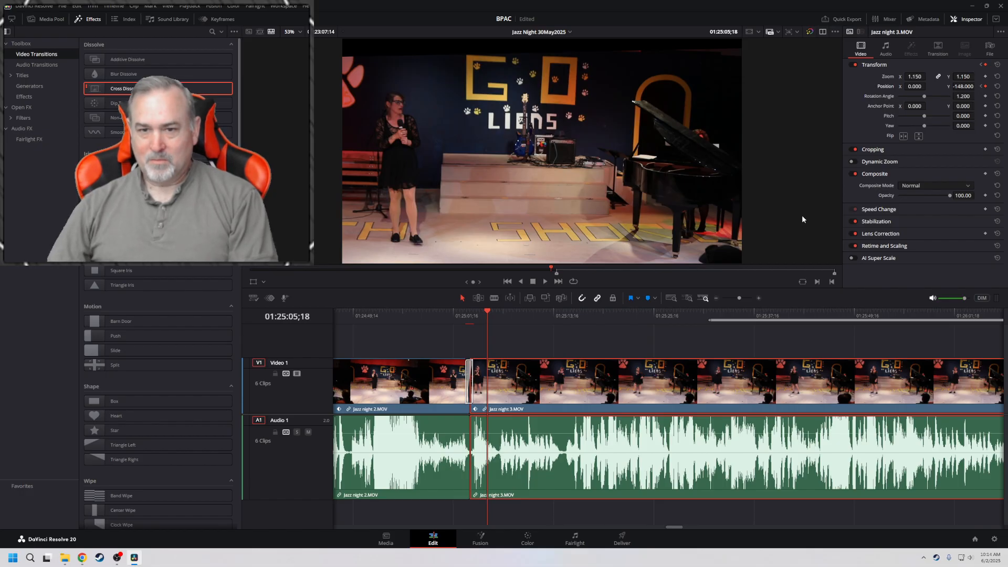
key("Up")
key("space")
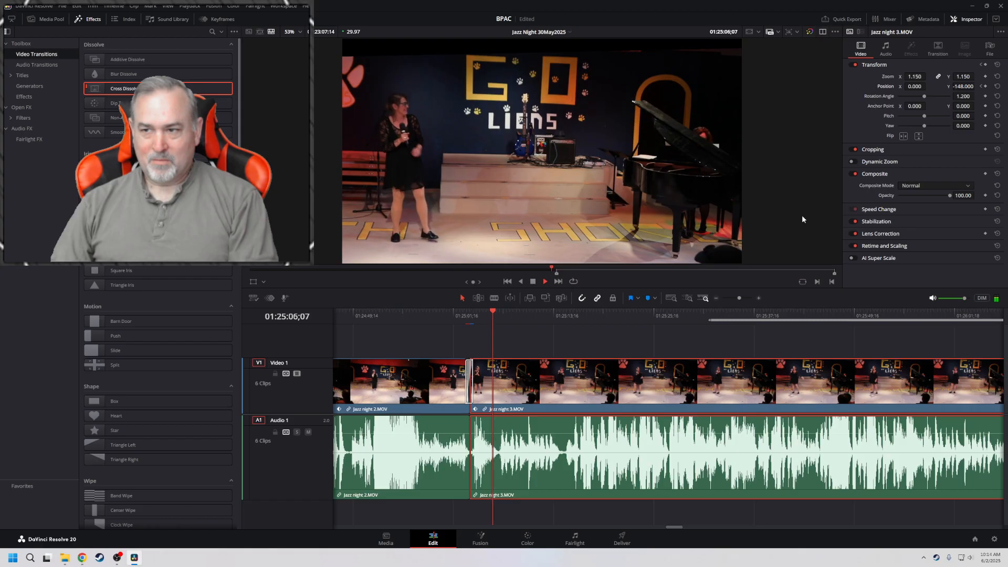
Remove Jazz night 3's position keyframe at 01:25:05;18 and go back to its earlier position keyframe
key("space")
key("Up")
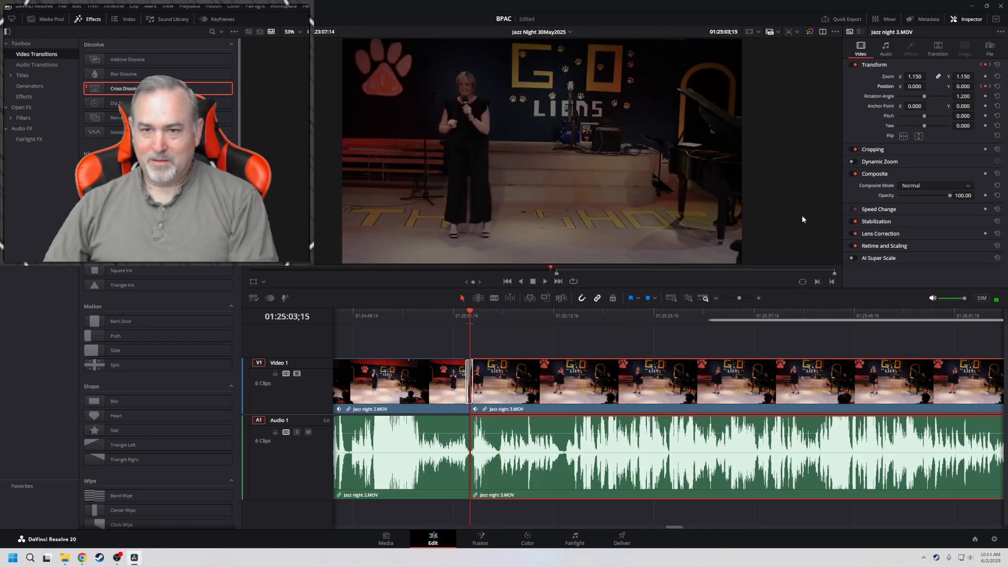
left_click(990, 86)
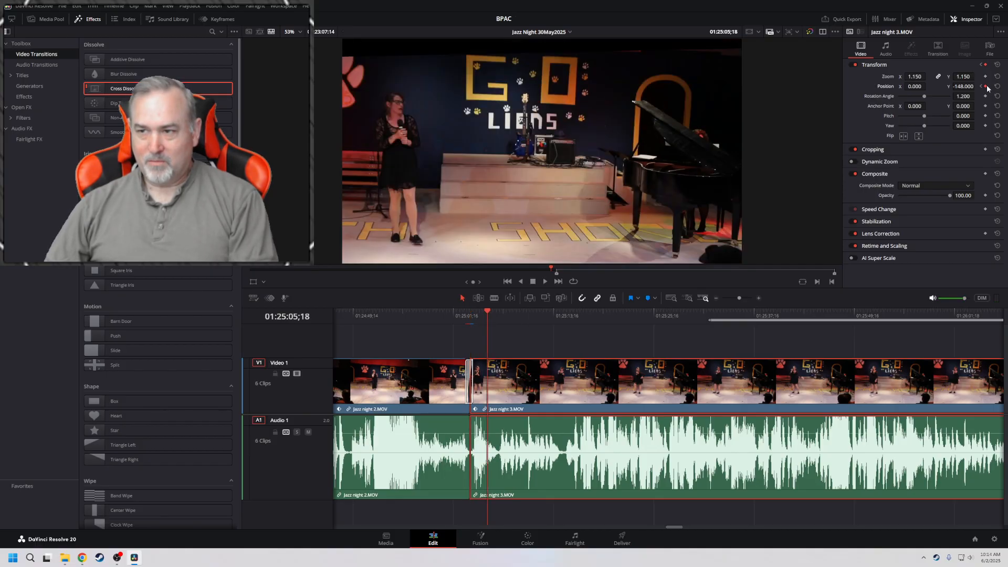
left_click(982, 87)
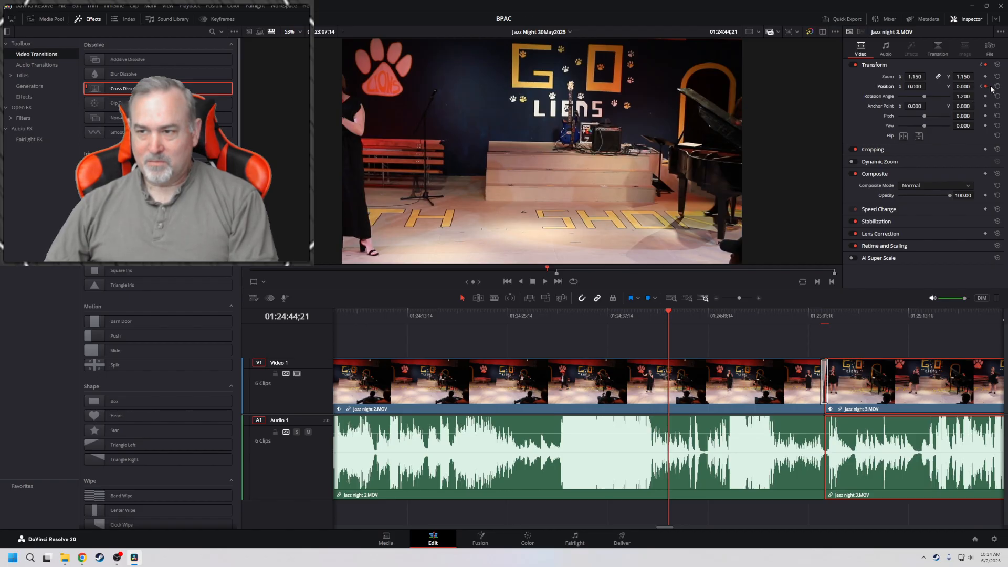
Clear the timeline's In and Out points and play the cross dissolve into Jazz night 3 from 01:24:58;16
left_click(872, 337)
left_click(784, 314)
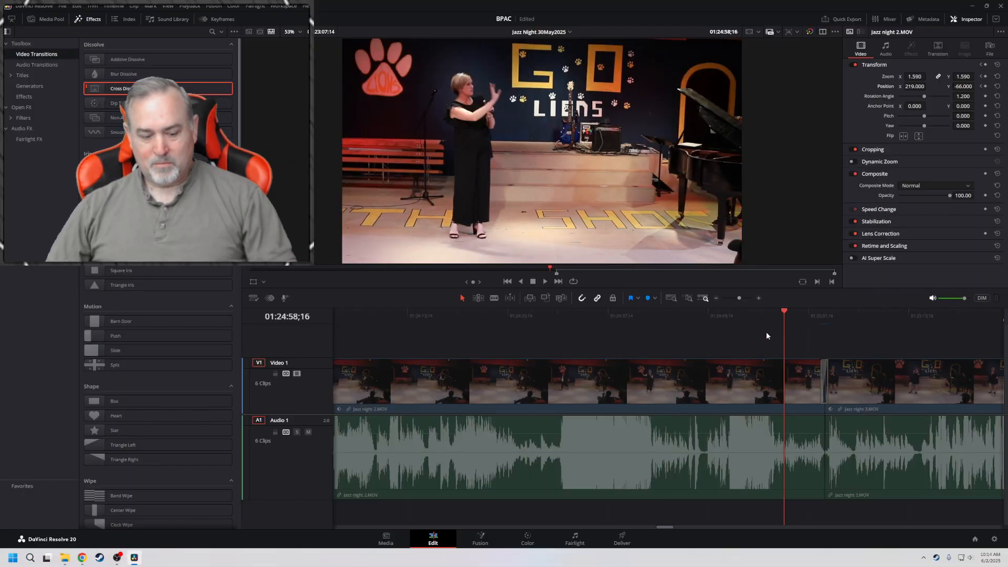
key("alt+x")
key("space")
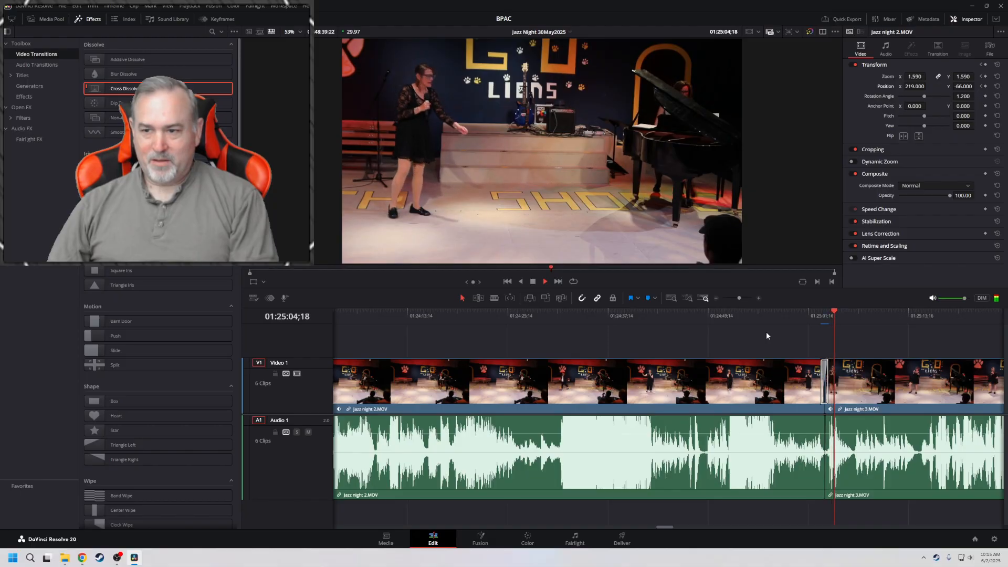
key("space")
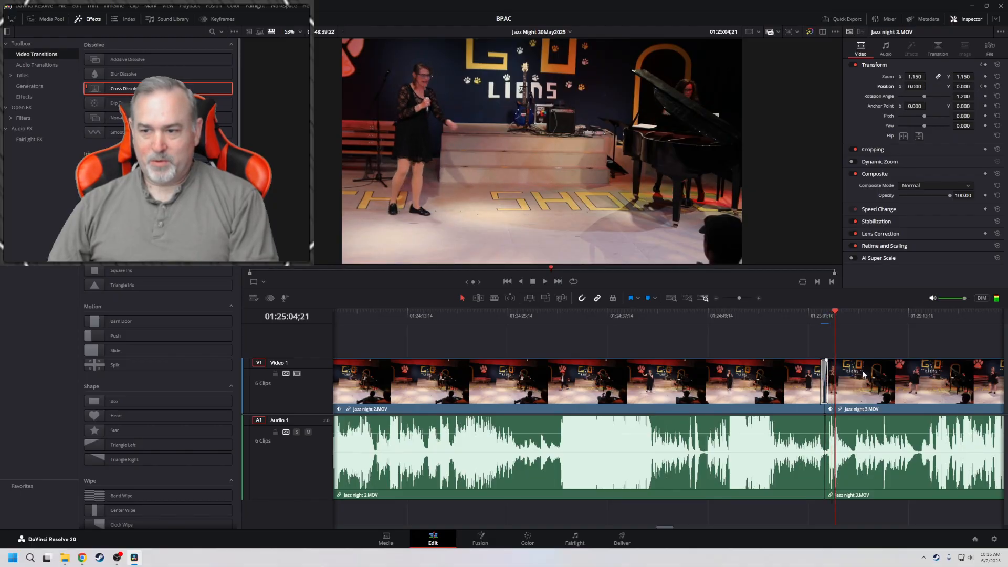
Set Jazz night 3's position Y to -101.000 and play the clip from its start to check the framing
left_click(868, 377)
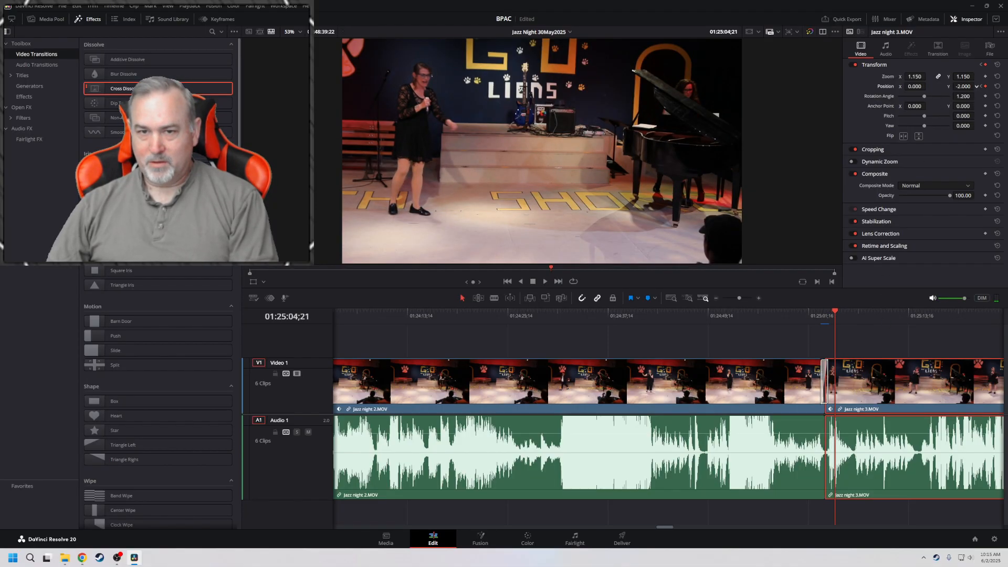
left_click_drag(963, 86, 911, 86)
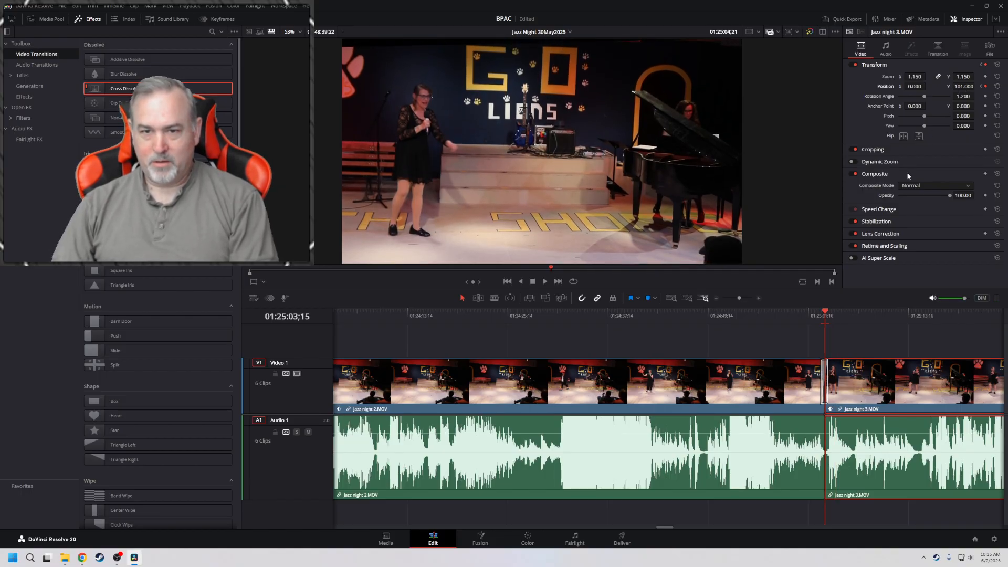
key("space")
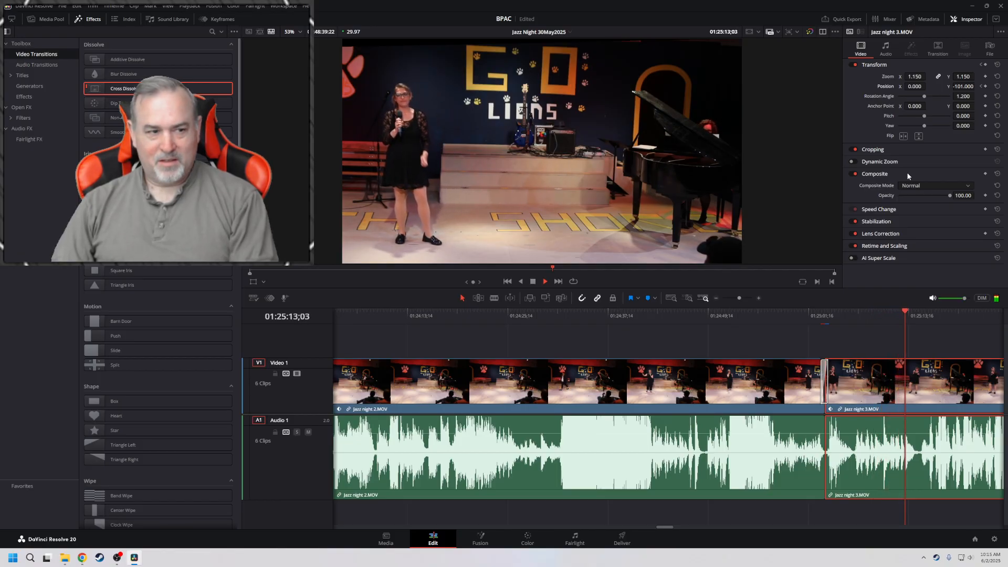
key("space")
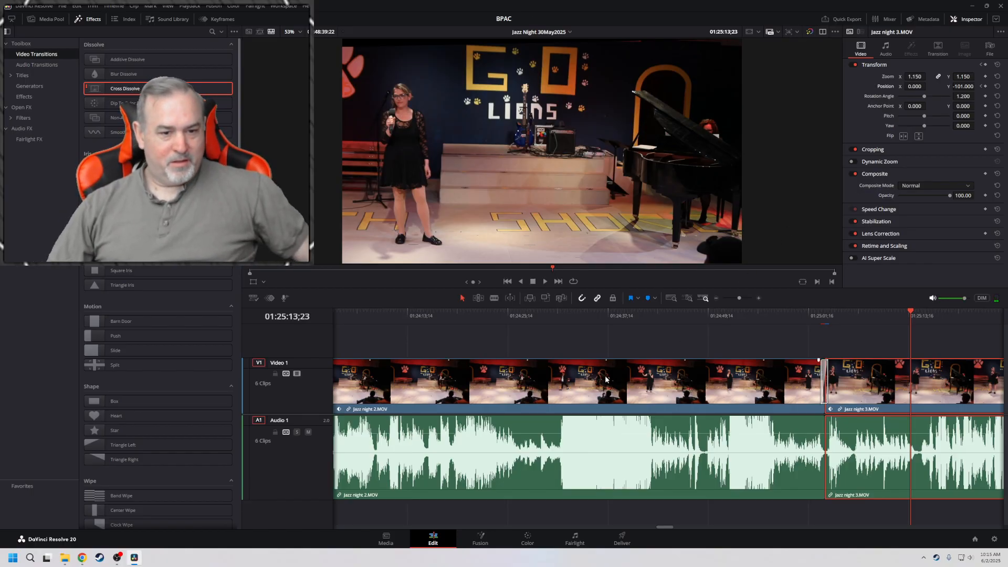
mouse_move(116, 560)
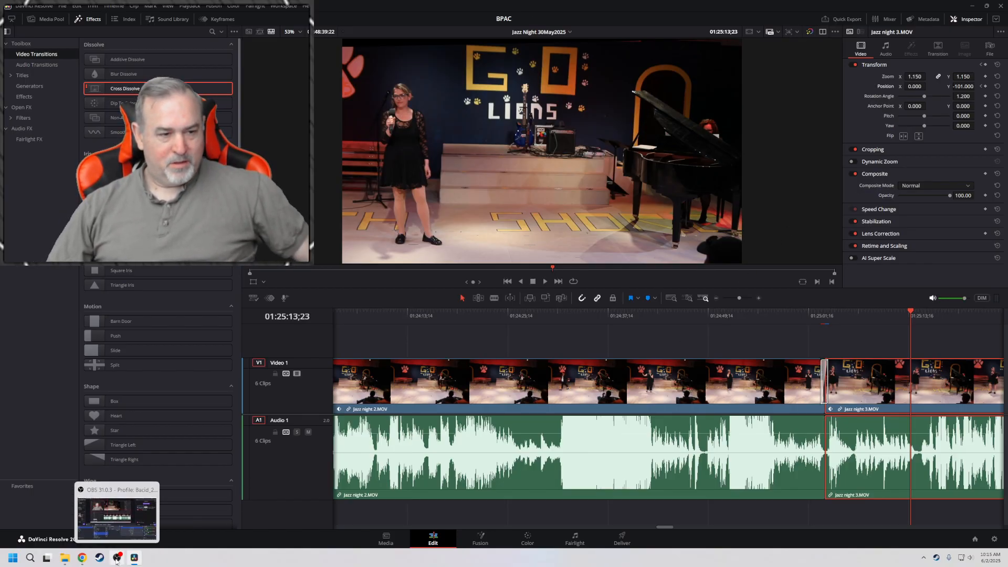